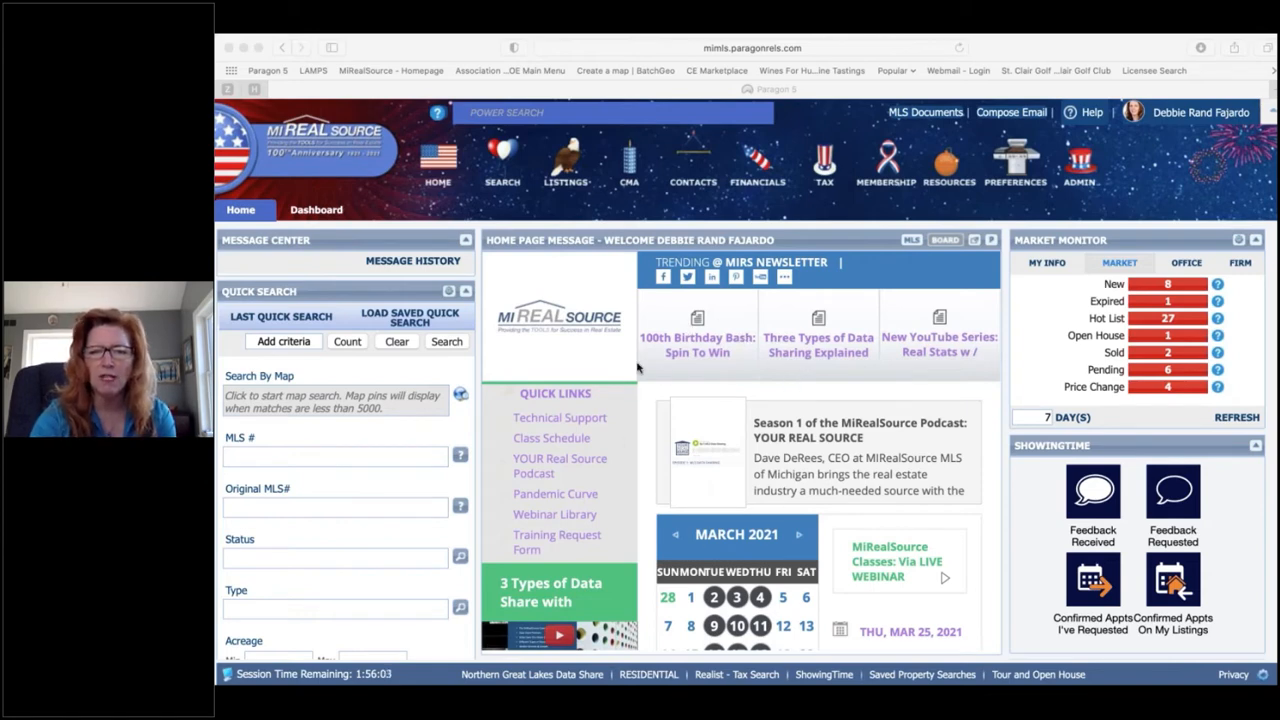
Step: Scroll through the home page, then bring up the RESOURCES menu of agent tools and CloudCMA
{"action": "left_click", "coordinate": [910, 242]}
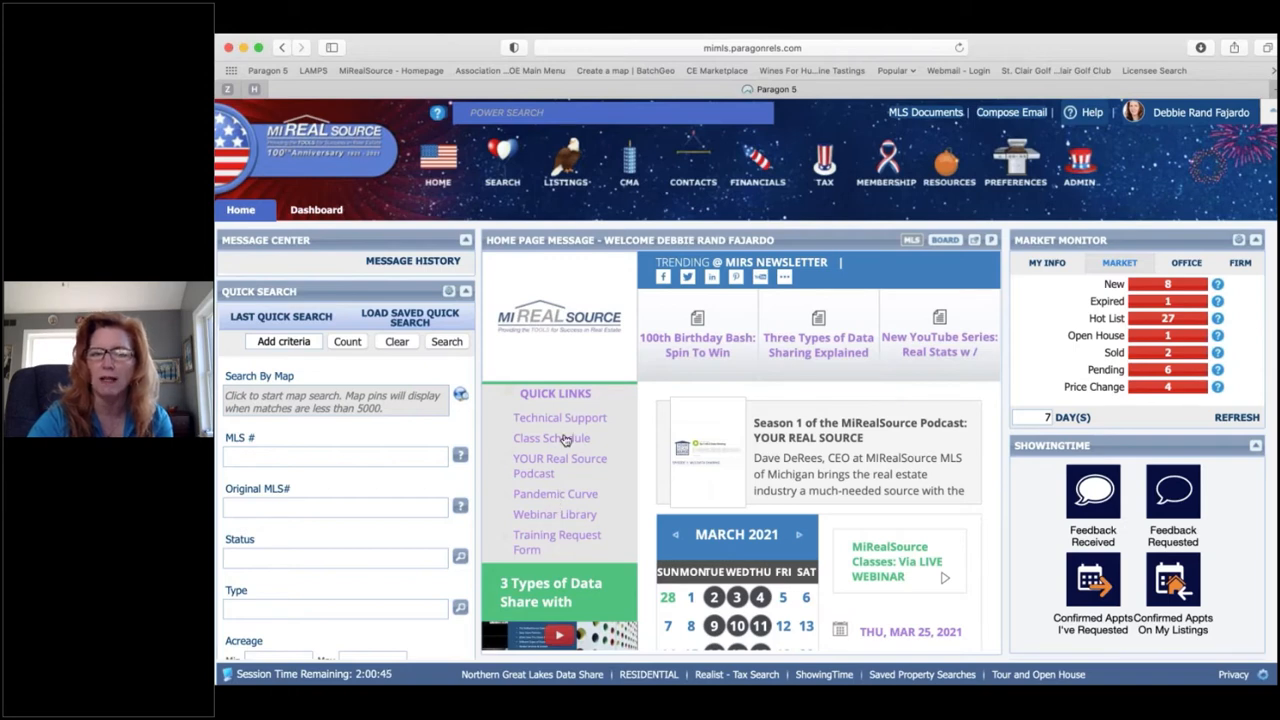
{"action": "scroll", "coordinate": [565, 440], "scroll_direction": "down", "scroll_amount": 3}
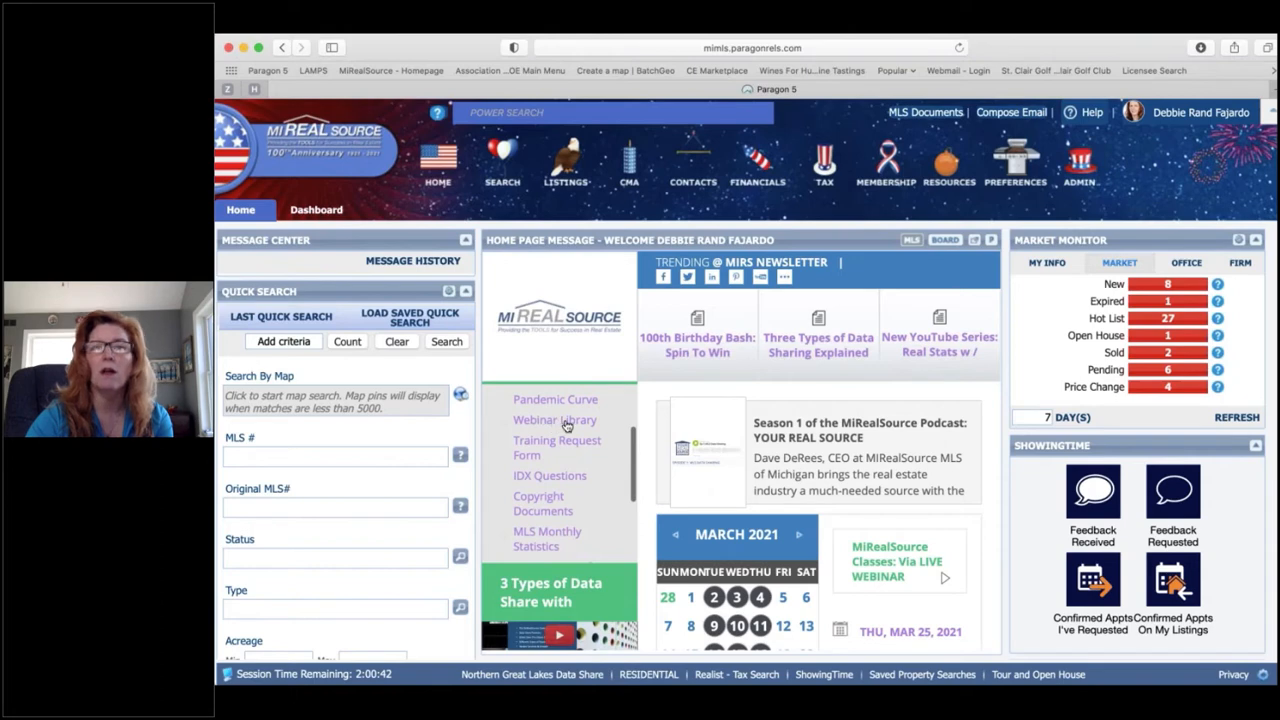
{"action": "scroll", "coordinate": [566, 426], "scroll_direction": "down", "scroll_amount": 2}
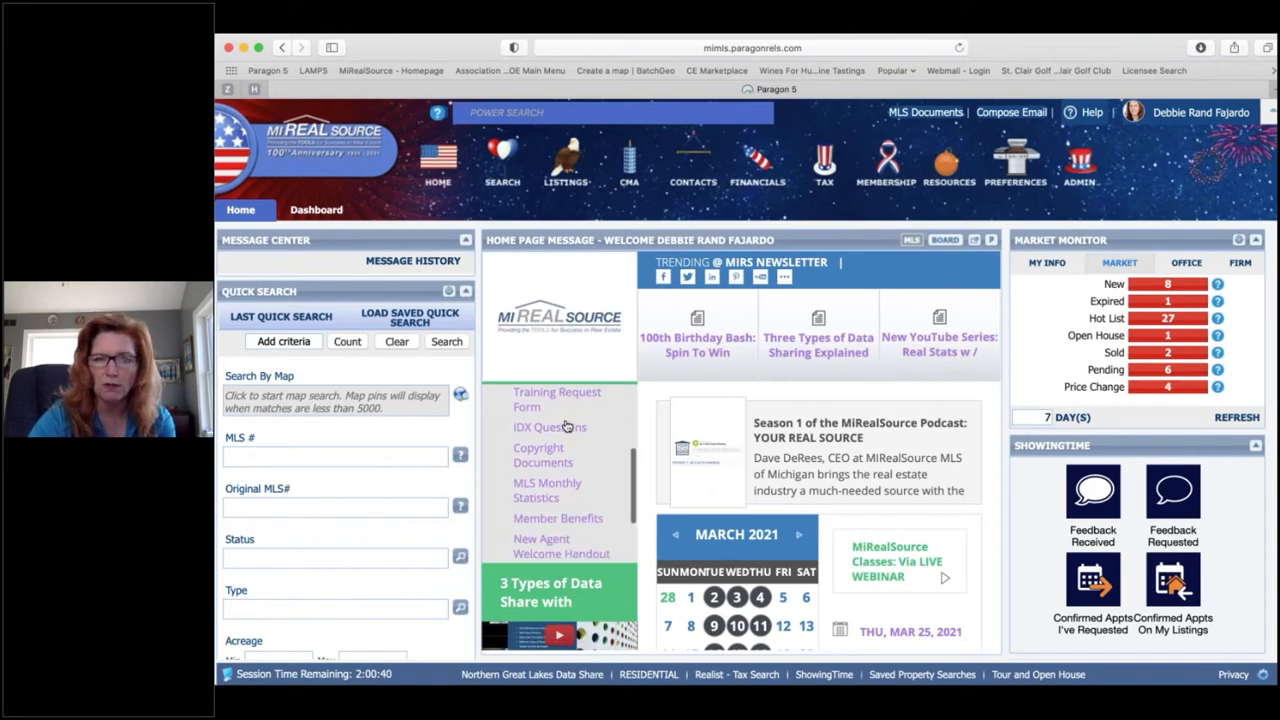
{"action": "scroll", "coordinate": [566, 426], "scroll_direction": "down", "scroll_amount": 3}
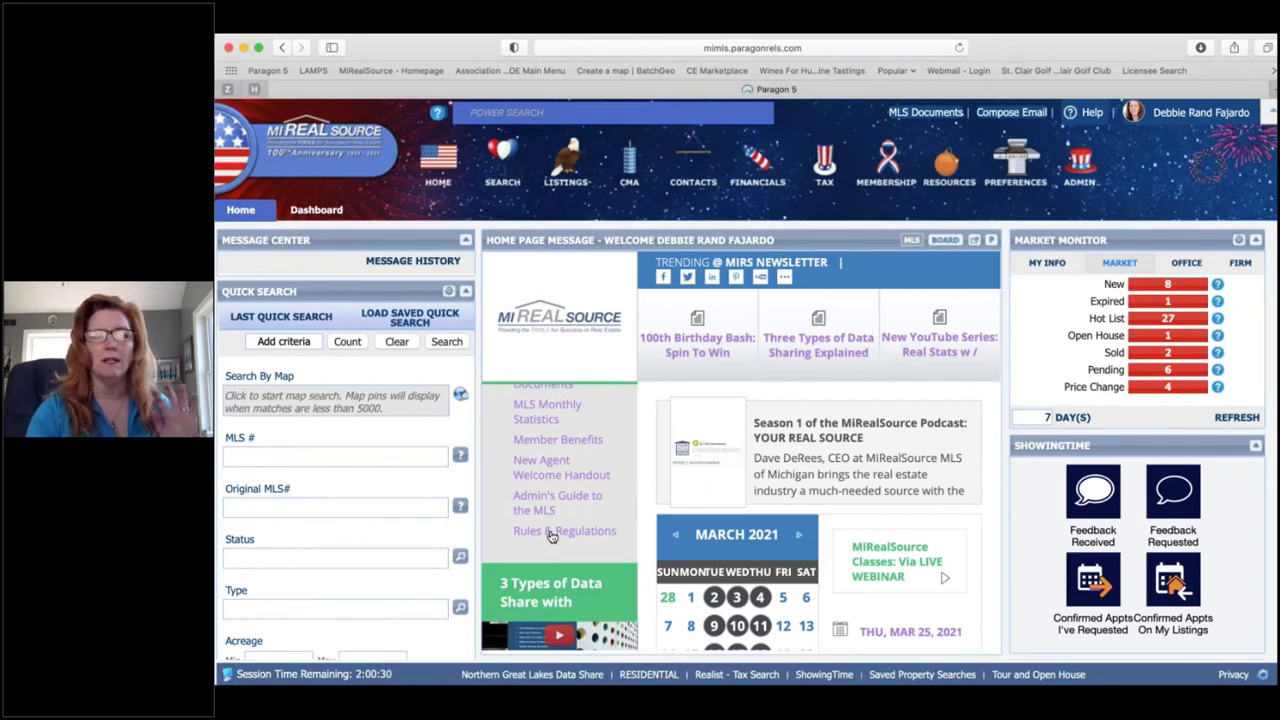
{"action": "scroll", "coordinate": [855, 455], "scroll_direction": "down", "scroll_amount": 3}
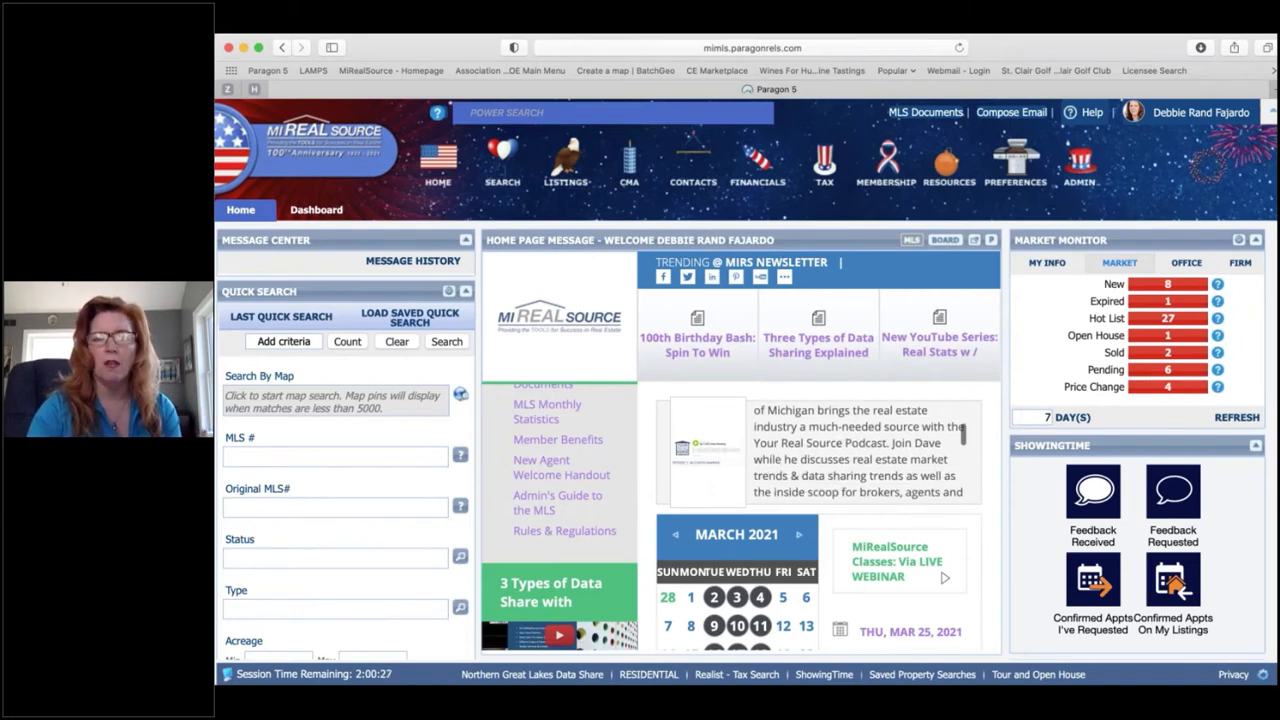
{"action": "scroll", "coordinate": [906, 528], "scroll_direction": "down", "scroll_amount": 5}
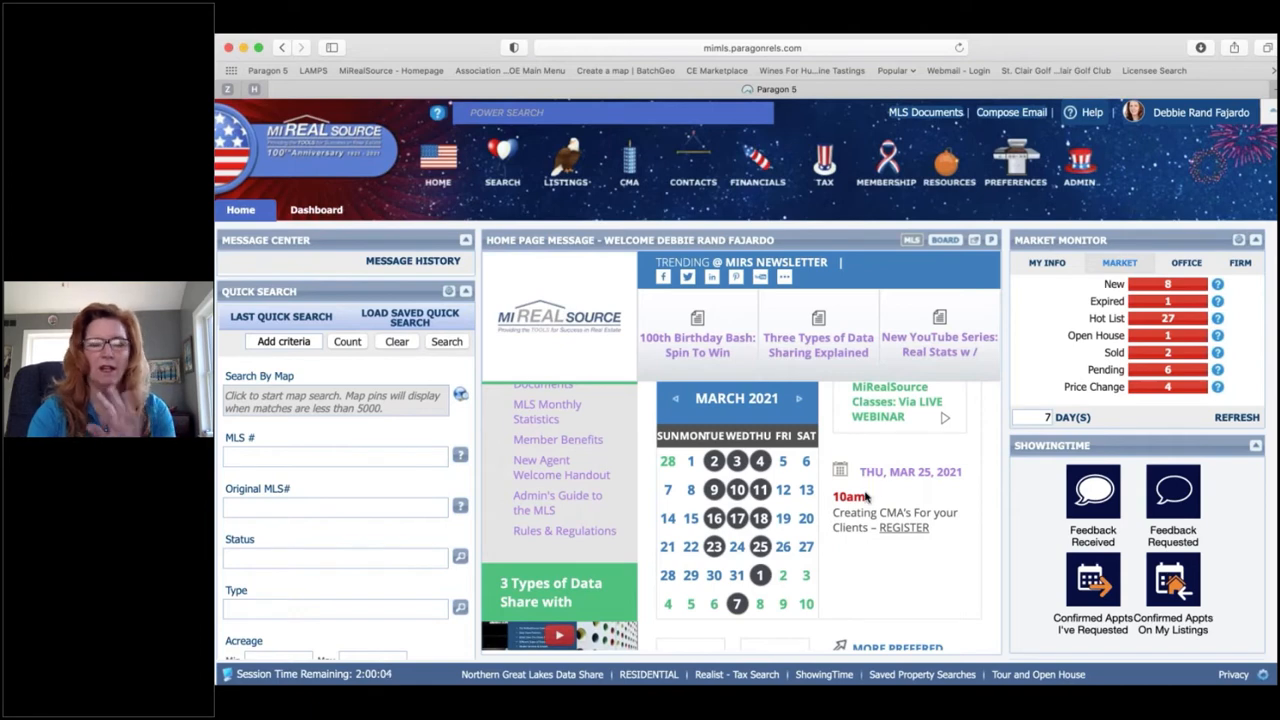
{"action": "left_click", "coordinate": [955, 168]}
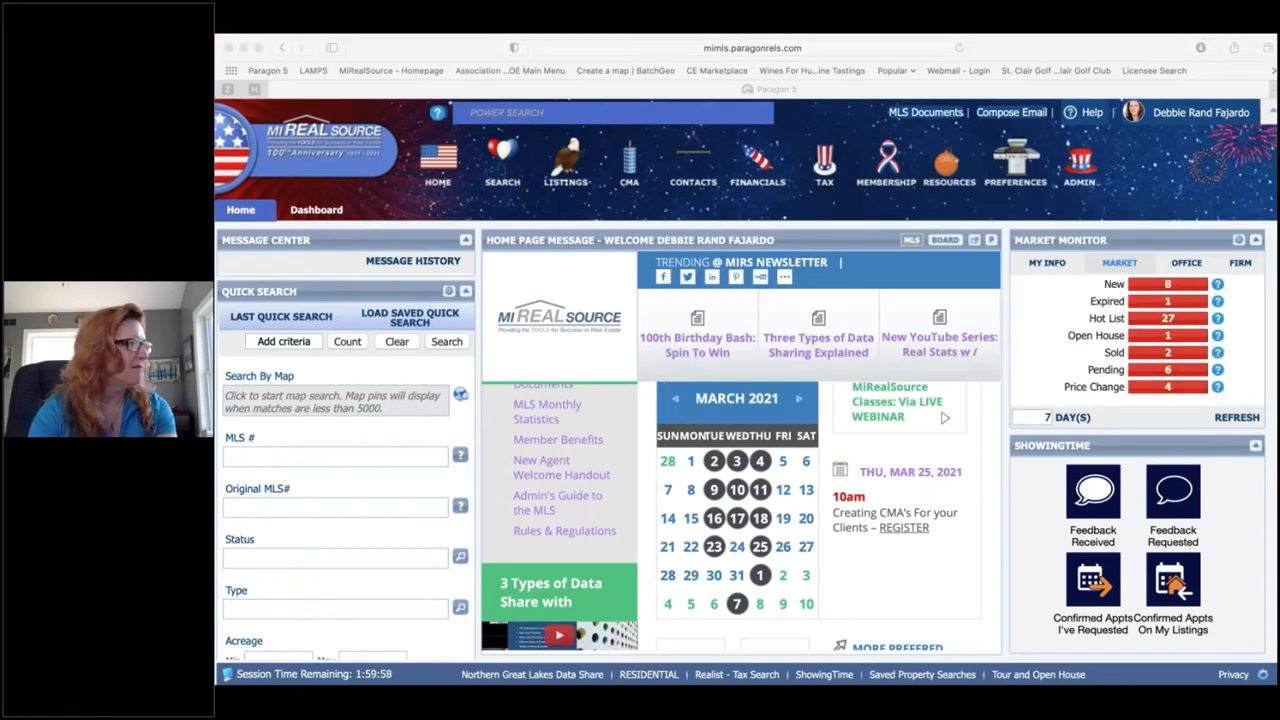
{"action": "left_click", "coordinate": [953, 168]}
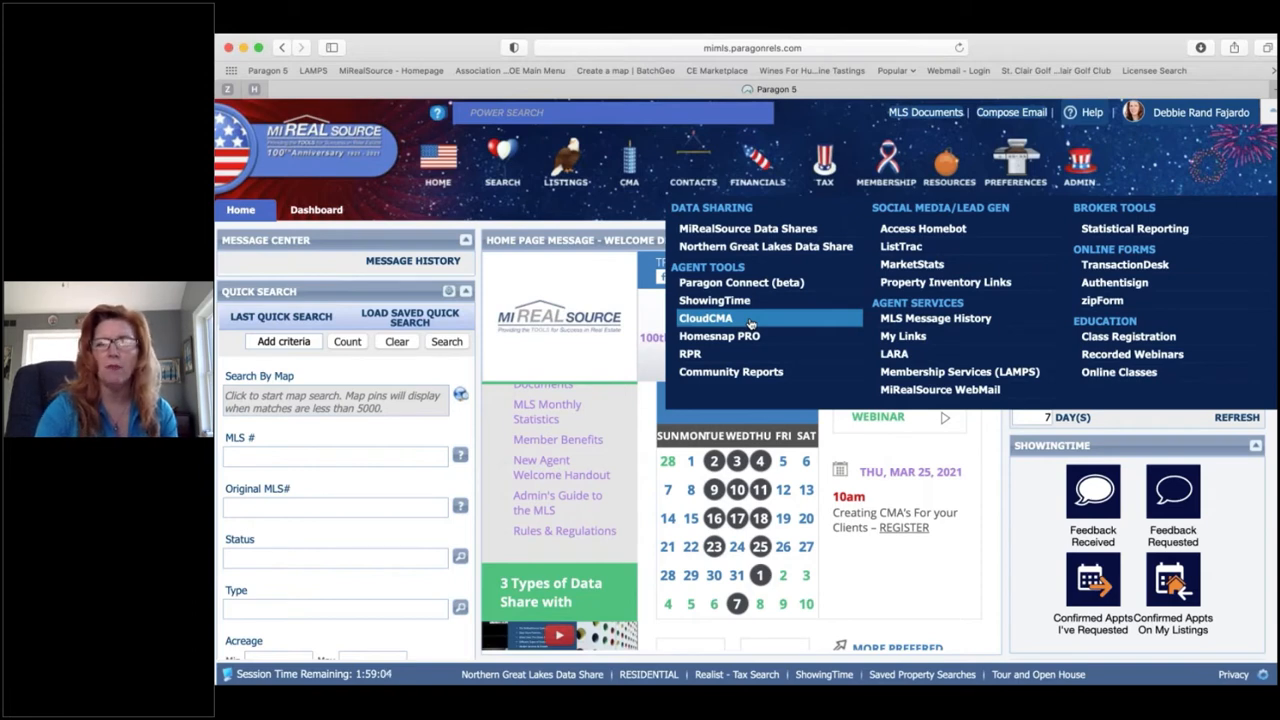
Step: Preview the CMA and FINANCIALS menus, leaving the plain home page showing
{"action": "mouse_move", "coordinate": [632, 170]}
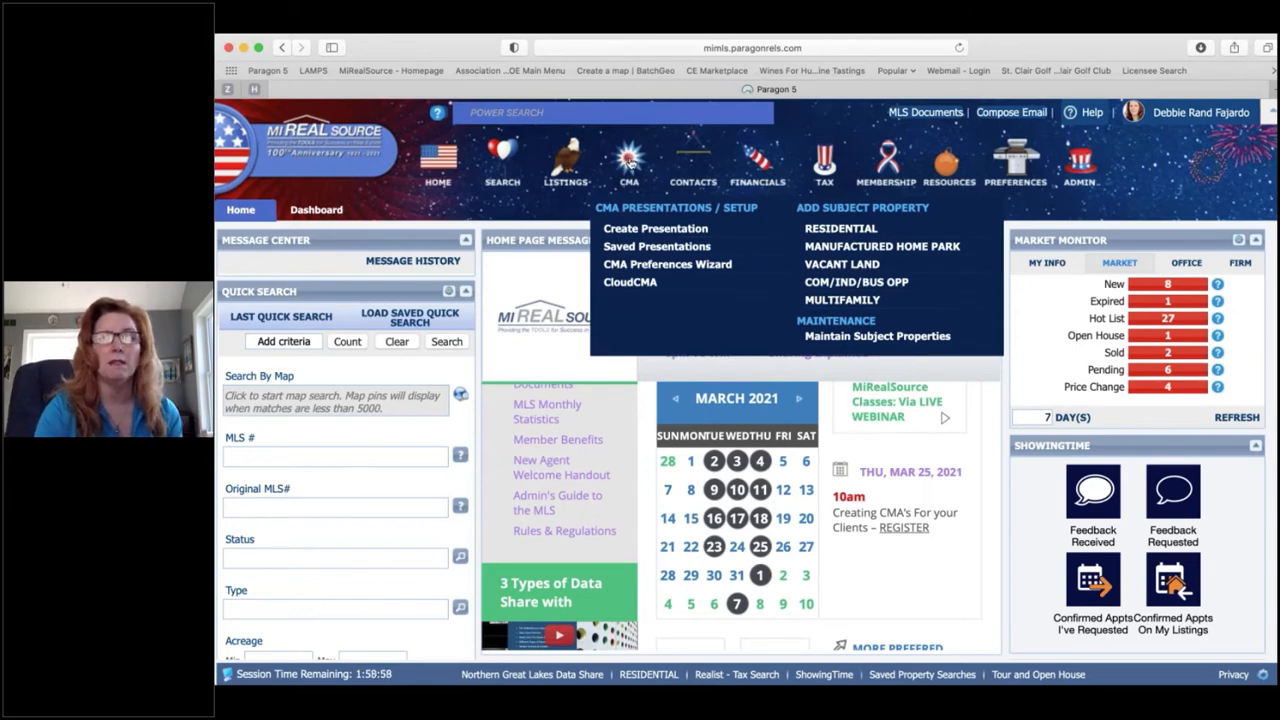
{"action": "mouse_move", "coordinate": [758, 164]}
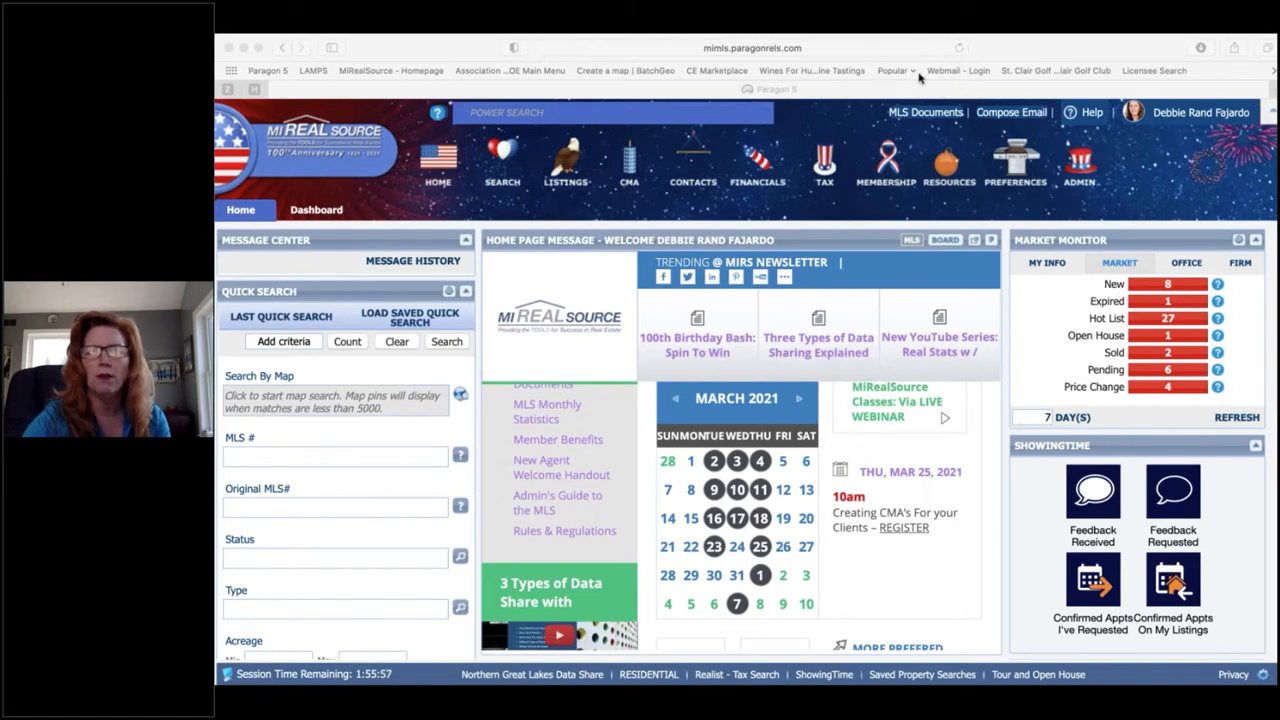
Step: Filter the MLS Documents Education folder by 'cma' to list the Cloud CMA handouts, then close it
{"action": "left_click", "coordinate": [925, 113]}
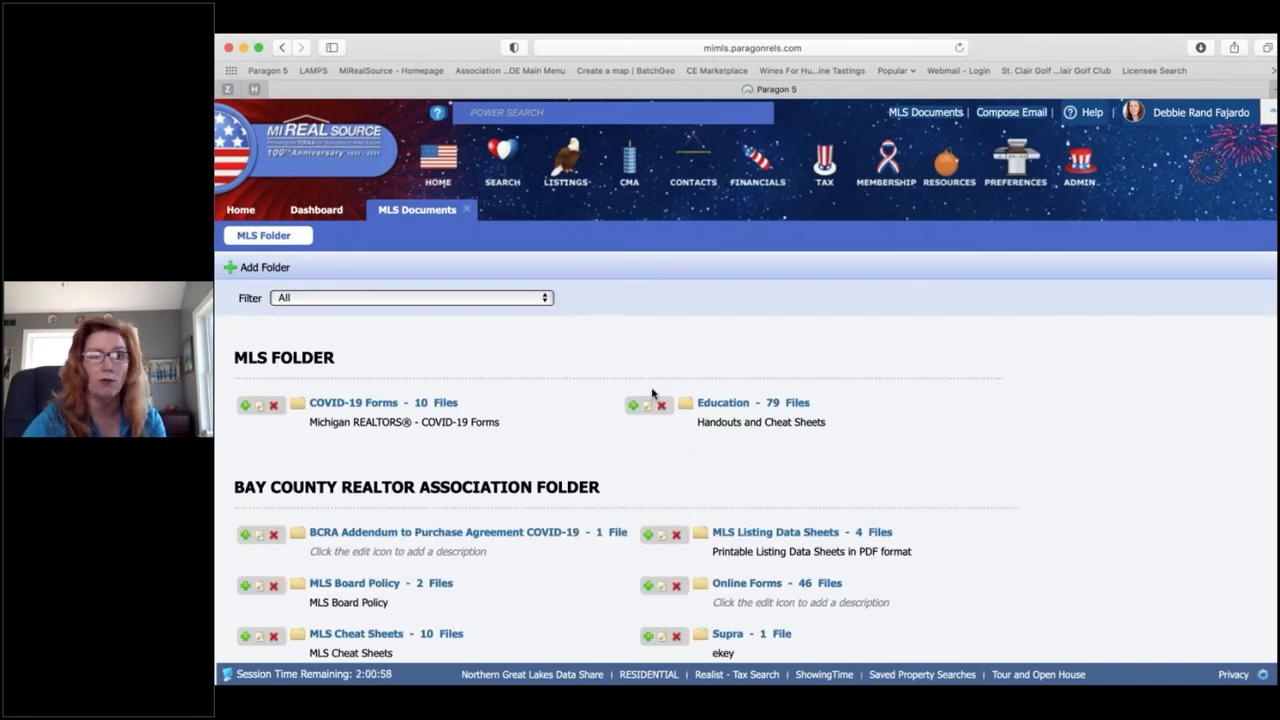
{"action": "left_click", "coordinate": [724, 404]}
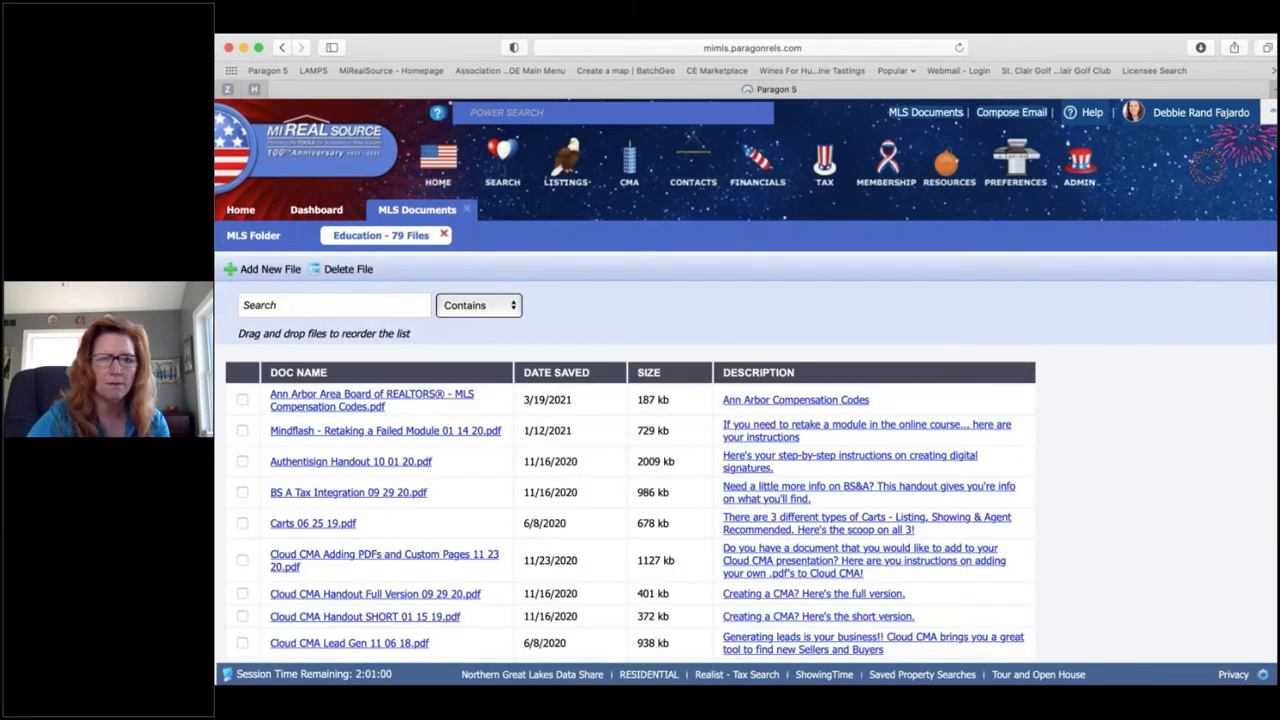
{"action": "left_click", "coordinate": [304, 305]}
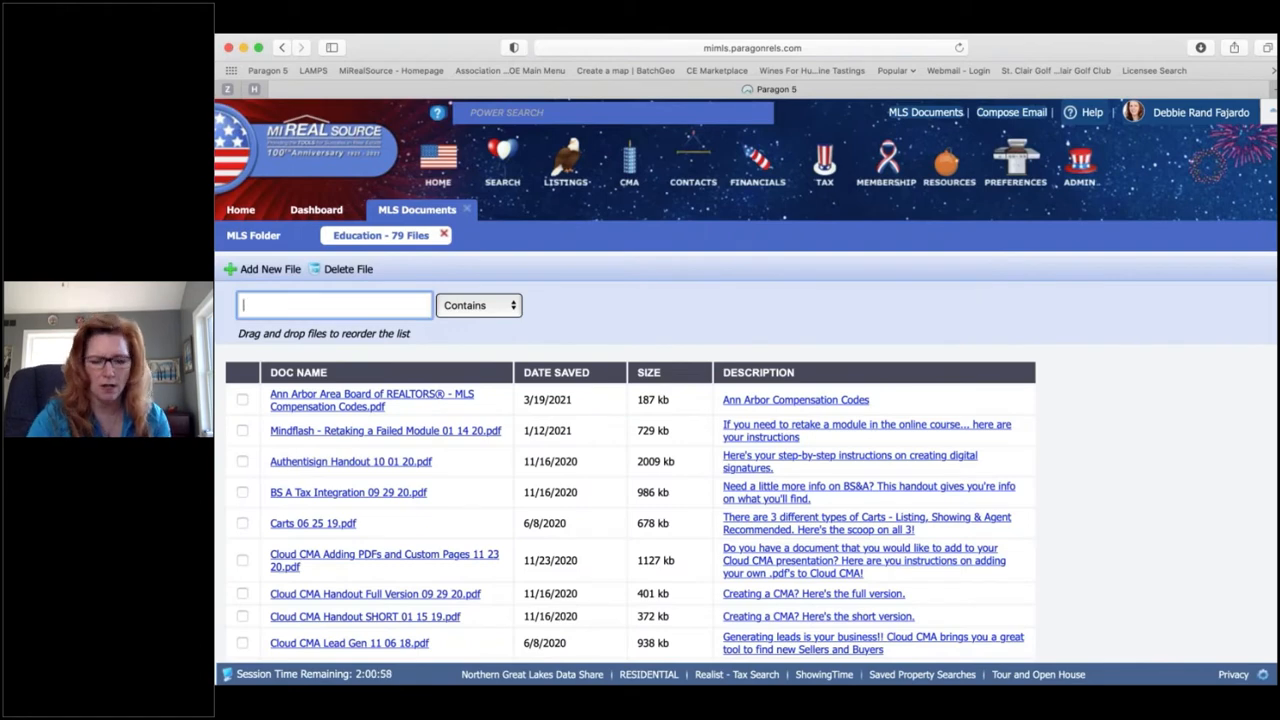
{"action": "type", "text": "cma"}
{"action": "key", "text": "Return"}
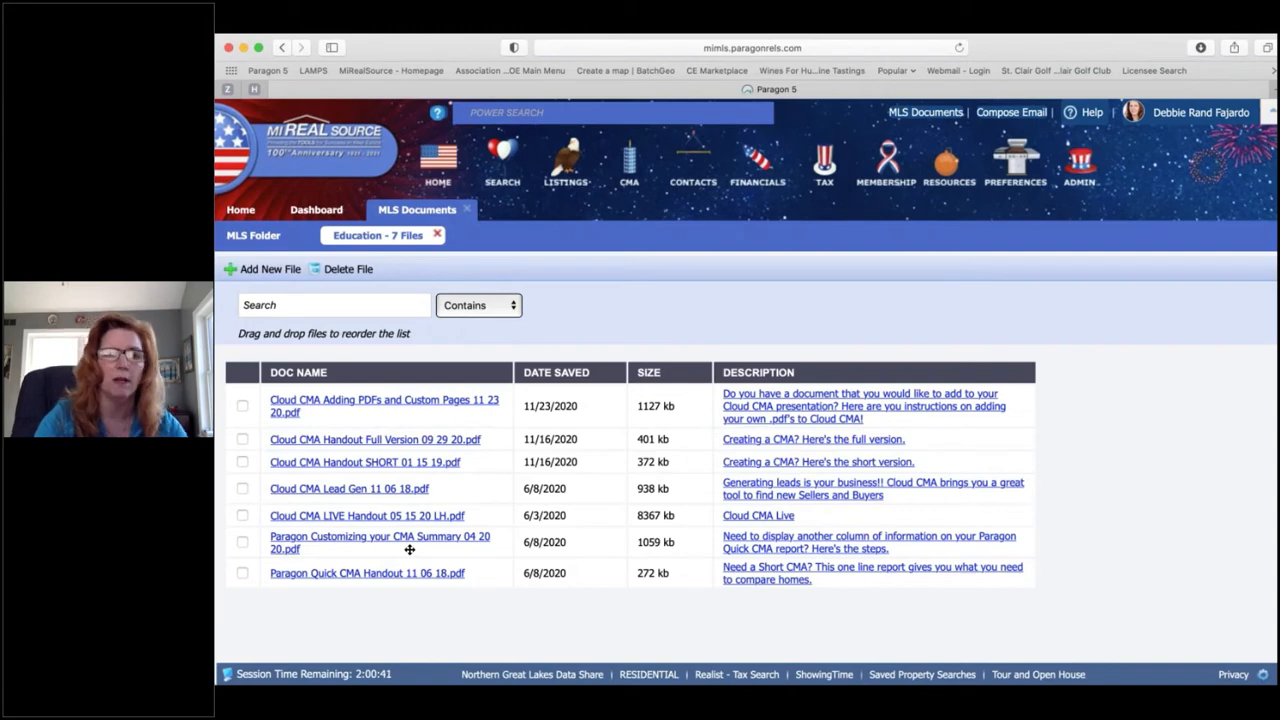
{"action": "left_click", "coordinate": [470, 210]}
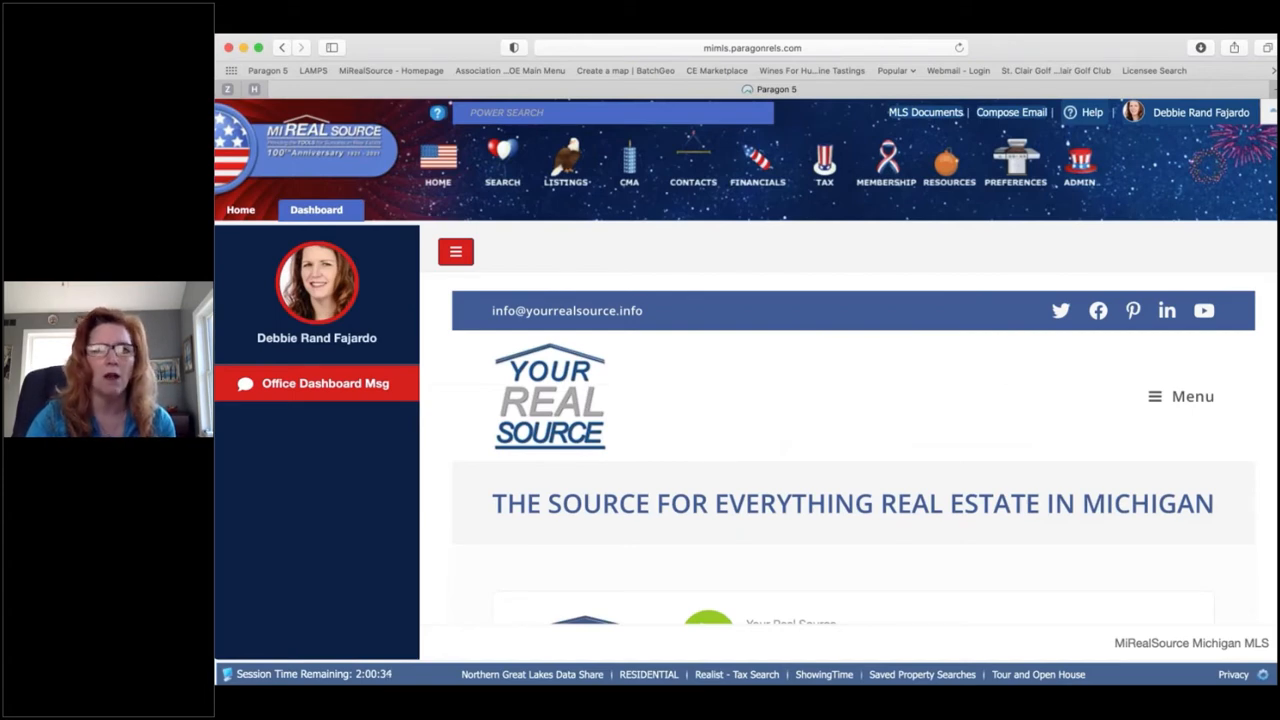
Step: Briefly start a Vacant Land search, check and cancel its Style lookup, then close it
{"action": "left_click", "coordinate": [507, 168]}
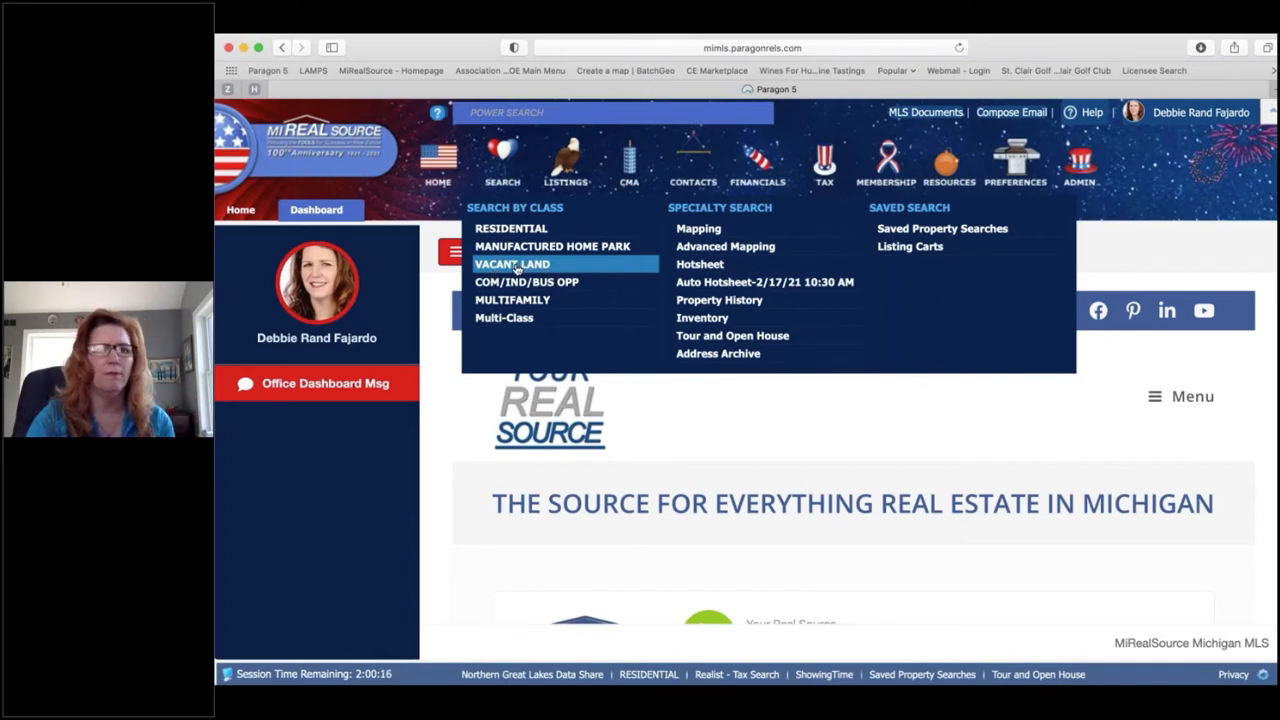
{"action": "left_click", "coordinate": [517, 267]}
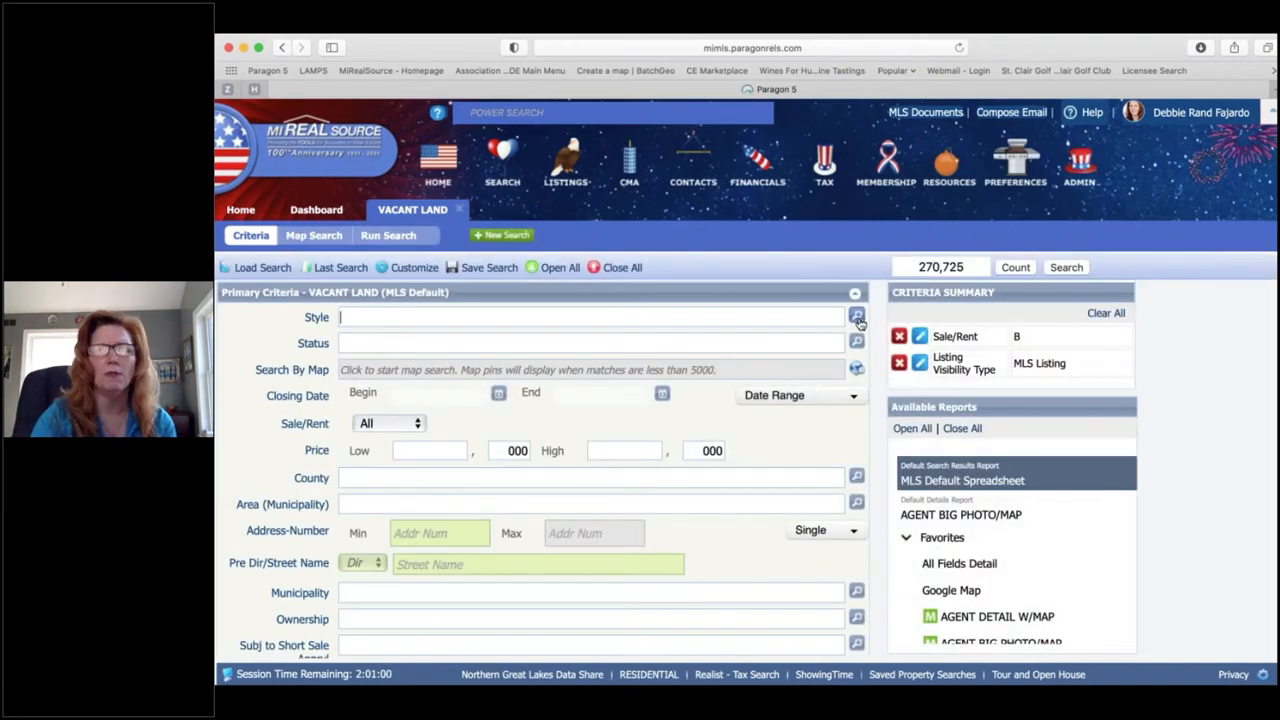
{"action": "left_click", "coordinate": [856, 317]}
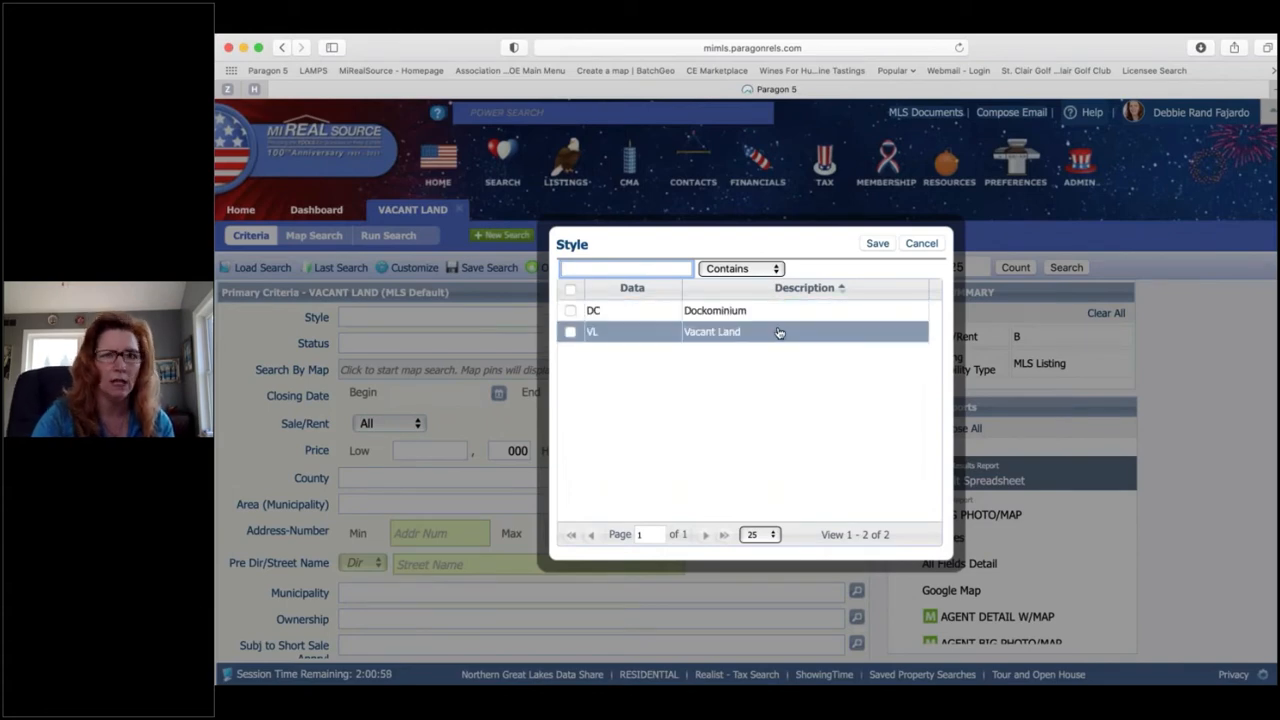
{"action": "left_click", "coordinate": [921, 244]}
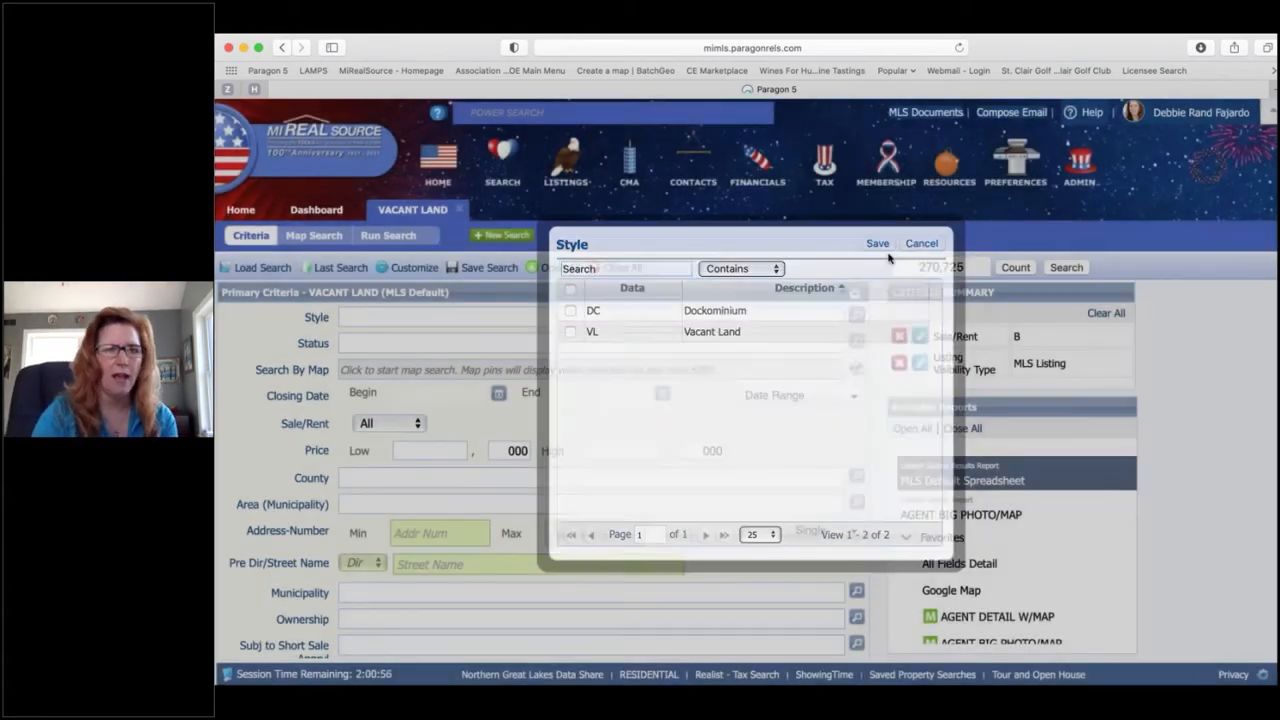
{"action": "left_click", "coordinate": [316, 209]}
{"action": "mouse_move", "coordinate": [509, 165]}
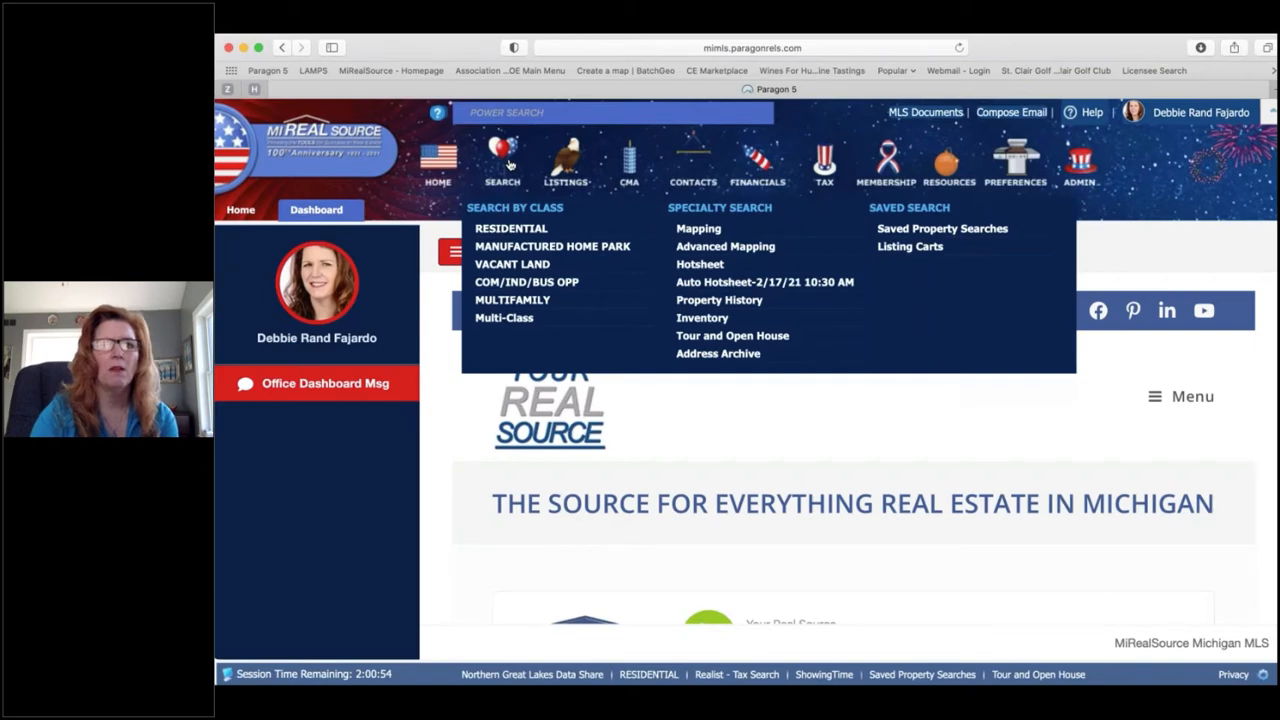
Step: Start a Residential search and scroll through the Debs Res Condo (Default) criteria form
{"action": "left_click", "coordinate": [540, 230]}
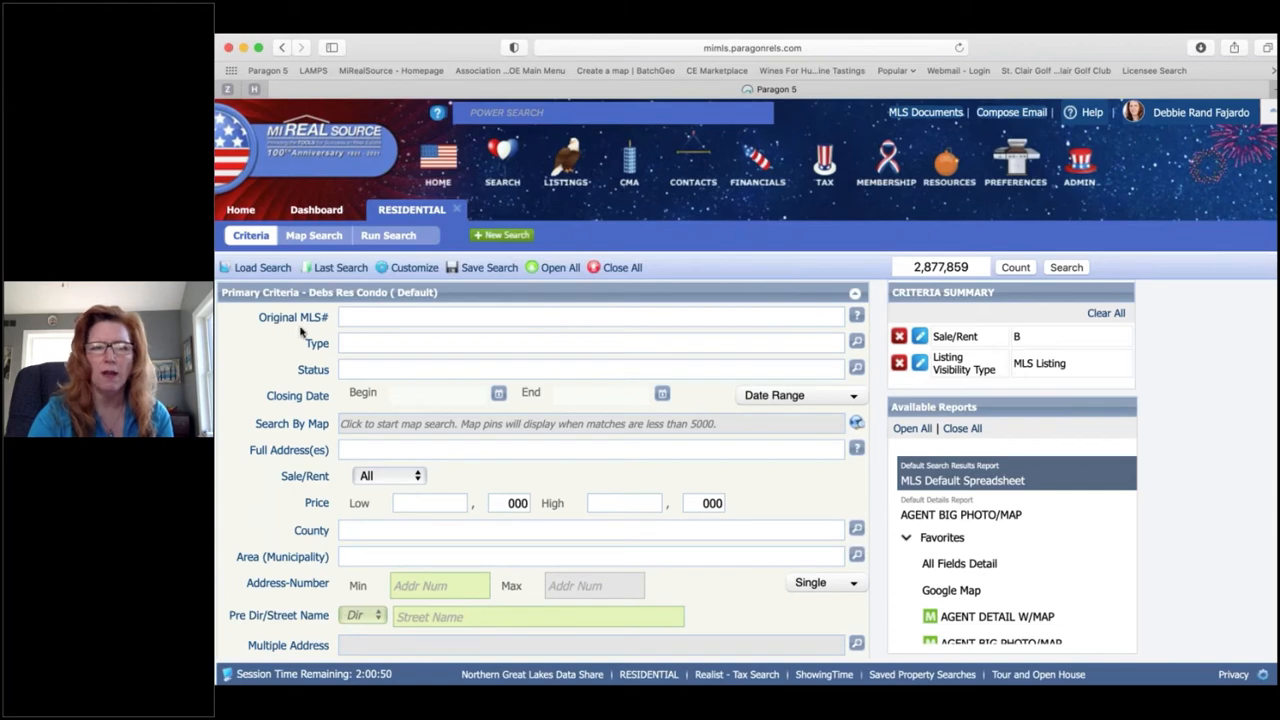
{"action": "scroll", "coordinate": [286, 416], "scroll_direction": "down", "scroll_amount": 5}
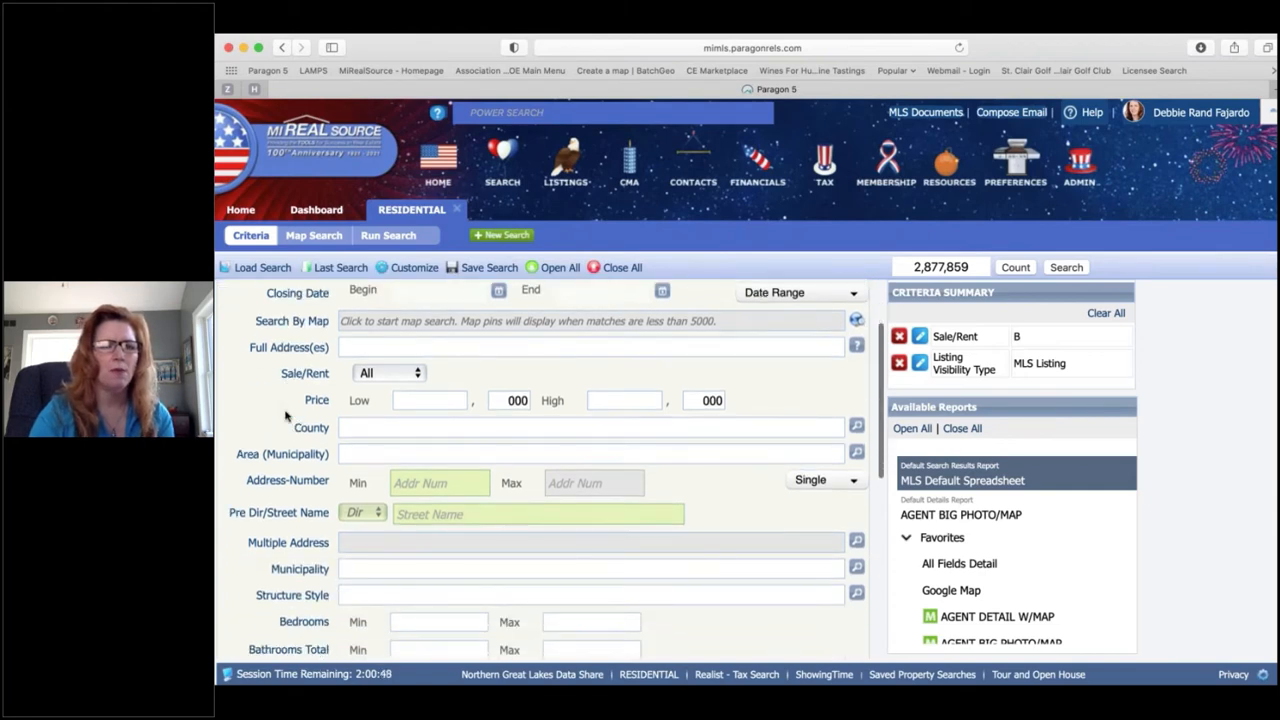
{"action": "scroll", "coordinate": [286, 416], "scroll_direction": "down", "scroll_amount": 10}
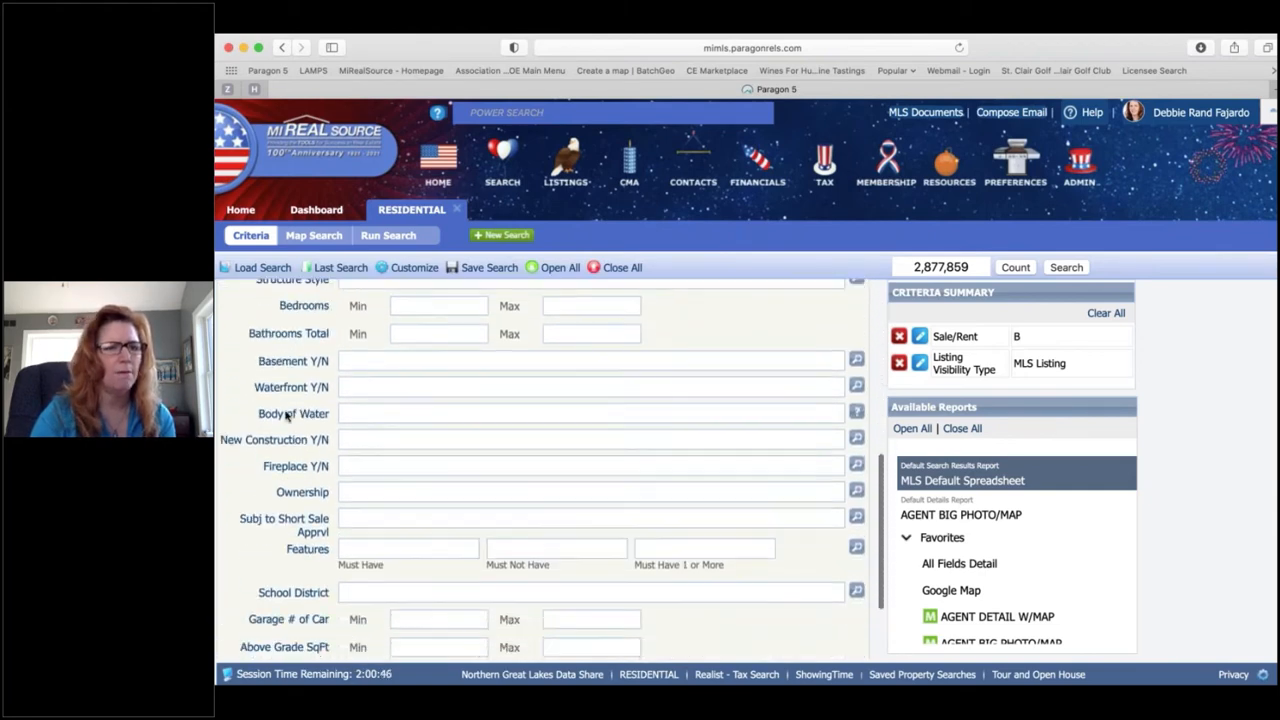
{"action": "scroll", "coordinate": [286, 416], "scroll_direction": "down", "scroll_amount": 1}
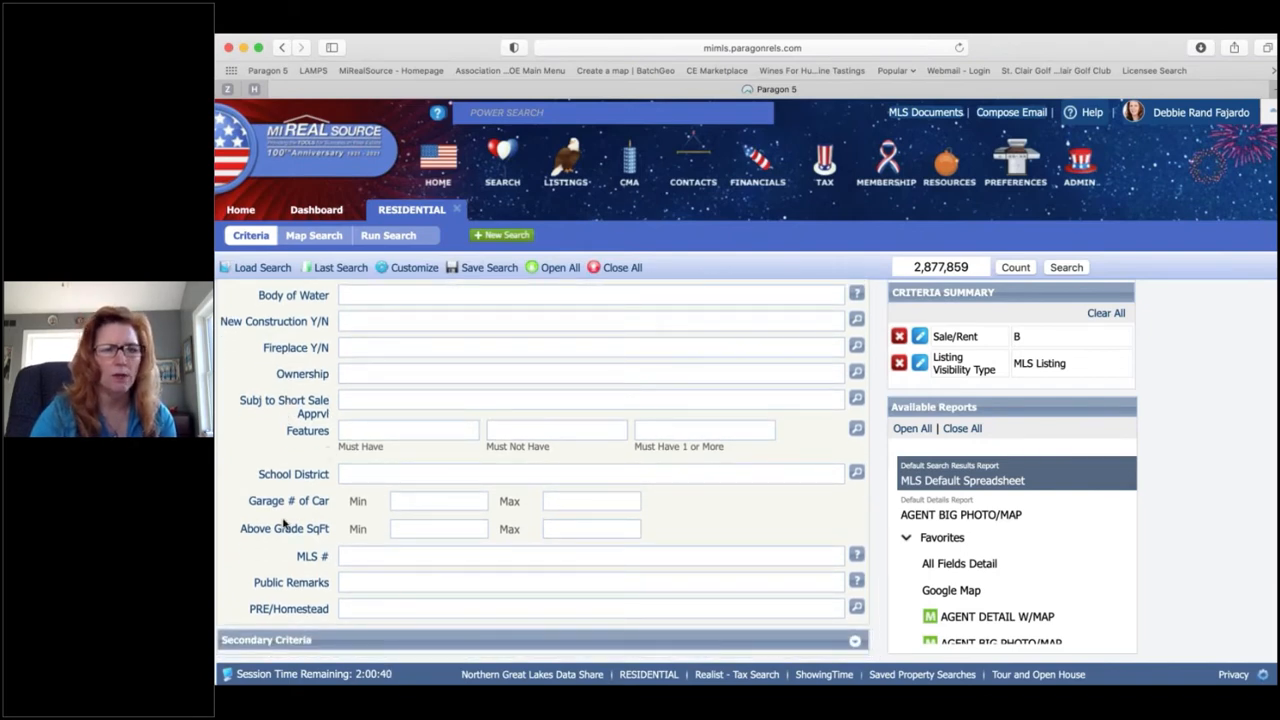
{"action": "scroll", "coordinate": [285, 528], "scroll_direction": "up", "scroll_amount": 1}
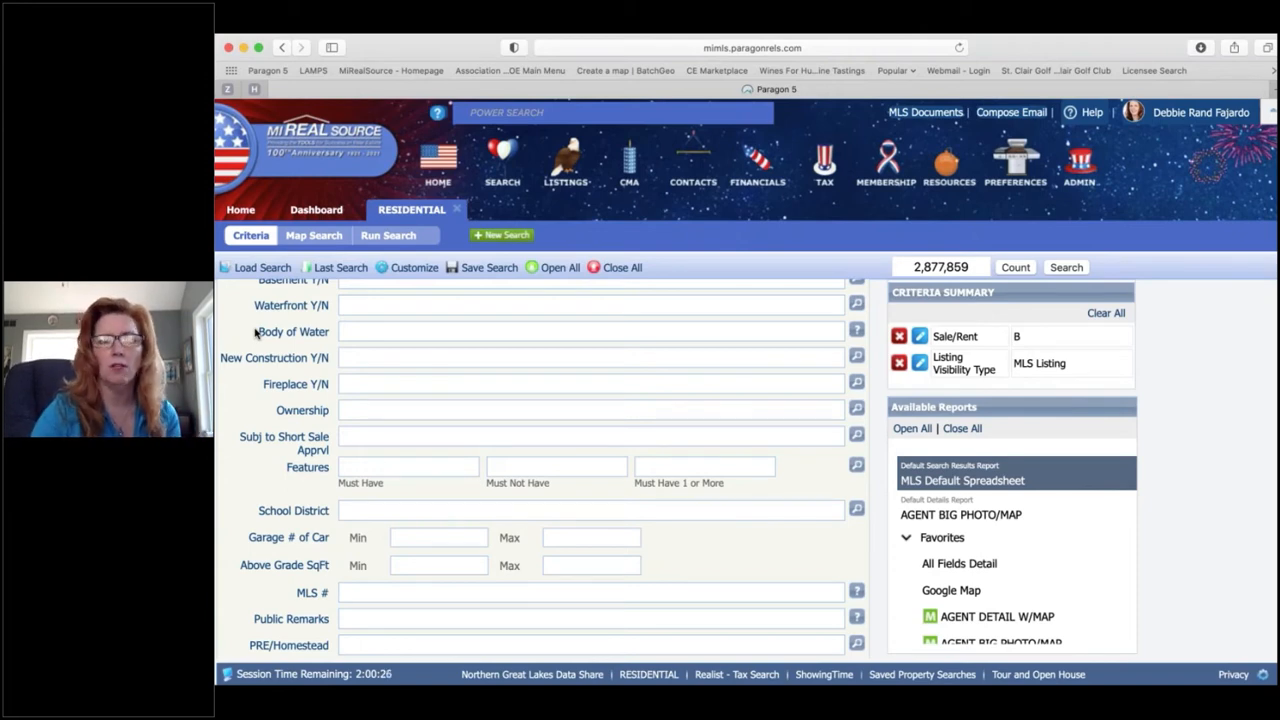
{"action": "scroll", "coordinate": [255, 332], "scroll_direction": "up", "scroll_amount": 5}
{"action": "scroll", "coordinate": [255, 332], "scroll_direction": "up", "scroll_amount": 5}
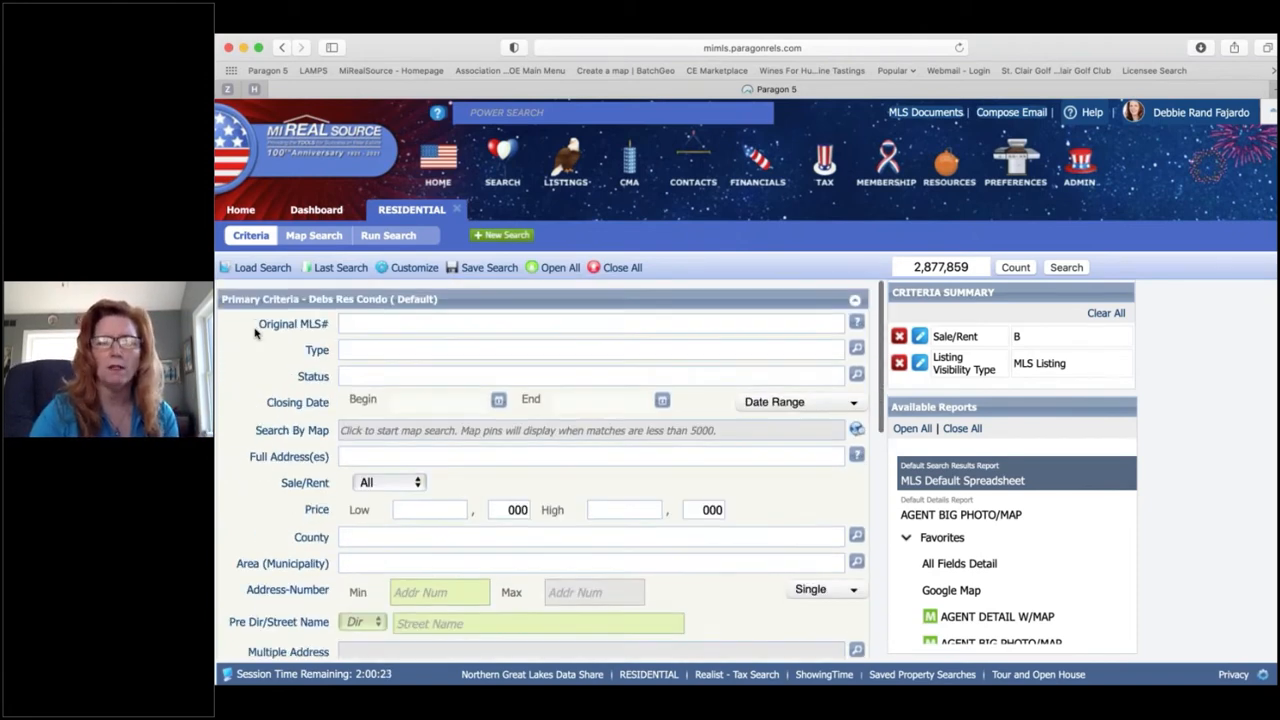
{"action": "left_click", "coordinate": [414, 267]}
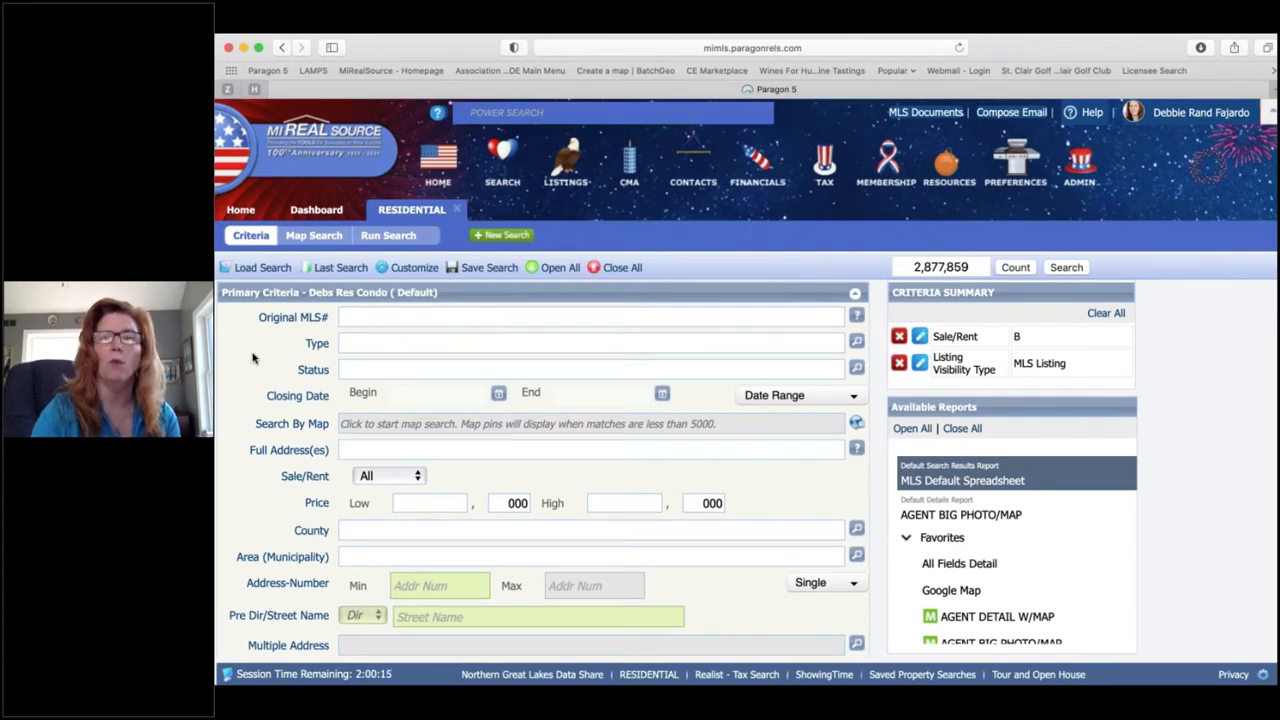
Step: Check RES - Residential in the property Type lookup list
{"action": "left_click", "coordinate": [363, 346]}
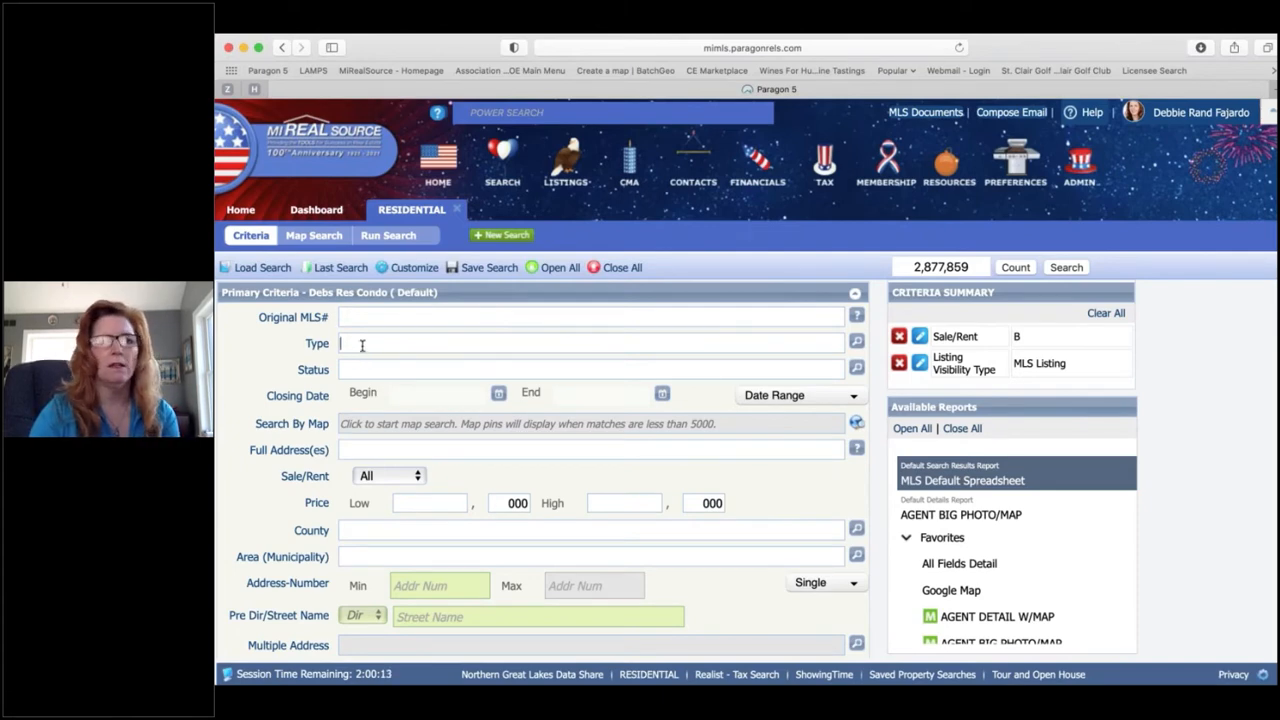
{"action": "left_click", "coordinate": [857, 344]}
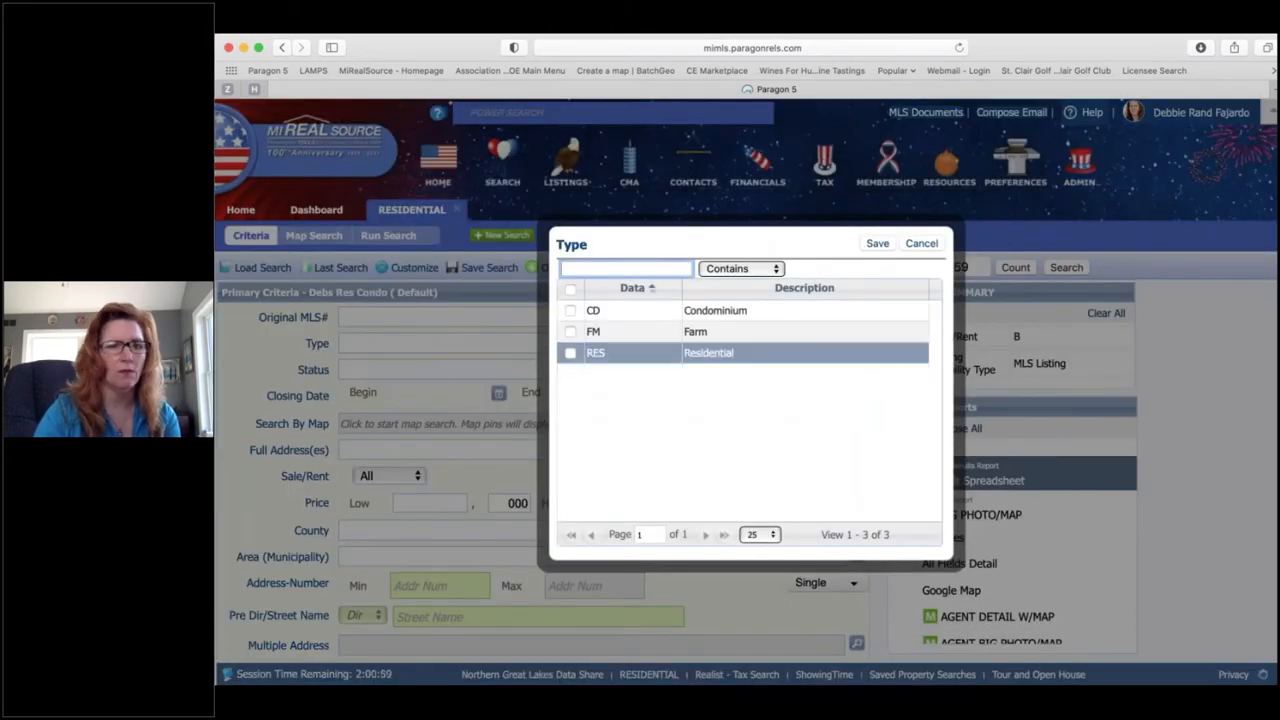
{"action": "left_click", "coordinate": [778, 350]}
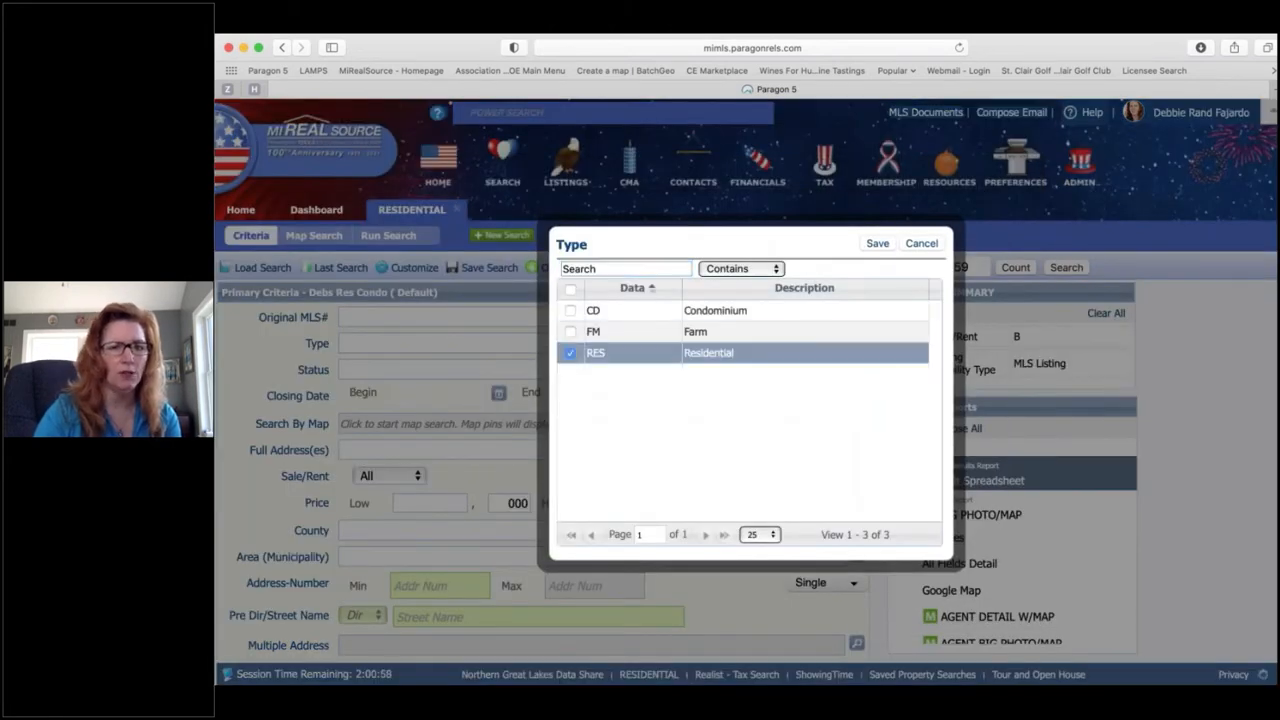
Step: Save RES - Residential as the Type criterion, narrowing matches to 2,525,721
{"action": "left_click", "coordinate": [877, 245]}
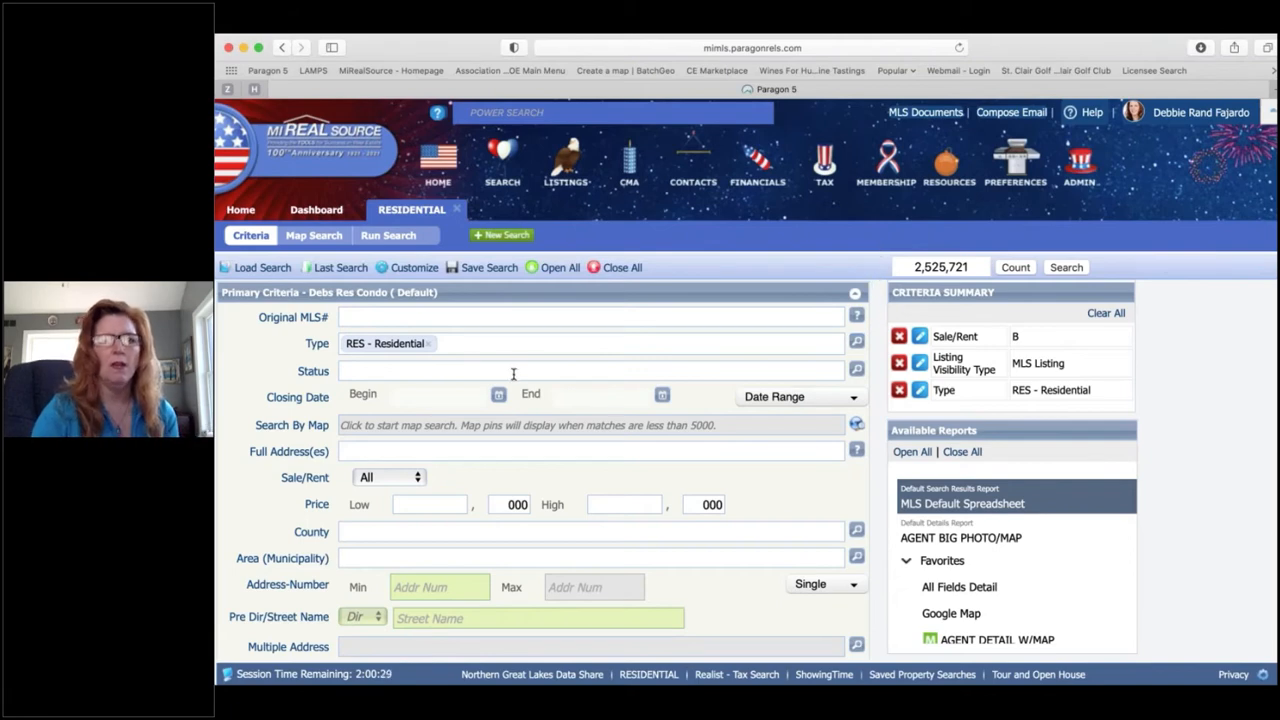
Step: Set Status to 1 - Active, 2 - Sold and 3 - Pending, leaving 1,520,673 matches
{"action": "left_click", "coordinate": [857, 370]}
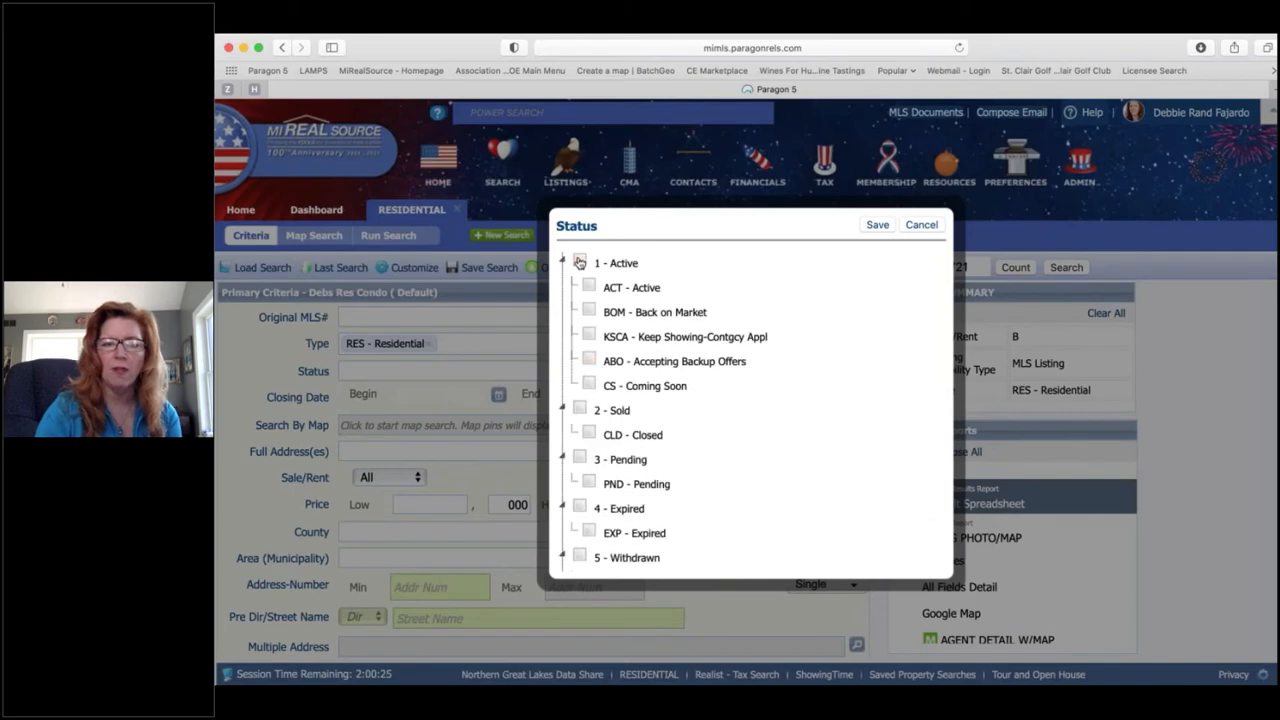
{"action": "left_click", "coordinate": [580, 262]}
{"action": "scroll", "coordinate": [663, 294], "scroll_direction": "down", "scroll_amount": 3}
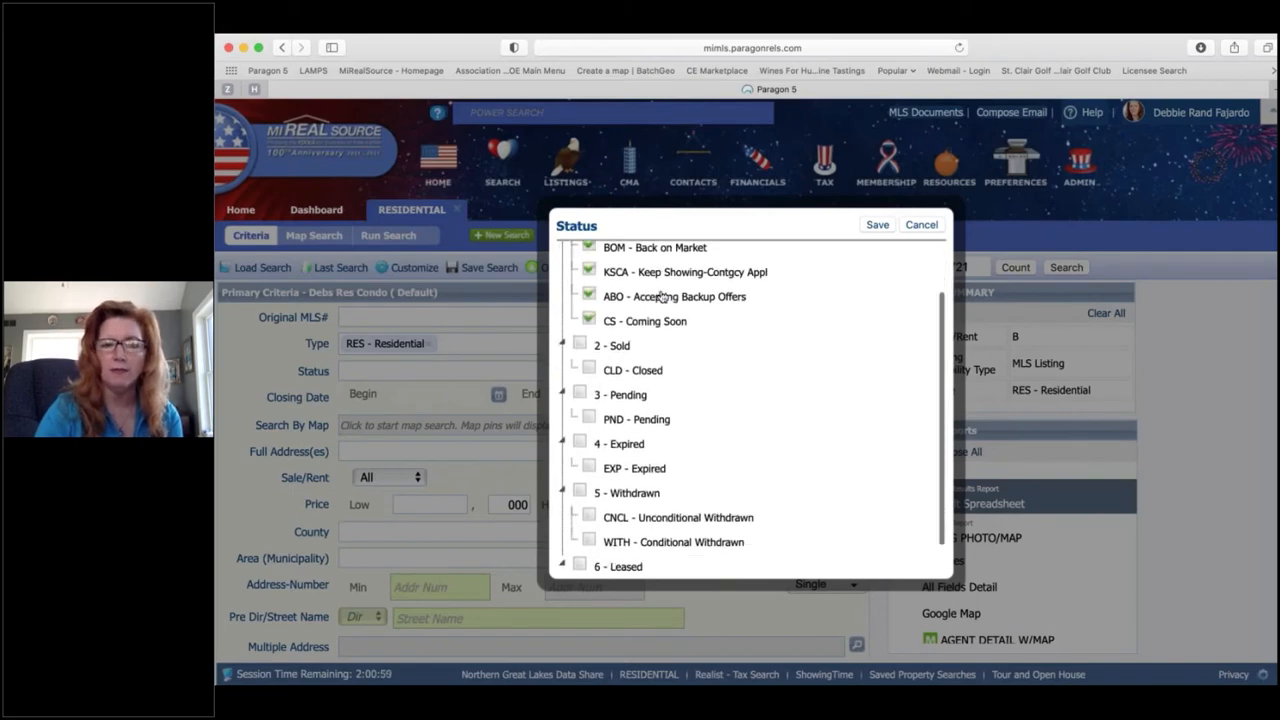
{"action": "left_click", "coordinate": [580, 318]}
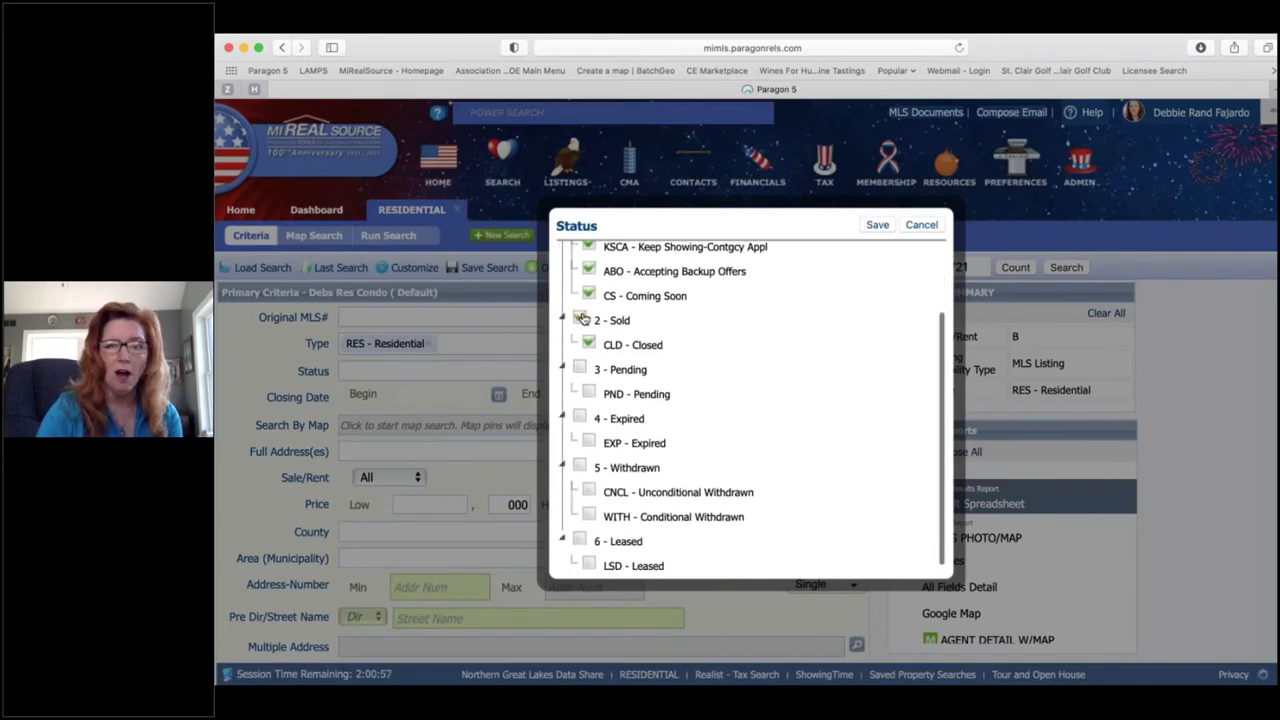
{"action": "left_click", "coordinate": [580, 369]}
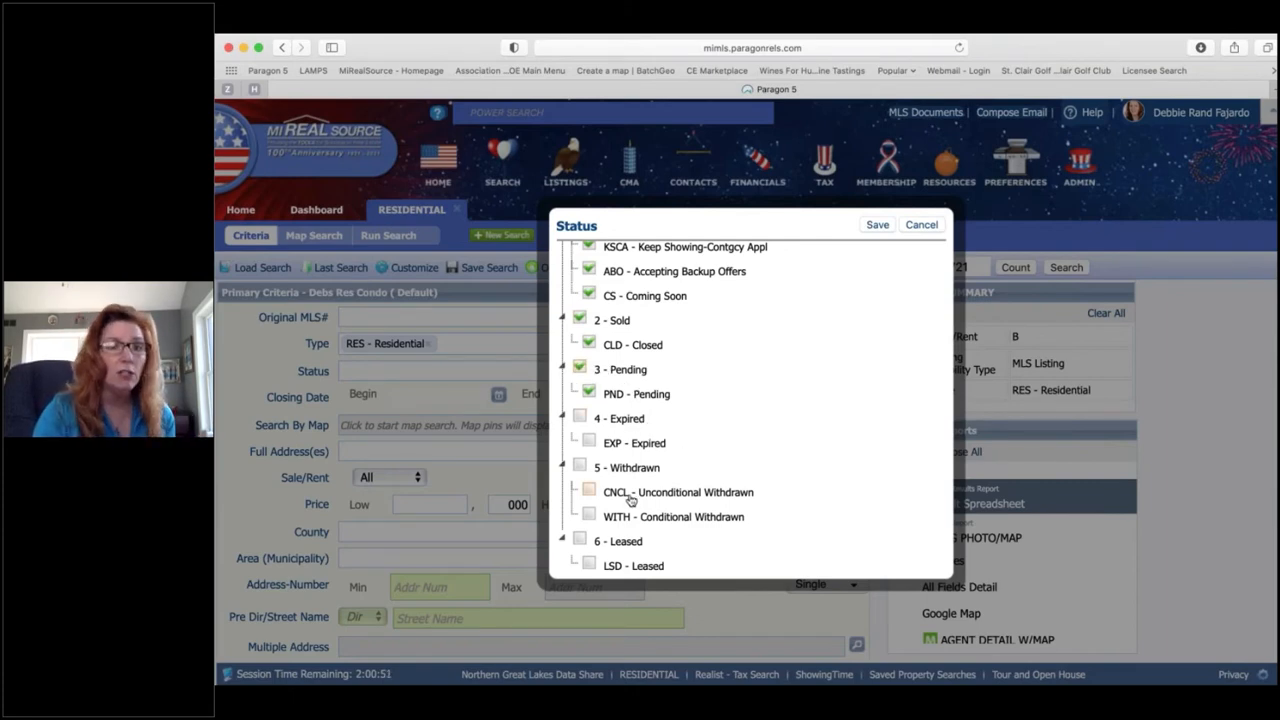
{"action": "left_click", "coordinate": [877, 225]}
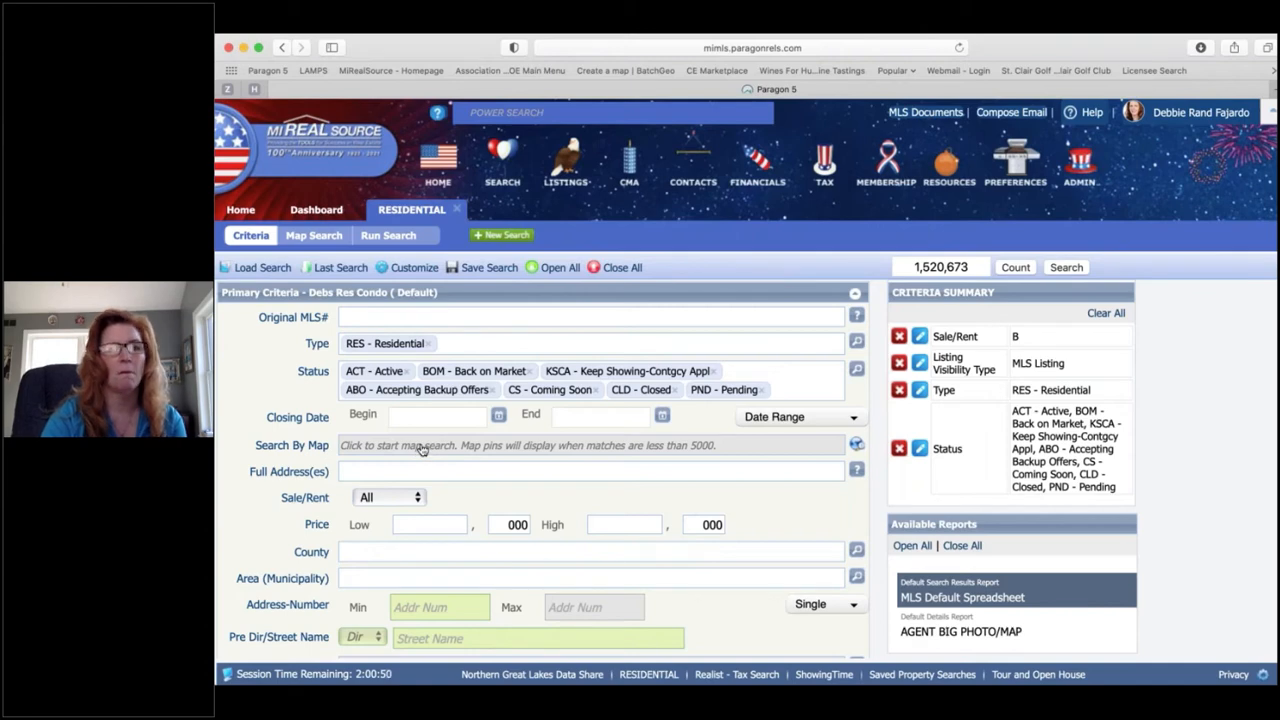
Step: Switch the residential search to the Map Search view
{"action": "left_click", "coordinate": [421, 447]}
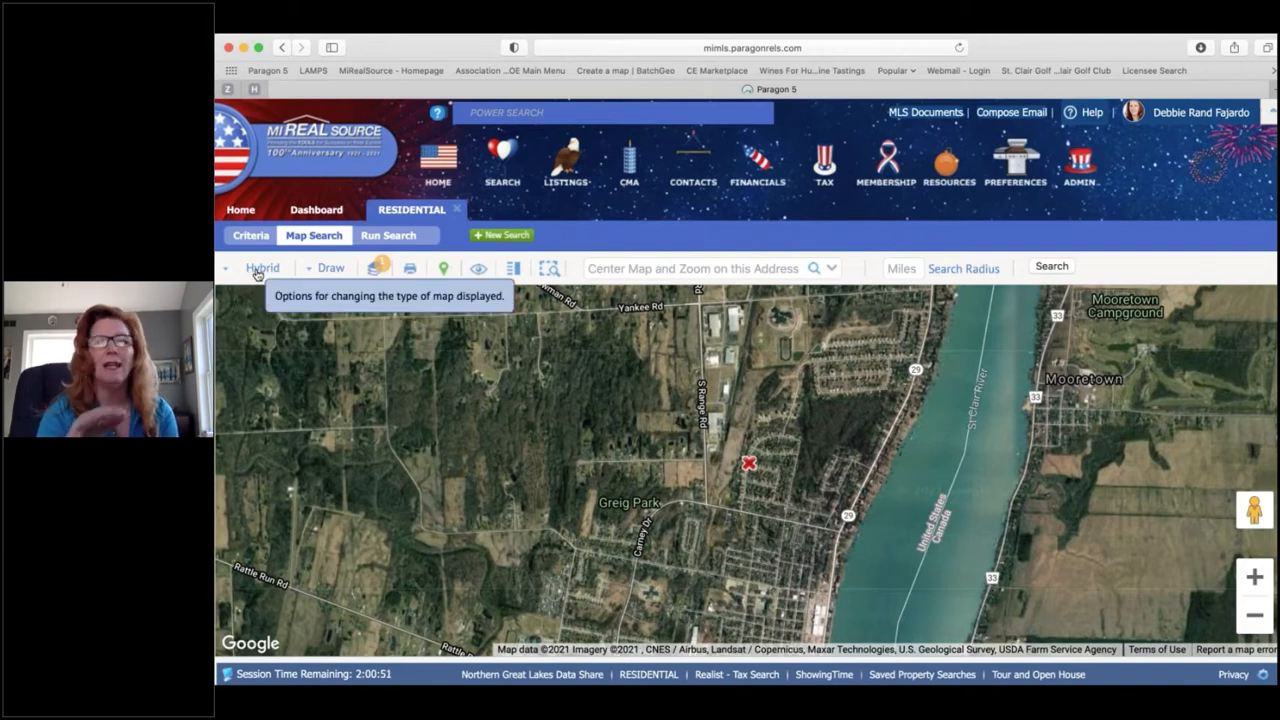
Step: Center the map on the subject property's street address in Warren, MI
{"action": "left_click", "coordinate": [627, 268]}
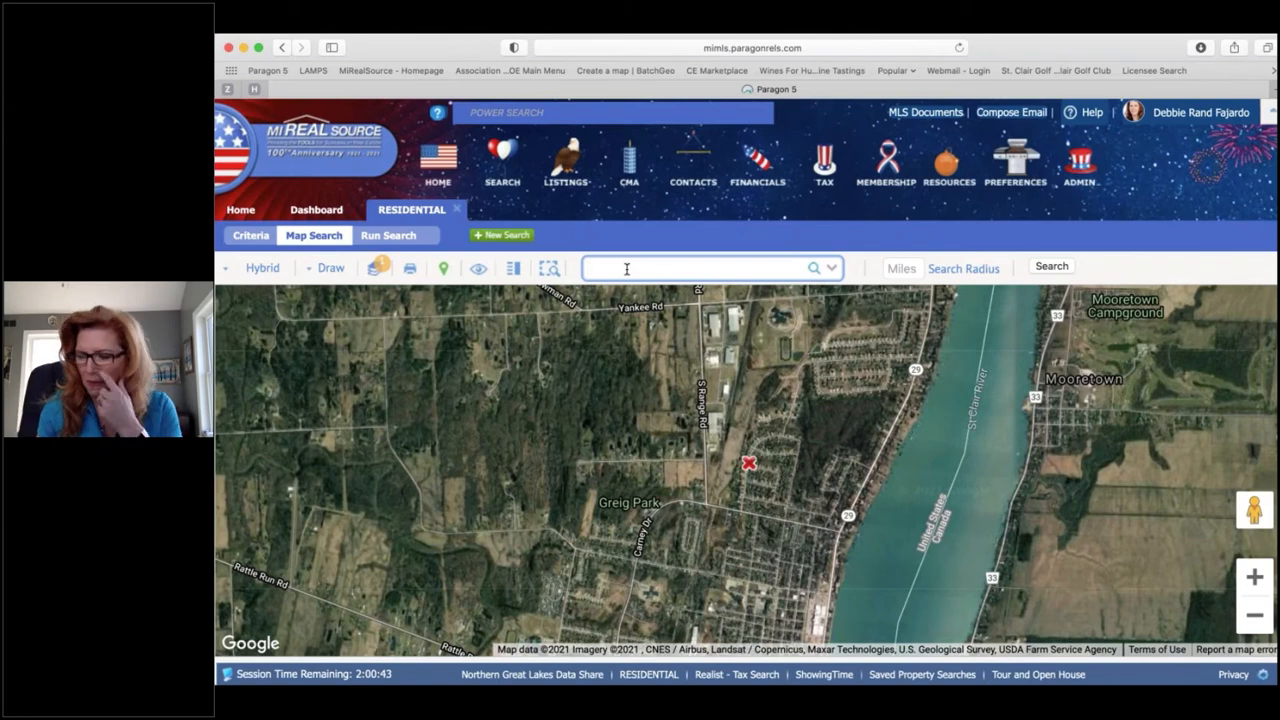
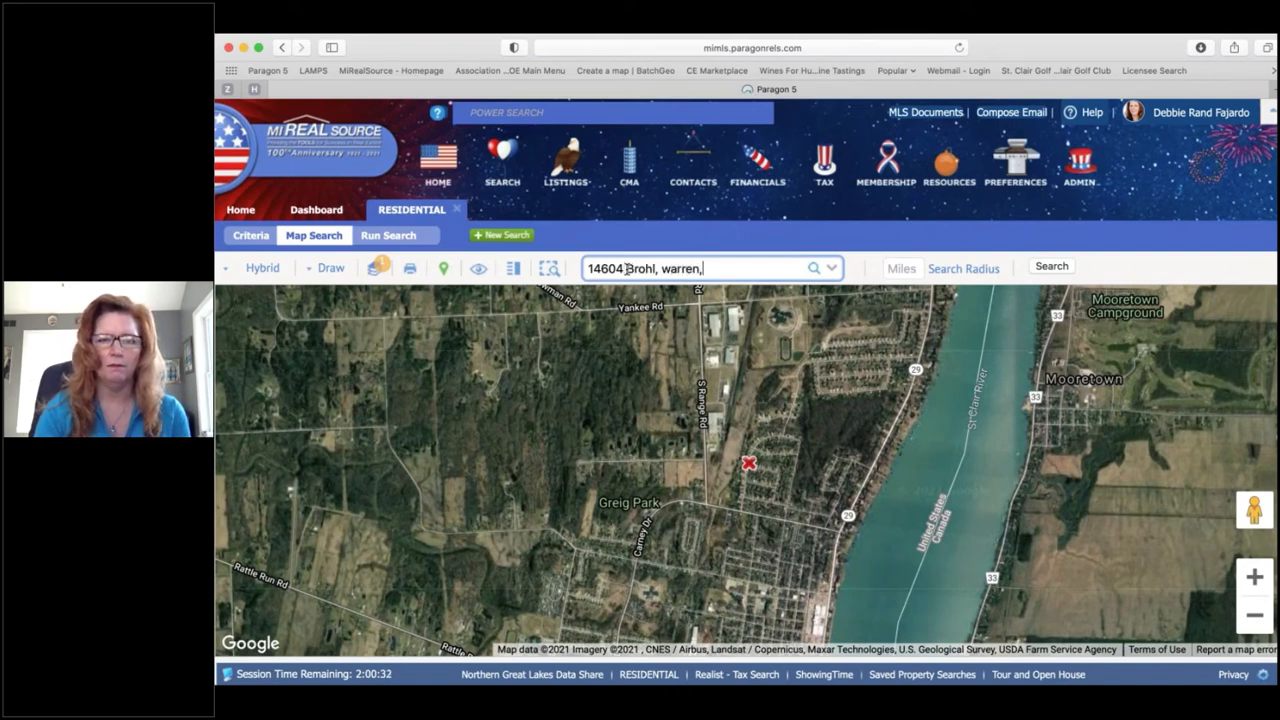
{"action": "key", "text": "Return"}
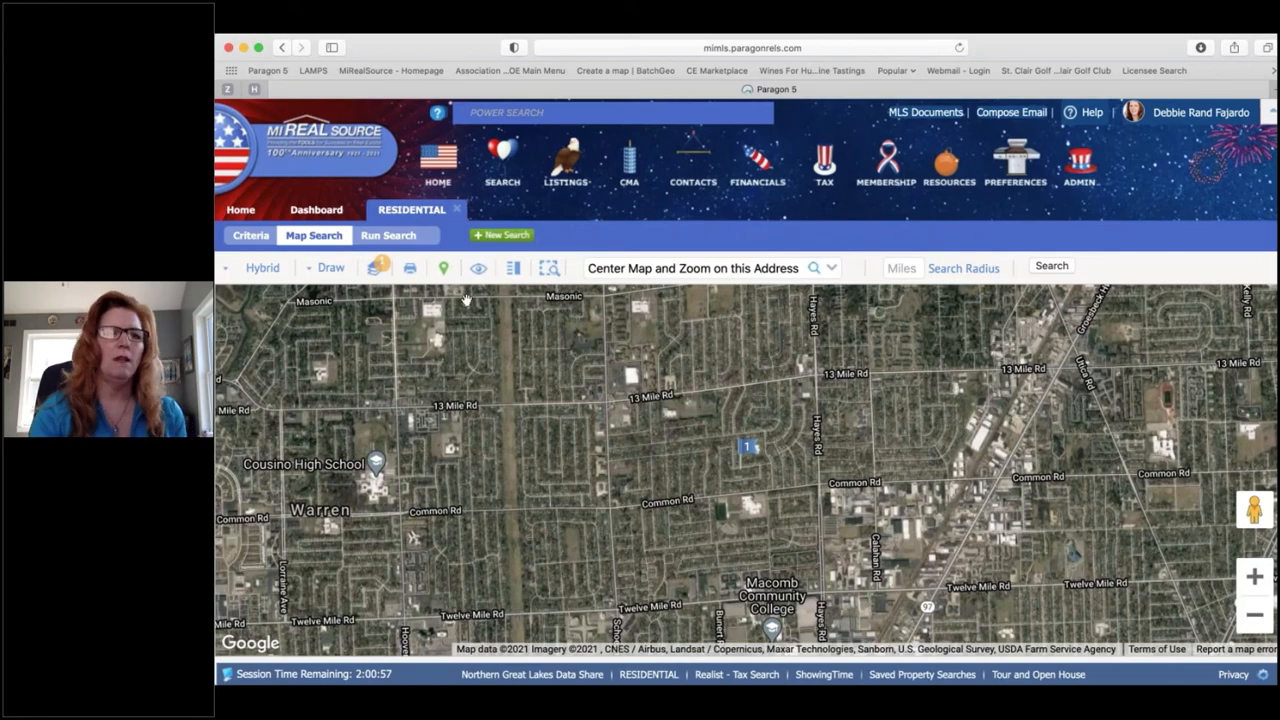
Step: Switch the map to Road view and search a 1-mile radius around the subject property
{"action": "left_click", "coordinate": [258, 274]}
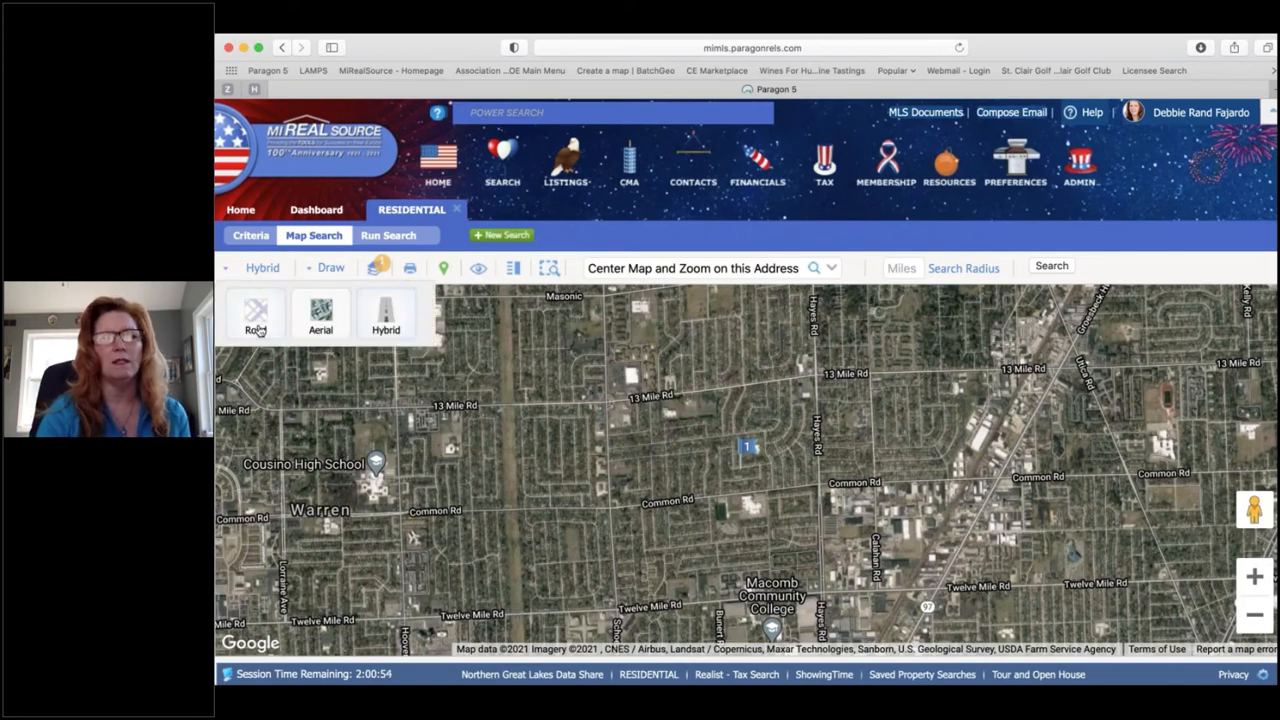
{"action": "left_click", "coordinate": [256, 316]}
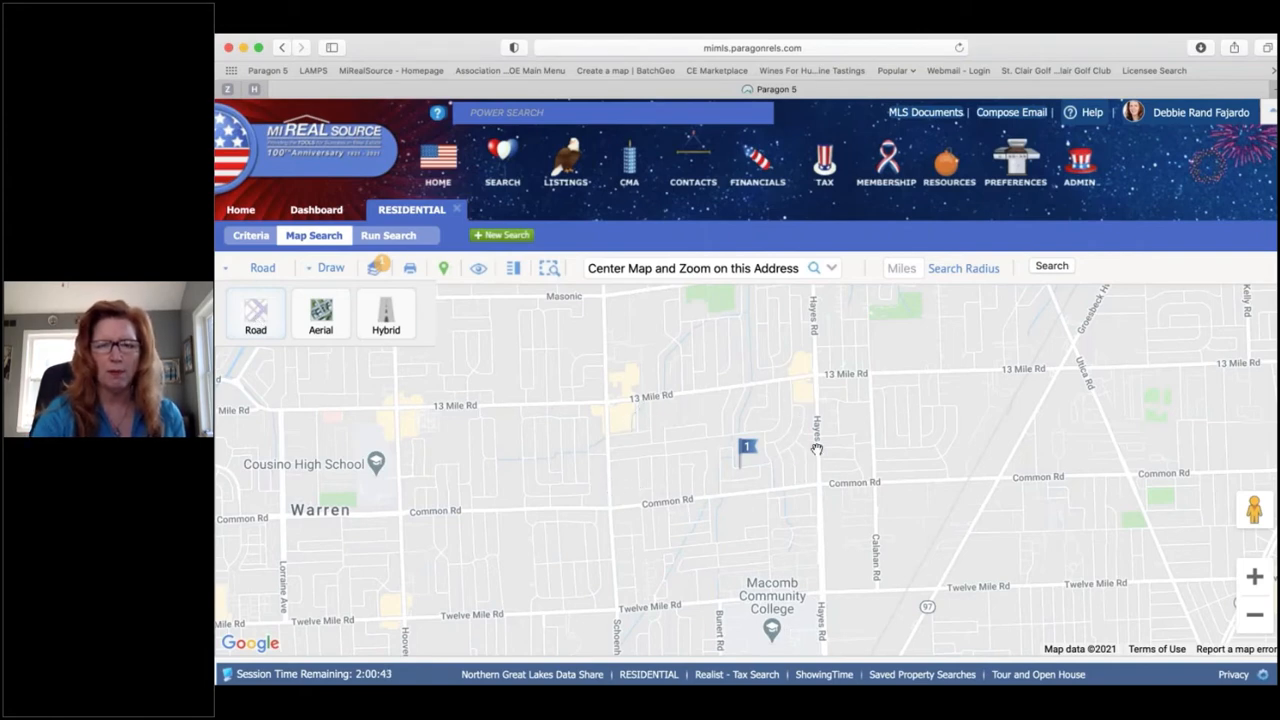
{"action": "left_click", "coordinate": [901, 268]}
{"action": "type", "text": "1"}
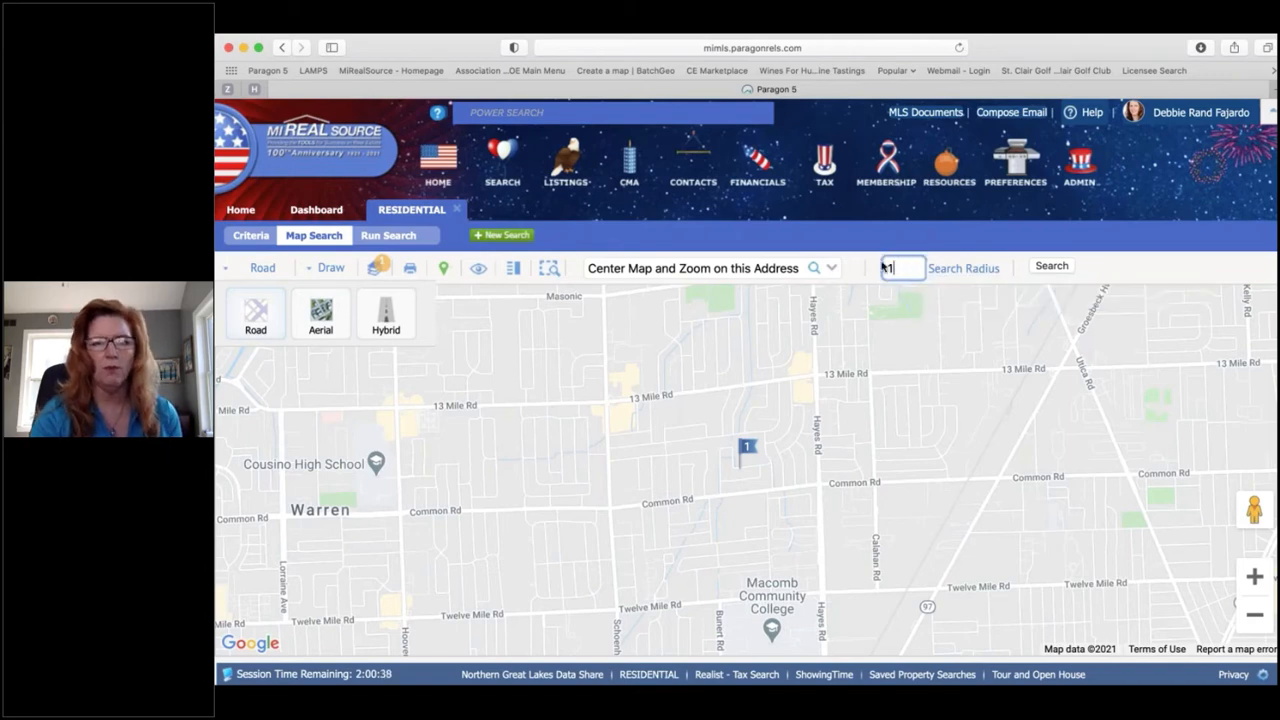
{"action": "left_click", "coordinate": [961, 272]}
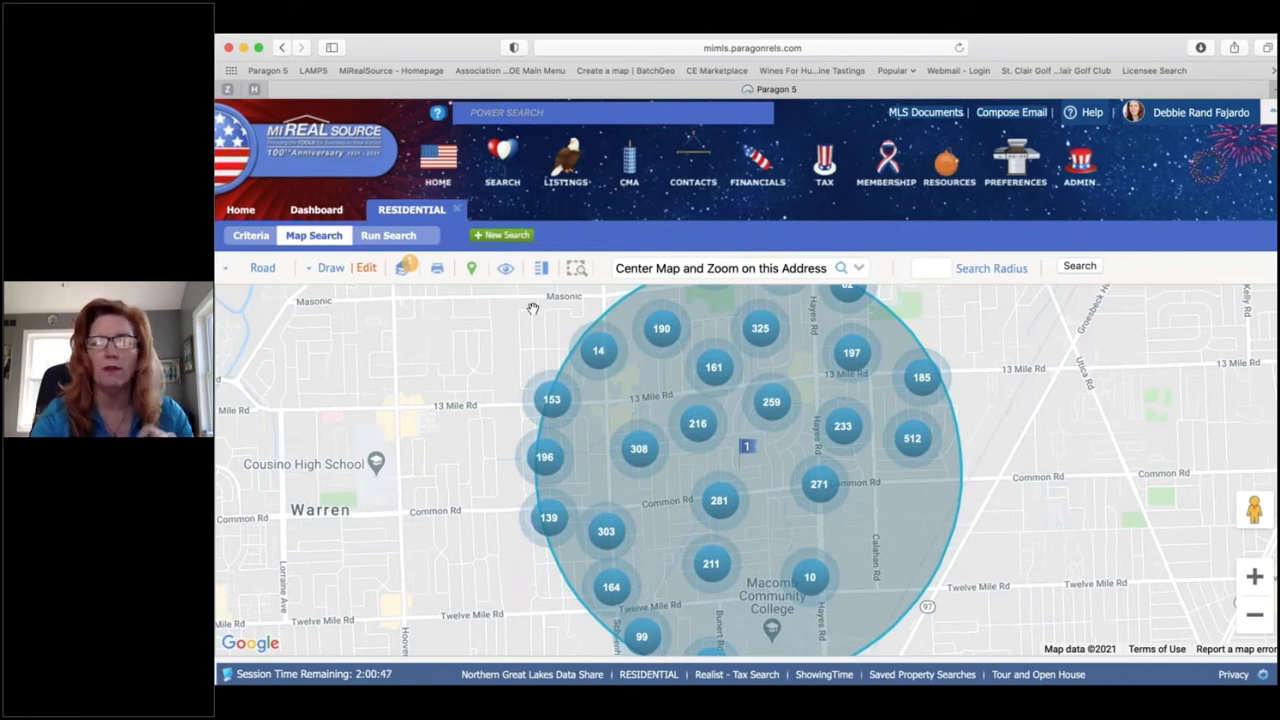
Step: Overlay Municipality boundaries, zoom the map out one level, and return to the Criteria form
{"action": "left_click", "coordinate": [406, 270]}
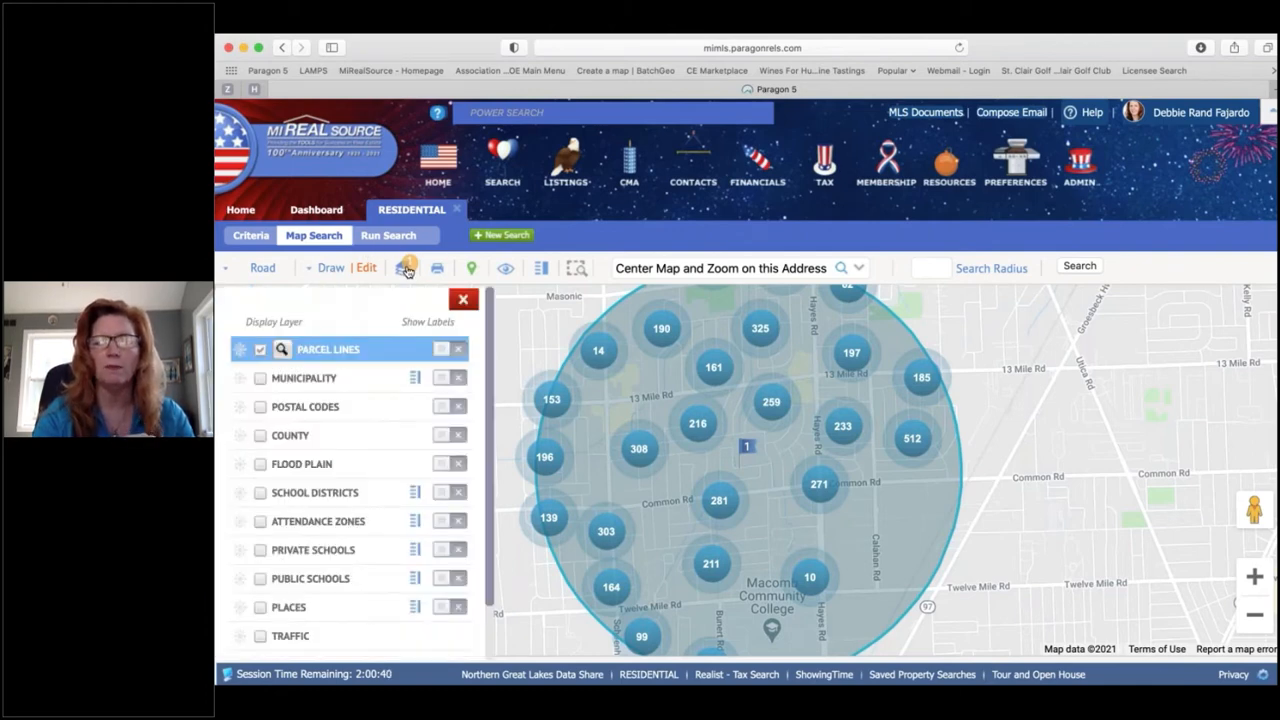
{"action": "left_click", "coordinate": [260, 379]}
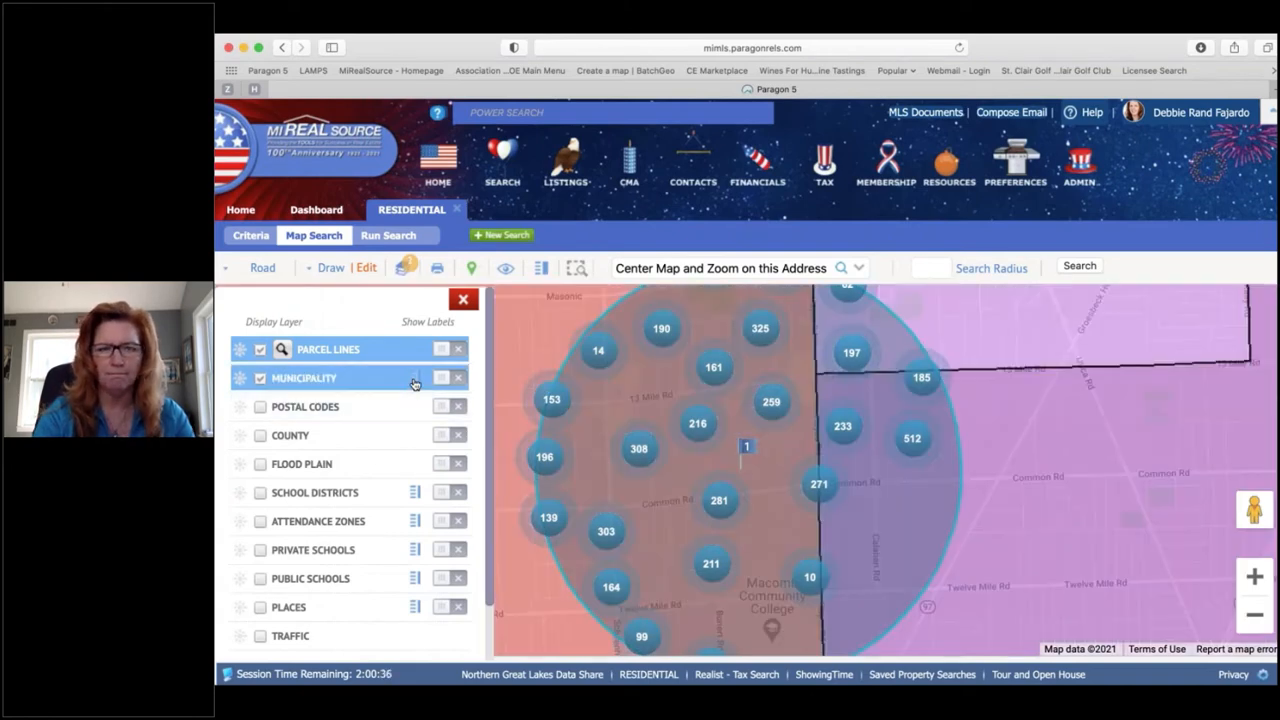
{"action": "left_click", "coordinate": [464, 300]}
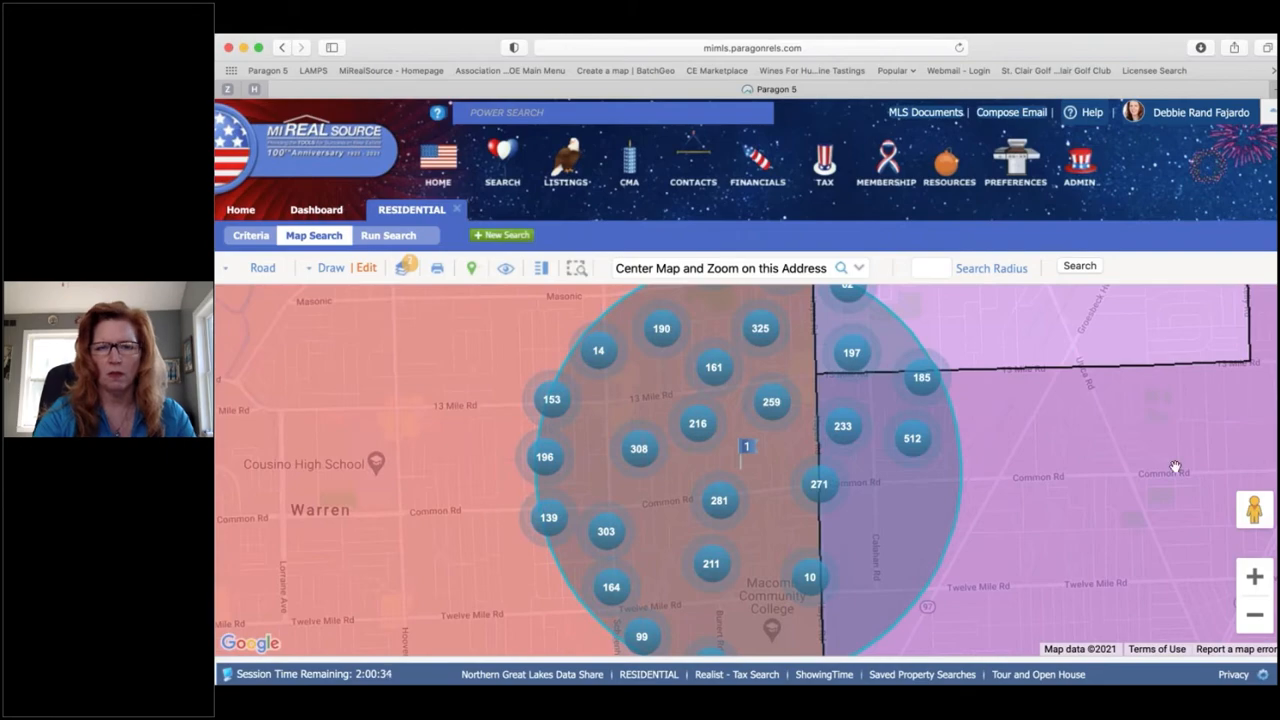
{"action": "left_click", "coordinate": [1253, 611]}
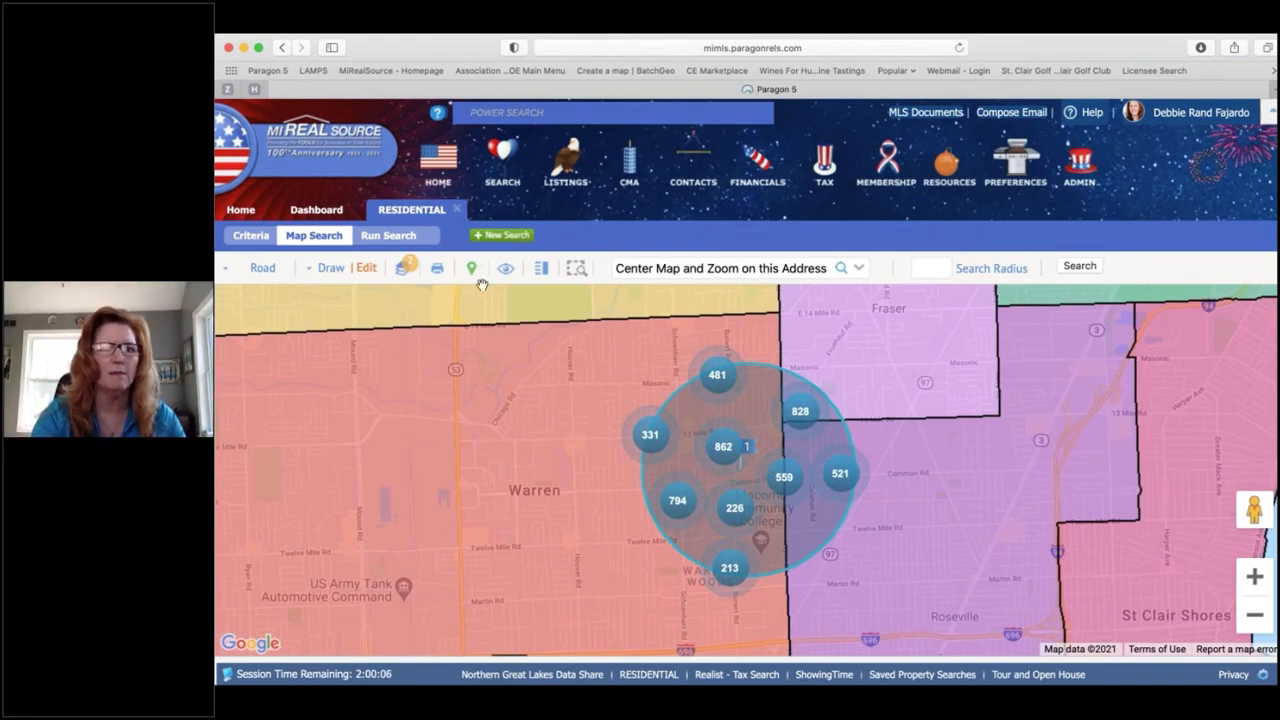
{"action": "left_click", "coordinate": [252, 236]}
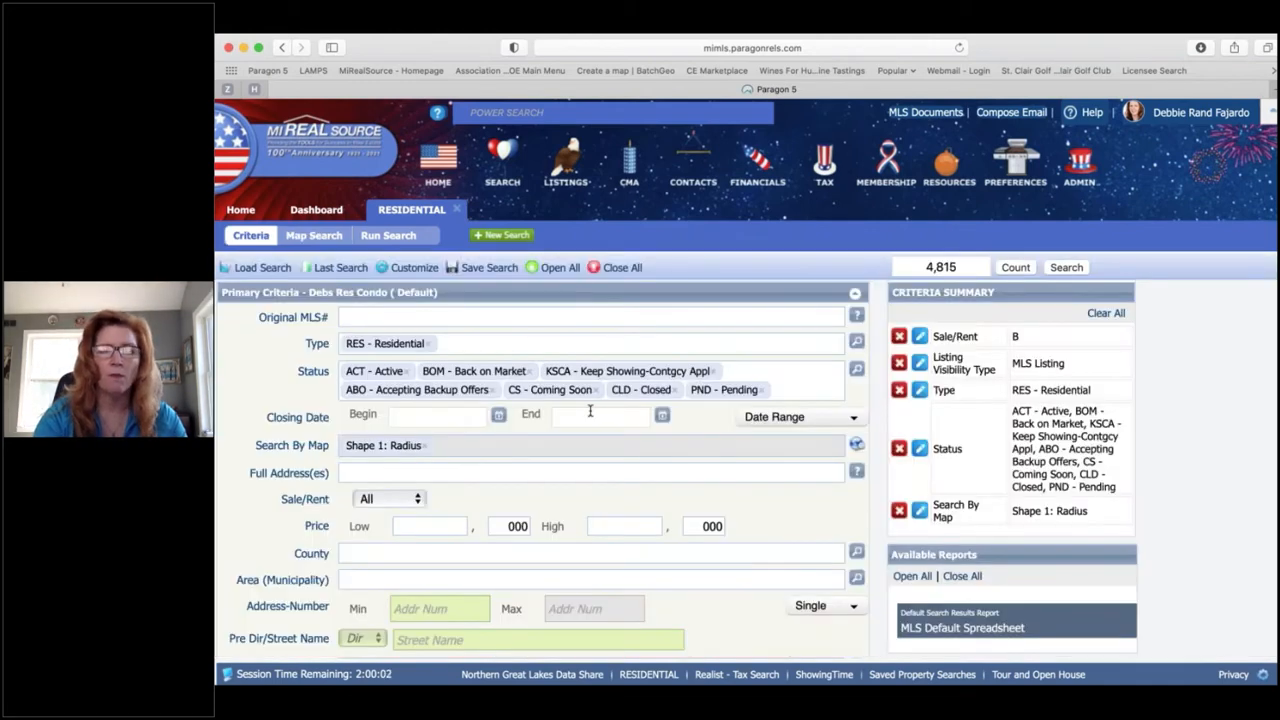
Step: Set Closing Date to 12 Months Back and Sale/Rent to For Sale
{"action": "left_click", "coordinate": [778, 420]}
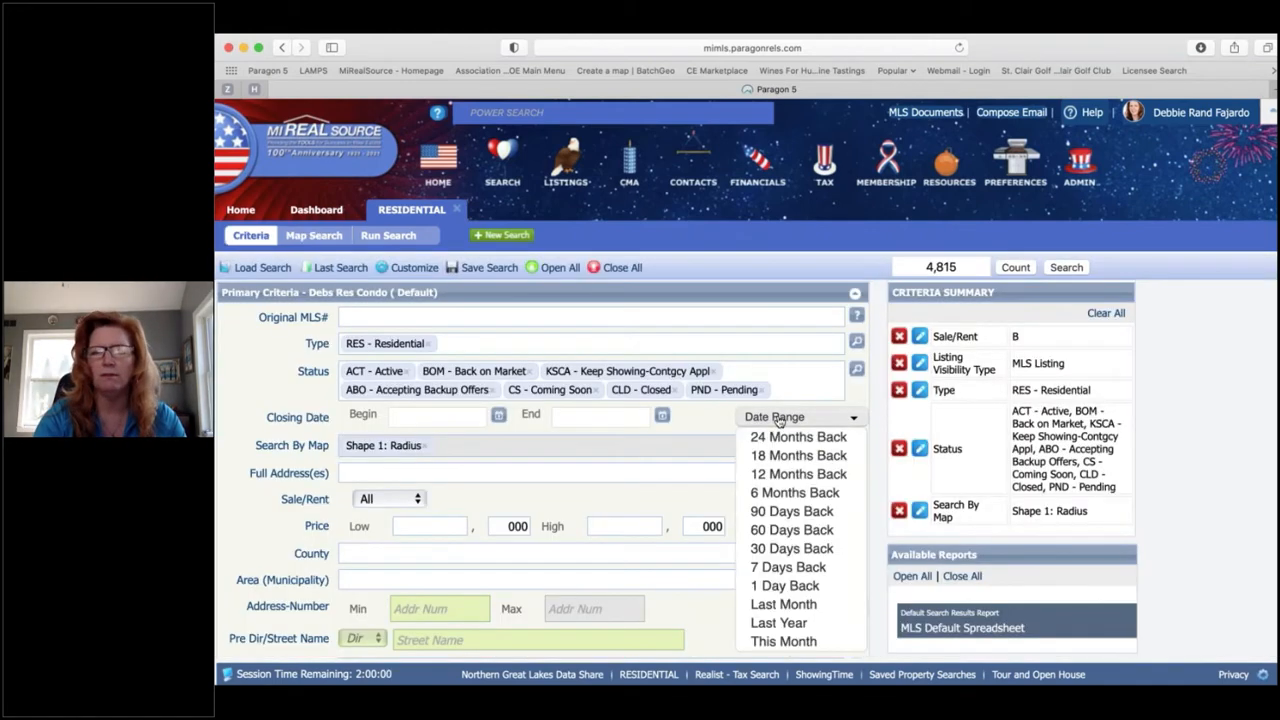
{"action": "left_click", "coordinate": [797, 474]}
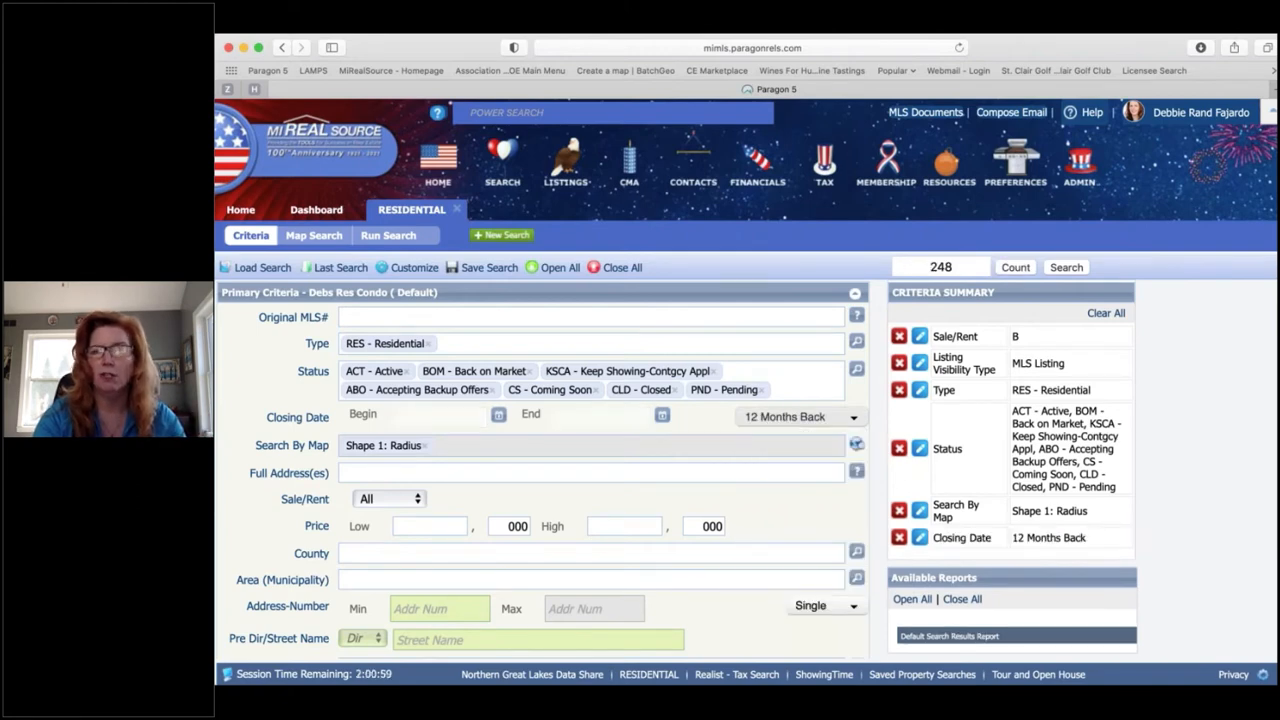
{"action": "scroll", "coordinate": [327, 367], "scroll_direction": "down", "scroll_amount": 3}
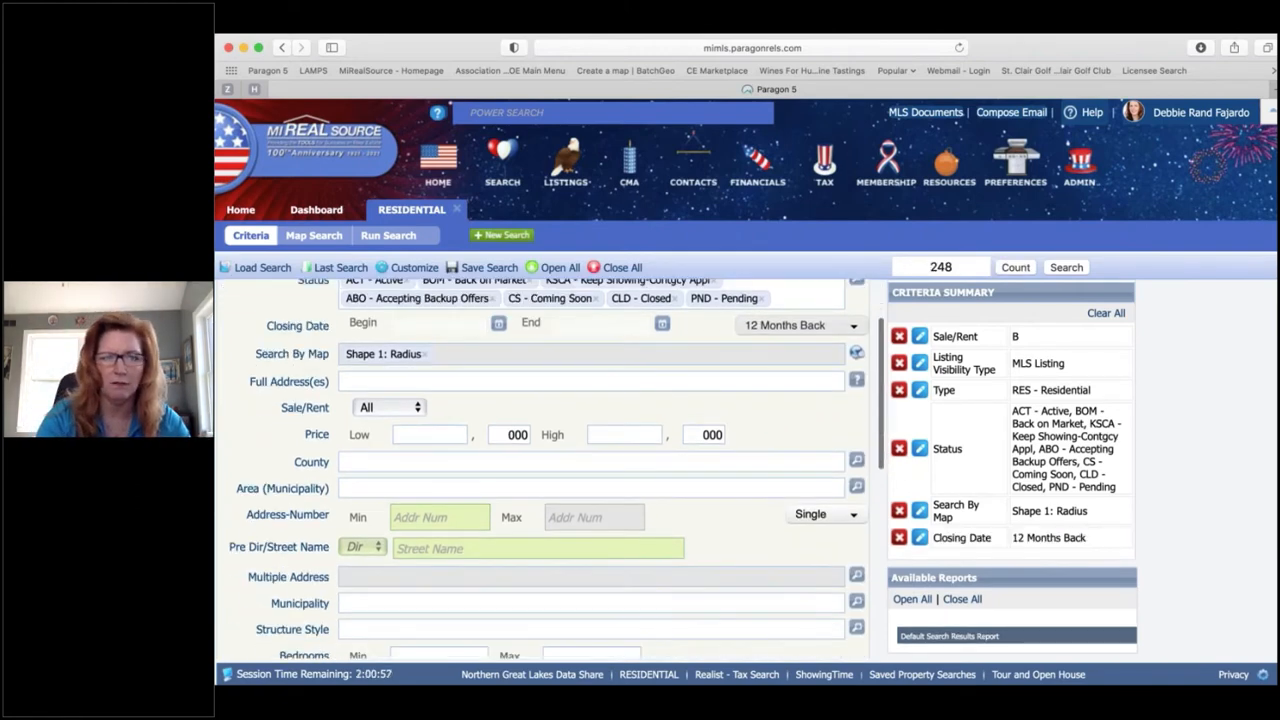
{"action": "left_click", "coordinate": [418, 408]}
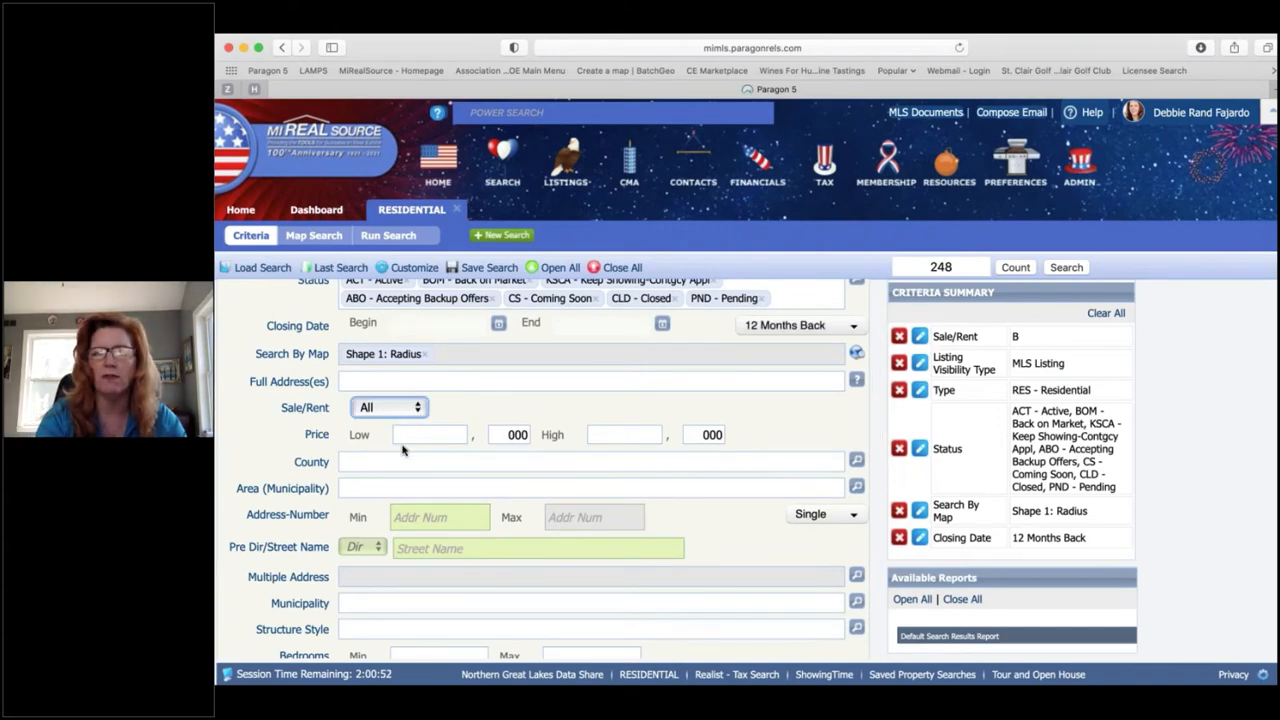
{"action": "left_click", "coordinate": [405, 446]}
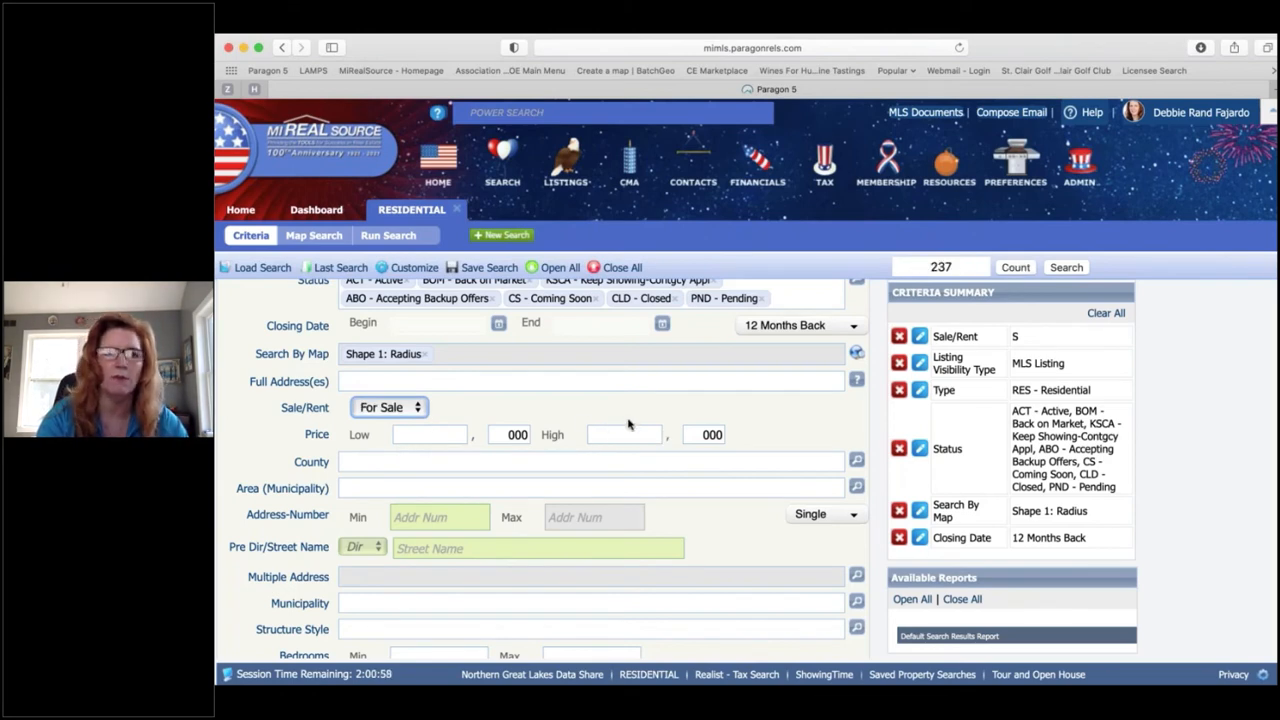
{"action": "scroll", "coordinate": [628, 424], "scroll_direction": "down", "scroll_amount": 2}
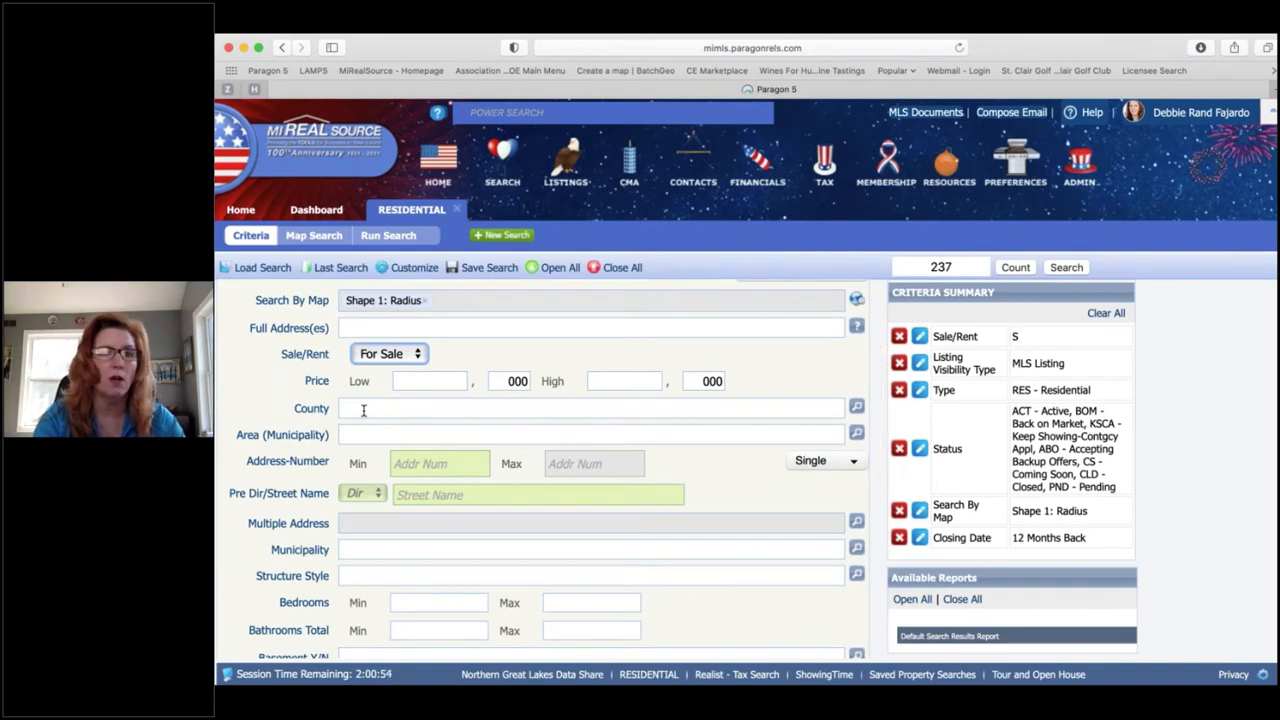
{"action": "left_click", "coordinate": [364, 410]}
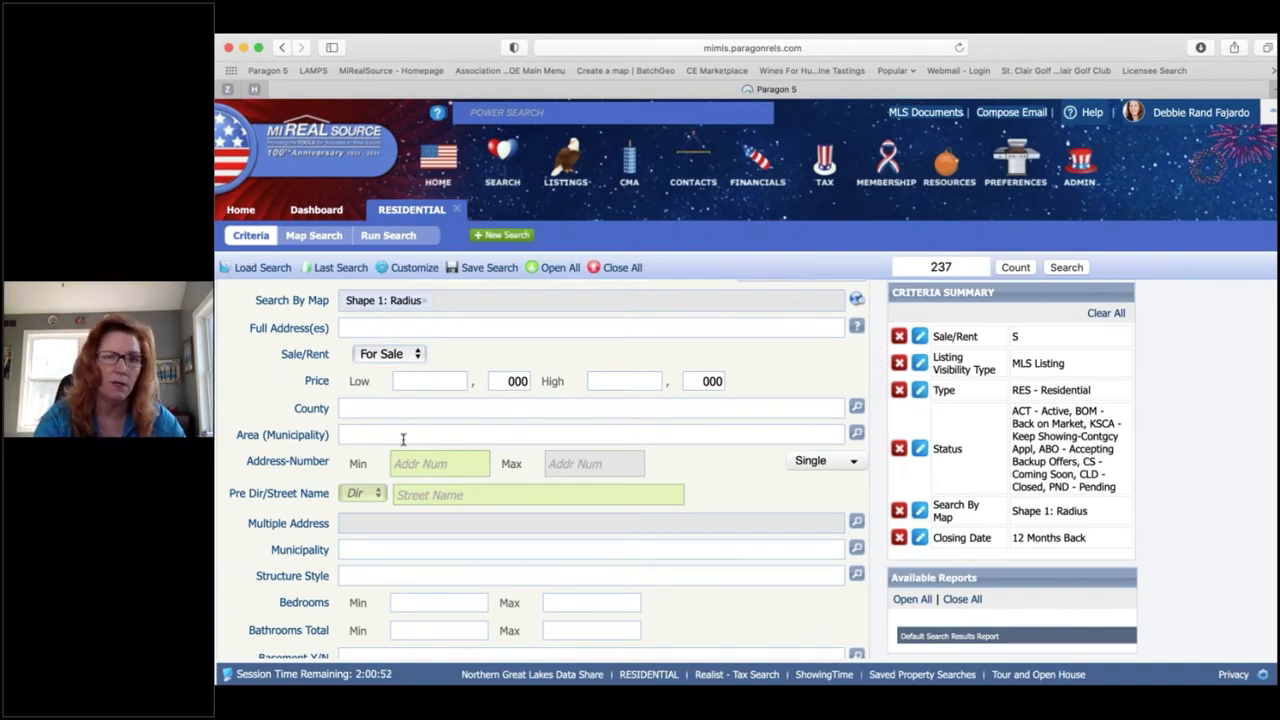
{"action": "scroll", "coordinate": [403, 438], "scroll_direction": "down", "scroll_amount": 2}
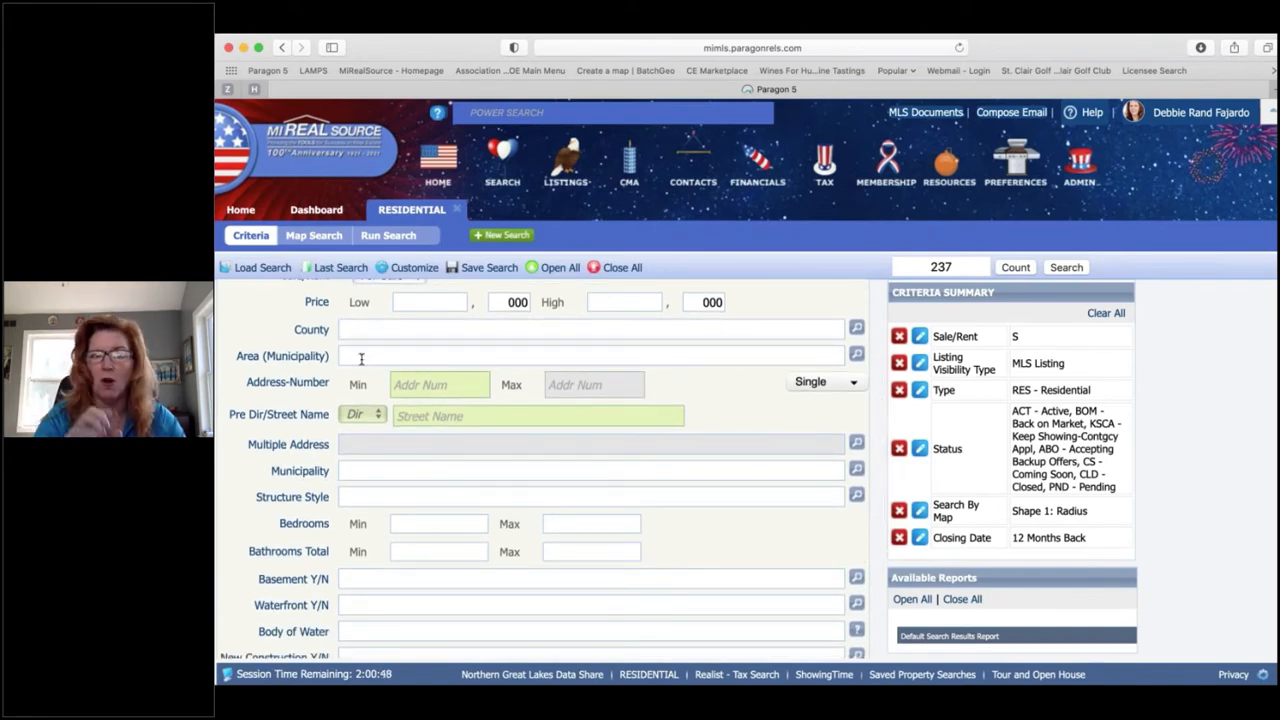
Step: Choose 1S - 1 Story as the Structure Style
{"action": "left_click", "coordinate": [371, 496]}
{"action": "type", "text": "1"}
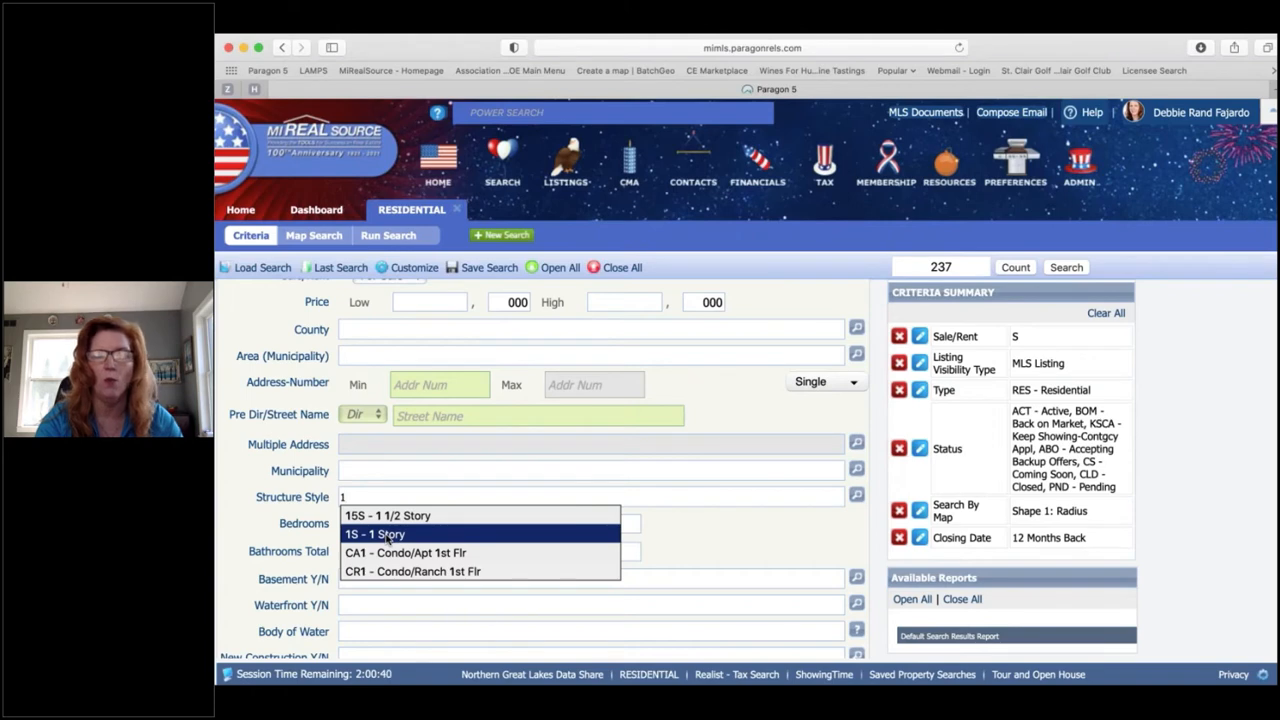
{"action": "left_click", "coordinate": [388, 535]}
{"action": "scroll", "coordinate": [391, 531], "scroll_direction": "down", "scroll_amount": 3}
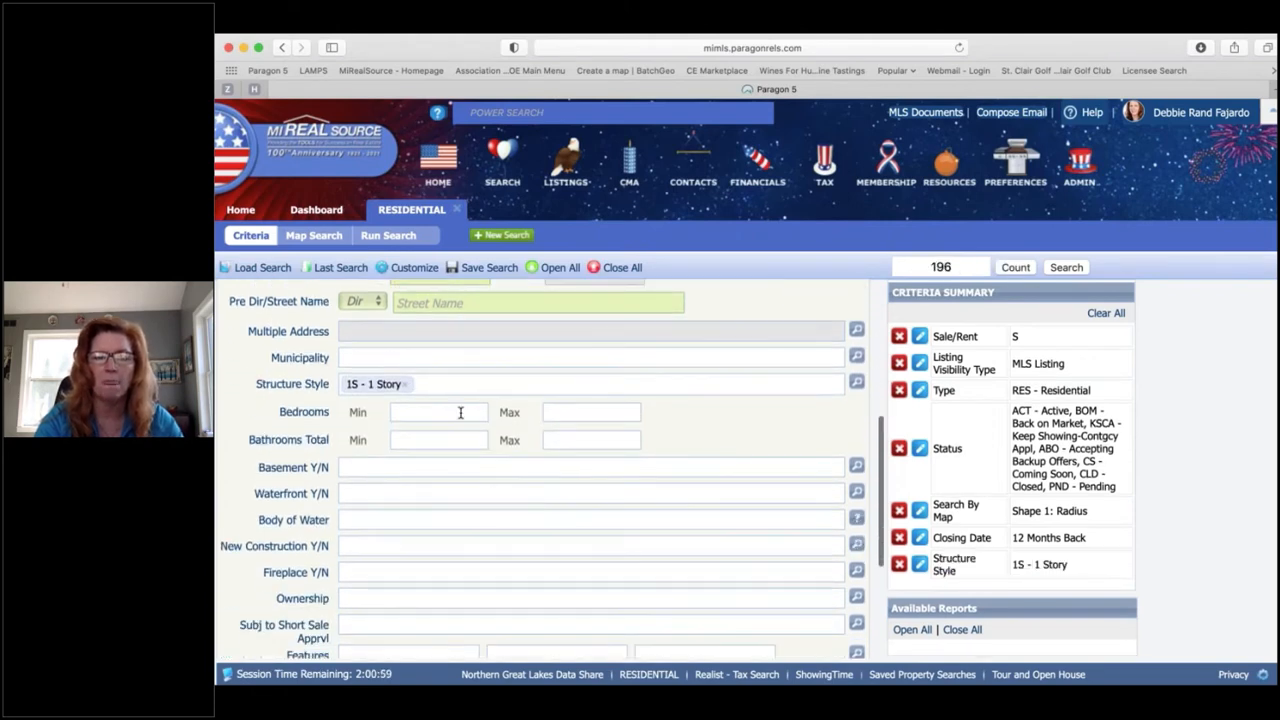
Step: Require 3–4 bedrooms, 1–2 baths and a basement (Y)
{"action": "left_click", "coordinate": [460, 413]}
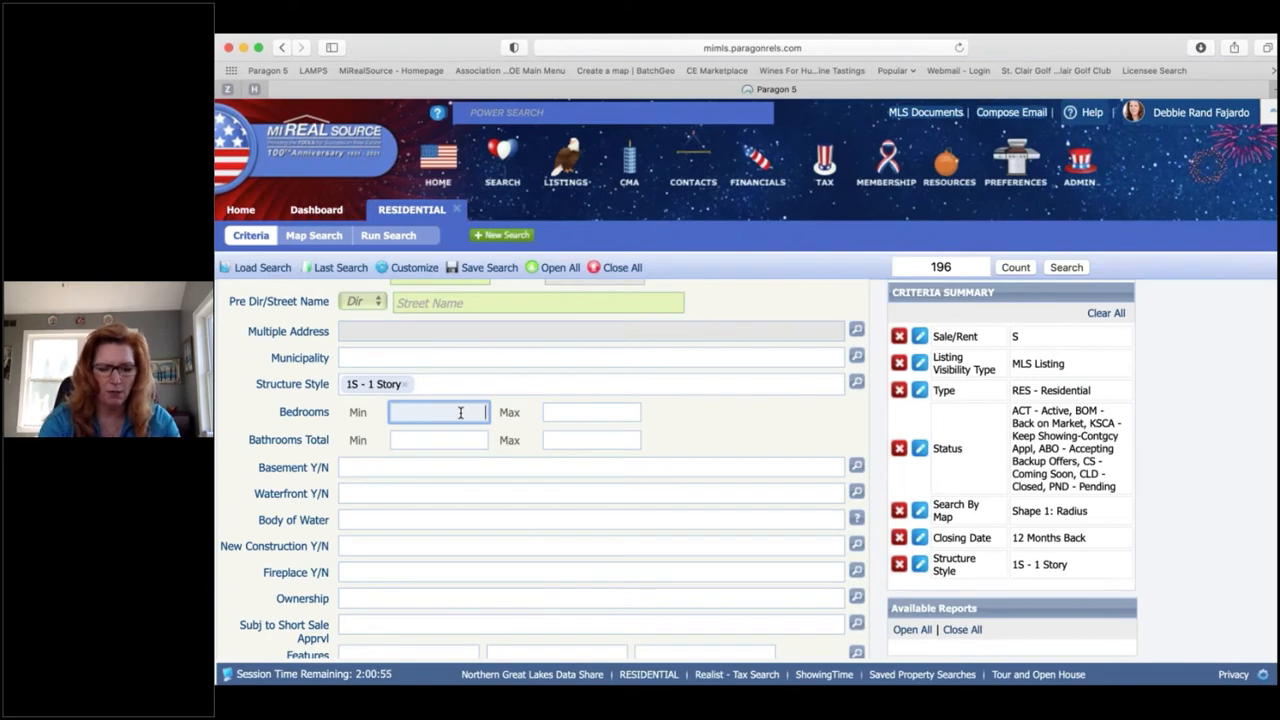
{"action": "type", "text": "3"}
{"action": "key", "text": "Tab"}
{"action": "type", "text": "4"}
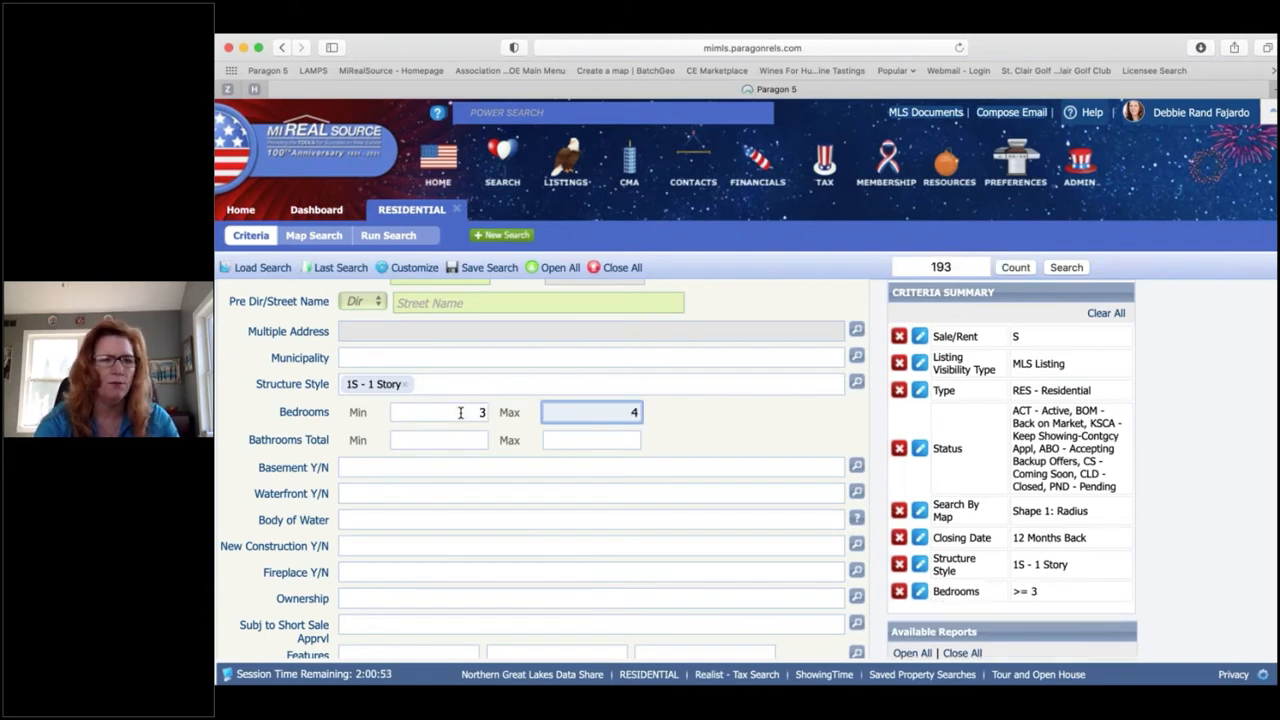
{"action": "left_click", "coordinate": [459, 440]}
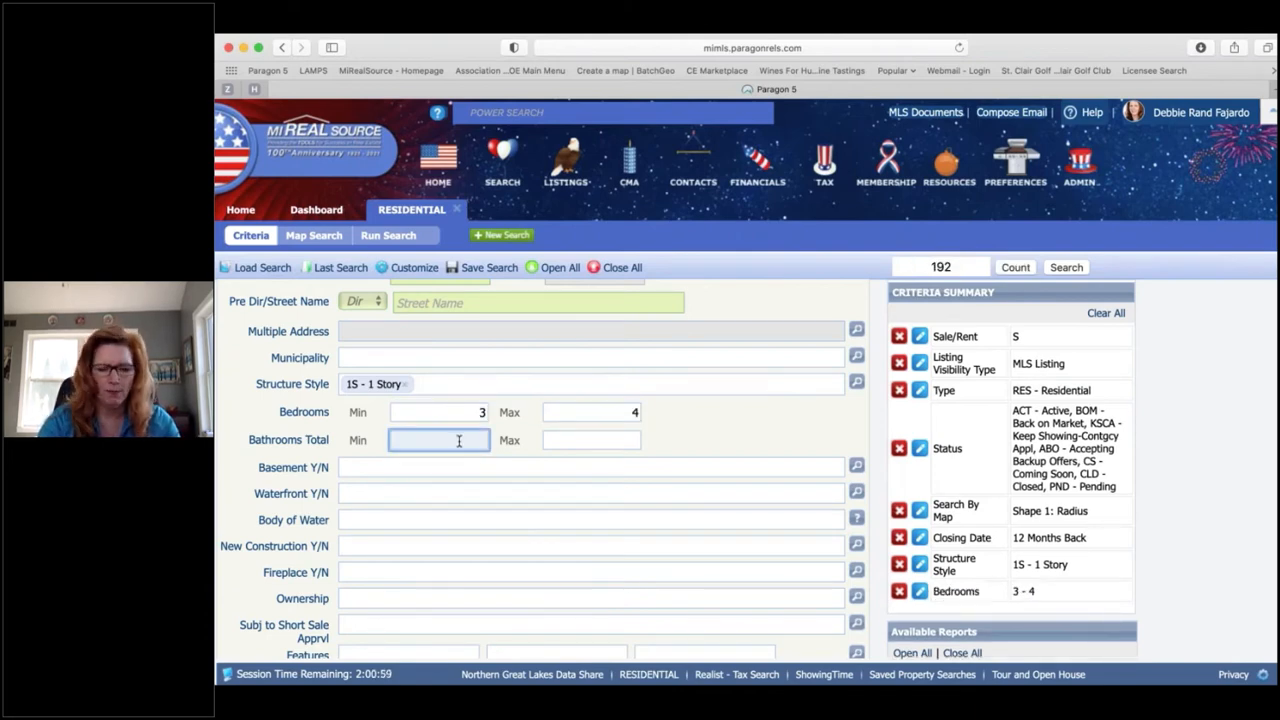
{"action": "type", "text": "1"}
{"action": "key", "text": "Tab"}
{"action": "type", "text": "2"}
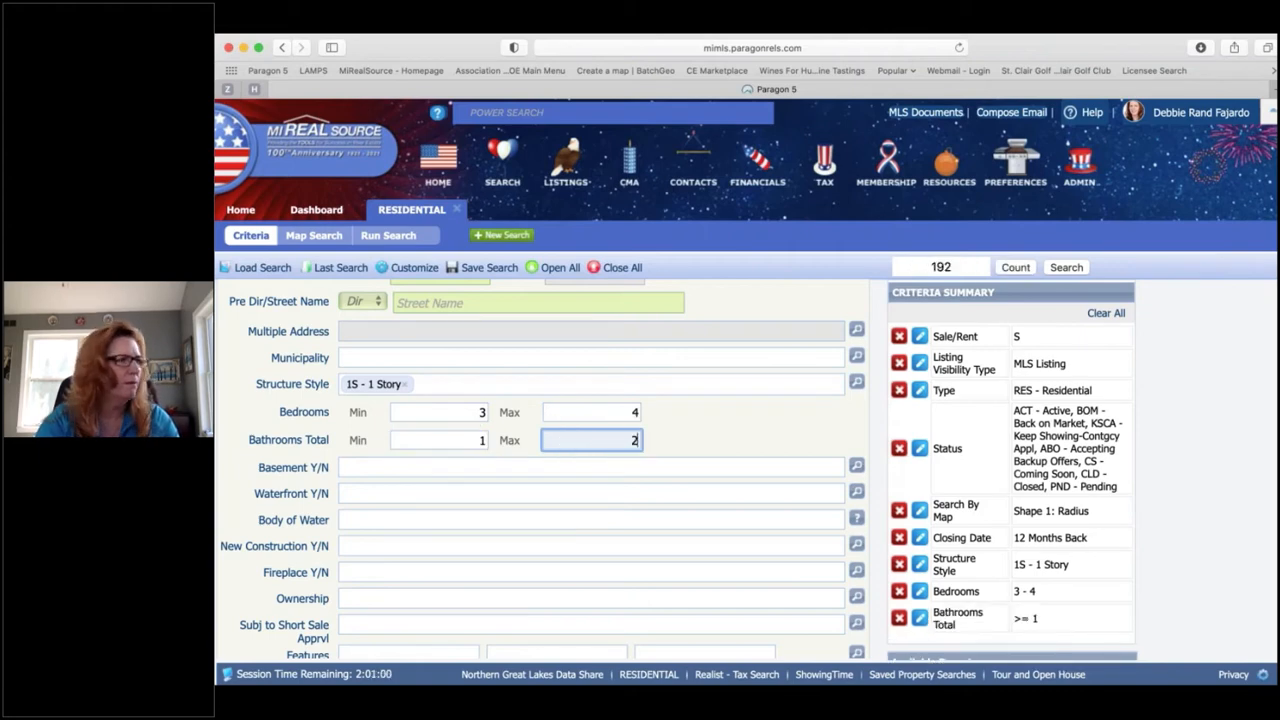
{"action": "key", "text": "Tab"}
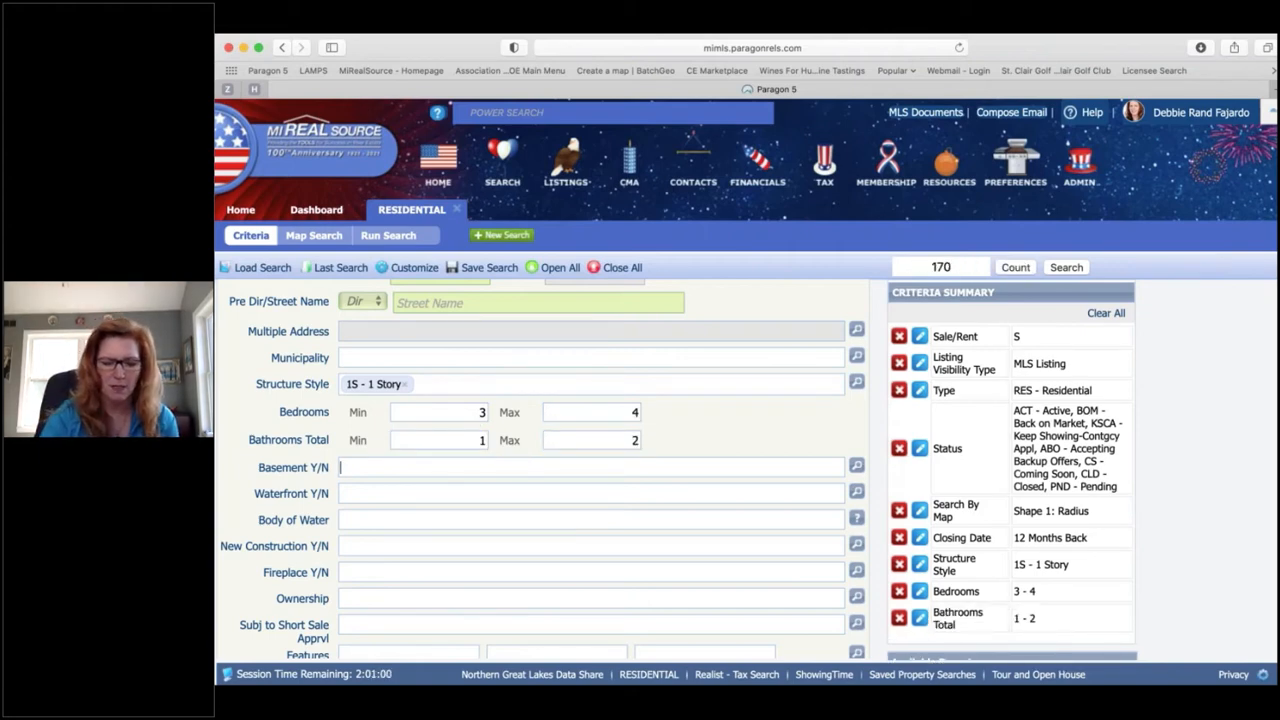
{"action": "type", "text": "y"}
{"action": "key", "text": "Tab"}
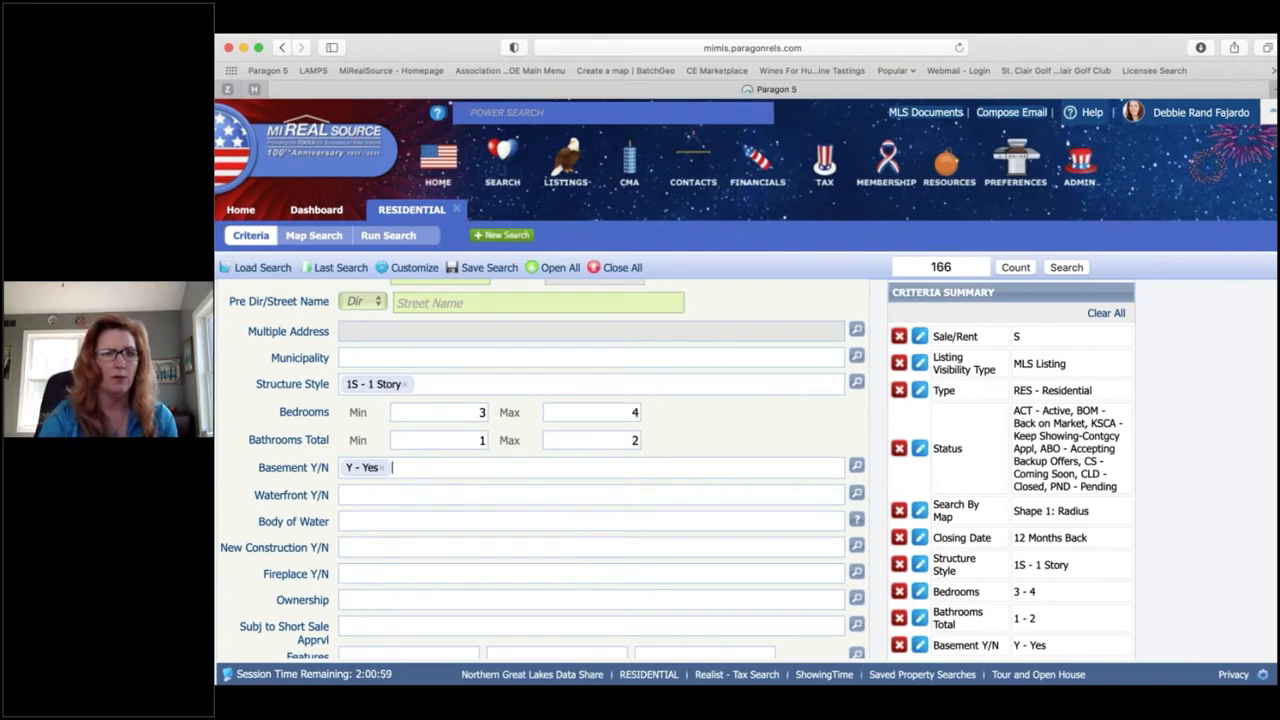
Step: Set garage size to 1–2 cars and above-grade square footage to 1760–2150
{"action": "scroll", "coordinate": [378, 436], "scroll_direction": "down", "scroll_amount": 3}
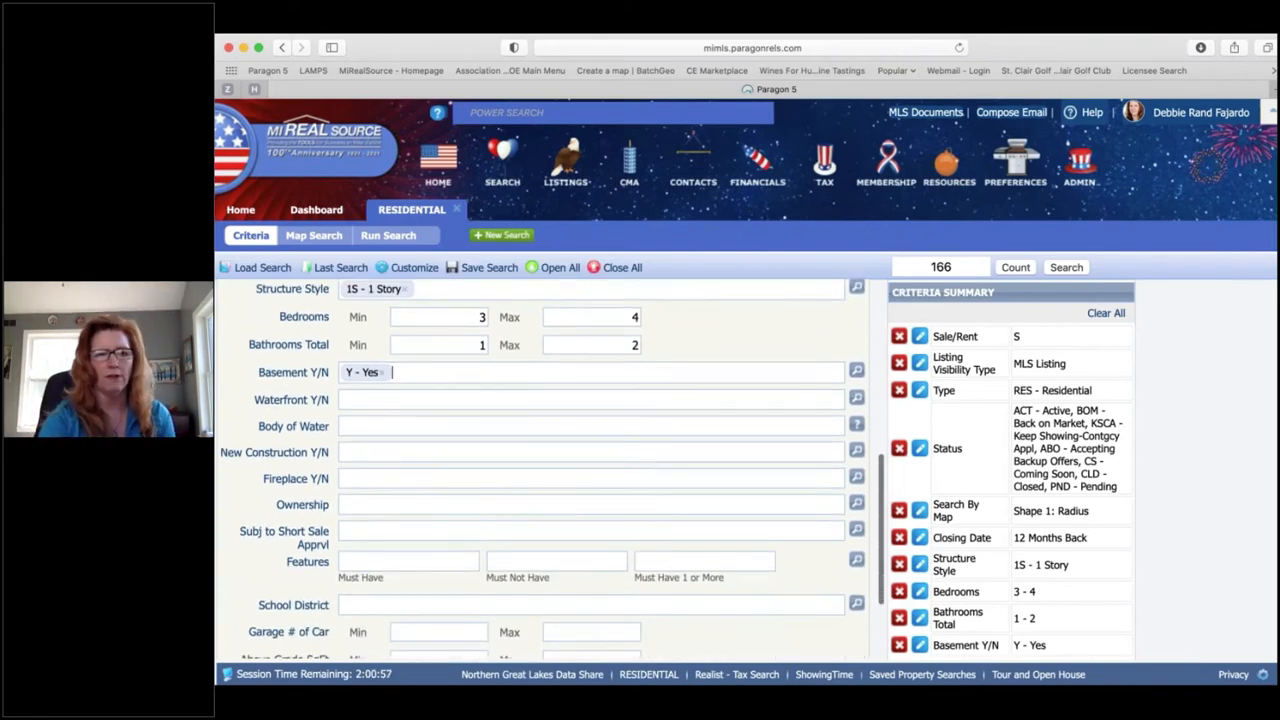
{"action": "scroll", "coordinate": [378, 436], "scroll_direction": "down", "scroll_amount": 2}
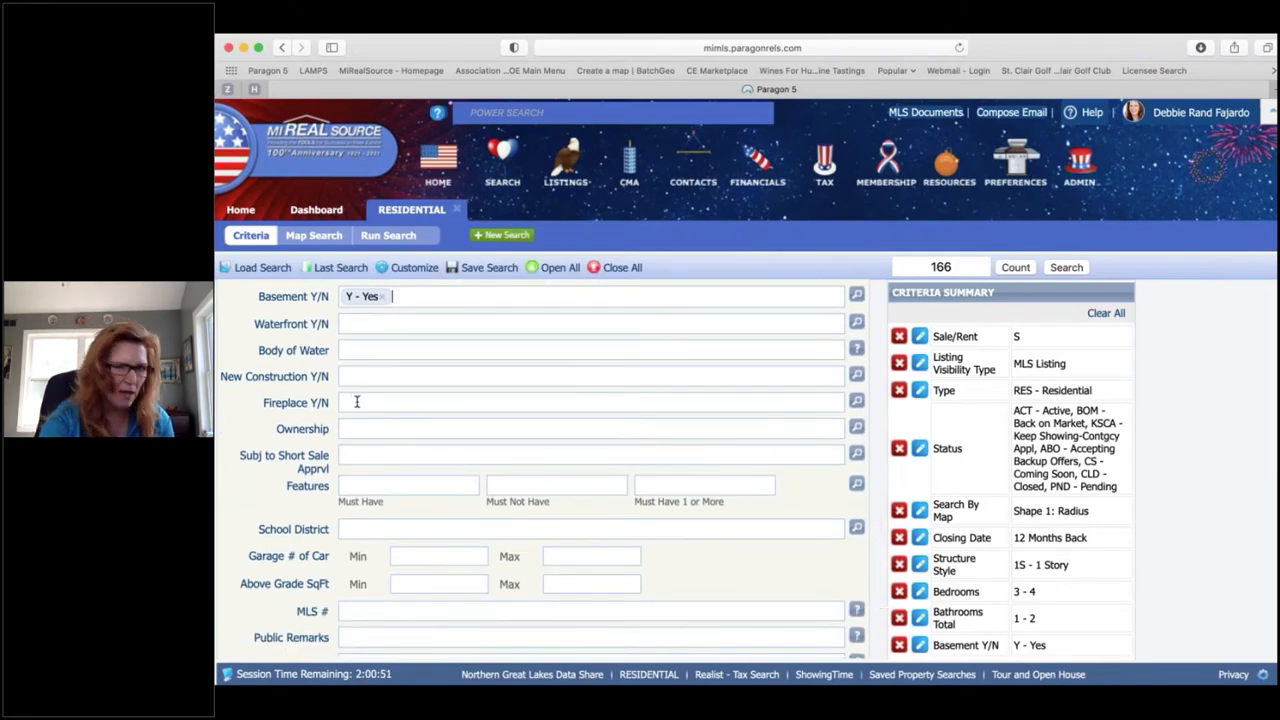
{"action": "scroll", "coordinate": [357, 401], "scroll_direction": "down", "scroll_amount": 2}
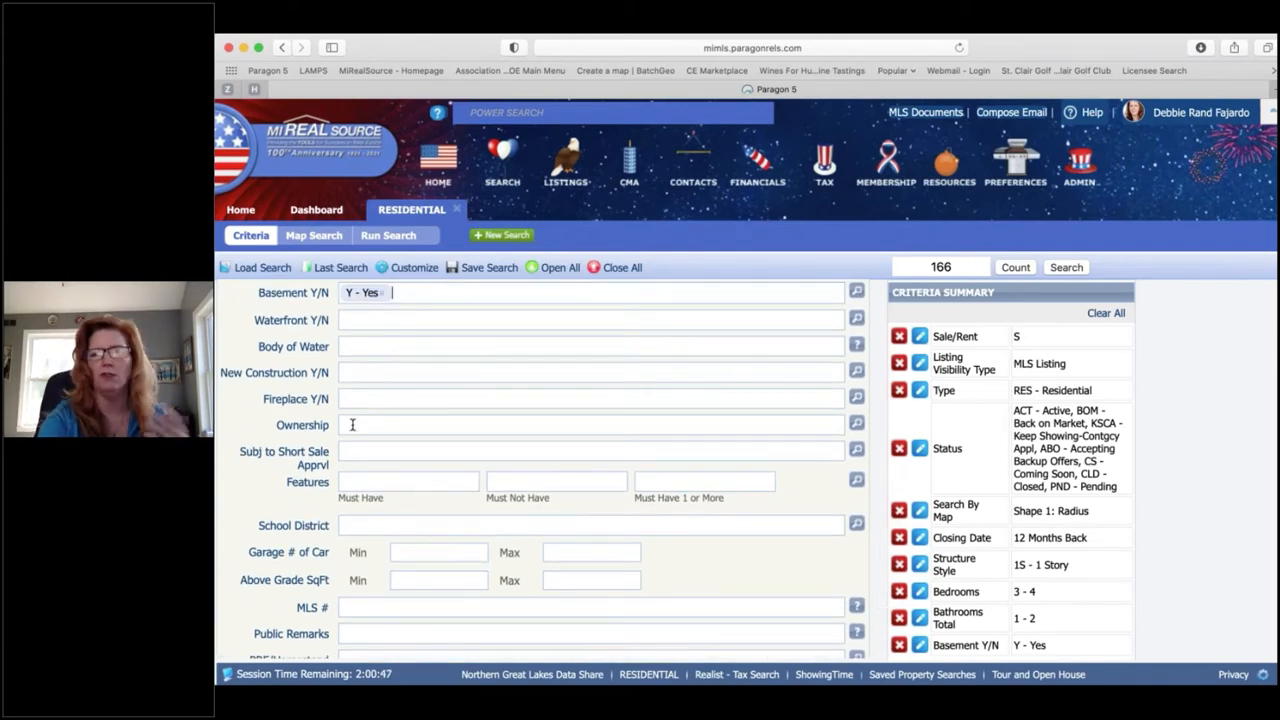
{"action": "scroll", "coordinate": [352, 425], "scroll_direction": "down", "scroll_amount": 1}
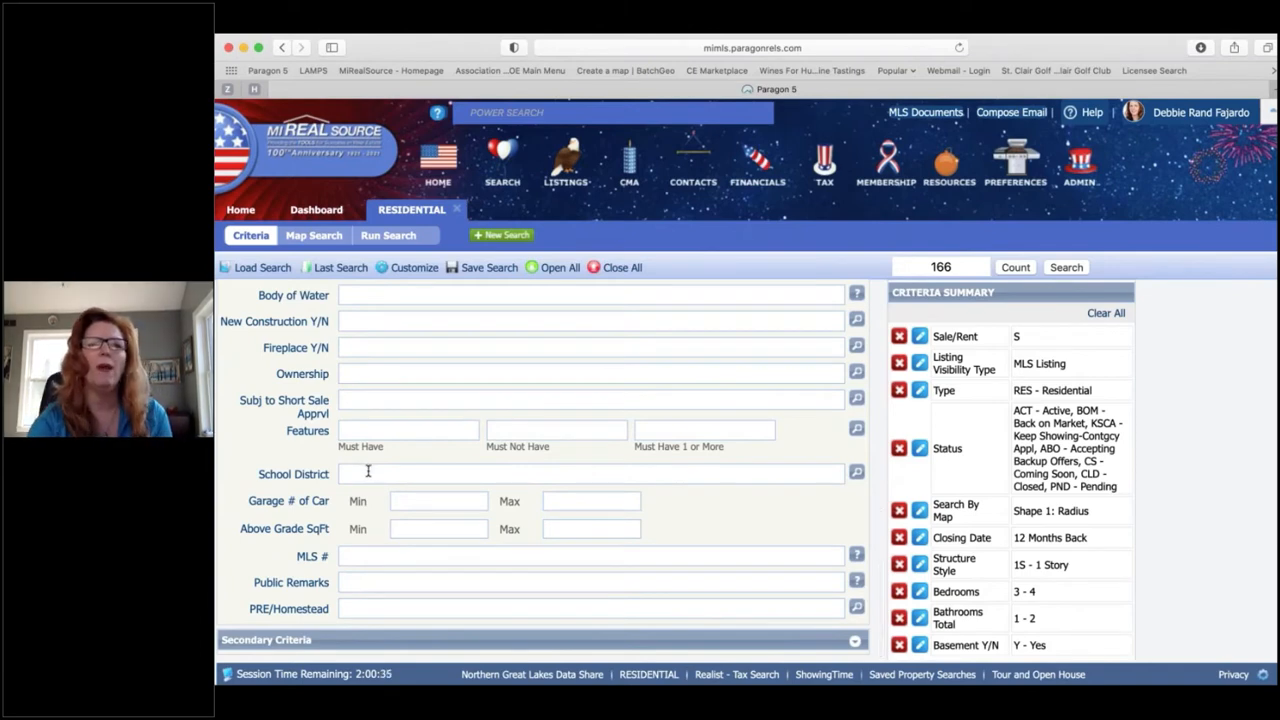
{"action": "left_click", "coordinate": [441, 501]}
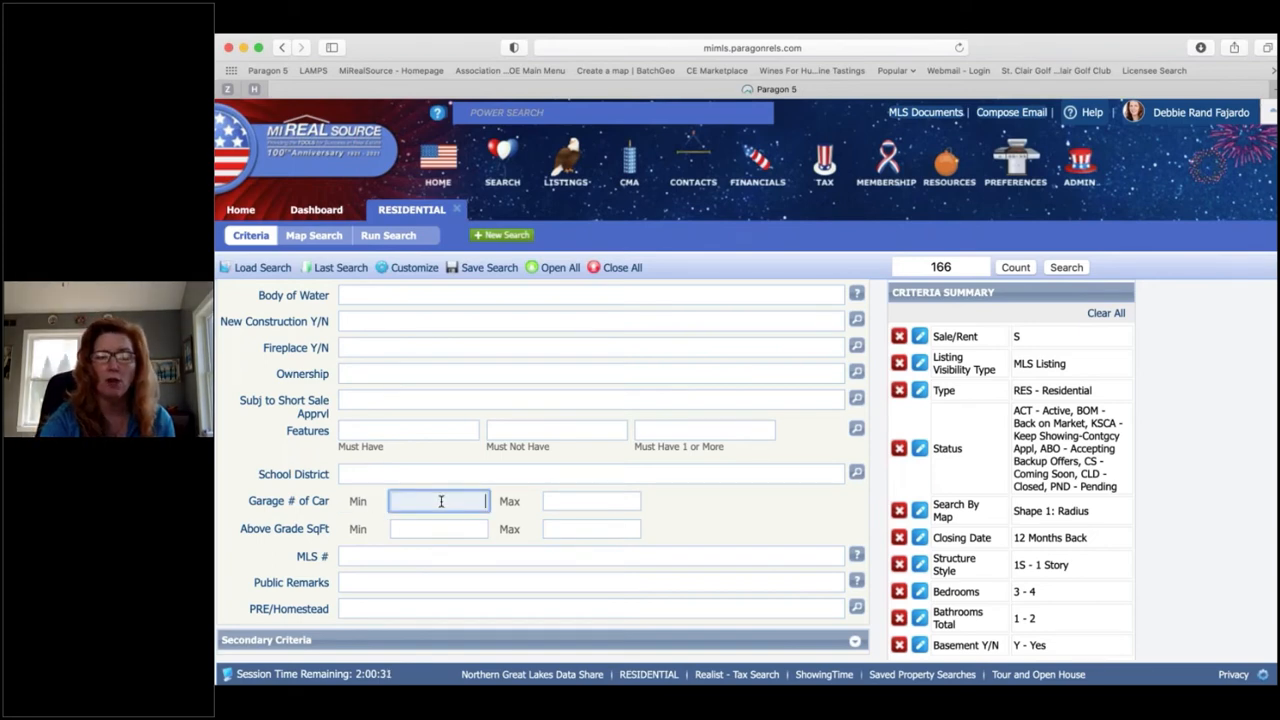
{"action": "type", "text": "1"}
{"action": "key", "text": "Tab"}
{"action": "type", "text": "2"}
{"action": "key", "text": "Tab"}
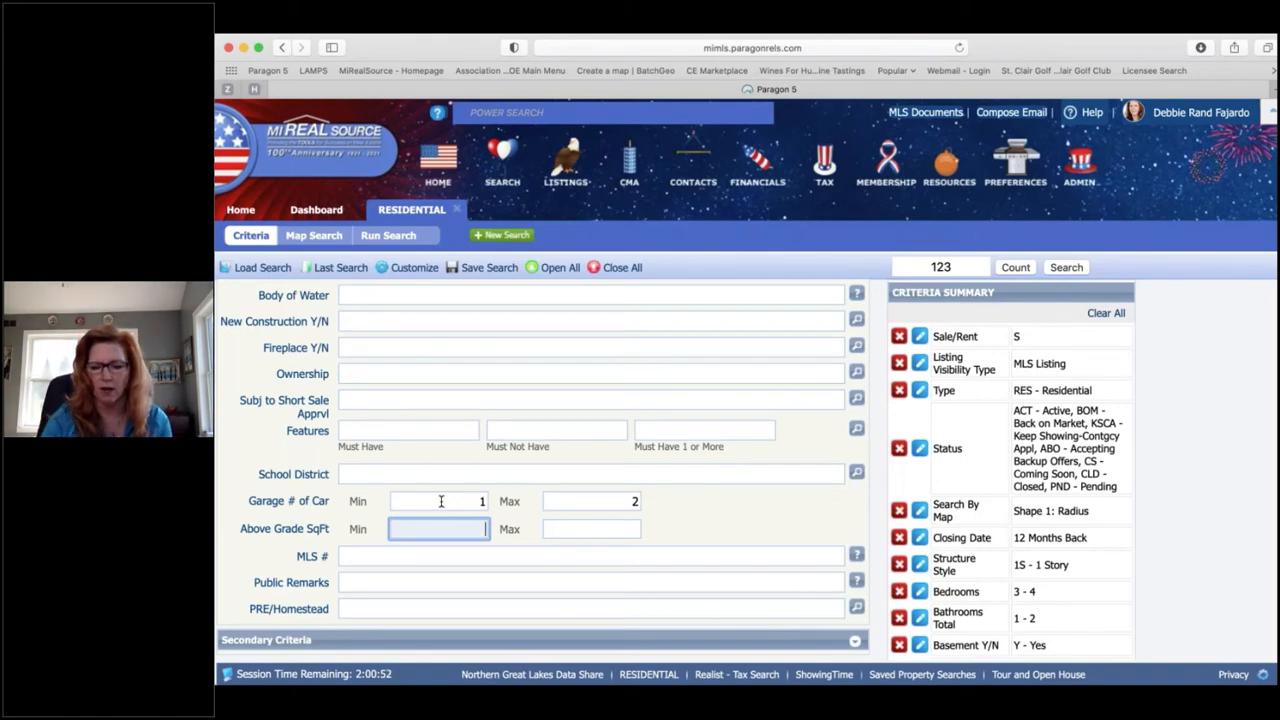
{"action": "type", "text": "1760"}
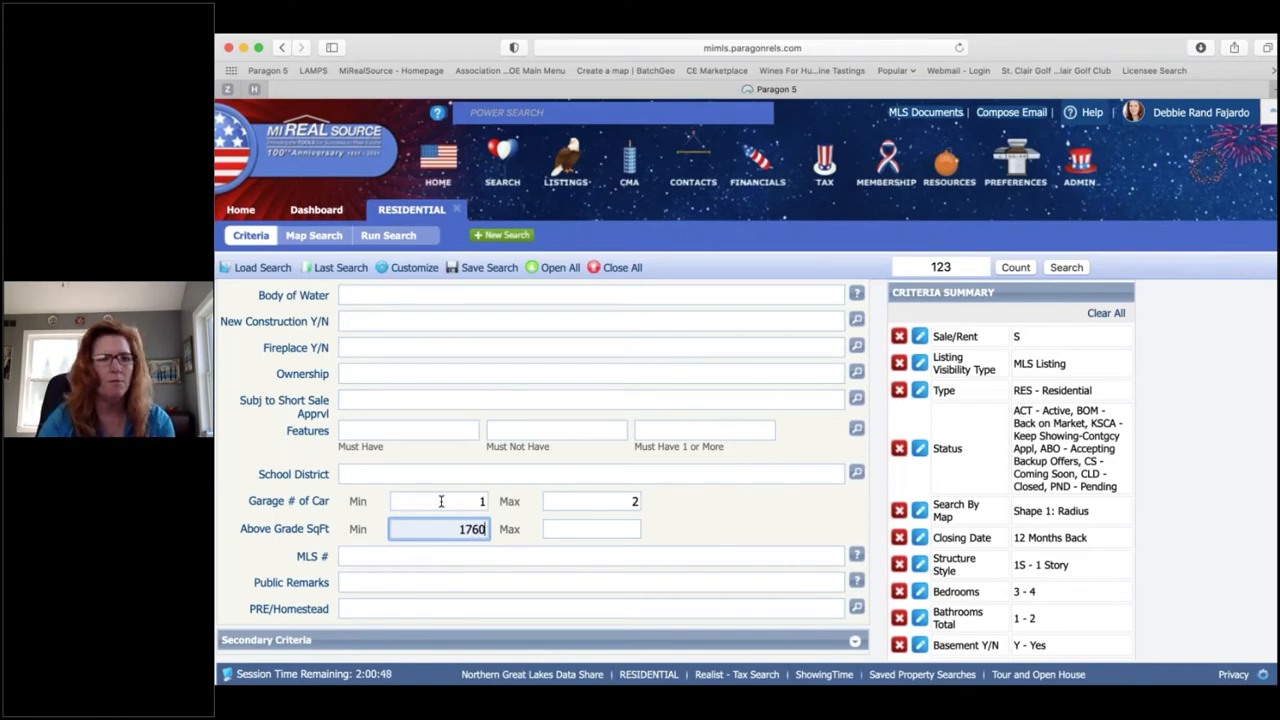
{"action": "key", "text": "Tab"}
{"action": "type", "text": "2"}
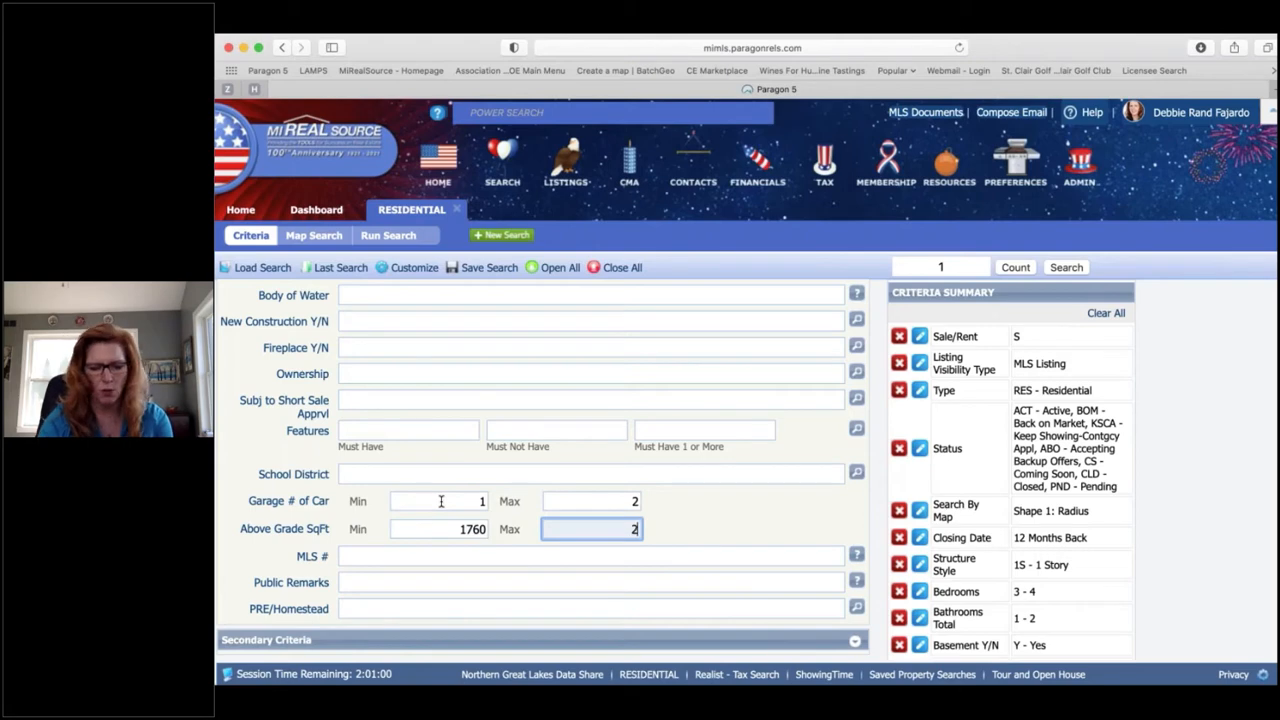
{"action": "type", "text": "150"}
{"action": "key", "text": "Tab"}
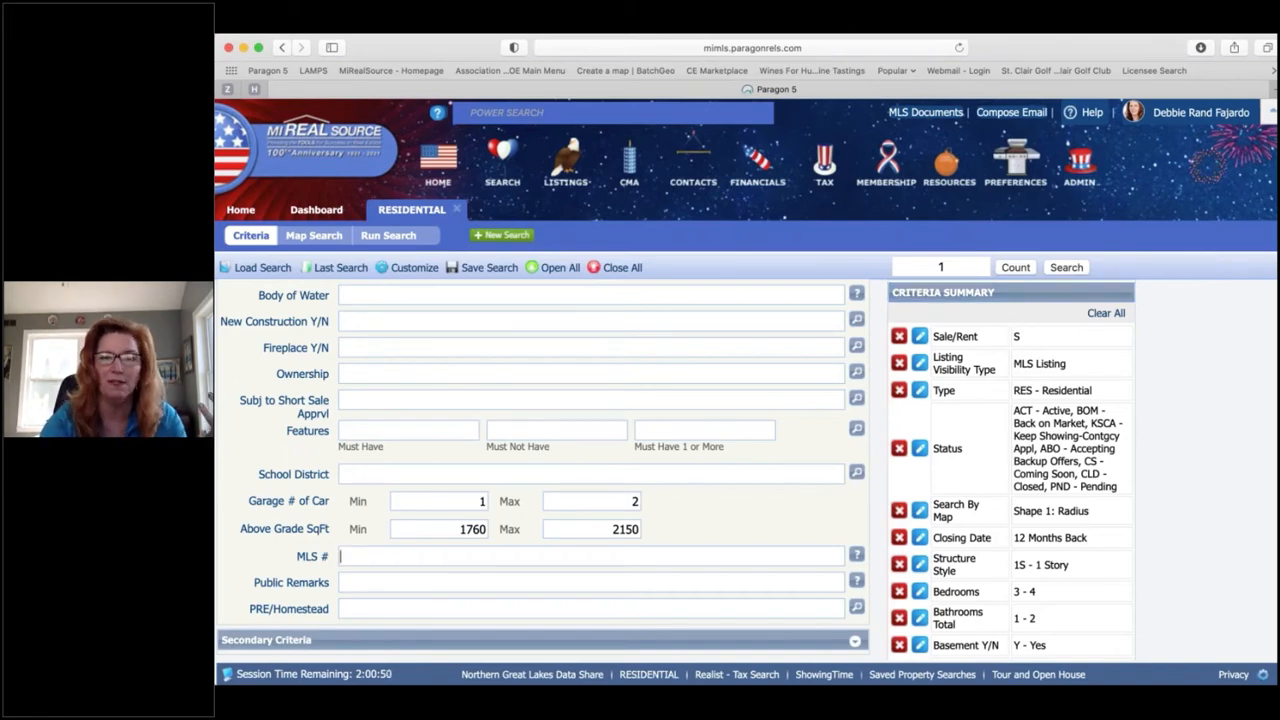
{"action": "scroll", "coordinate": [540, 460], "scroll_direction": "up", "scroll_amount": 1}
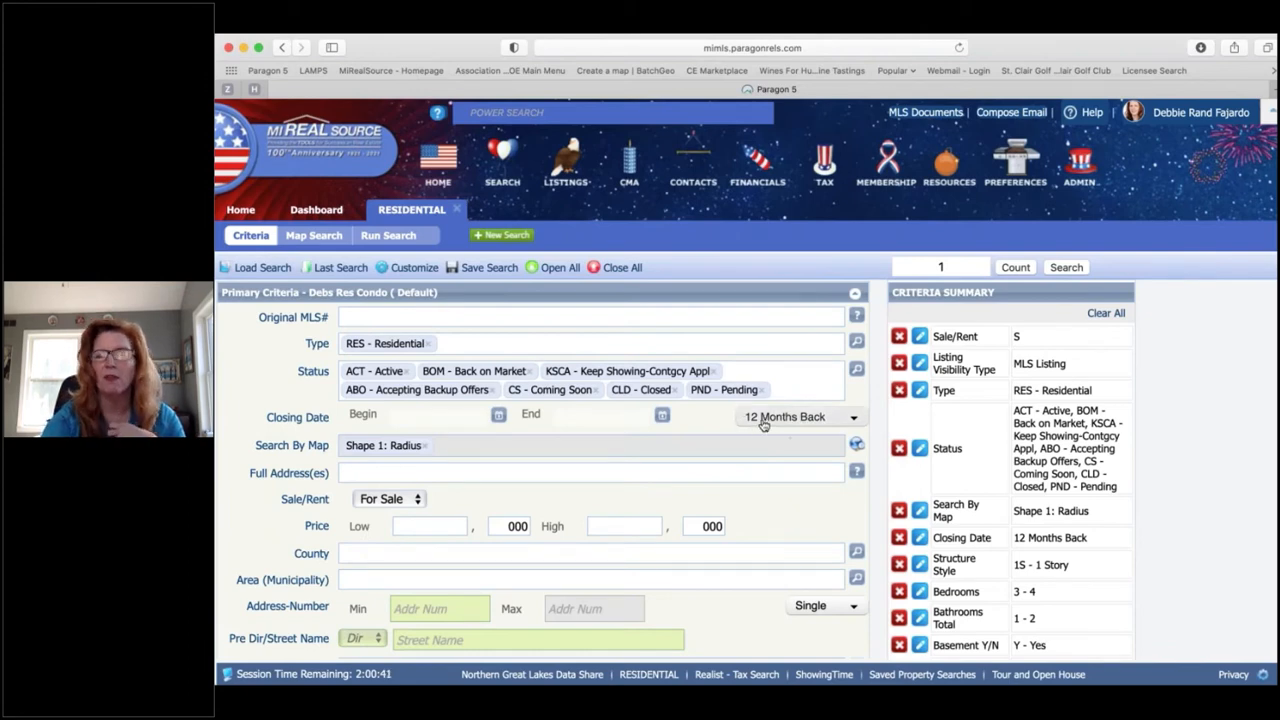
Step: Widen Closing Date to 18 Months Back and view the search on the map
{"action": "left_click", "coordinate": [775, 419]}
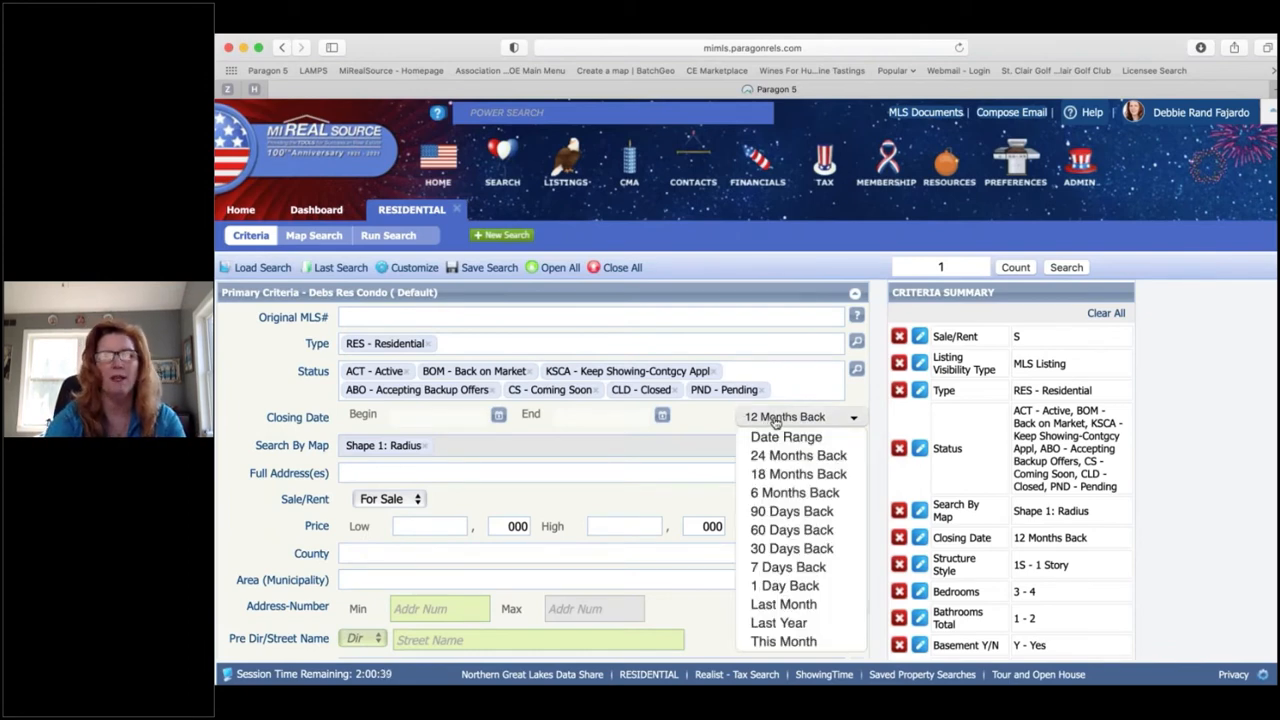
{"action": "left_click", "coordinate": [798, 474]}
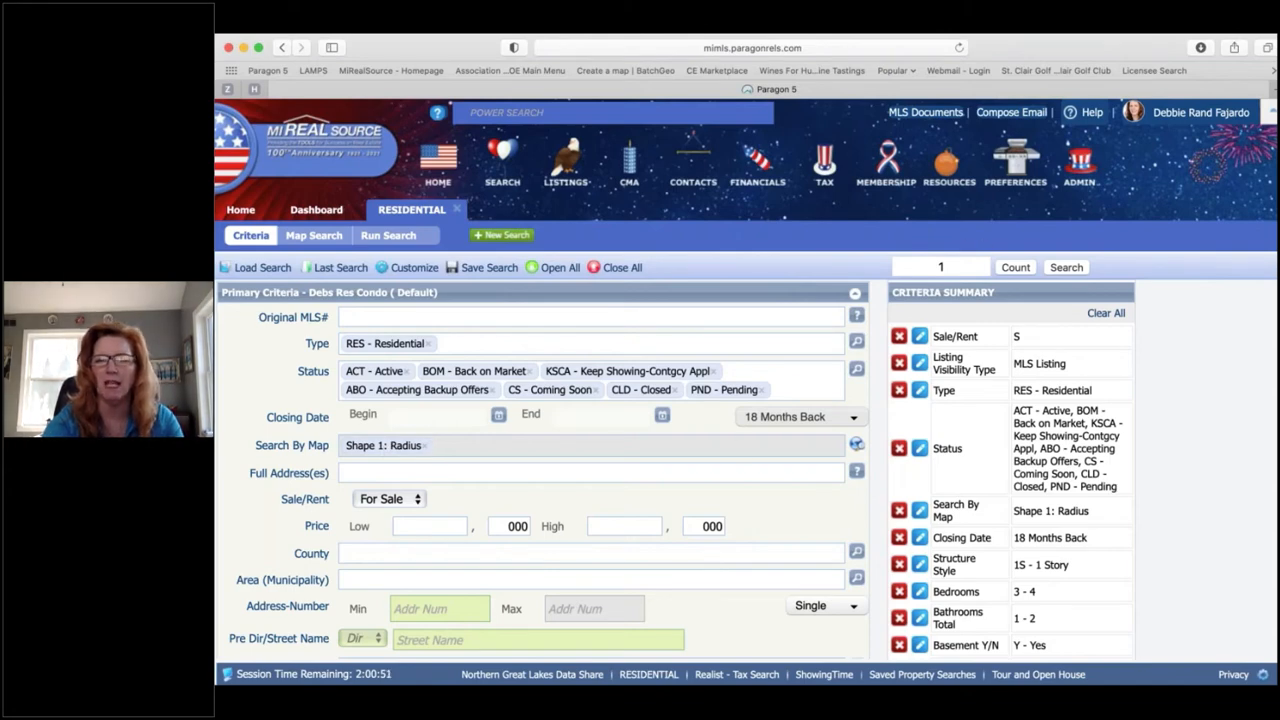
{"action": "left_click", "coordinate": [380, 447]}
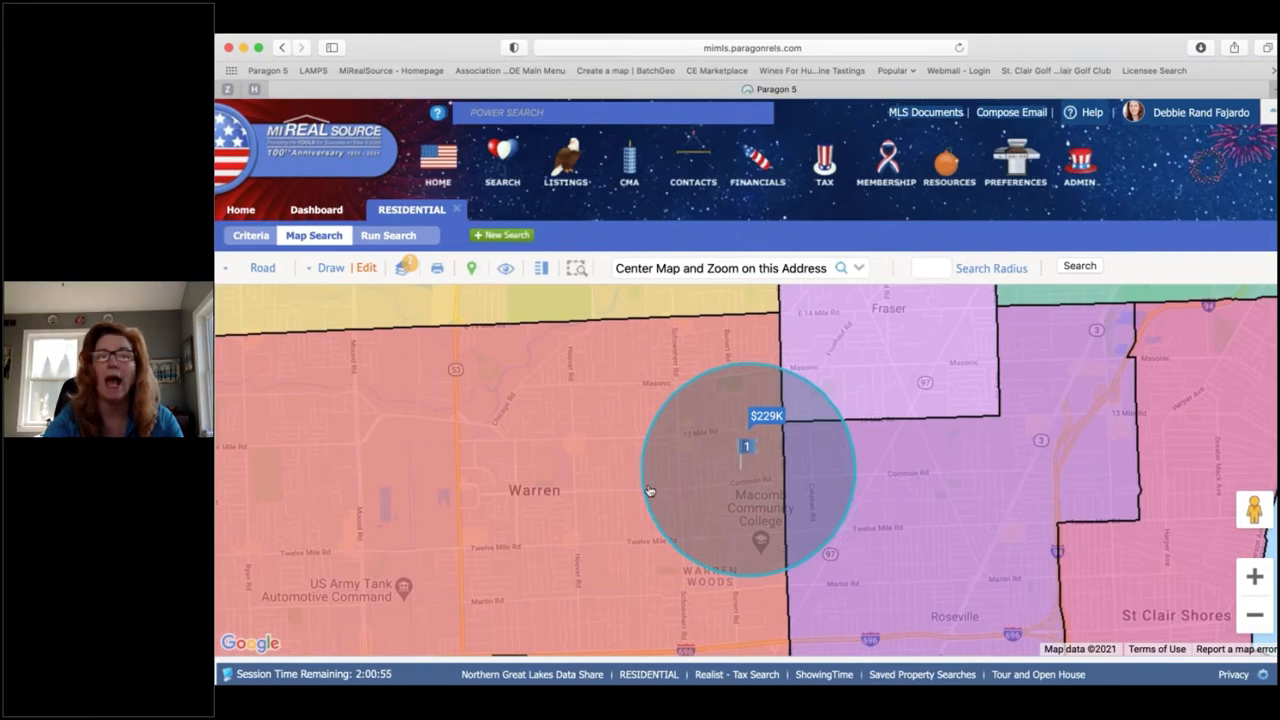
Step: Drag the Radius shape's handle westward to enlarge the circle, then rerun the search
{"action": "left_click", "coordinate": [366, 270]}
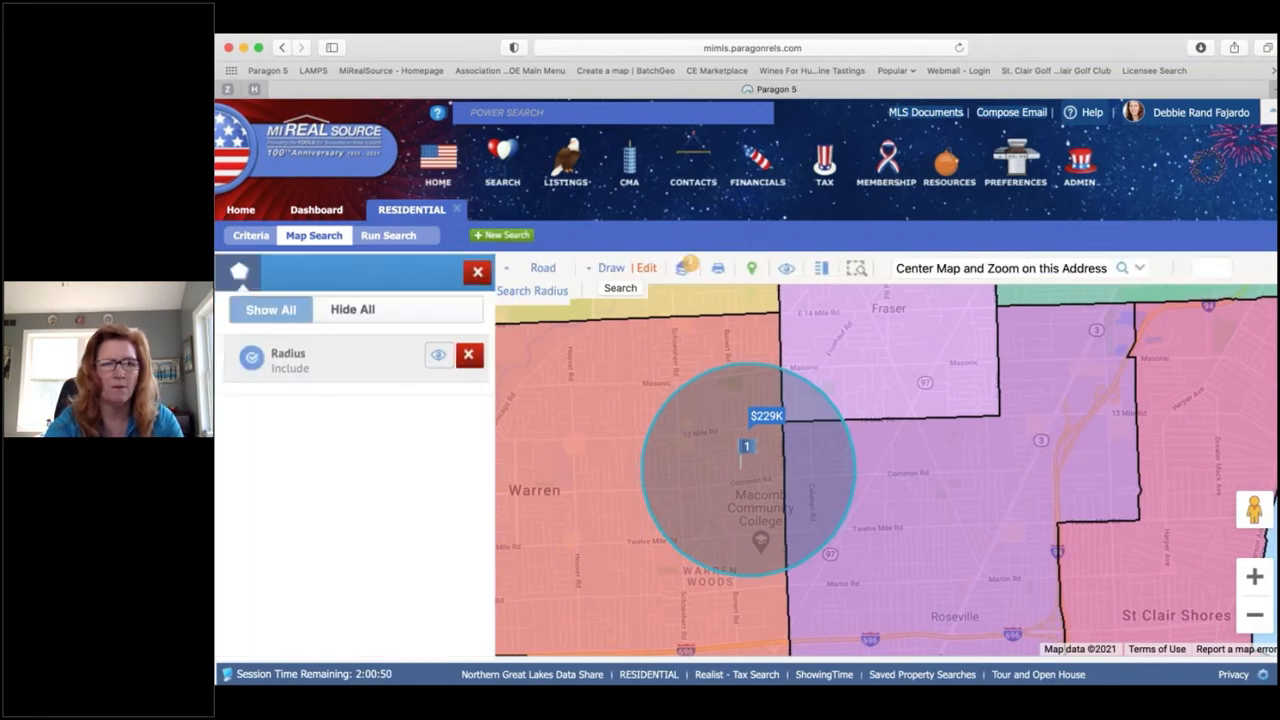
{"action": "left_click", "coordinate": [291, 359]}
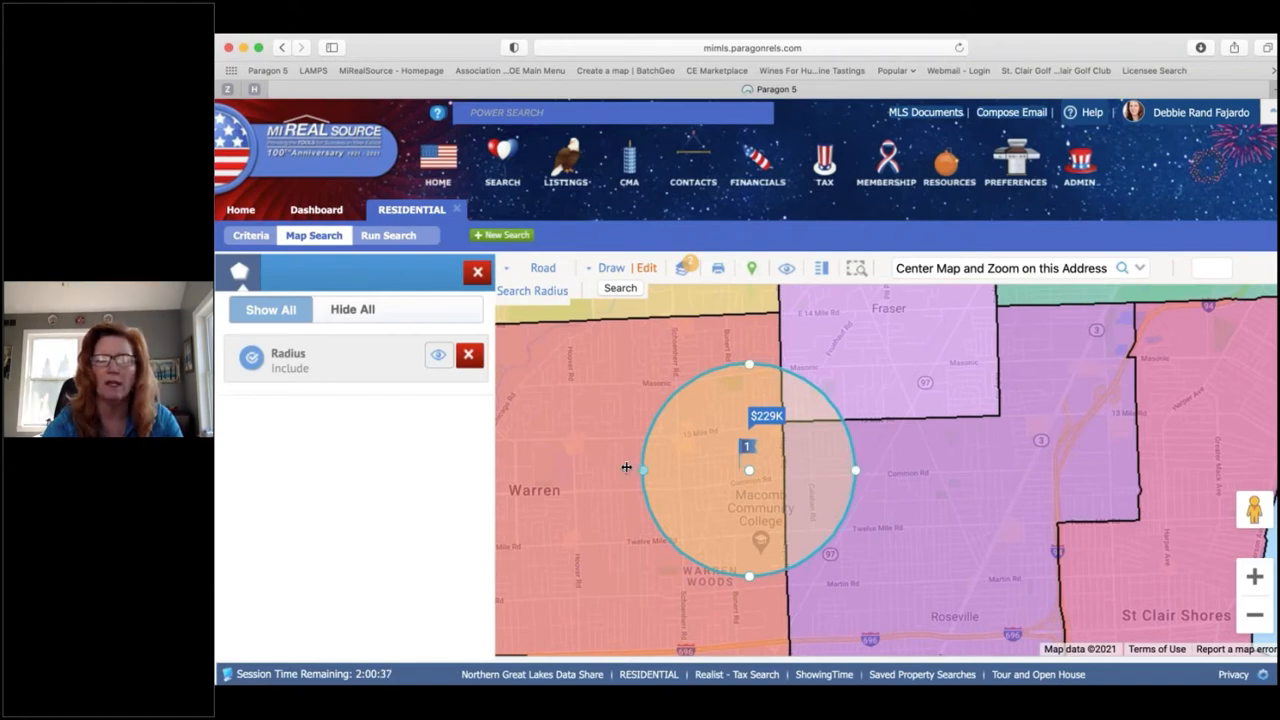
{"action": "left_click_drag", "start_coordinate": [626, 467], "coordinate": [557, 467]}
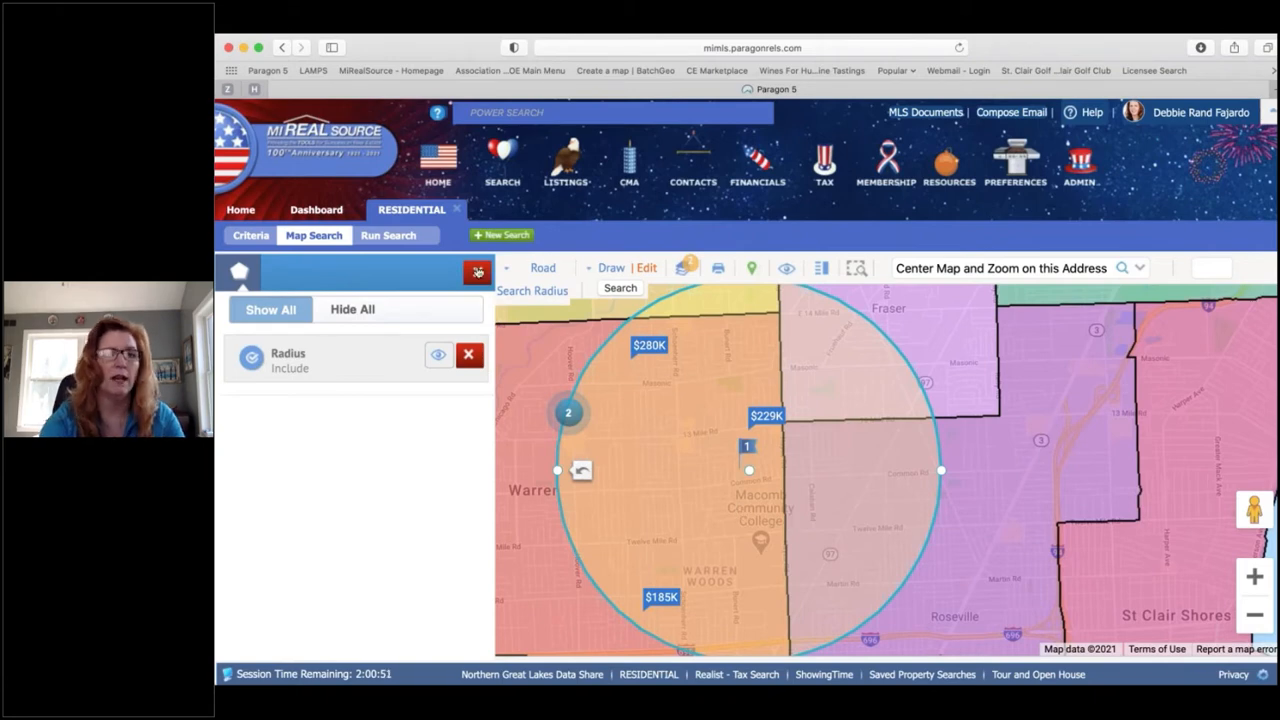
{"action": "left_click", "coordinate": [477, 272]}
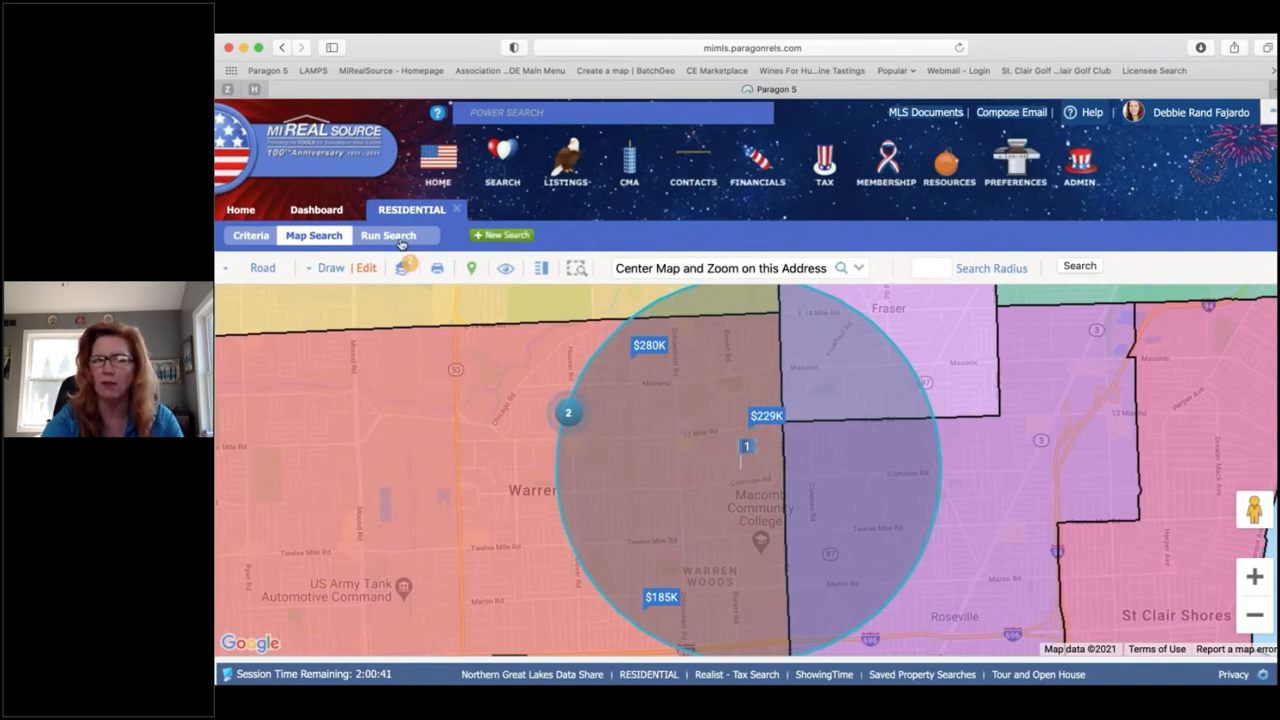
{"action": "left_click", "coordinate": [1079, 266]}
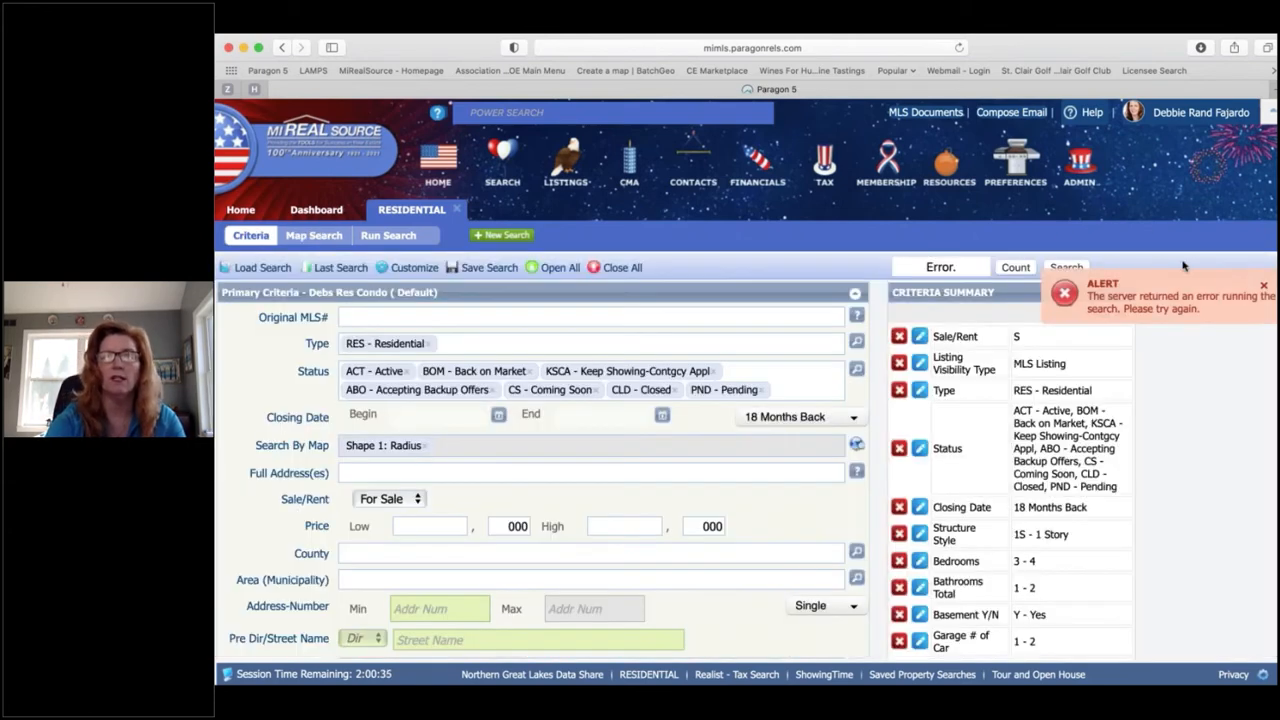
Step: Dismiss the server error alert and rerun the search to get the 5 Warren results
{"action": "left_click", "coordinate": [1265, 288]}
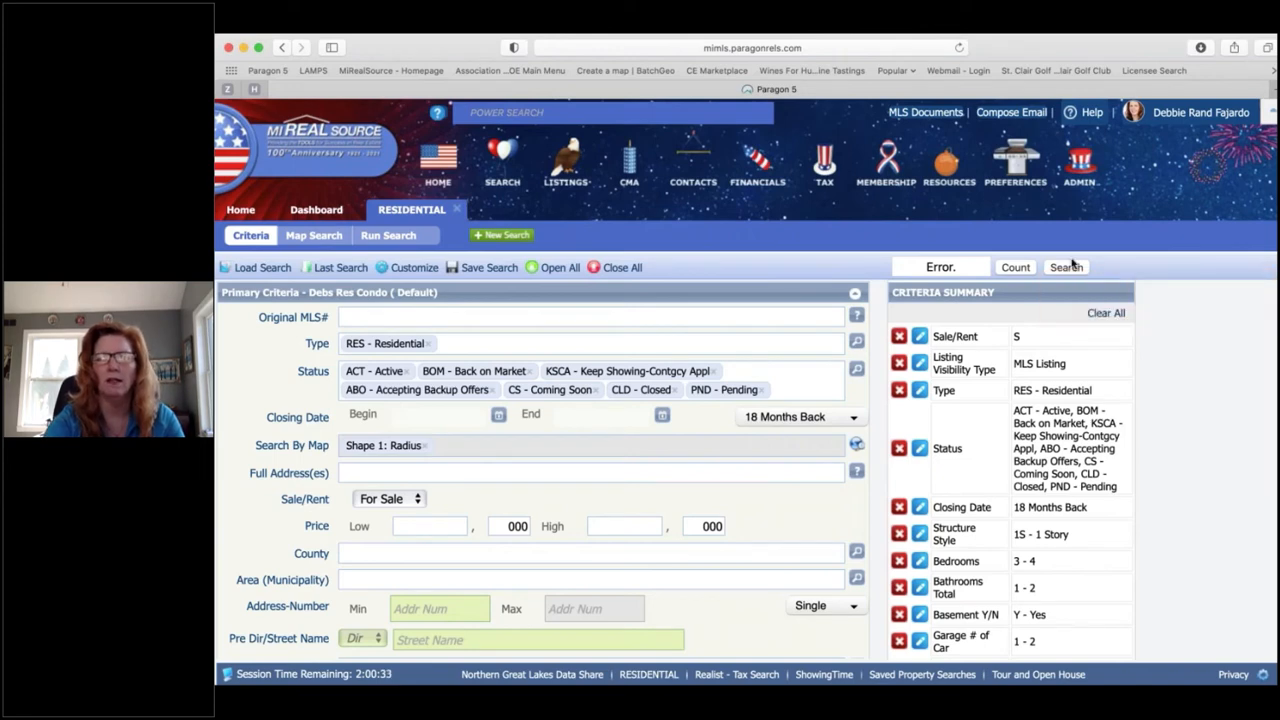
{"action": "left_click", "coordinate": [1070, 267]}
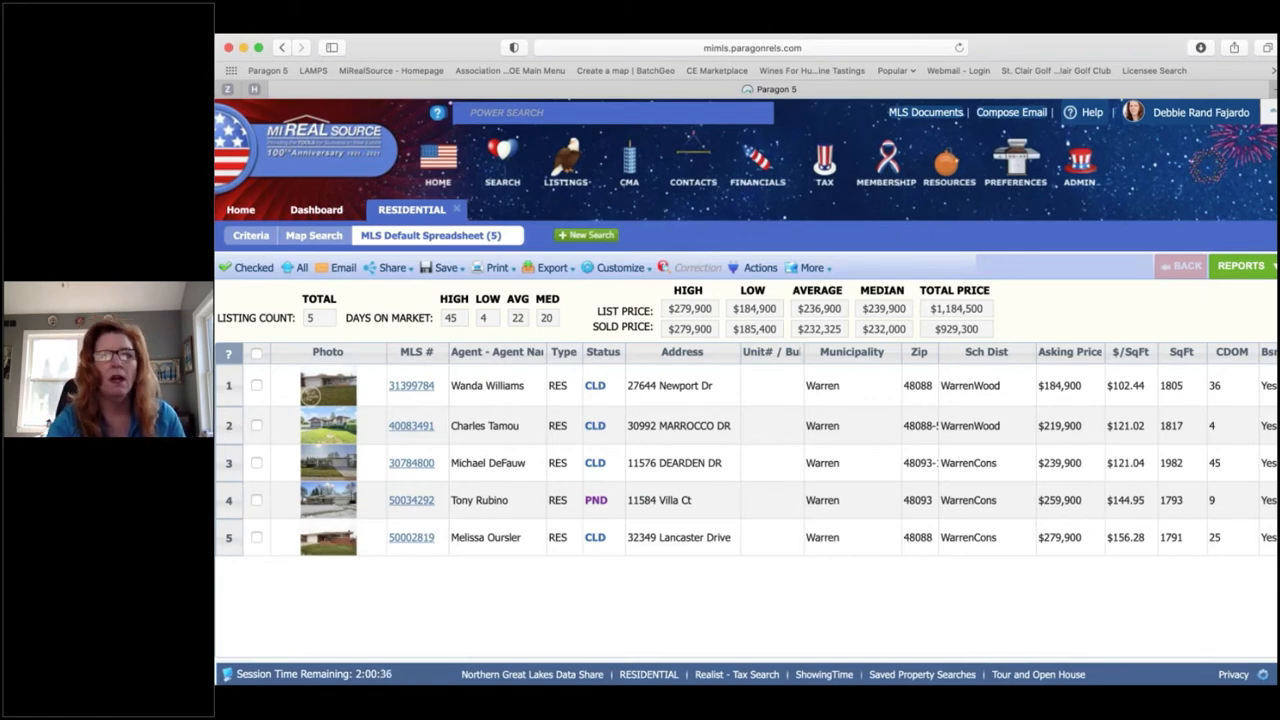
{"action": "left_click", "coordinate": [608, 356]}
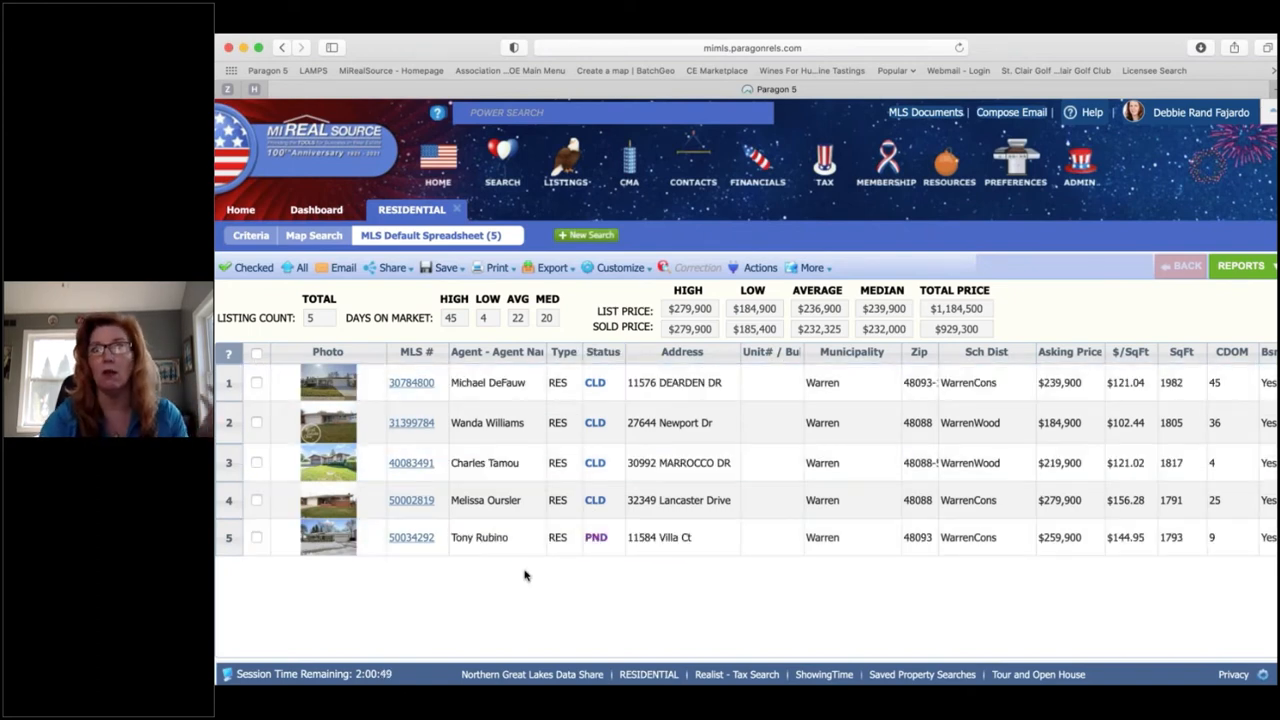
{"action": "scroll", "coordinate": [524, 573], "scroll_direction": "right", "scroll_amount": 3}
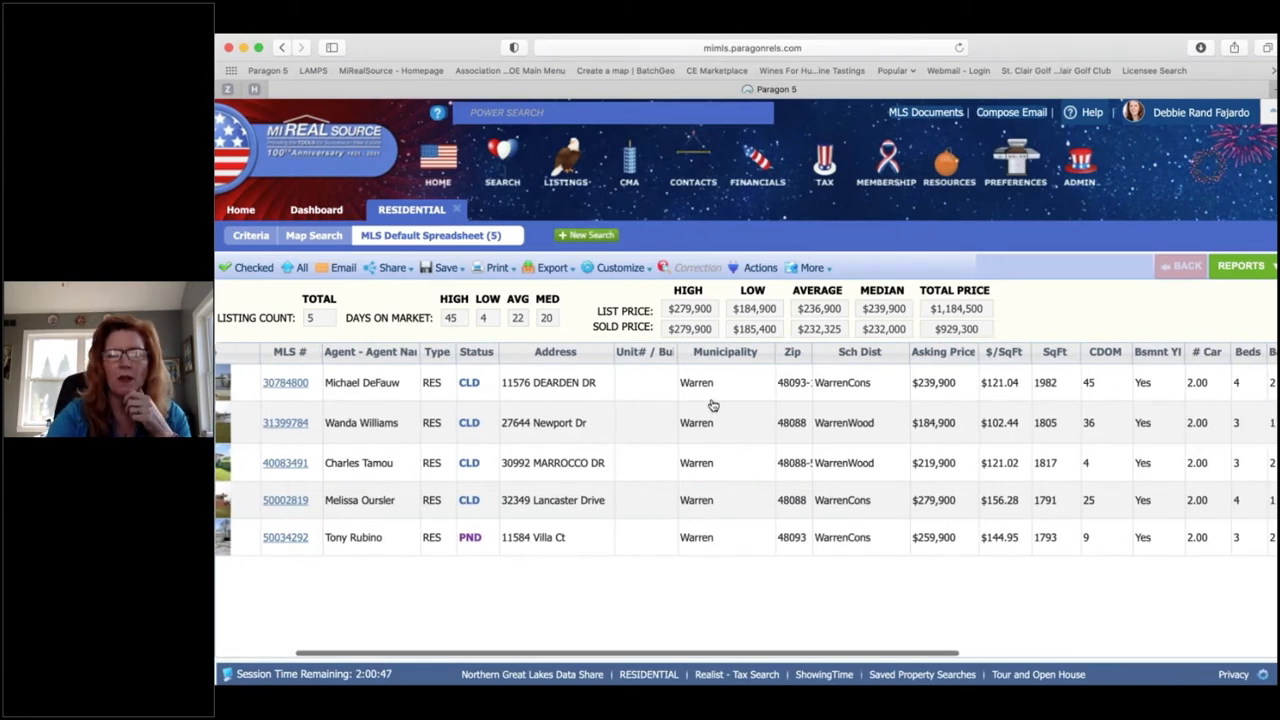
{"action": "scroll", "coordinate": [729, 360], "scroll_direction": "right", "scroll_amount": 1}
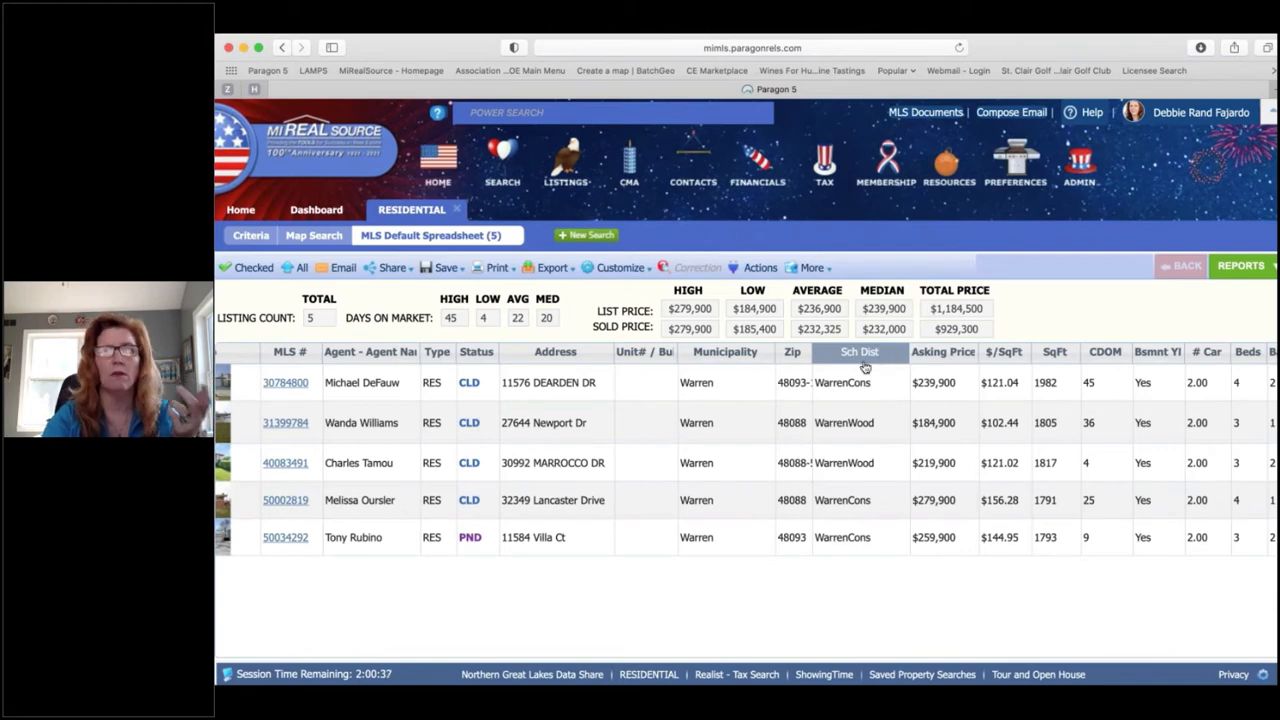
{"action": "scroll", "coordinate": [848, 438], "scroll_direction": "right", "scroll_amount": 5}
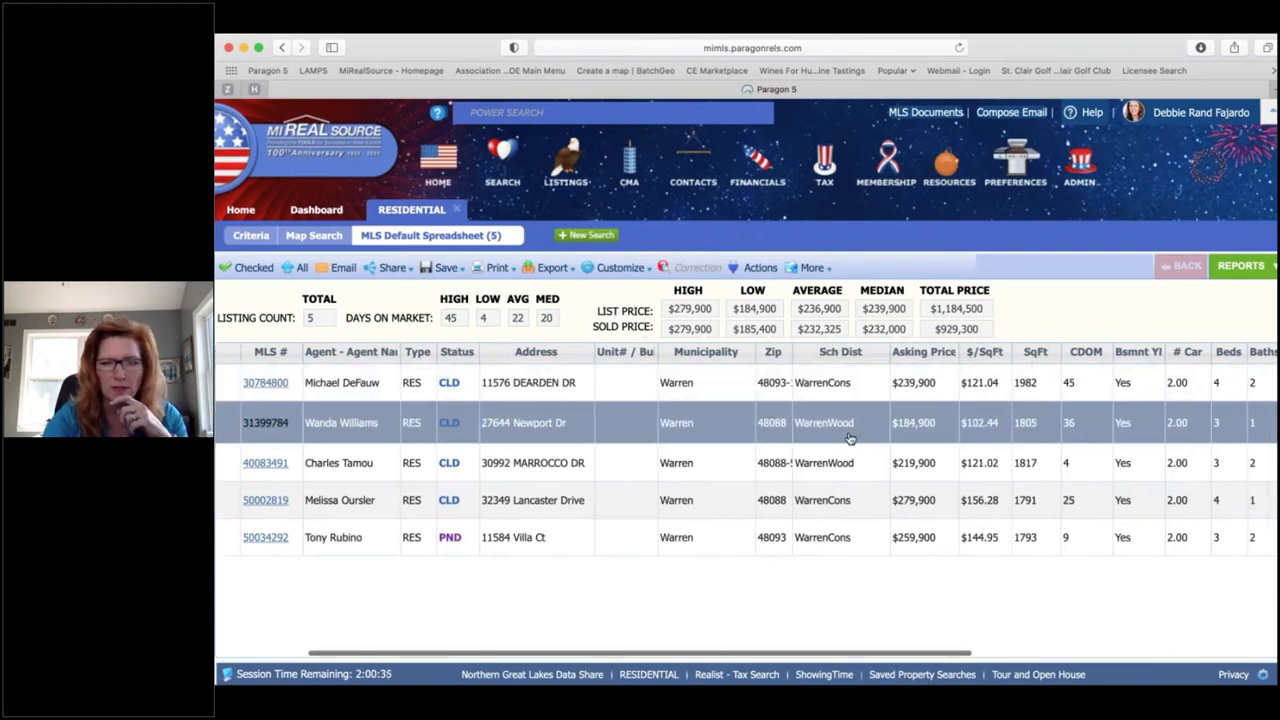
{"action": "scroll", "coordinate": [848, 438], "scroll_direction": "right", "scroll_amount": 5}
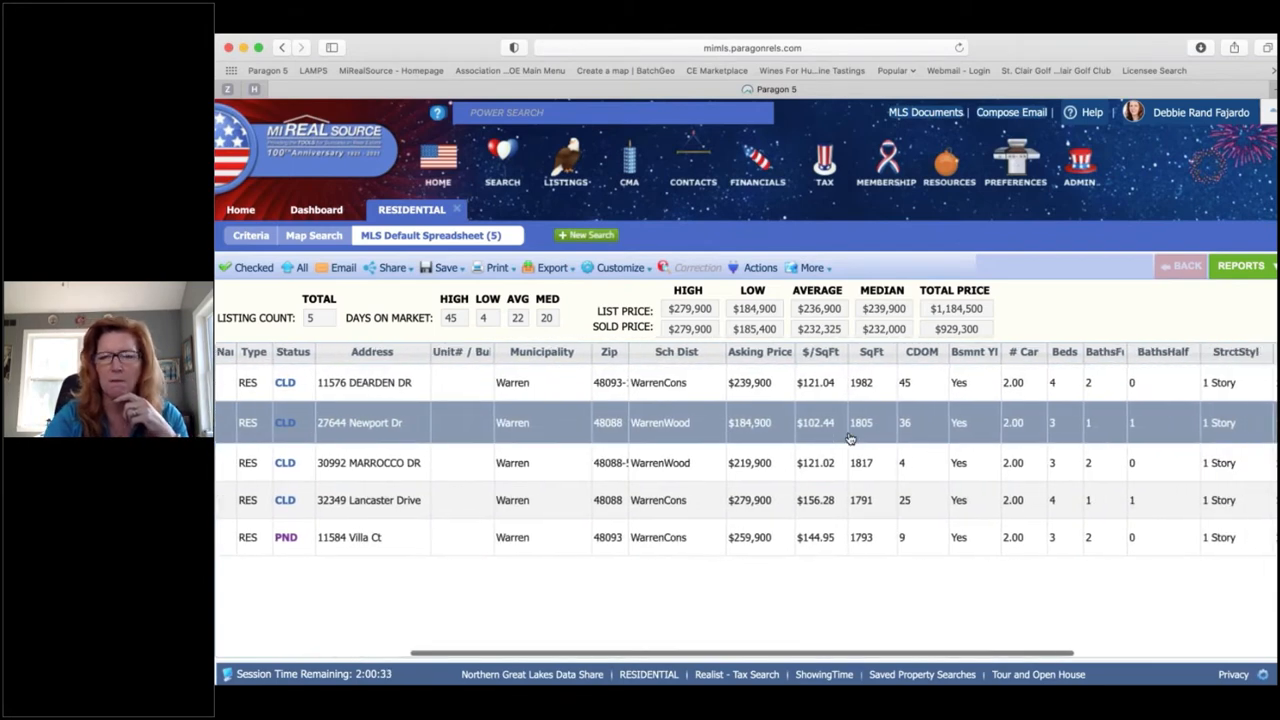
{"action": "scroll", "coordinate": [848, 438], "scroll_direction": "right", "scroll_amount": 1}
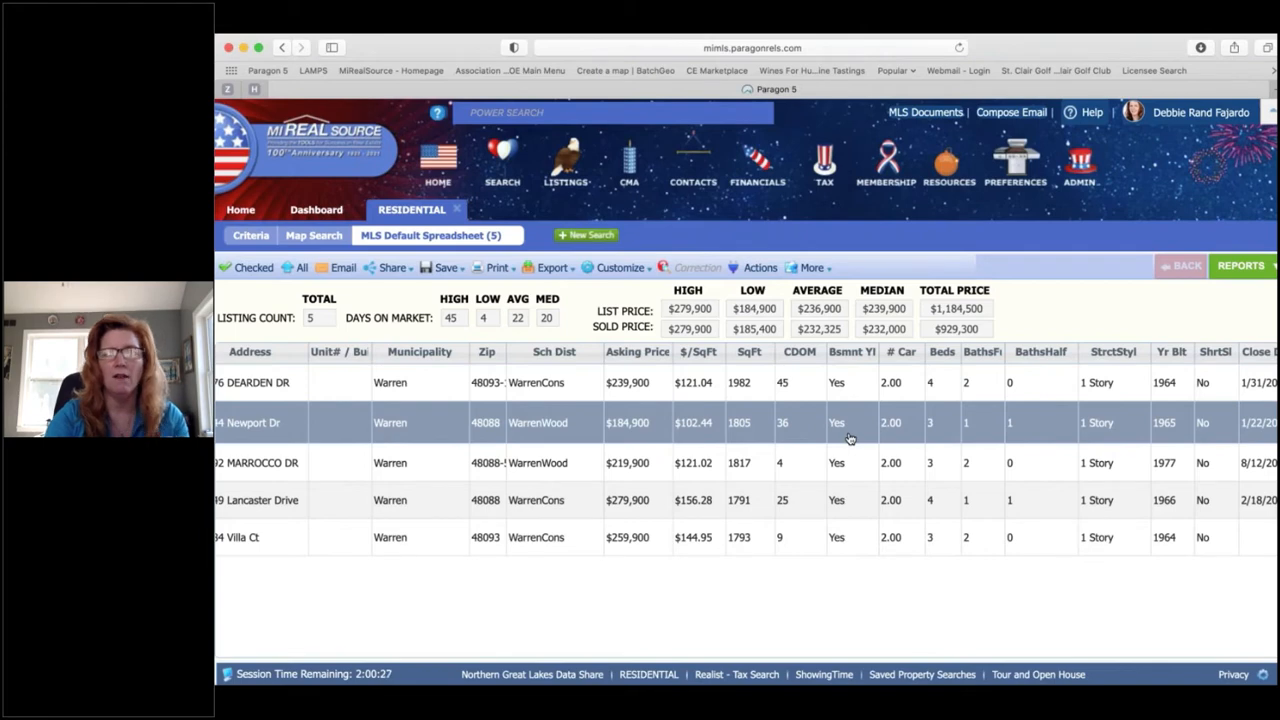
{"action": "scroll", "coordinate": [848, 438], "scroll_direction": "right", "scroll_amount": 1}
{"action": "scroll", "coordinate": [848, 438], "scroll_direction": "right", "scroll_amount": 6}
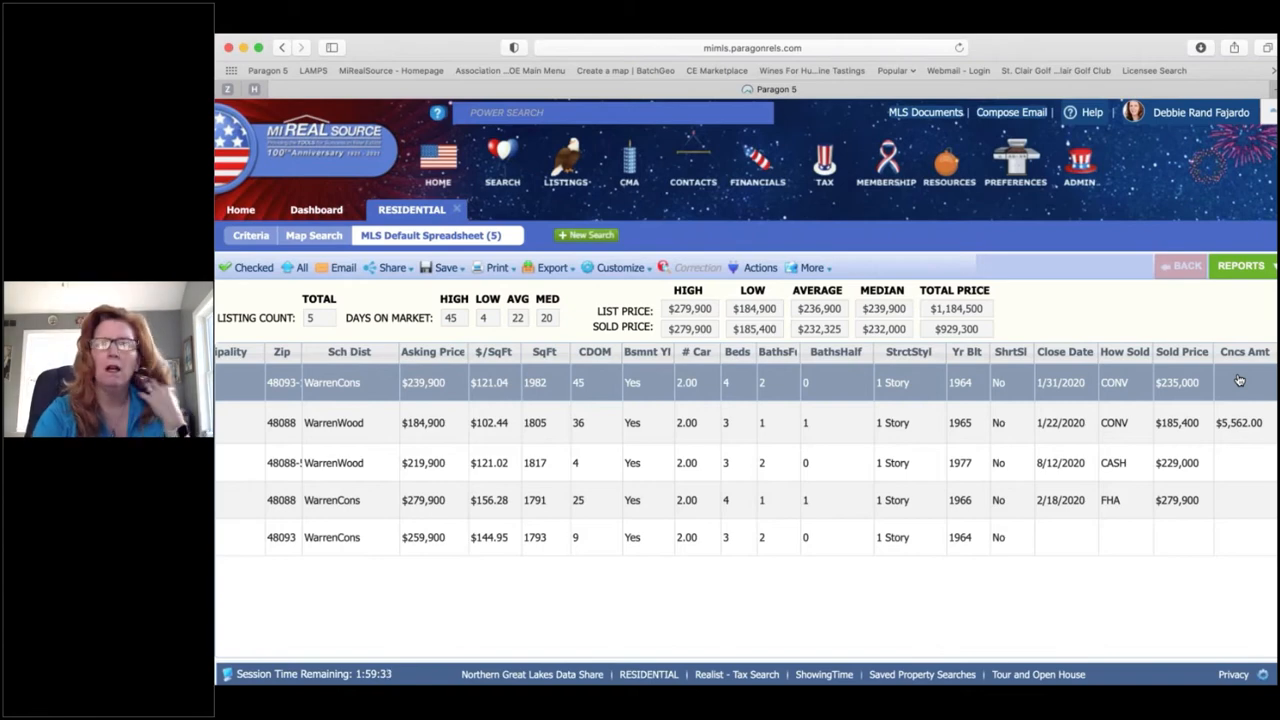
{"action": "scroll", "coordinate": [1238, 380], "scroll_direction": "left", "scroll_amount": 10}
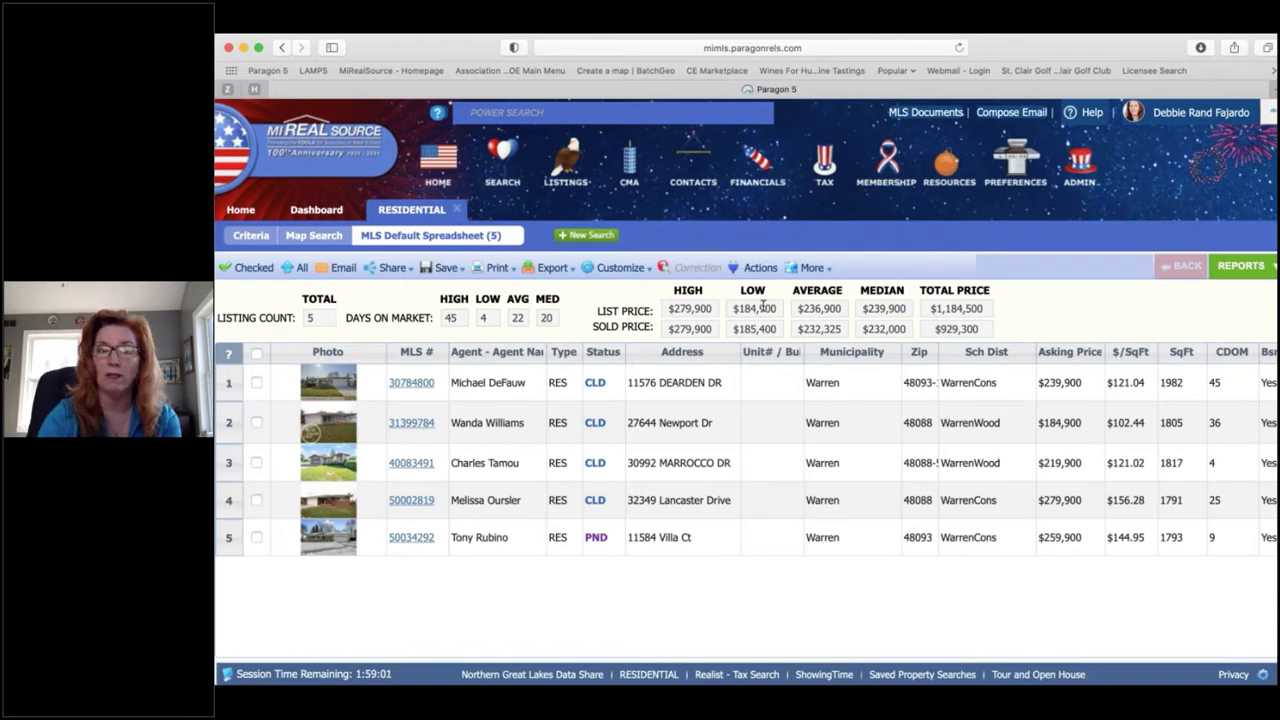
{"action": "mouse_move", "coordinate": [563, 113]}
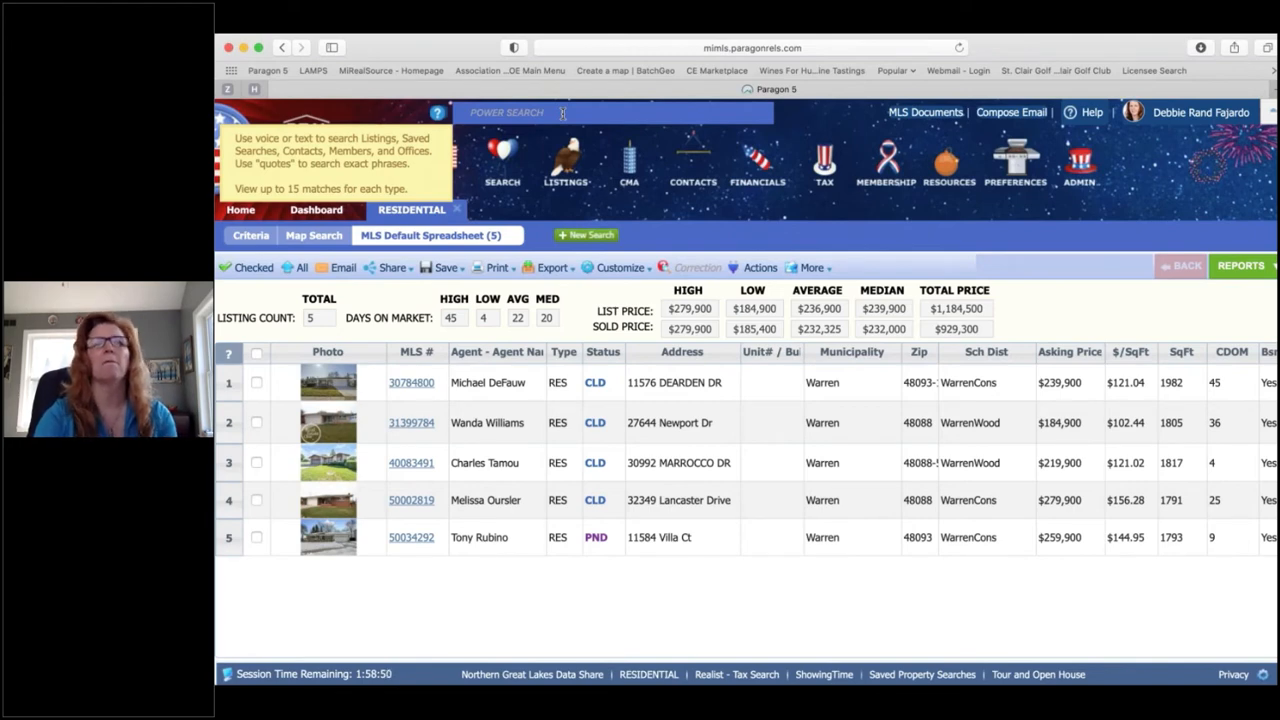
{"action": "left_click", "coordinate": [563, 113]}
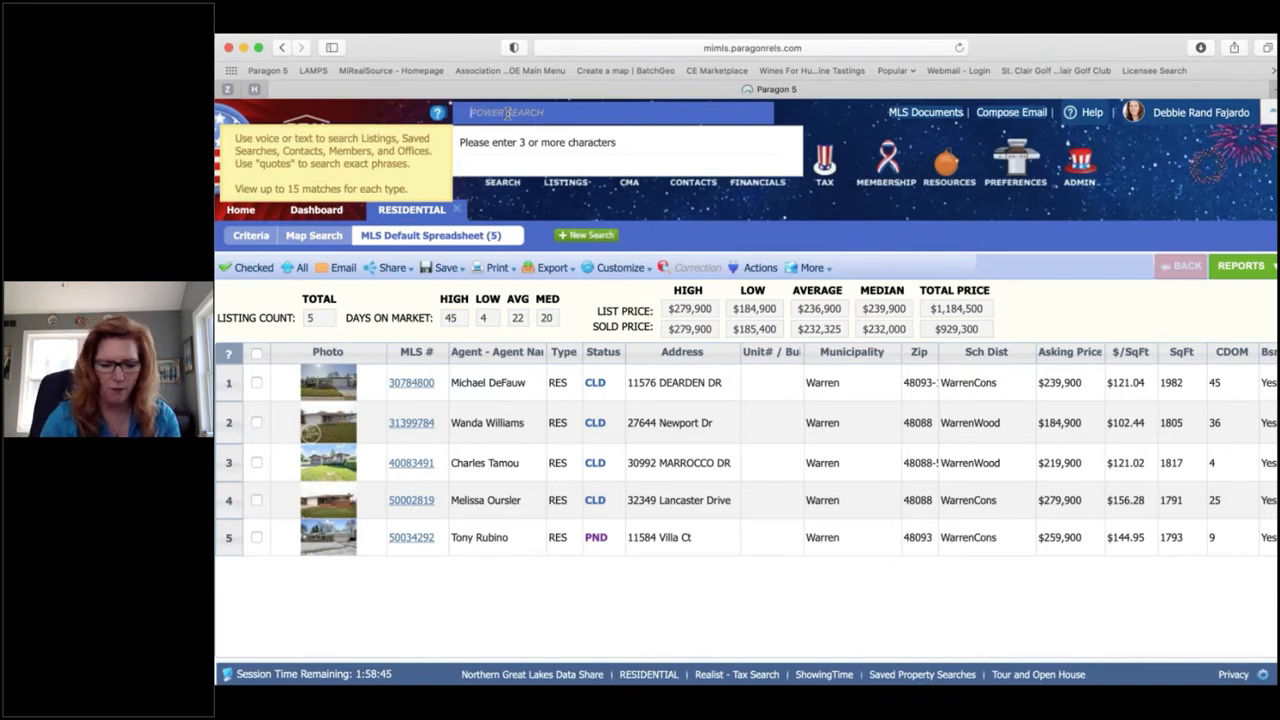
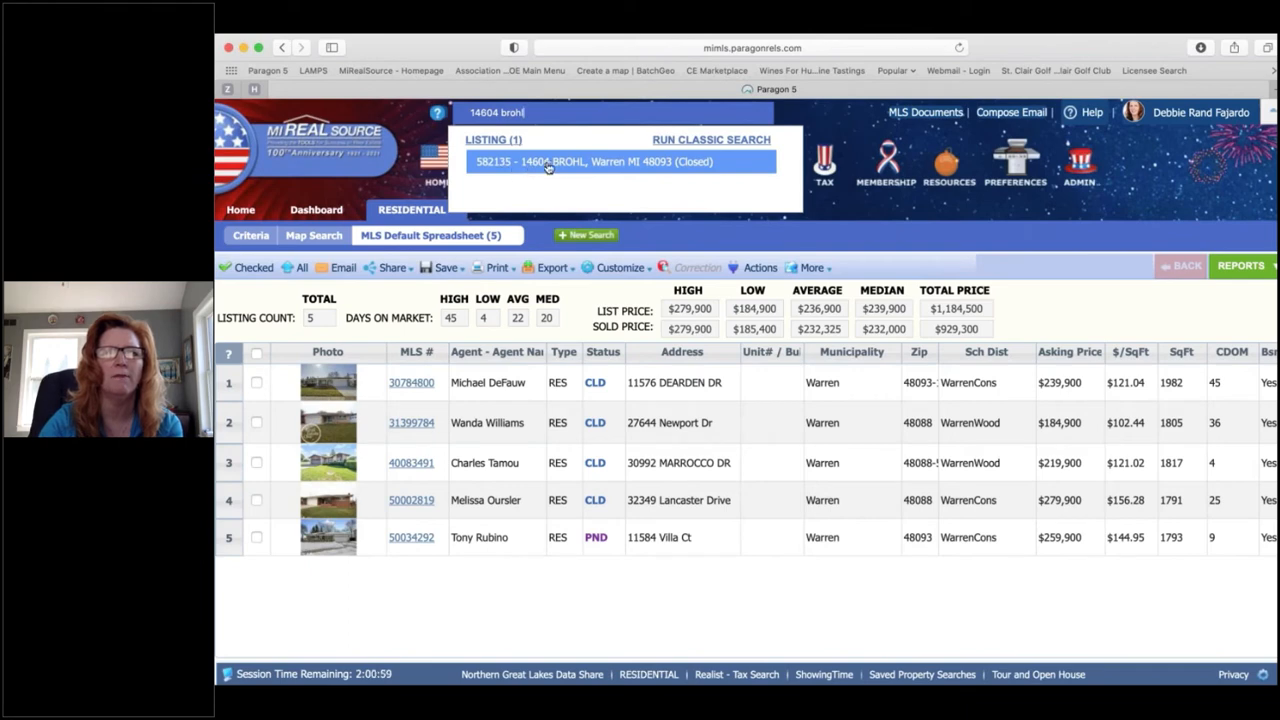
{"action": "left_click", "coordinate": [615, 163]}
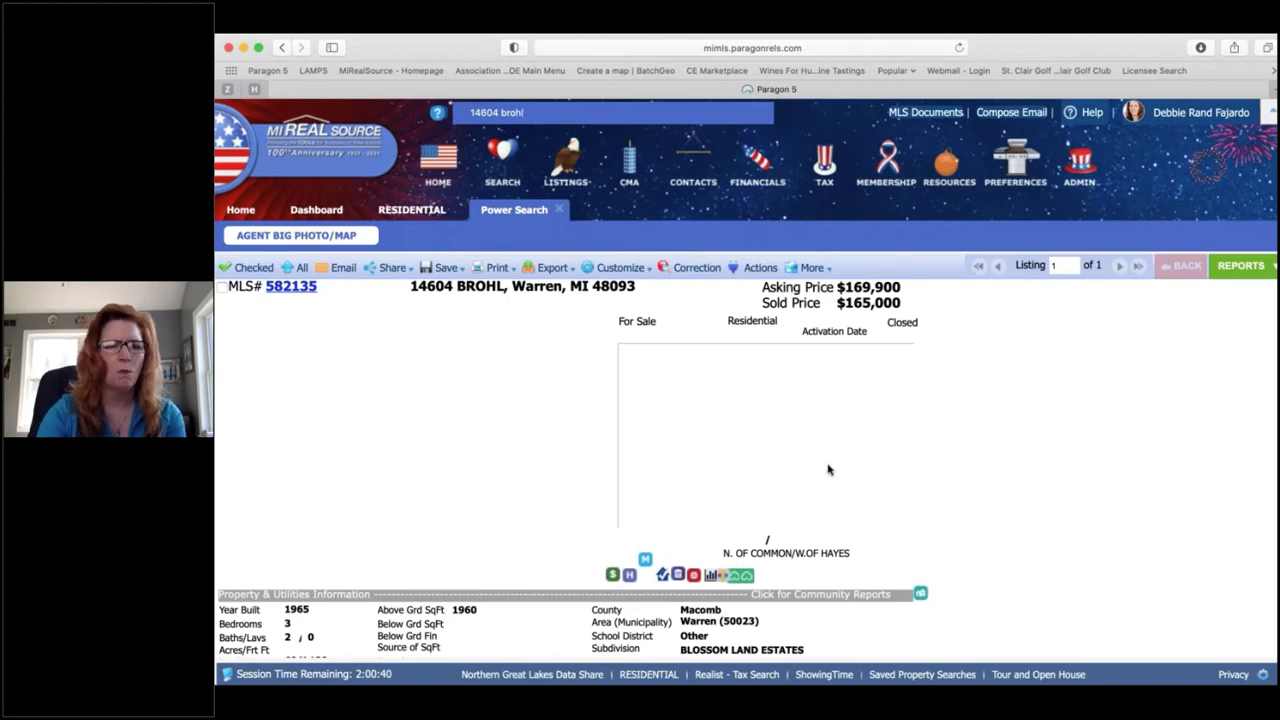
{"action": "scroll", "coordinate": [828, 469], "scroll_direction": "down", "scroll_amount": 3}
{"action": "scroll", "coordinate": [828, 469], "scroll_direction": "up", "scroll_amount": 3}
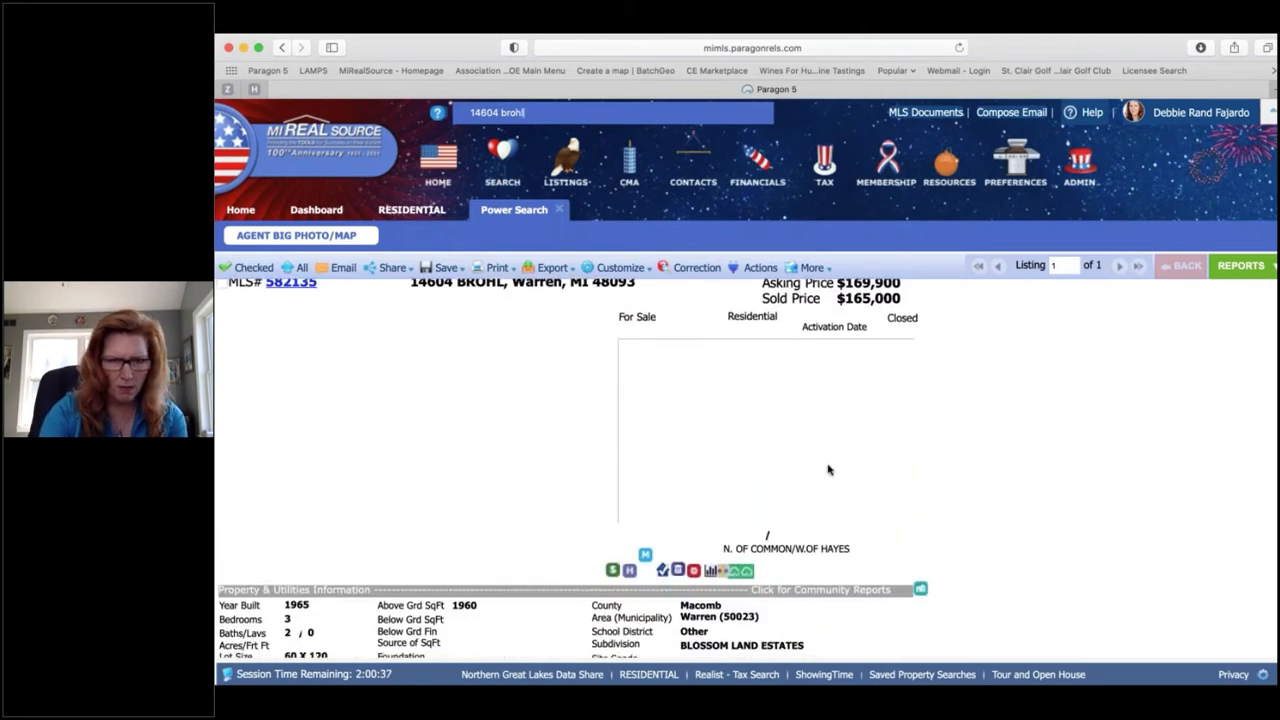
{"action": "scroll", "coordinate": [828, 469], "scroll_direction": "down", "scroll_amount": 5}
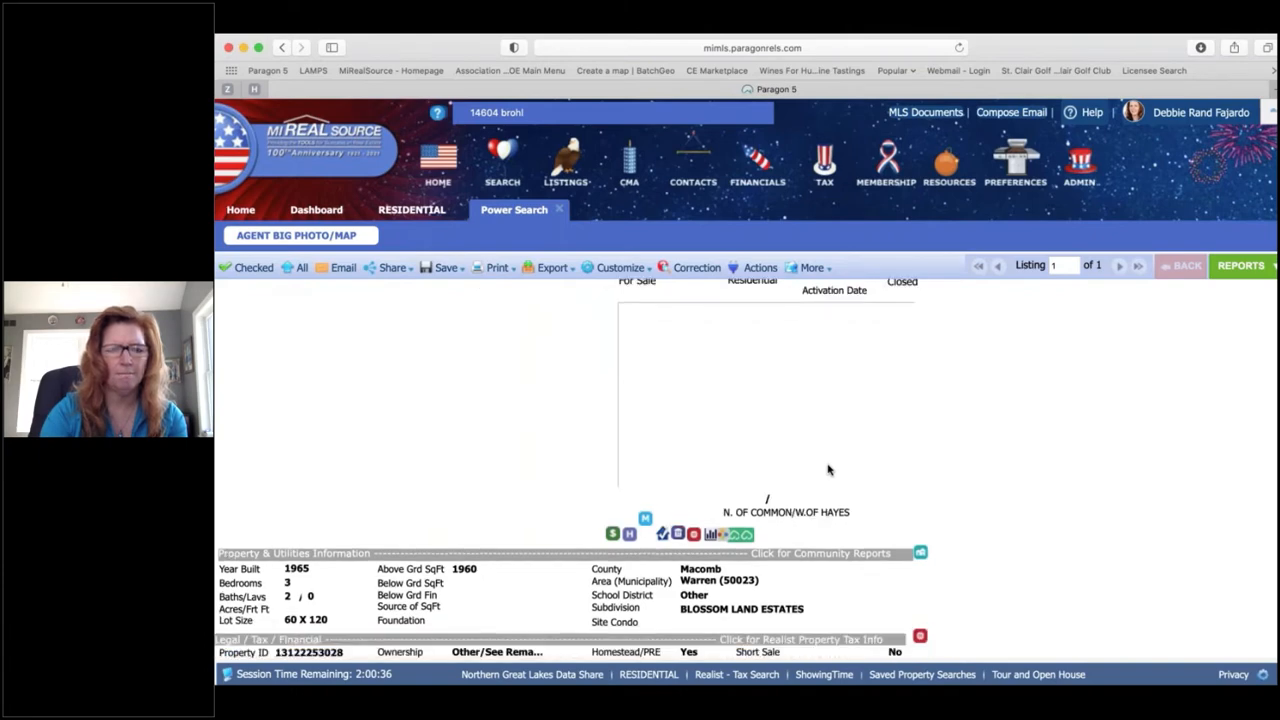
{"action": "scroll", "coordinate": [828, 469], "scroll_direction": "down", "scroll_amount": 5}
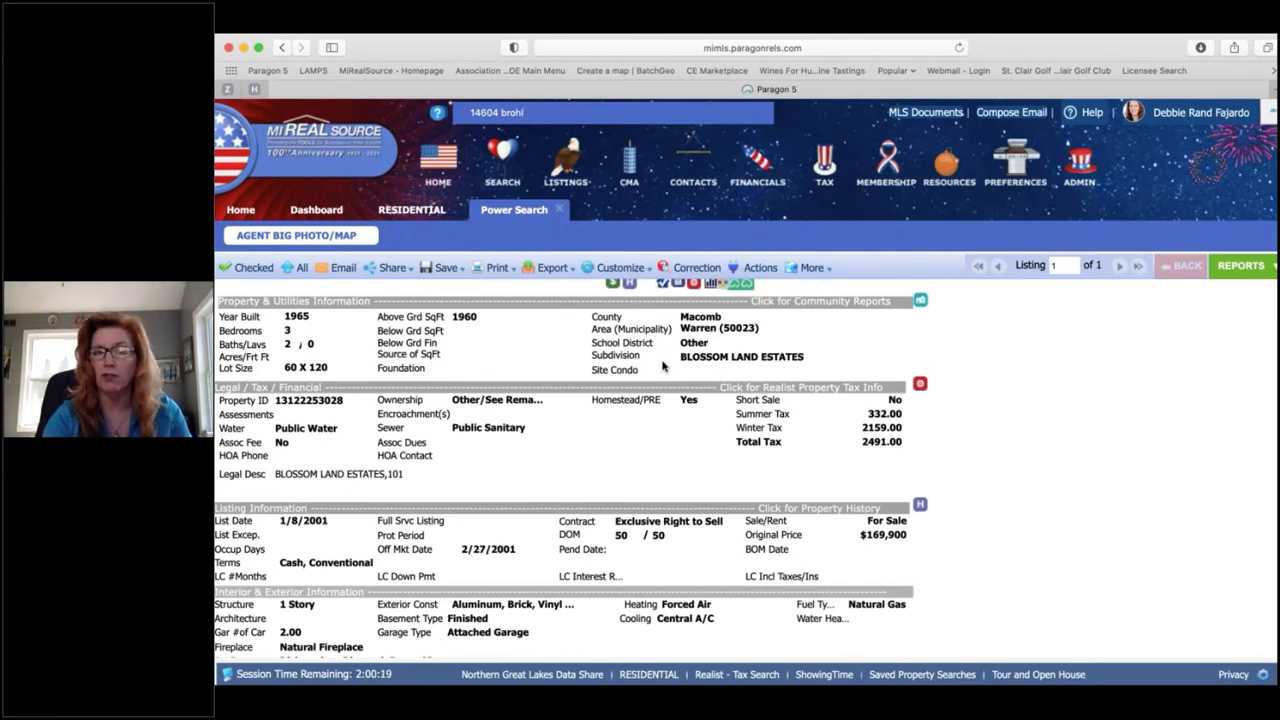
{"action": "scroll", "coordinate": [625, 398], "scroll_direction": "down", "scroll_amount": 1}
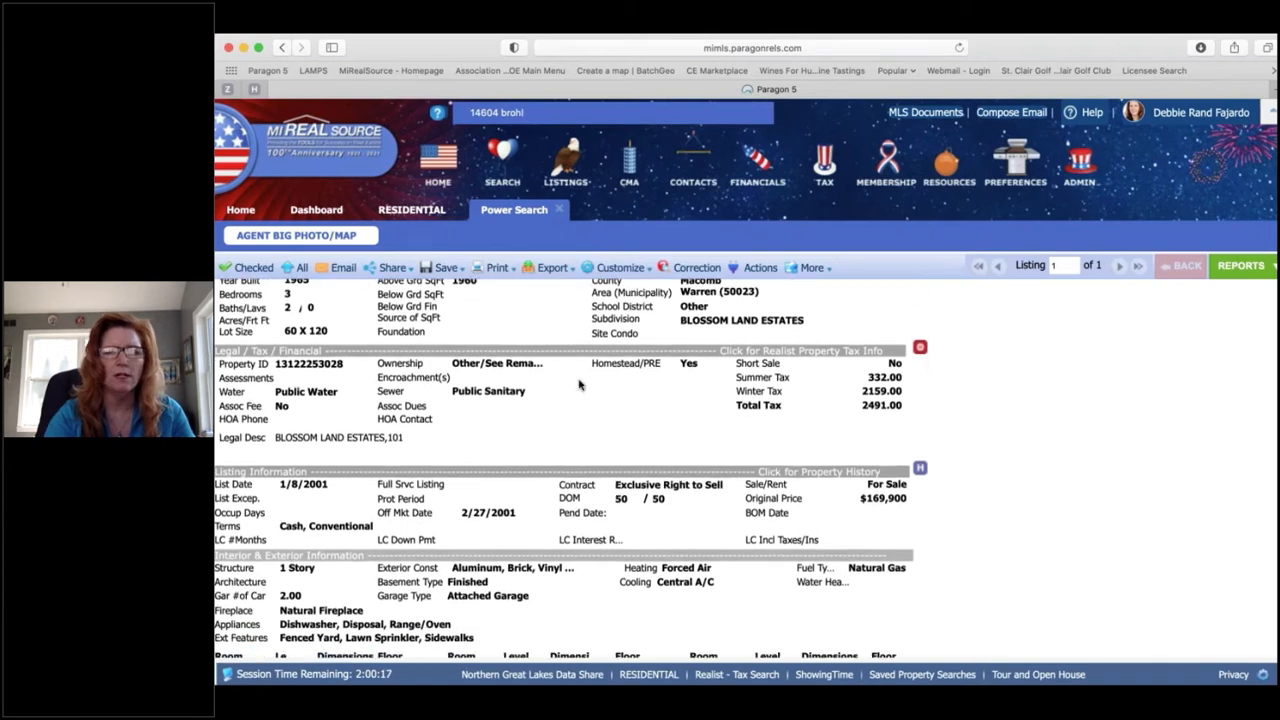
{"action": "scroll", "coordinate": [625, 398], "scroll_direction": "down", "scroll_amount": 1}
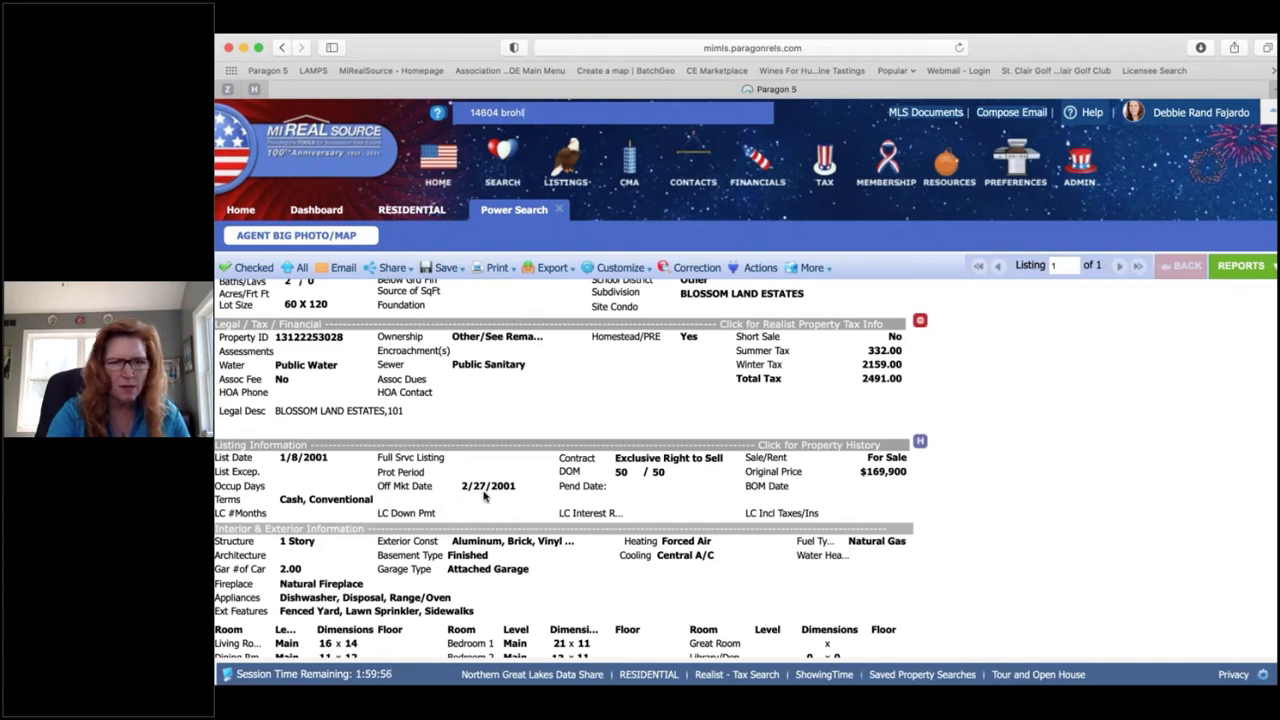
{"action": "scroll", "coordinate": [482, 497], "scroll_direction": "down", "scroll_amount": 3}
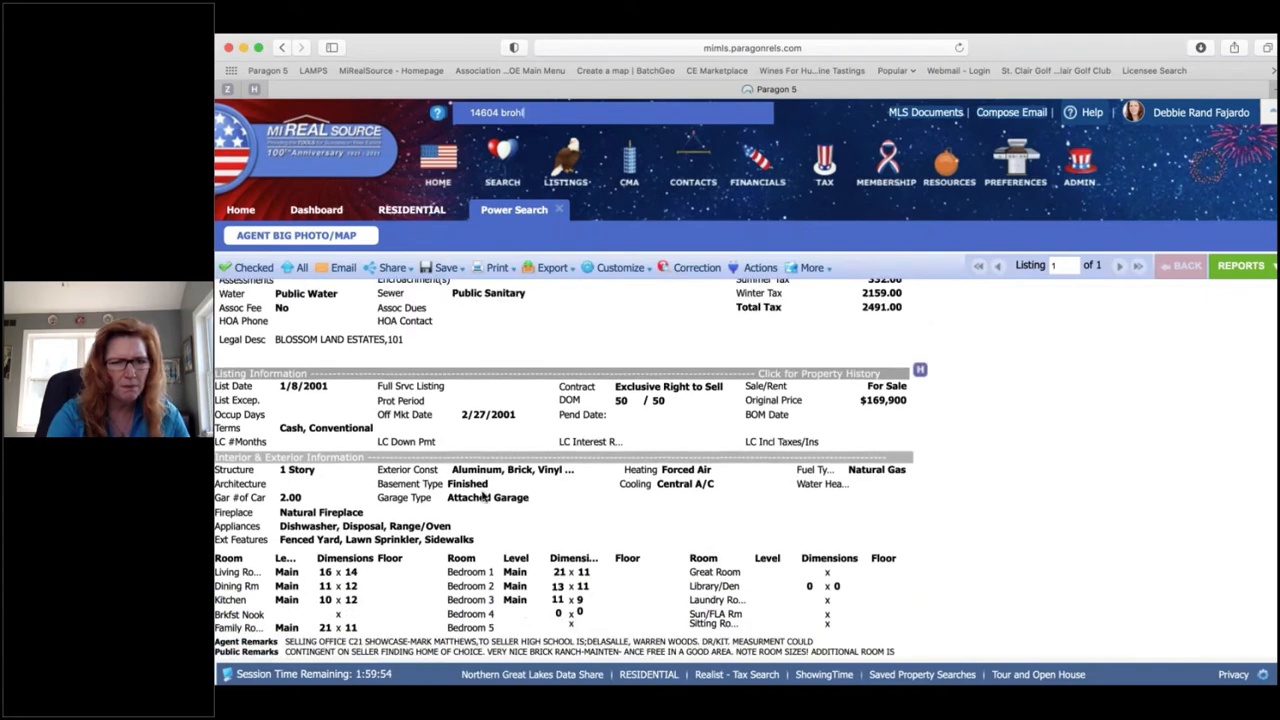
{"action": "scroll", "coordinate": [482, 497], "scroll_direction": "down", "scroll_amount": 2}
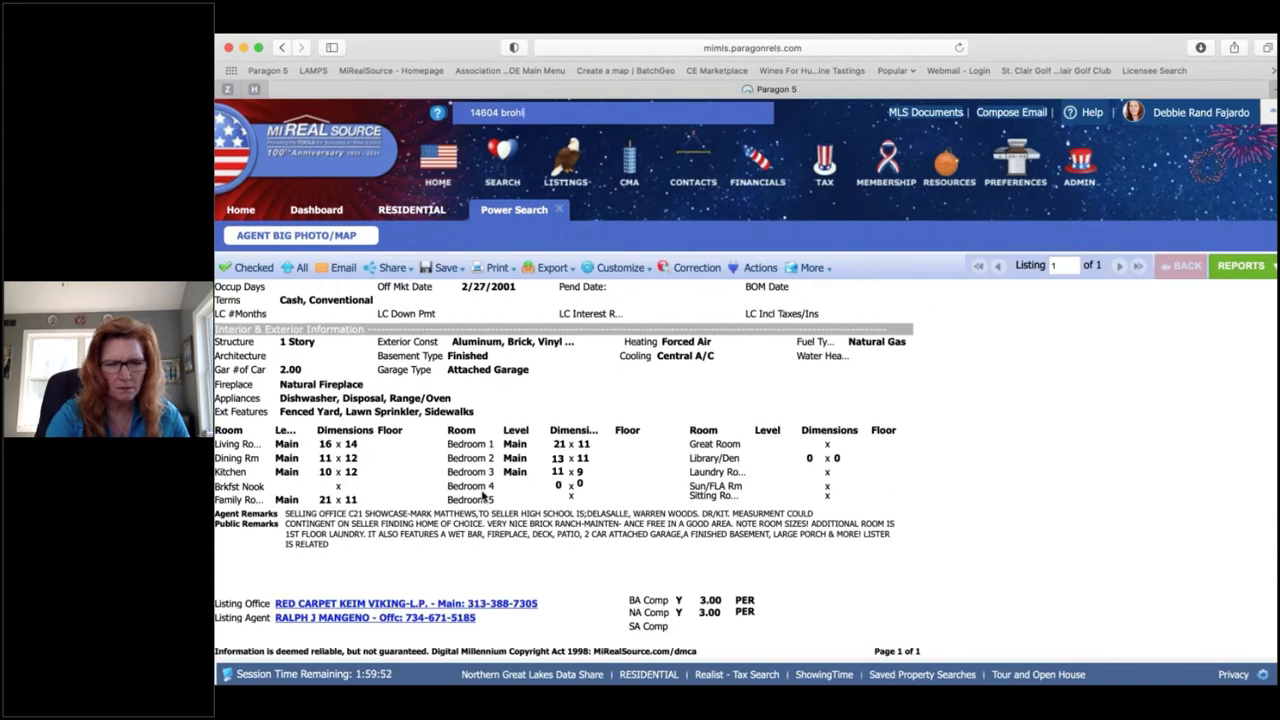
{"action": "scroll", "coordinate": [482, 497], "scroll_direction": "up", "scroll_amount": 6}
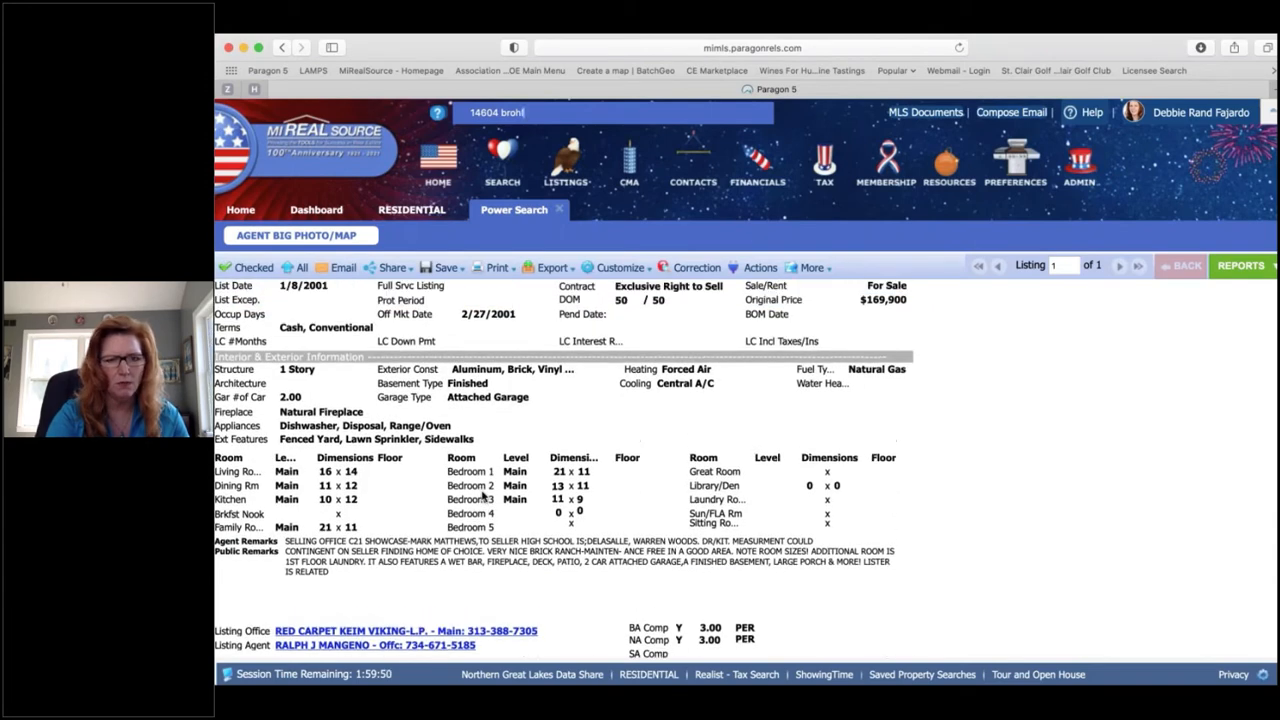
{"action": "scroll", "coordinate": [482, 497], "scroll_direction": "up", "scroll_amount": 1}
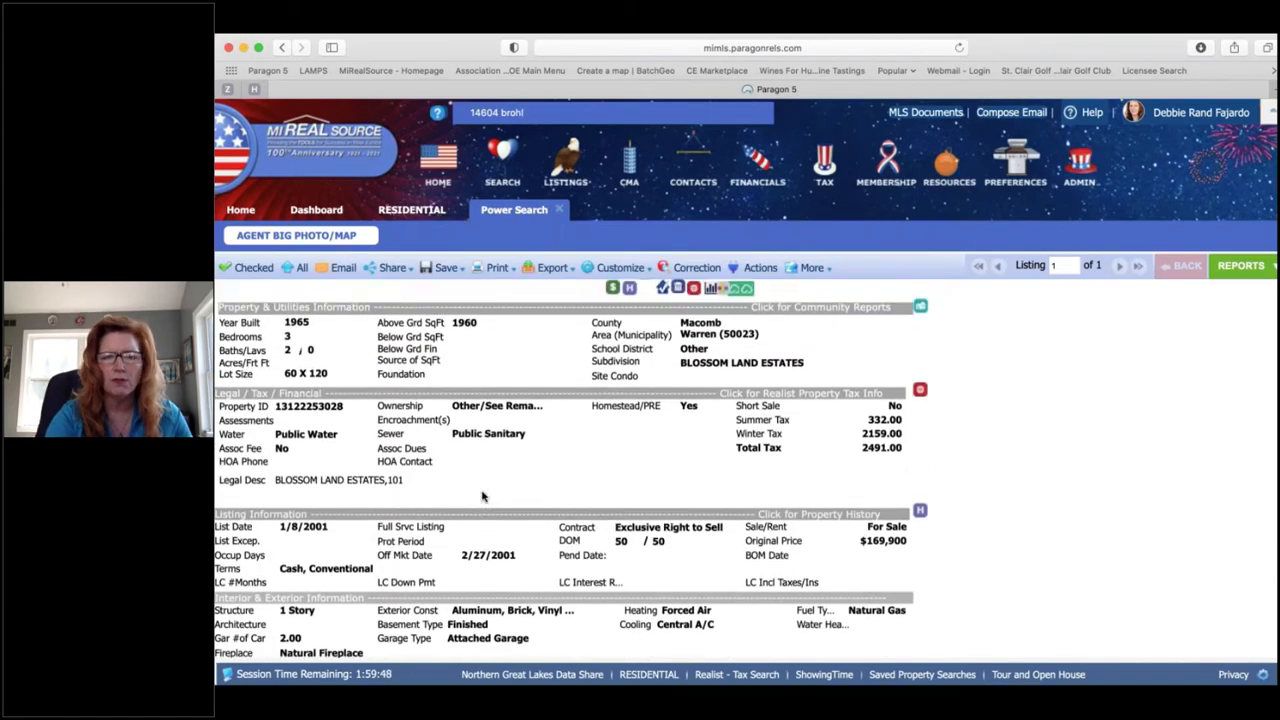
{"action": "scroll", "coordinate": [482, 497], "scroll_direction": "up", "scroll_amount": 1}
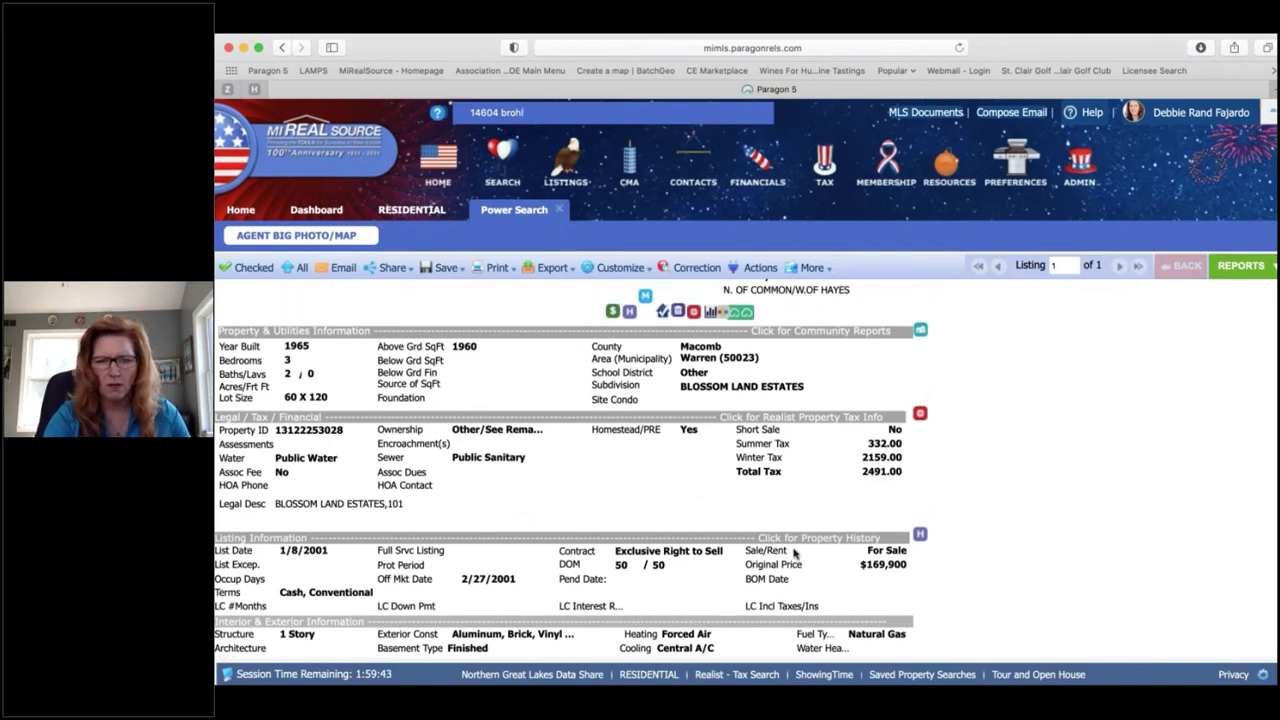
{"action": "scroll", "coordinate": [482, 497], "scroll_direction": "up", "scroll_amount": 7}
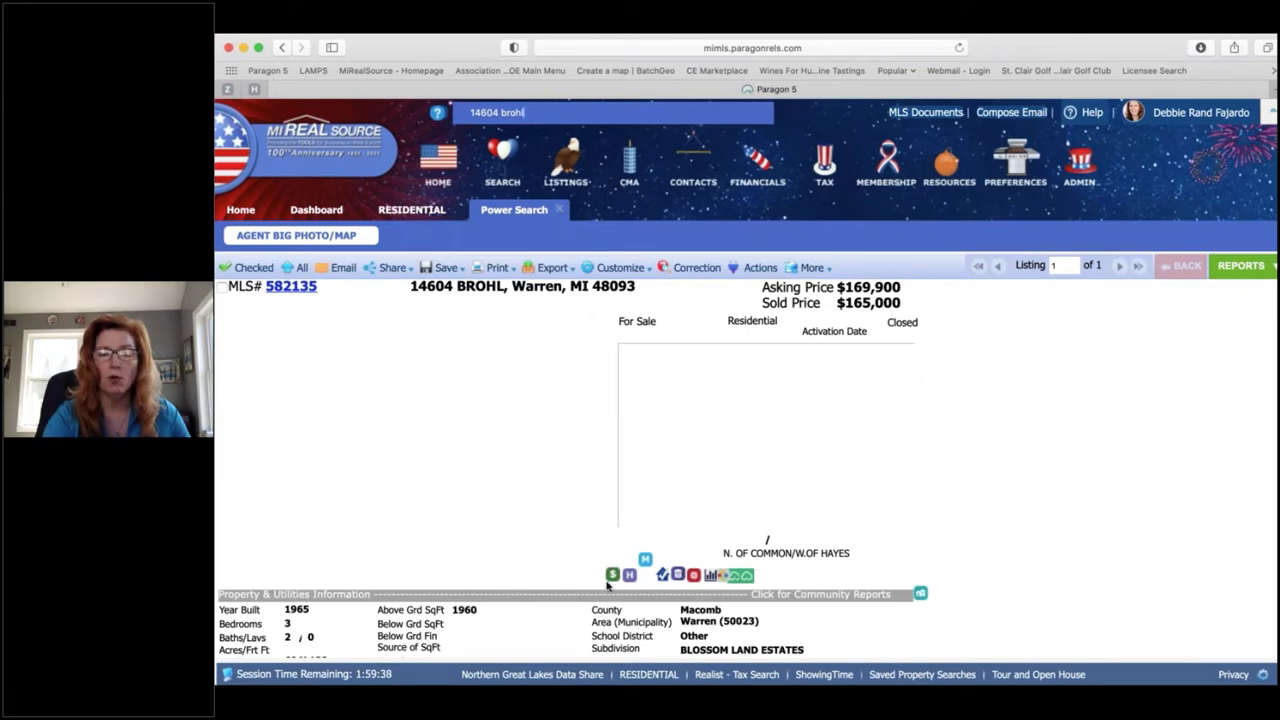
Step: Launch Realist from the listing's Realist icon into its full property search
{"action": "left_click", "coordinate": [694, 577]}
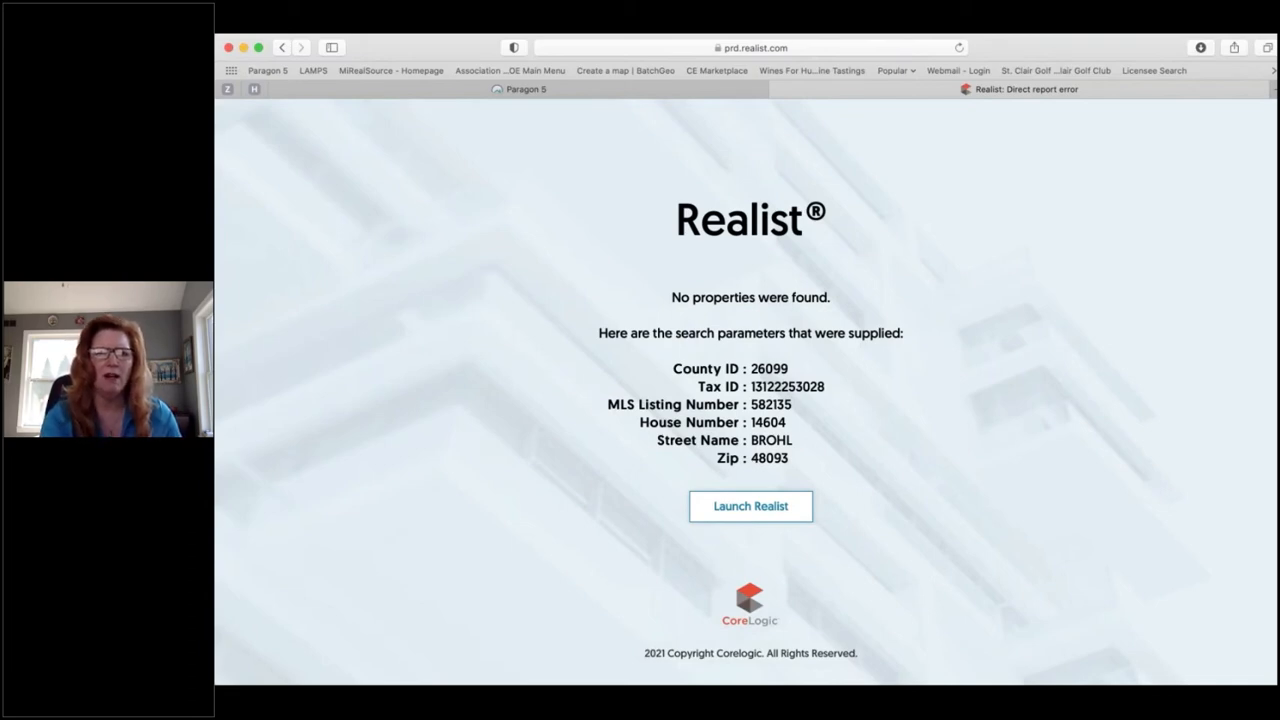
{"action": "left_click", "coordinate": [745, 508]}
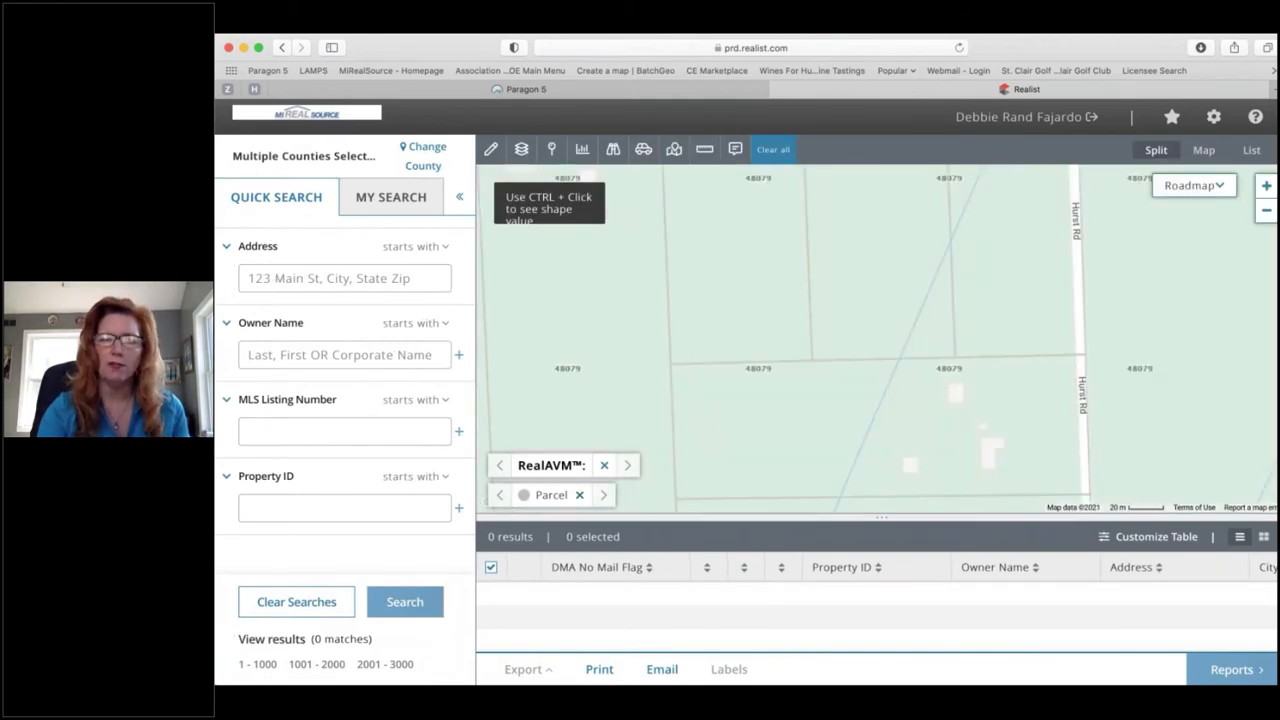
{"action": "left_click", "coordinate": [287, 278]}
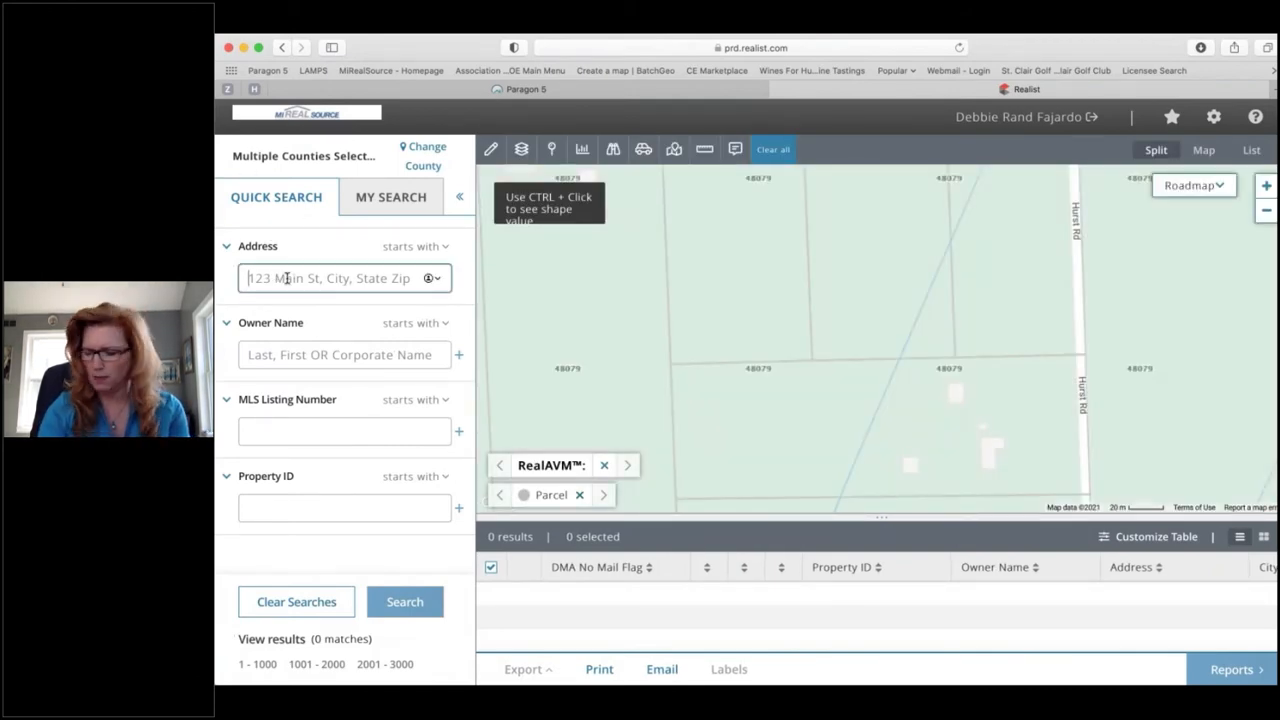
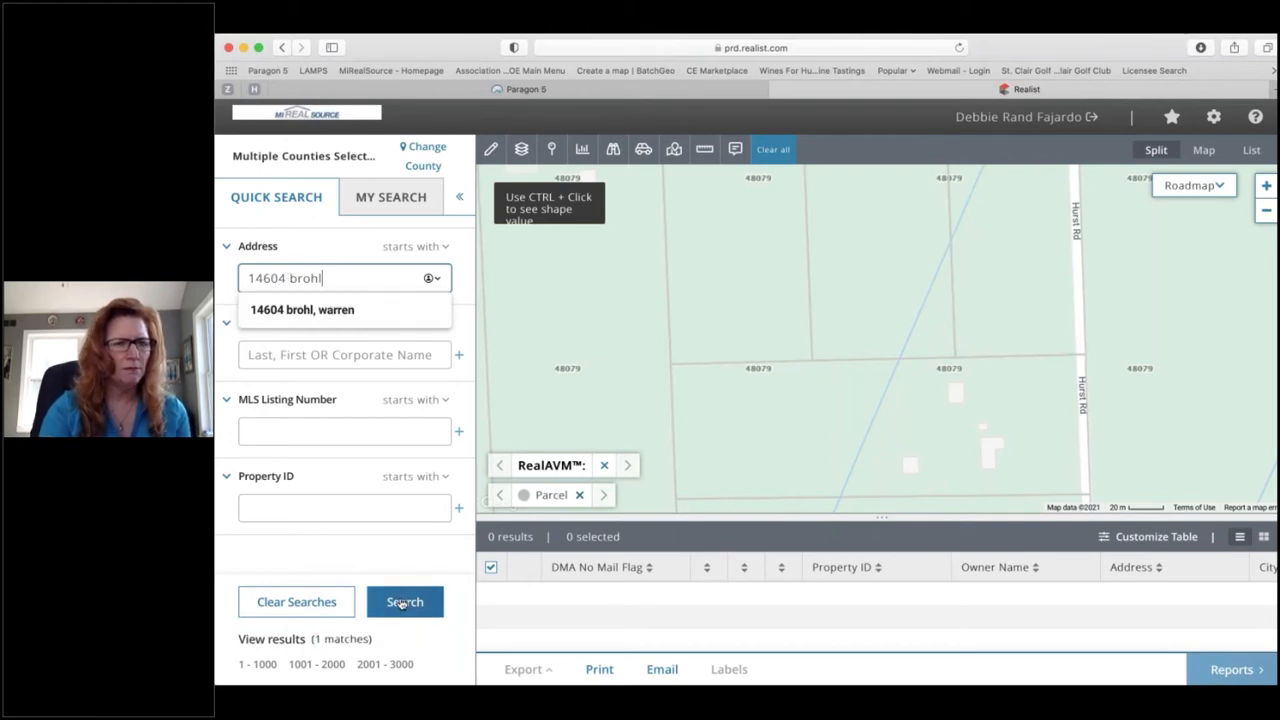
{"action": "left_click", "coordinate": [326, 312]}
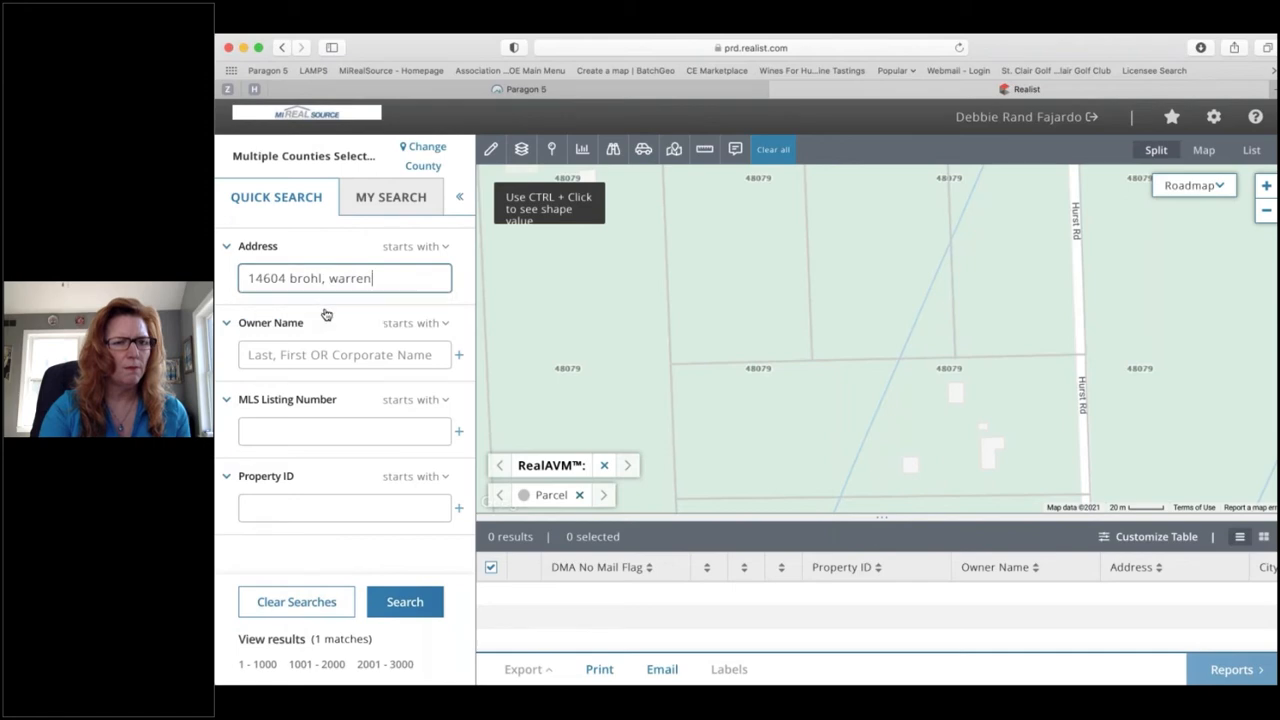
{"action": "left_click", "coordinate": [406, 606]}
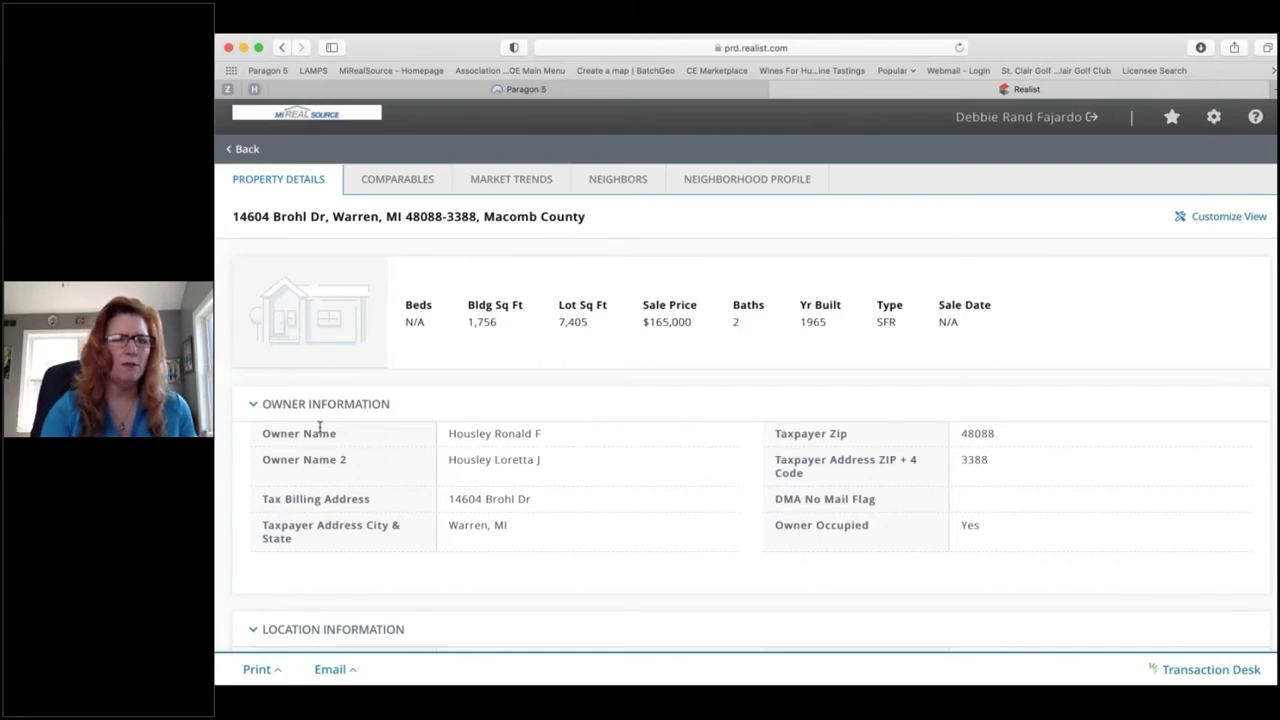
{"action": "scroll", "coordinate": [350, 411], "scroll_direction": "down", "scroll_amount": 2}
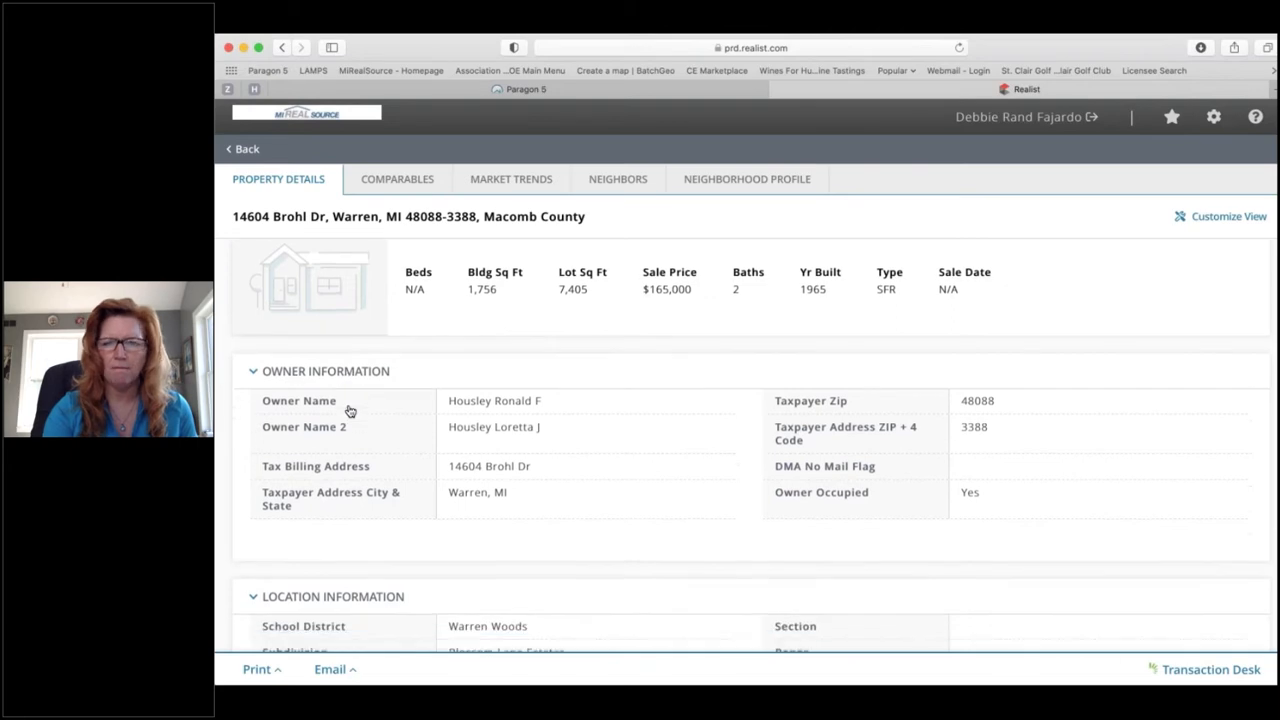
{"action": "scroll", "coordinate": [350, 411], "scroll_direction": "down", "scroll_amount": 5}
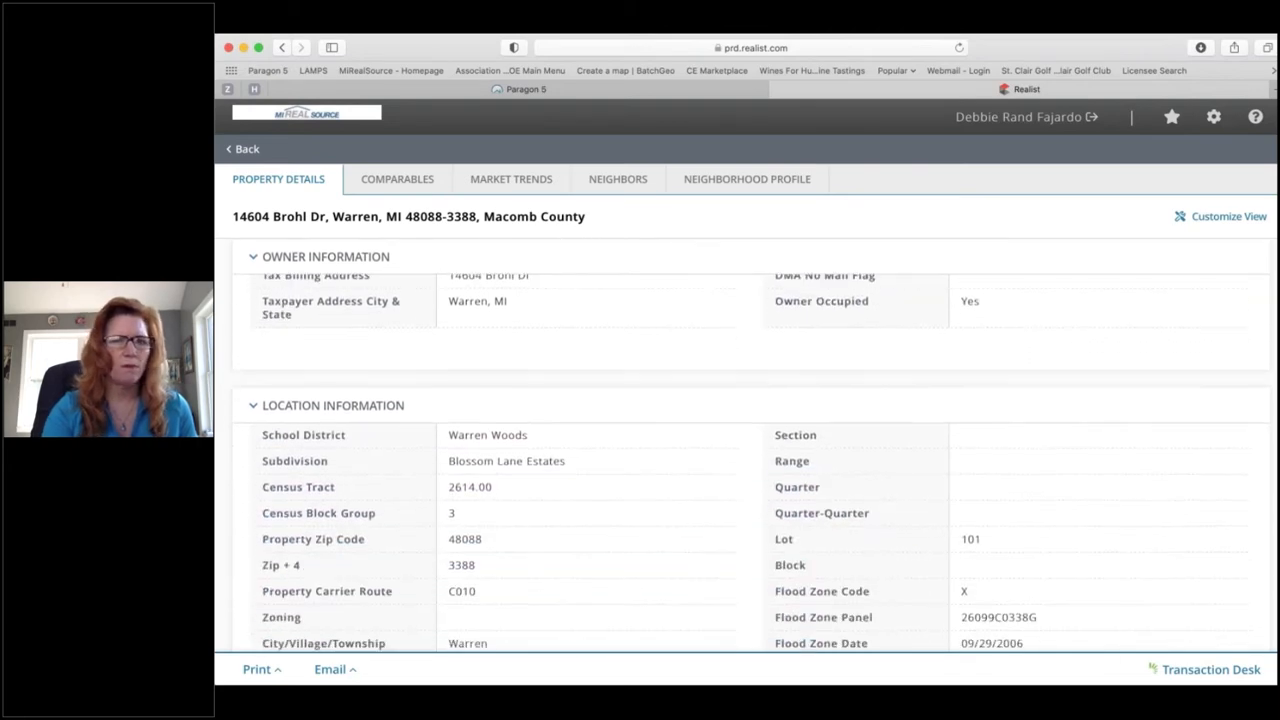
{"action": "scroll", "coordinate": [344, 410], "scroll_direction": "up", "scroll_amount": 1}
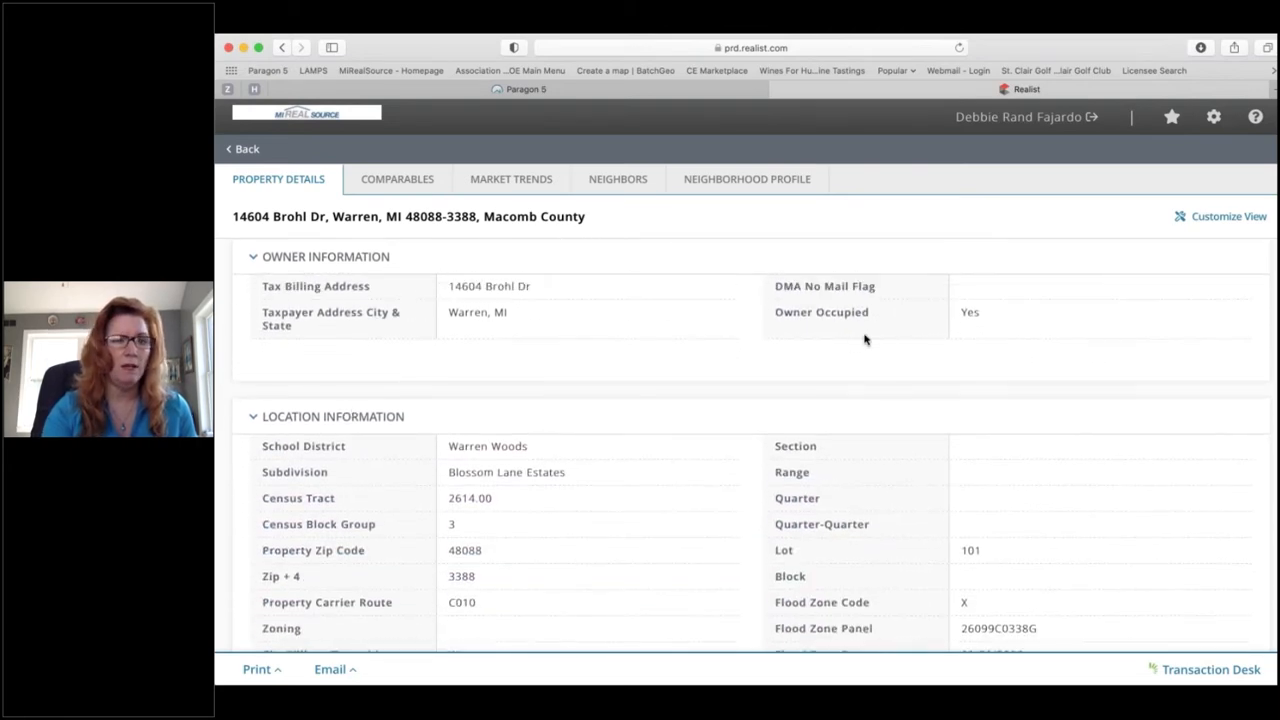
{"action": "scroll", "coordinate": [260, 395], "scroll_direction": "down", "scroll_amount": 2}
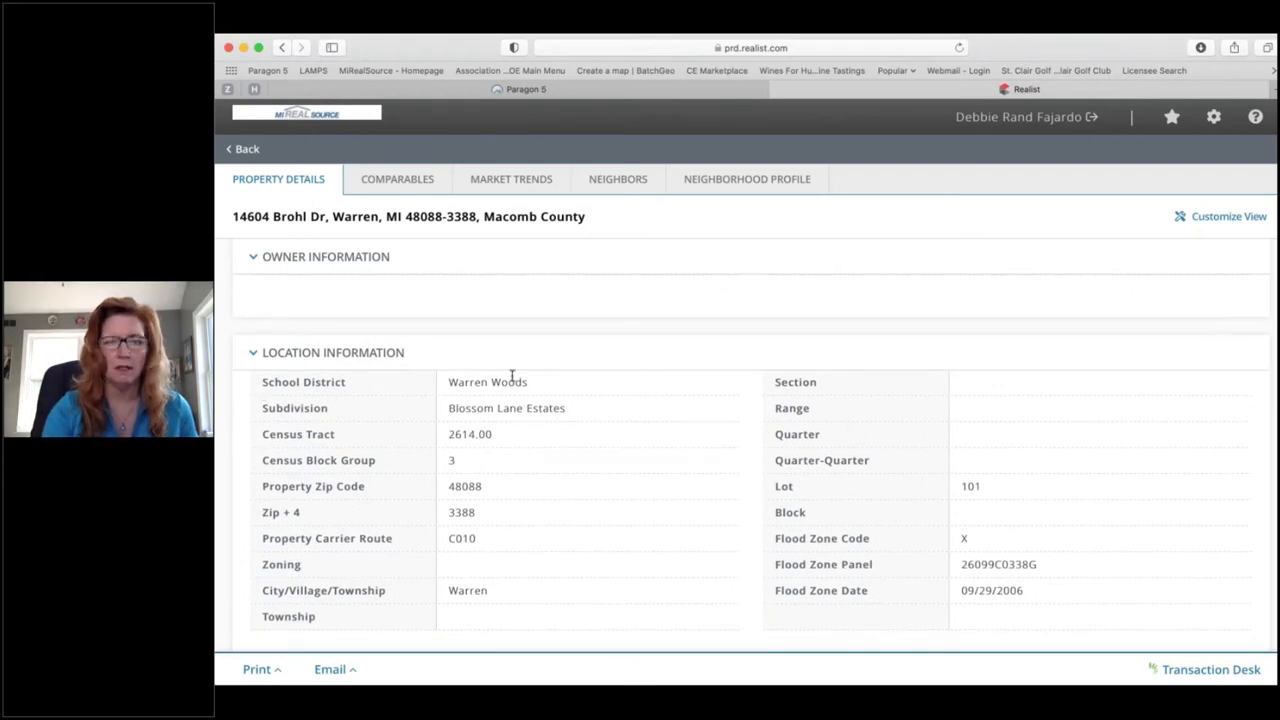
{"action": "scroll", "coordinate": [430, 389], "scroll_direction": "down", "scroll_amount": 6}
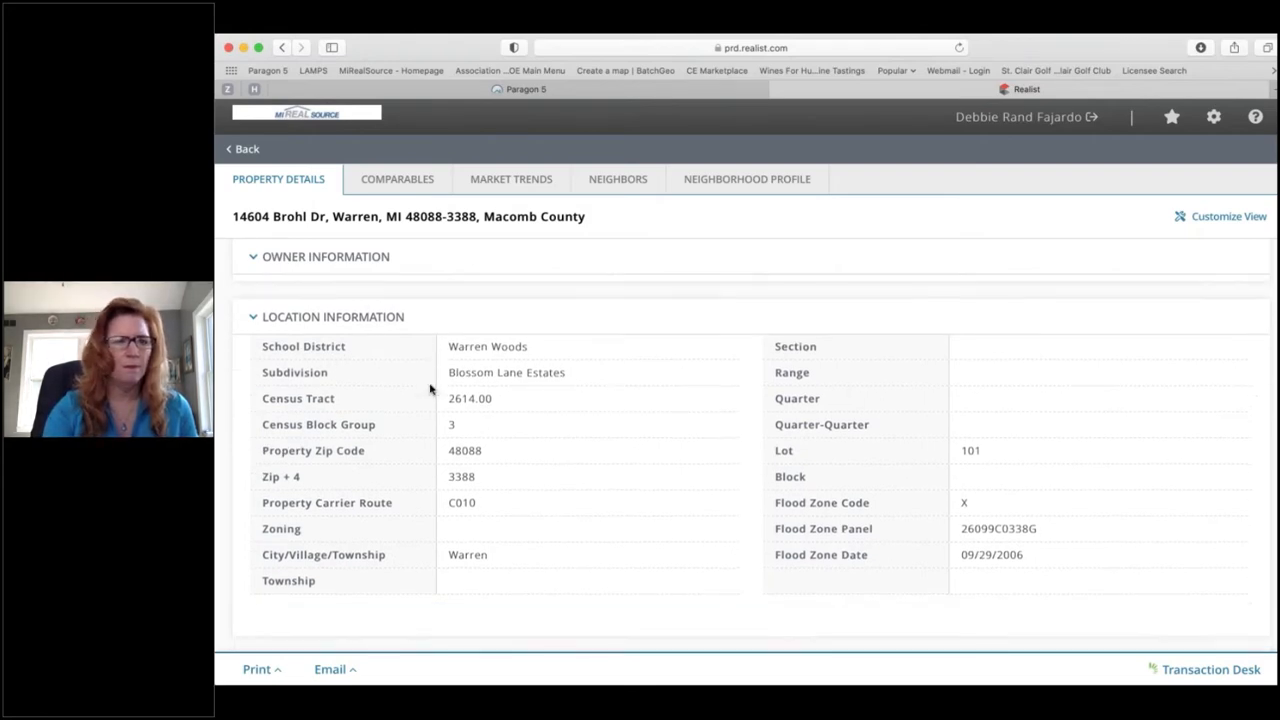
{"action": "scroll", "coordinate": [430, 389], "scroll_direction": "down", "scroll_amount": 3}
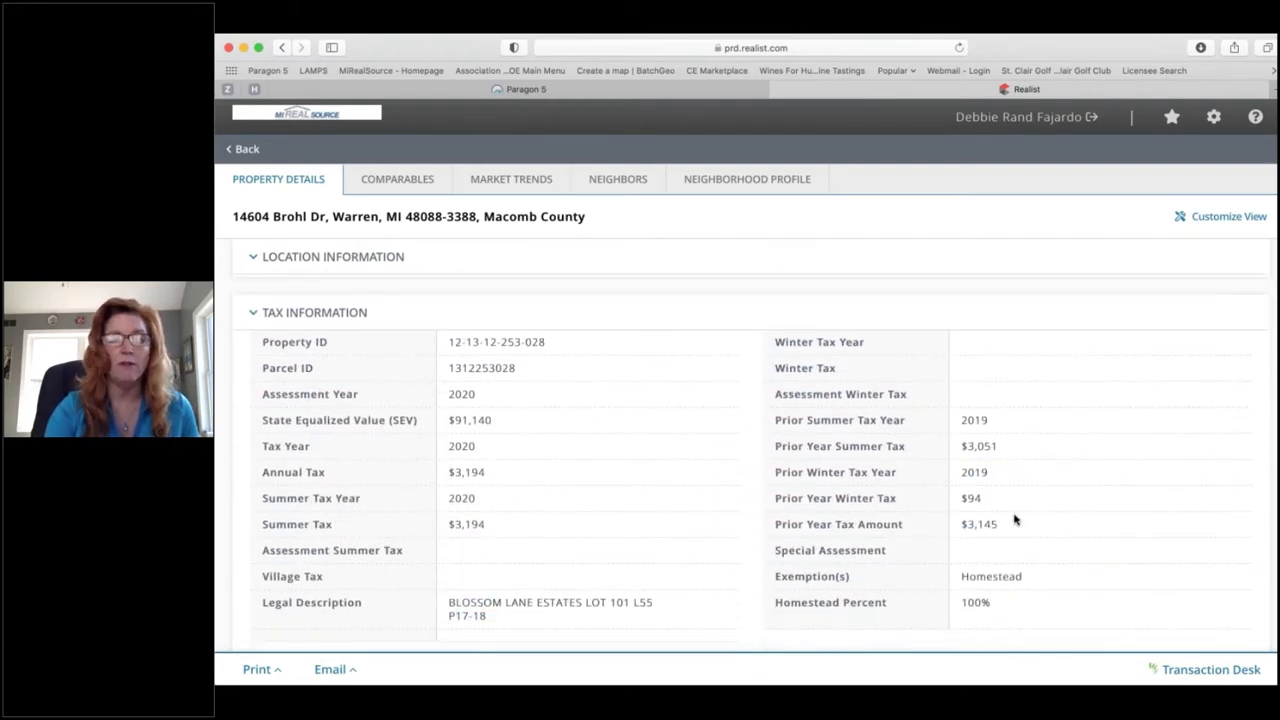
{"action": "scroll", "coordinate": [319, 494], "scroll_direction": "down", "scroll_amount": 6}
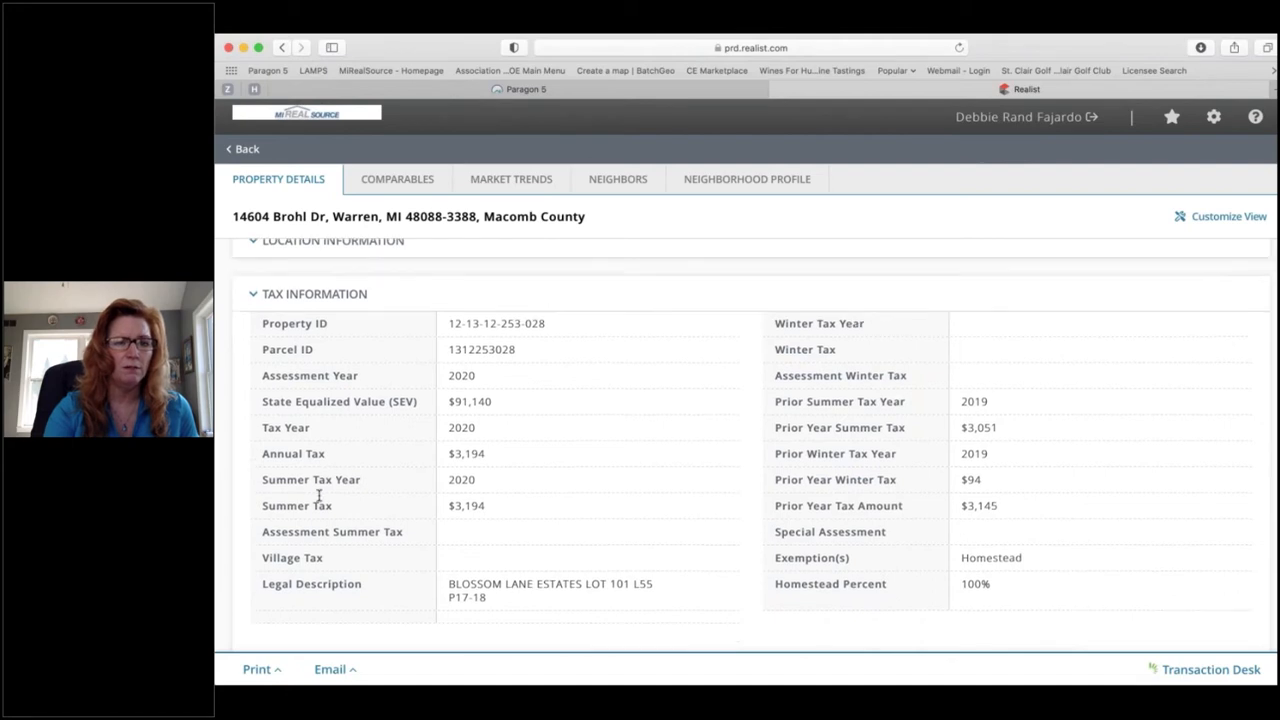
{"action": "scroll", "coordinate": [750, 460], "scroll_direction": "down", "scroll_amount": 3}
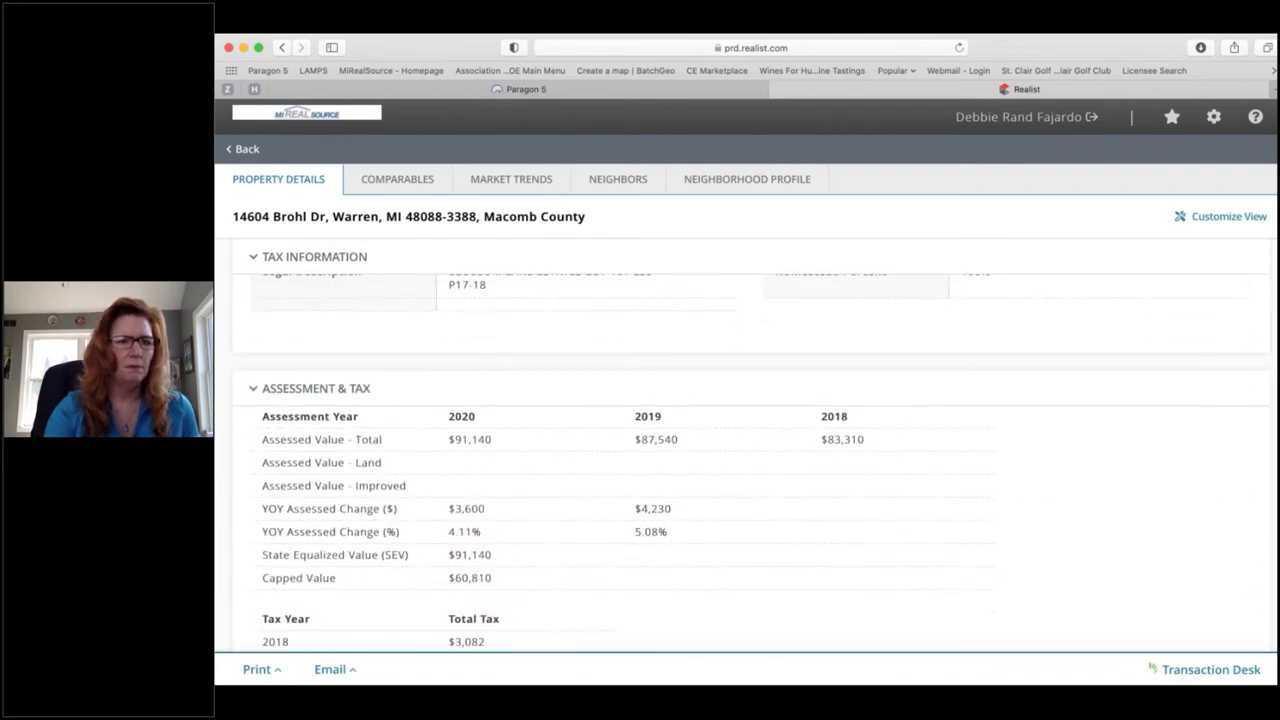
{"action": "scroll", "coordinate": [750, 460], "scroll_direction": "down", "scroll_amount": 6}
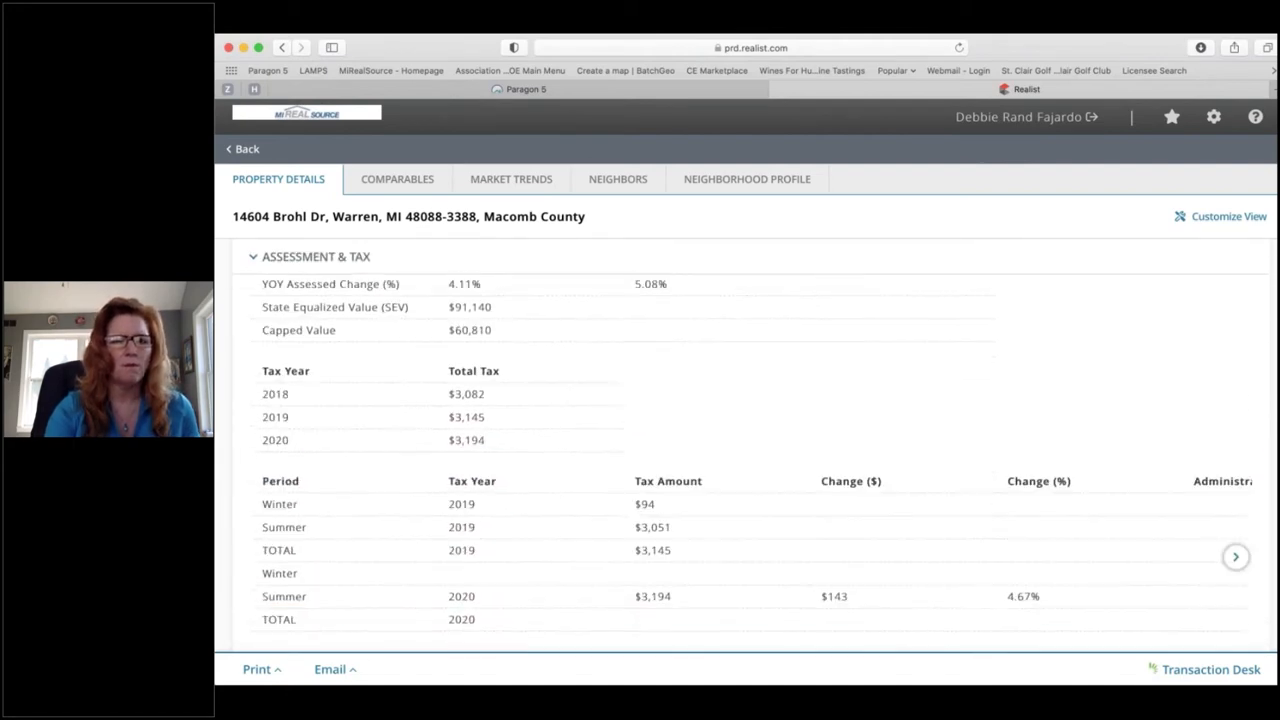
{"action": "scroll", "coordinate": [750, 460], "scroll_direction": "down", "scroll_amount": 1}
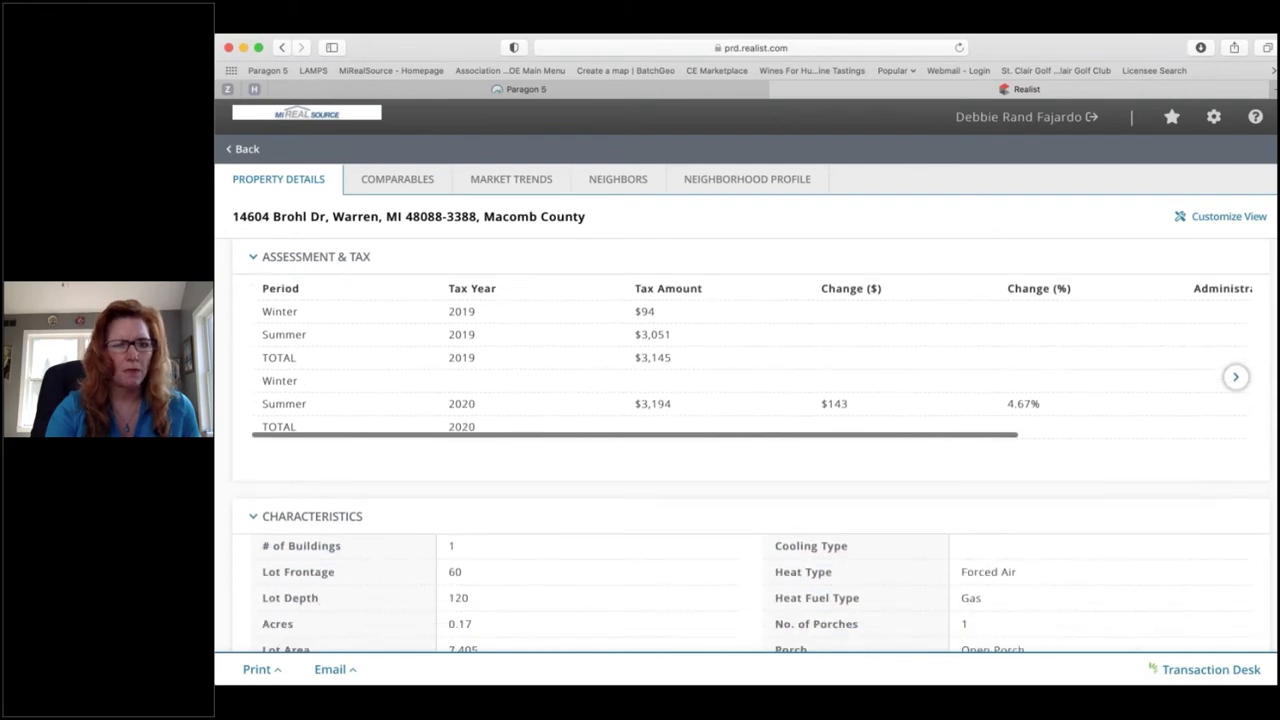
{"action": "scroll", "coordinate": [750, 460], "scroll_direction": "down", "scroll_amount": 5}
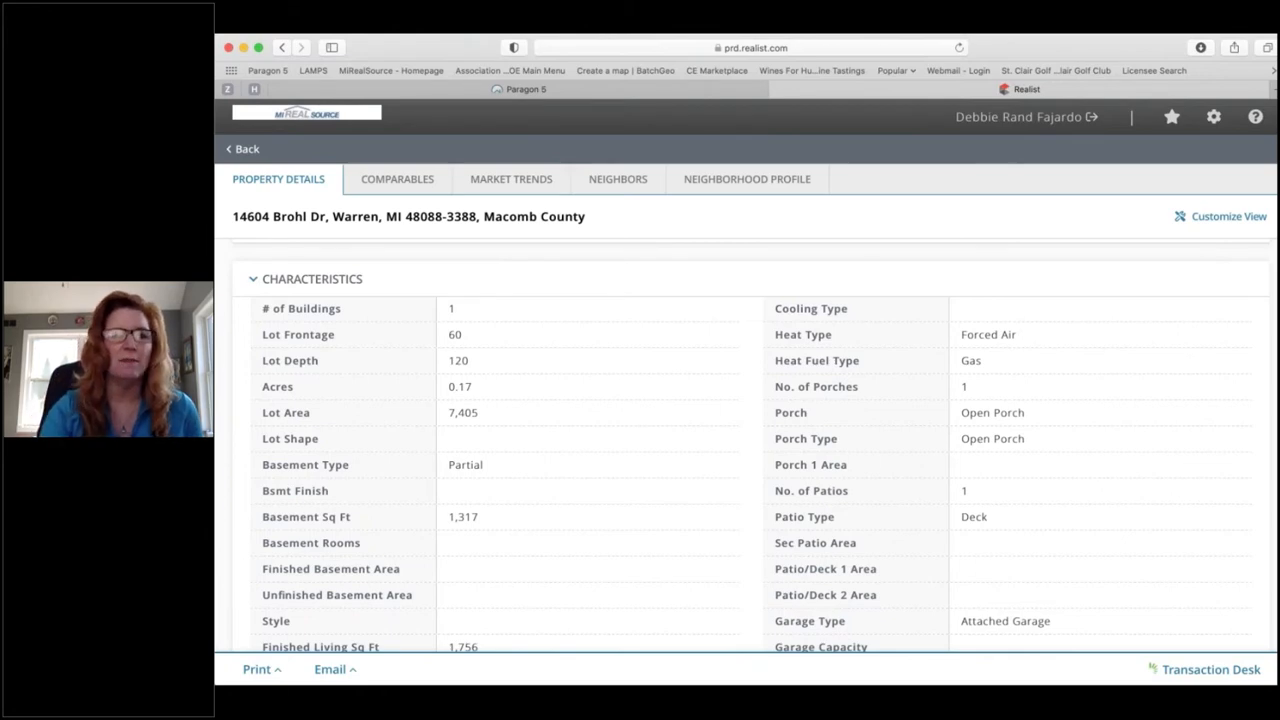
{"action": "scroll", "coordinate": [416, 451], "scroll_direction": "down", "scroll_amount": 1}
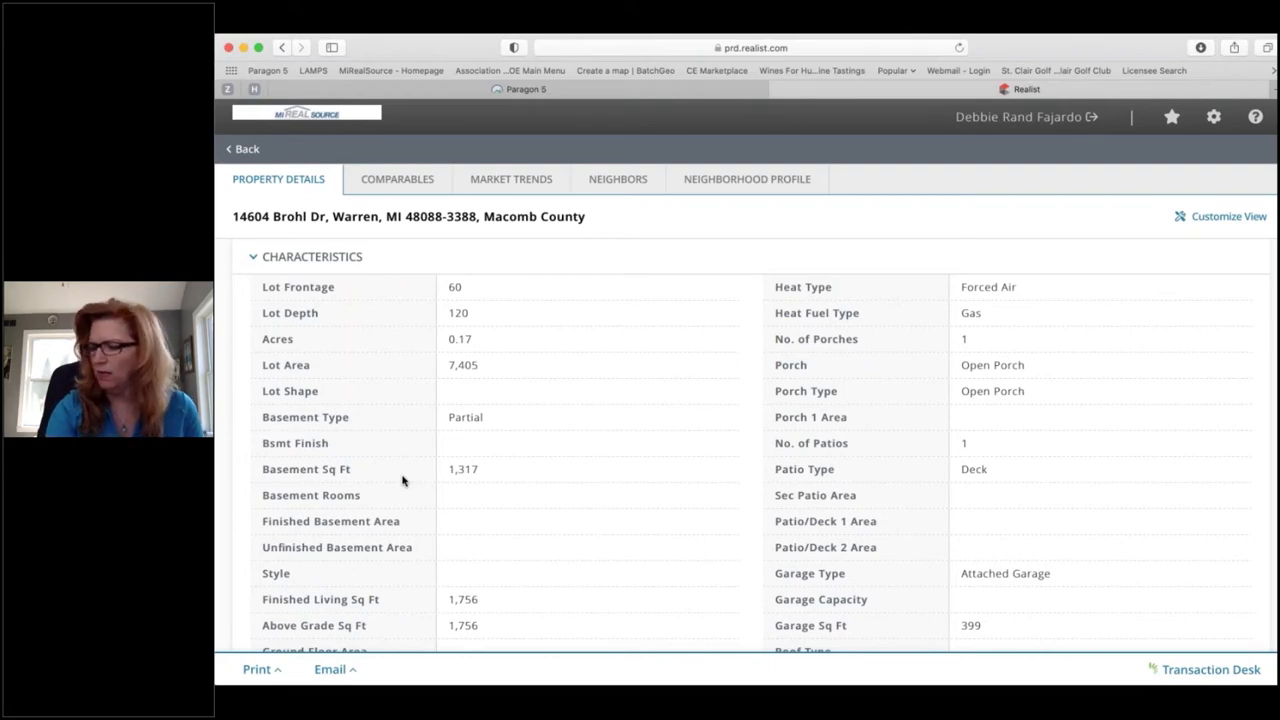
{"action": "scroll", "coordinate": [403, 481], "scroll_direction": "down", "scroll_amount": 5}
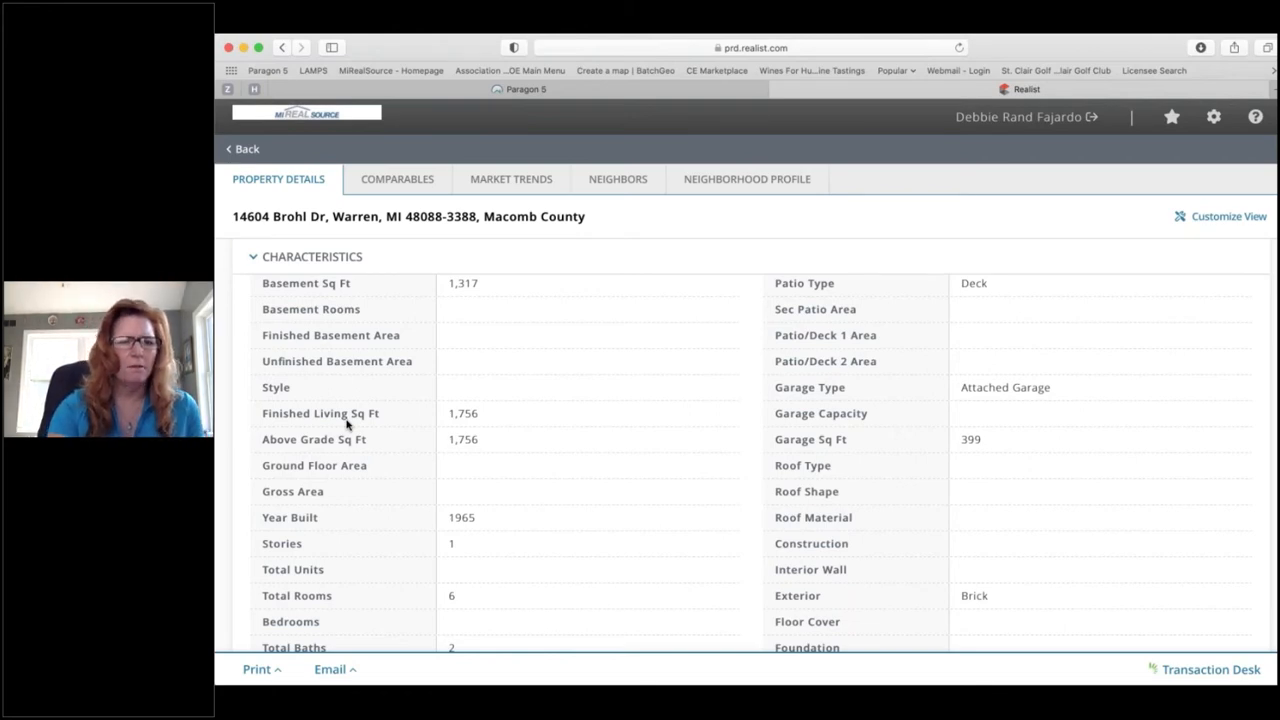
{"action": "scroll", "coordinate": [347, 424], "scroll_direction": "down", "scroll_amount": 5}
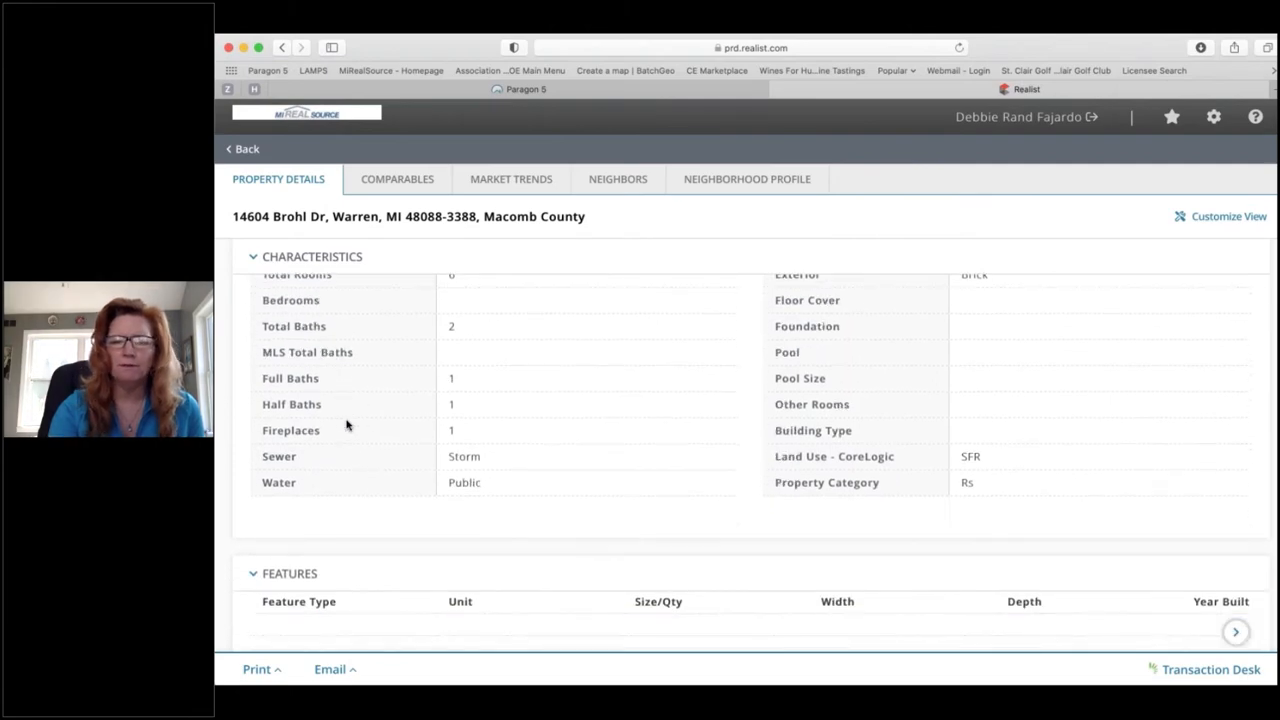
{"action": "scroll", "coordinate": [347, 424], "scroll_direction": "up", "scroll_amount": 1}
{"action": "scroll", "coordinate": [347, 424], "scroll_direction": "up", "scroll_amount": 3}
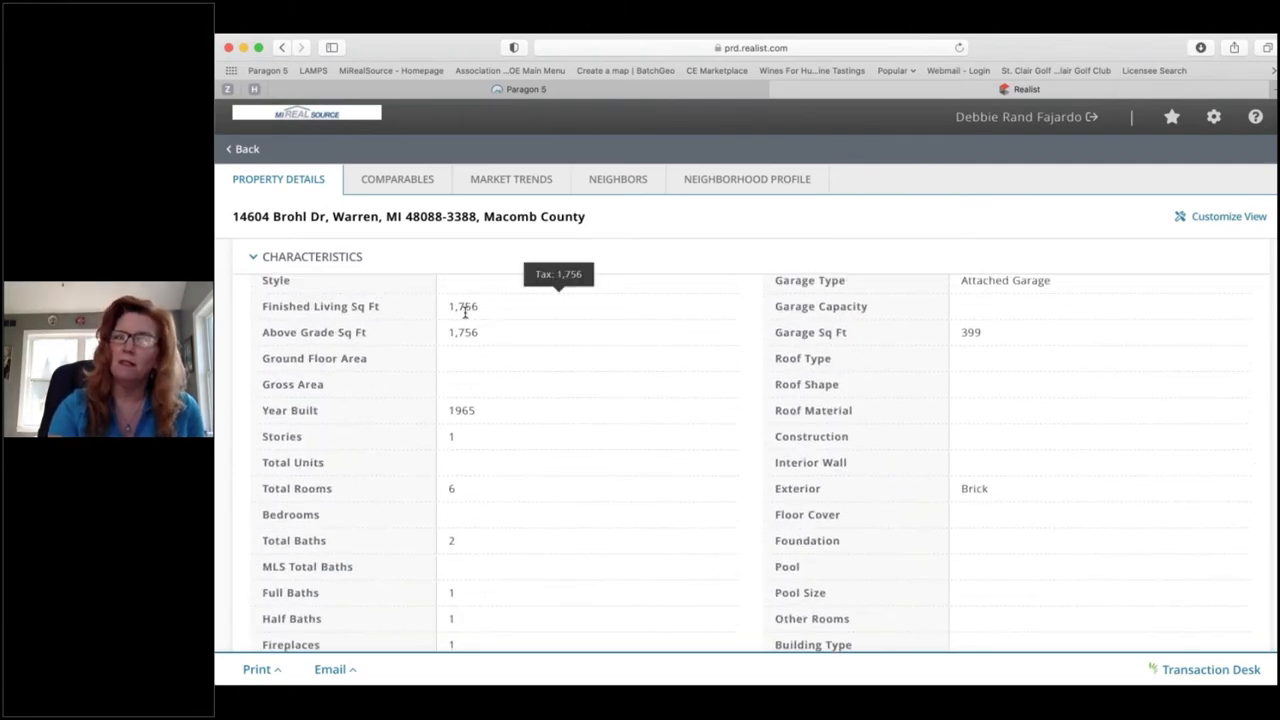
{"action": "scroll", "coordinate": [465, 320], "scroll_direction": "down", "scroll_amount": 2}
{"action": "scroll", "coordinate": [465, 320], "scroll_direction": "down", "scroll_amount": 2}
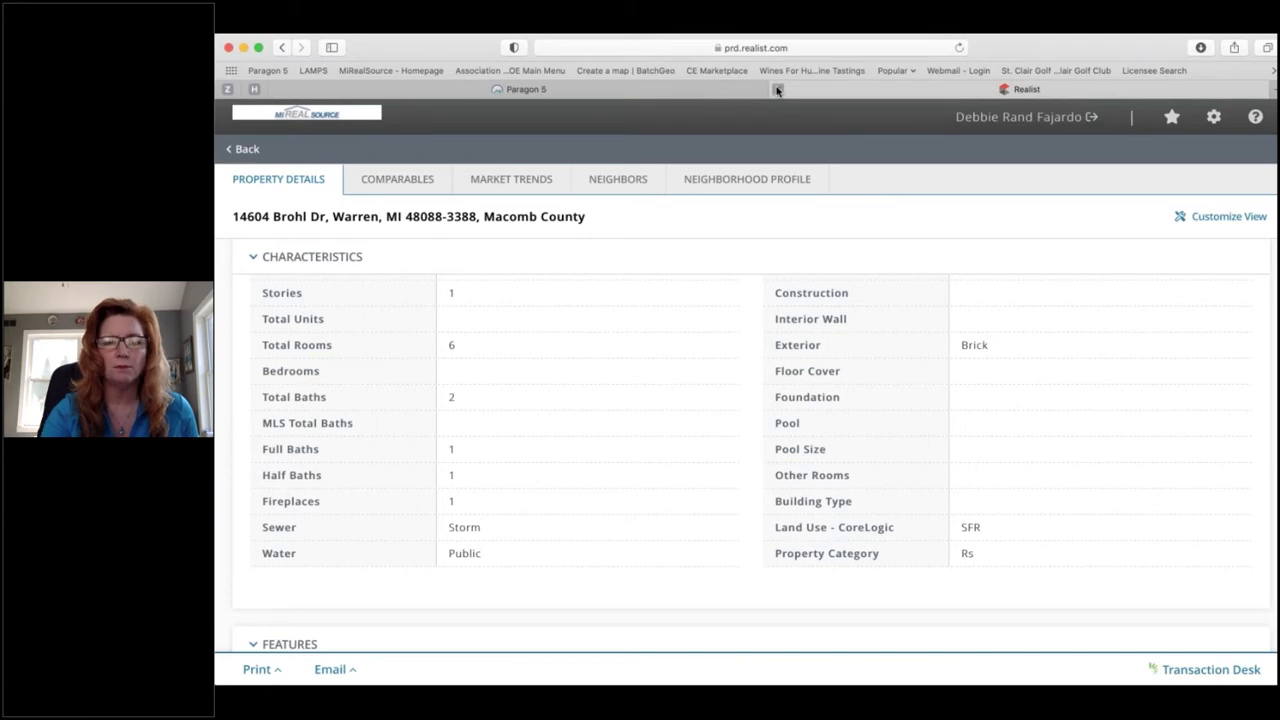
{"action": "left_click", "coordinate": [777, 91]}
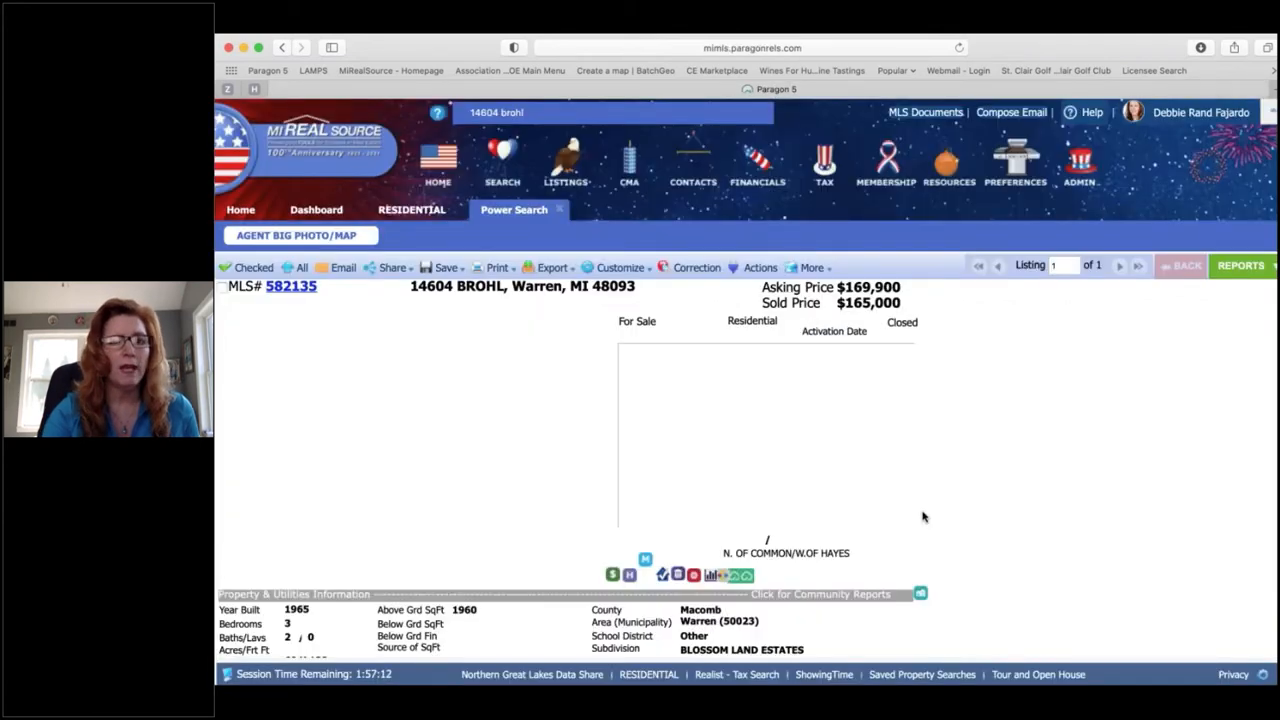
{"action": "scroll", "coordinate": [923, 517], "scroll_direction": "down", "scroll_amount": 2}
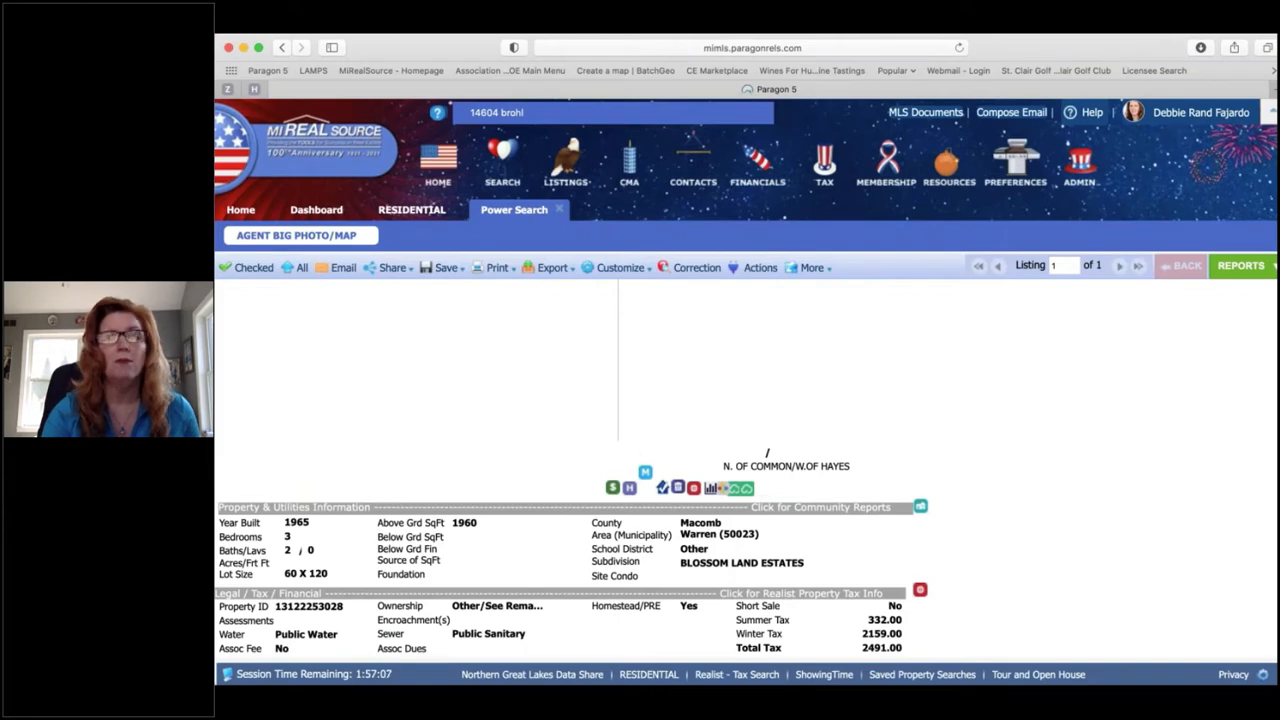
{"action": "left_click", "coordinate": [678, 488]}
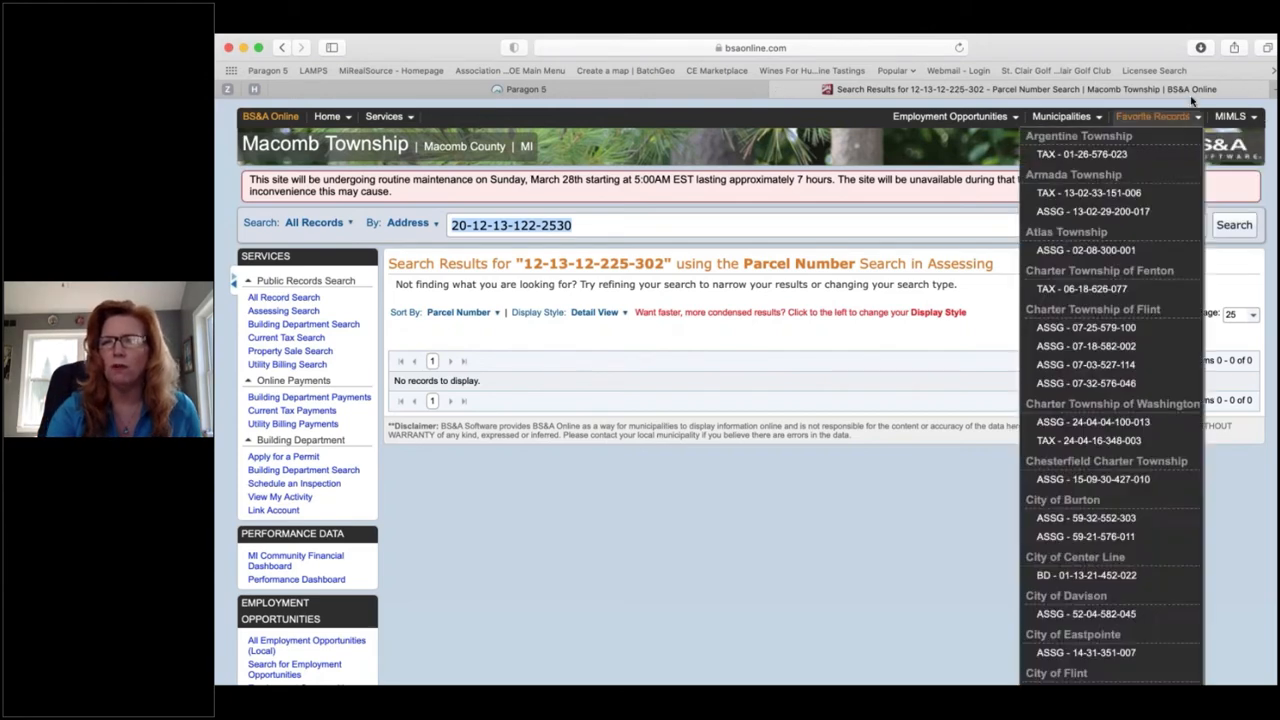
{"action": "mouse_move", "coordinate": [1218, 119]}
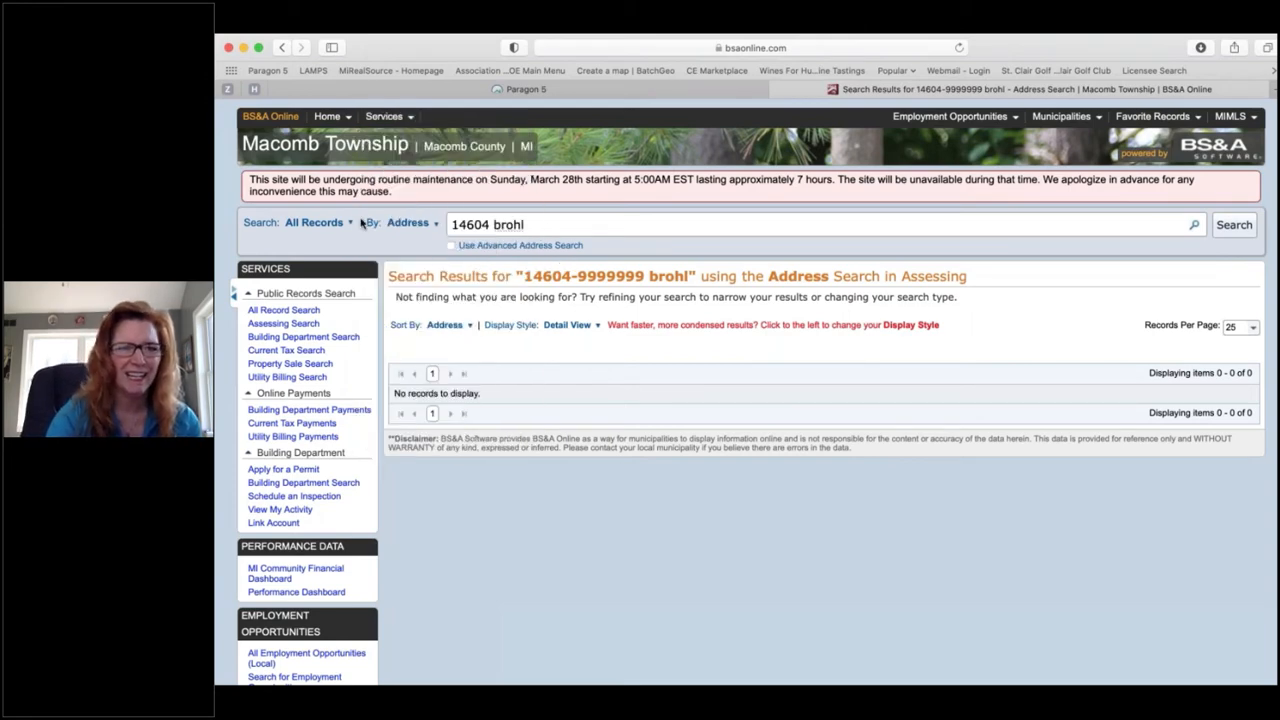
Step: Find 'warren' in the Municipal Directory and choose City of Warren, Macomb County
{"action": "mouse_move", "coordinate": [342, 126]}
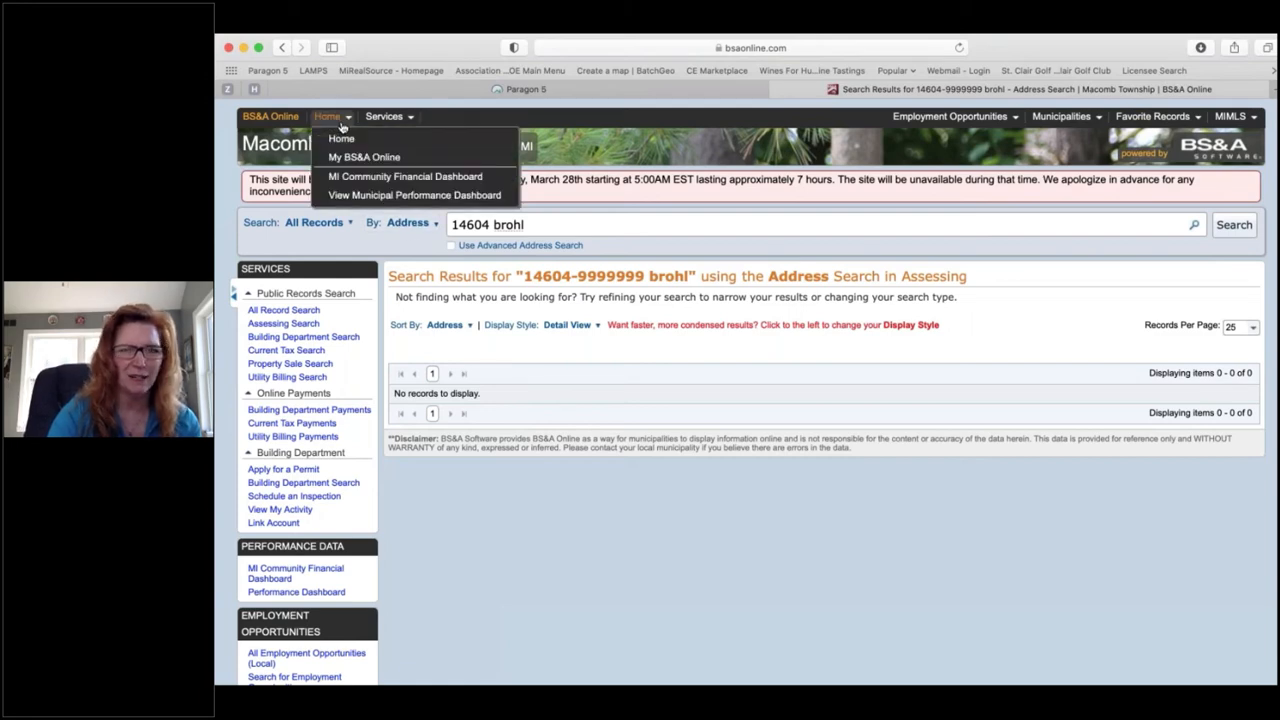
{"action": "left_click", "coordinate": [1074, 122]}
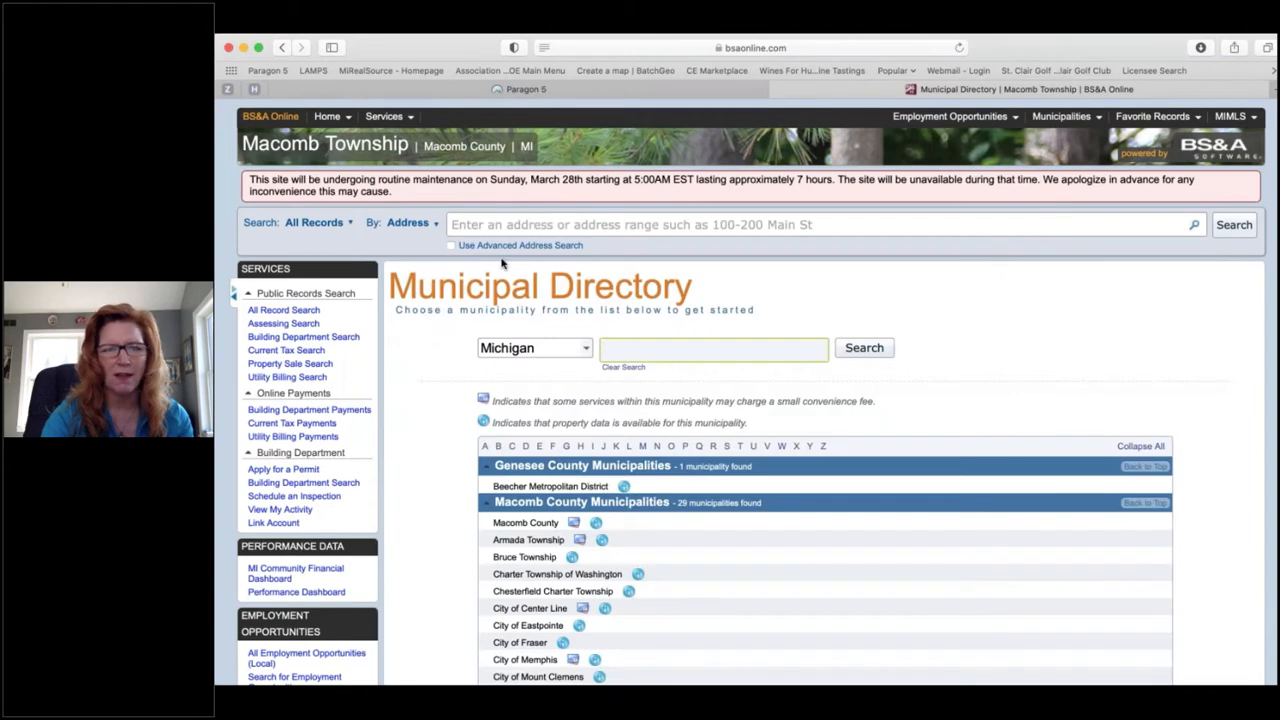
{"action": "type", "text": "warren"}
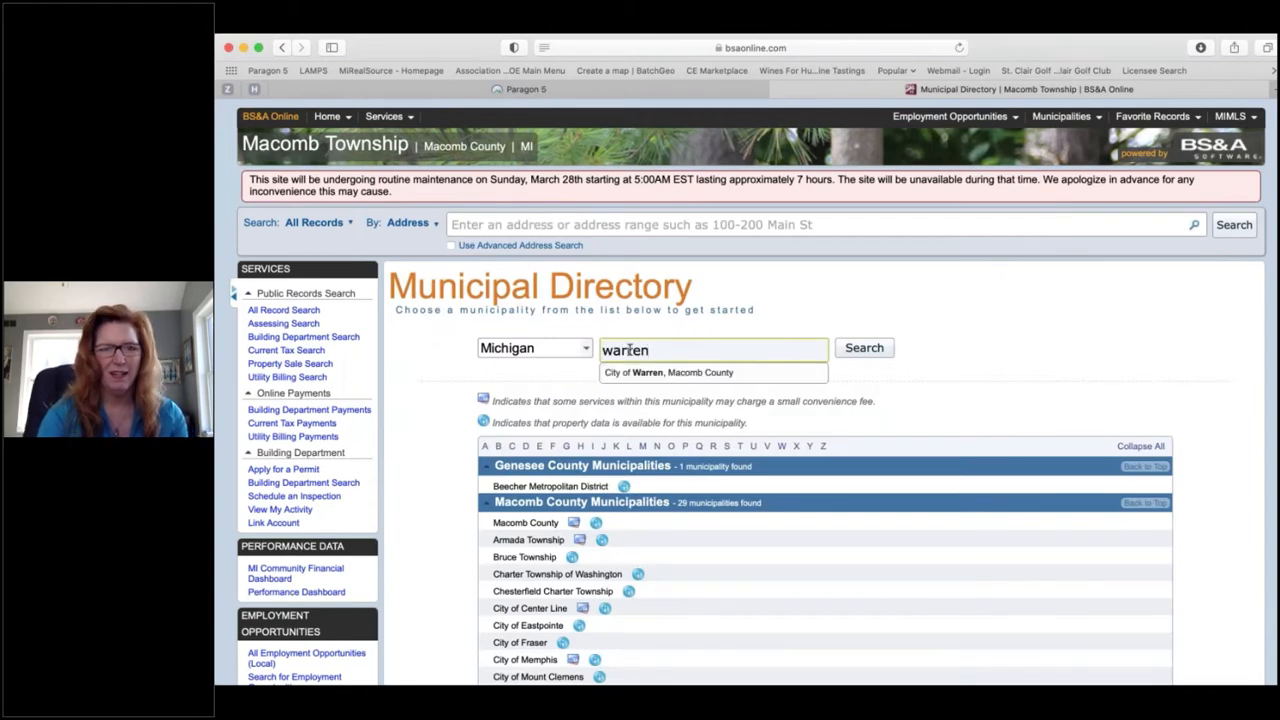
{"action": "left_click", "coordinate": [714, 373]}
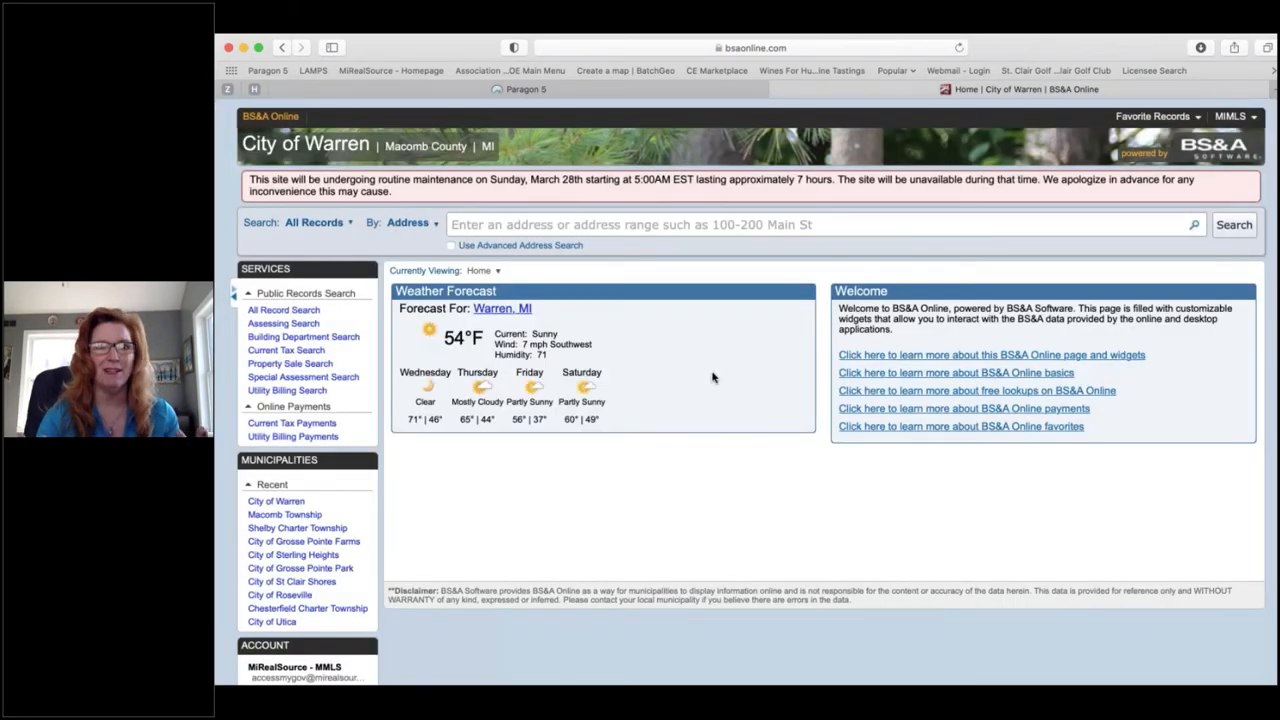
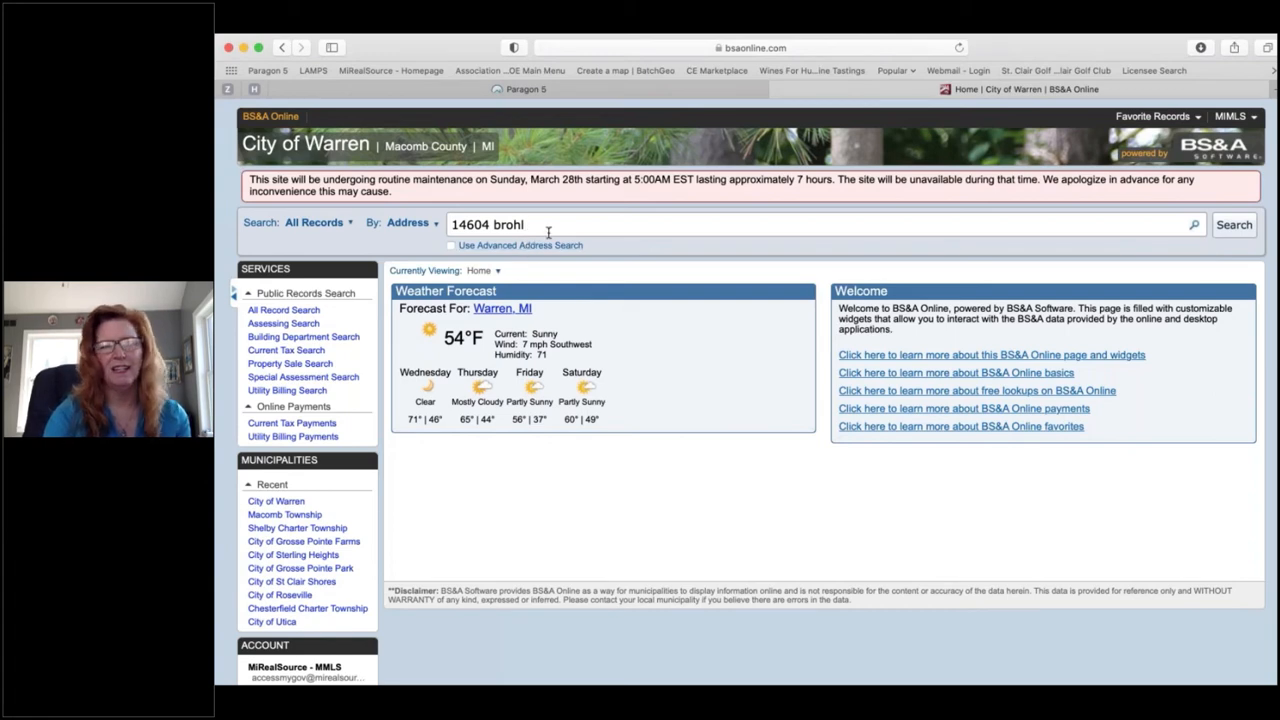
{"action": "key", "text": "Return"}
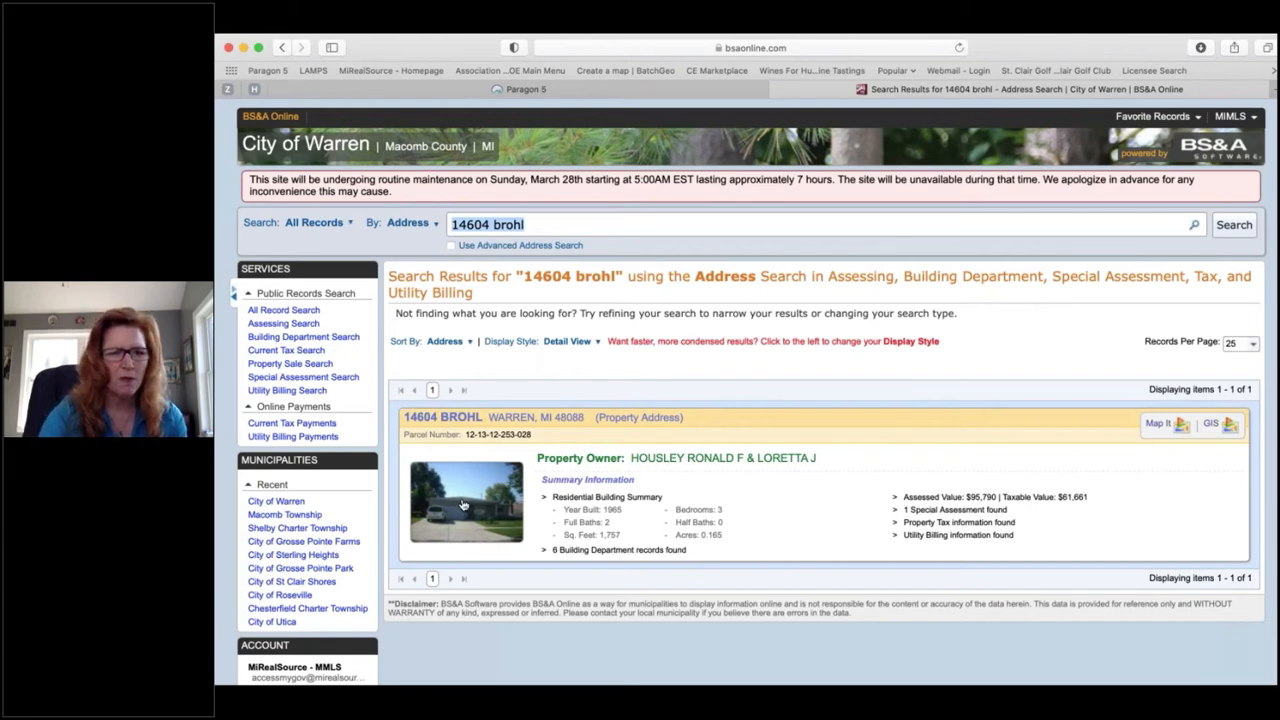
{"action": "scroll", "coordinate": [463, 505], "scroll_direction": "down", "scroll_amount": 1}
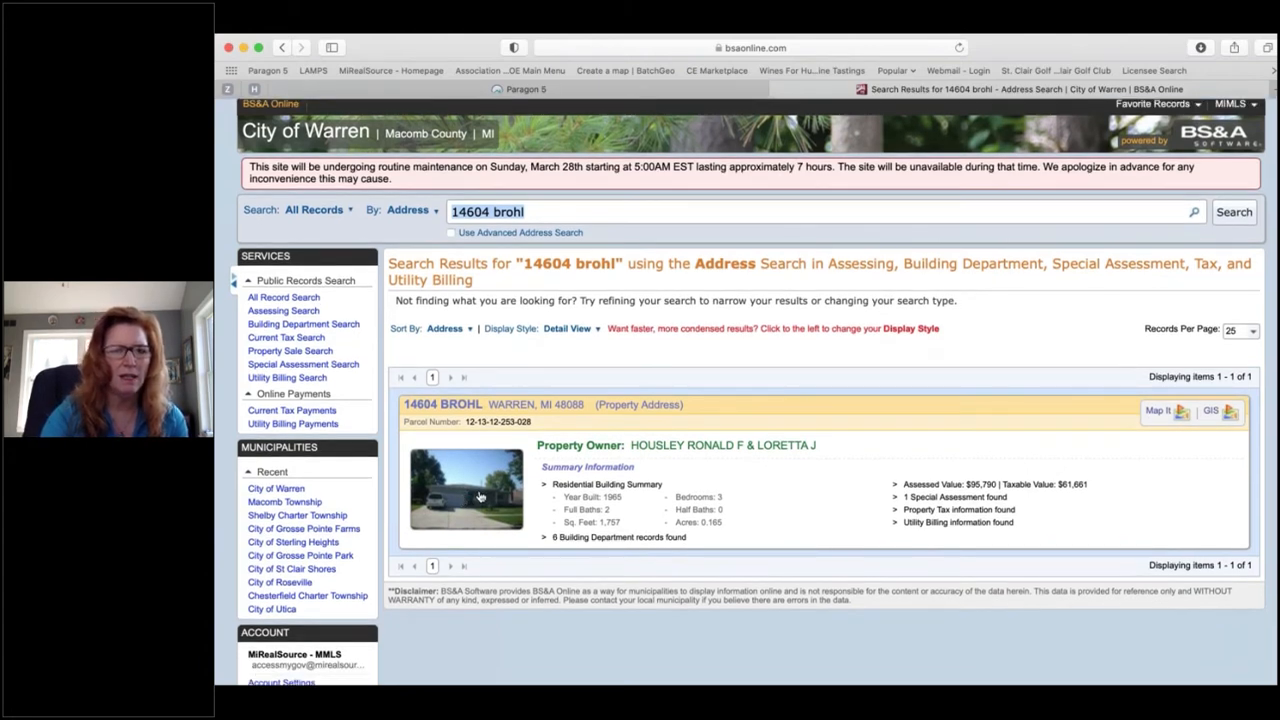
{"action": "scroll", "coordinate": [480, 497], "scroll_direction": "down", "scroll_amount": 2}
{"action": "left_click", "coordinate": [535, 375]}
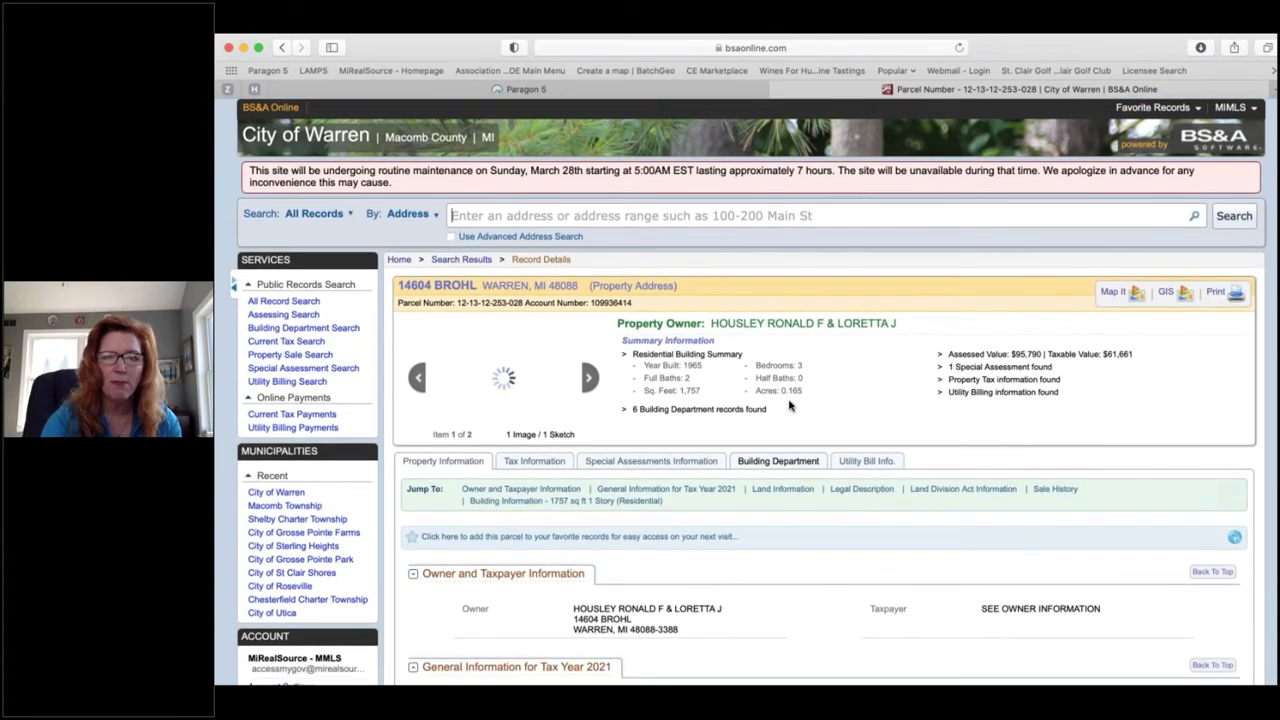
{"action": "scroll", "coordinate": [855, 403], "scroll_direction": "down", "scroll_amount": 1}
{"action": "scroll", "coordinate": [855, 403], "scroll_direction": "up", "scroll_amount": 1}
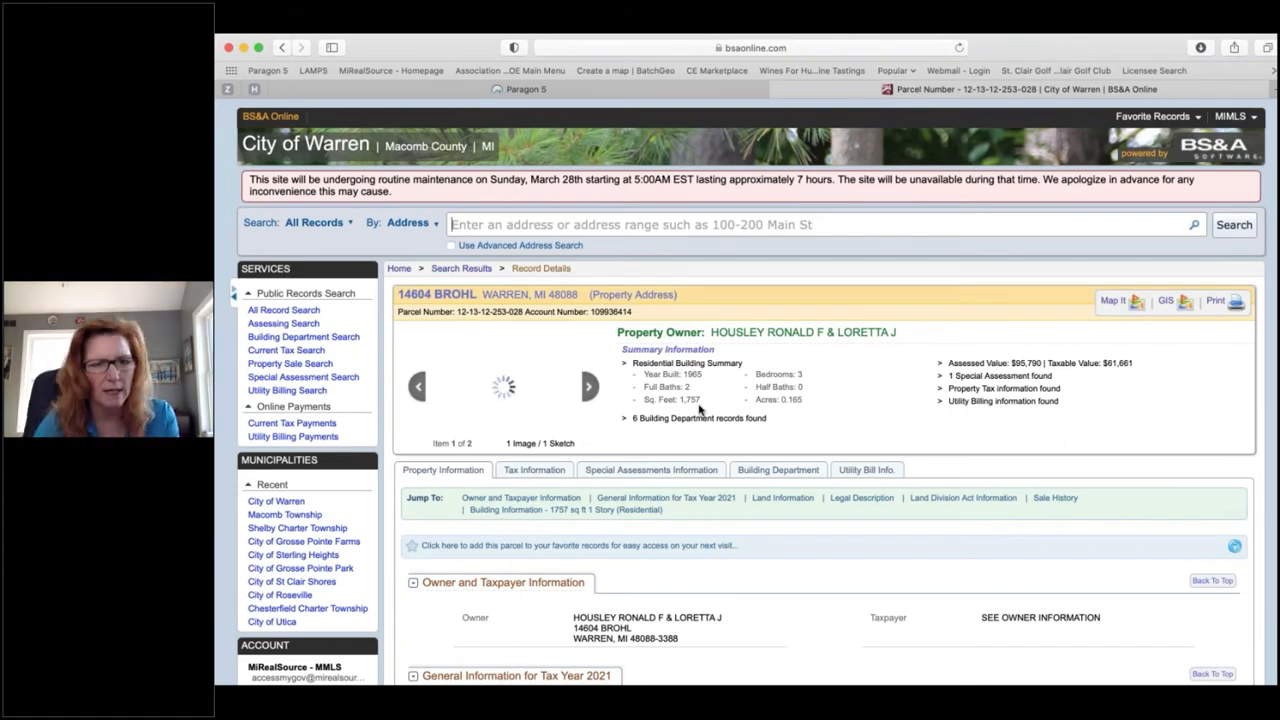
{"action": "scroll", "coordinate": [748, 400], "scroll_direction": "down", "scroll_amount": 3}
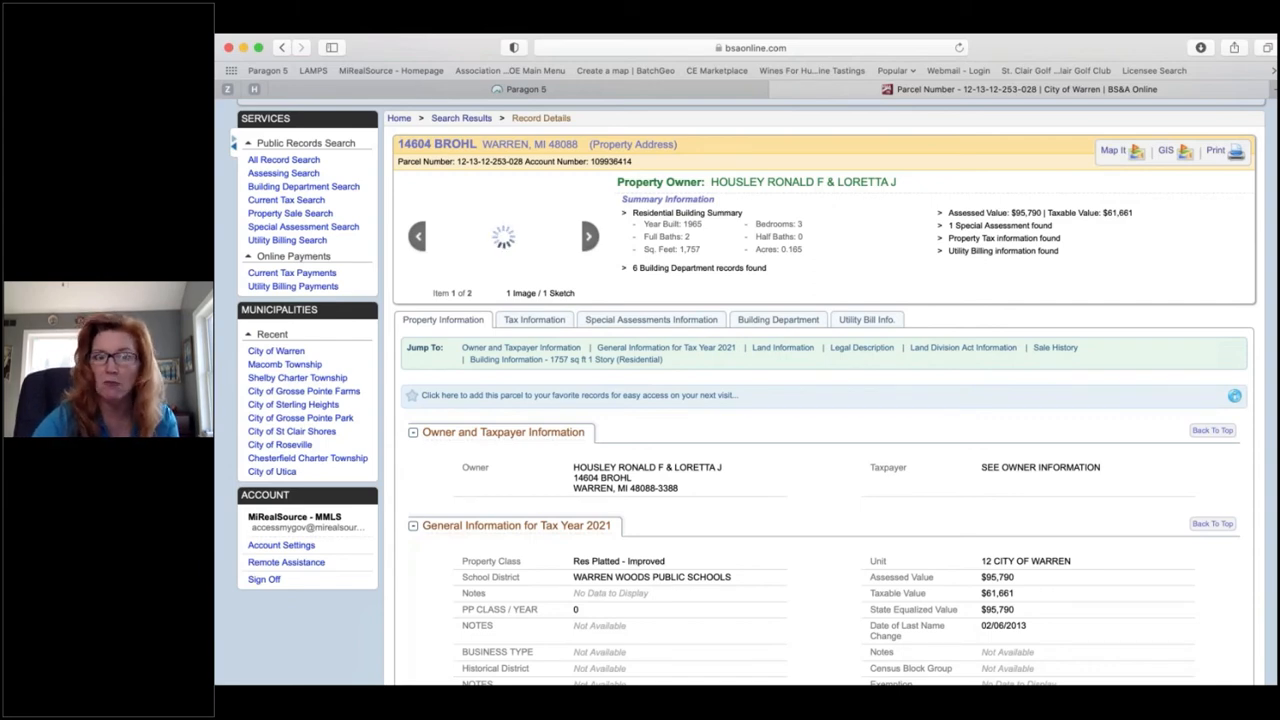
{"action": "scroll", "coordinate": [750, 390], "scroll_direction": "down", "scroll_amount": 2}
{"action": "scroll", "coordinate": [500, 340], "scroll_direction": "down", "scroll_amount": 1}
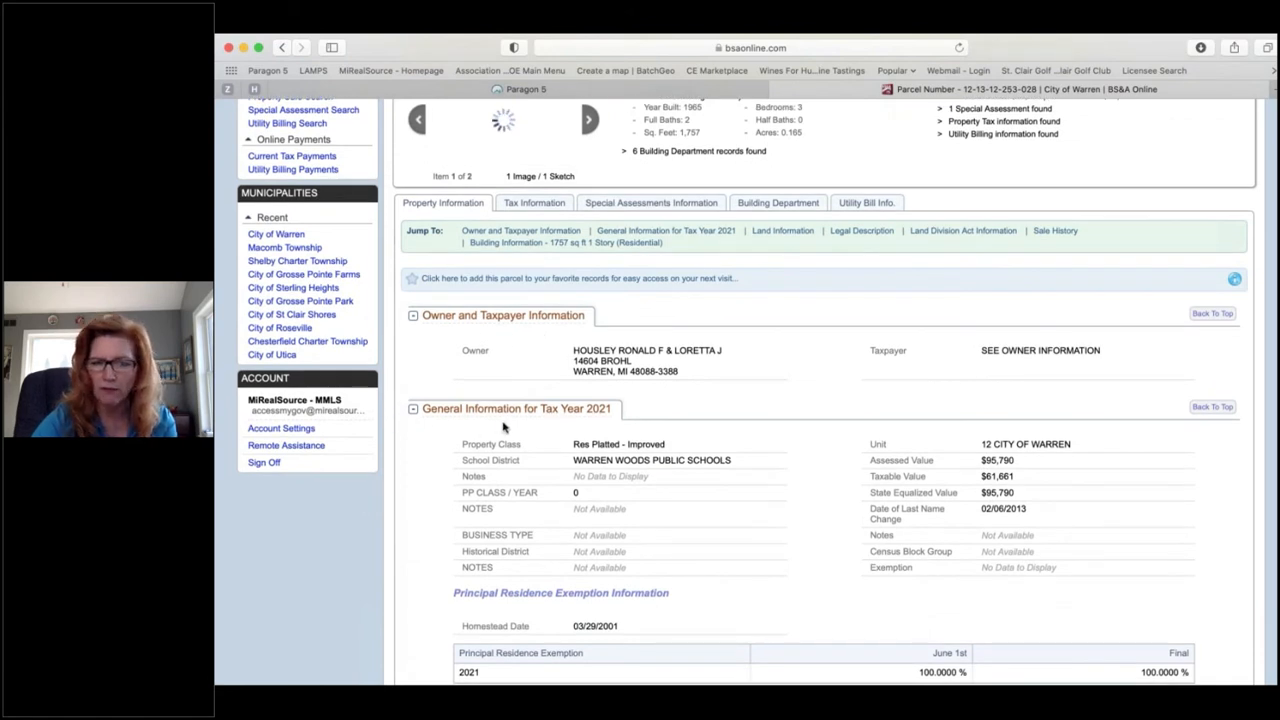
{"action": "scroll", "coordinate": [495, 427], "scroll_direction": "down", "scroll_amount": 3}
{"action": "scroll", "coordinate": [503, 427], "scroll_direction": "down", "scroll_amount": 1}
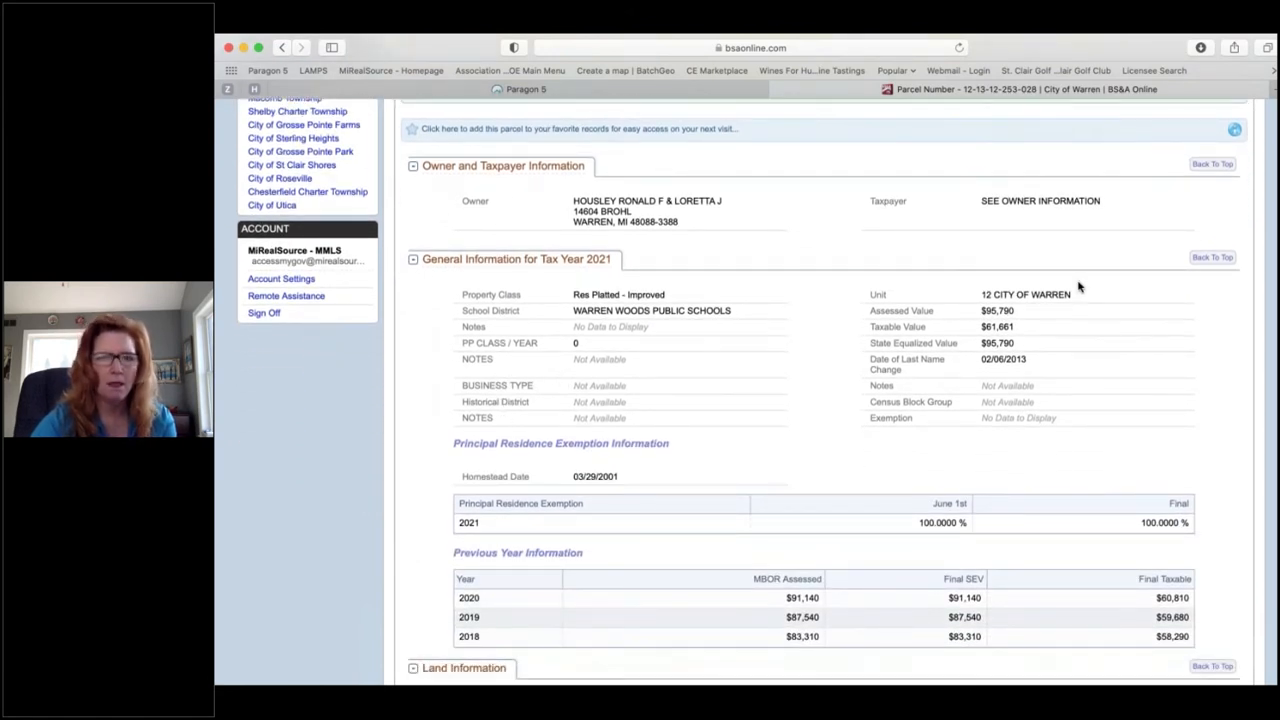
{"action": "scroll", "coordinate": [1026, 323], "scroll_direction": "down", "scroll_amount": 9}
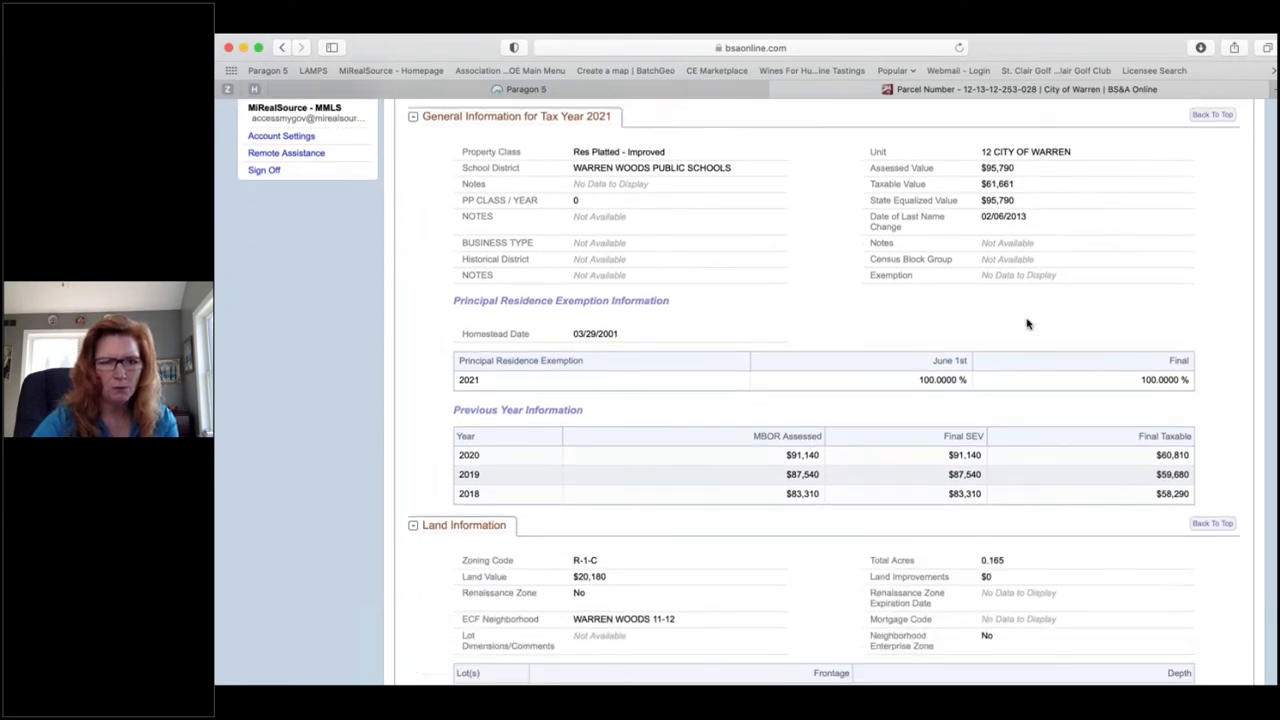
{"action": "scroll", "coordinate": [1026, 323], "scroll_direction": "down", "scroll_amount": 1}
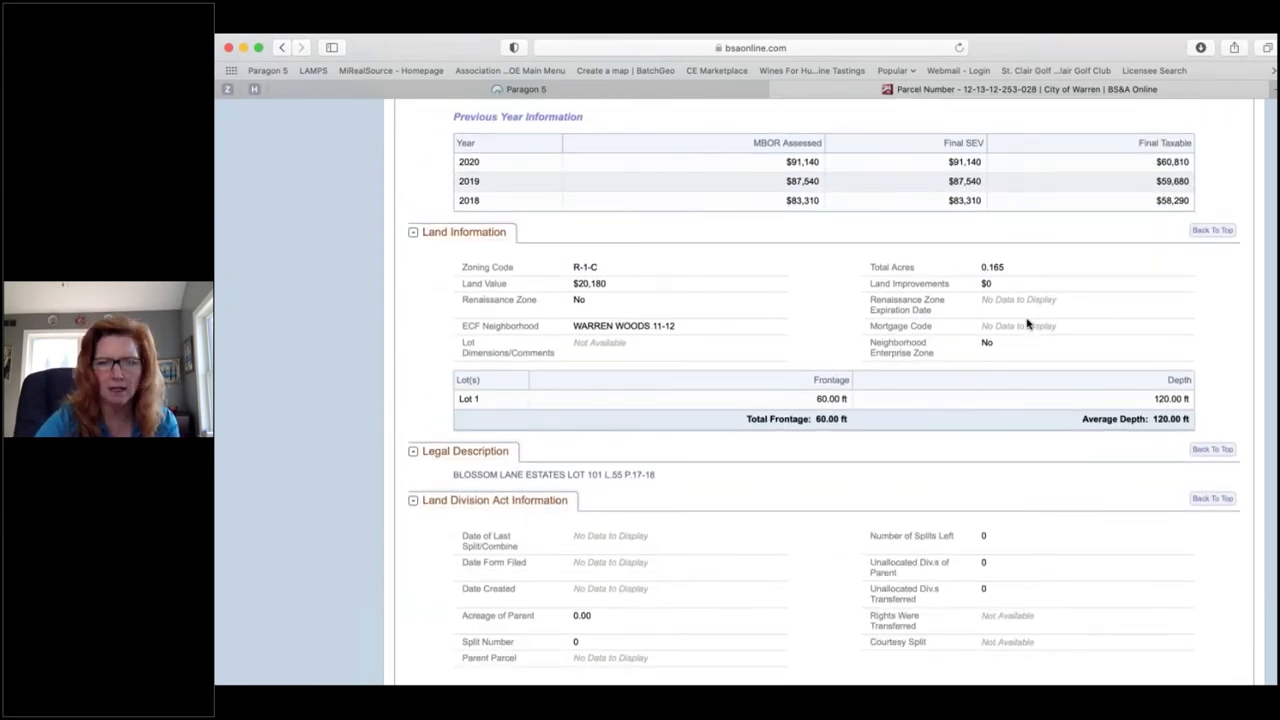
{"action": "scroll", "coordinate": [1100, 325], "scroll_direction": "down", "scroll_amount": 2}
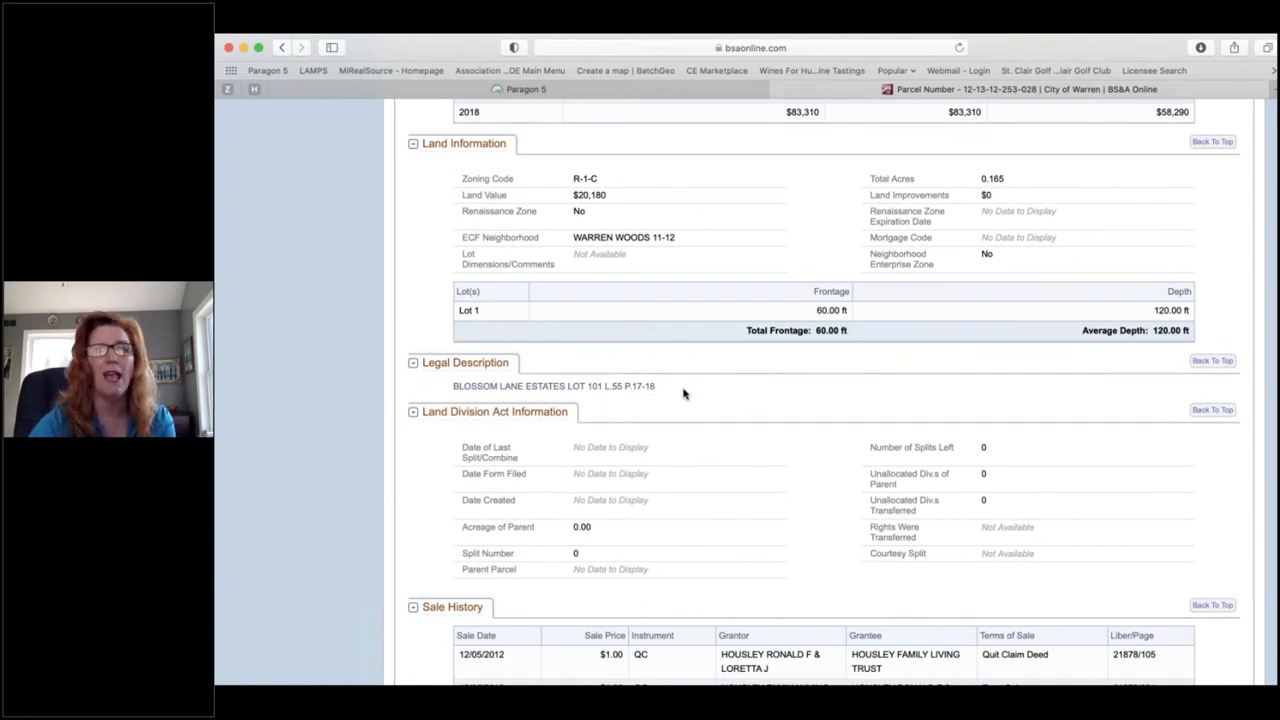
{"action": "scroll", "coordinate": [684, 393], "scroll_direction": "down", "scroll_amount": 7}
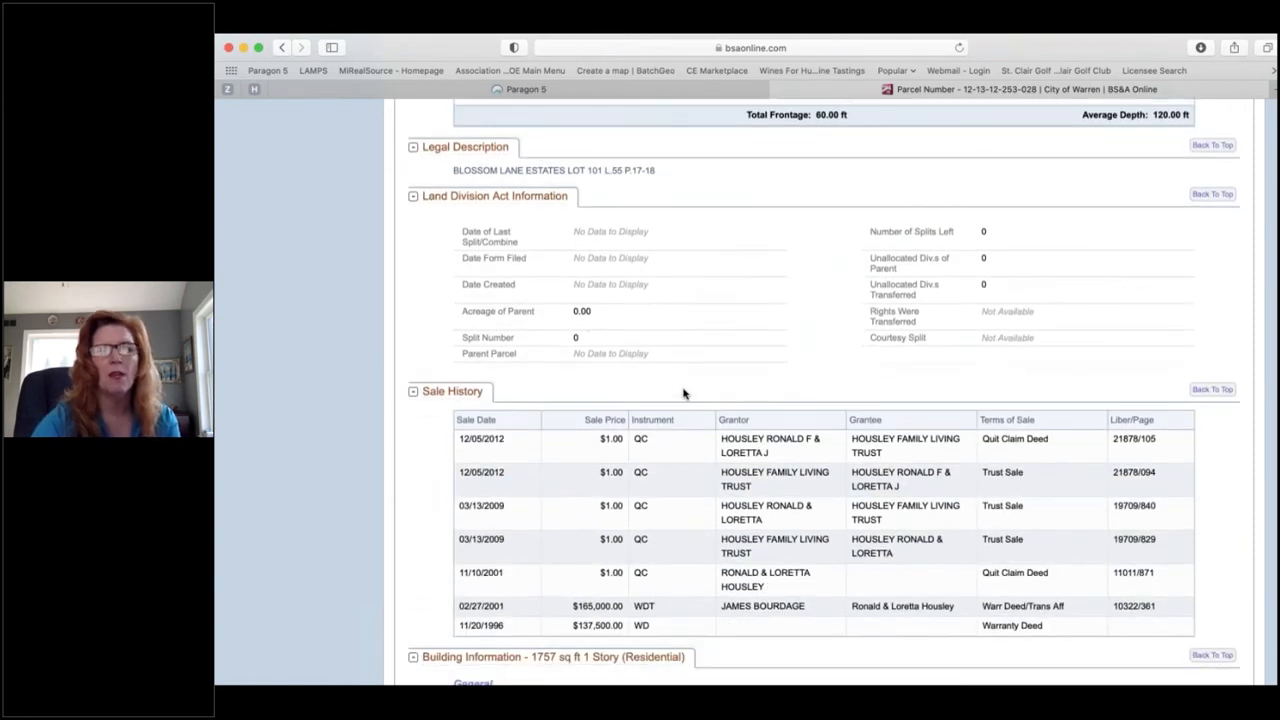
{"action": "scroll", "coordinate": [684, 393], "scroll_direction": "down", "scroll_amount": 1}
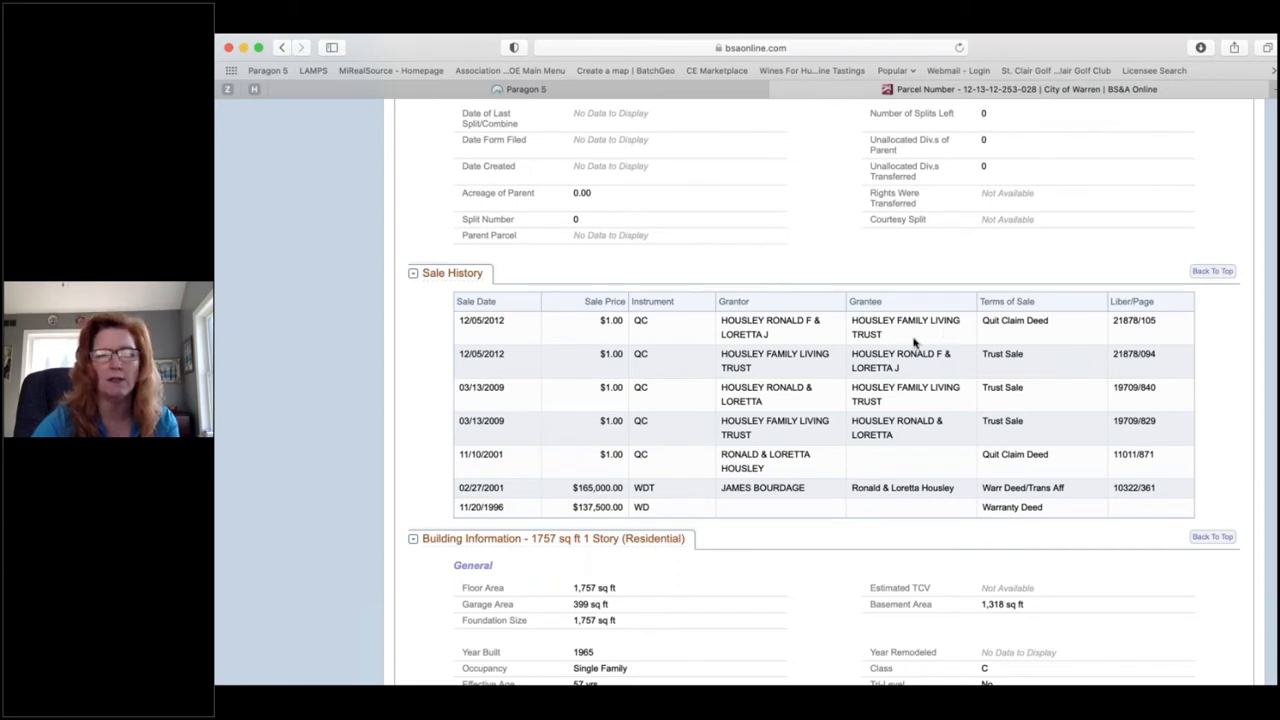
{"action": "scroll", "coordinate": [913, 343], "scroll_direction": "down", "scroll_amount": 3}
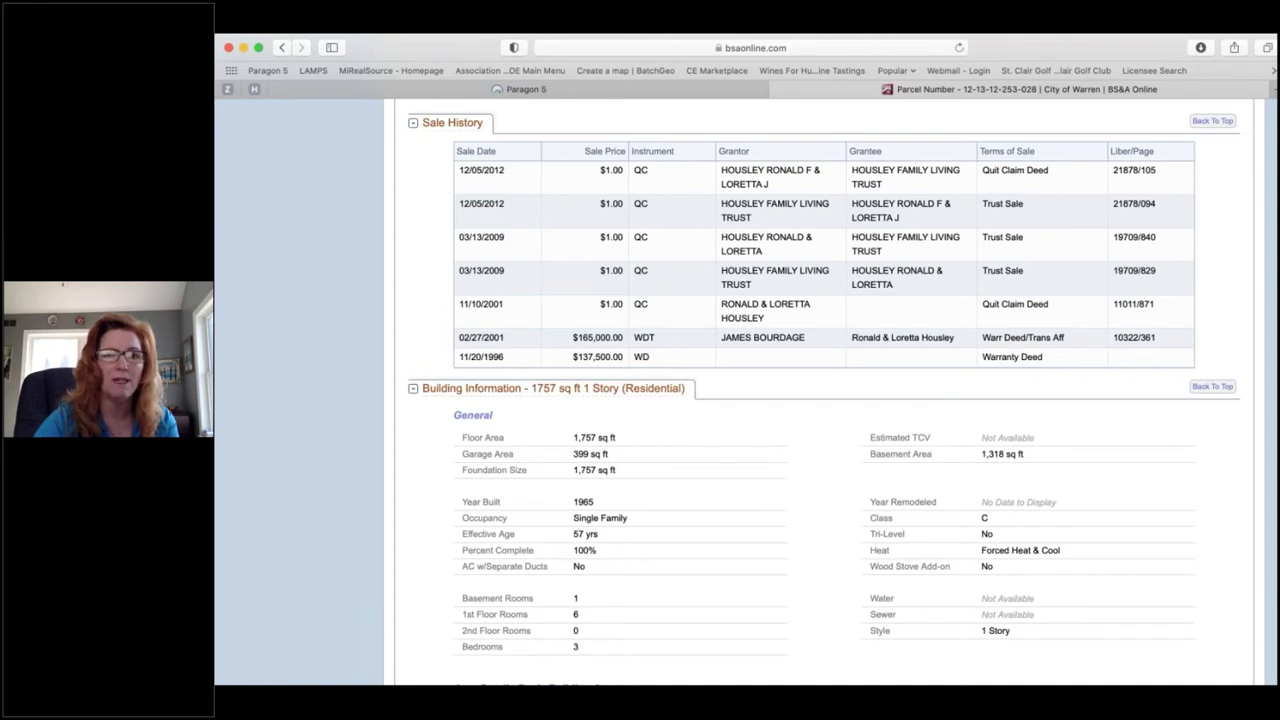
{"action": "scroll", "coordinate": [824, 393], "scroll_direction": "down", "scroll_amount": 3}
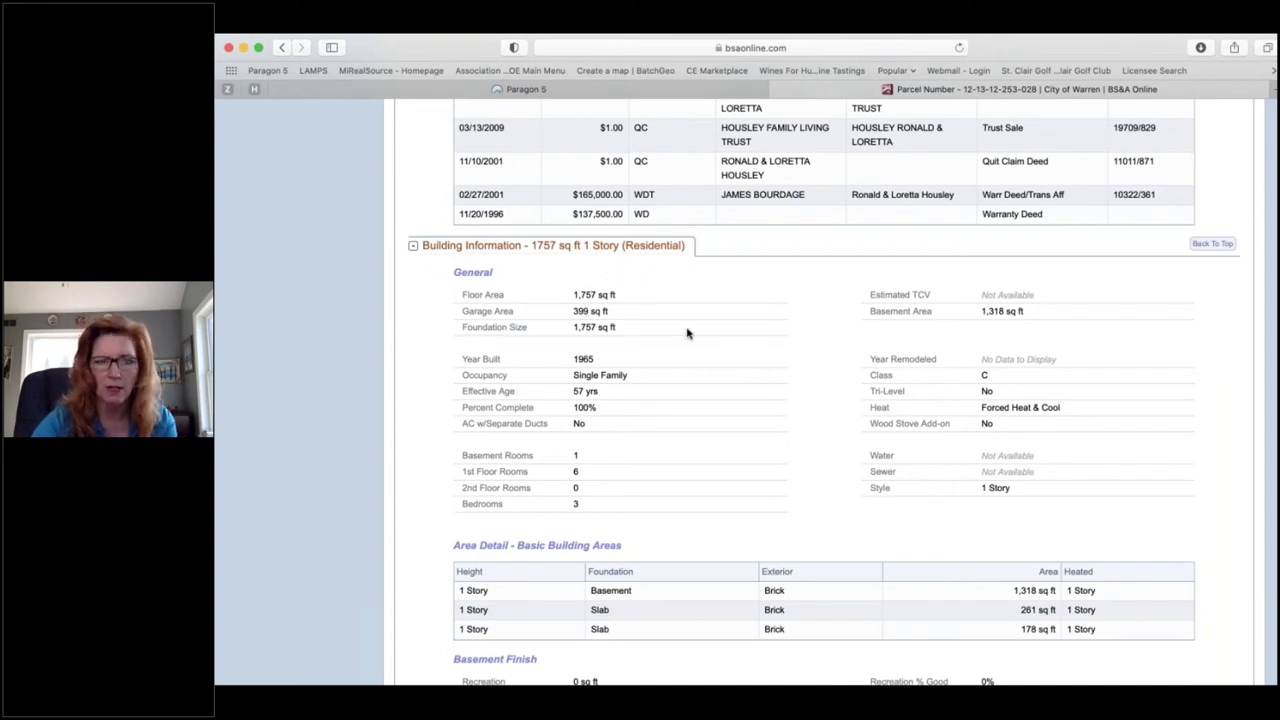
{"action": "scroll", "coordinate": [665, 357], "scroll_direction": "down", "scroll_amount": 1}
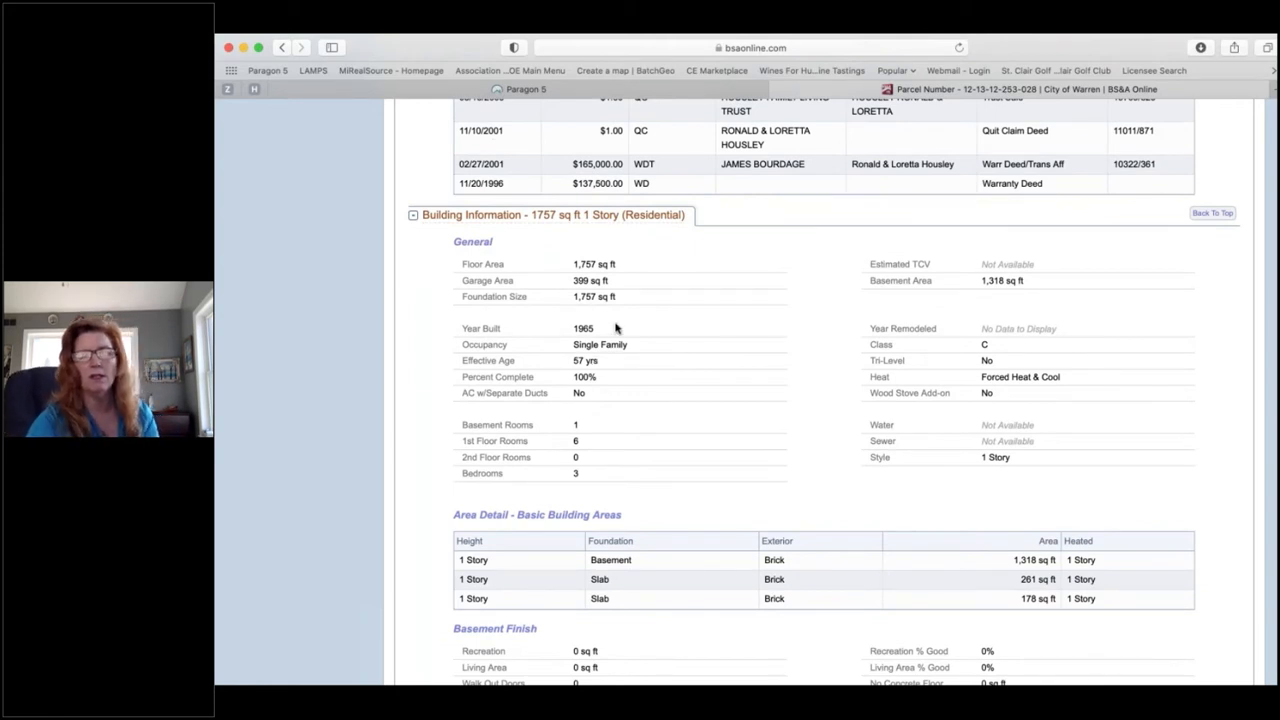
{"action": "scroll", "coordinate": [615, 328], "scroll_direction": "down", "scroll_amount": 5}
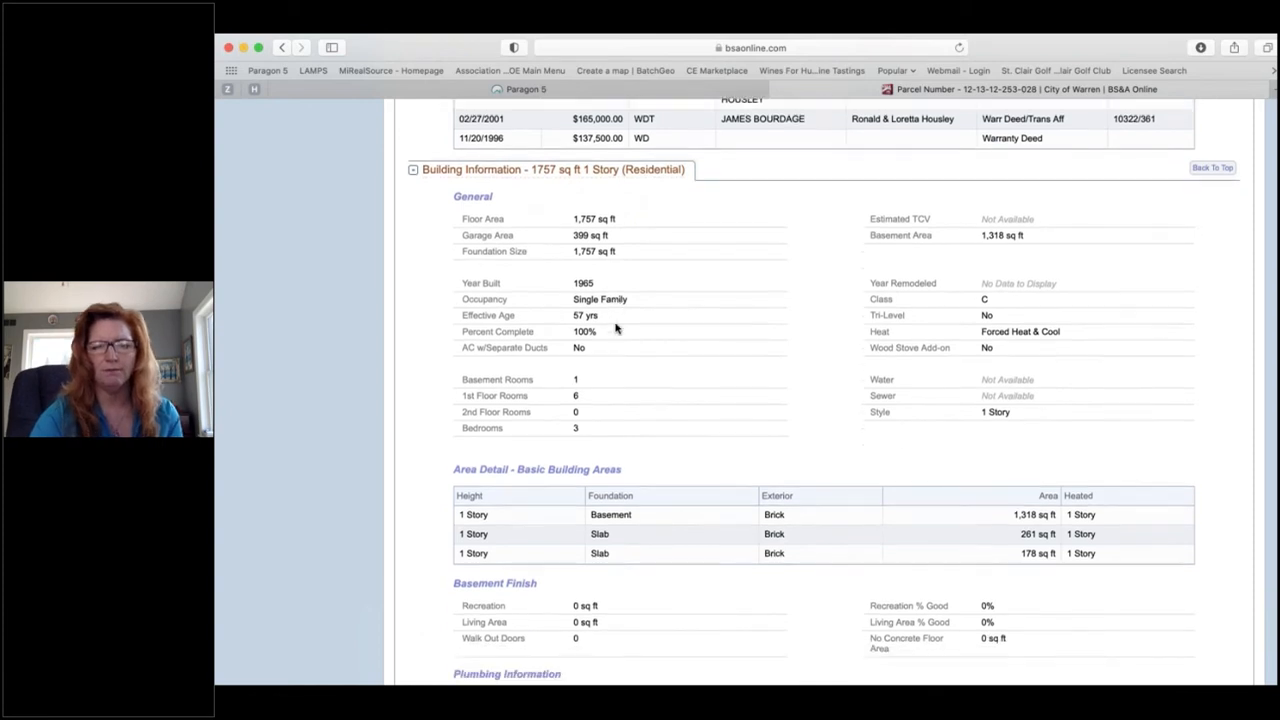
{"action": "scroll", "coordinate": [615, 328], "scroll_direction": "down", "scroll_amount": 1}
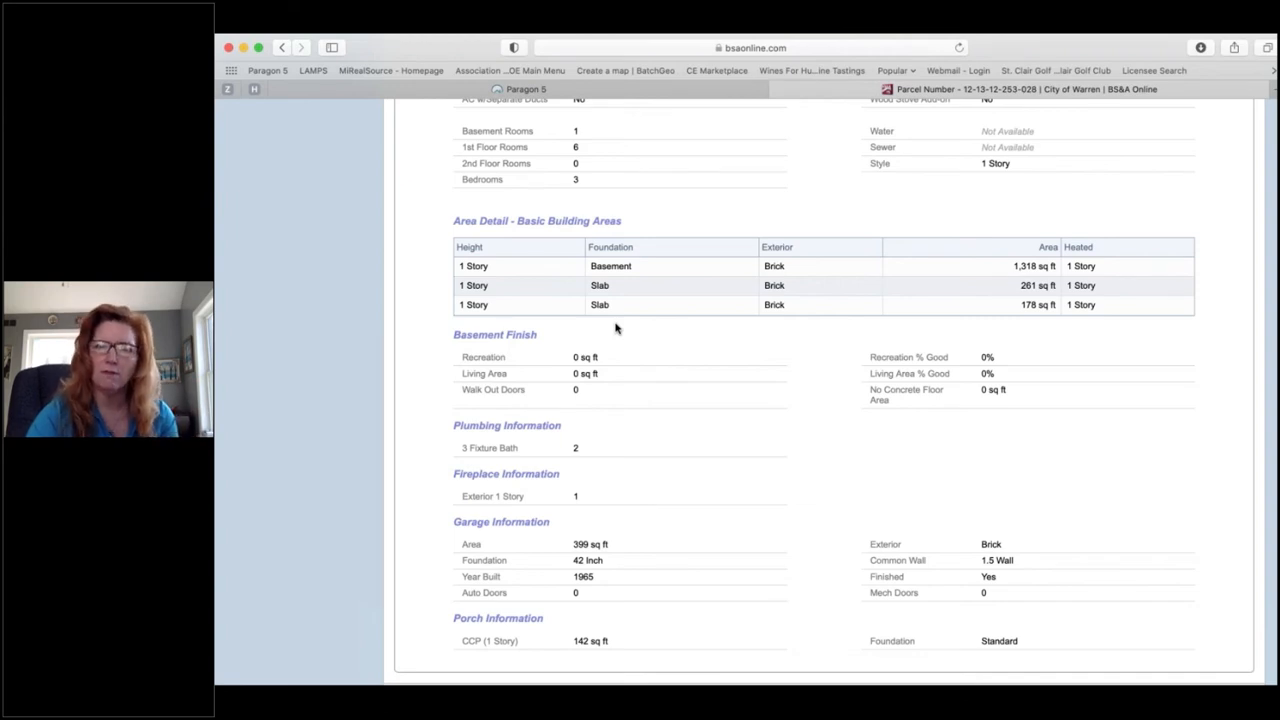
{"action": "scroll", "coordinate": [615, 328], "scroll_direction": "down", "scroll_amount": 2}
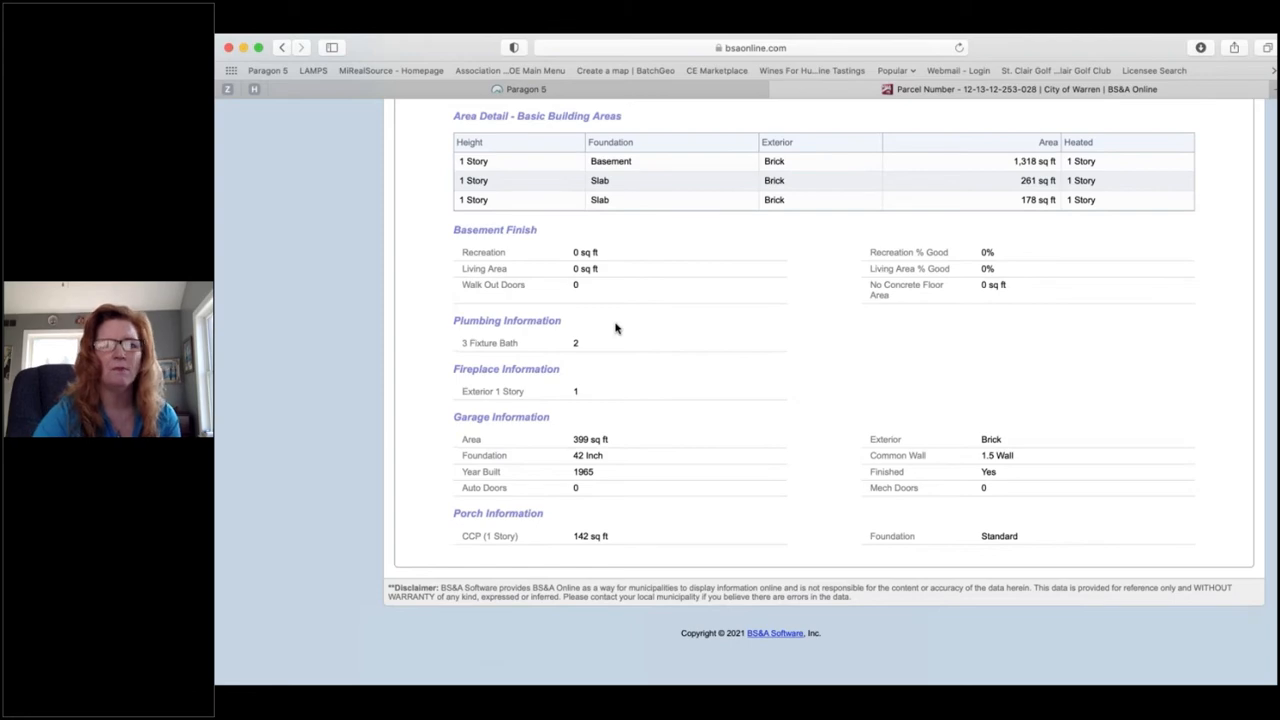
{"action": "scroll", "coordinate": [615, 328], "scroll_direction": "up", "scroll_amount": 15}
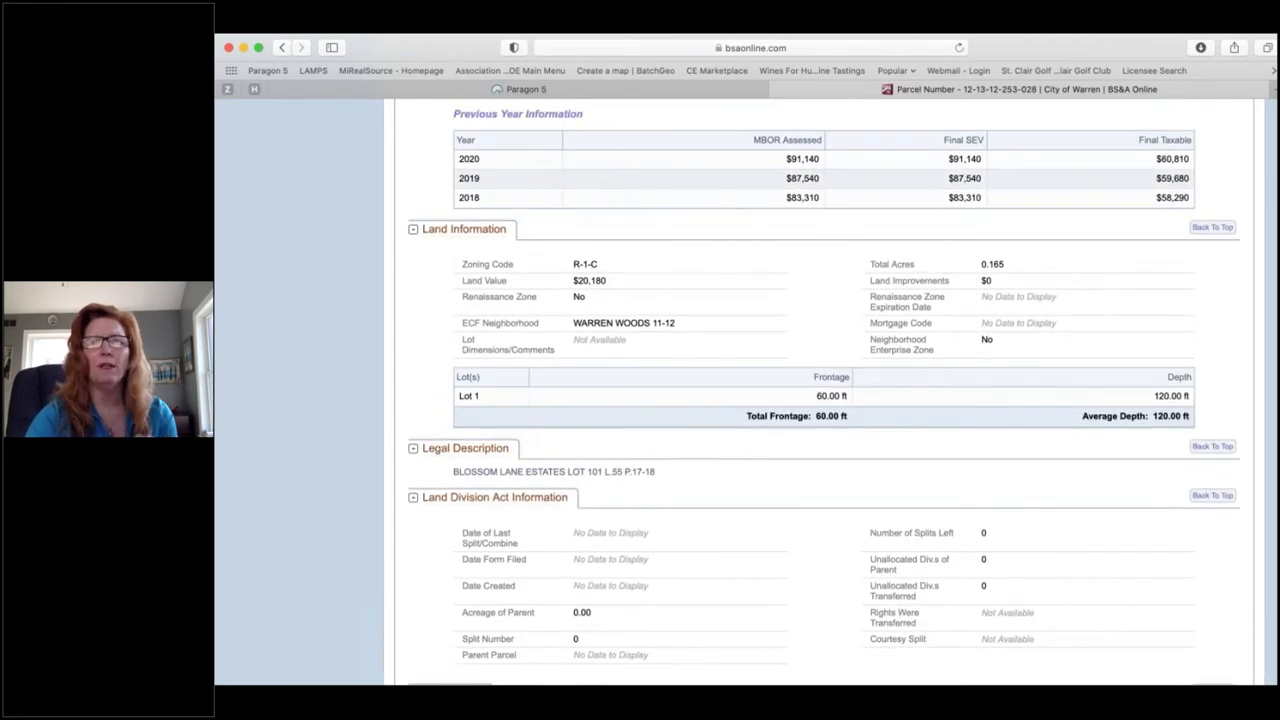
{"action": "scroll", "coordinate": [505, 392], "scroll_direction": "up", "scroll_amount": 15}
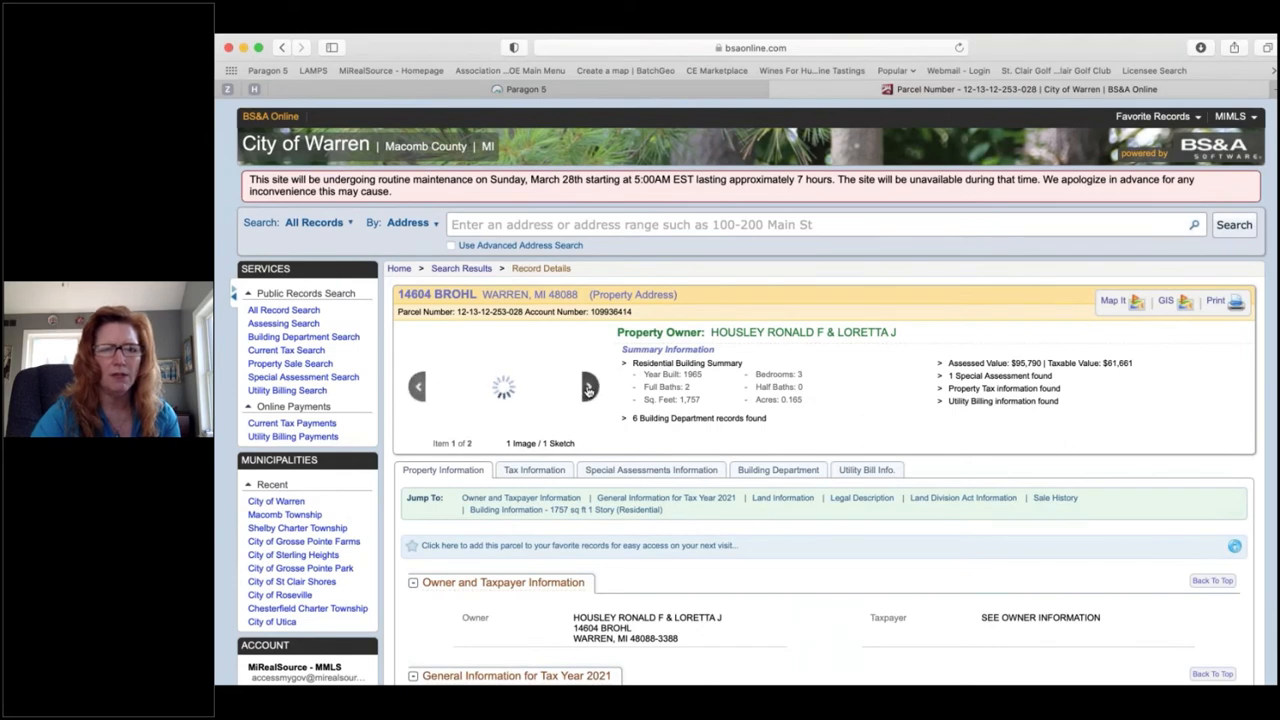
{"action": "key", "text": "super+["}
{"action": "scroll", "coordinate": [628, 474], "scroll_direction": "down", "scroll_amount": 1}
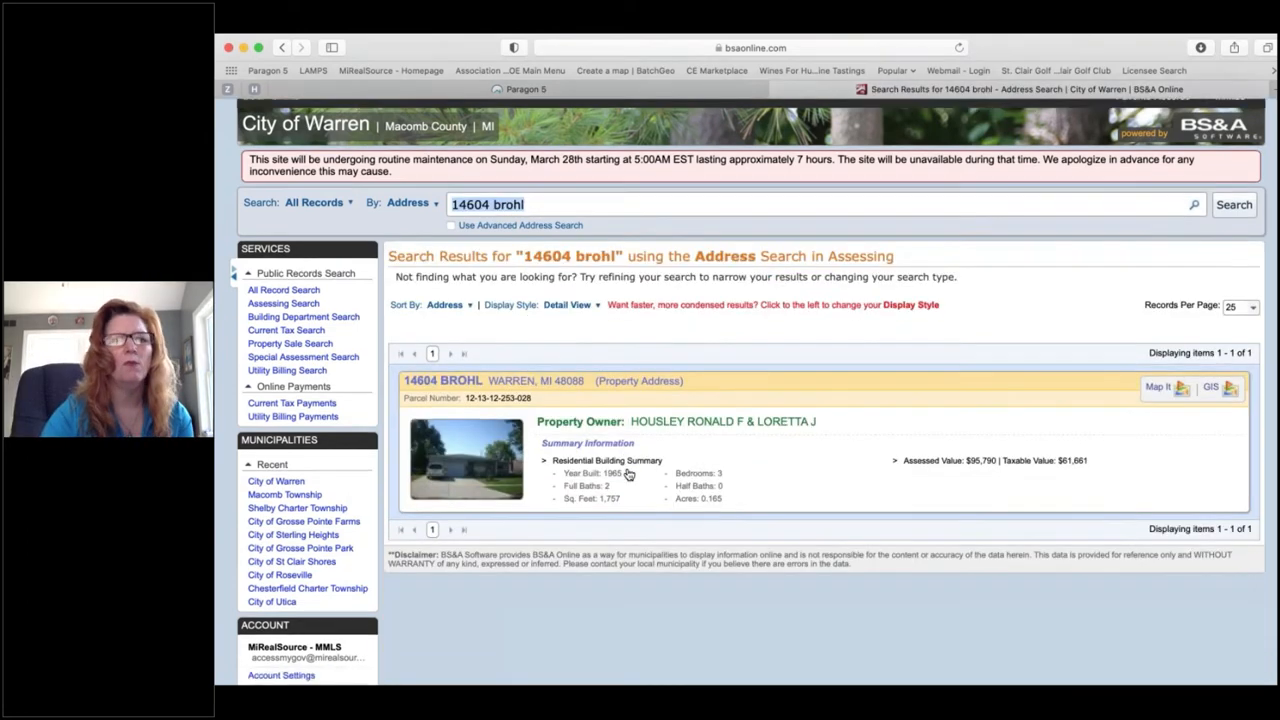
{"action": "scroll", "coordinate": [628, 474], "scroll_direction": "down", "scroll_amount": 2}
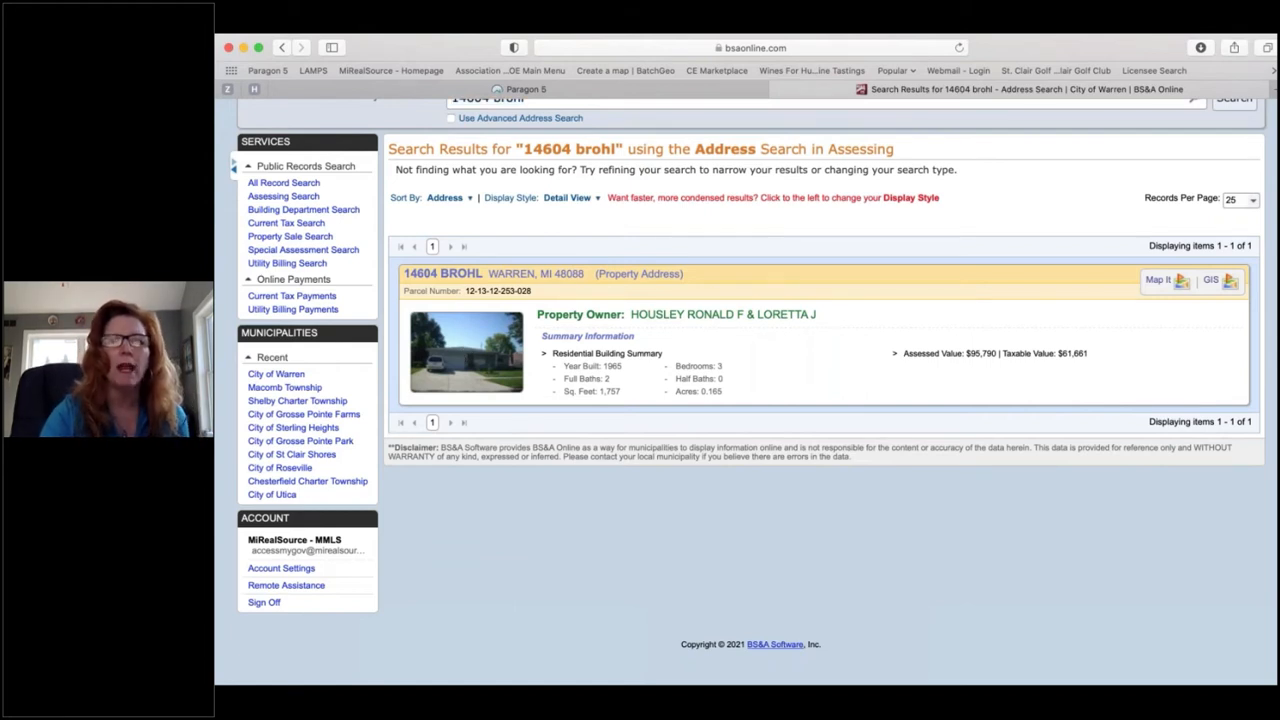
{"action": "left_click", "coordinate": [453, 340]}
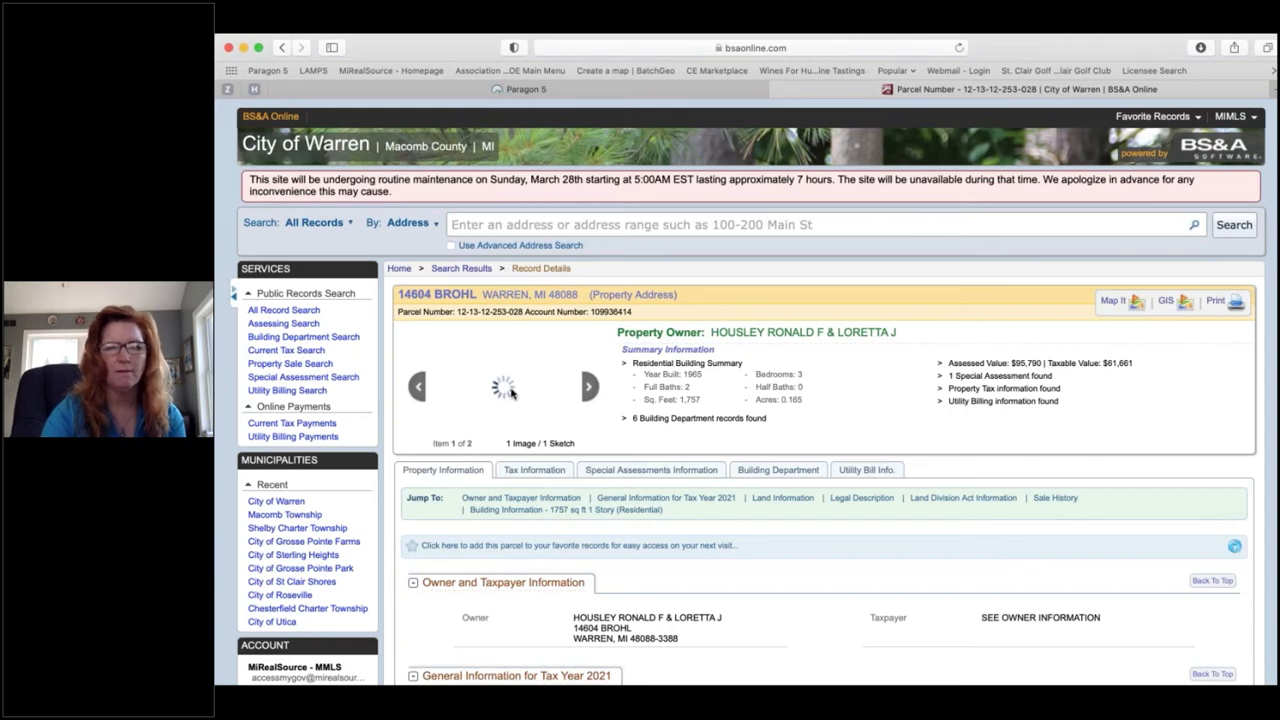
{"action": "scroll", "coordinate": [510, 392], "scroll_direction": "down", "scroll_amount": 1}
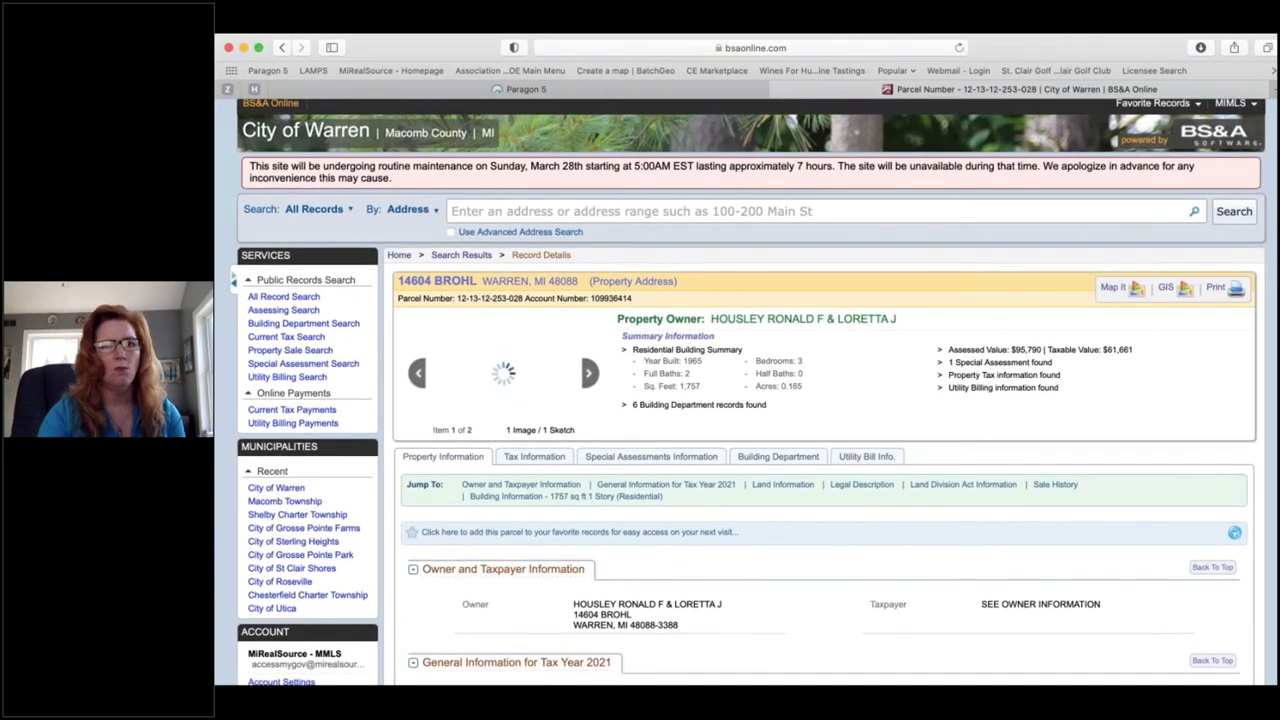
{"action": "left_click", "coordinate": [670, 97]}
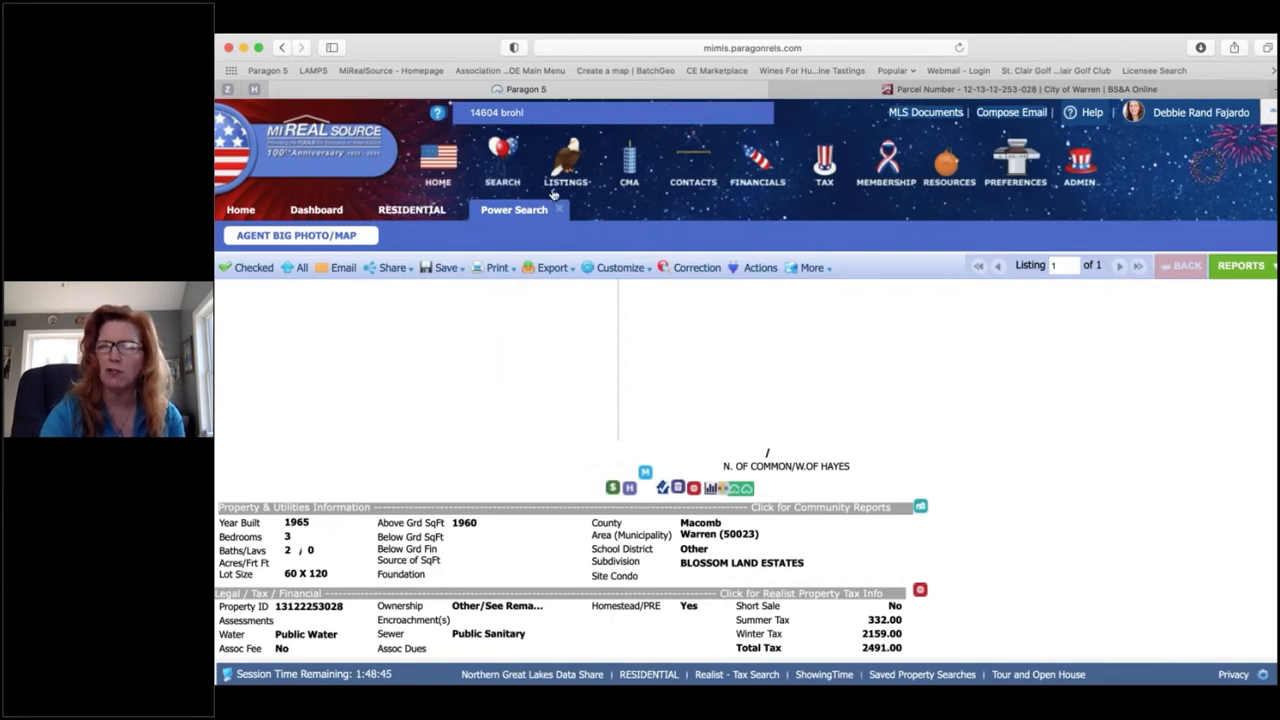
Step: Return to the residential results spreadsheet and check the pending listing as a comparable
{"action": "left_click", "coordinate": [416, 211]}
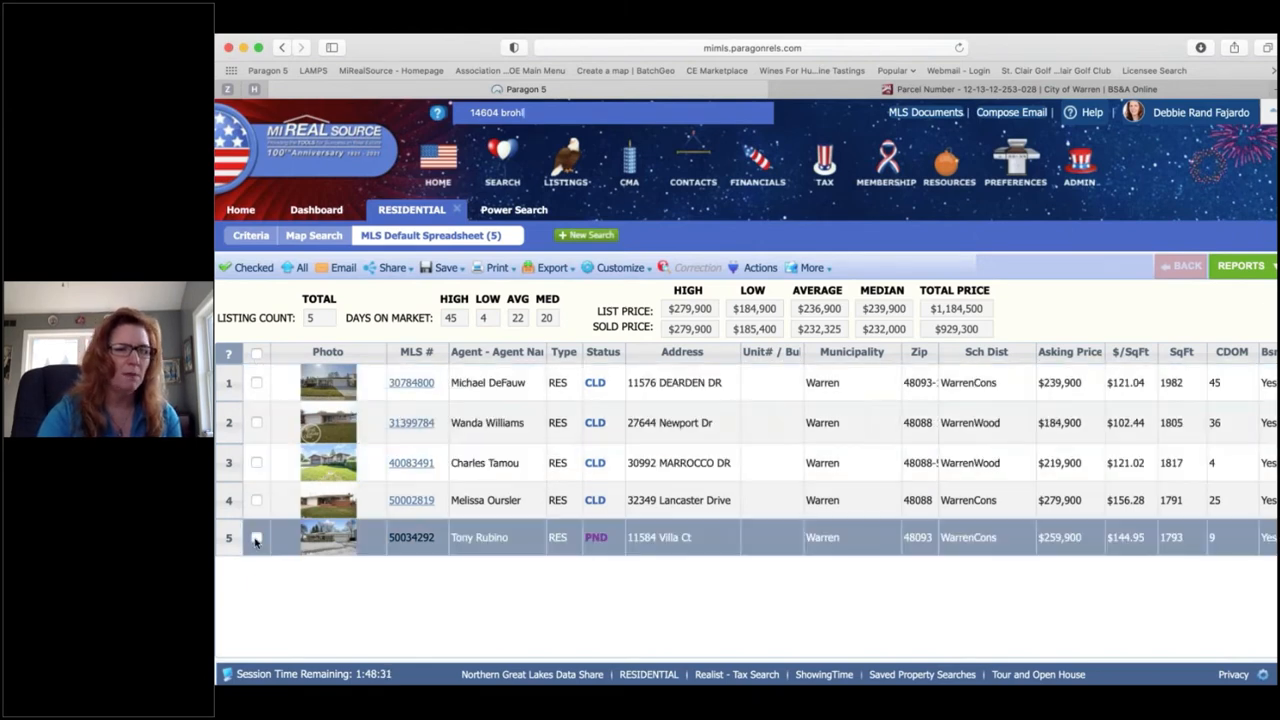
{"action": "left_click", "coordinate": [256, 537]}
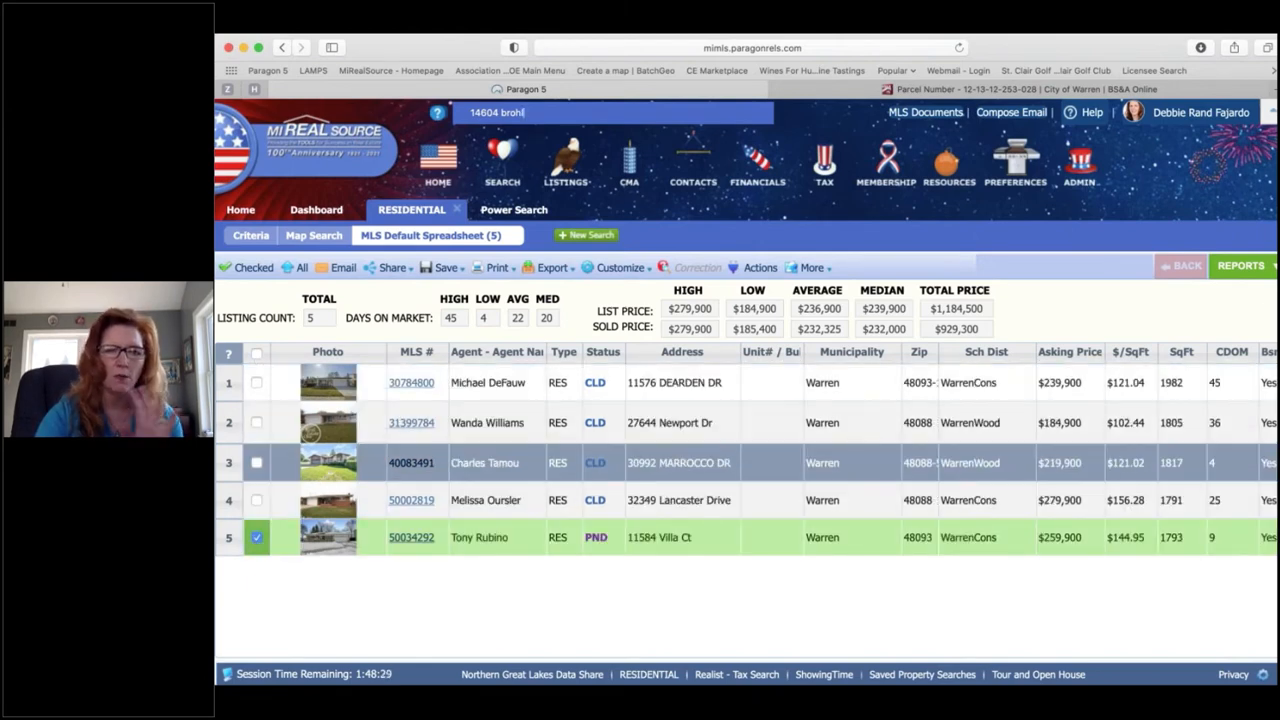
{"action": "scroll", "coordinate": [746, 462], "scroll_direction": "right", "scroll_amount": 10}
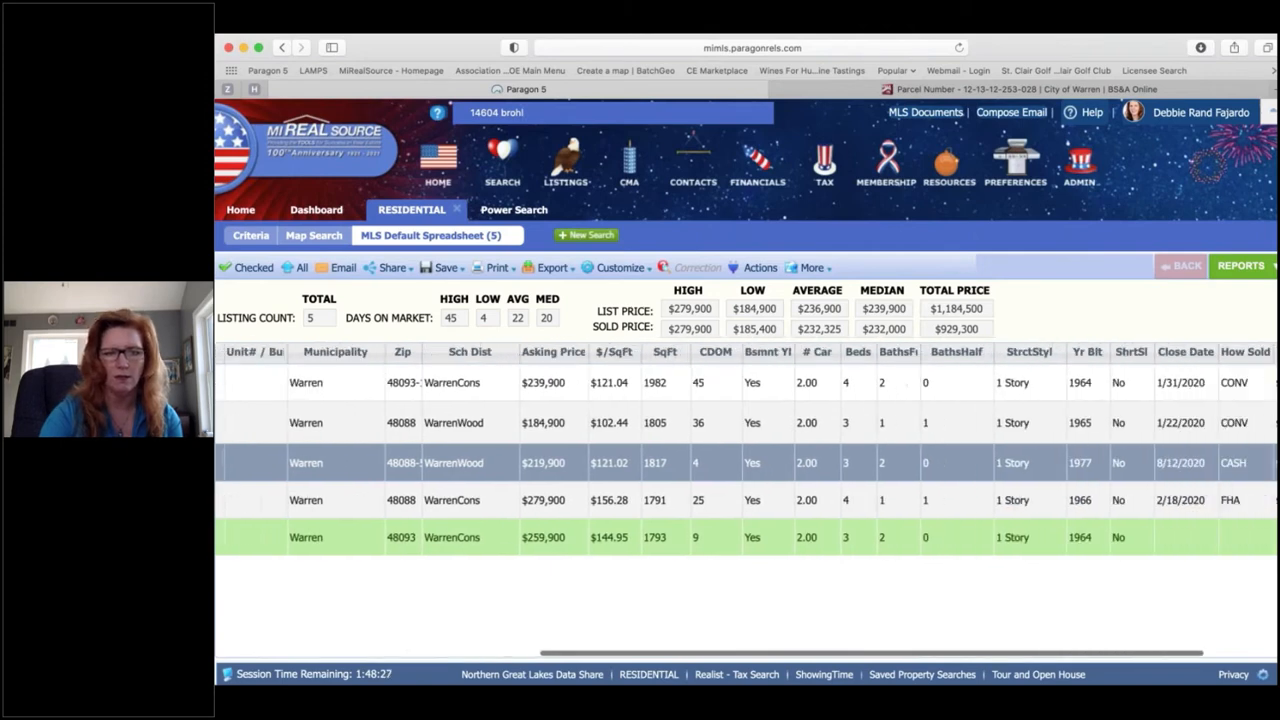
{"action": "scroll", "coordinate": [746, 462], "scroll_direction": "right", "scroll_amount": 2}
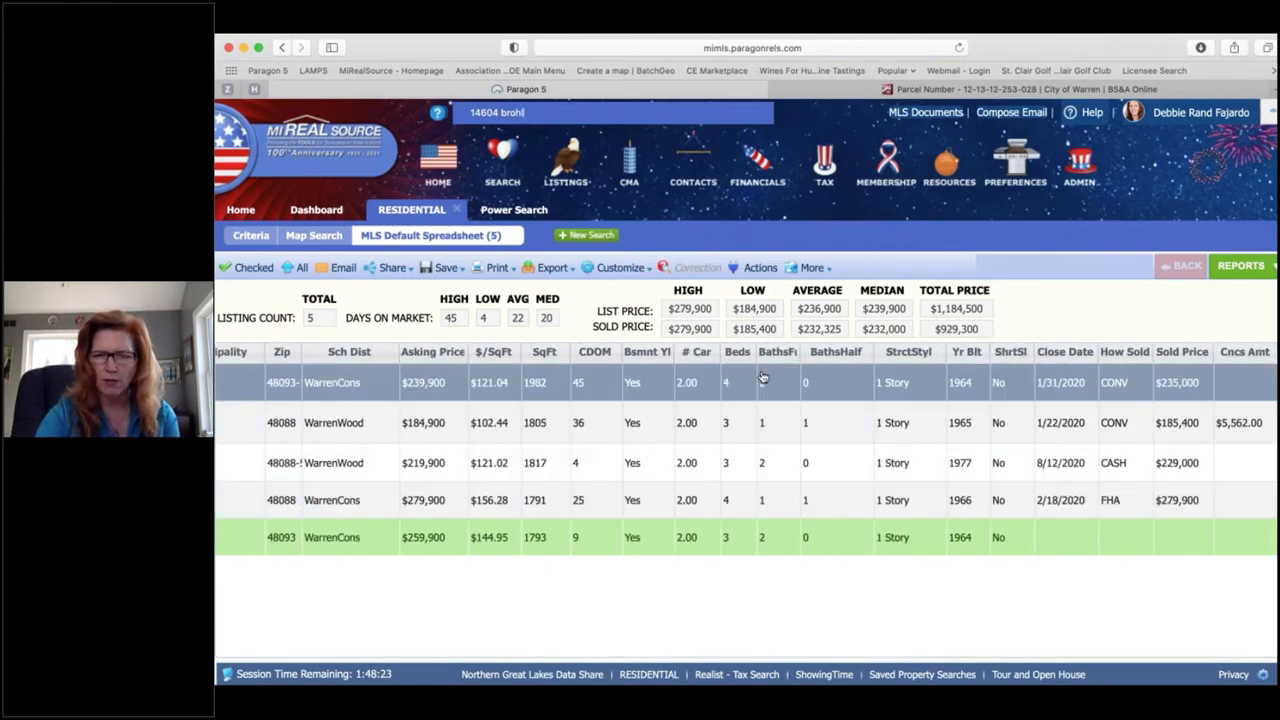
{"action": "scroll", "coordinate": [550, 380], "scroll_direction": "left", "scroll_amount": 2}
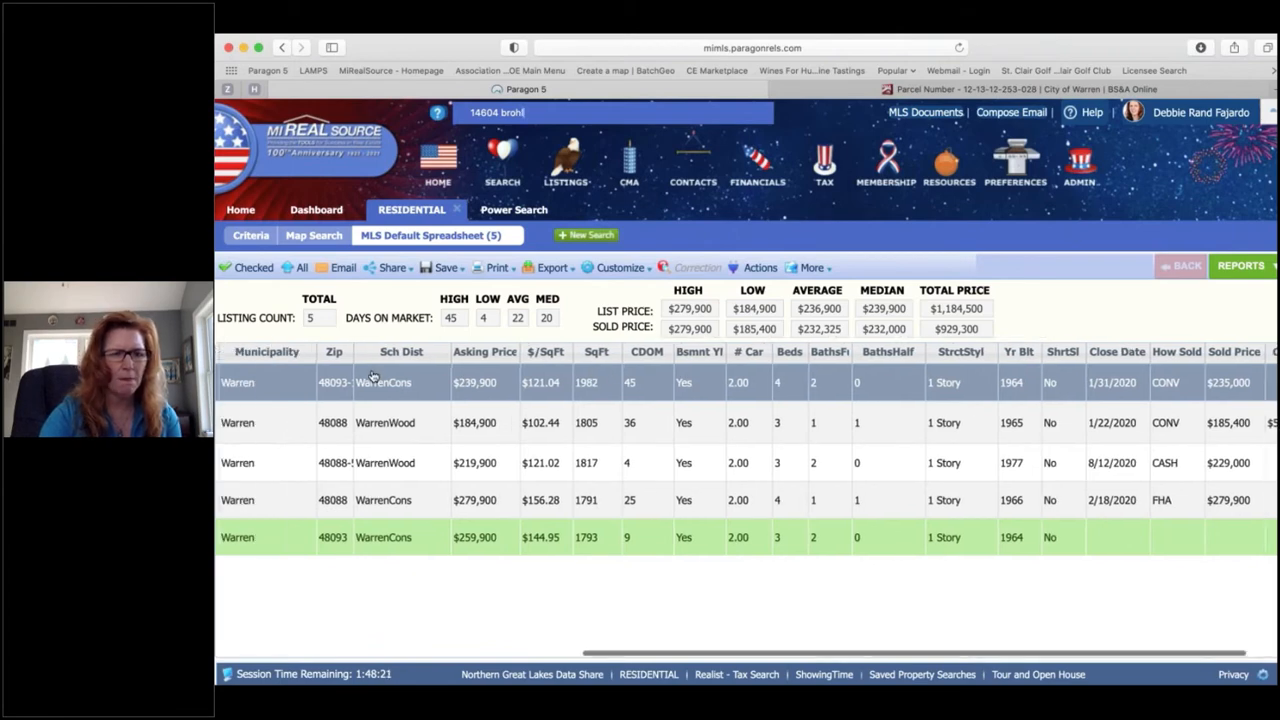
{"action": "scroll", "coordinate": [389, 352], "scroll_direction": "left", "scroll_amount": 1}
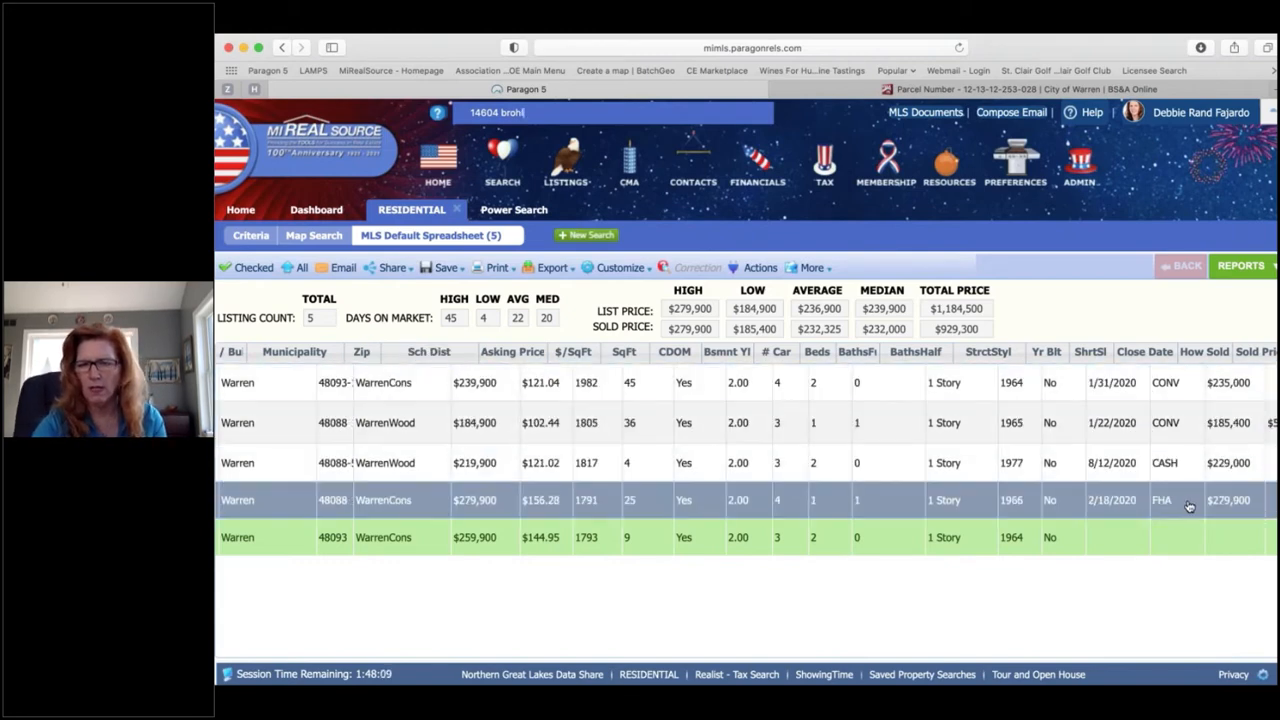
{"action": "scroll", "coordinate": [1152, 438], "scroll_direction": "left", "scroll_amount": 2}
{"action": "scroll", "coordinate": [1152, 438], "scroll_direction": "left", "scroll_amount": 10}
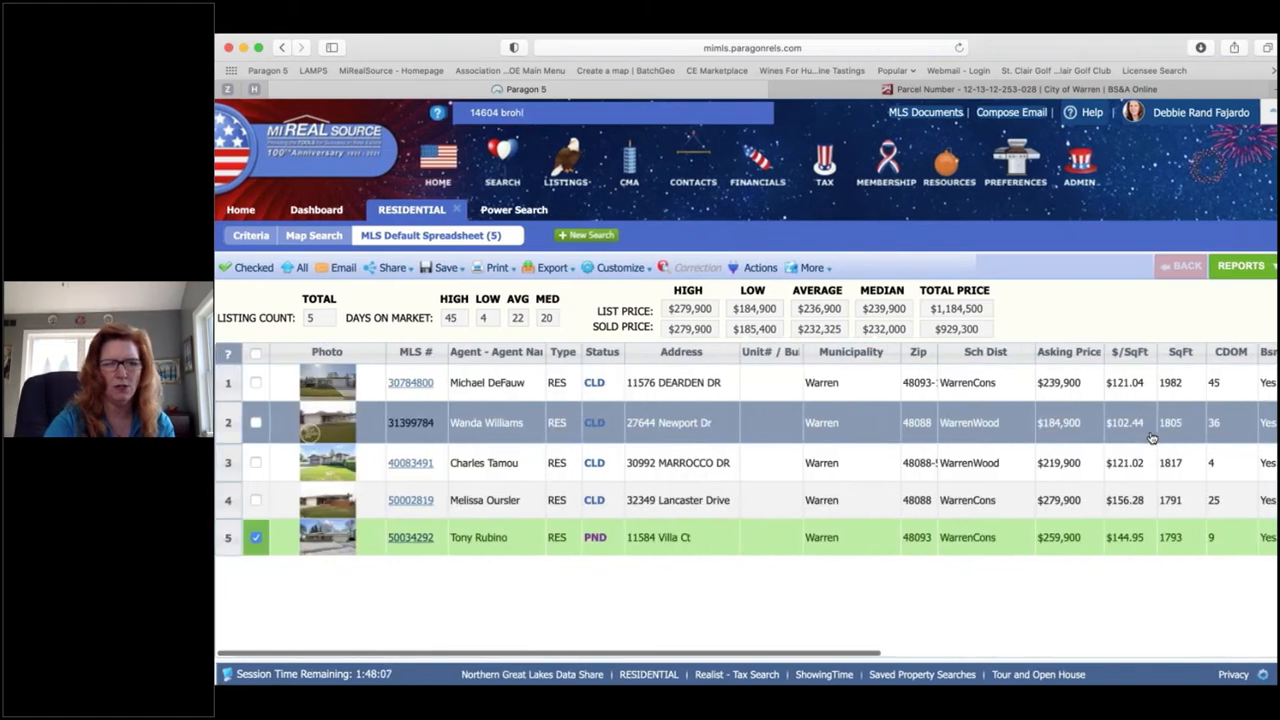
Step: Sort the listings by school district and check the fourth and fifth listings as comparables
{"action": "left_click", "coordinate": [990, 355]}
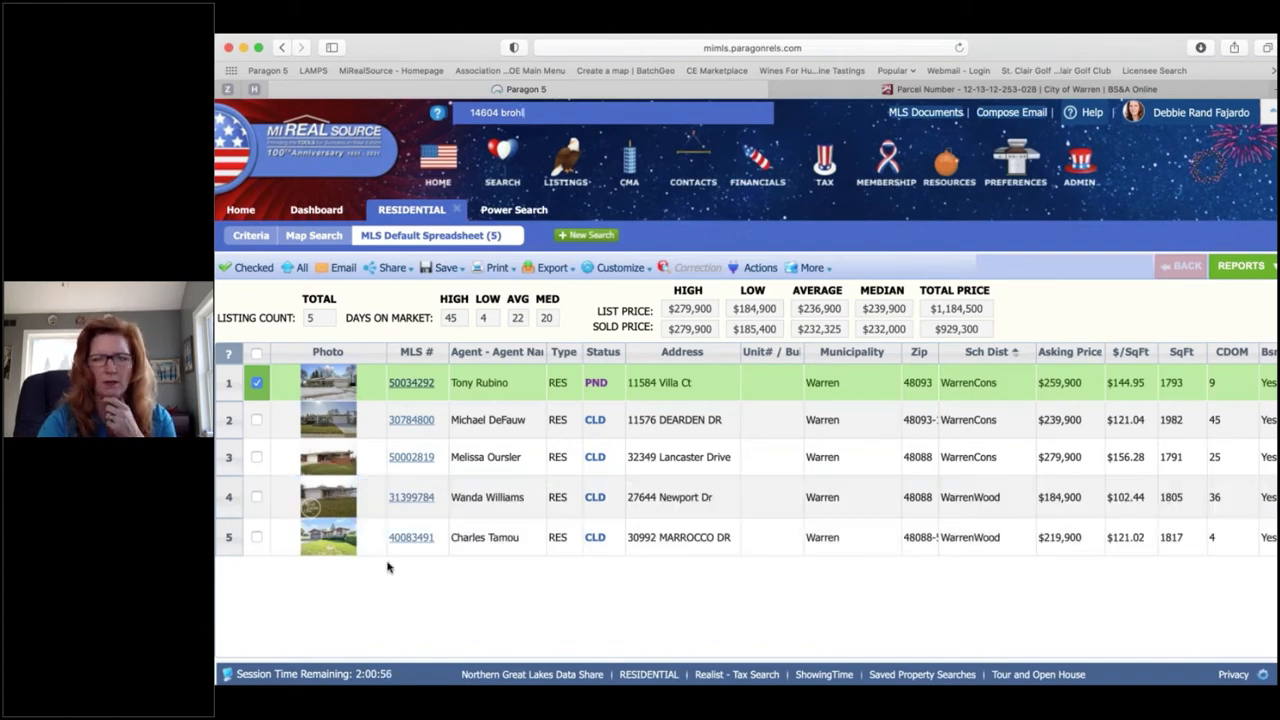
{"action": "left_click", "coordinate": [257, 497]}
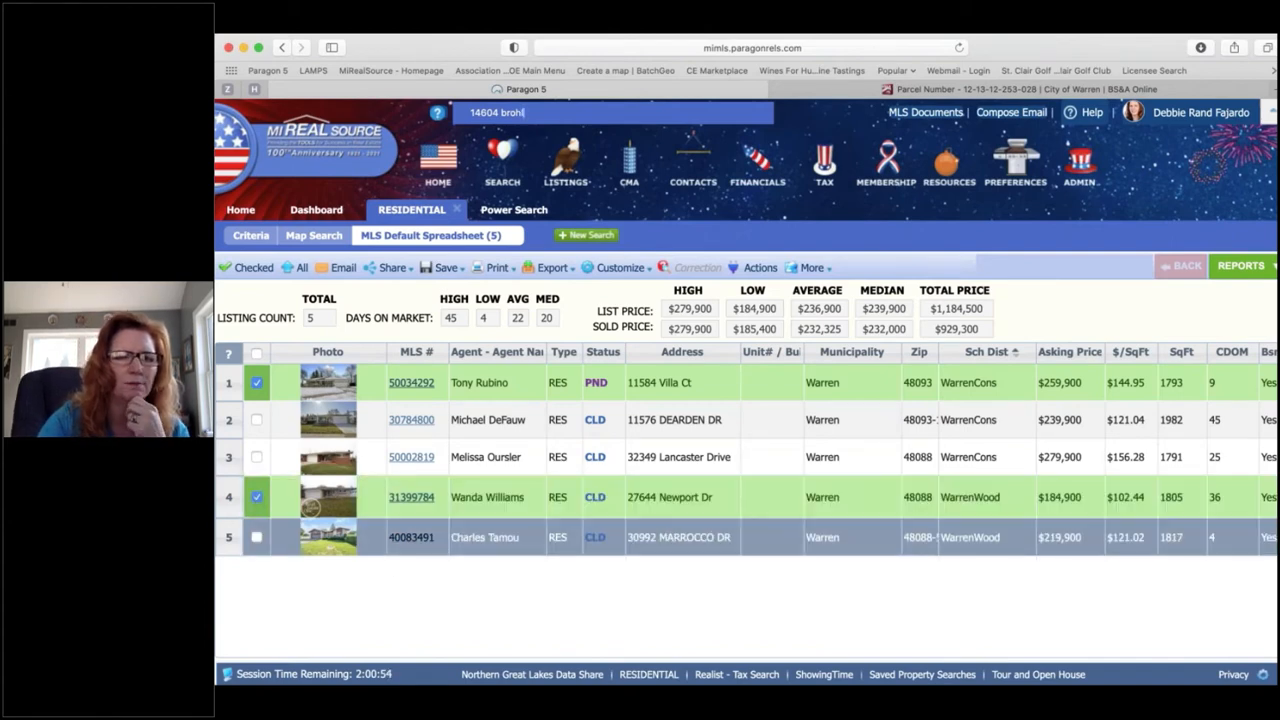
{"action": "left_click", "coordinate": [257, 537]}
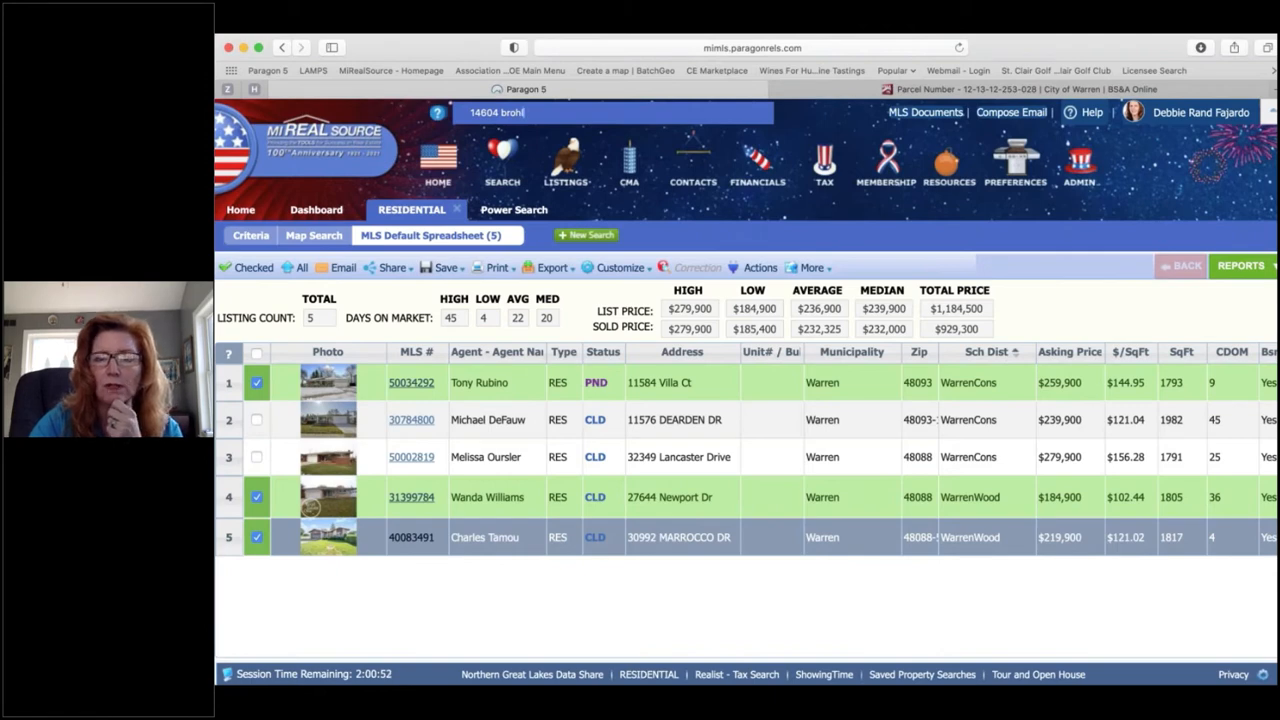
Step: Check the second listing as a comparable and open the pending listing's photo gallery
{"action": "scroll", "coordinate": [746, 450], "scroll_direction": "right", "scroll_amount": 3}
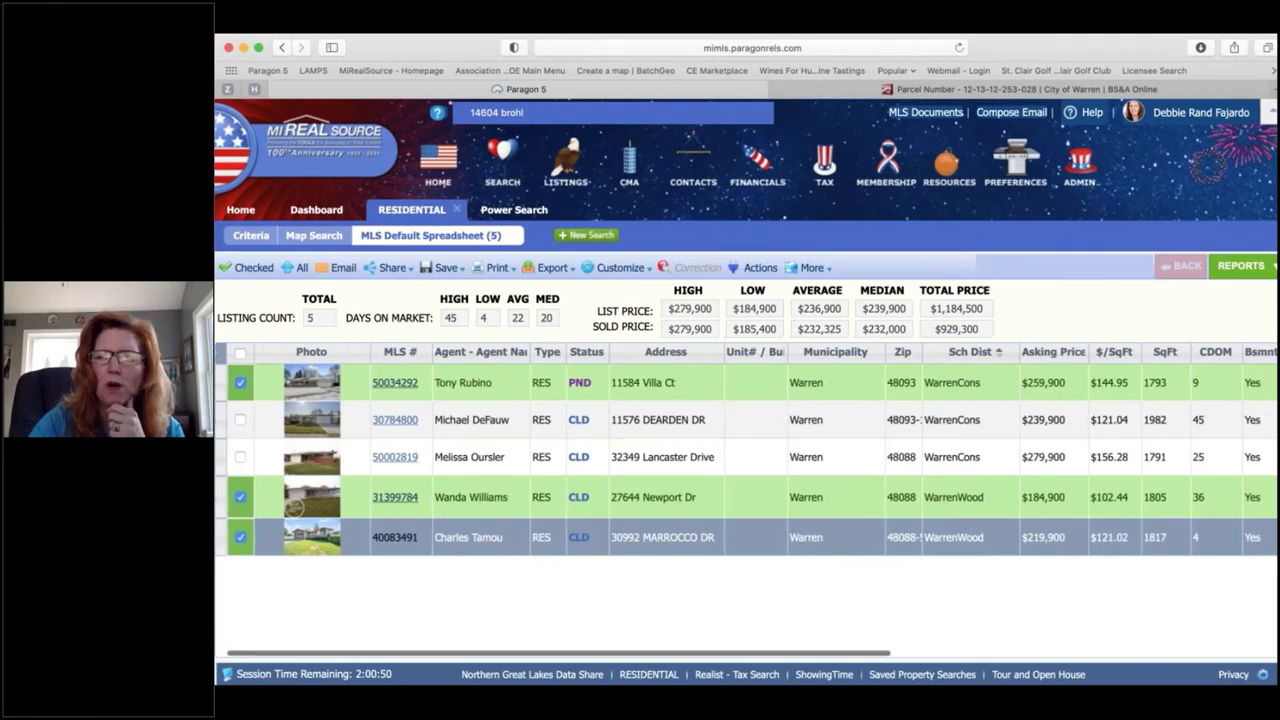
{"action": "scroll", "coordinate": [746, 460], "scroll_direction": "right", "scroll_amount": 10}
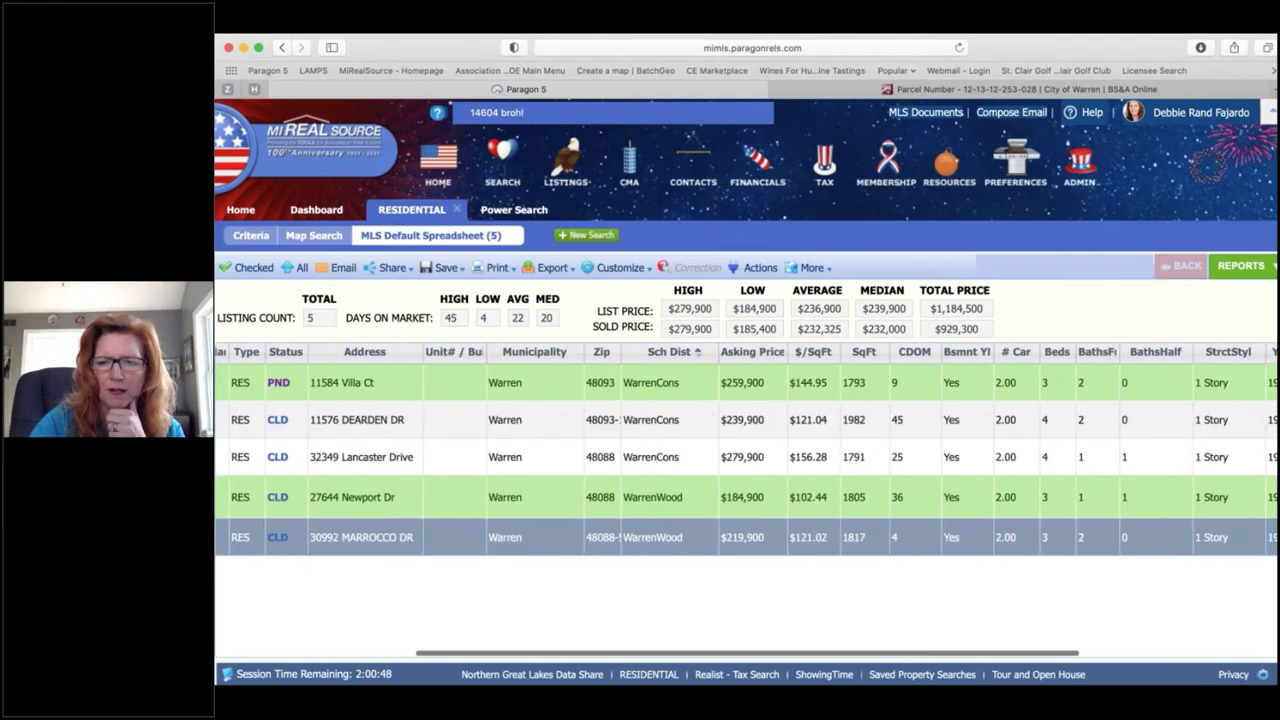
{"action": "scroll", "coordinate": [746, 460], "scroll_direction": "right", "scroll_amount": 8}
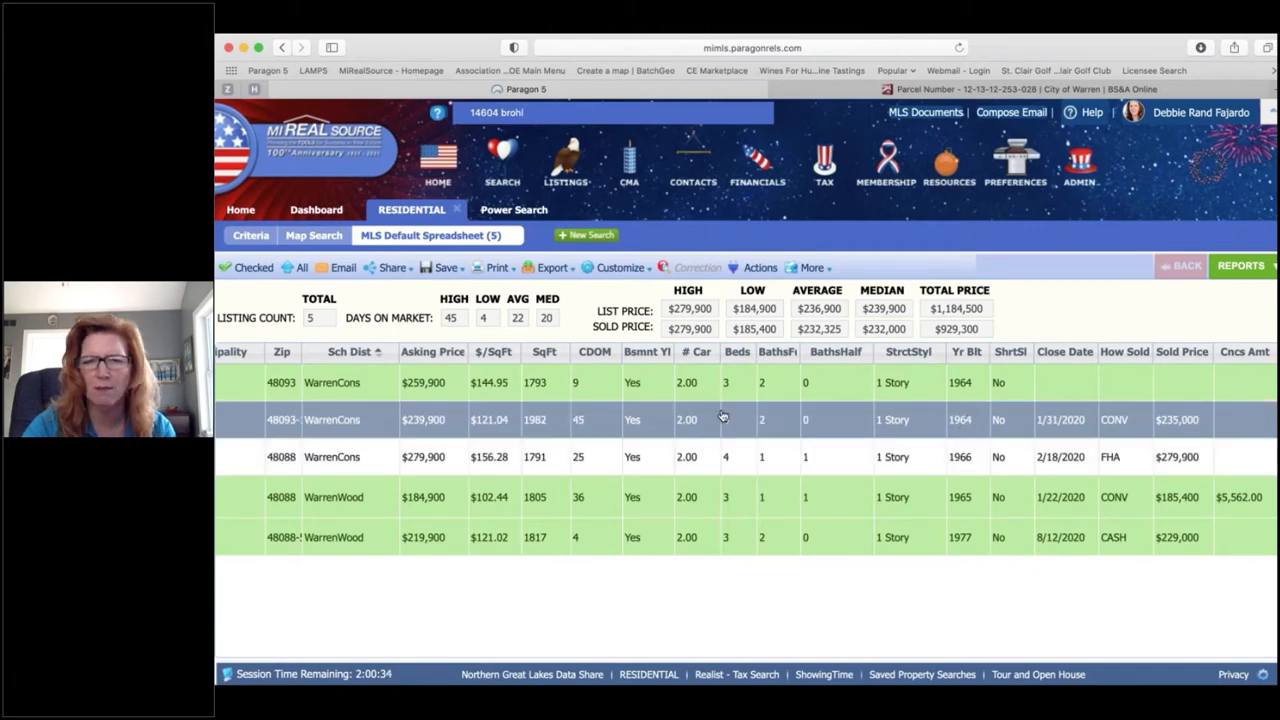
{"action": "scroll", "coordinate": [722, 416], "scroll_direction": "left", "scroll_amount": 3}
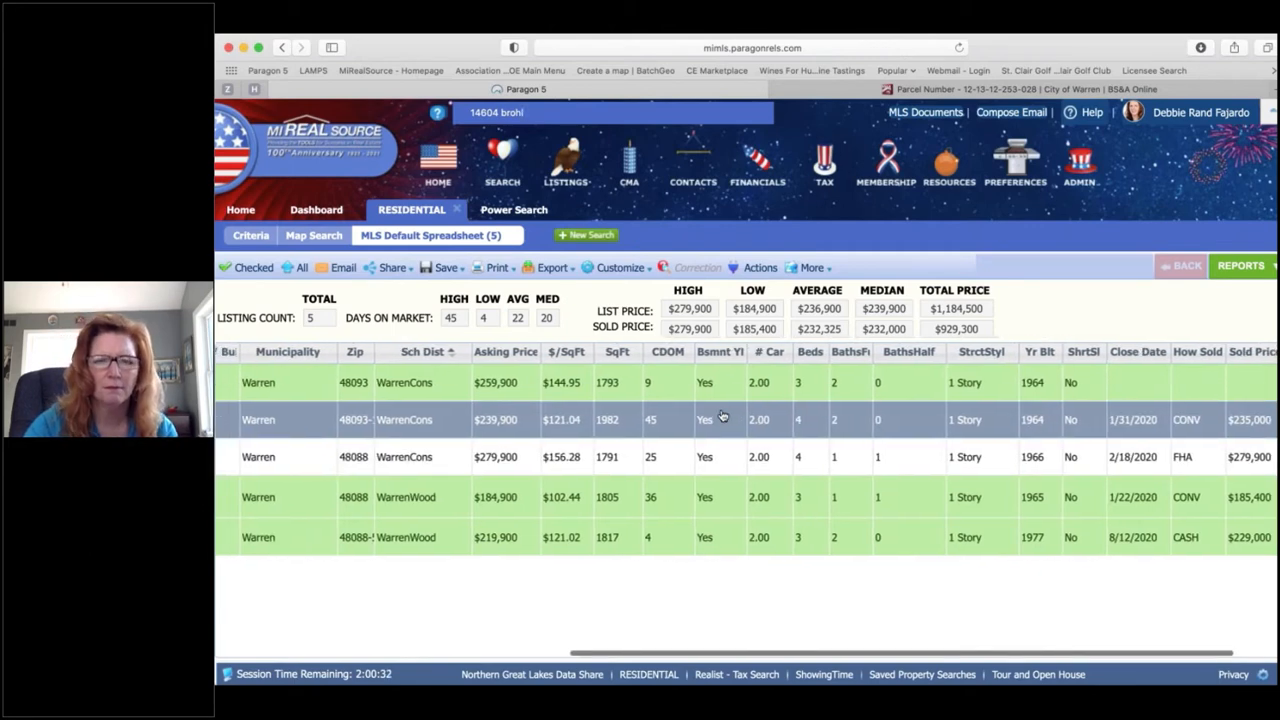
{"action": "scroll", "coordinate": [722, 416], "scroll_direction": "left", "scroll_amount": 20}
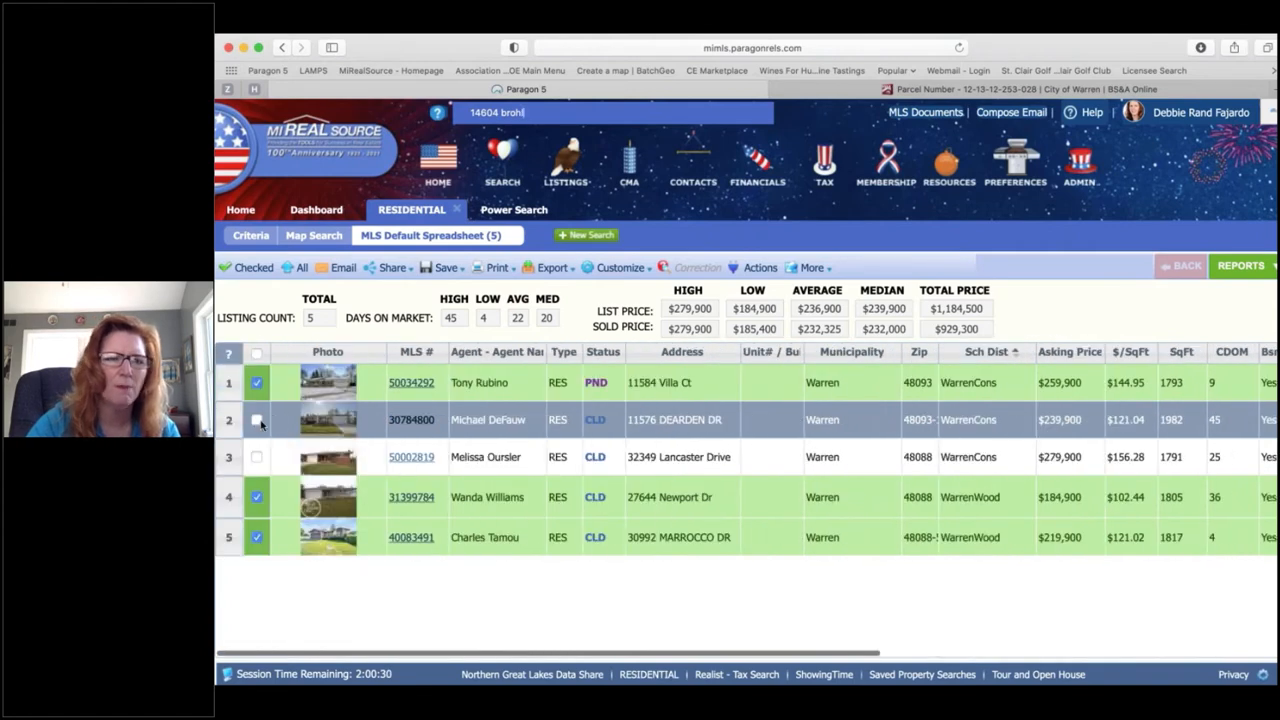
{"action": "left_click", "coordinate": [257, 420]}
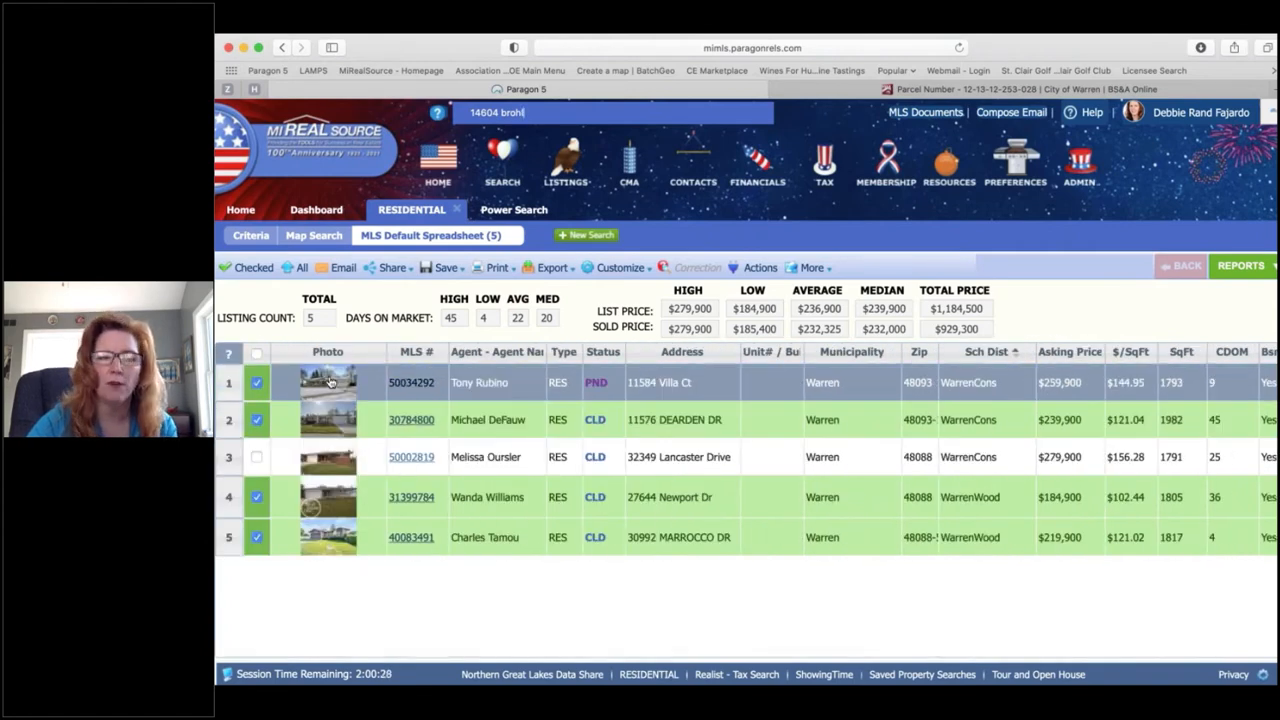
{"action": "left_click", "coordinate": [330, 382]}
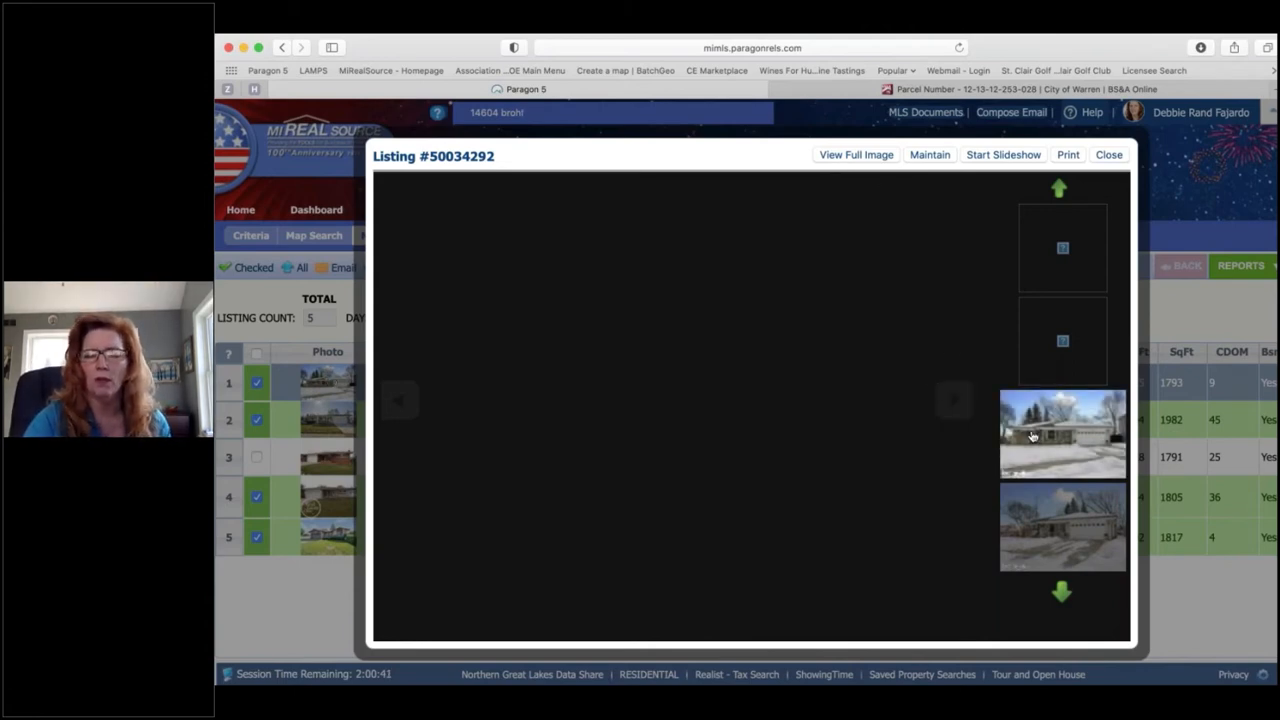
Step: Advance the pending listing's photos to the living room, photo 5 of 28, then close the gallery
{"action": "left_click", "coordinate": [954, 401]}
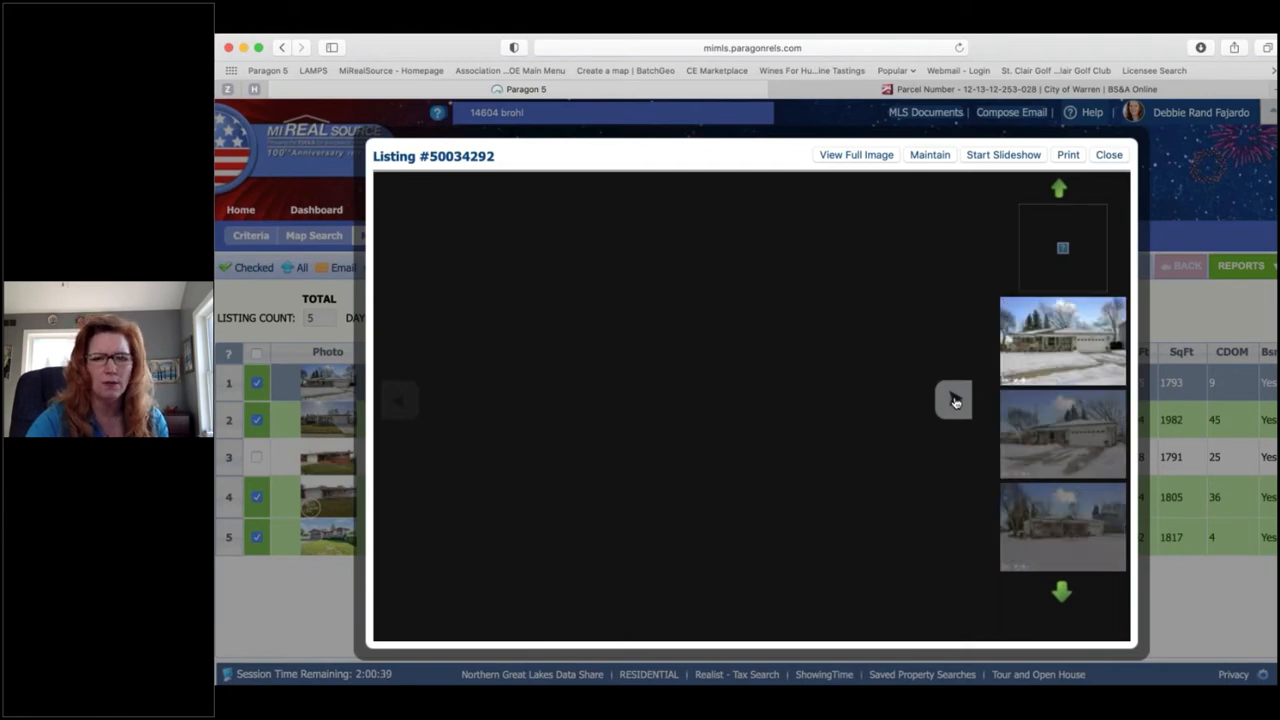
{"action": "left_click", "coordinate": [954, 401]}
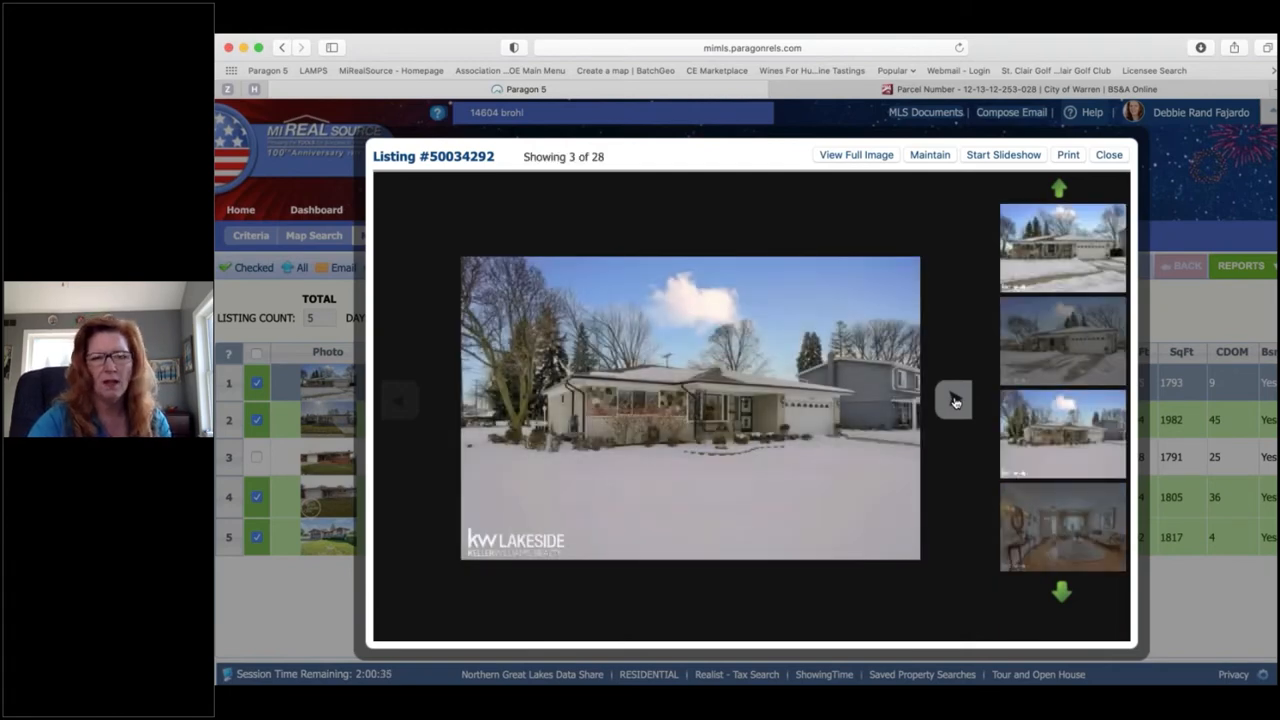
{"action": "left_click", "coordinate": [954, 401]}
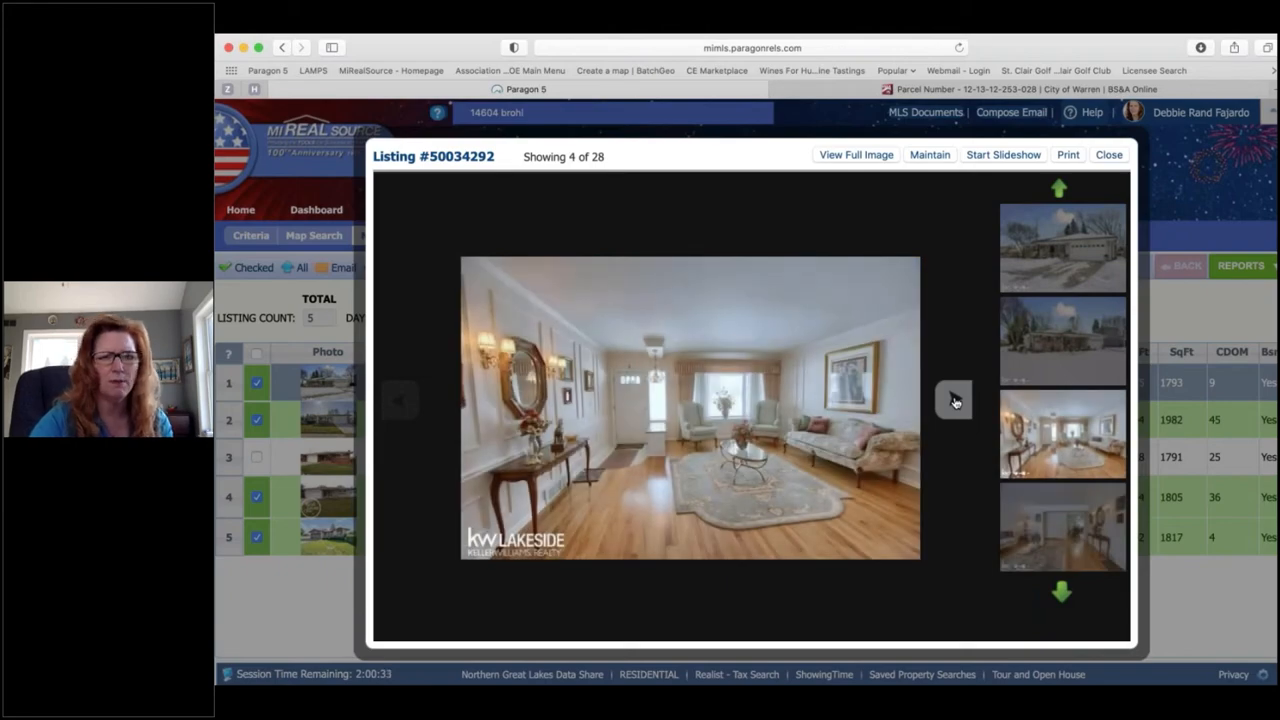
{"action": "left_click", "coordinate": [954, 401]}
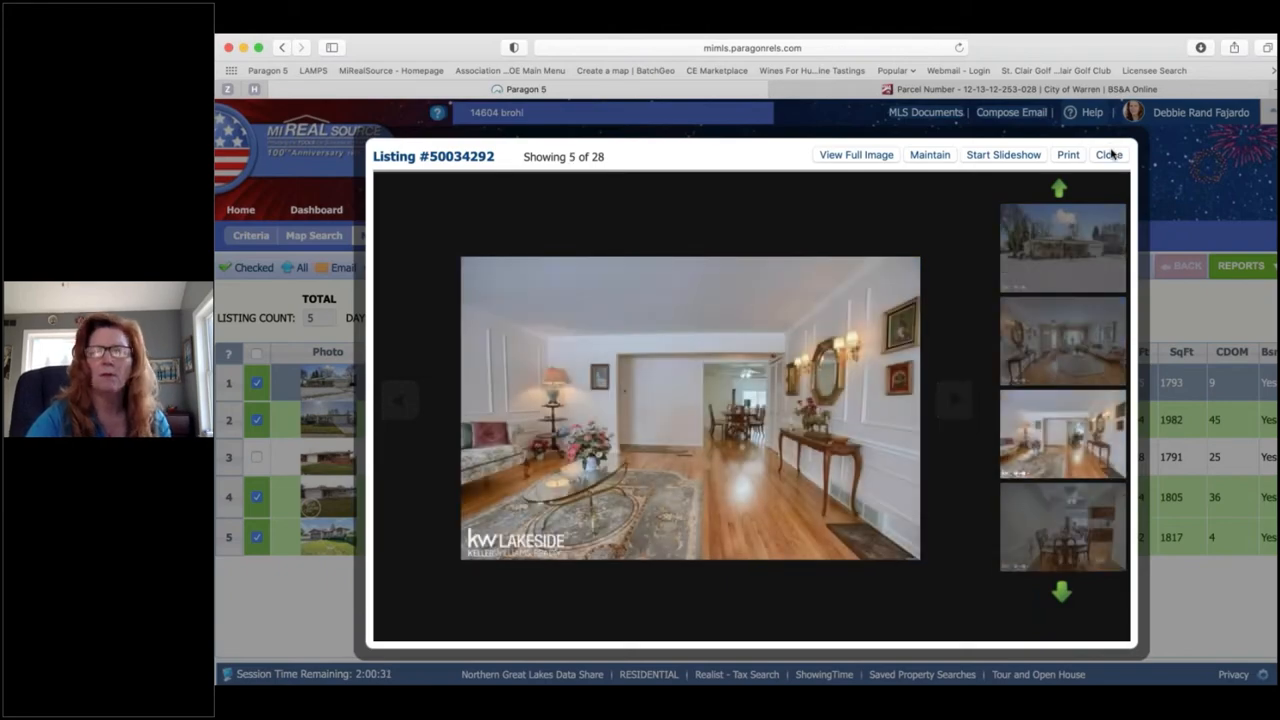
{"action": "left_click", "coordinate": [1111, 156]}
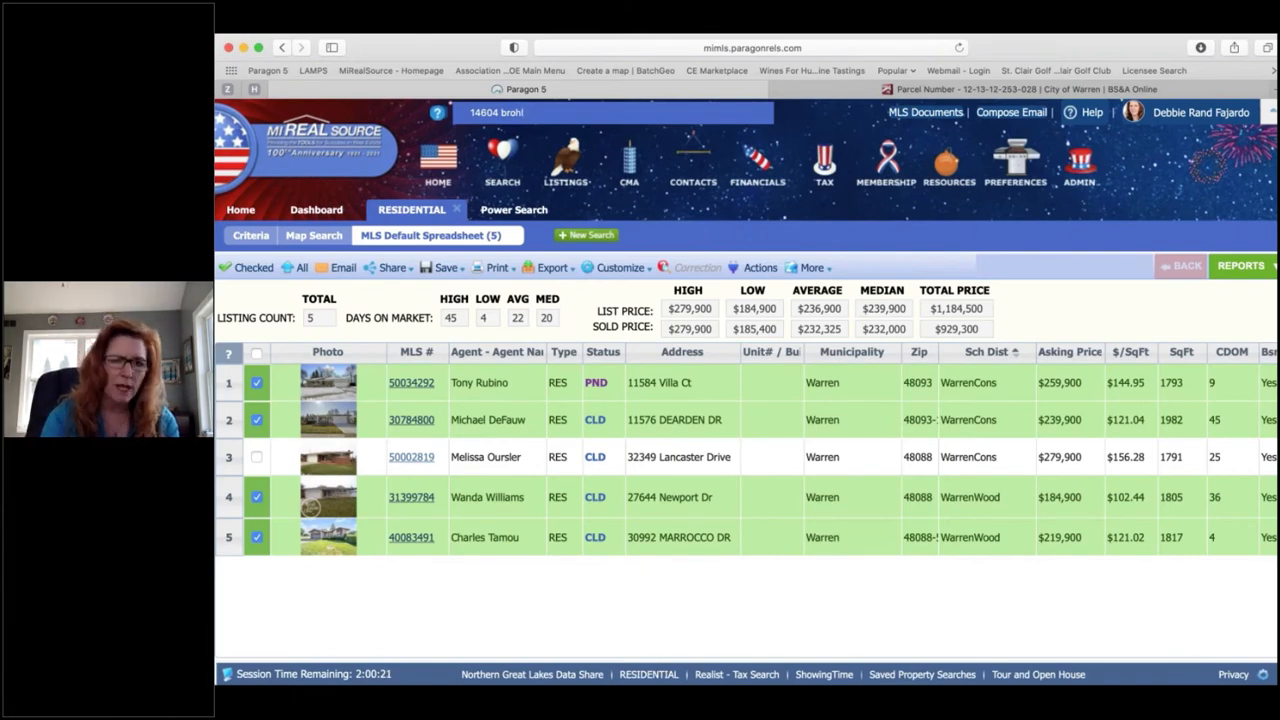
Step: Filter the spreadsheet to the Checked listings, leaving the four comparables with recalculated averages
{"action": "left_click", "coordinate": [255, 268]}
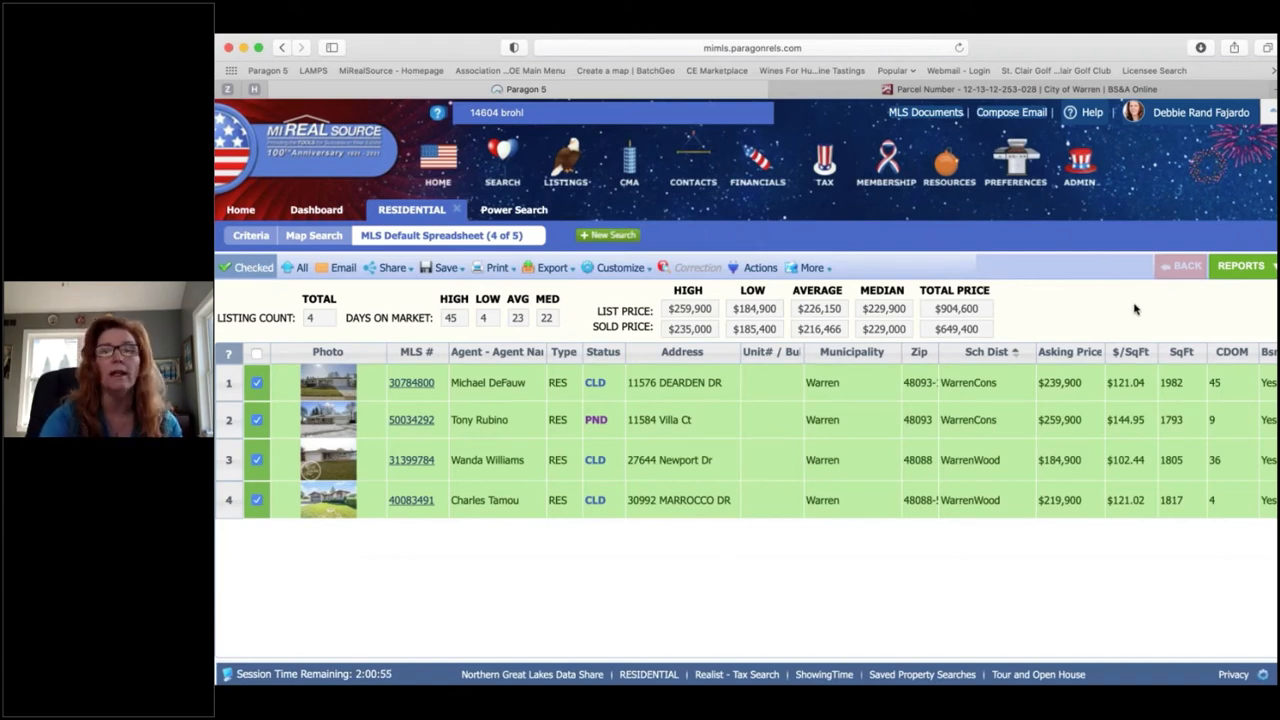
Step: In Reports, expand CMA and remove CLIENT FULL PACKAGE from the favorite reports
{"action": "left_click", "coordinate": [1243, 268]}
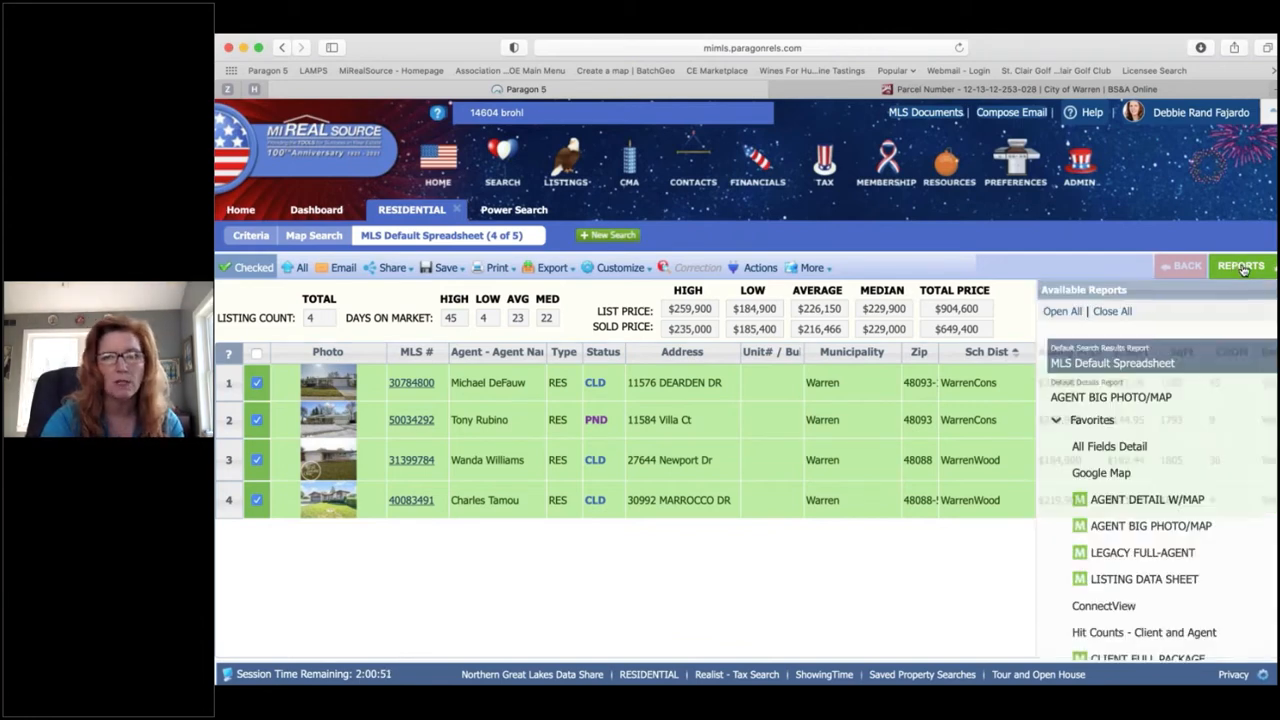
{"action": "scroll", "coordinate": [1155, 432], "scroll_direction": "down", "scroll_amount": 4}
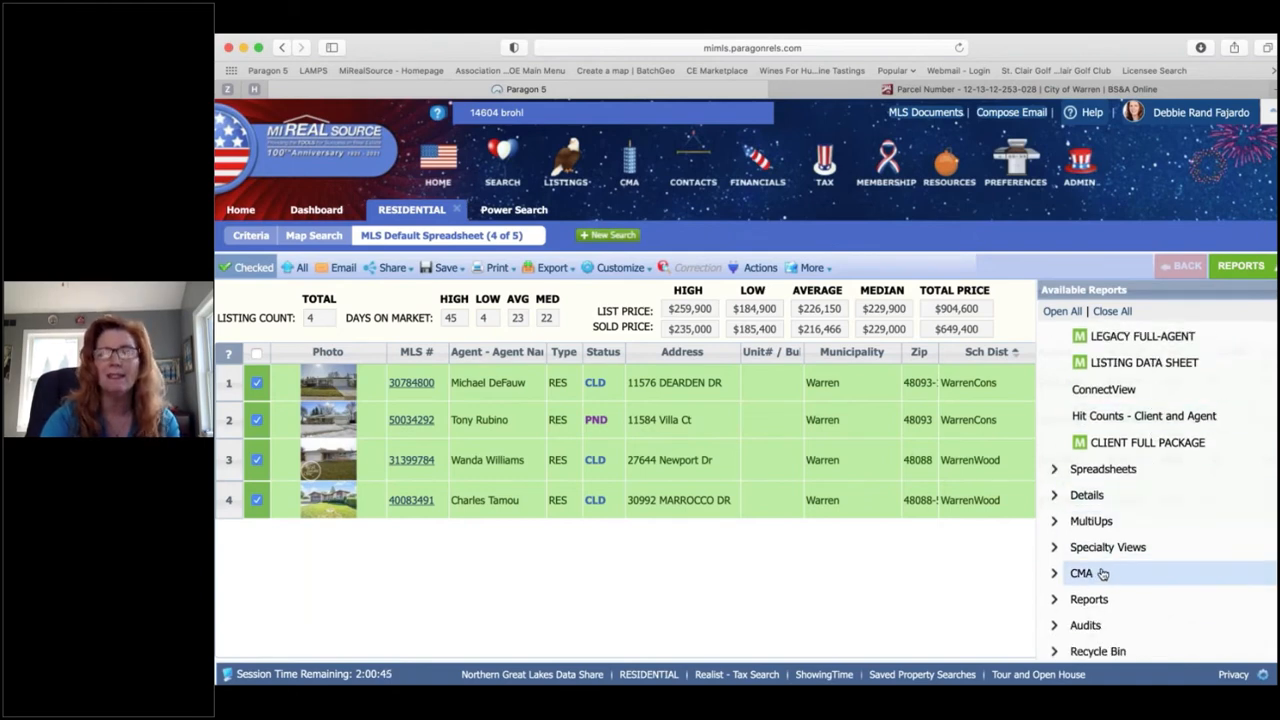
{"action": "left_click", "coordinate": [1102, 573]}
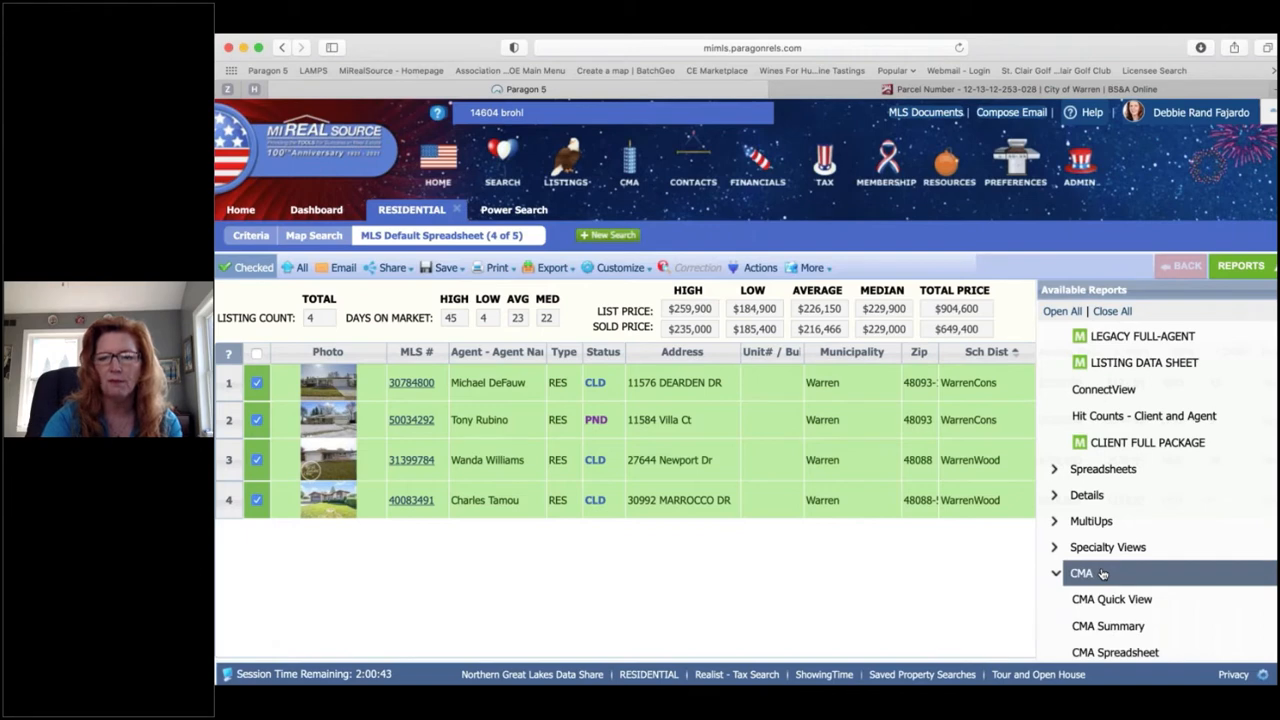
{"action": "scroll", "coordinate": [1102, 573], "scroll_direction": "down", "scroll_amount": 2}
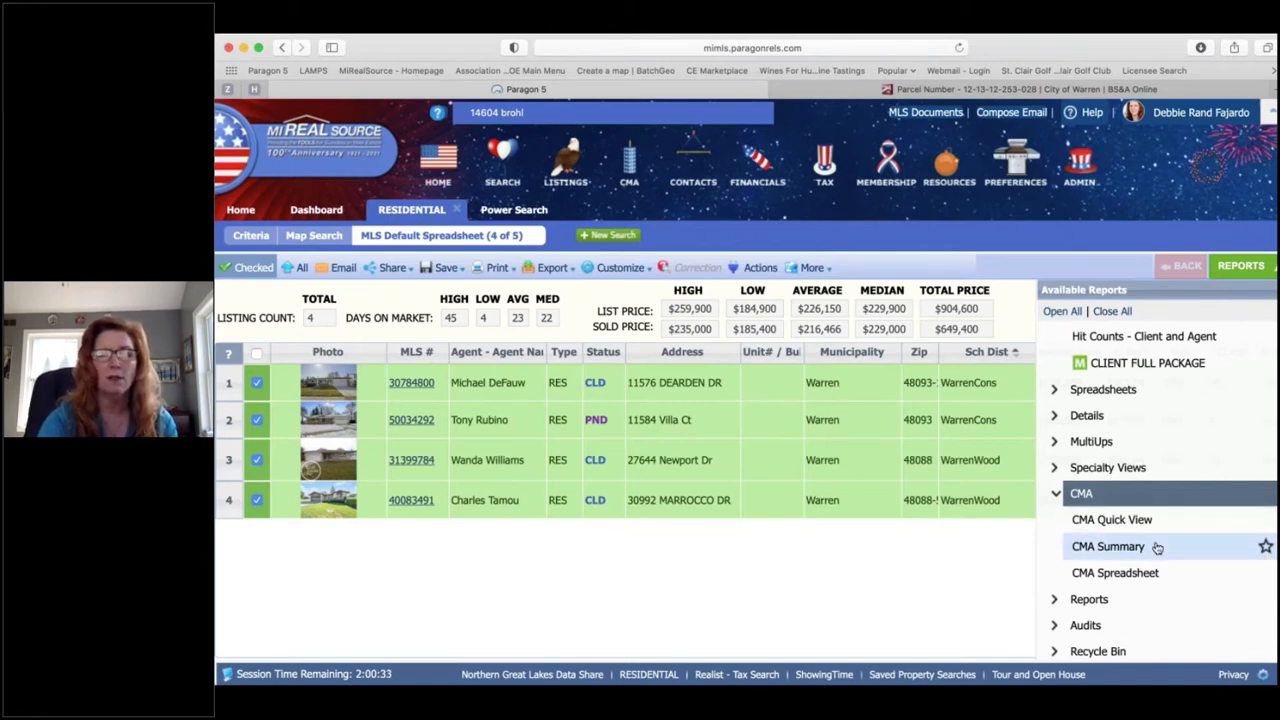
{"action": "scroll", "coordinate": [1149, 552], "scroll_direction": "up", "scroll_amount": 5}
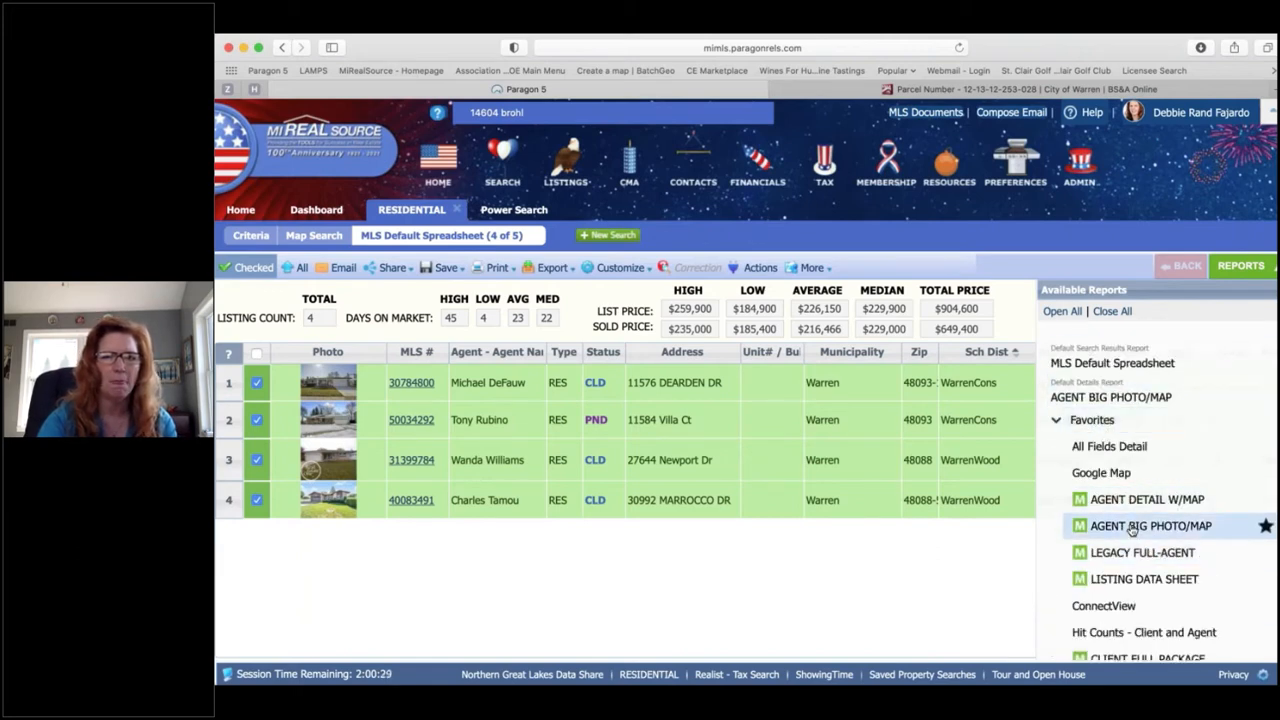
{"action": "scroll", "coordinate": [1132, 528], "scroll_direction": "down", "scroll_amount": 2}
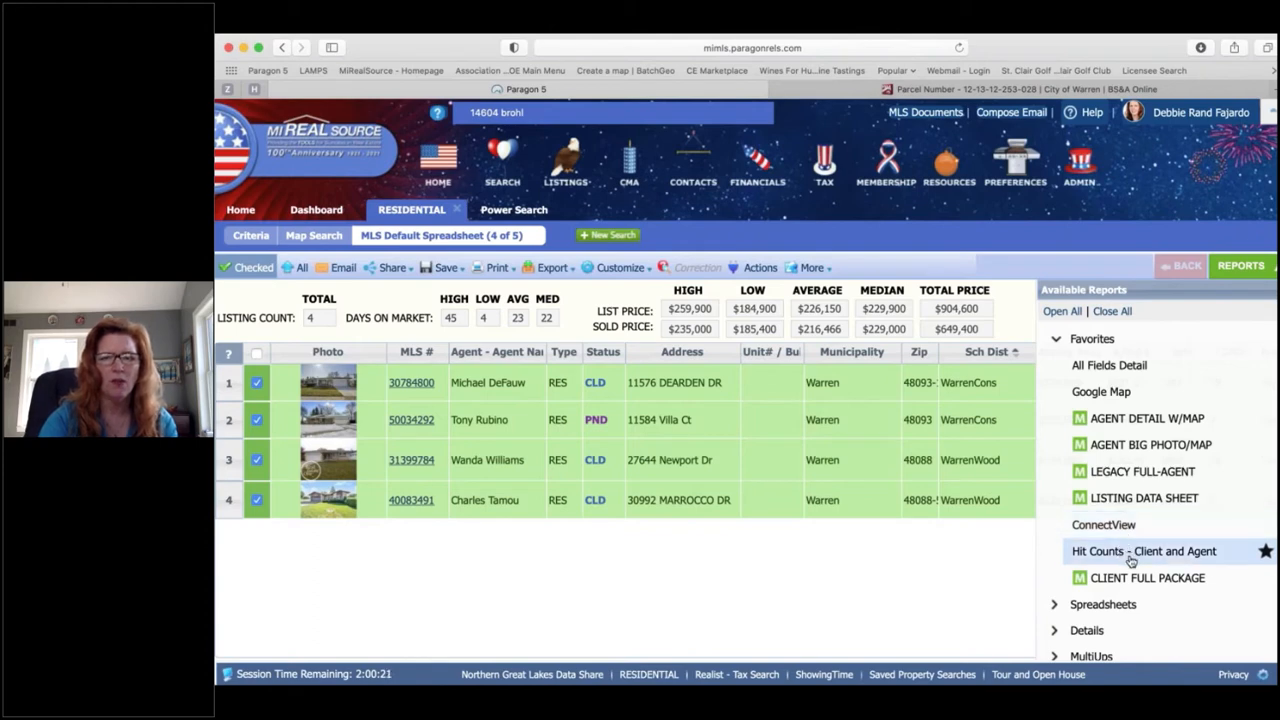
{"action": "left_click", "coordinate": [1266, 579]}
Step: Run the CMA Summary report for the four checked listings
{"action": "scroll", "coordinate": [1245, 500], "scroll_direction": "down", "scroll_amount": 3}
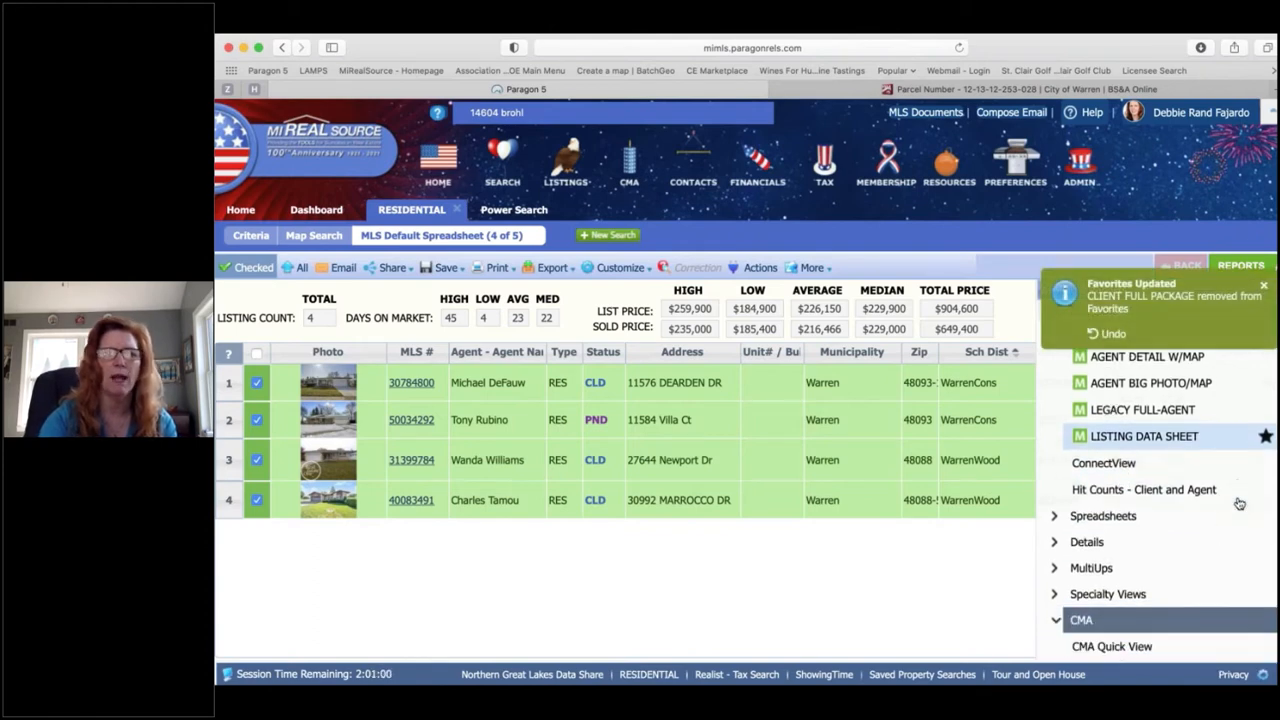
{"action": "scroll", "coordinate": [1245, 500], "scroll_direction": "down", "scroll_amount": 1}
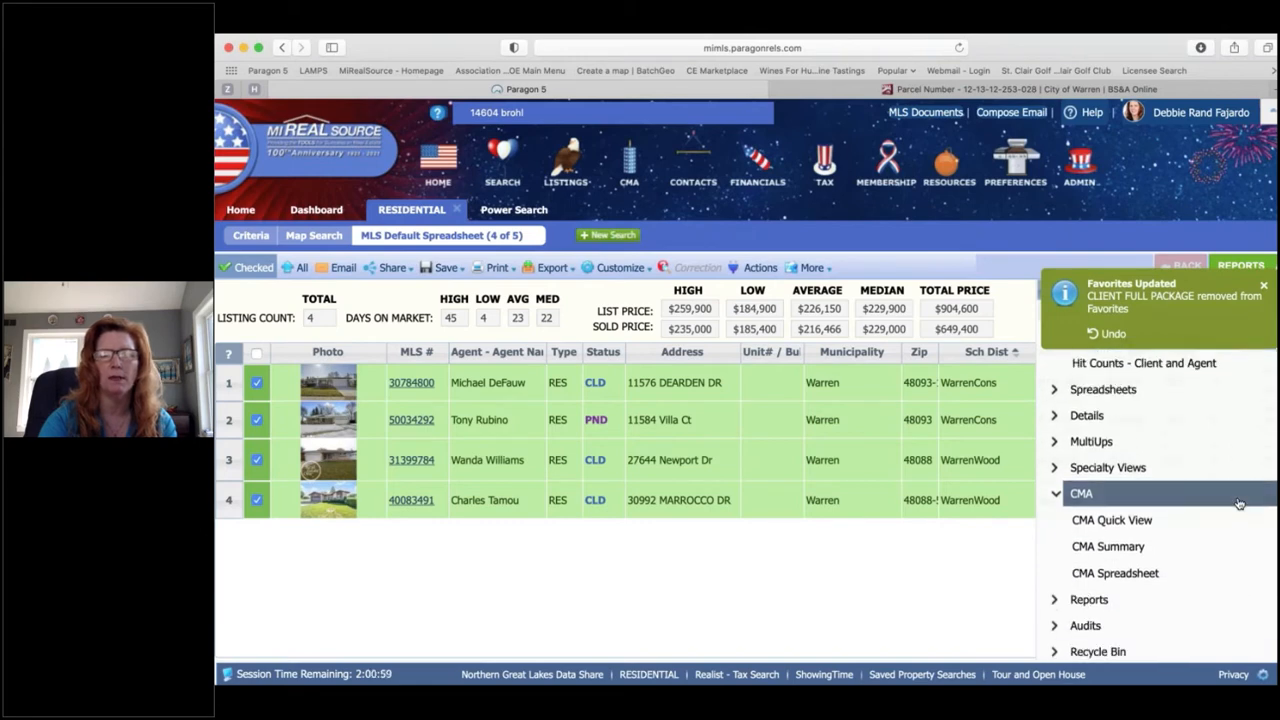
{"action": "left_click", "coordinate": [1106, 548]}
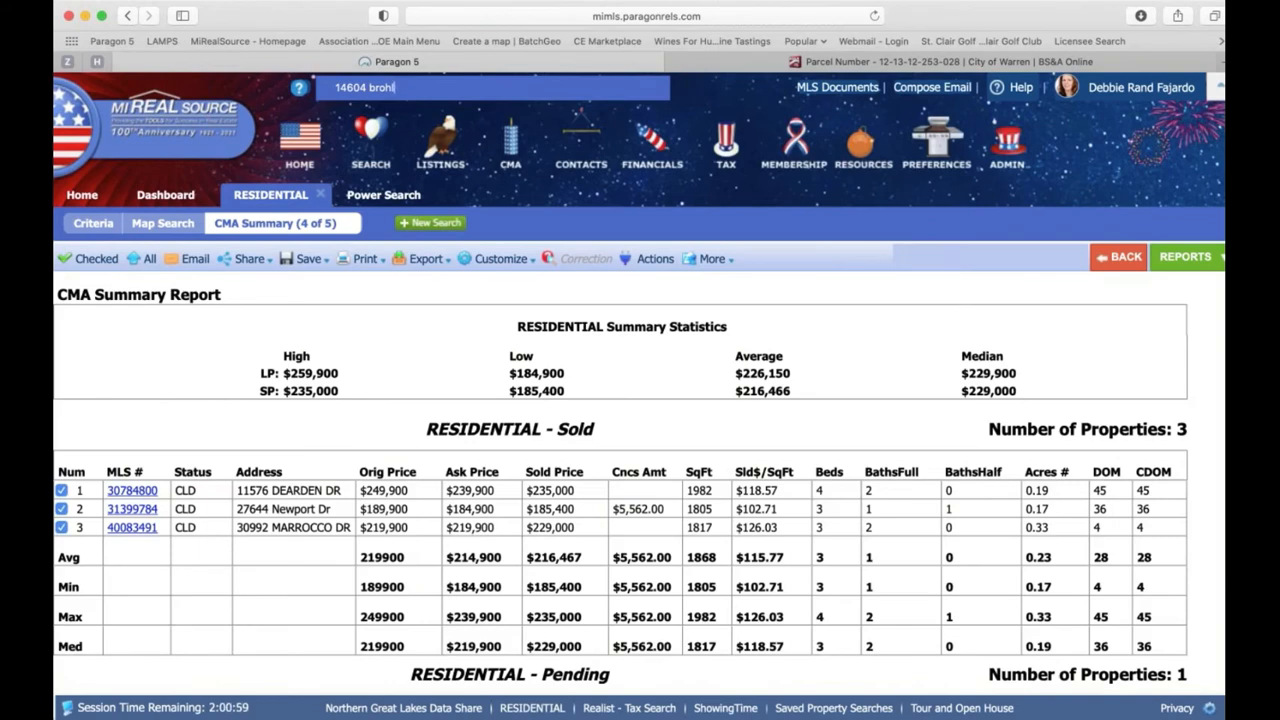
Step: Review the three sold comparables' $229,000 median and the pending listing at $259,900, checking the Customize menu
{"action": "scroll", "coordinate": [620, 480], "scroll_direction": "down", "scroll_amount": 1}
{"action": "scroll", "coordinate": [620, 480], "scroll_direction": "up", "scroll_amount": 1}
{"action": "scroll", "coordinate": [189, 321], "scroll_direction": "down", "scroll_amount": 1}
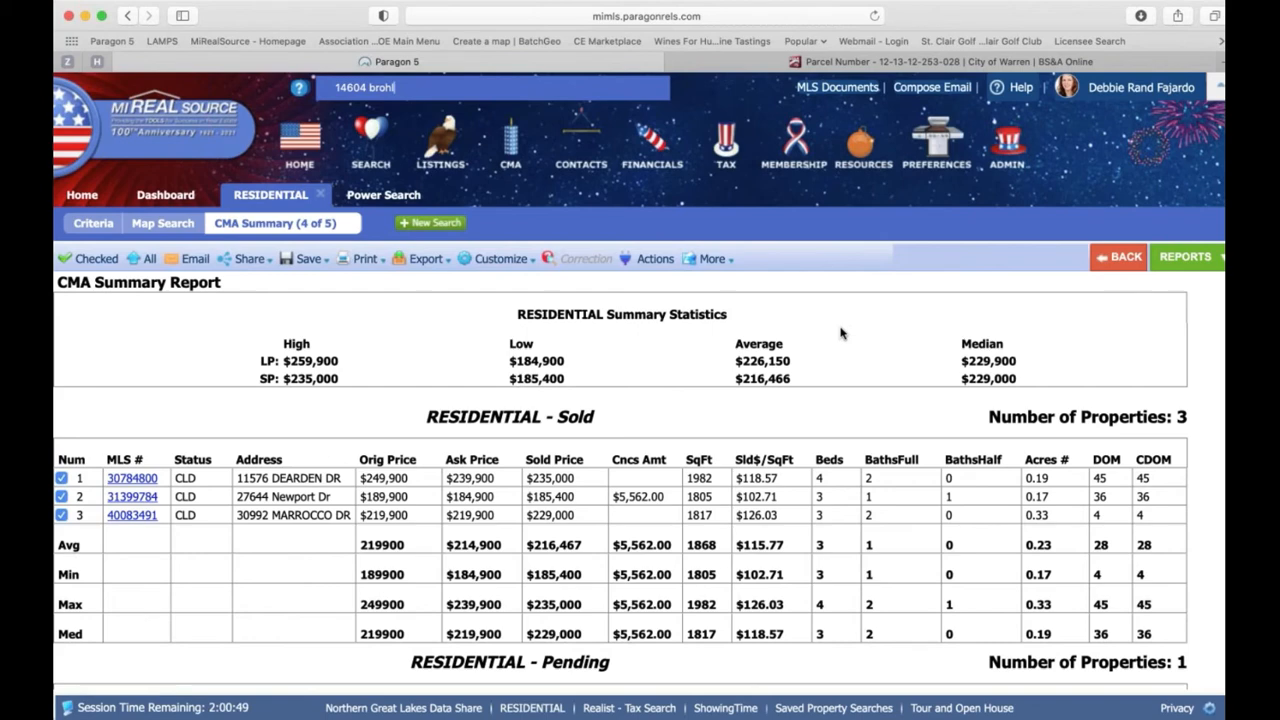
{"action": "scroll", "coordinate": [840, 333], "scroll_direction": "down", "scroll_amount": 1}
{"action": "scroll", "coordinate": [840, 333], "scroll_direction": "down", "scroll_amount": 5}
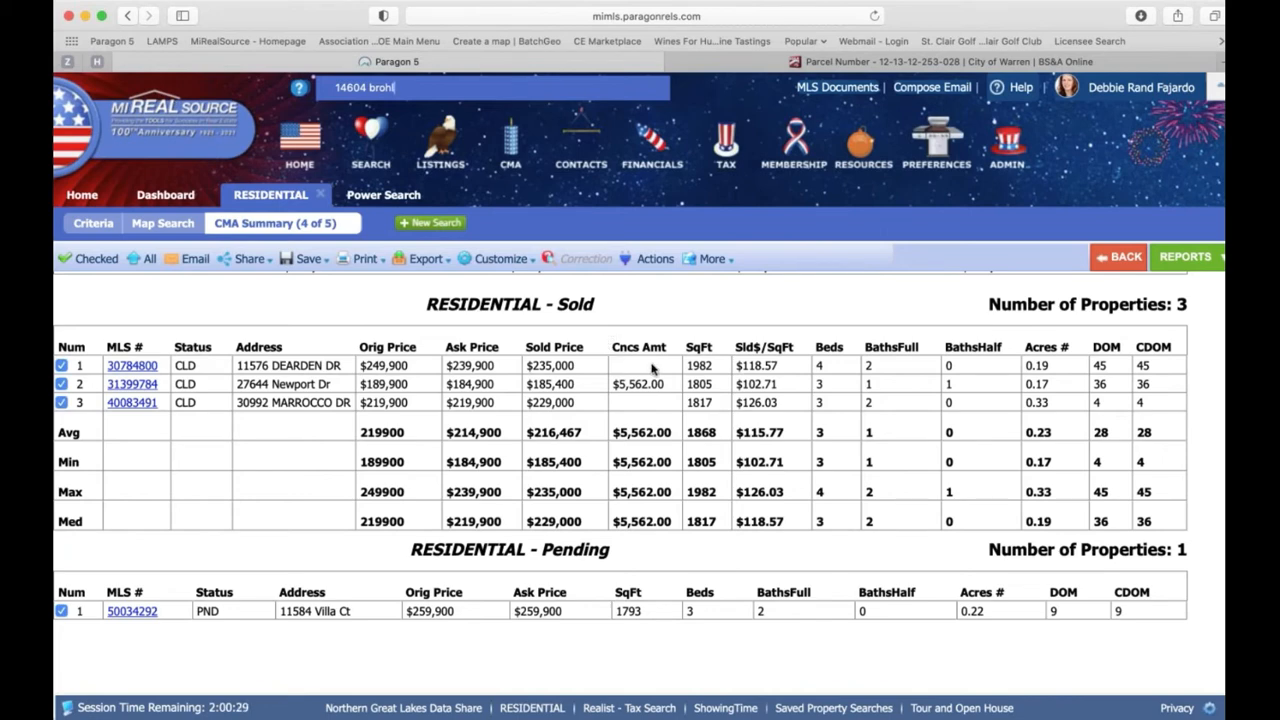
{"action": "left_click", "coordinate": [492, 262]}
{"action": "scroll", "coordinate": [950, 458], "scroll_direction": "down", "scroll_amount": 3}
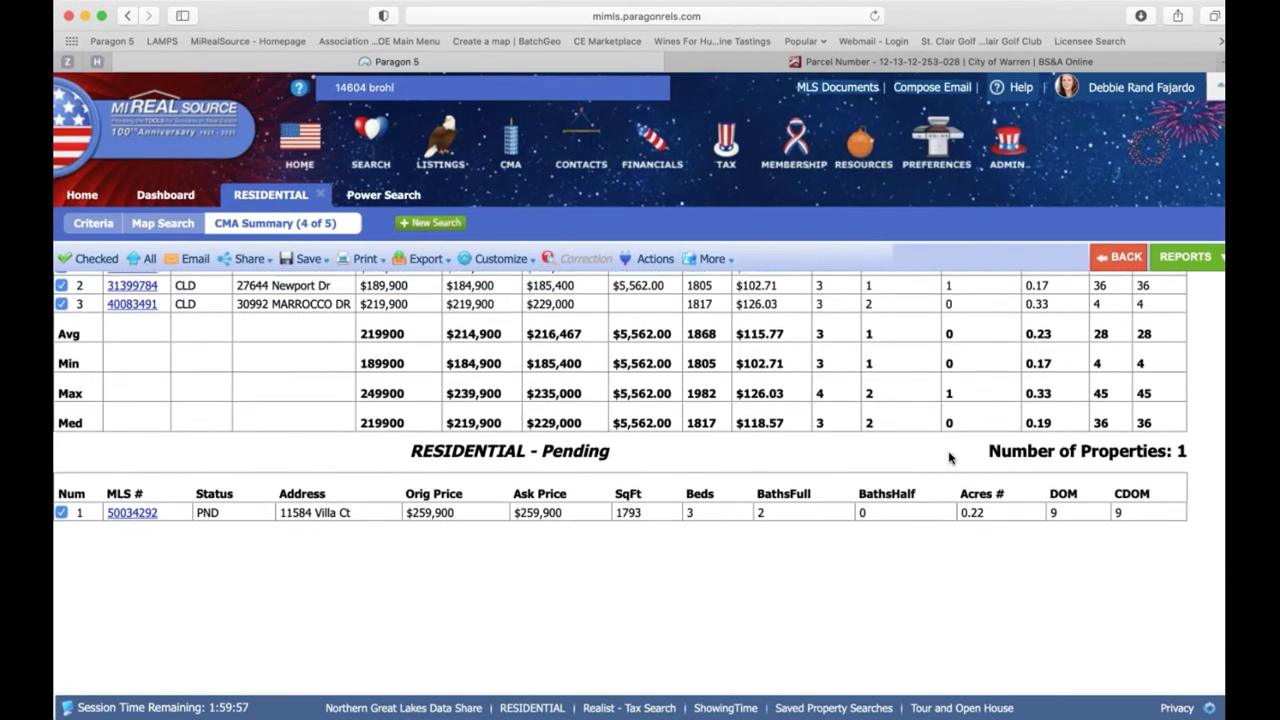
{"action": "scroll", "coordinate": [950, 458], "scroll_direction": "up", "scroll_amount": 2}
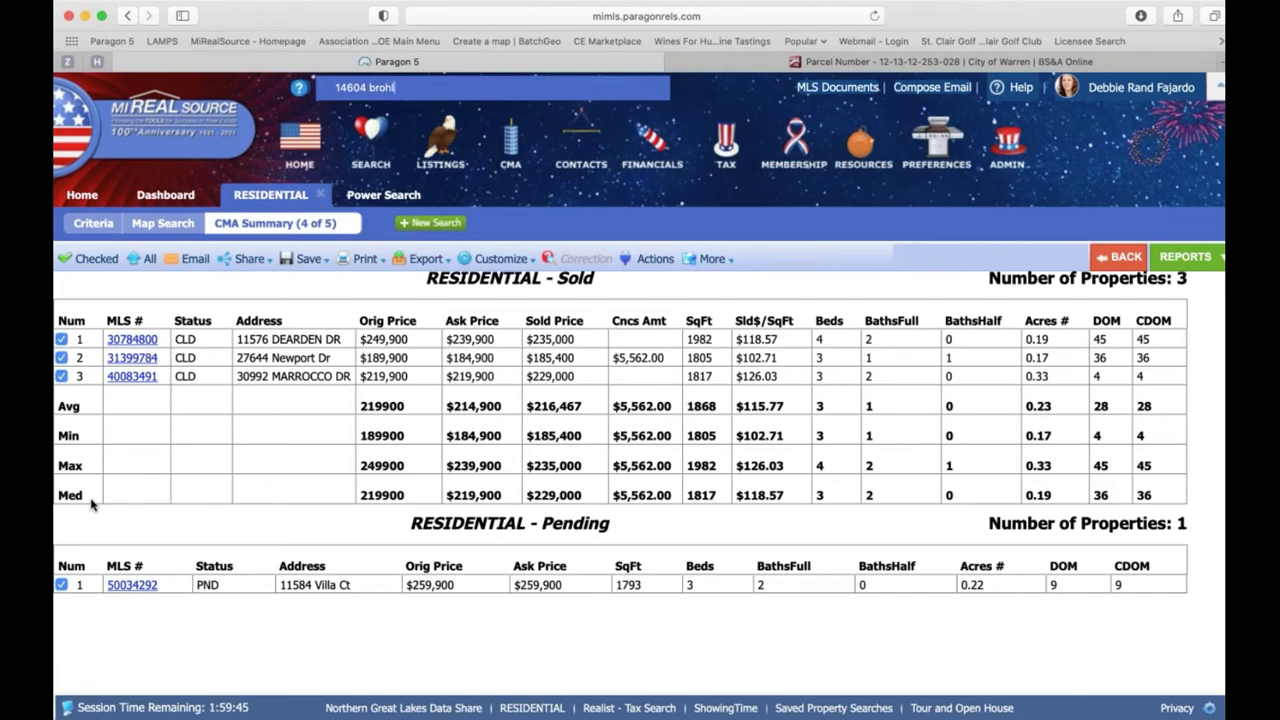
{"action": "scroll", "coordinate": [90, 504], "scroll_direction": "down", "scroll_amount": 1}
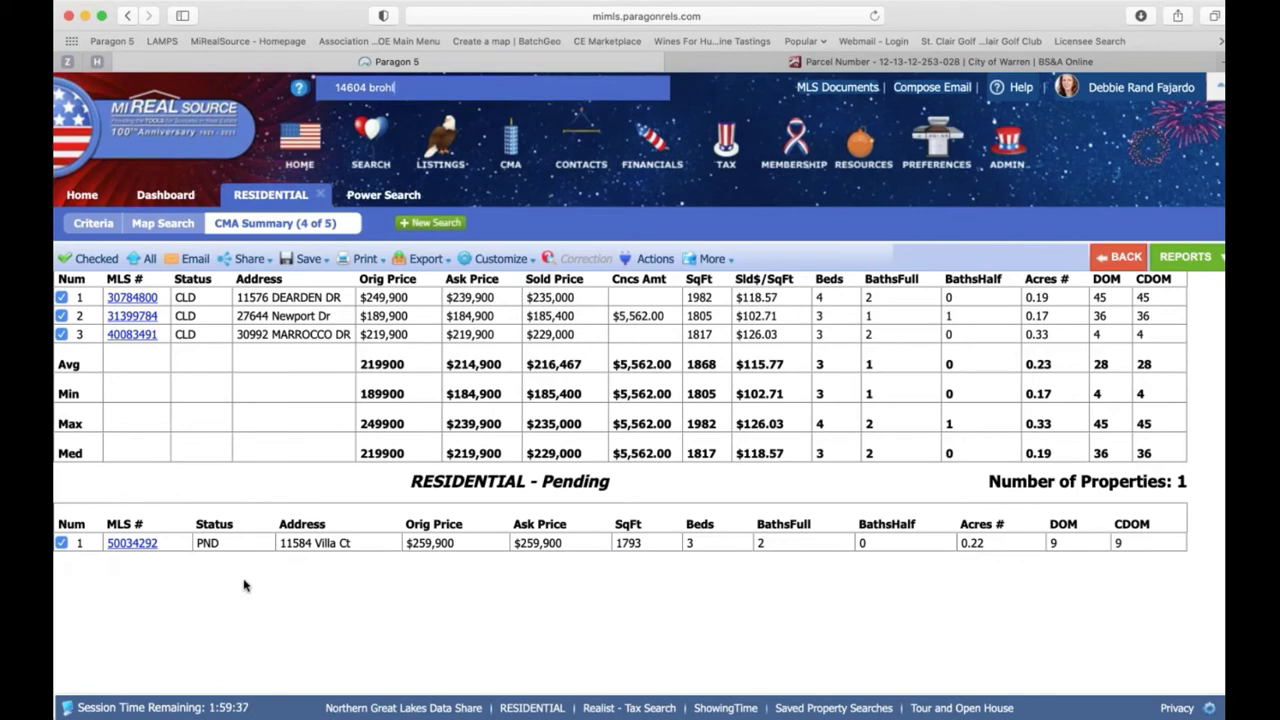
{"action": "scroll", "coordinate": [620, 434], "scroll_direction": "up", "scroll_amount": 2}
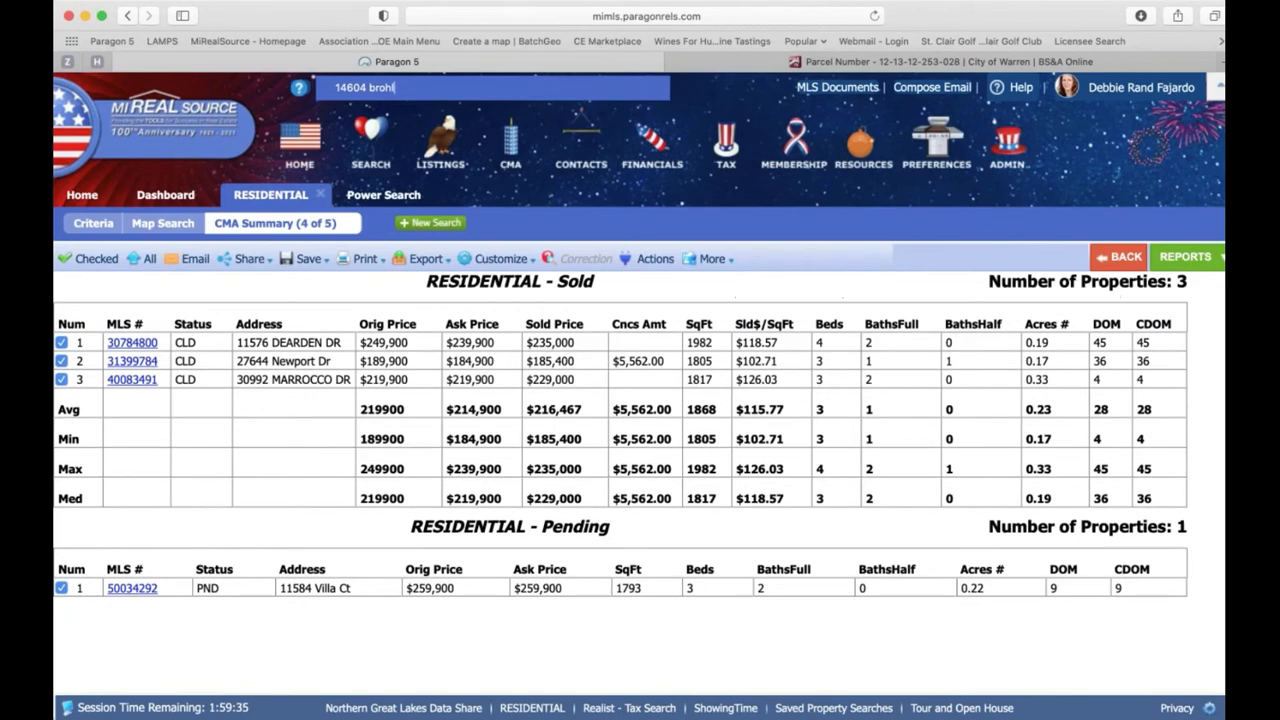
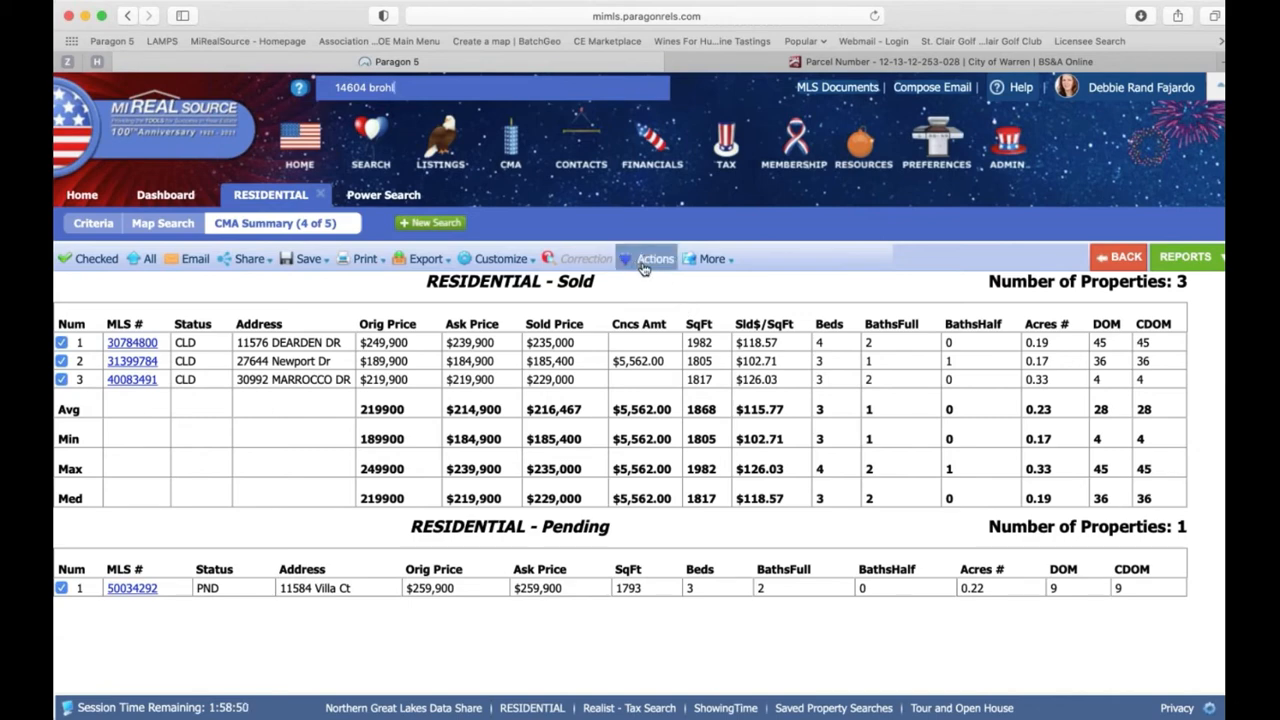
Step: Send the seven selected Paragon listings to Cloud CMA through Actions, Cloud CMA: CMA
{"action": "left_click", "coordinate": [650, 260]}
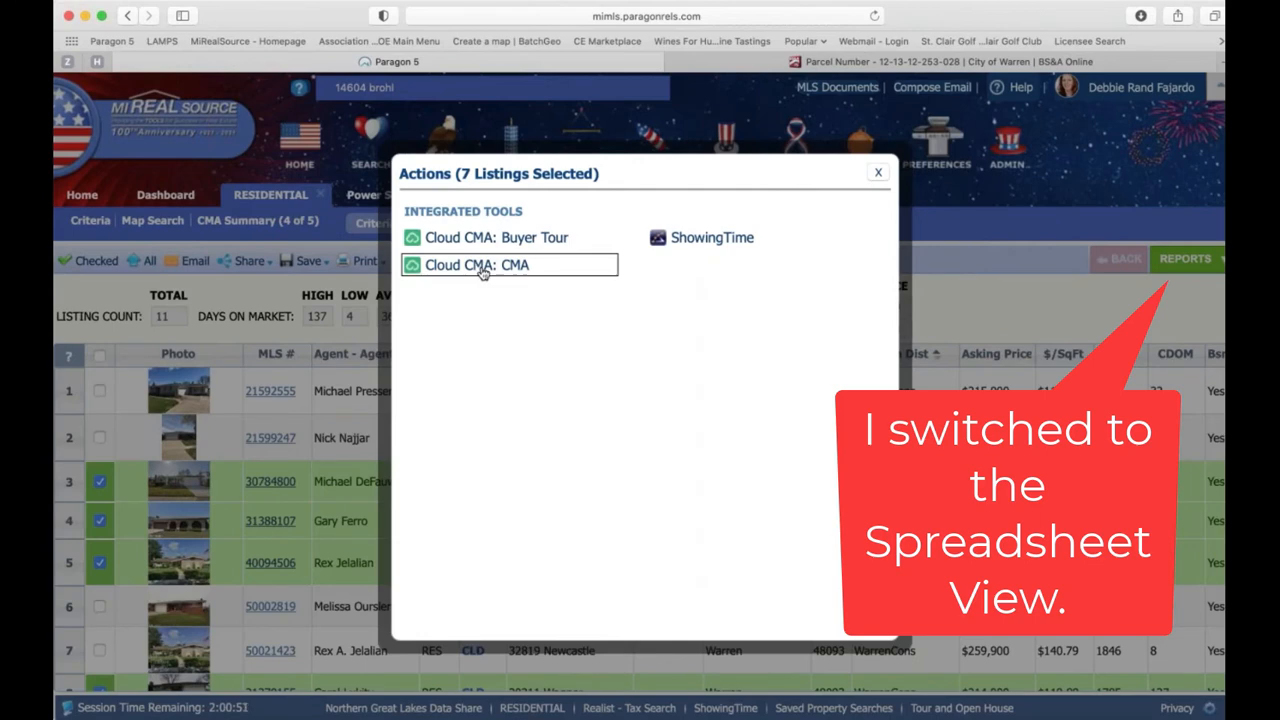
{"action": "left_click", "coordinate": [482, 266]}
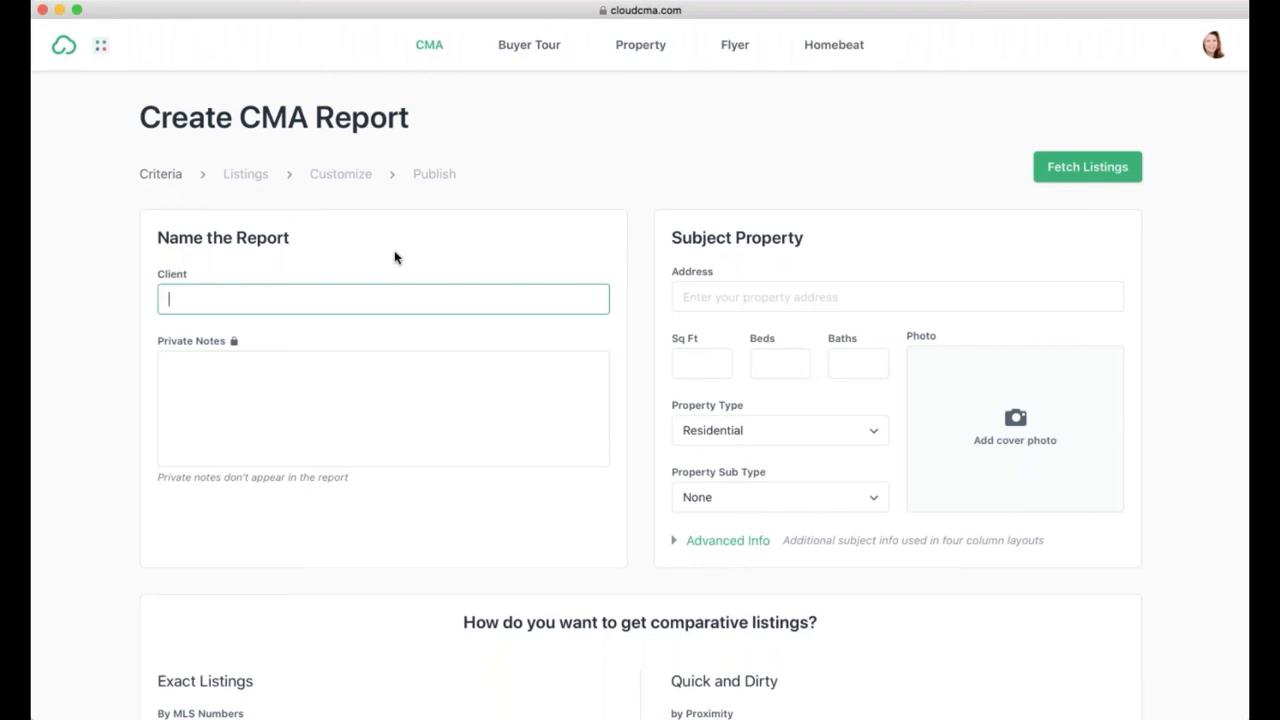
Step: Enter client name CLASS - TEST and a short private note about the class
{"action": "type", "text": "CLASS - TEST"}
{"action": "left_click", "coordinate": [288, 410]}
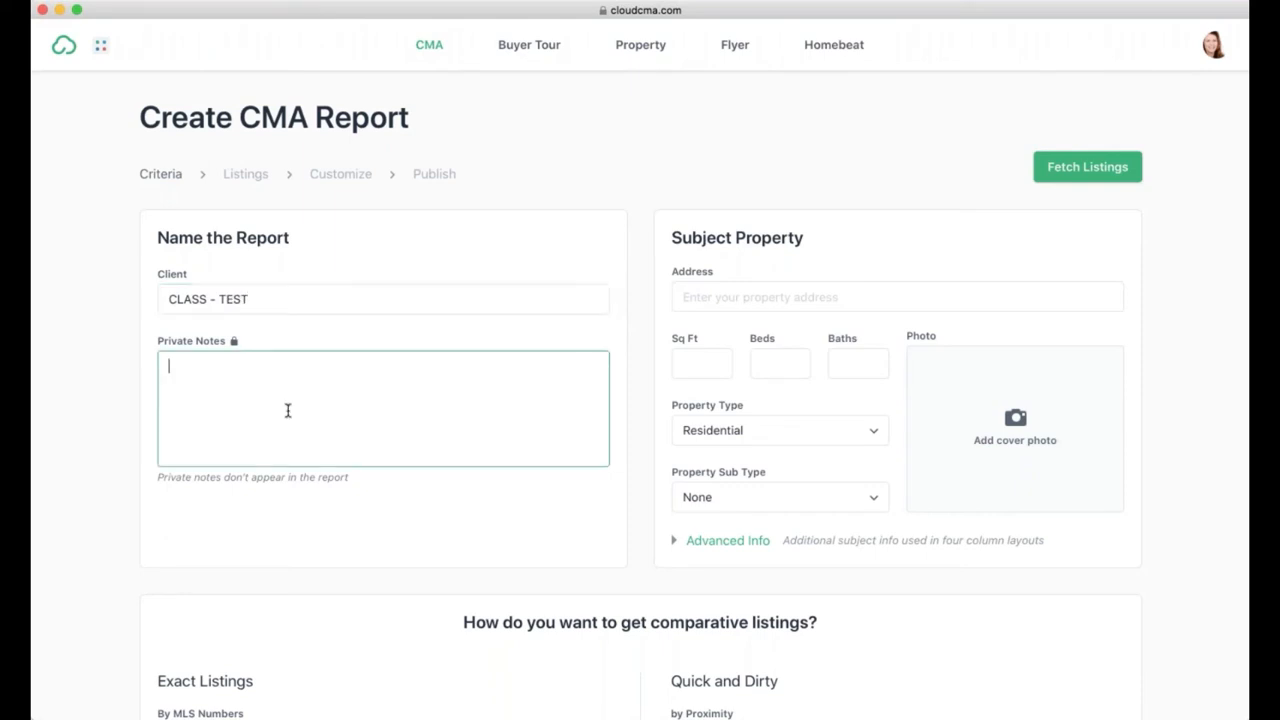
{"action": "type", "text": "Debbie made me do thj"}
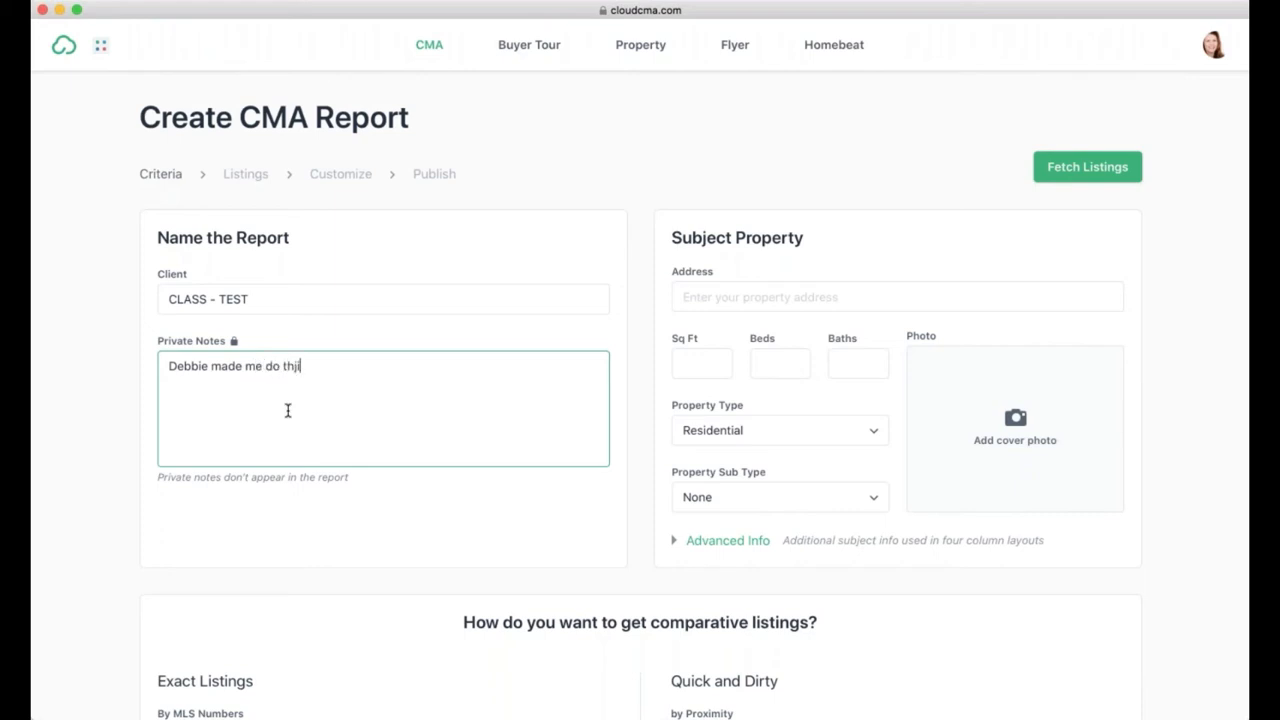
{"action": "key", "text": "BackSpace"}
{"action": "type", "text": "is in class..."}
{"action": "left_click", "coordinate": [734, 295]}
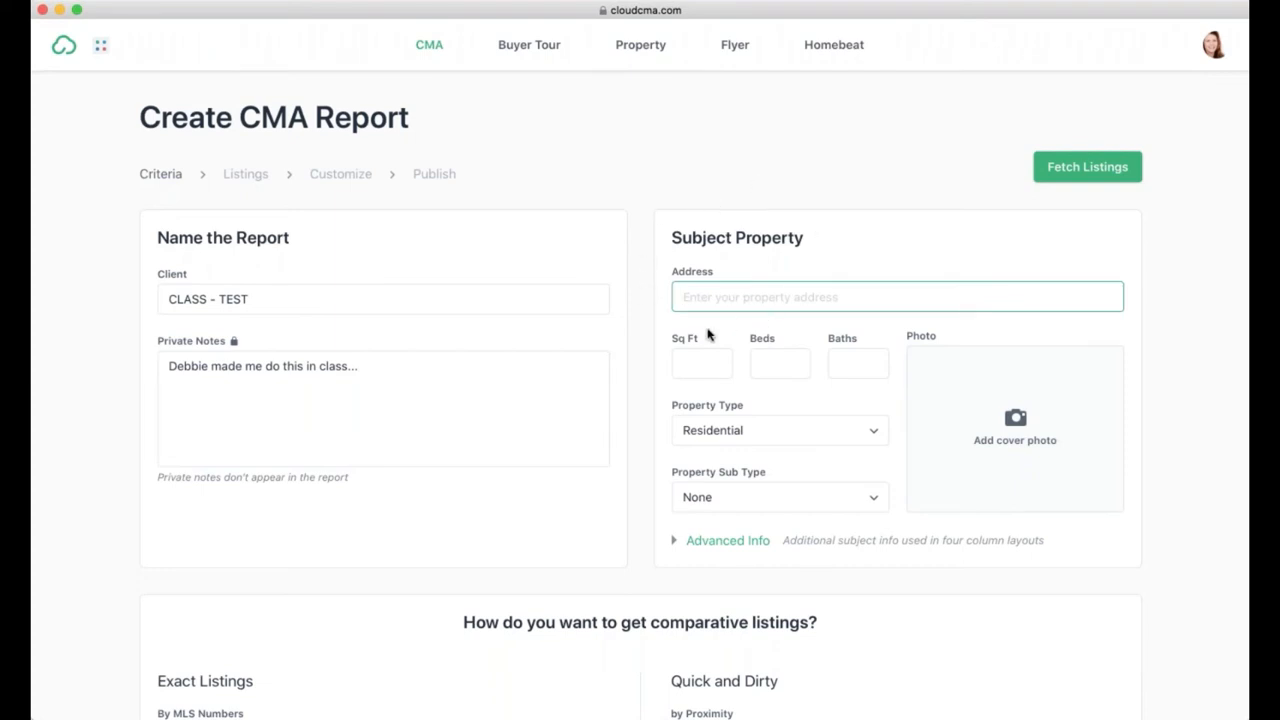
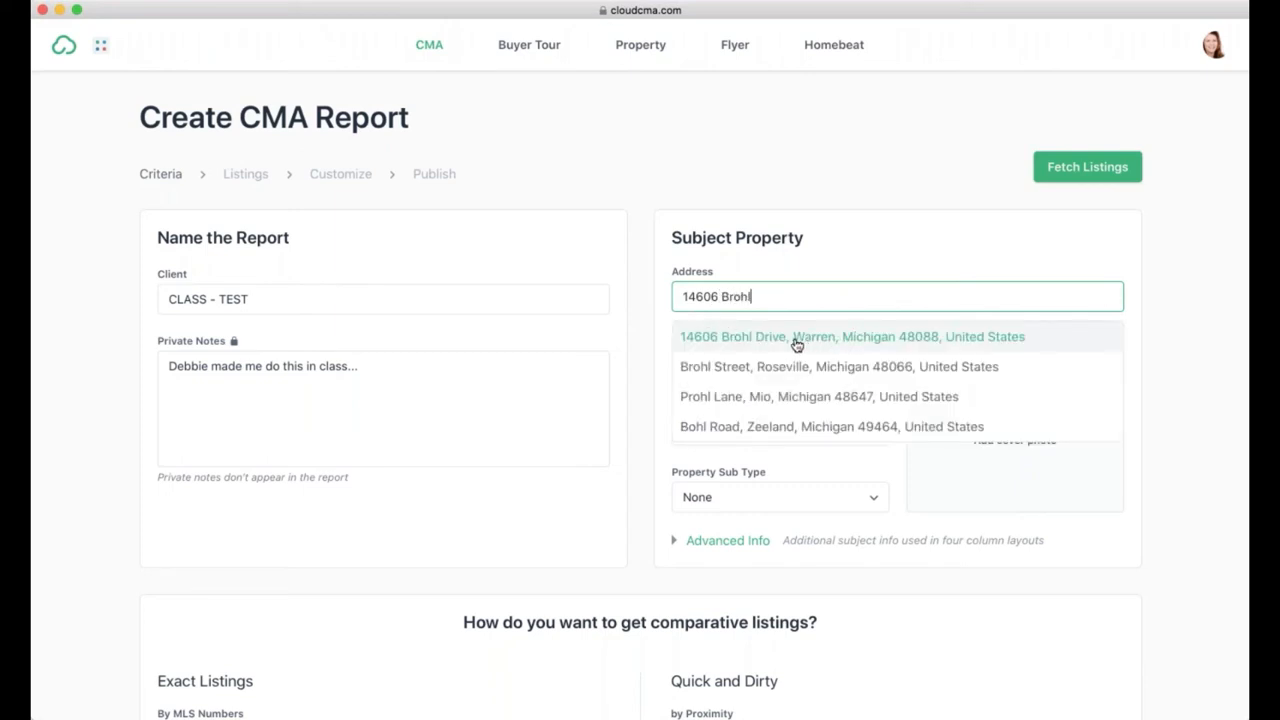
{"action": "left_click", "coordinate": [780, 340]}
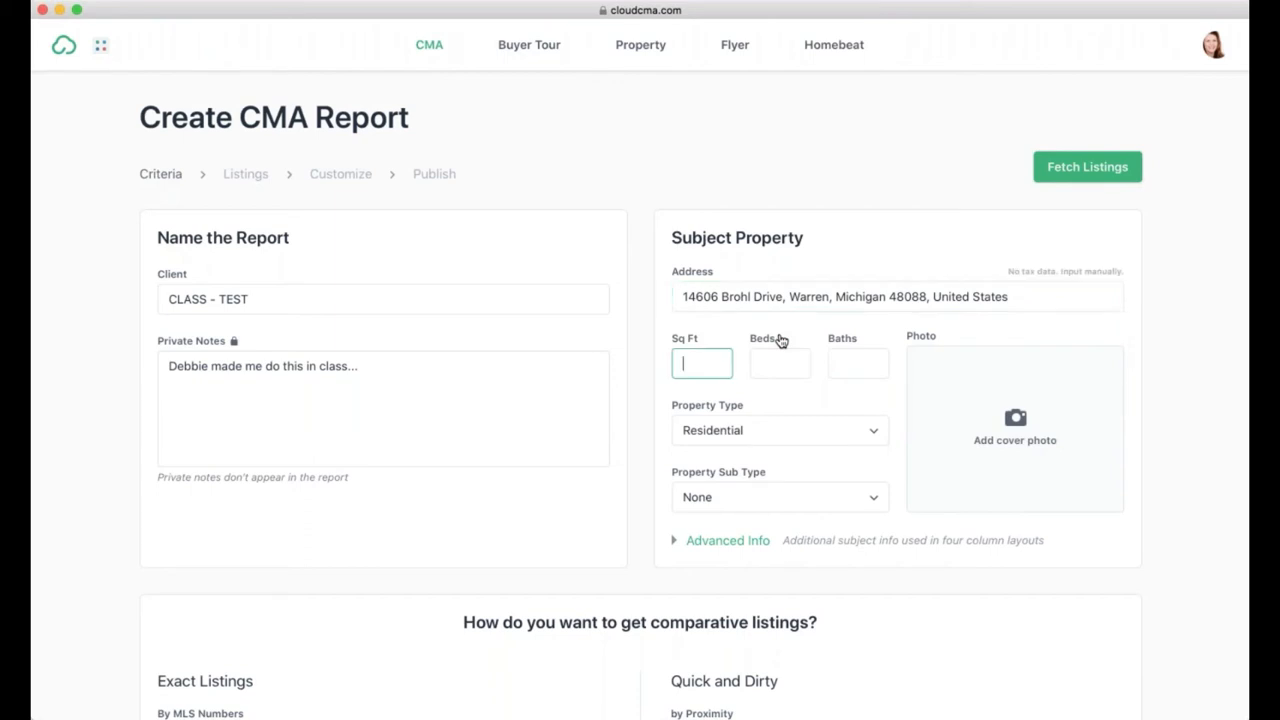
{"action": "scroll", "coordinate": [697, 363], "scroll_direction": "down", "scroll_amount": 1}
{"action": "scroll", "coordinate": [697, 363], "scroll_direction": "up", "scroll_amount": 1}
{"action": "type", "text": "1757"}
{"action": "key", "text": "Tab"}
{"action": "type", "text": "3"}
{"action": "key", "text": "Tab"}
{"action": "type", "text": "2"}
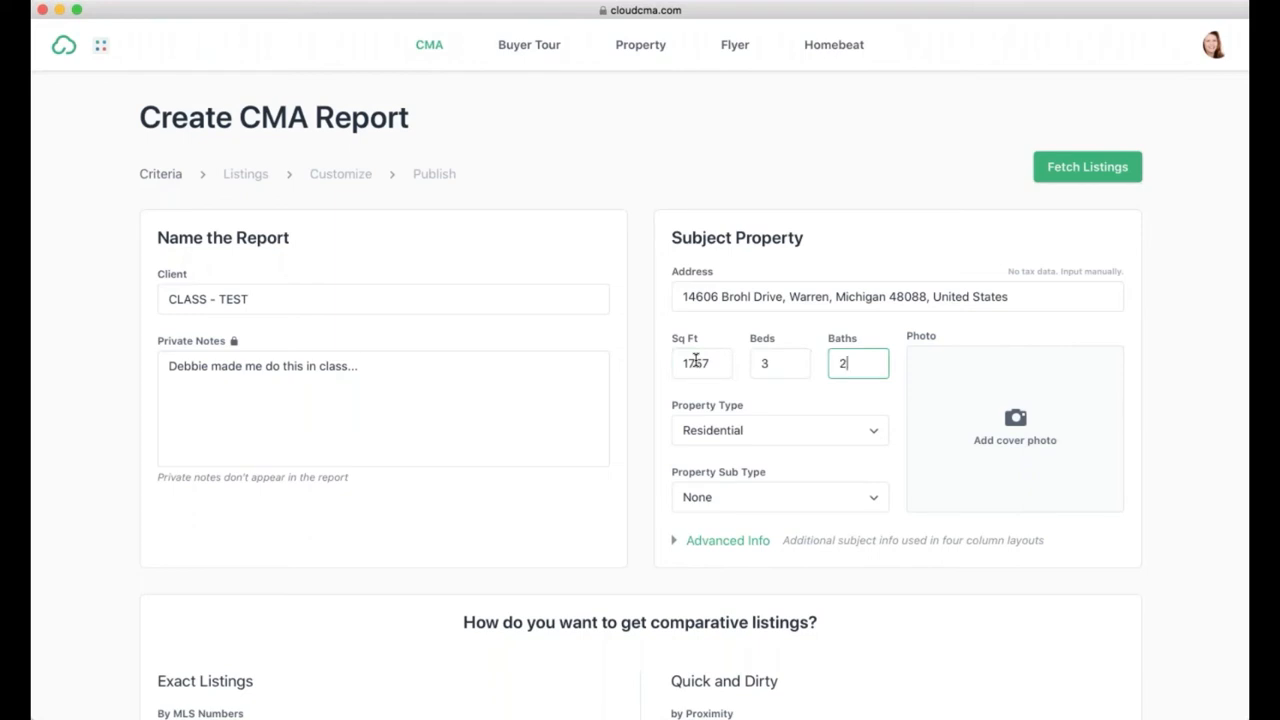
{"action": "key", "text": "Tab"}
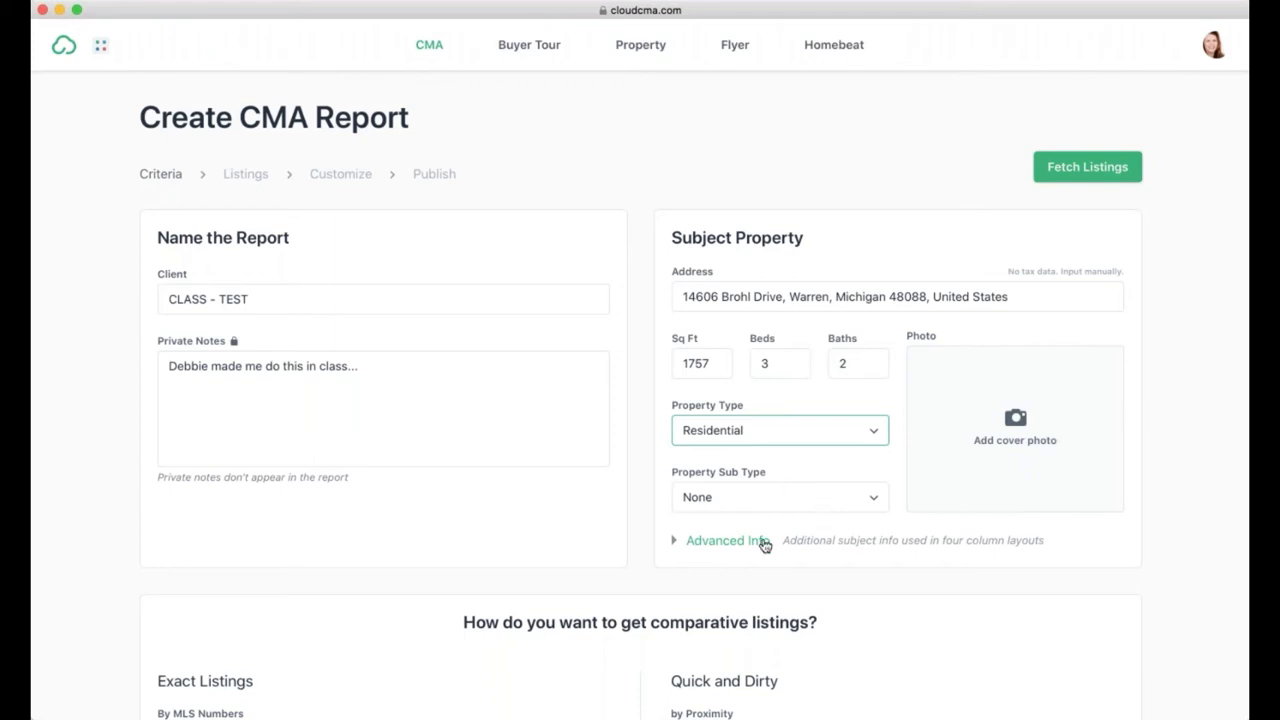
Step: Upload the house photo as the cover and crop off its bottom strip
{"action": "left_click", "coordinate": [1017, 422]}
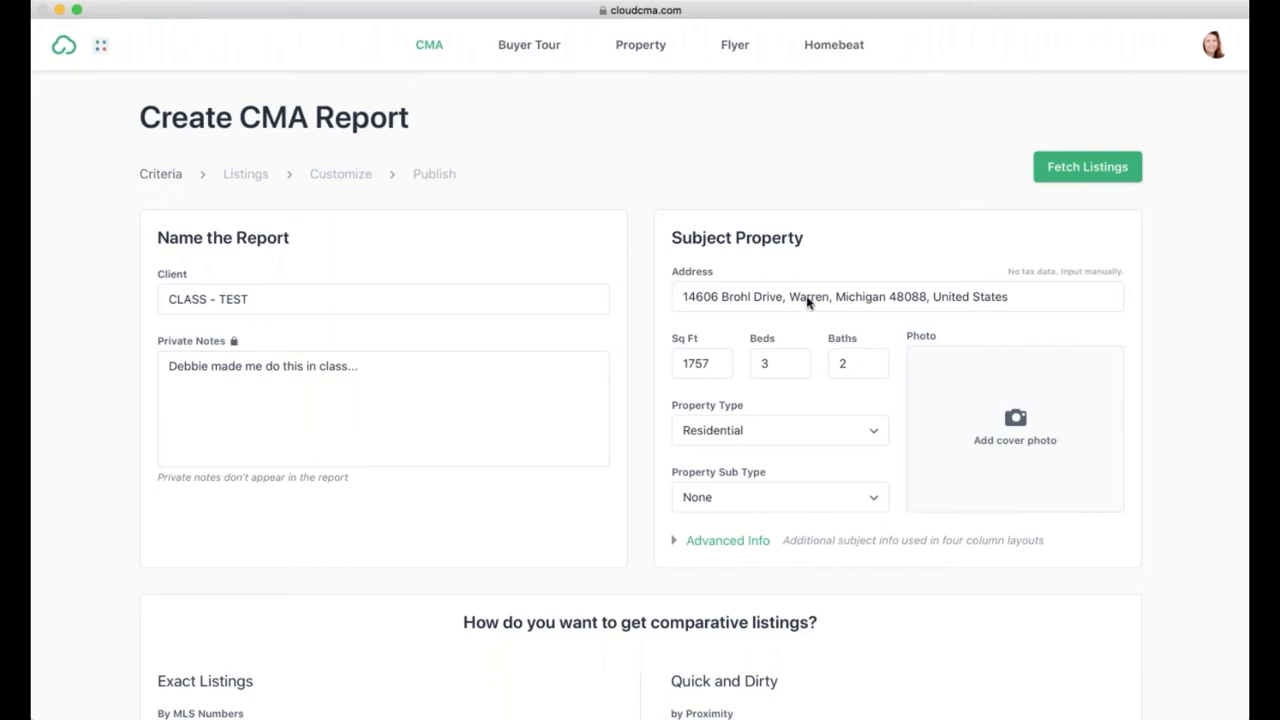
{"action": "left_click", "coordinate": [1177, 636]}
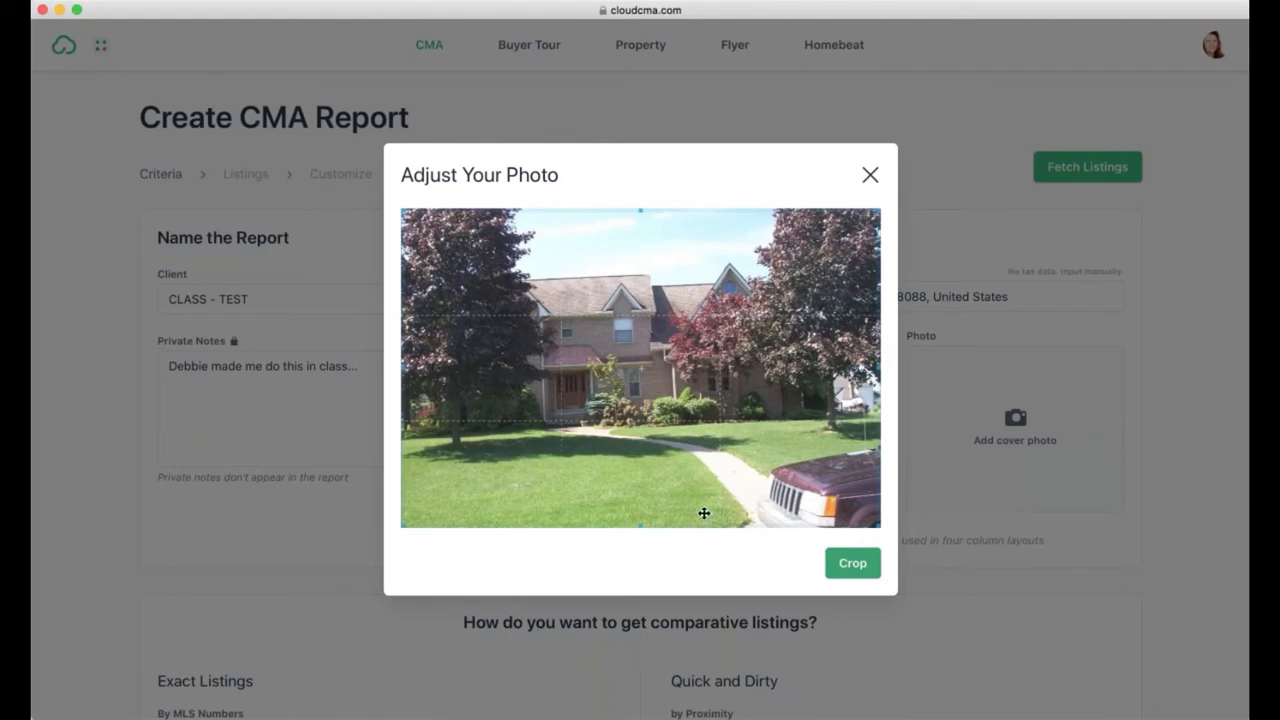
{"action": "left_click_drag", "start_coordinate": [665, 524], "coordinate": [661, 487]}
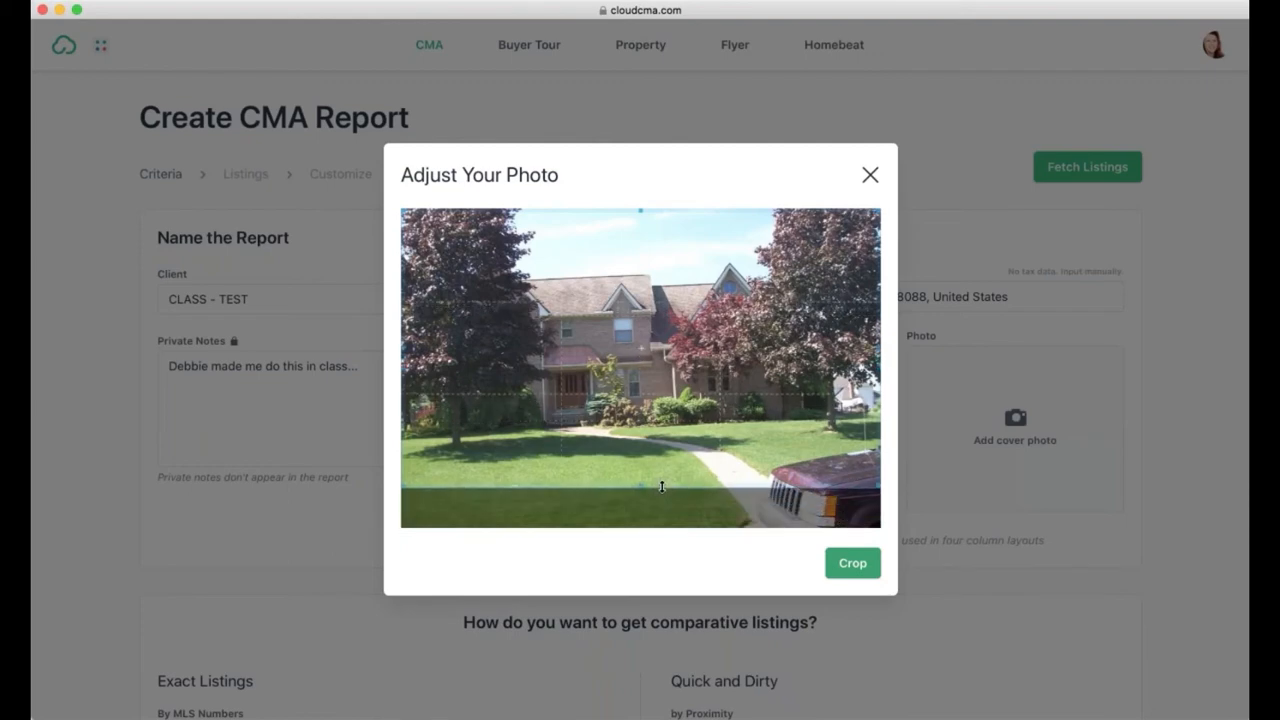
{"action": "left_click", "coordinate": [851, 563]}
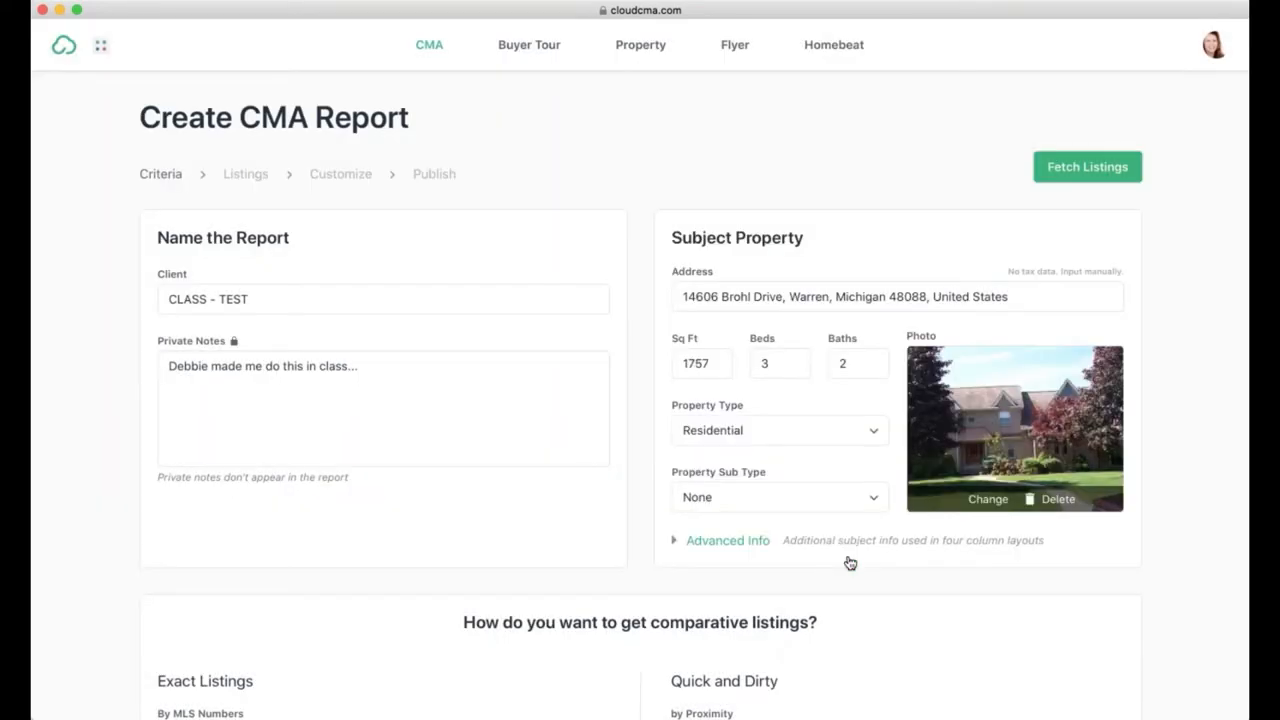
Step: Fetch the comparables for the entered MLS numbers, showing 1 pending and 6 sold on the map
{"action": "scroll", "coordinate": [850, 563], "scroll_direction": "down", "scroll_amount": 1}
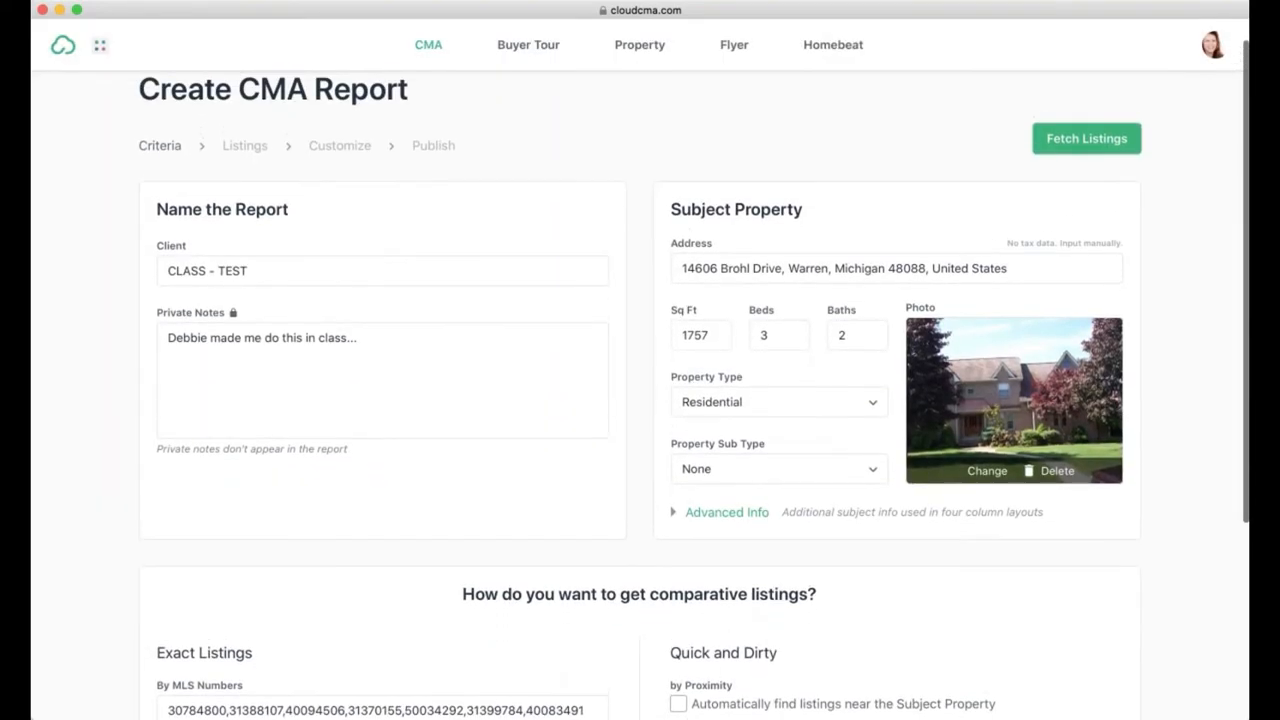
{"action": "scroll", "coordinate": [850, 563], "scroll_direction": "down", "scroll_amount": 5}
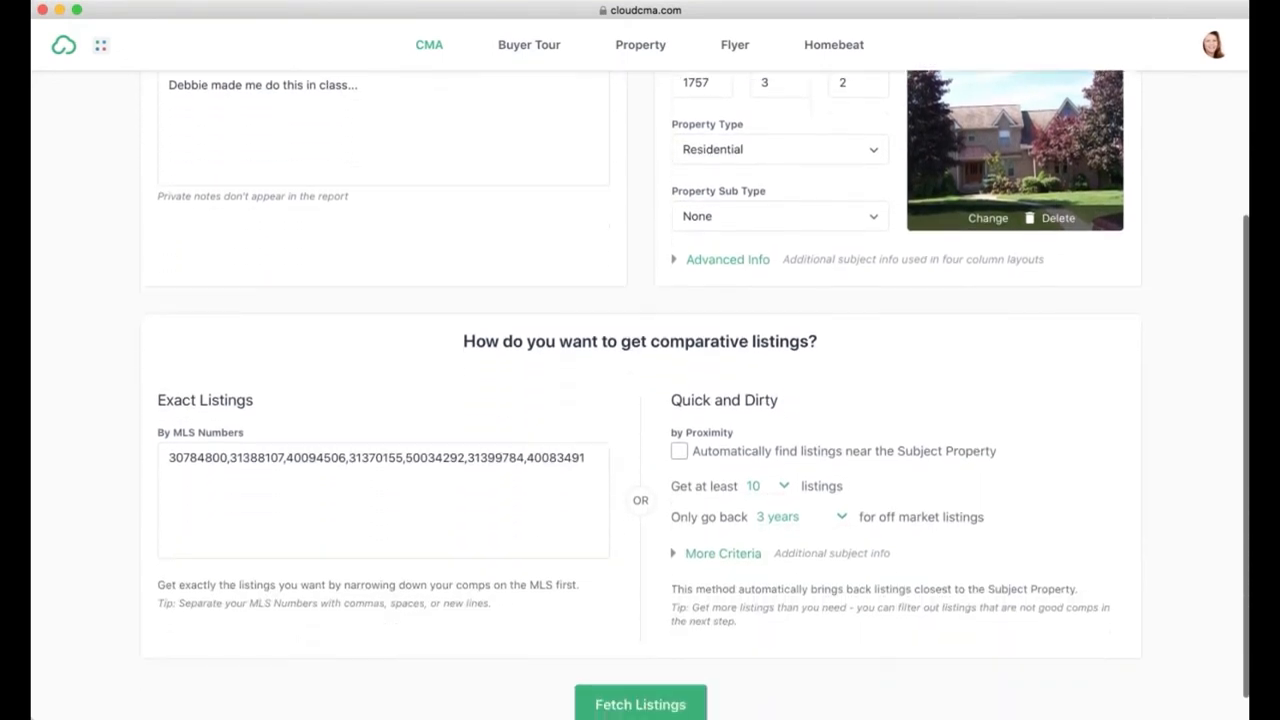
{"action": "scroll", "coordinate": [694, 379], "scroll_direction": "down", "scroll_amount": 1}
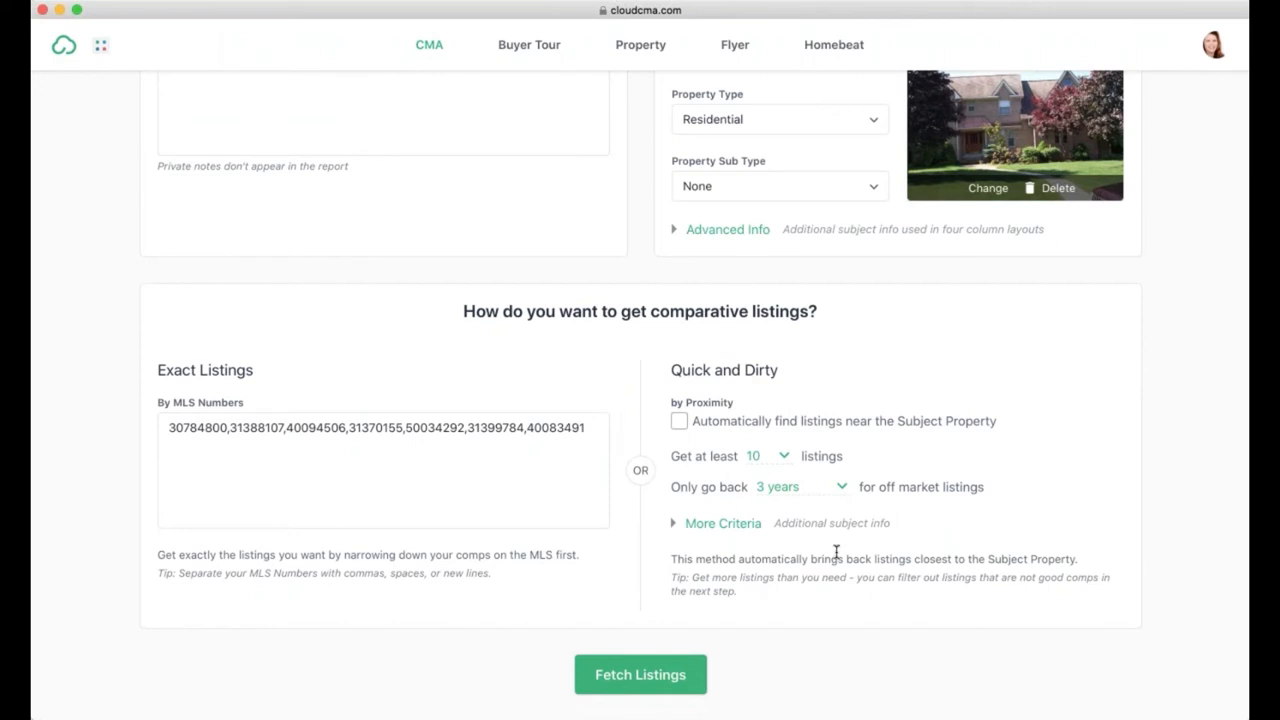
{"action": "double_click", "coordinate": [762, 372]}
{"action": "left_click_drag", "start_coordinate": [717, 372], "coordinate": [686, 372]}
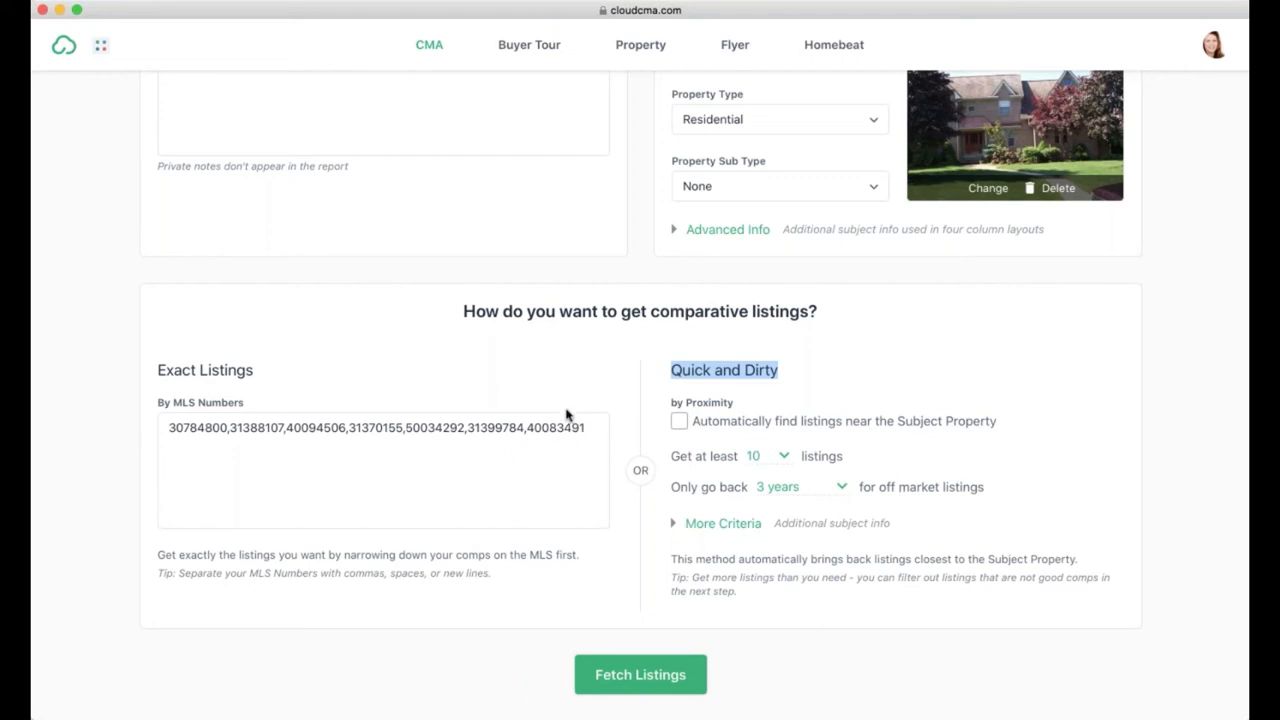
{"action": "left_click", "coordinate": [625, 675]}
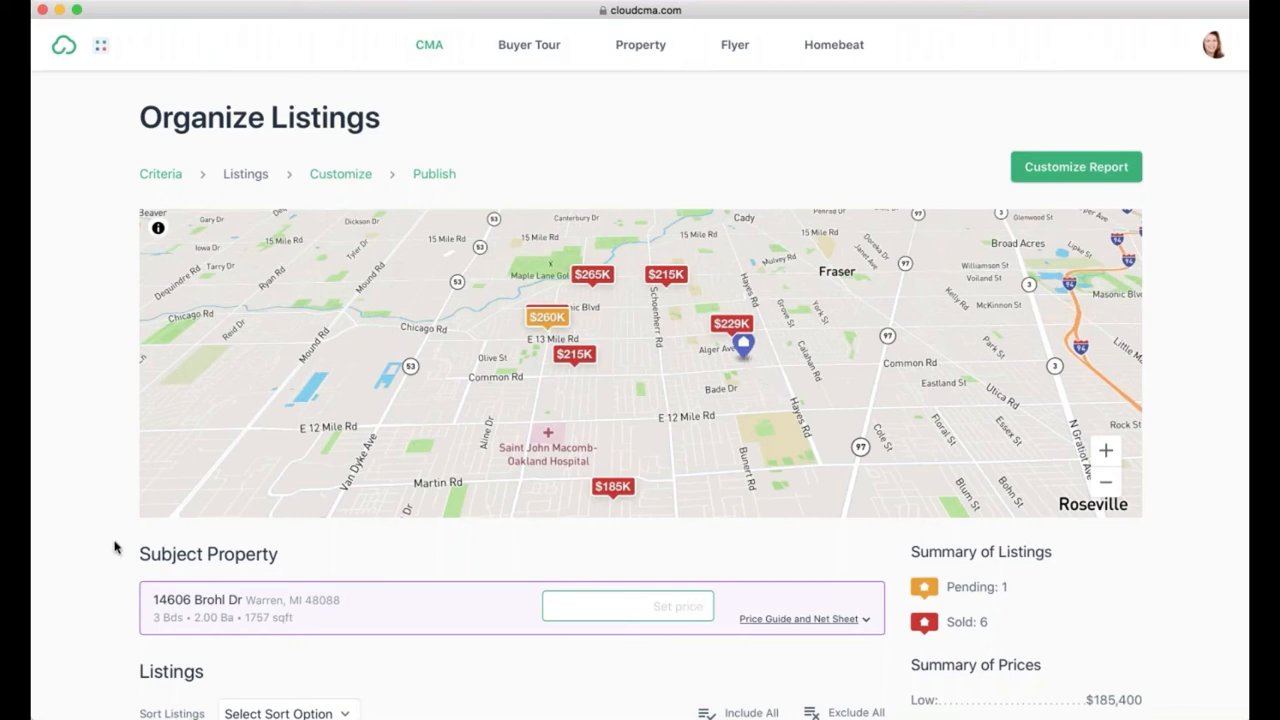
{"action": "scroll", "coordinate": [114, 547], "scroll_direction": "down", "scroll_amount": 3}
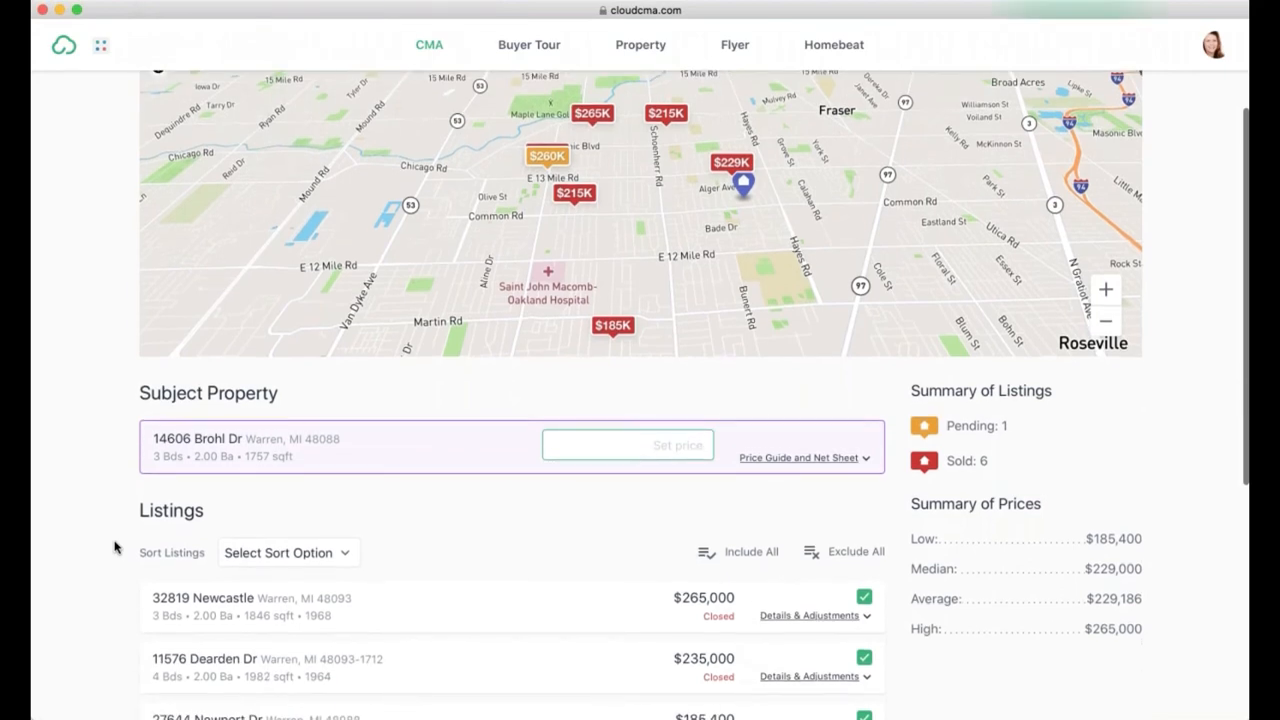
{"action": "scroll", "coordinate": [114, 547], "scroll_direction": "down", "scroll_amount": 2}
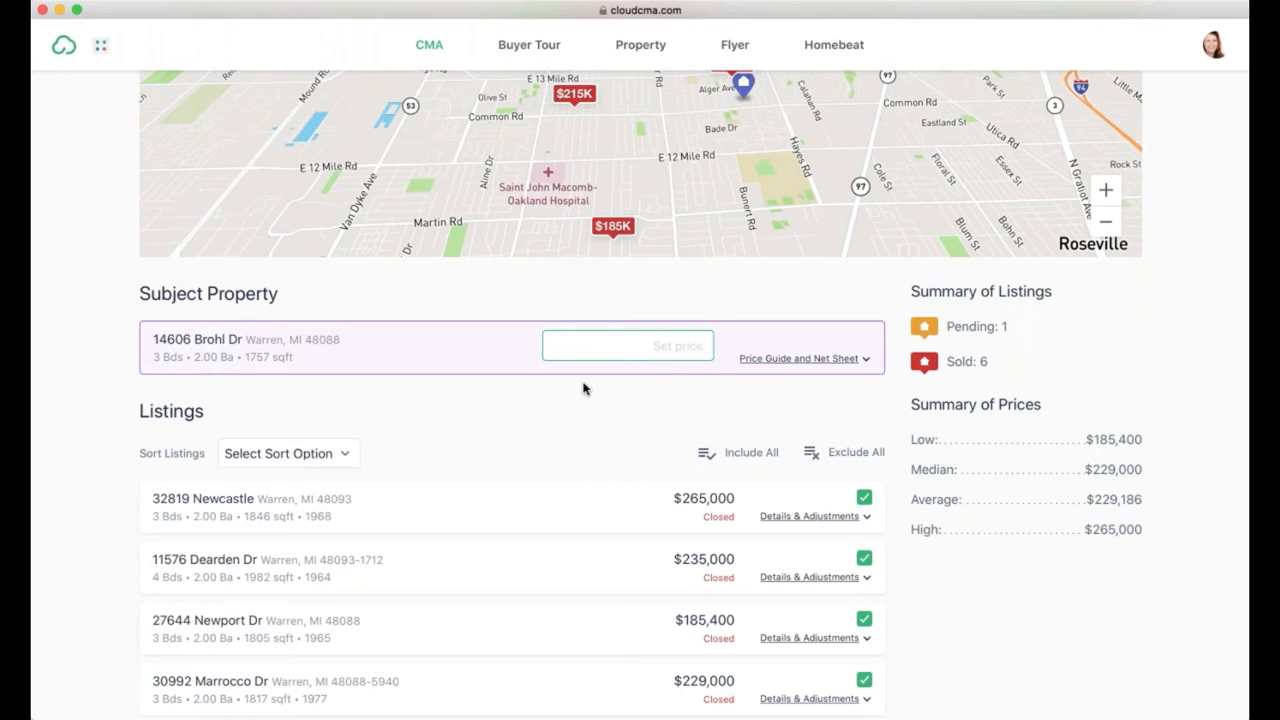
{"action": "type", "text": "250-260"}
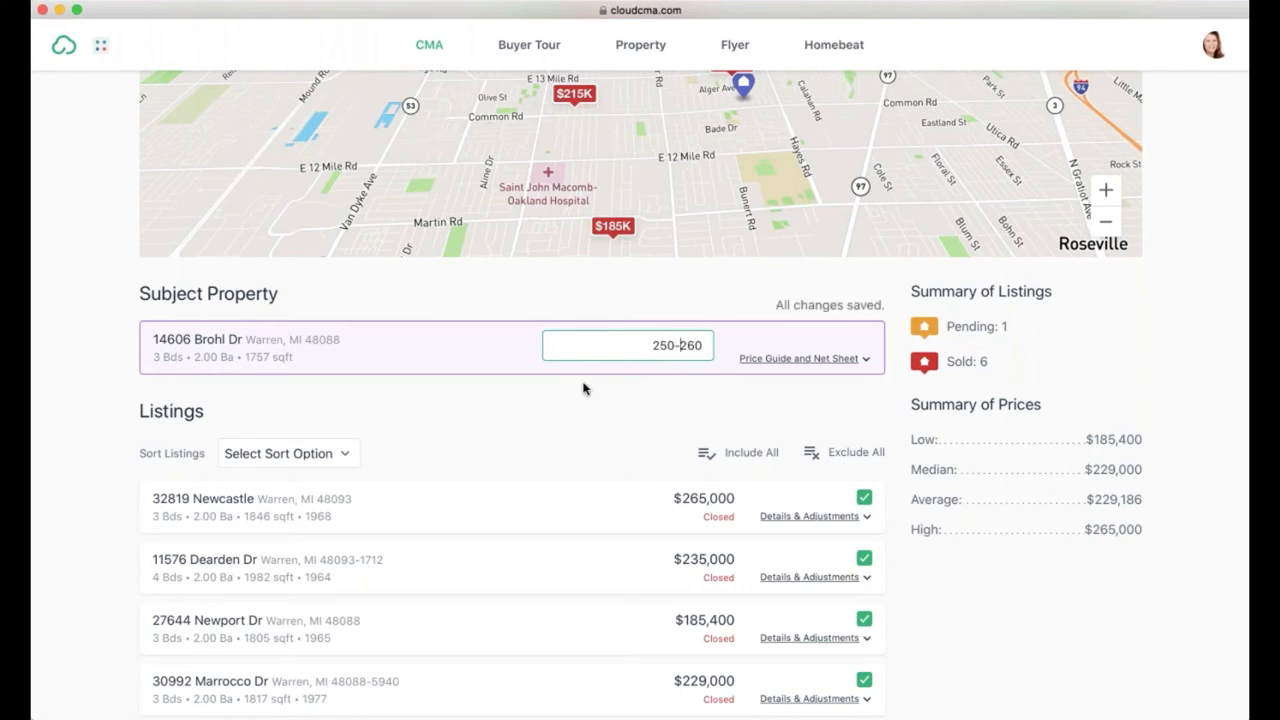
{"action": "key", "text": "Left"}
{"action": "key", "text": "Left"}
{"action": "key", "text": "Left"}
{"action": "key", "text": "Left"}
{"action": "type", "text": ", 000-260,000"}
{"action": "left_click", "coordinate": [806, 359]}
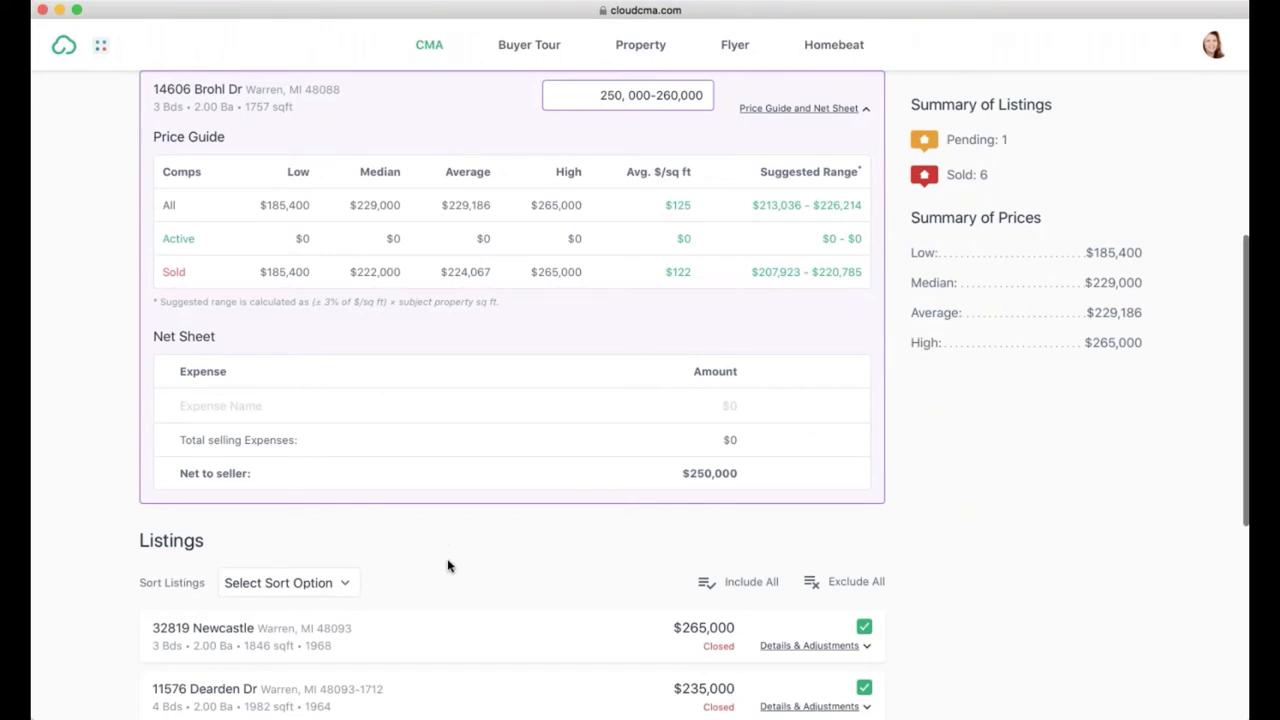
Step: Review the seven comparables ($185,400–$265,000, $229,000 median) and open the sort options
{"action": "scroll", "coordinate": [447, 566], "scroll_direction": "down", "scroll_amount": 3}
{"action": "scroll", "coordinate": [447, 566], "scroll_direction": "down", "scroll_amount": 5}
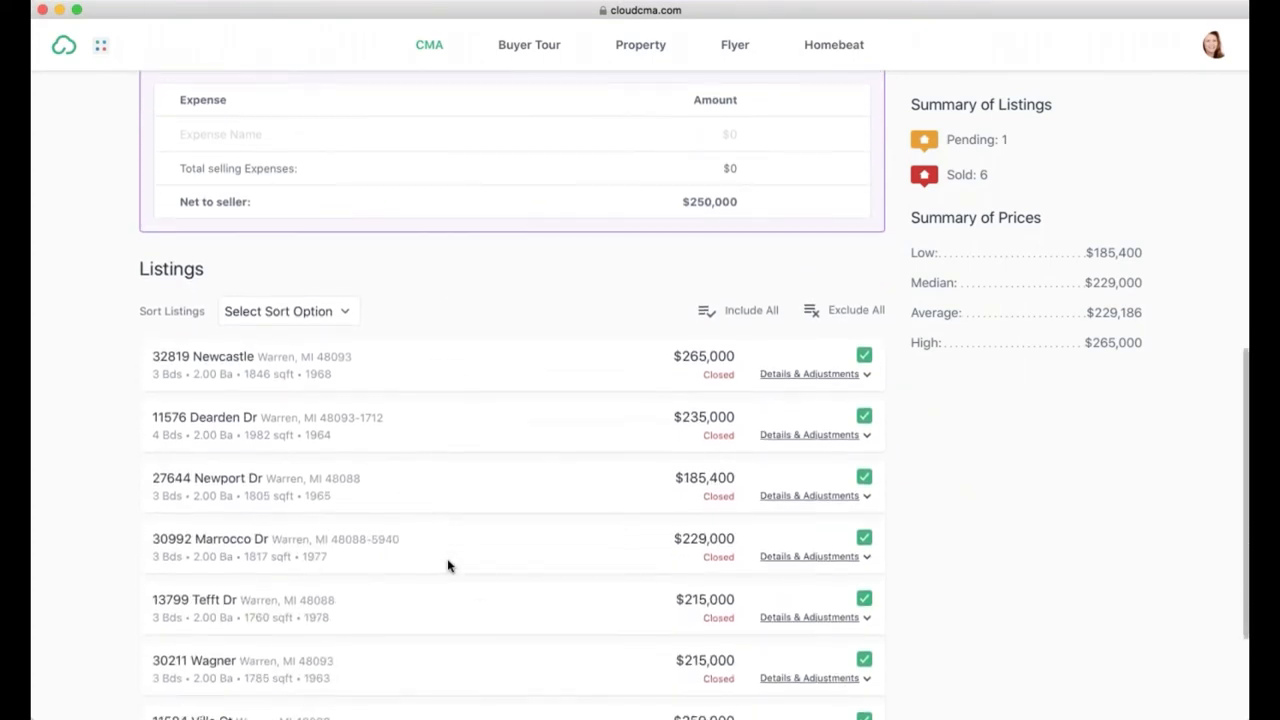
{"action": "scroll", "coordinate": [447, 566], "scroll_direction": "down", "scroll_amount": 2}
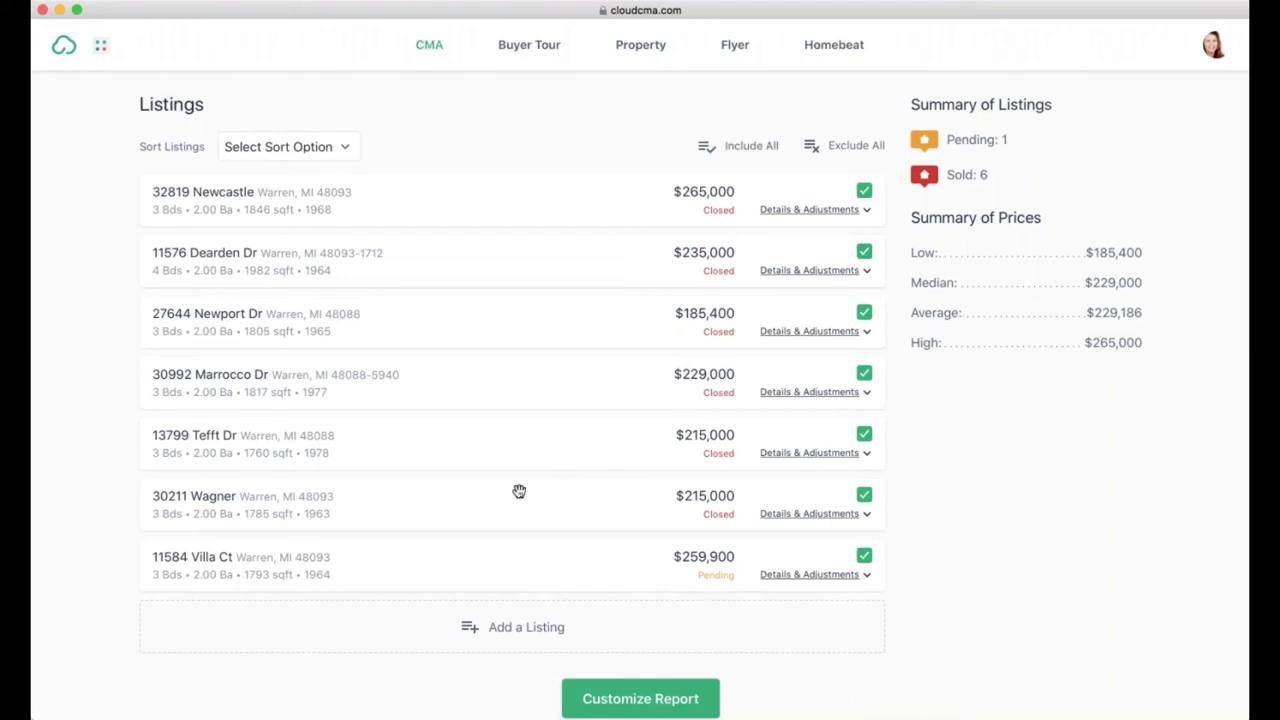
{"action": "scroll", "coordinate": [519, 491], "scroll_direction": "up", "scroll_amount": 1}
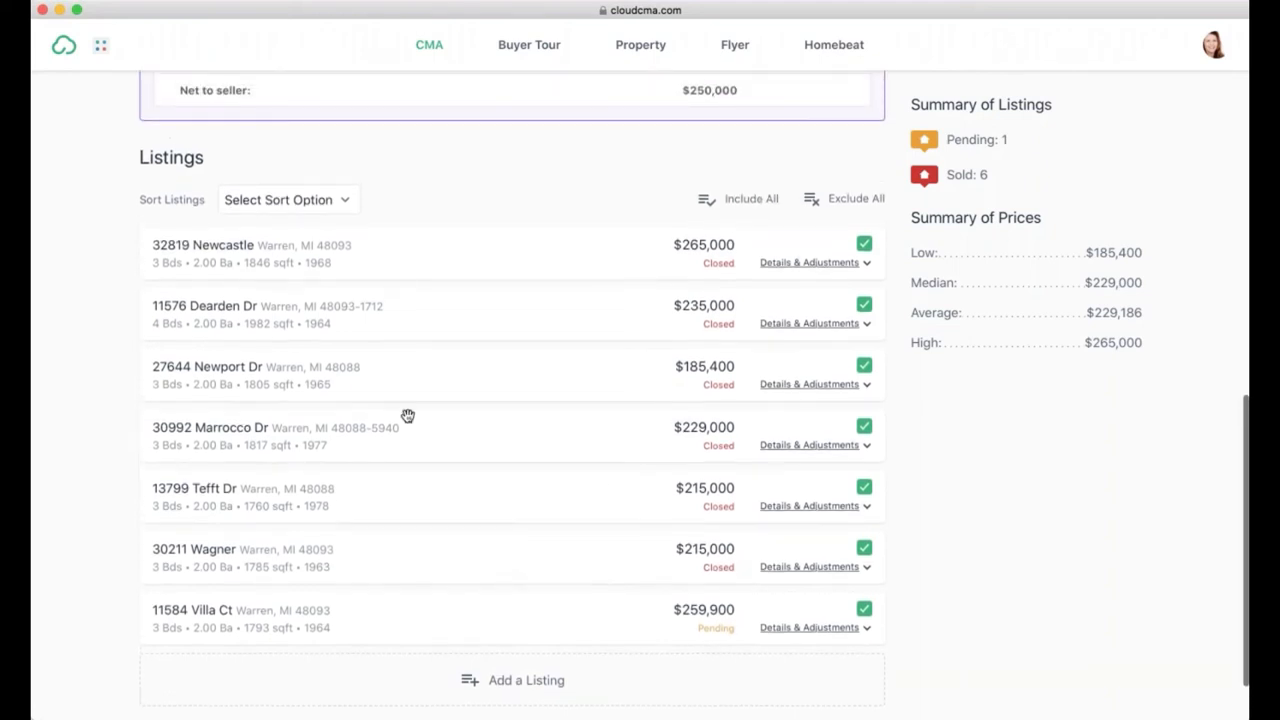
{"action": "left_click", "coordinate": [337, 207]}
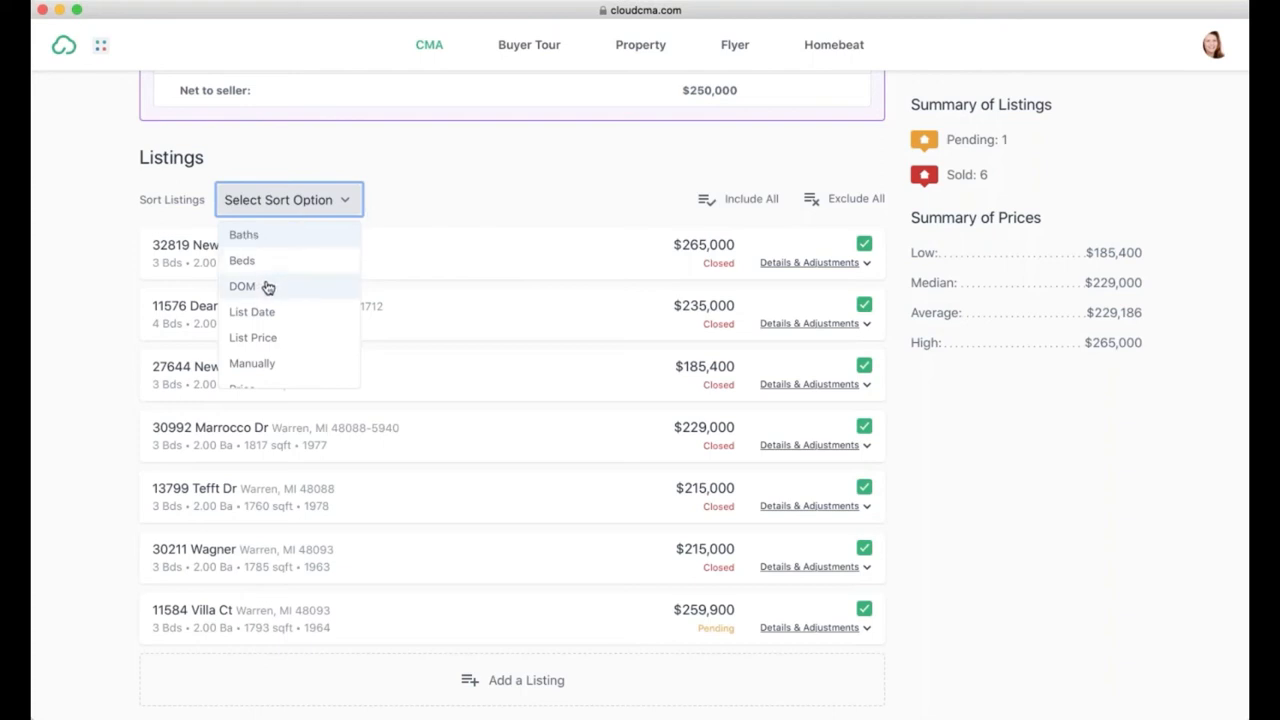
{"action": "scroll", "coordinate": [285, 324], "scroll_direction": "down", "scroll_amount": 1}
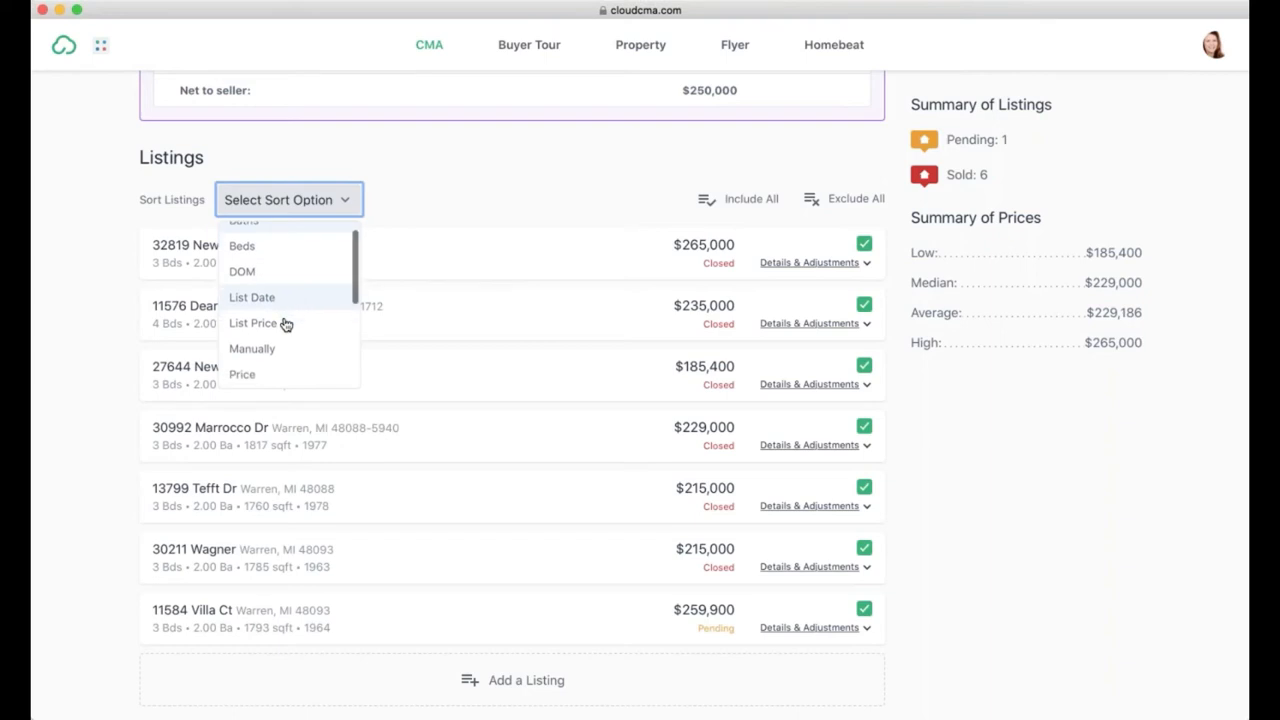
{"action": "scroll", "coordinate": [285, 324], "scroll_direction": "down", "scroll_amount": 3}
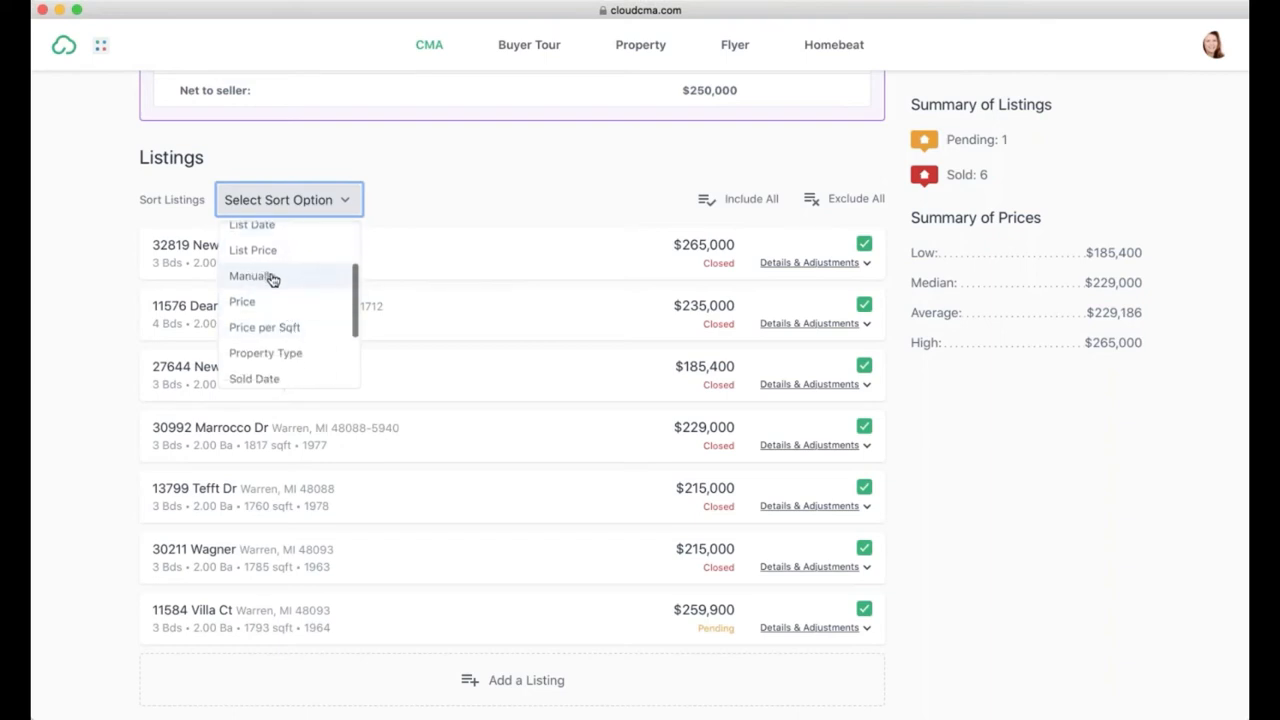
{"action": "left_click", "coordinate": [267, 328]}
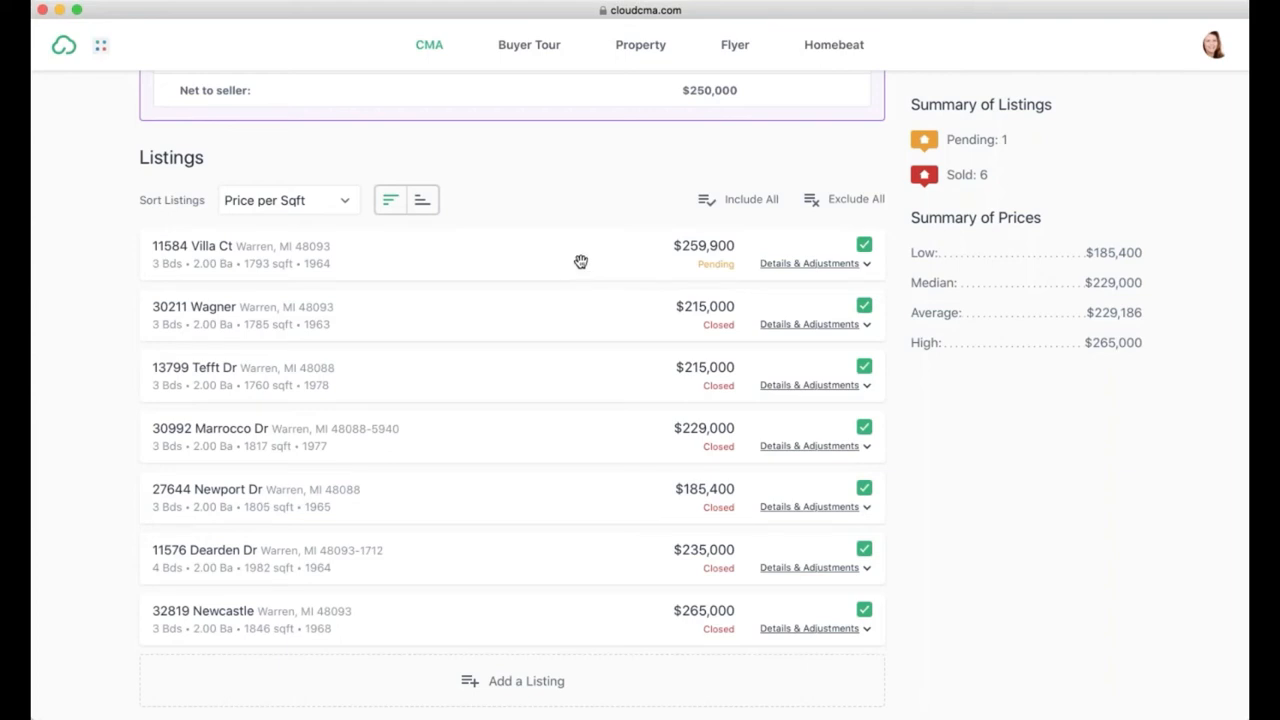
{"action": "left_click", "coordinate": [867, 265]}
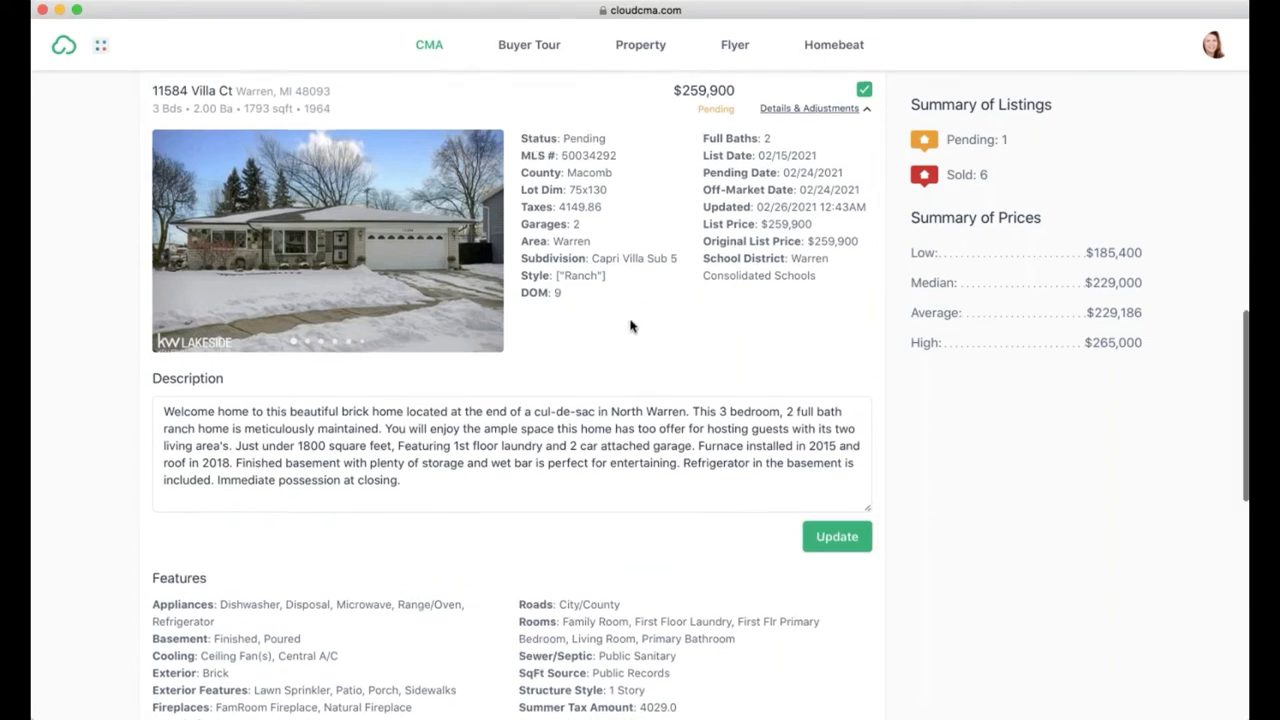
{"action": "scroll", "coordinate": [615, 300], "scroll_direction": "up", "scroll_amount": 1}
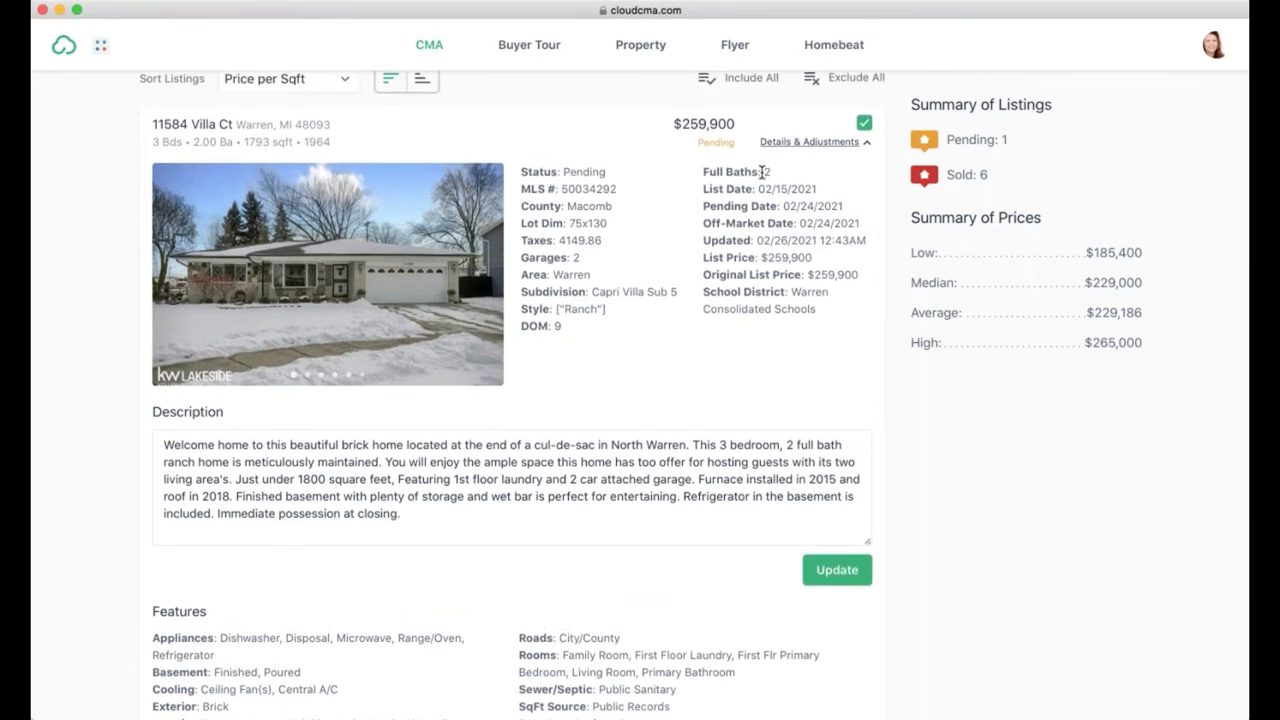
{"action": "scroll", "coordinate": [751, 366], "scroll_direction": "up", "scroll_amount": 1}
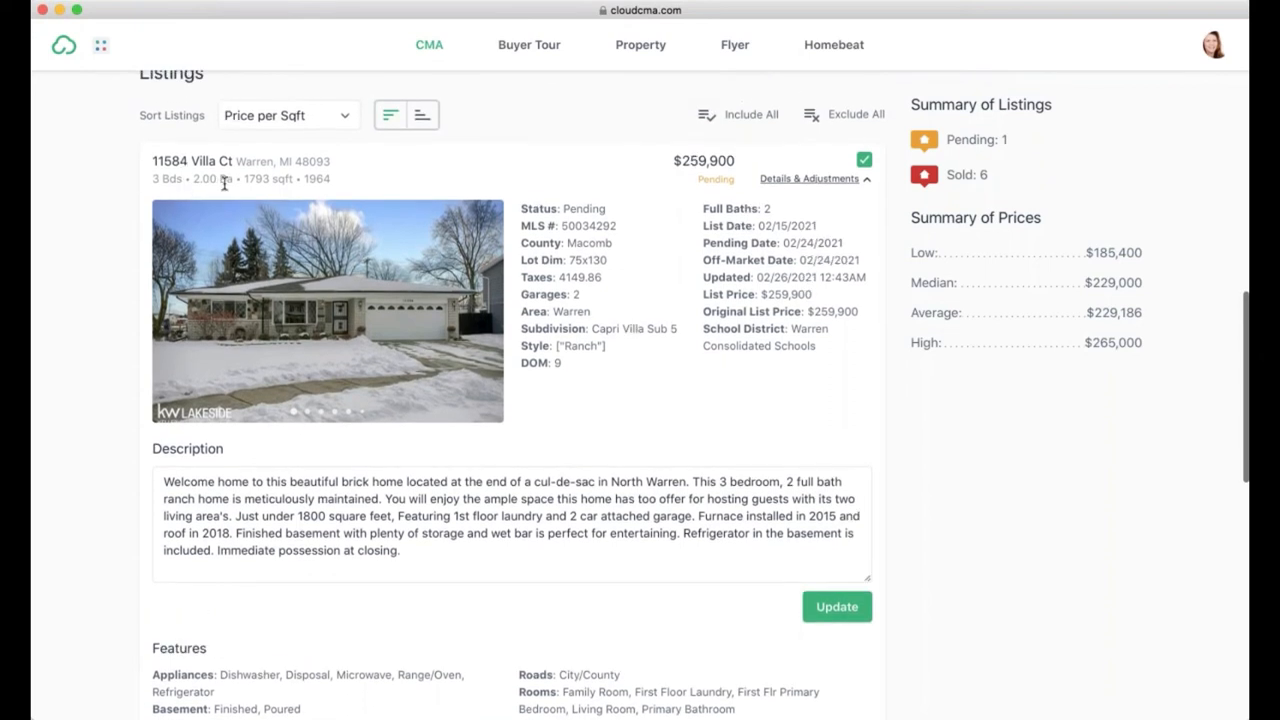
{"action": "scroll", "coordinate": [112, 305], "scroll_direction": "down", "scroll_amount": 5}
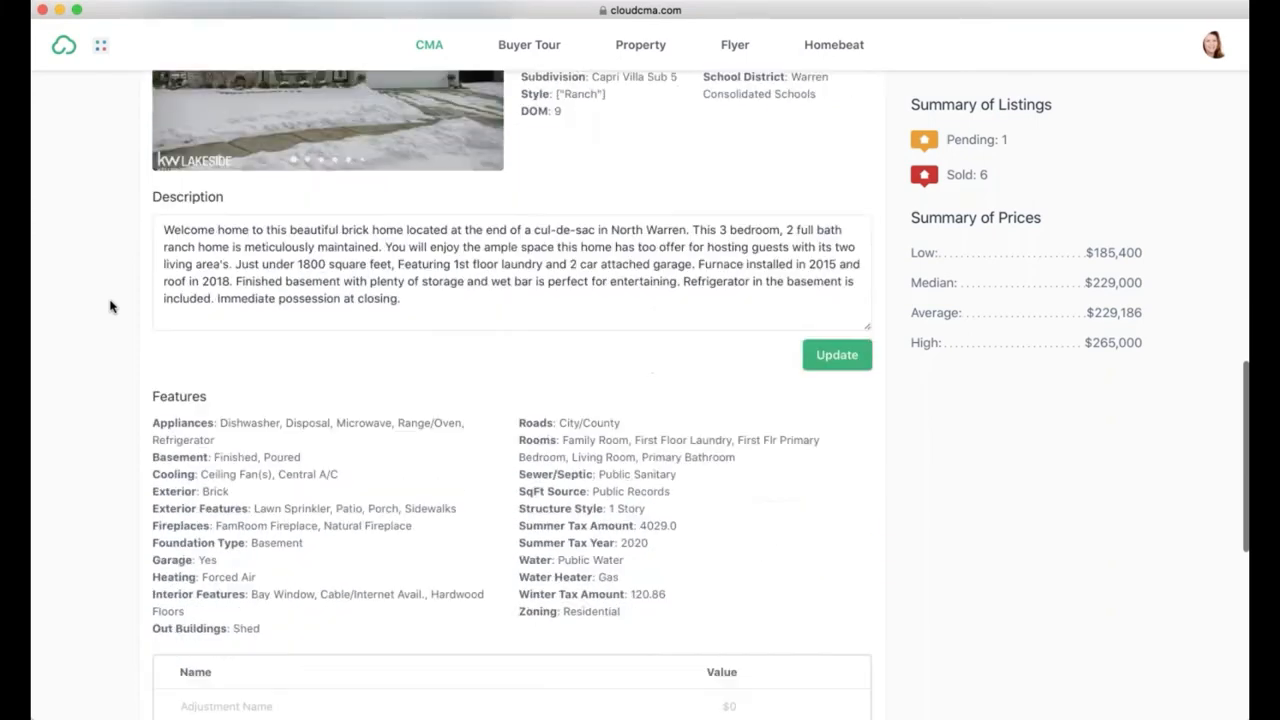
{"action": "scroll", "coordinate": [112, 306], "scroll_direction": "down", "scroll_amount": 8}
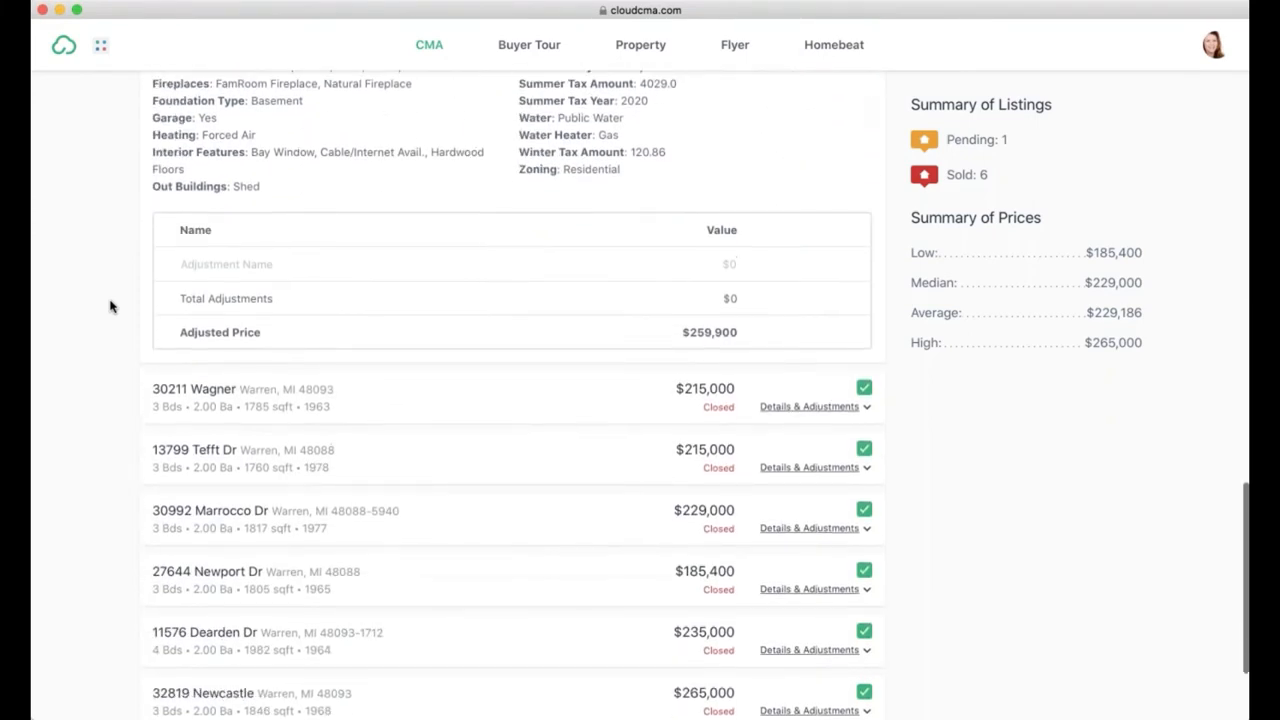
{"action": "scroll", "coordinate": [112, 306], "scroll_direction": "down", "scroll_amount": 2}
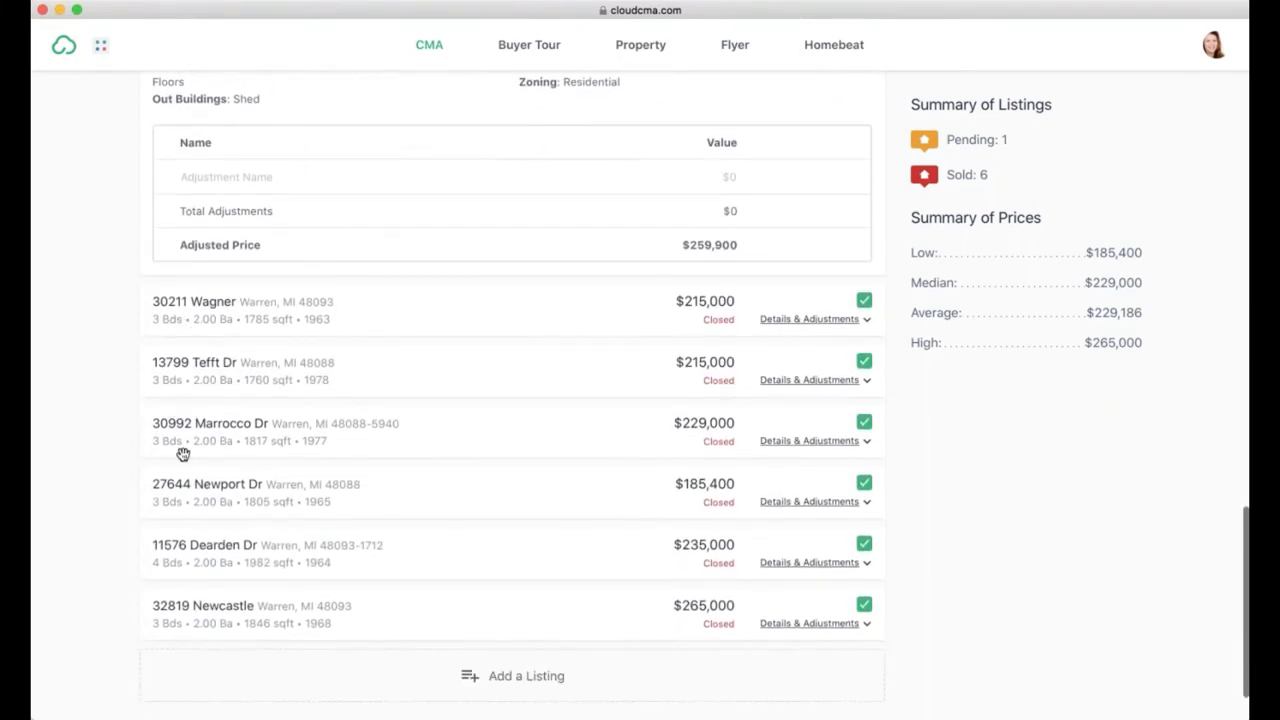
{"action": "scroll", "coordinate": [168, 524], "scroll_direction": "down", "scroll_amount": 1}
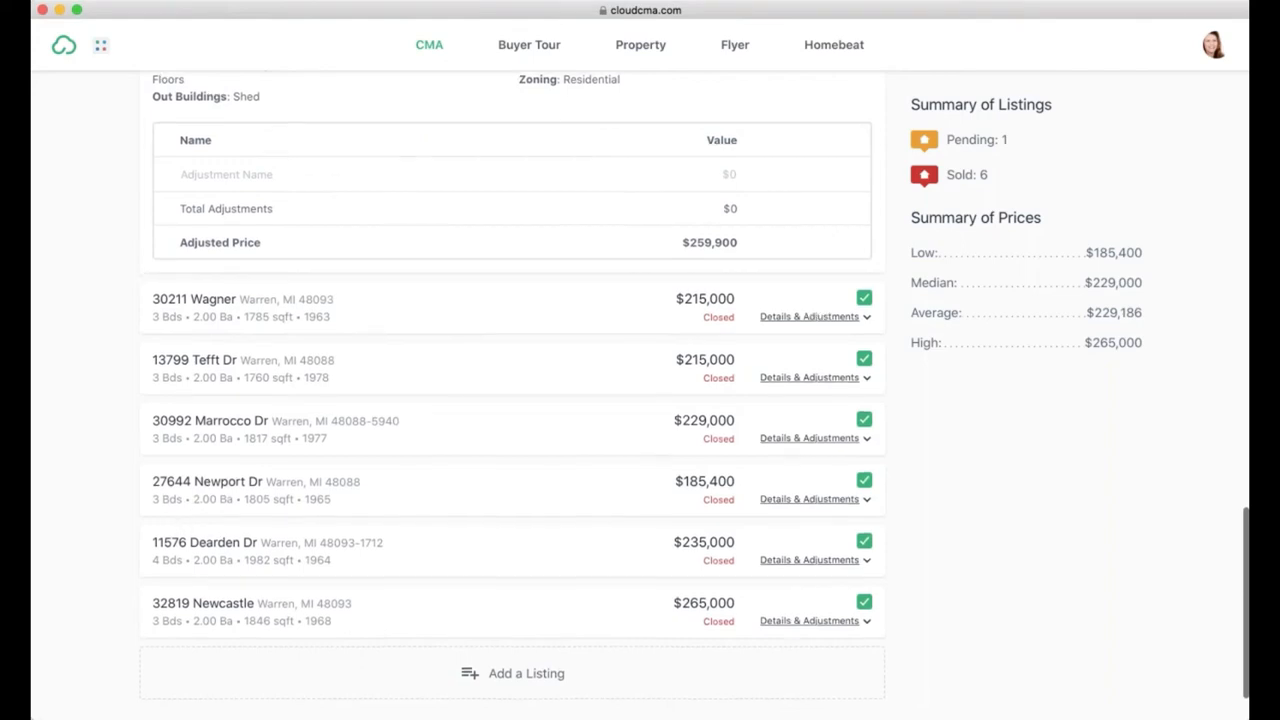
{"action": "scroll", "coordinate": [200, 522], "scroll_direction": "down", "scroll_amount": 1}
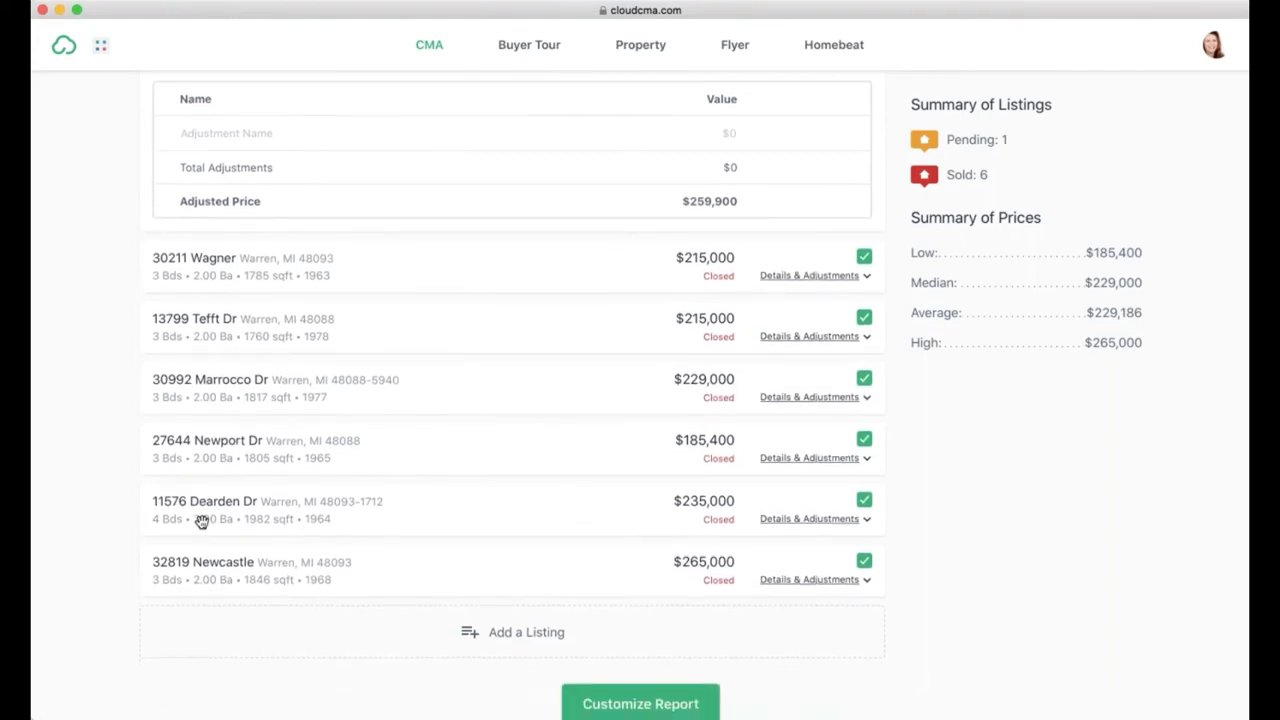
{"action": "left_click", "coordinate": [822, 524]}
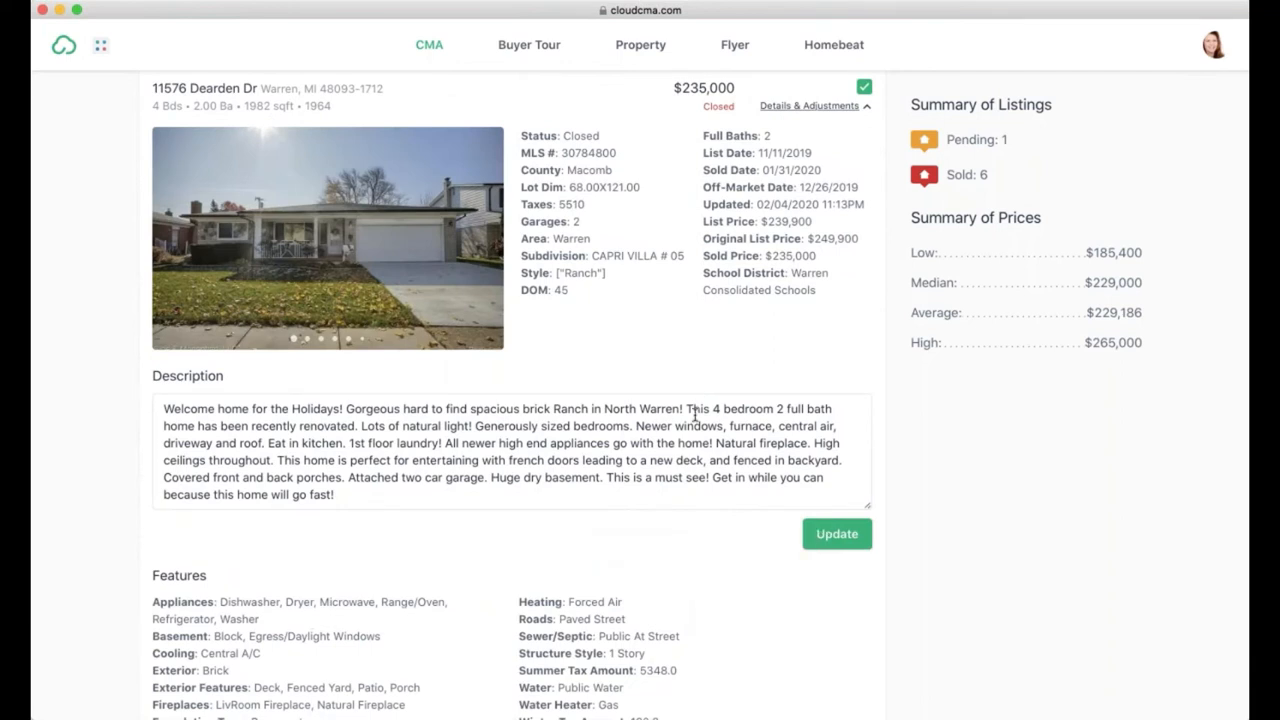
{"action": "scroll", "coordinate": [695, 413], "scroll_direction": "down", "scroll_amount": 8}
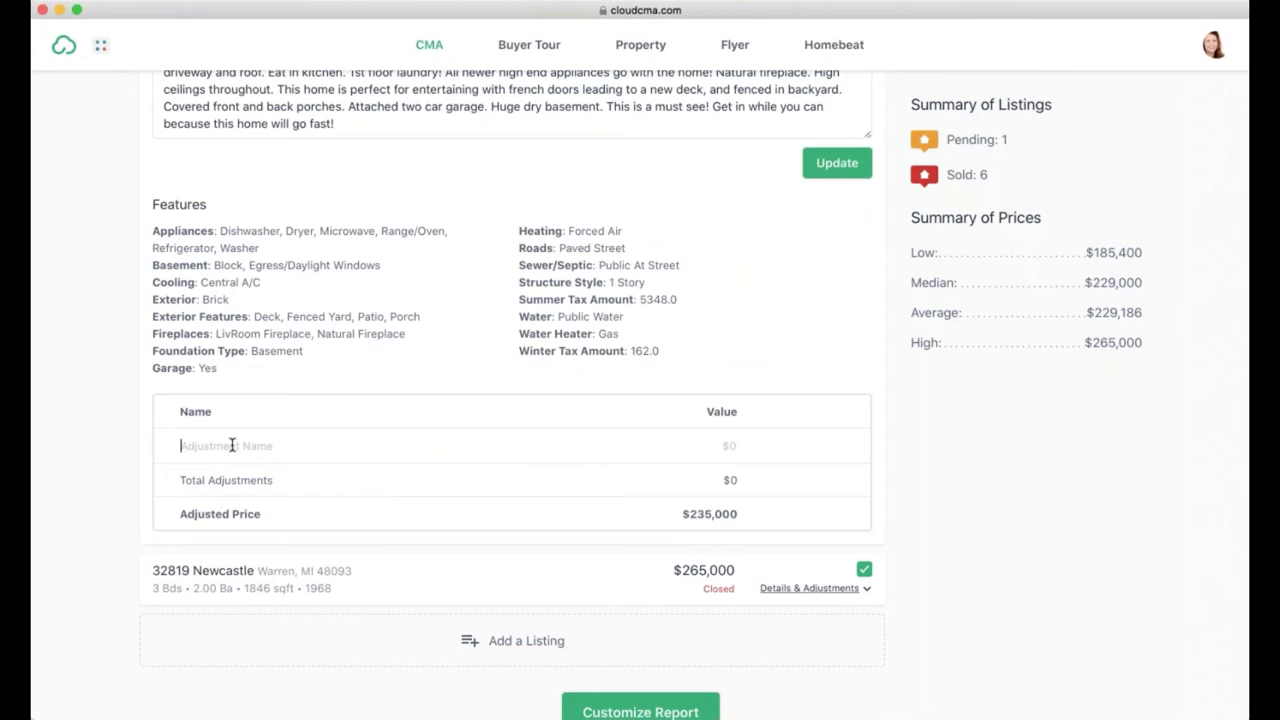
{"action": "type", "text": "Extra Bedroom"}
{"action": "left_click", "coordinate": [423, 449]}
{"action": "type", "text": "-$5,000"}
{"action": "key", "text": "Tab"}
{"action": "left_click", "coordinate": [832, 449]}
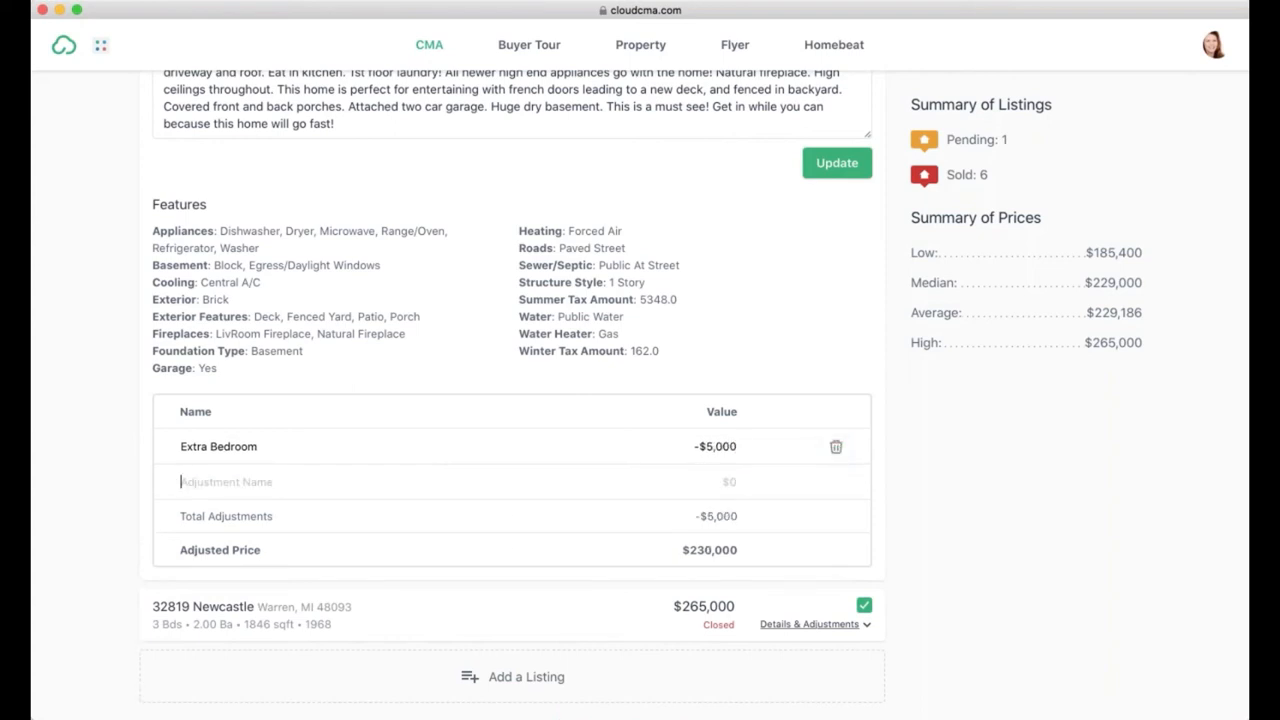
Step: Update the pricing so Dearden Dr adjusts to $230,000 and the average to $228,471
{"action": "scroll", "coordinate": [566, 449], "scroll_direction": "down", "scroll_amount": 2}
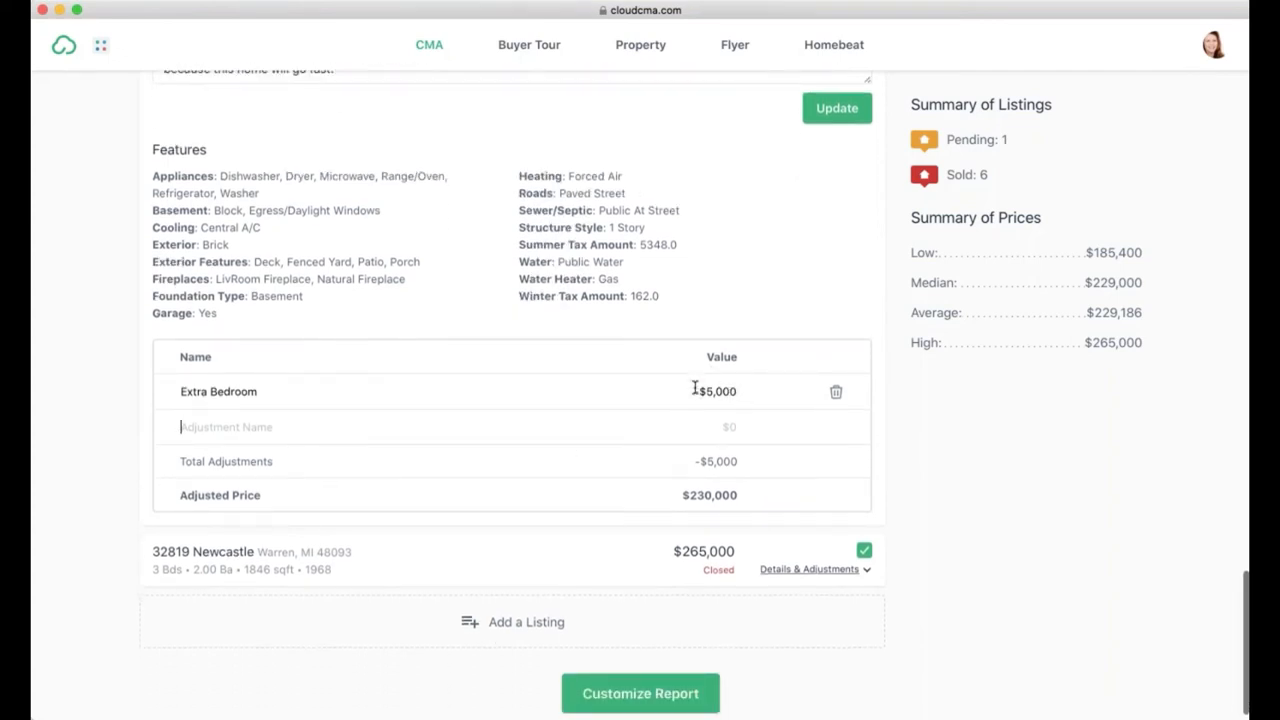
{"action": "scroll", "coordinate": [614, 544], "scroll_direction": "down", "scroll_amount": 1}
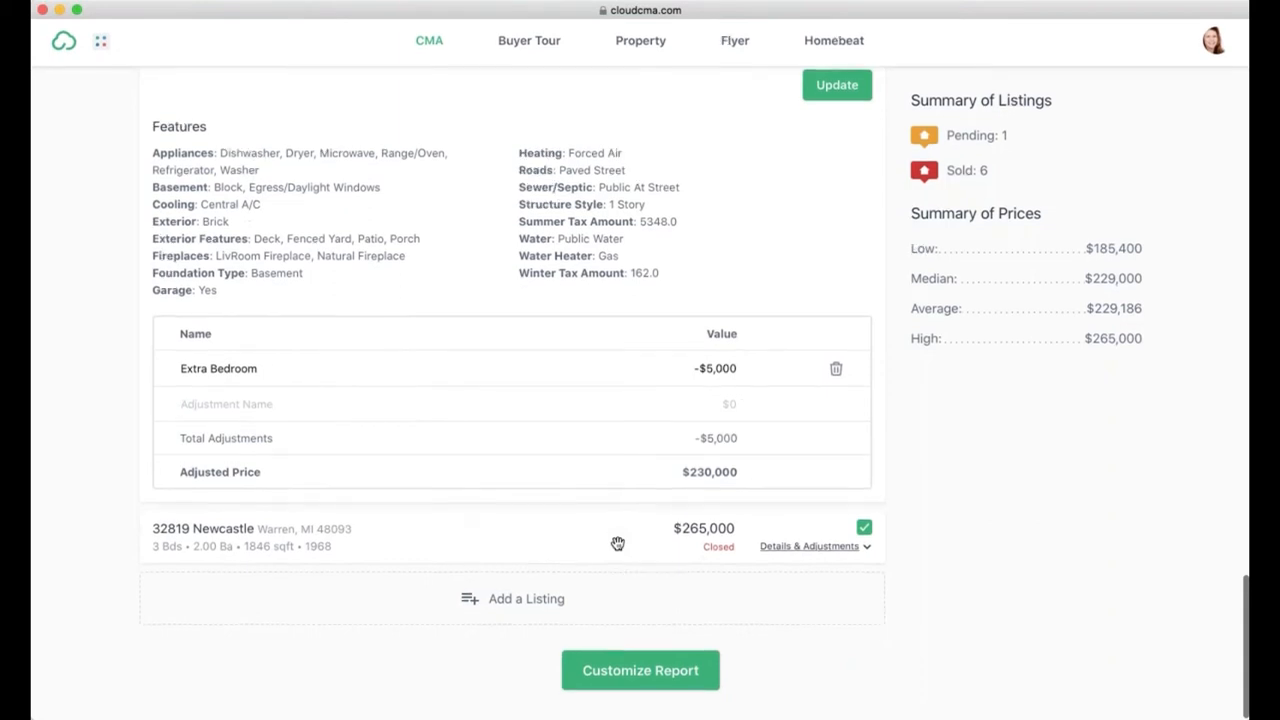
{"action": "left_click", "coordinate": [835, 88]}
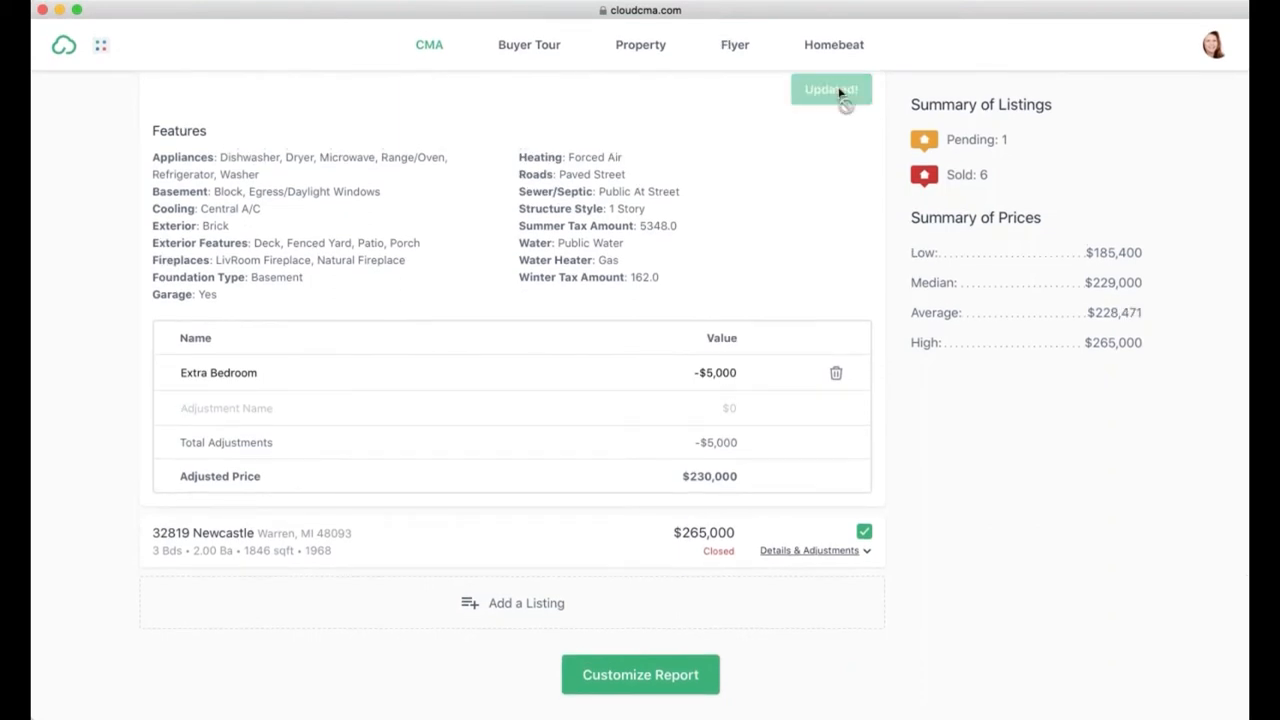
{"action": "scroll", "coordinate": [512, 400], "scroll_direction": "up", "scroll_amount": 5}
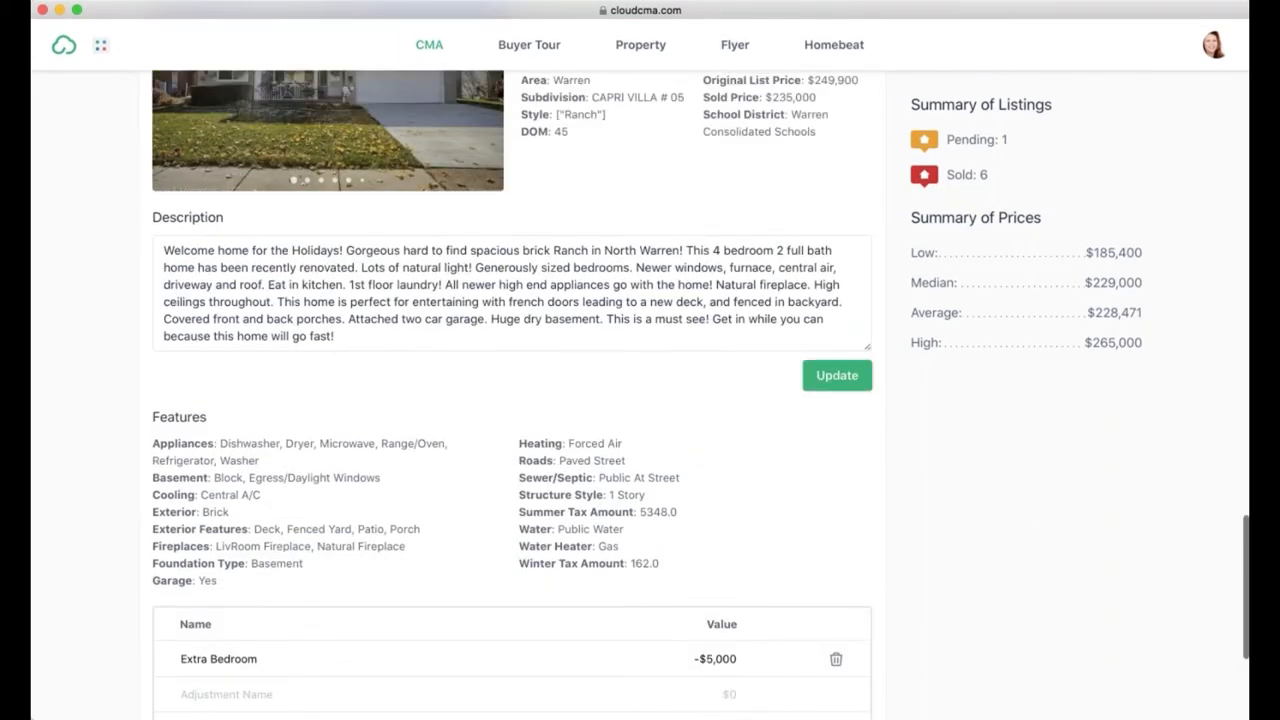
{"action": "scroll", "coordinate": [1107, 397], "scroll_direction": "up", "scroll_amount": 15}
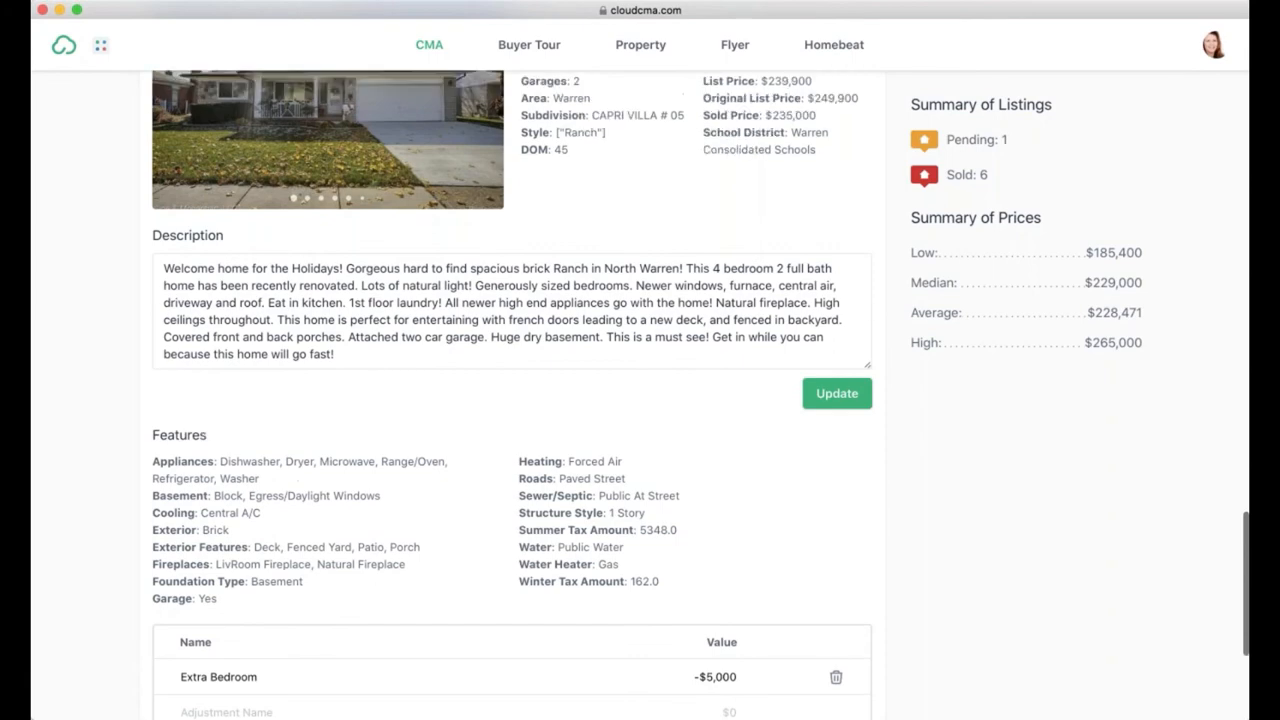
{"action": "scroll", "coordinate": [1107, 397], "scroll_direction": "up", "scroll_amount": 20}
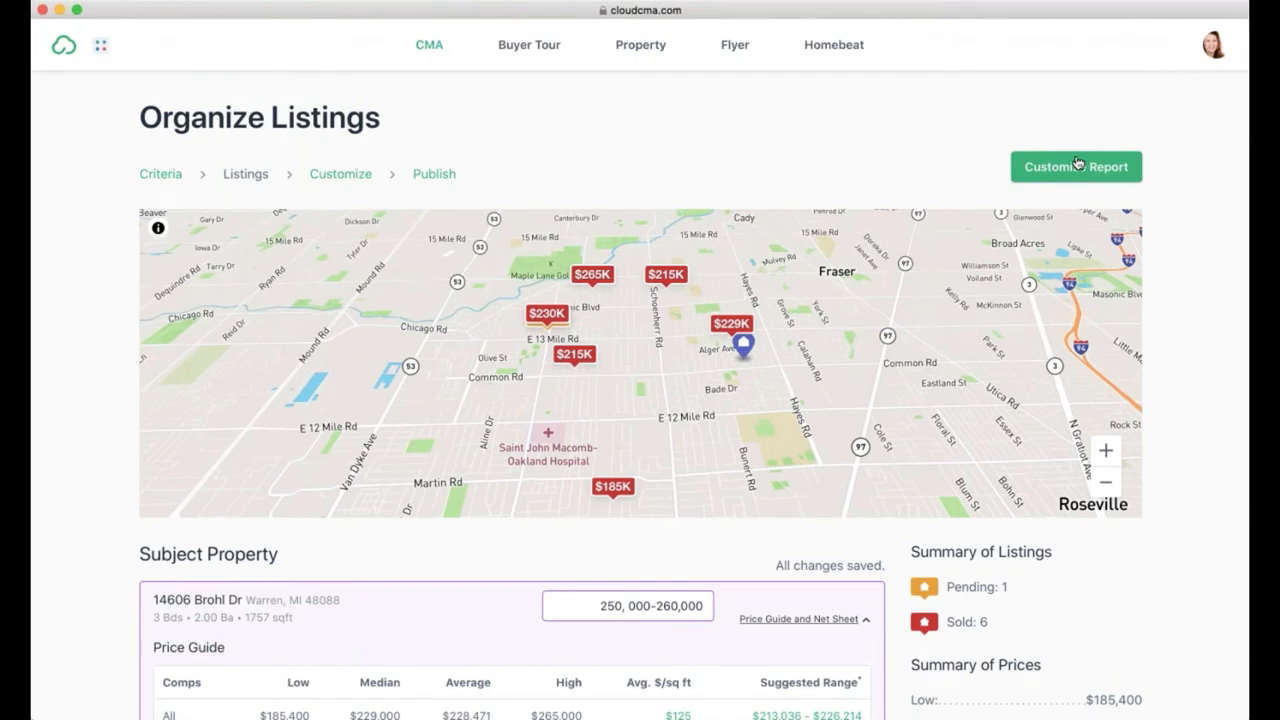
Step: Go to Customize Report and view the Modern Cabernet theme options
{"action": "left_click", "coordinate": [1077, 163]}
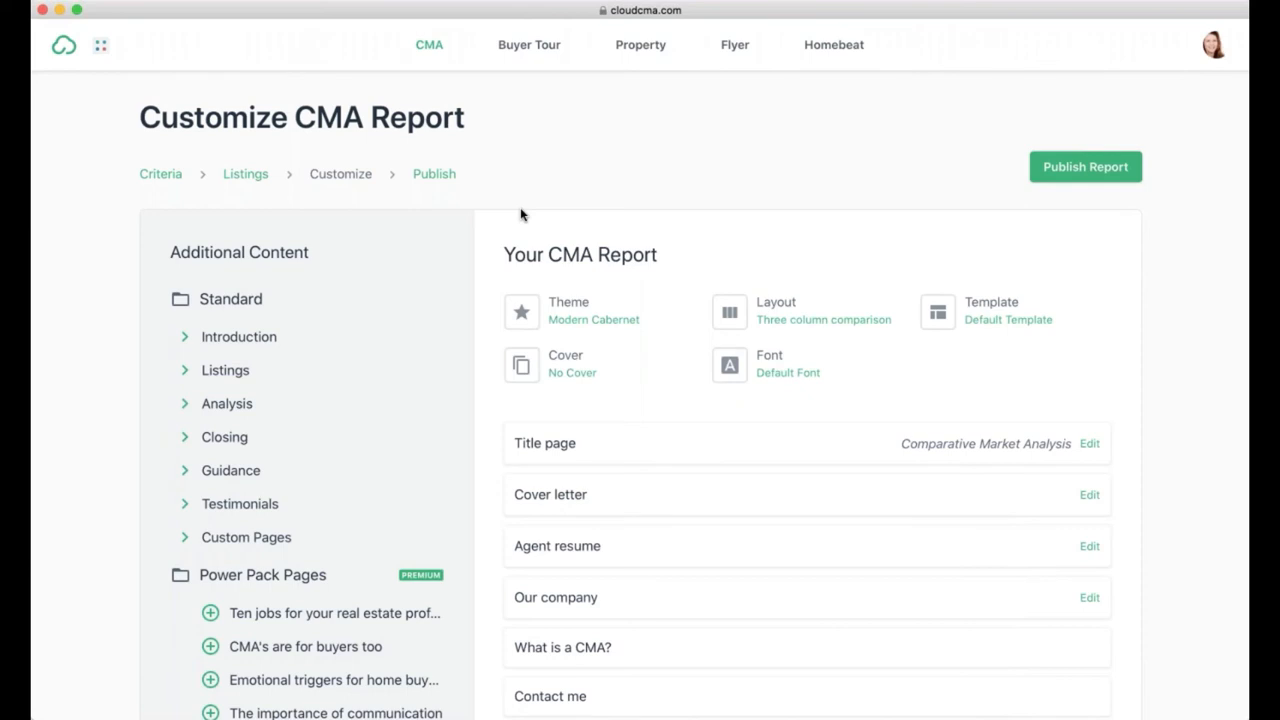
{"action": "left_click", "coordinate": [612, 329]}
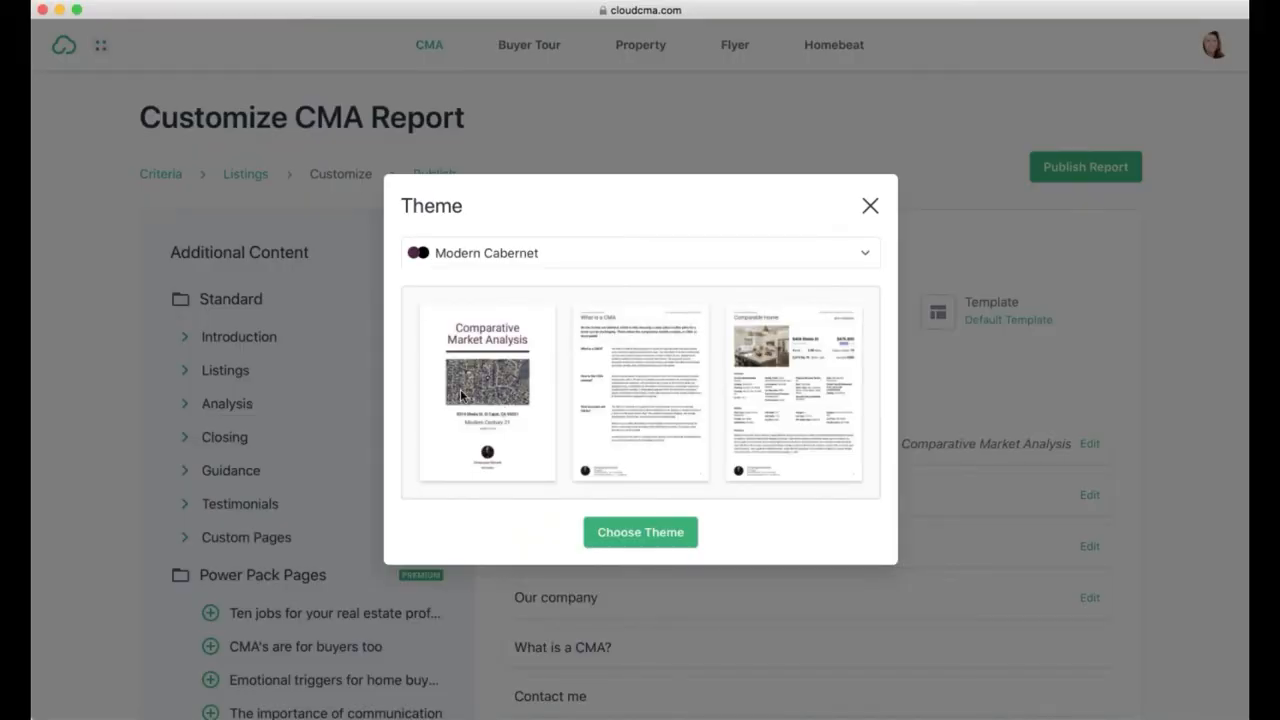
{"action": "left_click", "coordinate": [864, 257]}
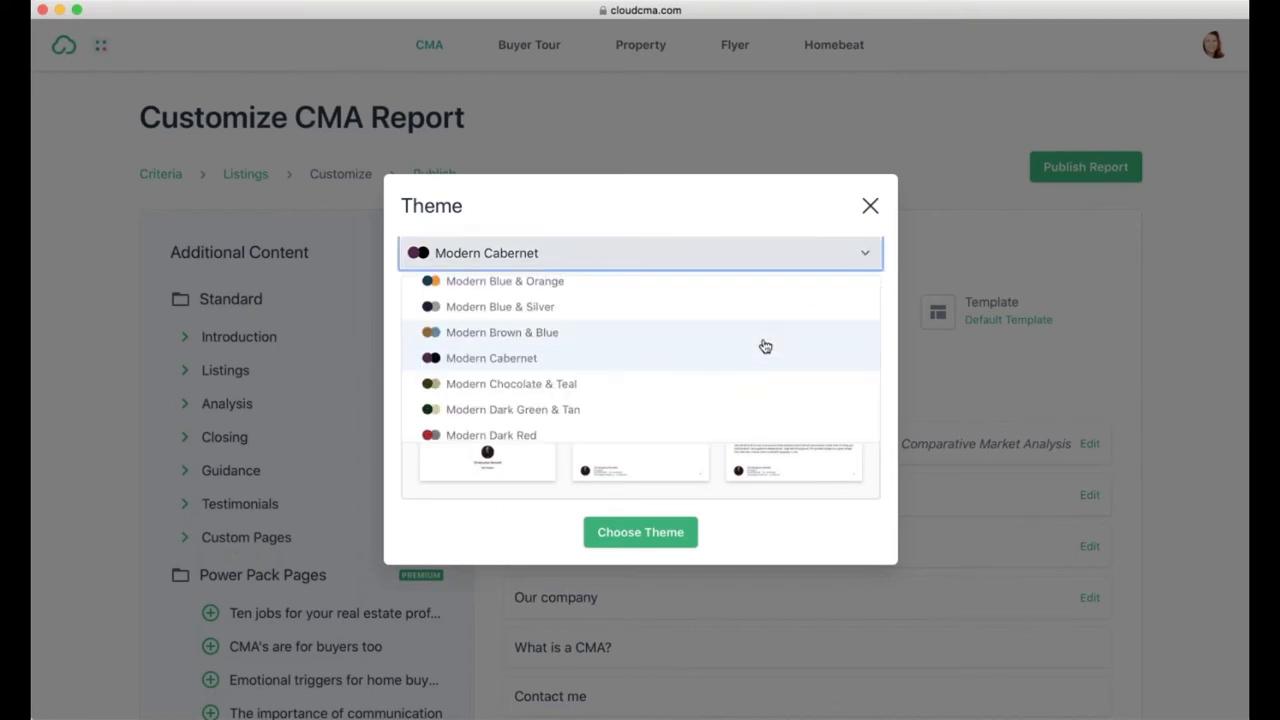
{"action": "scroll", "coordinate": [765, 346], "scroll_direction": "up", "scroll_amount": 5}
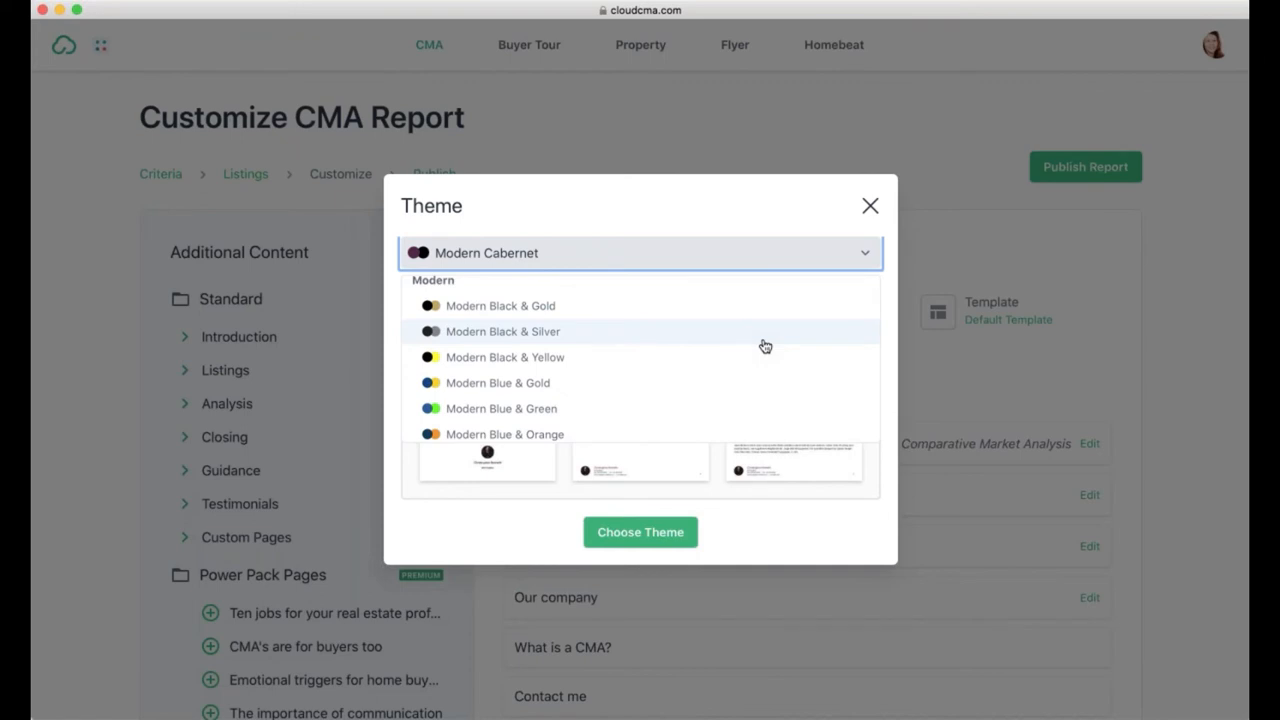
{"action": "scroll", "coordinate": [765, 346], "scroll_direction": "up", "scroll_amount": 5}
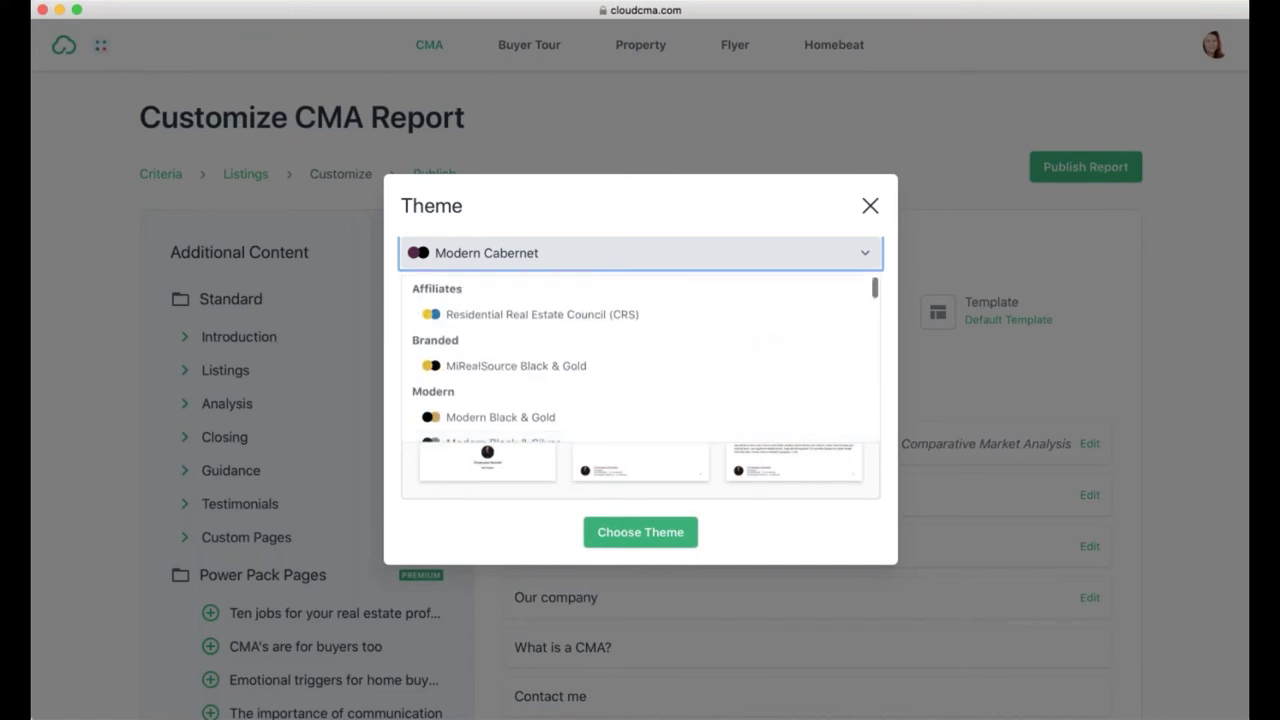
{"action": "scroll", "coordinate": [718, 334], "scroll_direction": "up", "scroll_amount": 1}
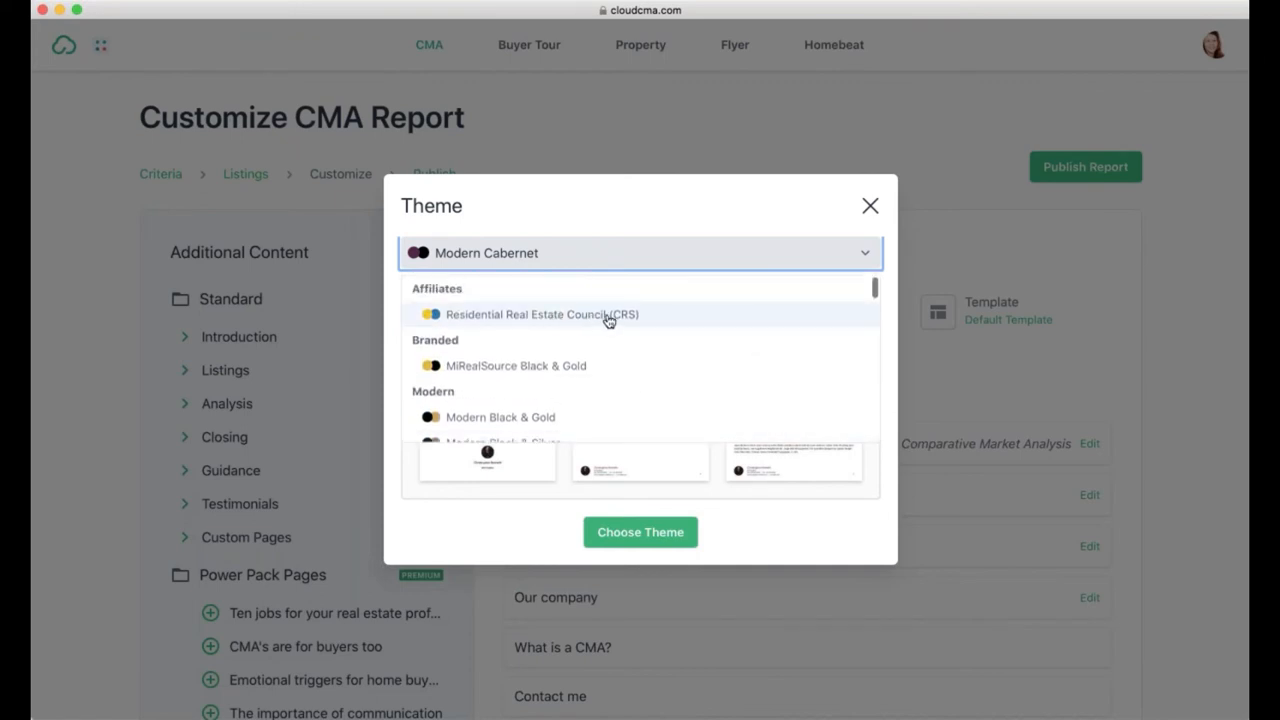
{"action": "scroll", "coordinate": [611, 320], "scroll_direction": "down", "scroll_amount": 5}
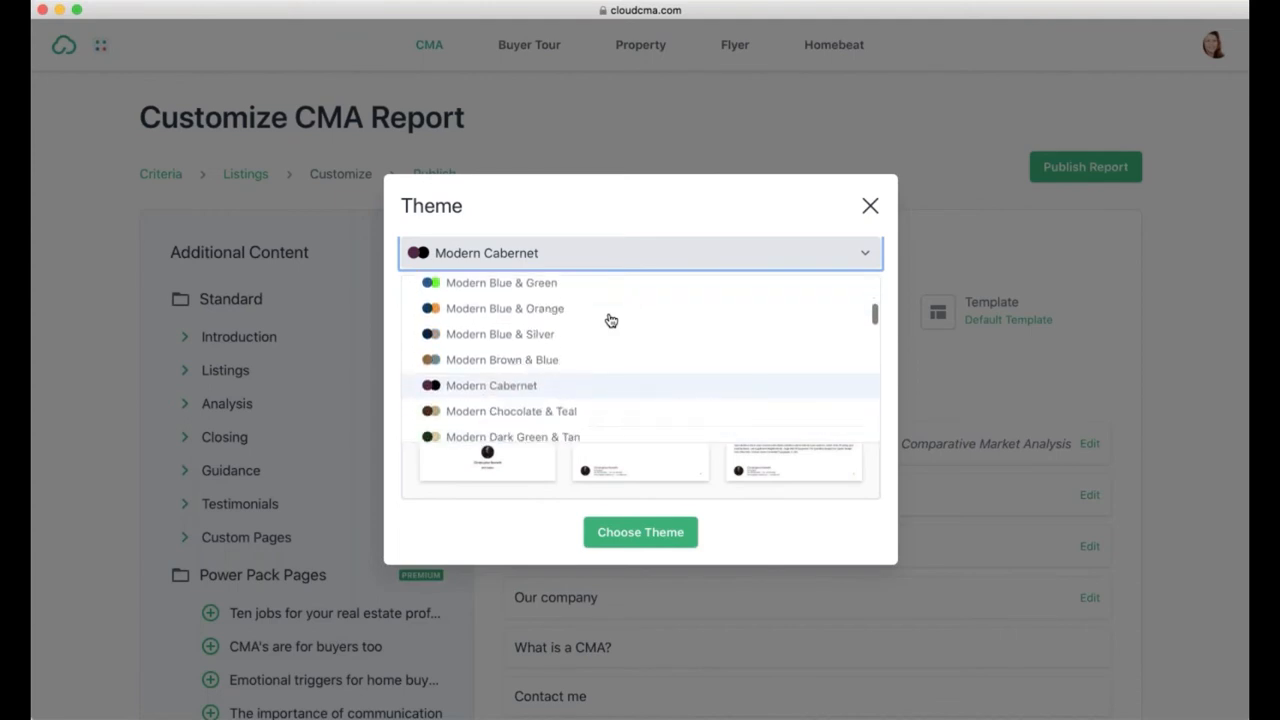
{"action": "scroll", "coordinate": [611, 320], "scroll_direction": "down", "scroll_amount": 6}
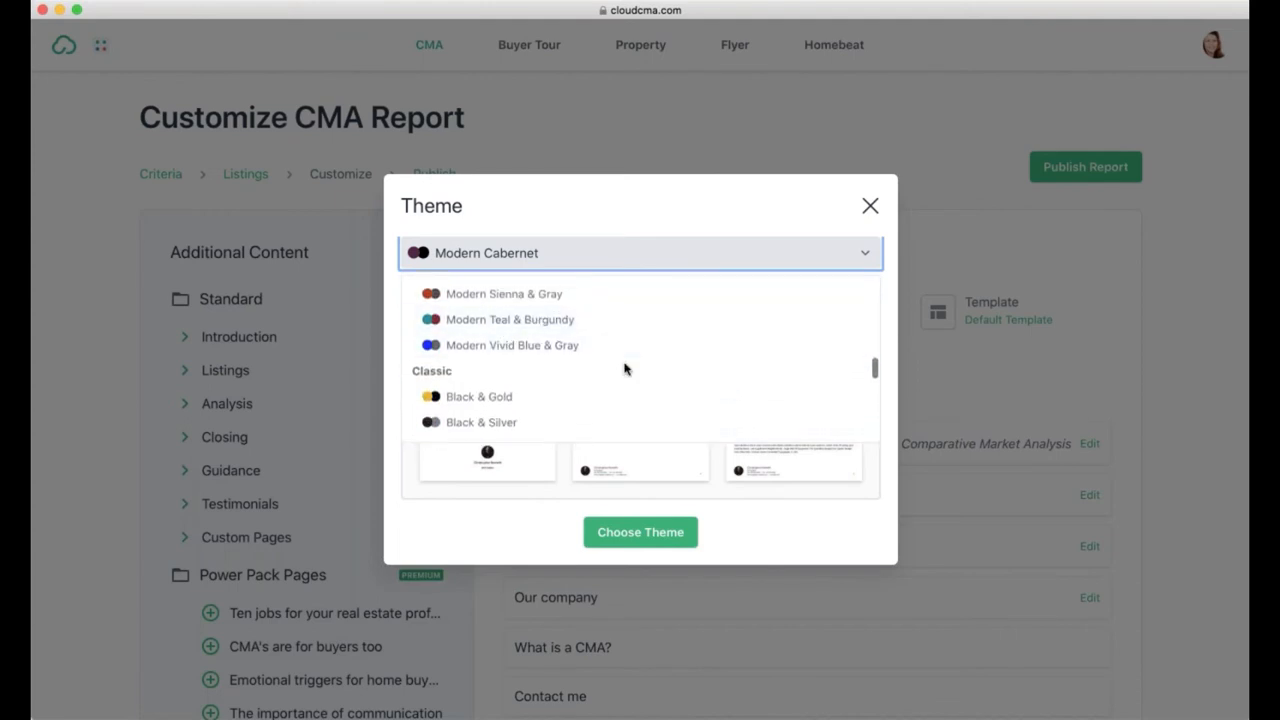
{"action": "scroll", "coordinate": [624, 369], "scroll_direction": "down", "scroll_amount": 1}
{"action": "scroll", "coordinate": [580, 394], "scroll_direction": "down", "scroll_amount": 3}
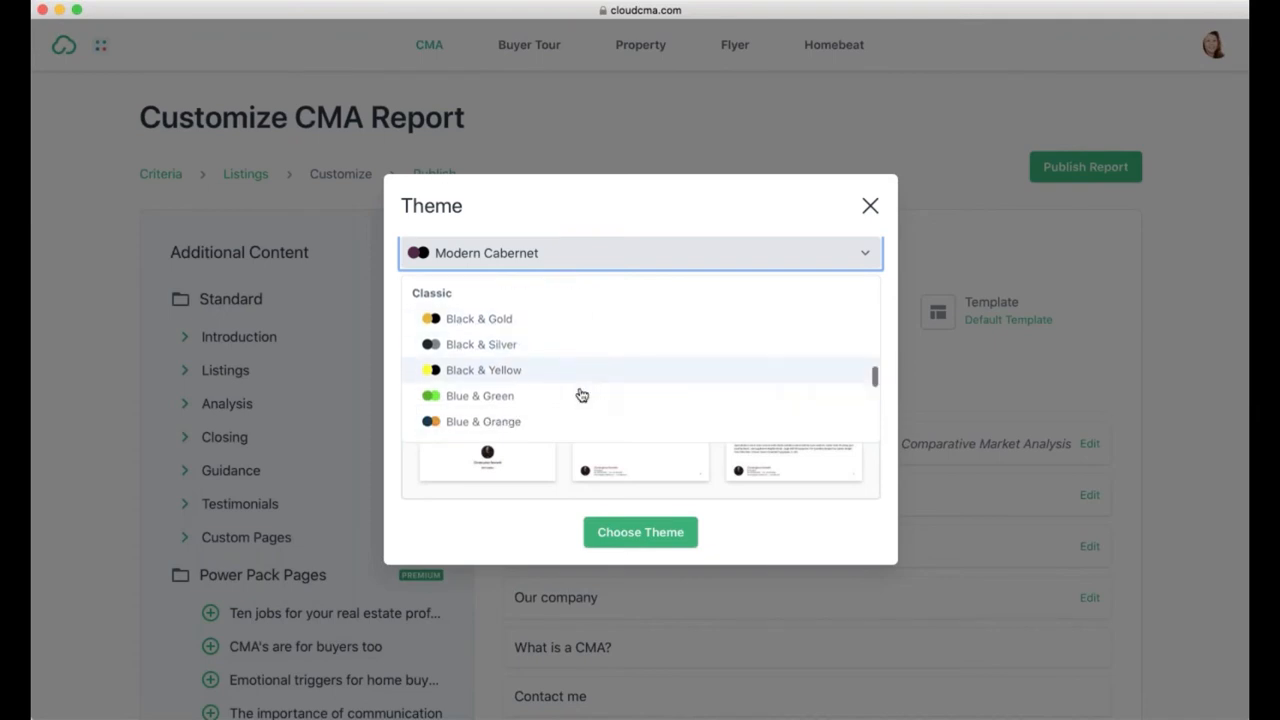
{"action": "scroll", "coordinate": [581, 395], "scroll_direction": "down", "scroll_amount": 5}
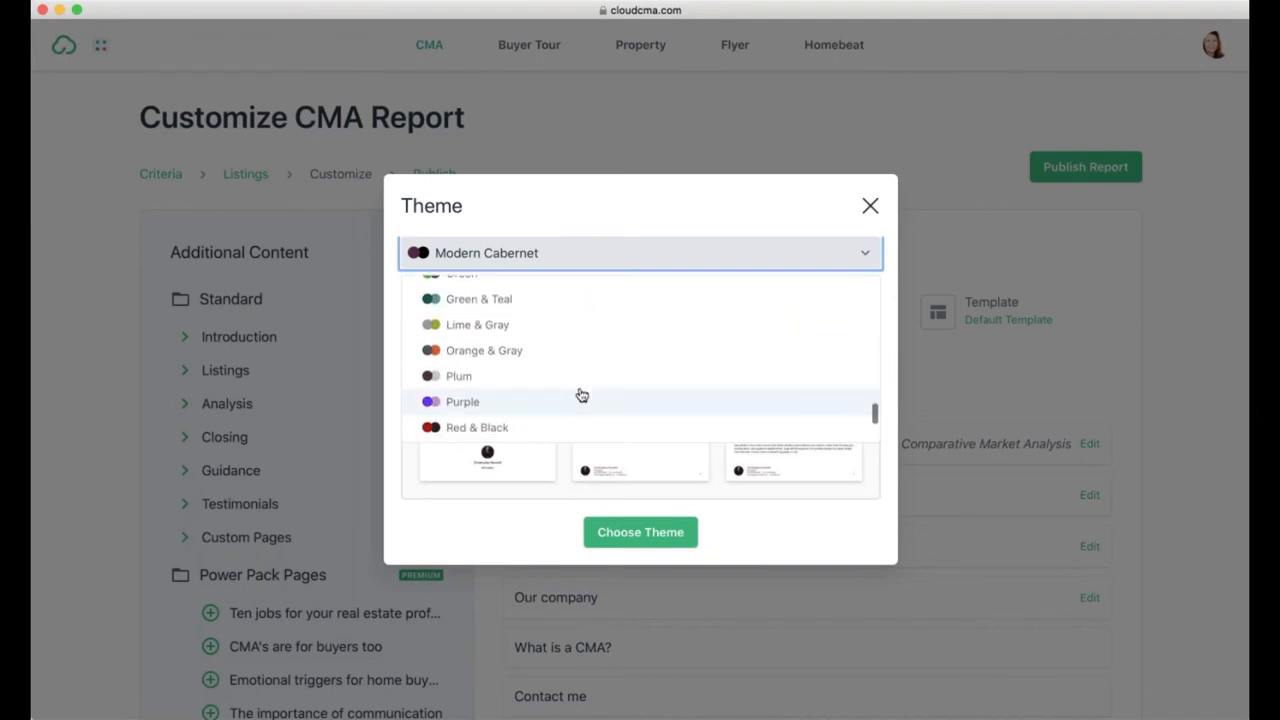
{"action": "scroll", "coordinate": [581, 395], "scroll_direction": "down", "scroll_amount": 5}
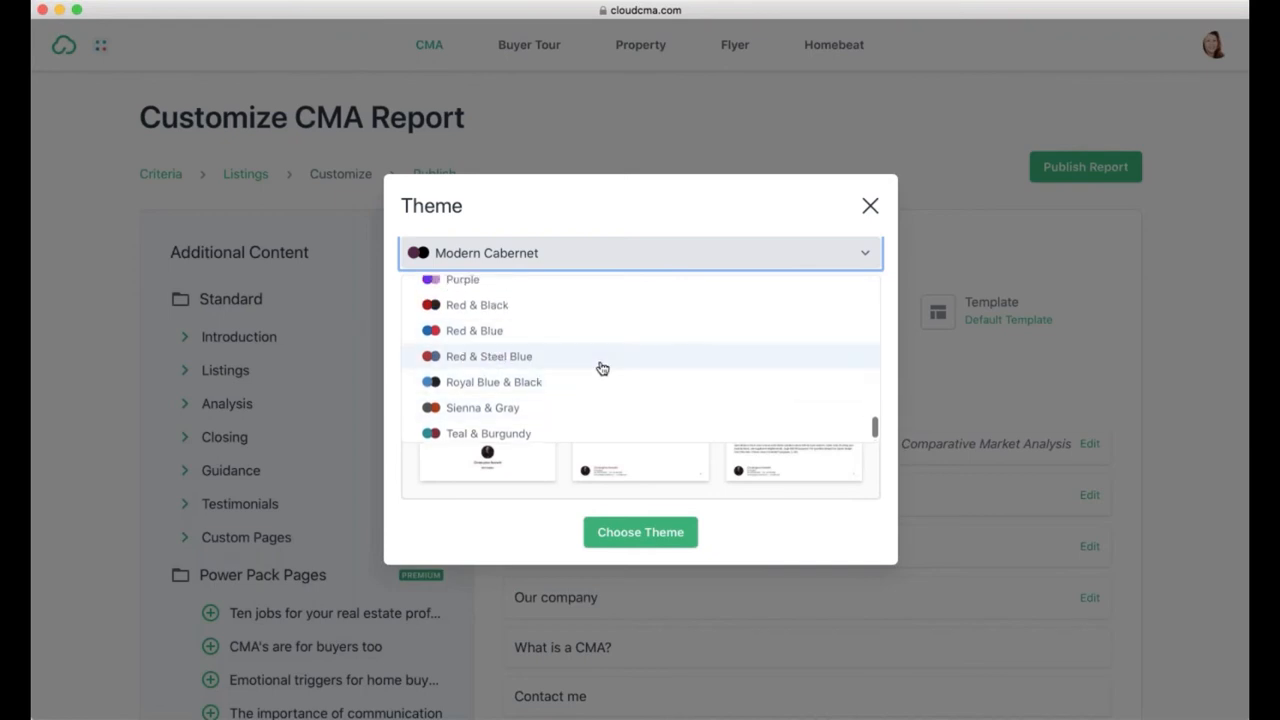
{"action": "scroll", "coordinate": [602, 368], "scroll_direction": "up", "scroll_amount": 1}
{"action": "scroll", "coordinate": [600, 366], "scroll_direction": "up", "scroll_amount": 5}
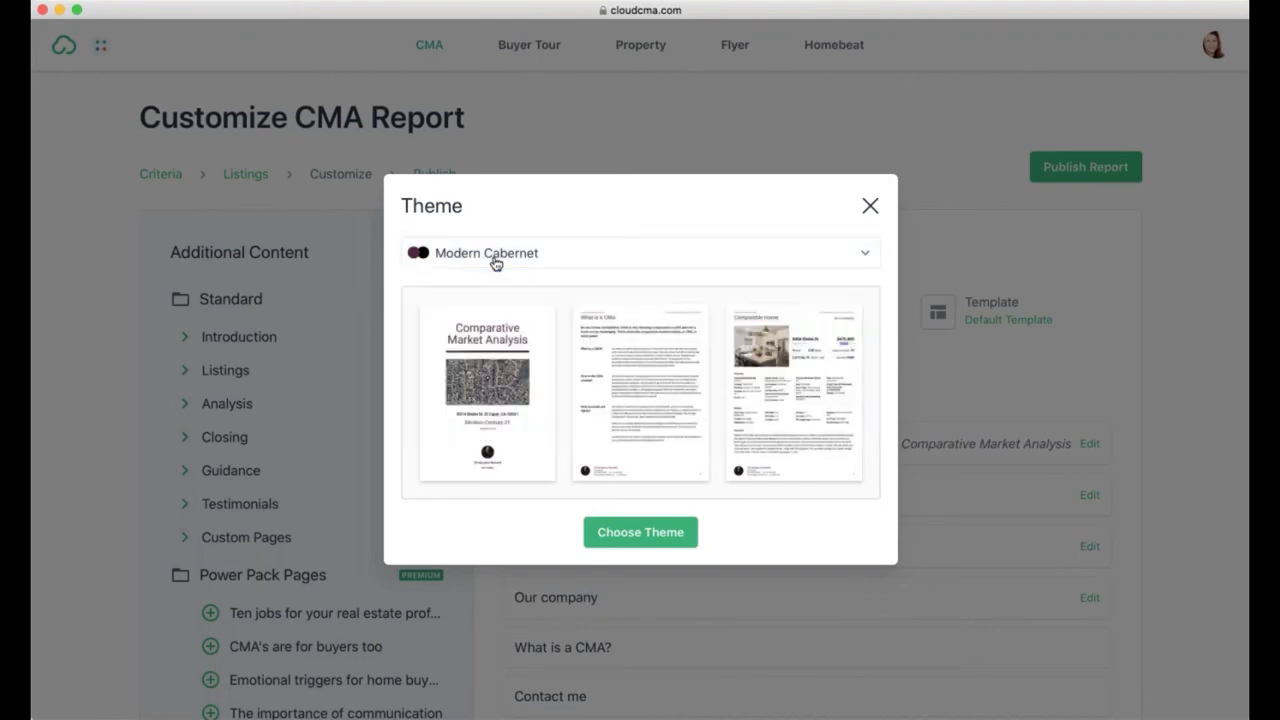
{"action": "left_click", "coordinate": [493, 261]}
{"action": "left_click", "coordinate": [652, 531]}
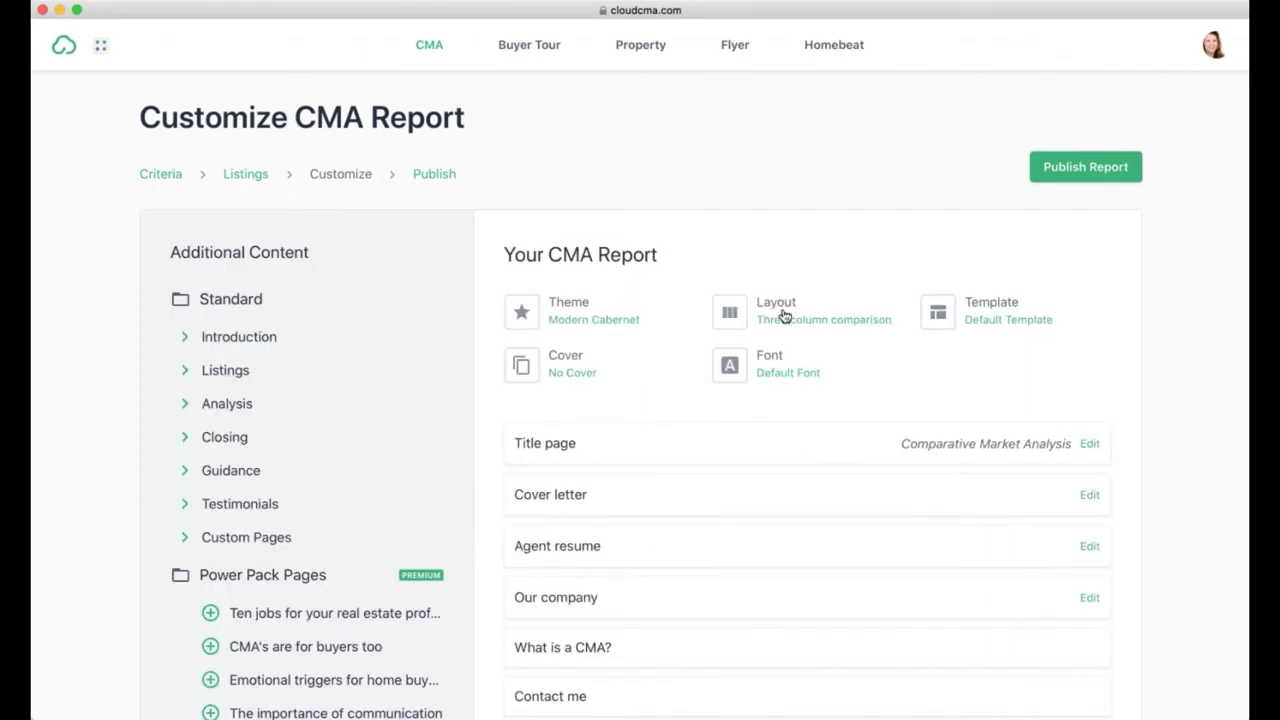
Step: Change the CMA report layout to the Four column comparison card
{"action": "left_click", "coordinate": [785, 316]}
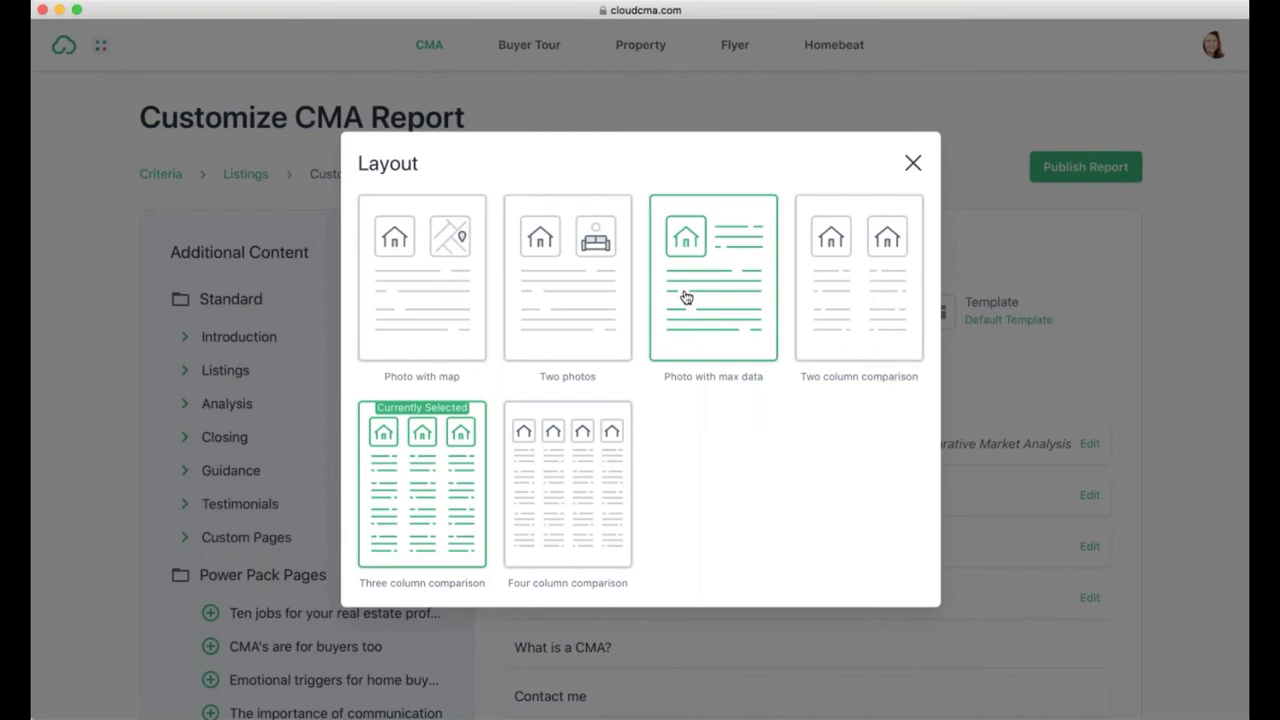
{"action": "left_click", "coordinate": [562, 475]}
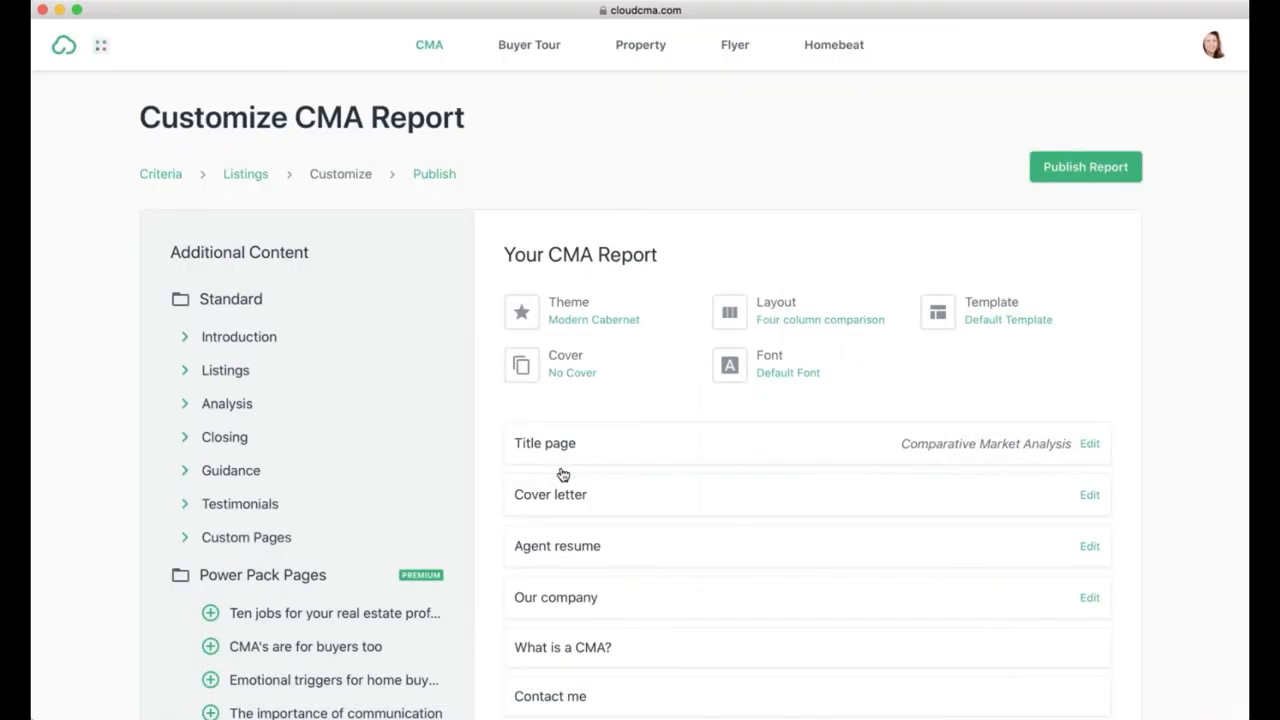
{"action": "left_click", "coordinate": [997, 321]}
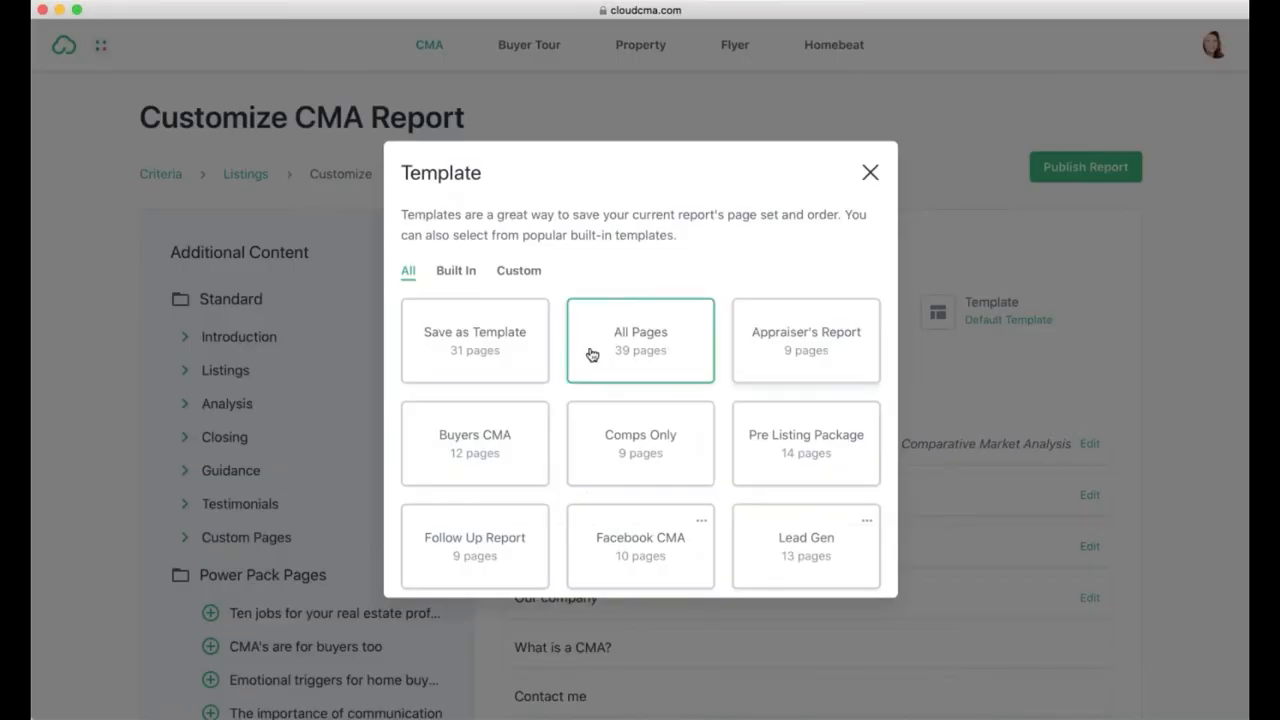
{"action": "scroll", "coordinate": [666, 360], "scroll_direction": "down", "scroll_amount": 2}
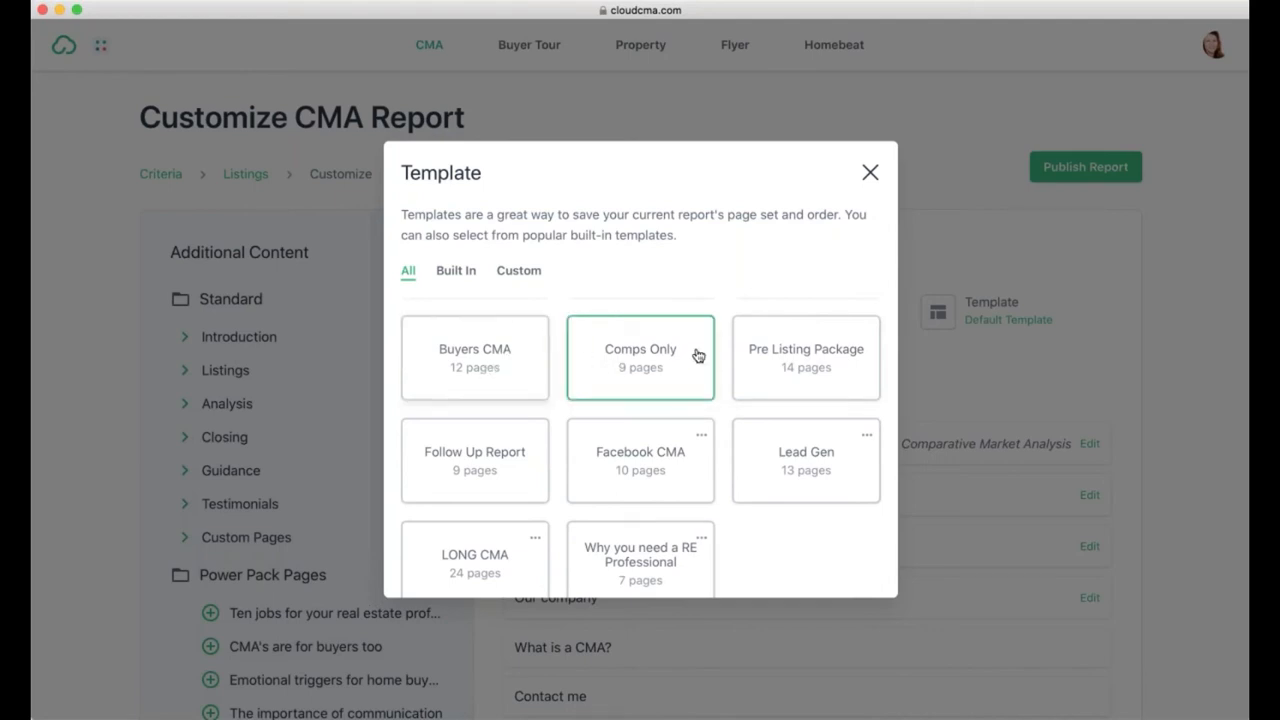
{"action": "scroll", "coordinate": [640, 472], "scroll_direction": "down", "scroll_amount": 1}
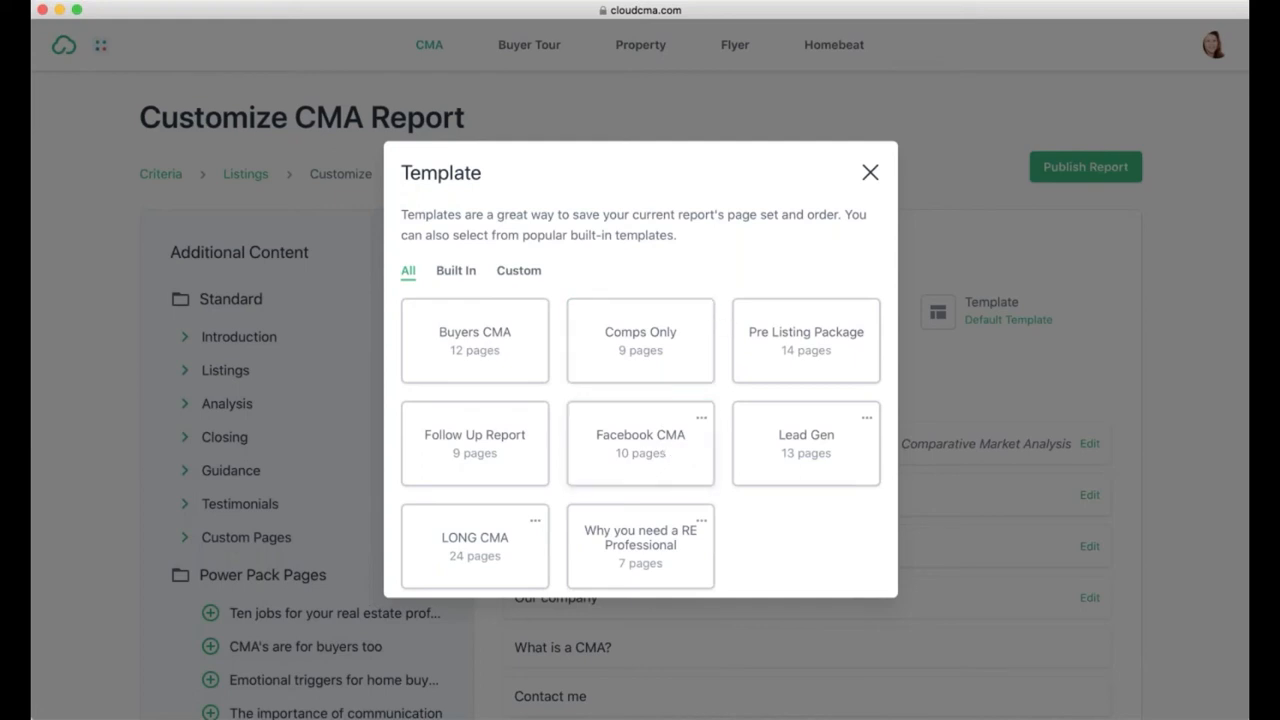
{"action": "left_click", "coordinate": [870, 174]}
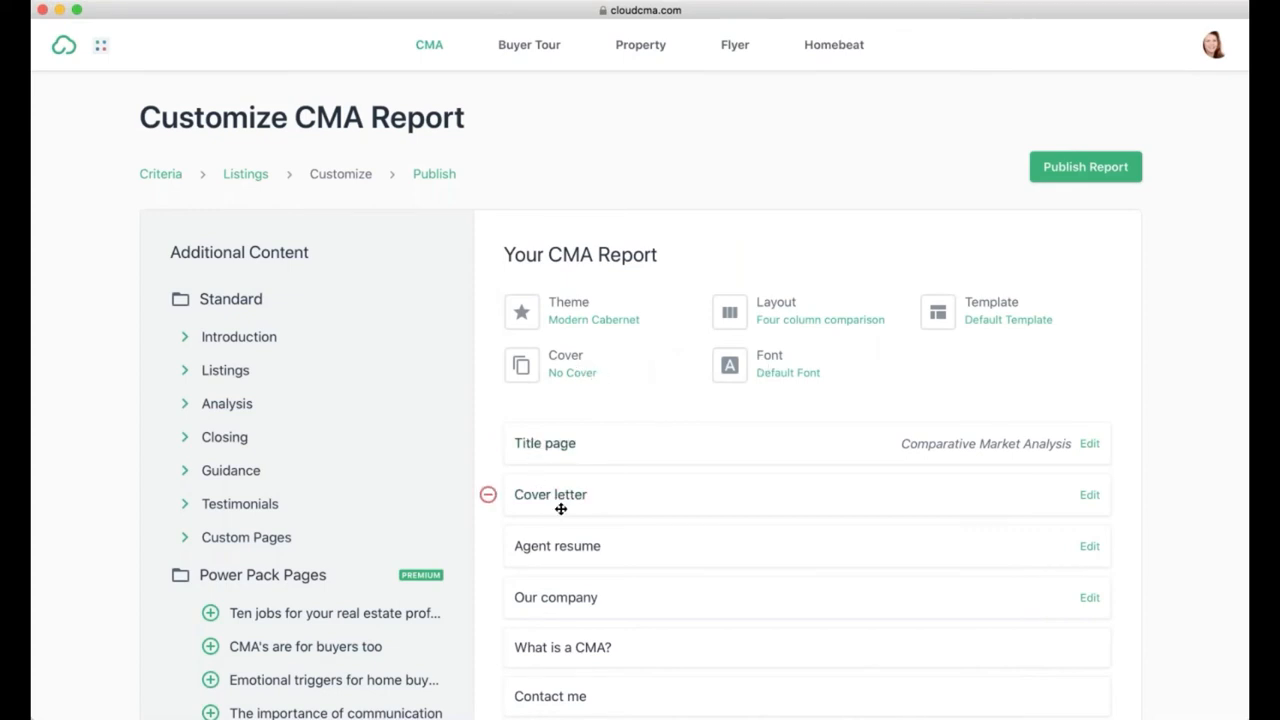
{"action": "scroll", "coordinate": [561, 509], "scroll_direction": "down", "scroll_amount": 2}
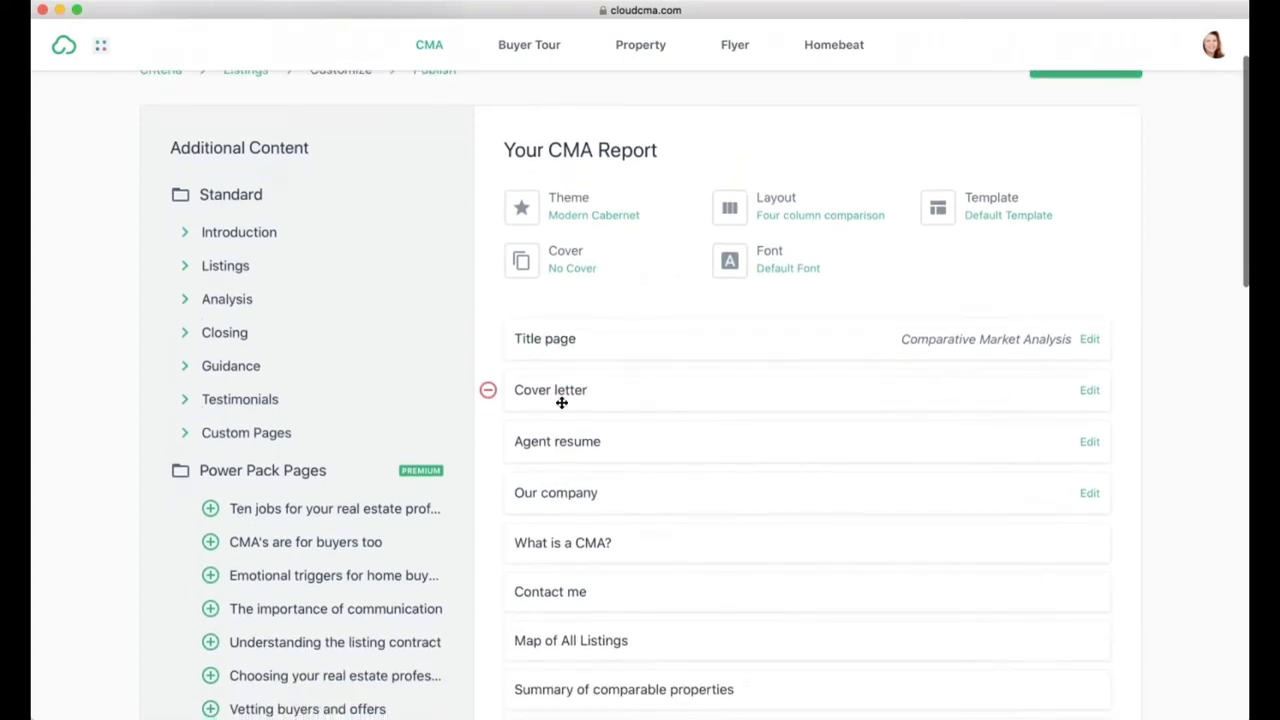
{"action": "scroll", "coordinate": [560, 590], "scroll_direction": "down", "scroll_amount": 1}
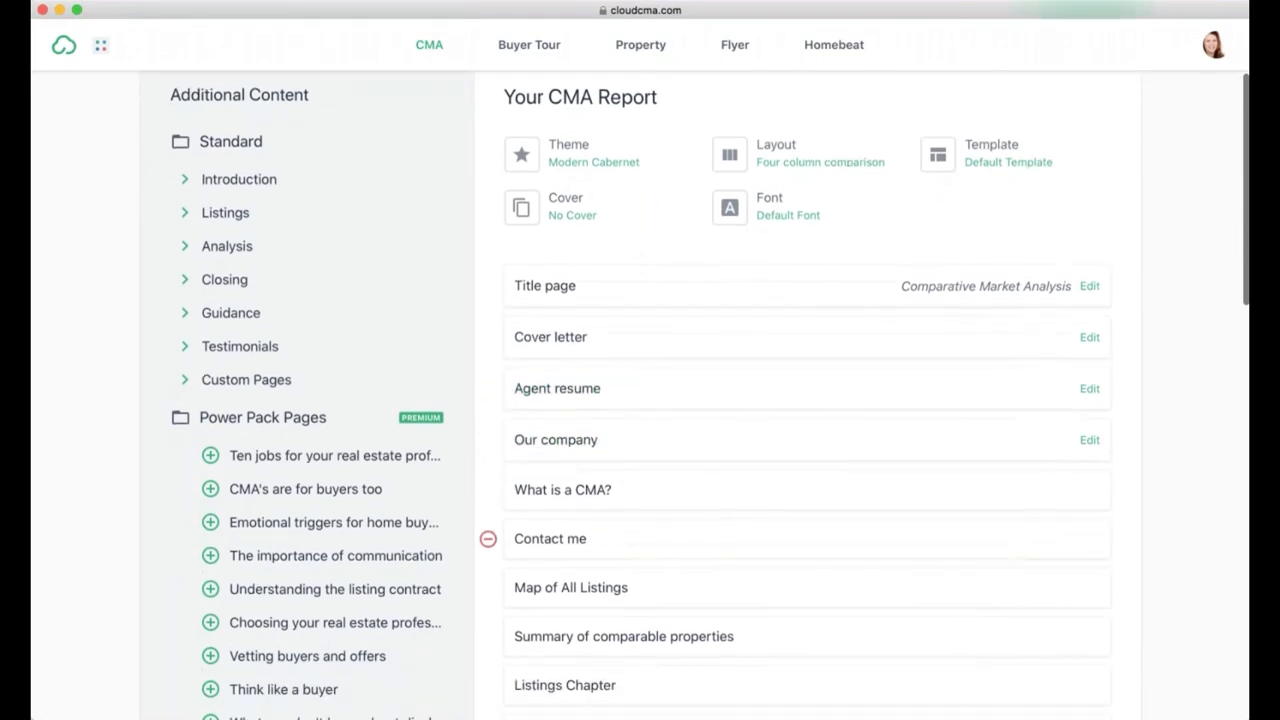
{"action": "scroll", "coordinate": [560, 585], "scroll_direction": "down", "scroll_amount": 1}
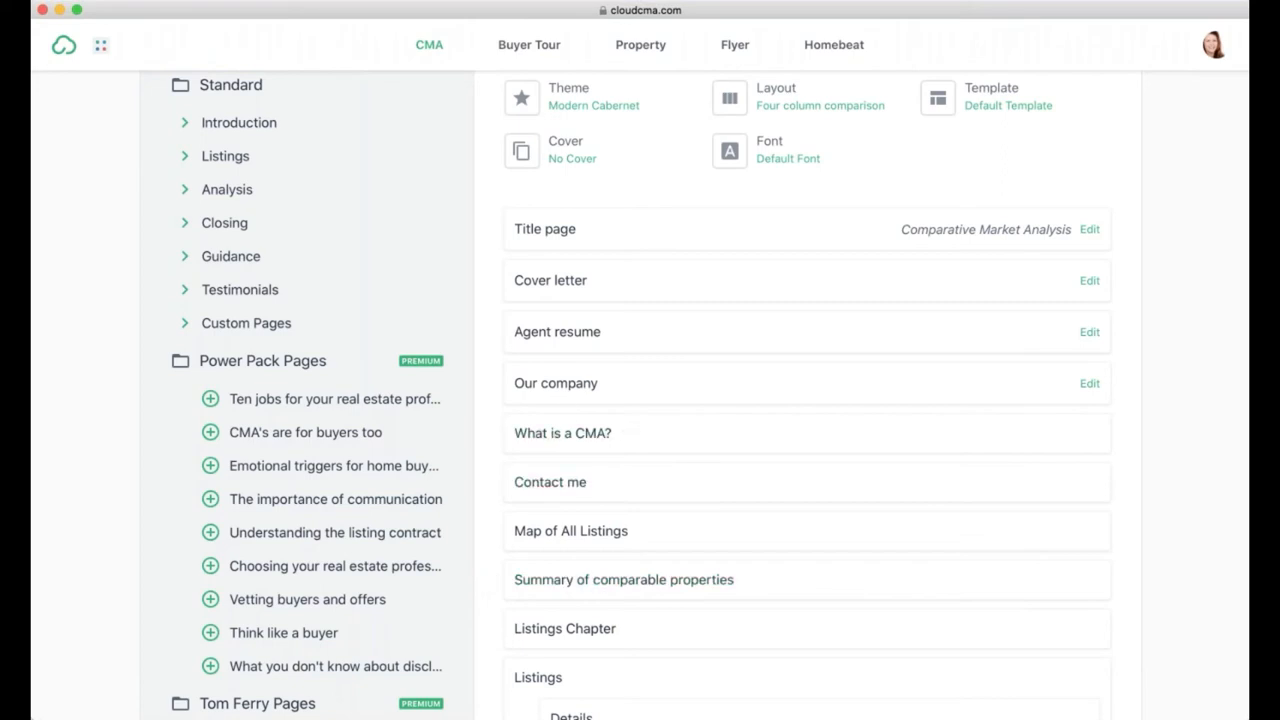
{"action": "left_click", "coordinate": [604, 285]}
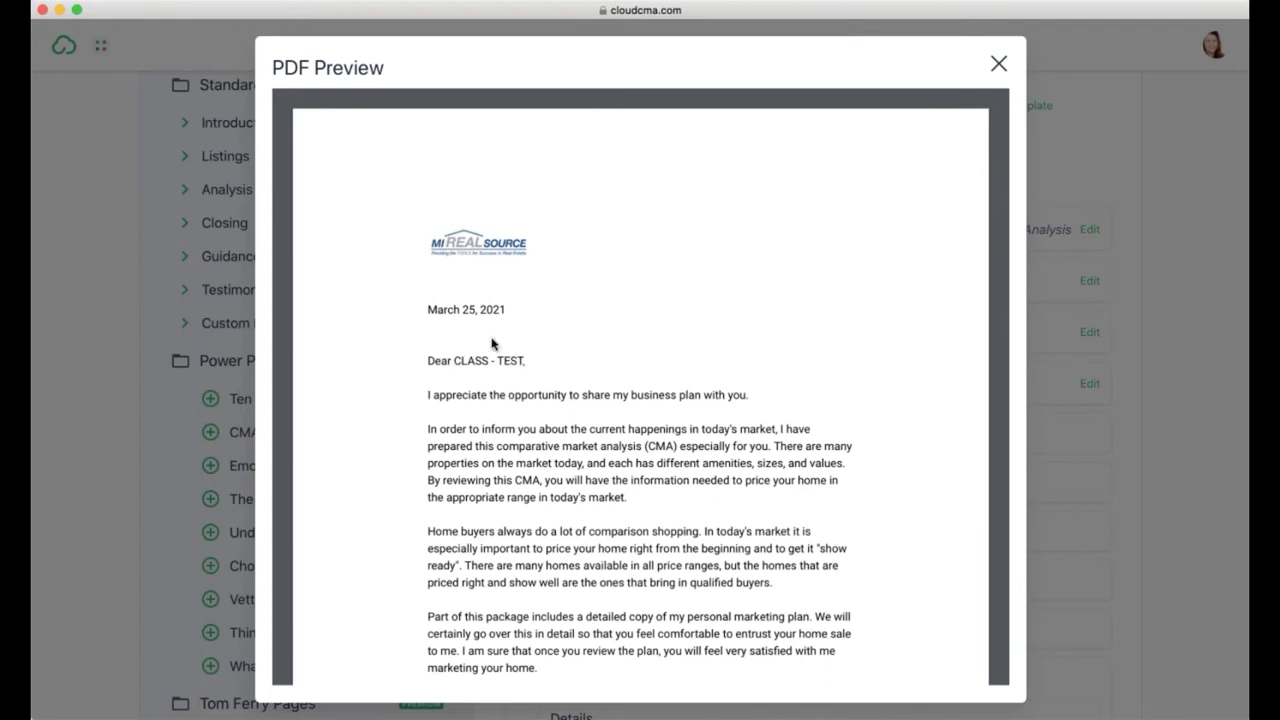
{"action": "scroll", "coordinate": [521, 440], "scroll_direction": "down", "scroll_amount": 7}
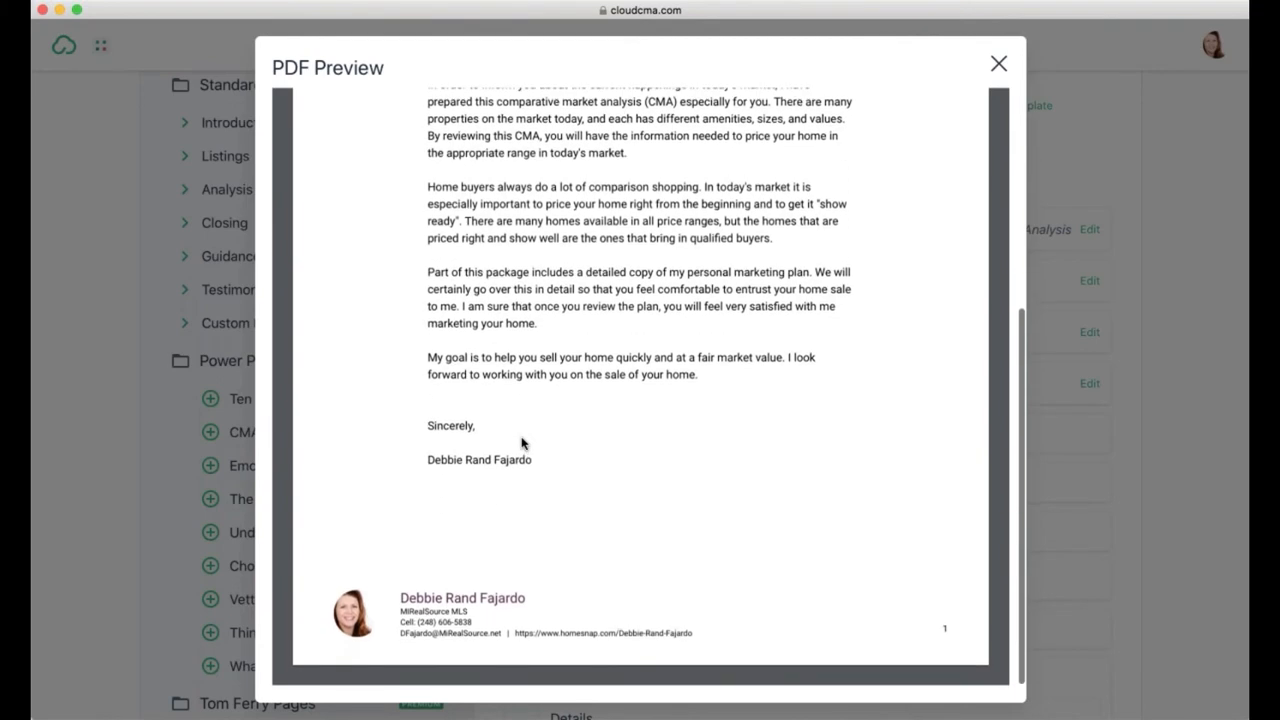
{"action": "scroll", "coordinate": [521, 440], "scroll_direction": "up", "scroll_amount": 7}
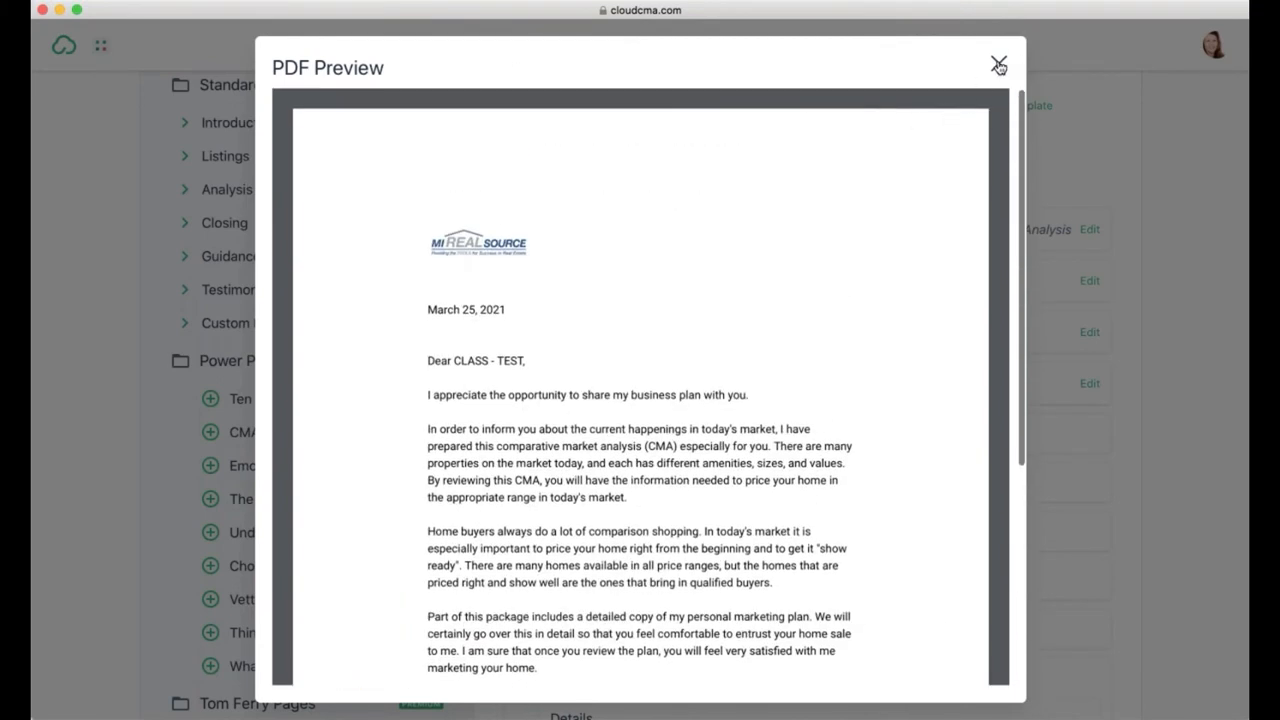
{"action": "left_click", "coordinate": [998, 66]}
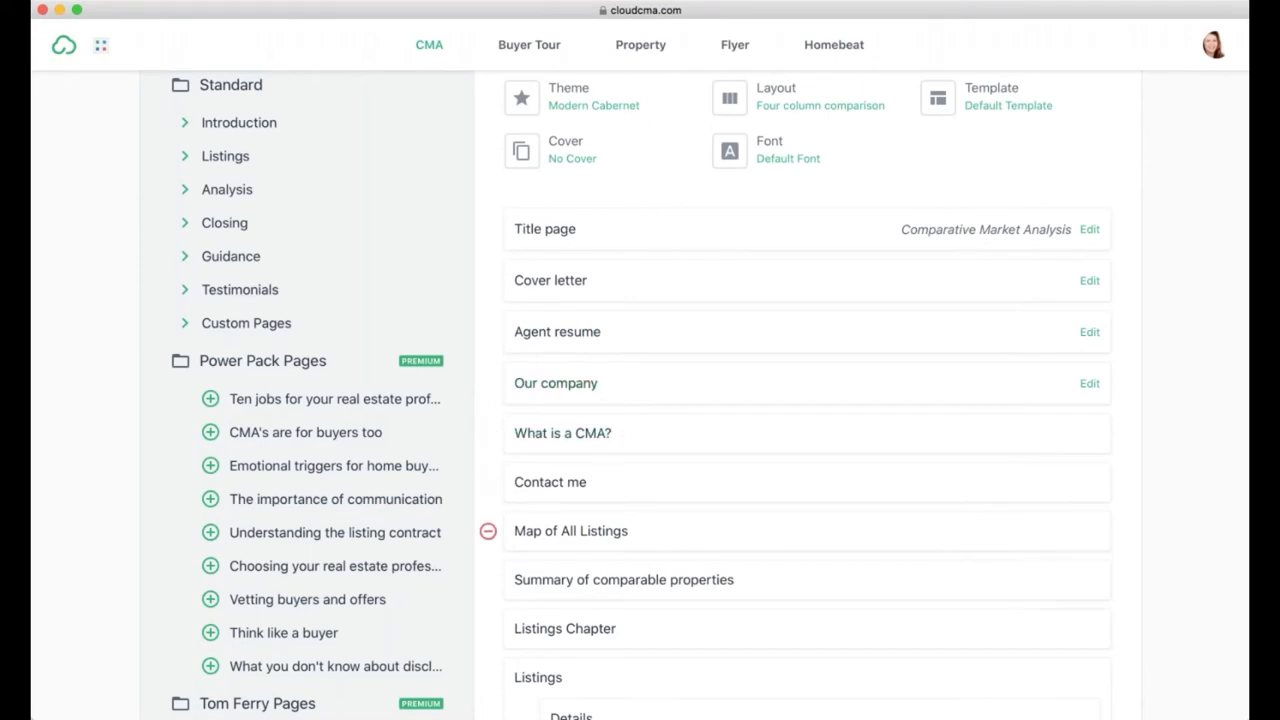
{"action": "scroll", "coordinate": [600, 531], "scroll_direction": "down", "scroll_amount": 4}
{"action": "scroll", "coordinate": [600, 400], "scroll_direction": "down", "scroll_amount": 5}
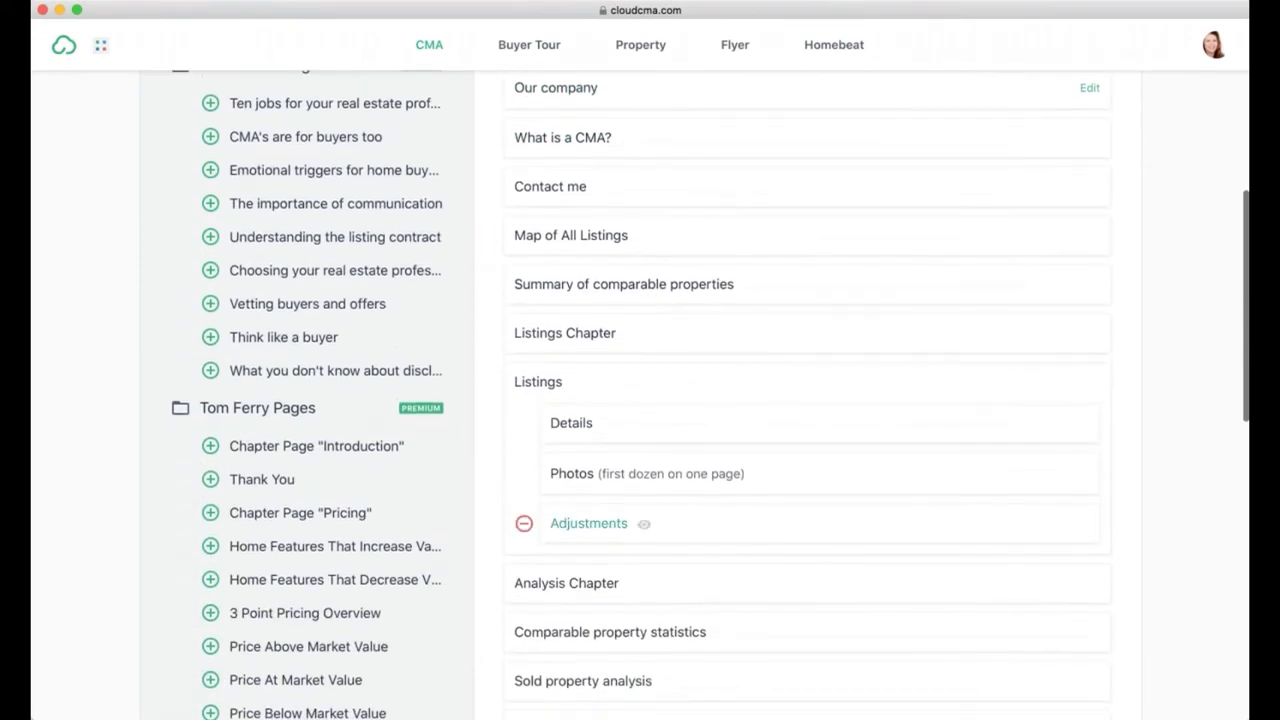
{"action": "scroll", "coordinate": [600, 400], "scroll_direction": "down", "scroll_amount": 5}
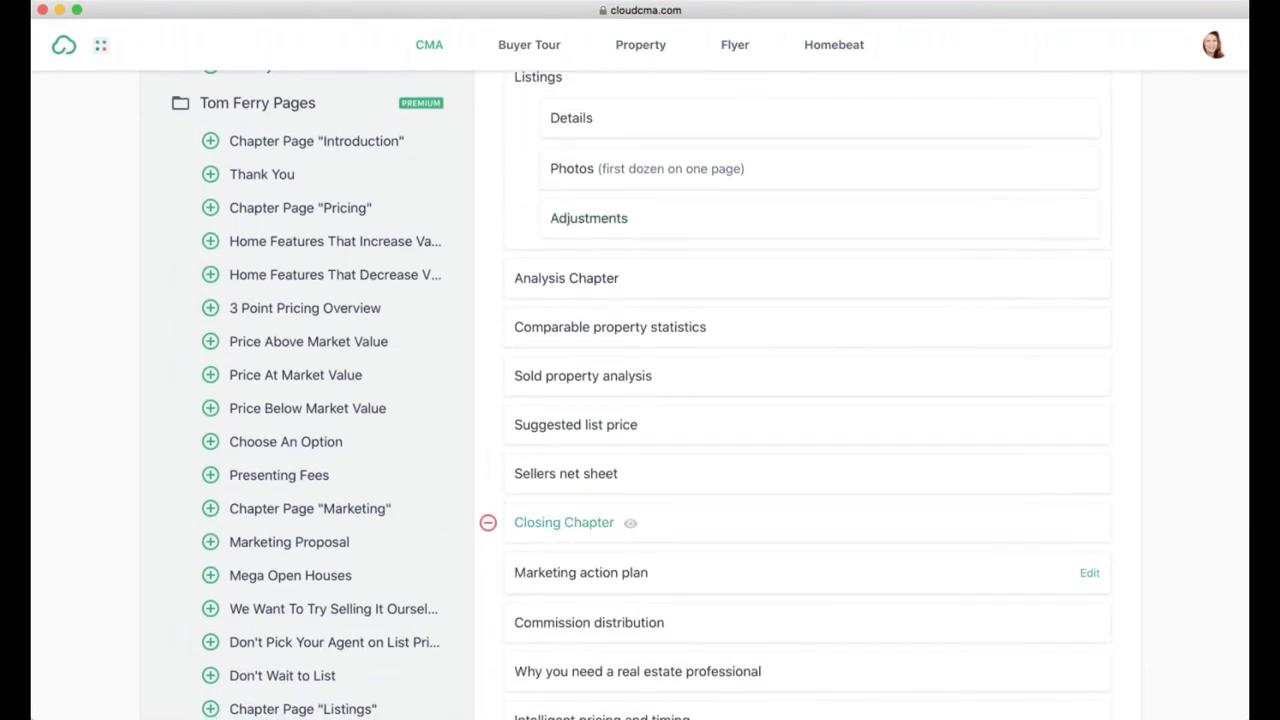
{"action": "scroll", "coordinate": [600, 522], "scroll_direction": "up", "scroll_amount": 20}
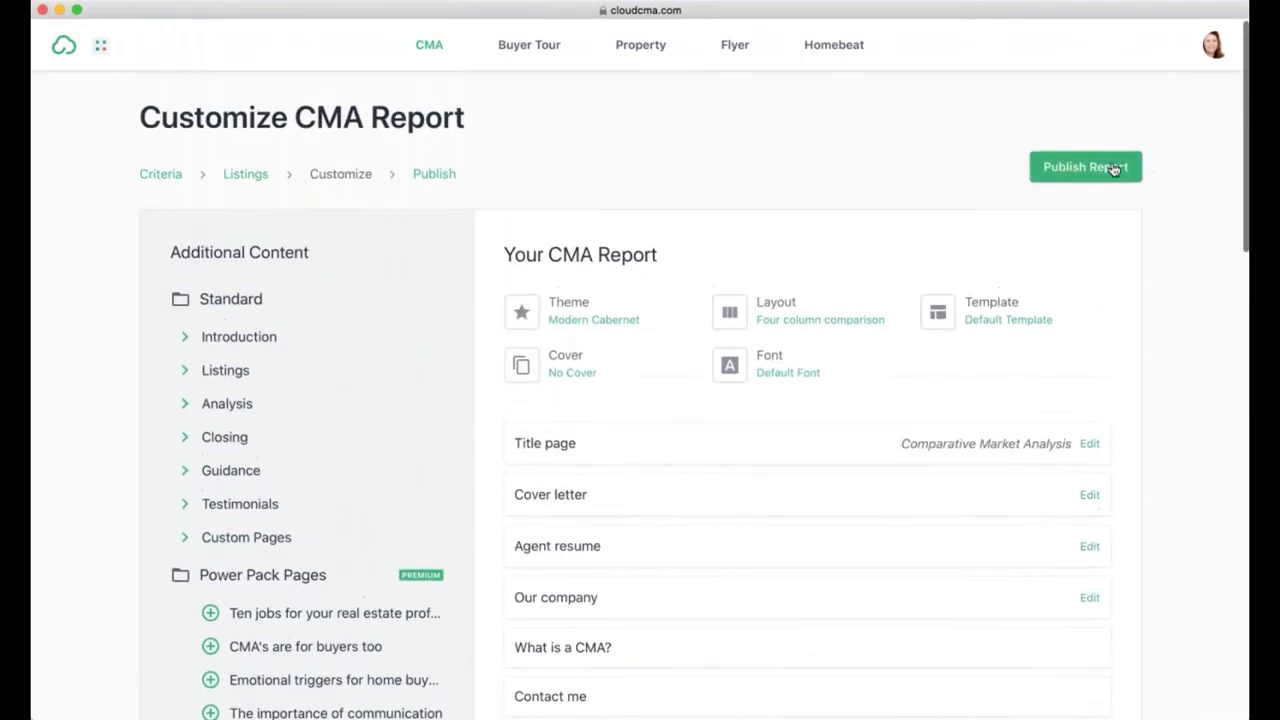
Step: Publish the CLASS - TEST CMA report and open its PDF view
{"action": "left_click", "coordinate": [1113, 170]}
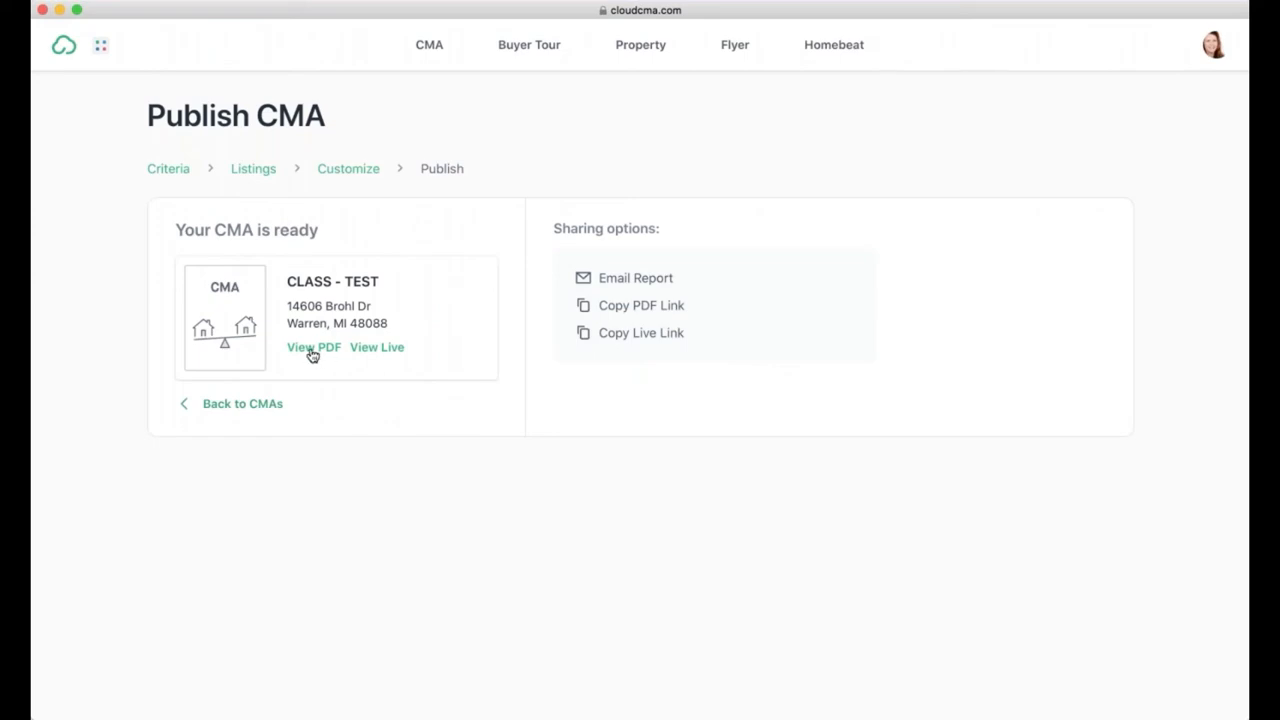
{"action": "left_click", "coordinate": [313, 349]}
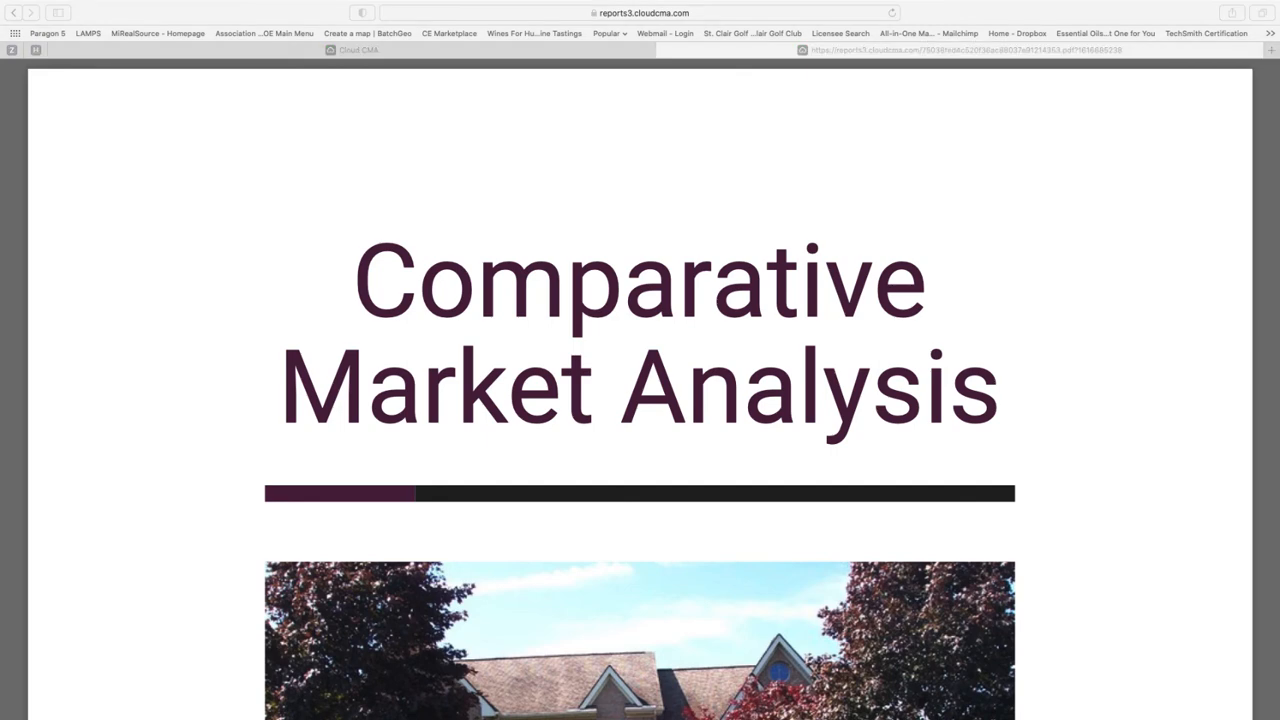
Step: Zoom the PDF report out and scroll down through its opening pages
{"action": "left_click", "coordinate": [807, 523]}
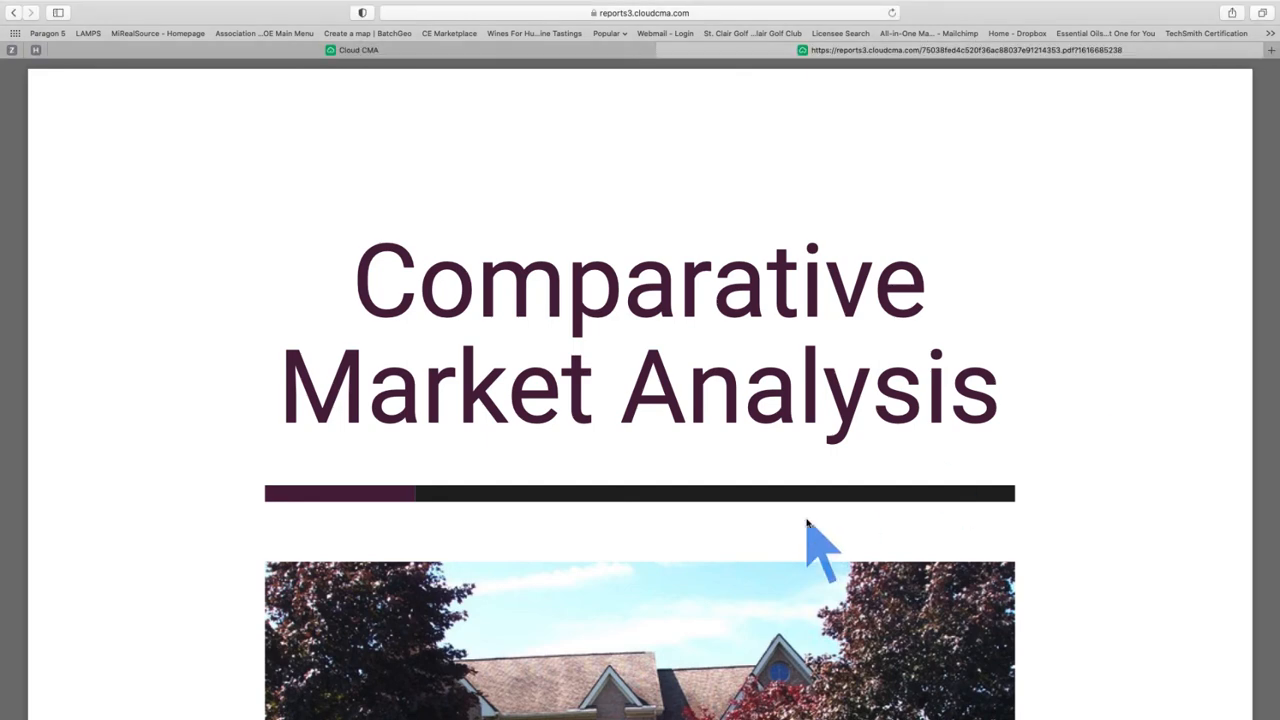
{"action": "key", "text": "super+minus"}
{"action": "key", "text": "super+minus"}
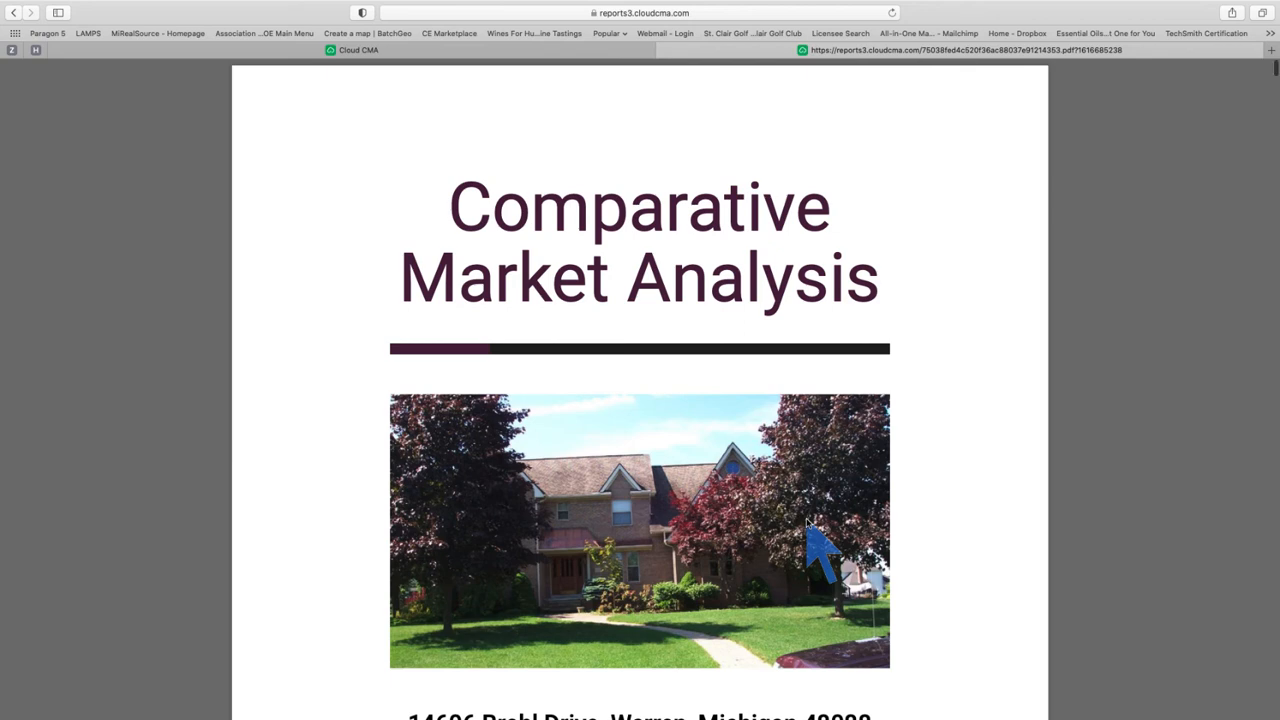
{"action": "scroll", "coordinate": [807, 523], "scroll_direction": "down", "scroll_amount": 3}
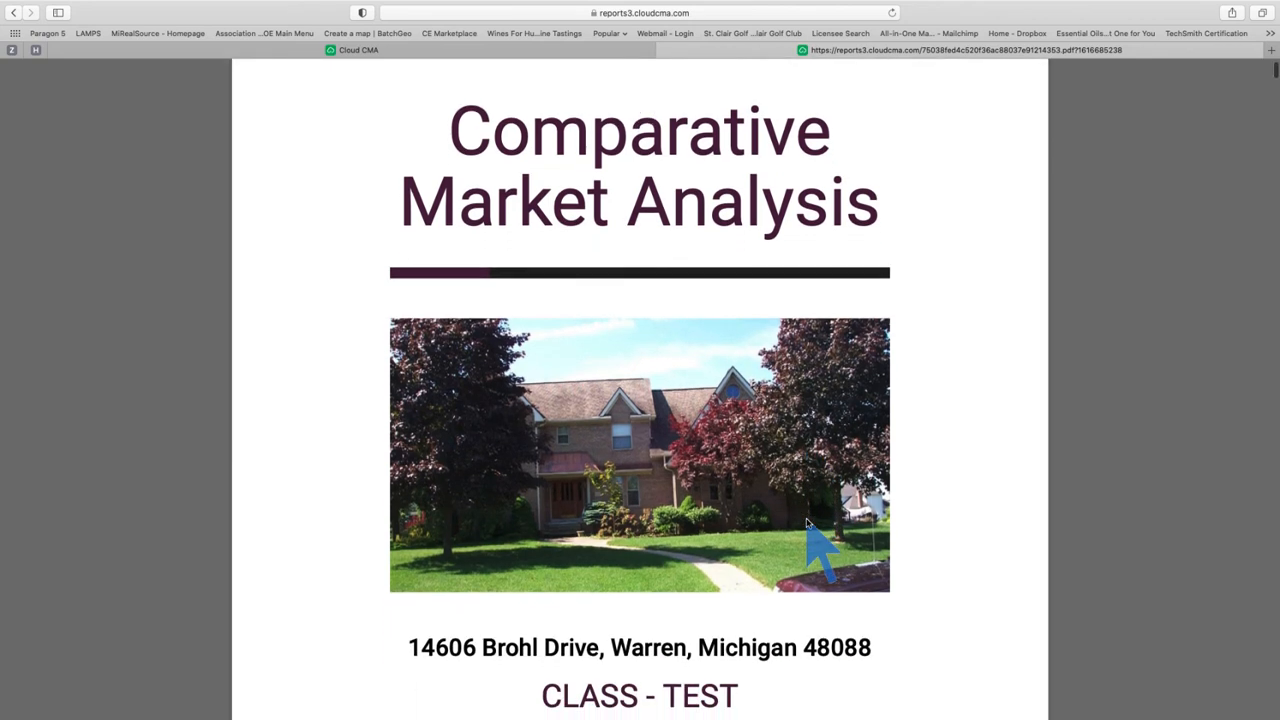
{"action": "scroll", "coordinate": [807, 523], "scroll_direction": "down", "scroll_amount": 3}
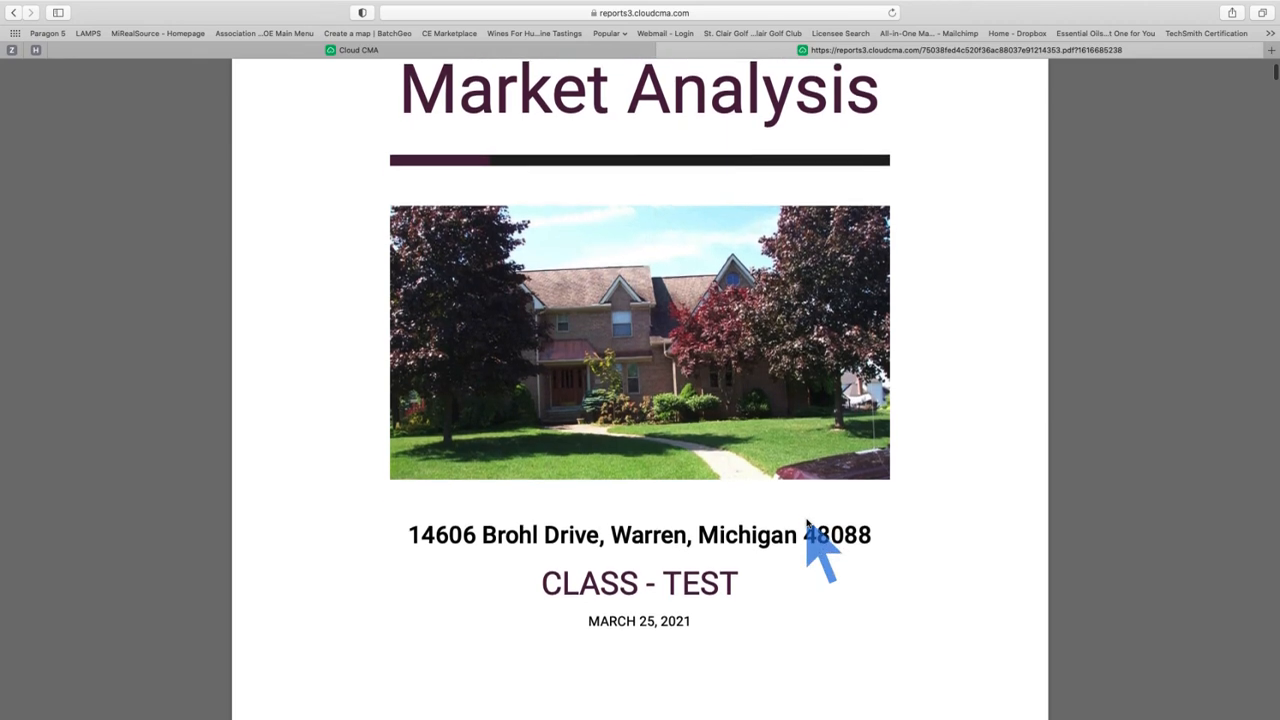
{"action": "scroll", "coordinate": [807, 523], "scroll_direction": "down", "scroll_amount": 3}
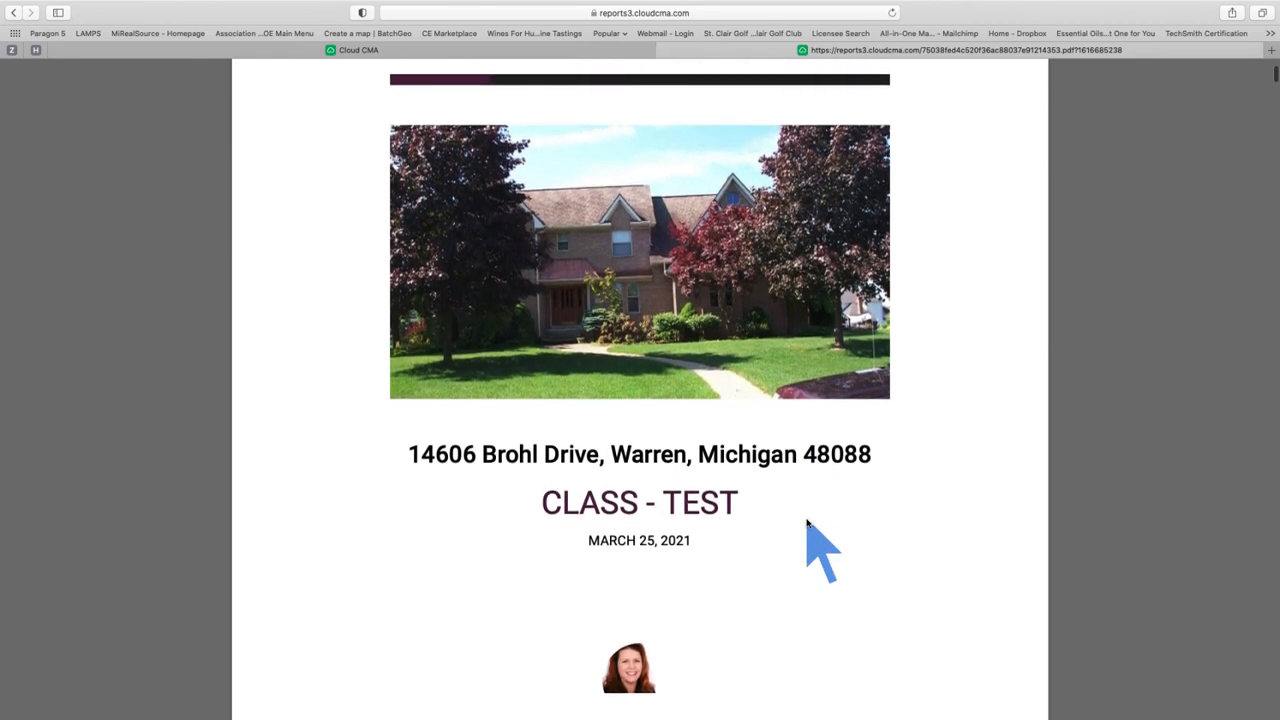
{"action": "scroll", "coordinate": [807, 523], "scroll_direction": "down", "scroll_amount": 8}
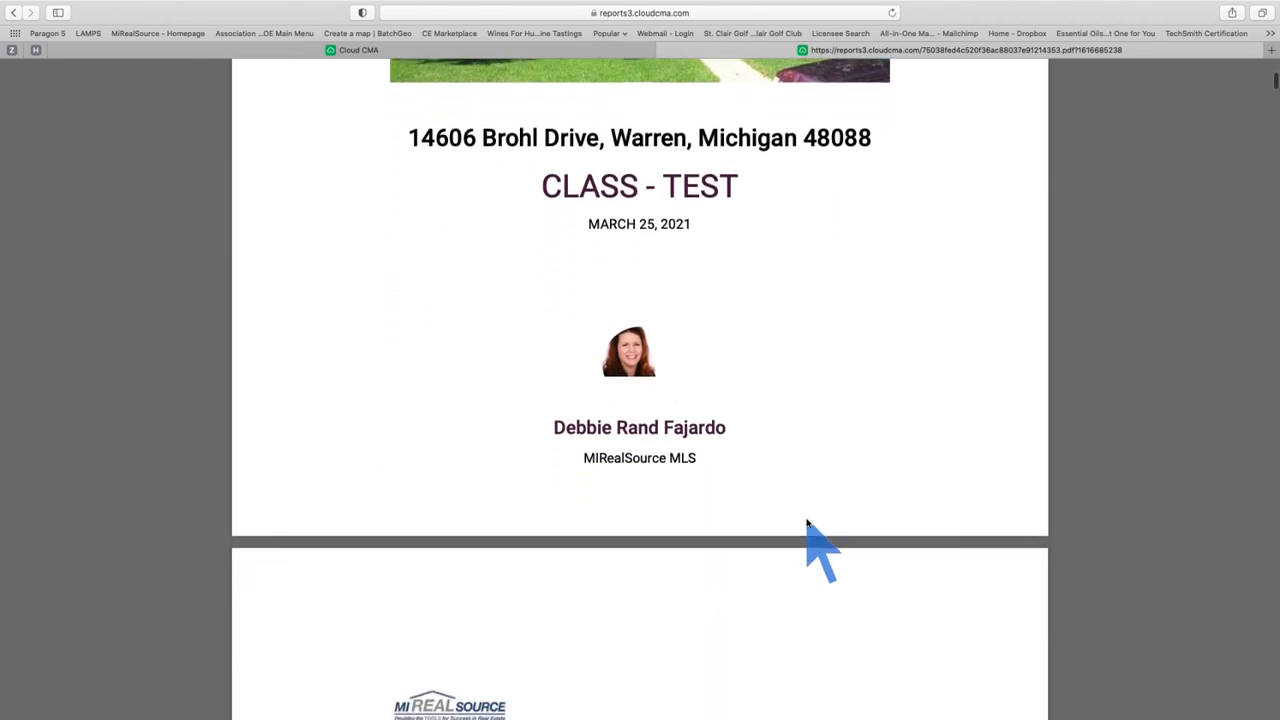
{"action": "scroll", "coordinate": [807, 523], "scroll_direction": "down", "scroll_amount": 10}
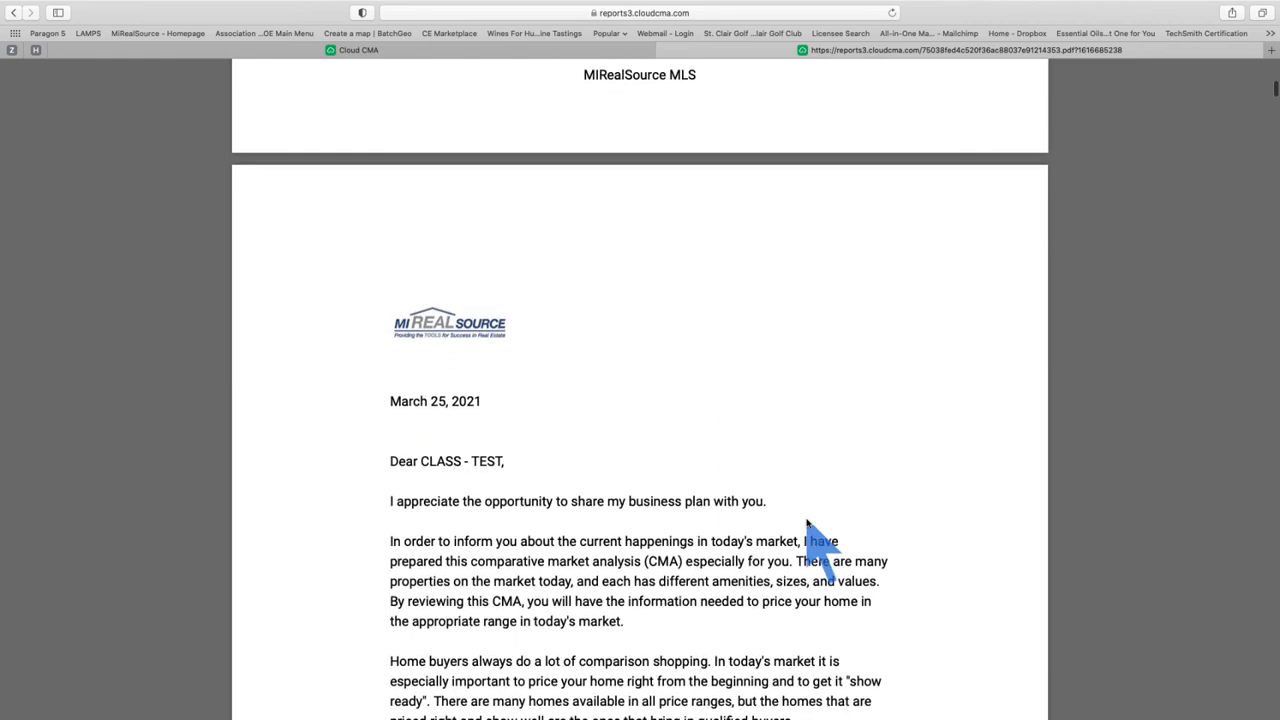
{"action": "scroll", "coordinate": [807, 523], "scroll_direction": "up", "scroll_amount": 7}
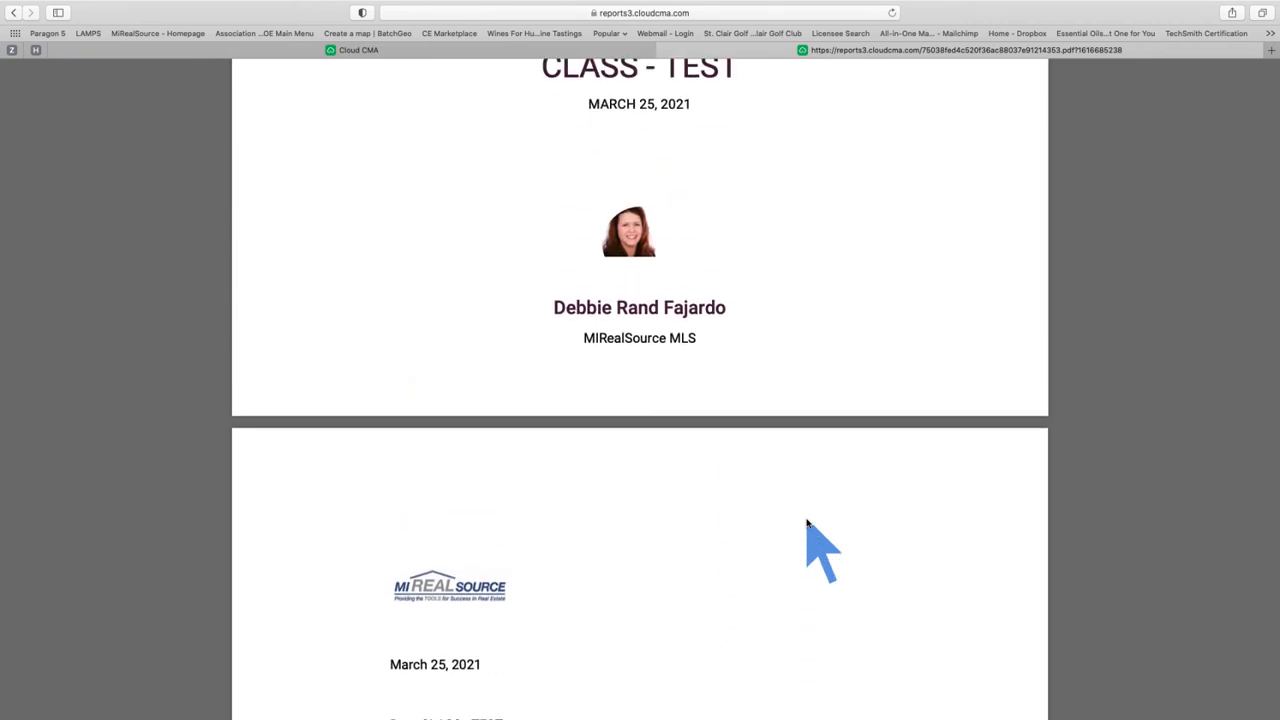
Step: Scroll further to the bio page's Personal Information list and Wines for Humanity logo
{"action": "scroll", "coordinate": [807, 523], "scroll_direction": "down", "scroll_amount": 11}
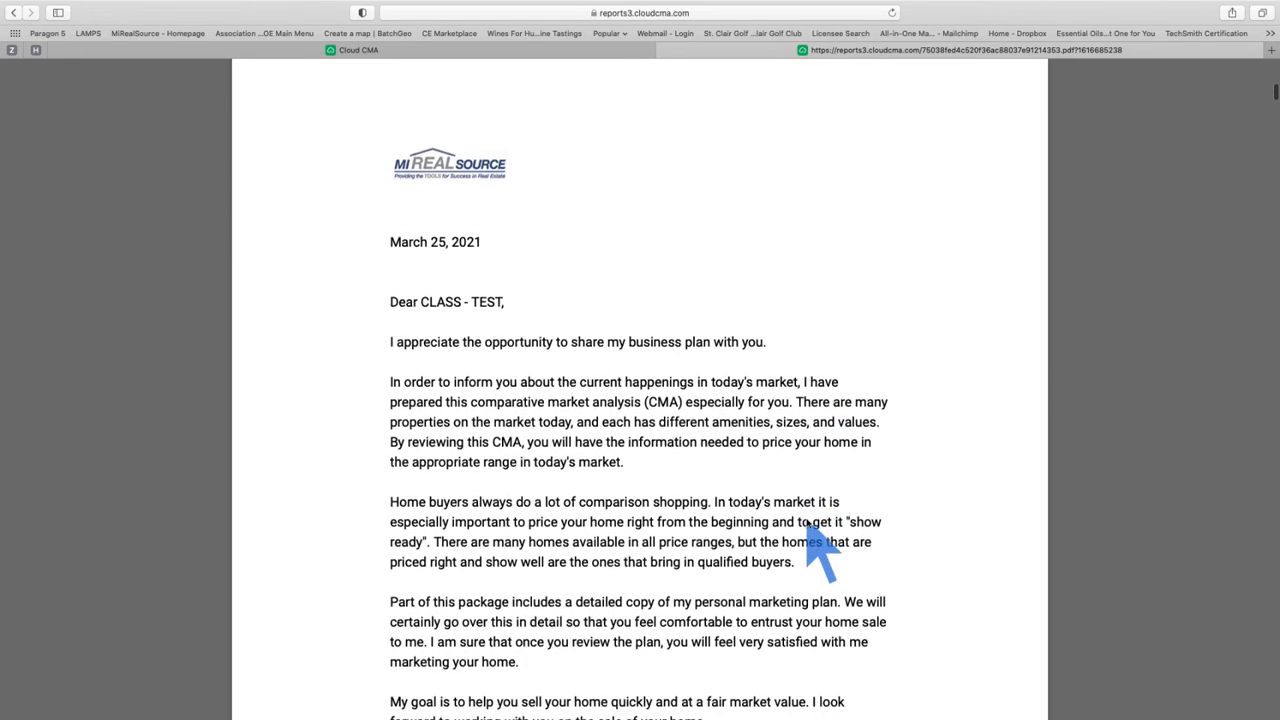
{"action": "scroll", "coordinate": [807, 523], "scroll_direction": "down", "scroll_amount": 1}
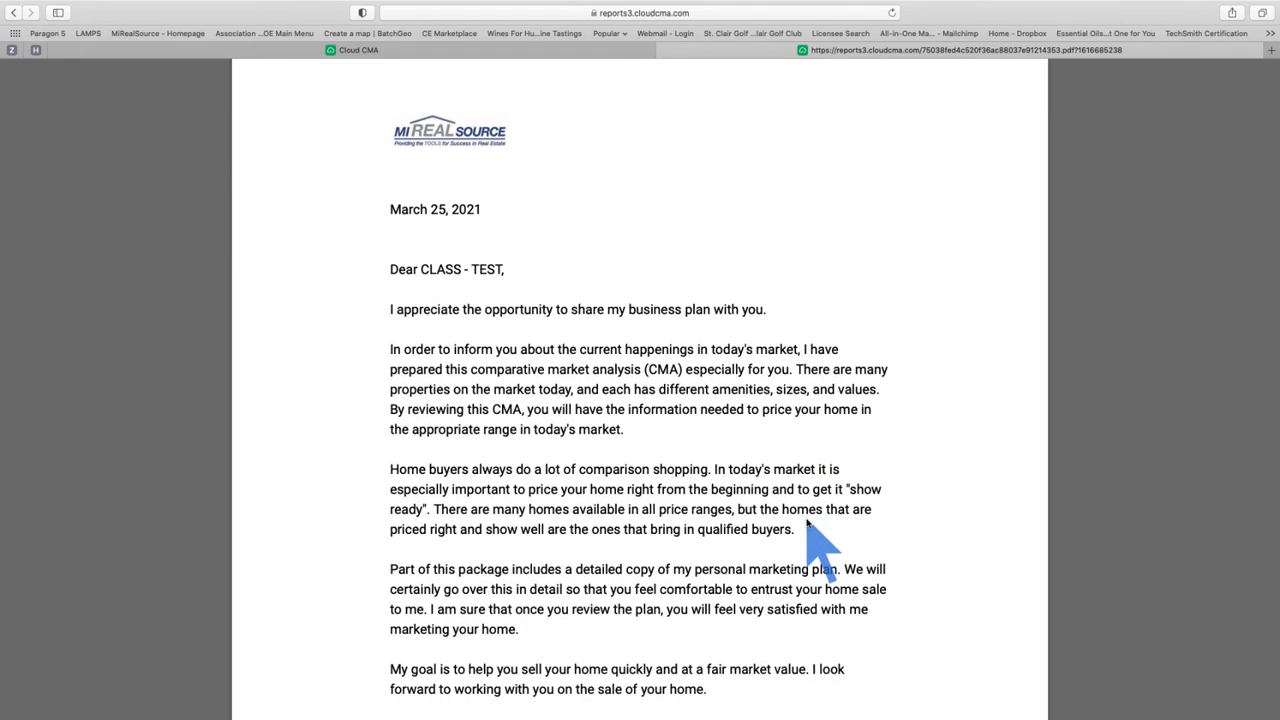
{"action": "scroll", "coordinate": [807, 523], "scroll_direction": "down", "scroll_amount": 20}
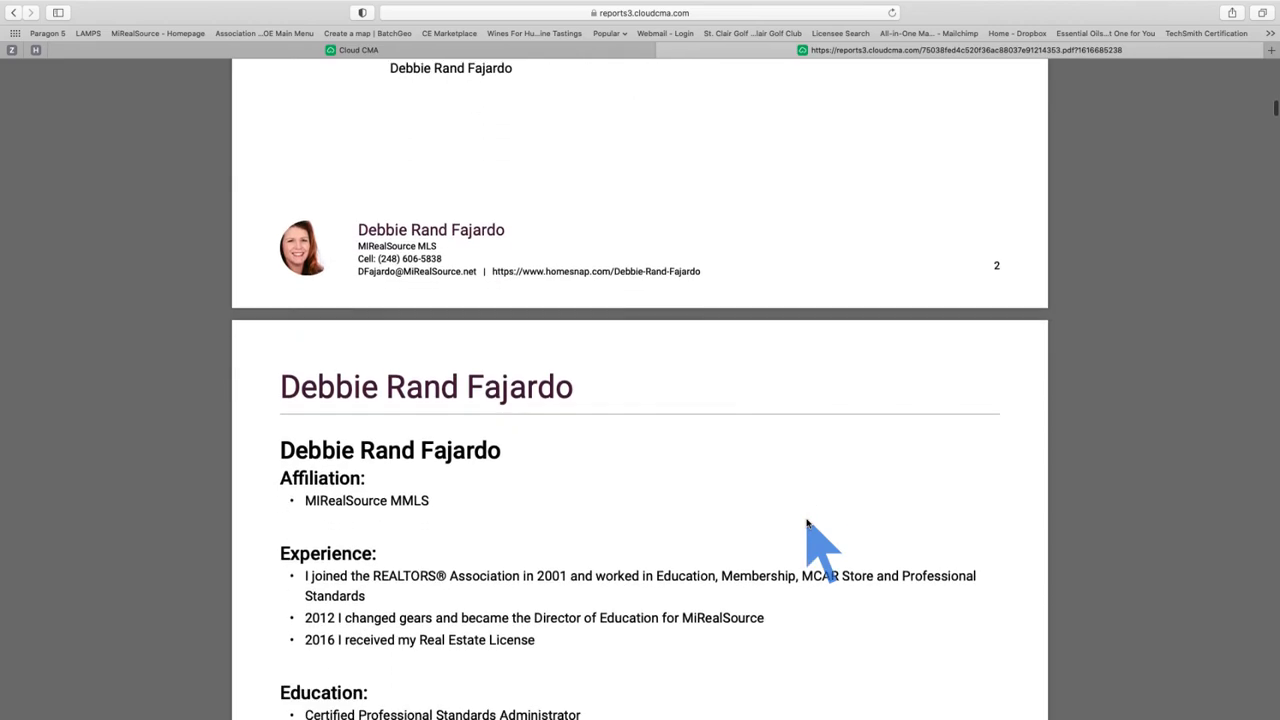
{"action": "scroll", "coordinate": [807, 523], "scroll_direction": "down", "scroll_amount": 5}
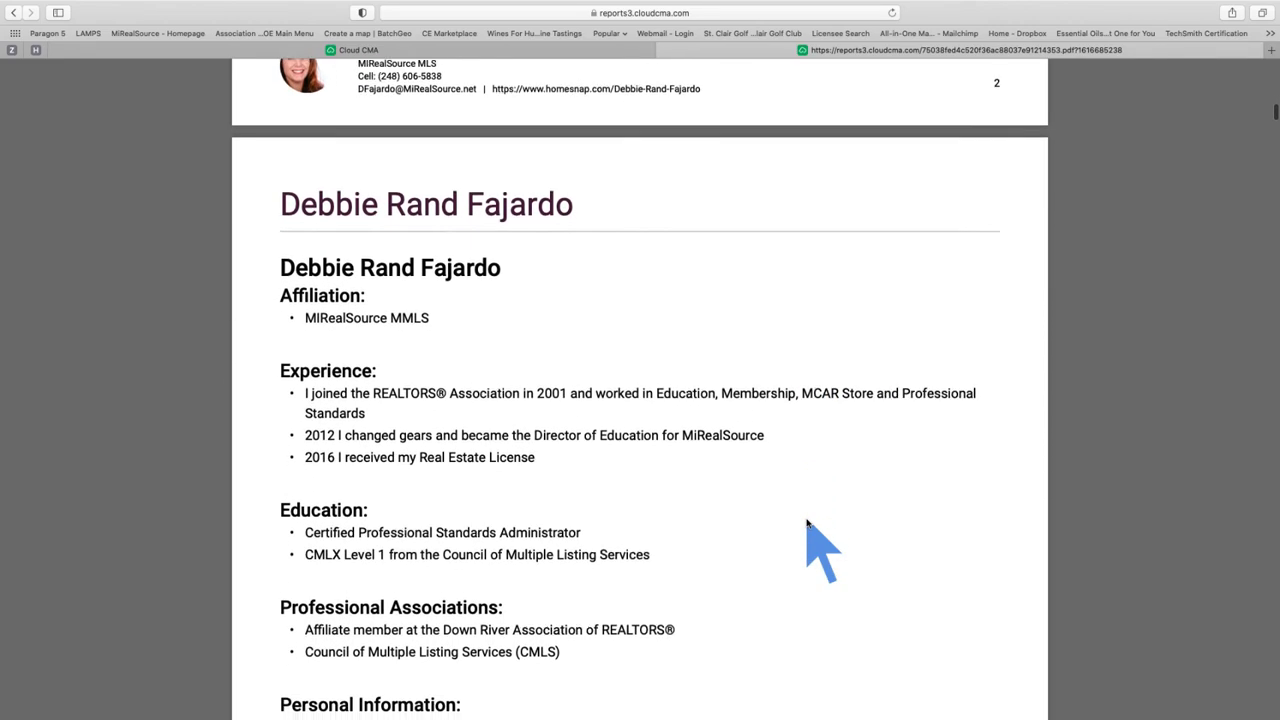
{"action": "scroll", "coordinate": [807, 523], "scroll_direction": "down", "scroll_amount": 2}
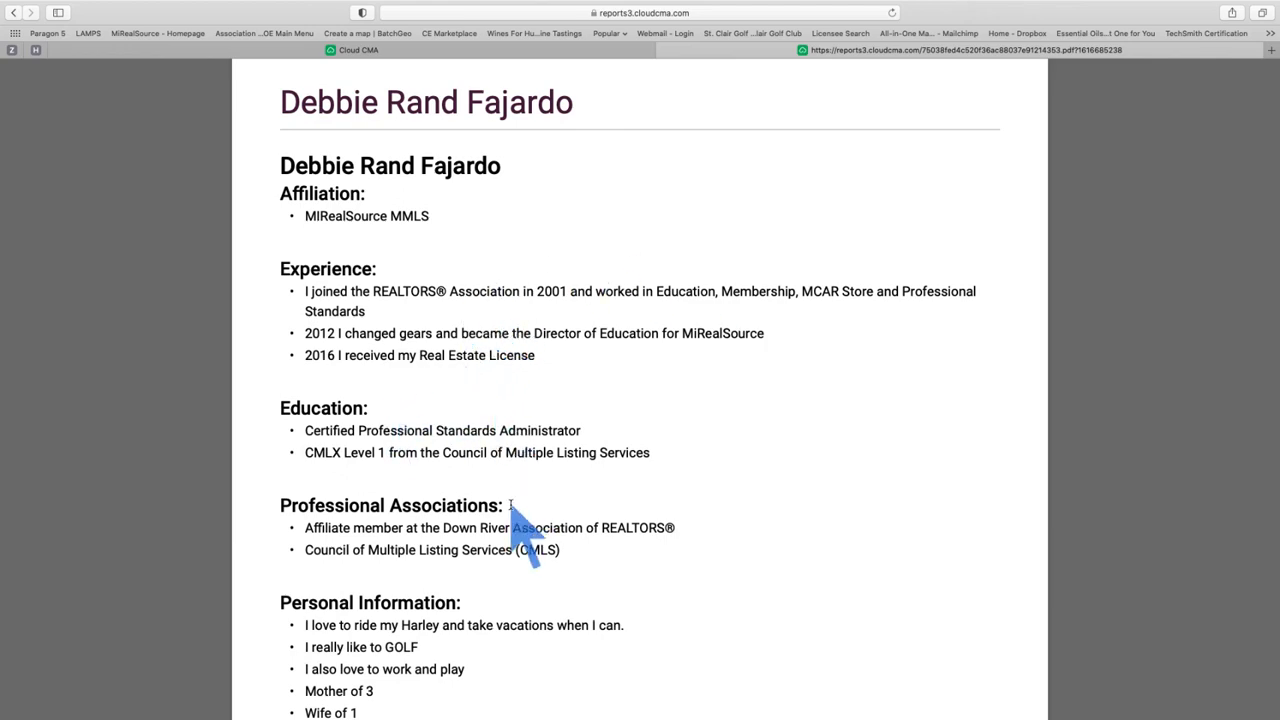
{"action": "scroll", "coordinate": [560, 515], "scroll_direction": "down", "scroll_amount": 3}
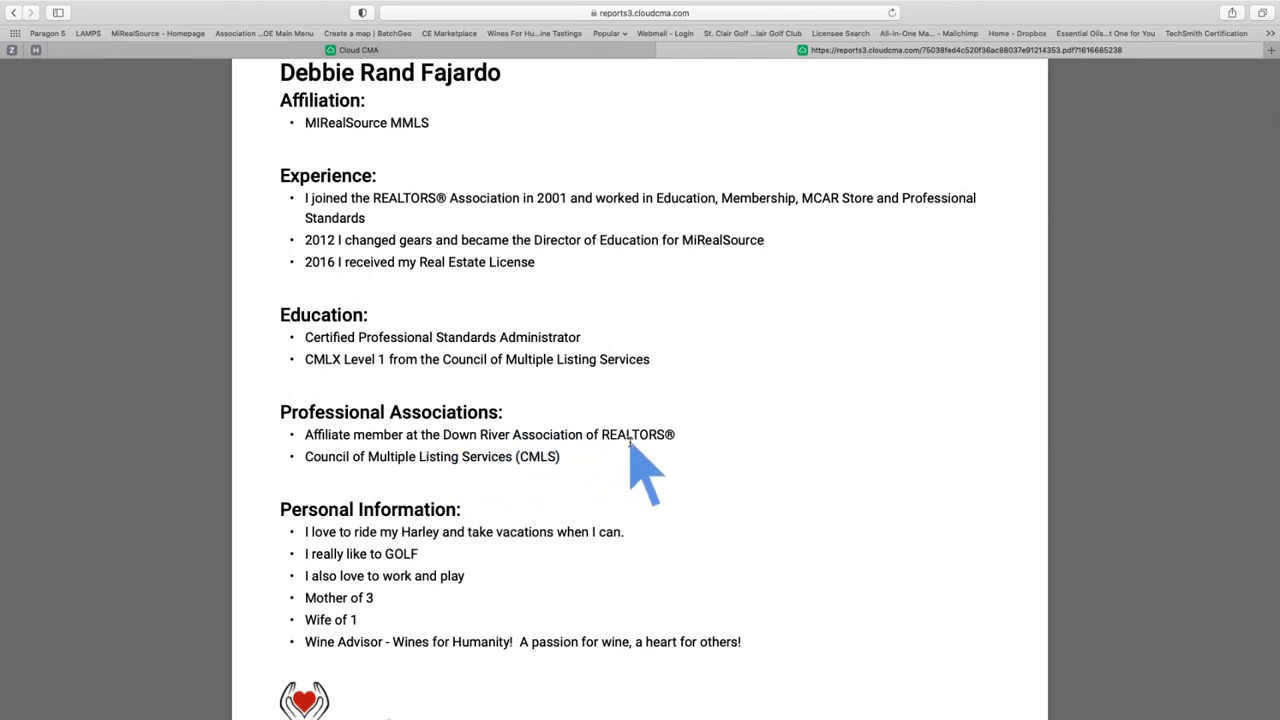
{"action": "scroll", "coordinate": [629, 442], "scroll_direction": "down", "scroll_amount": 5}
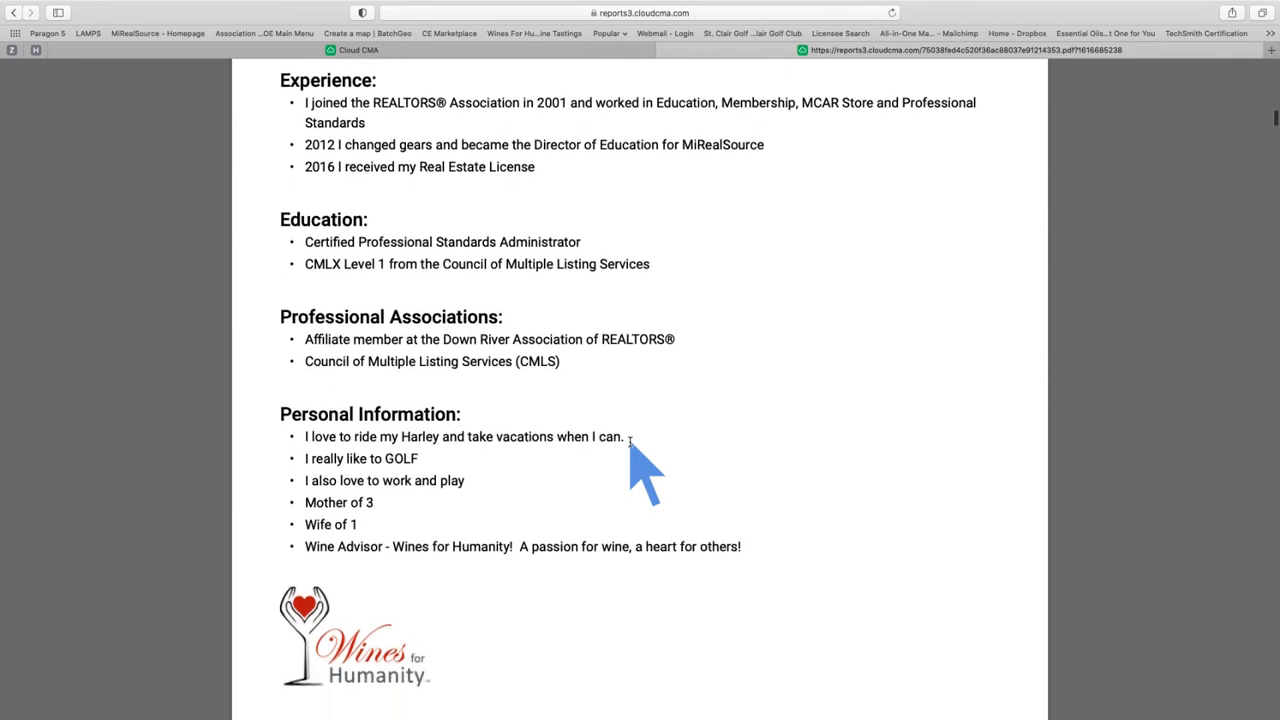
{"action": "scroll", "coordinate": [629, 442], "scroll_direction": "down", "scroll_amount": 2}
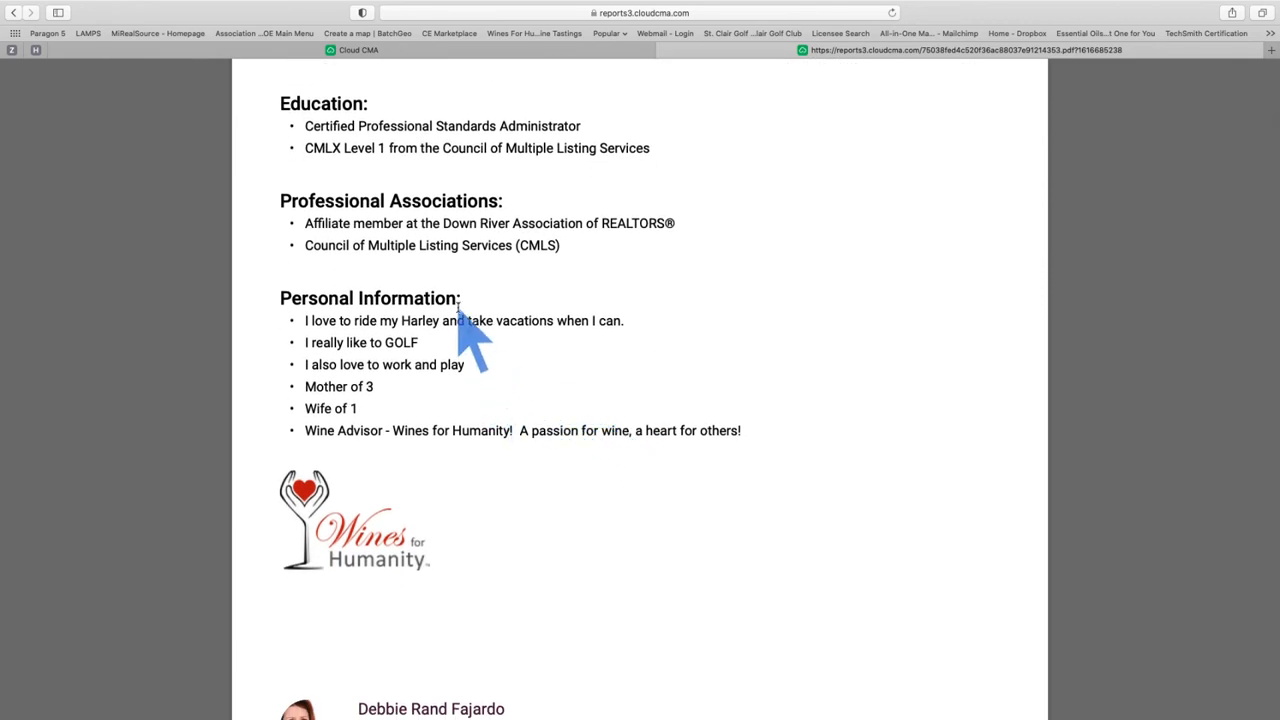
{"action": "left_click_drag", "start_coordinate": [457, 297], "coordinate": [281, 298]}
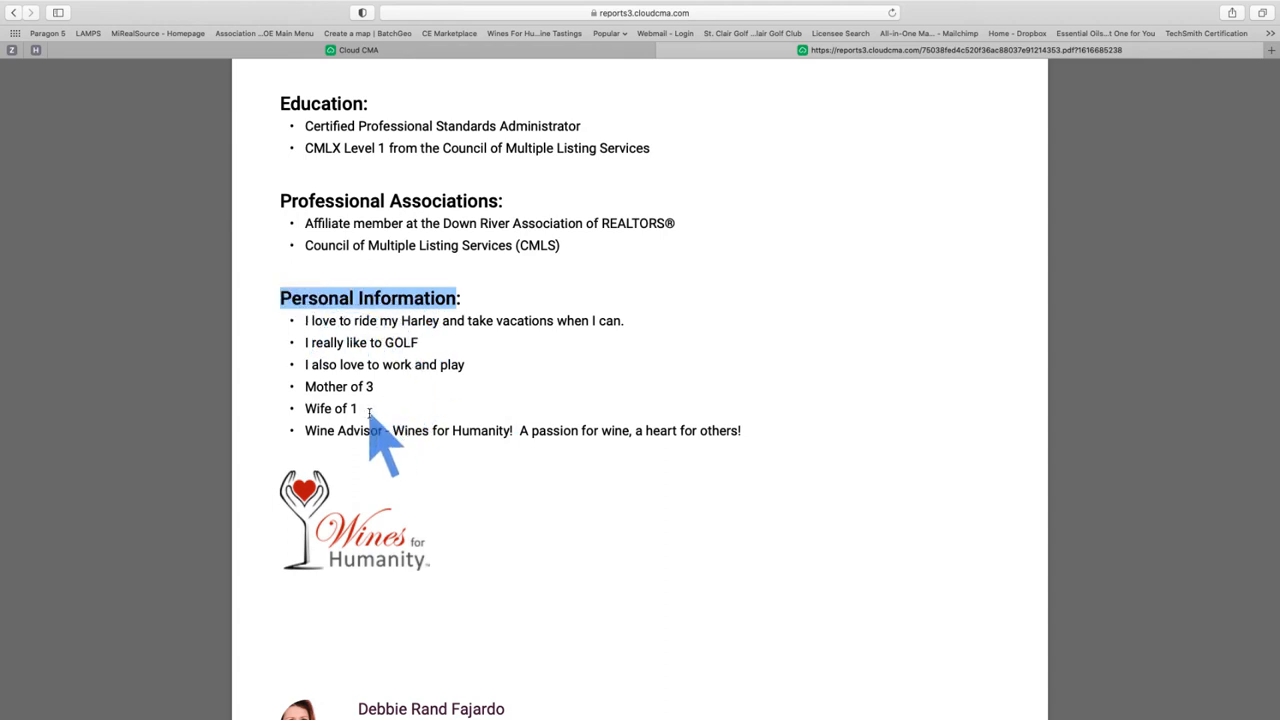
{"action": "left_click", "coordinate": [541, 569]}
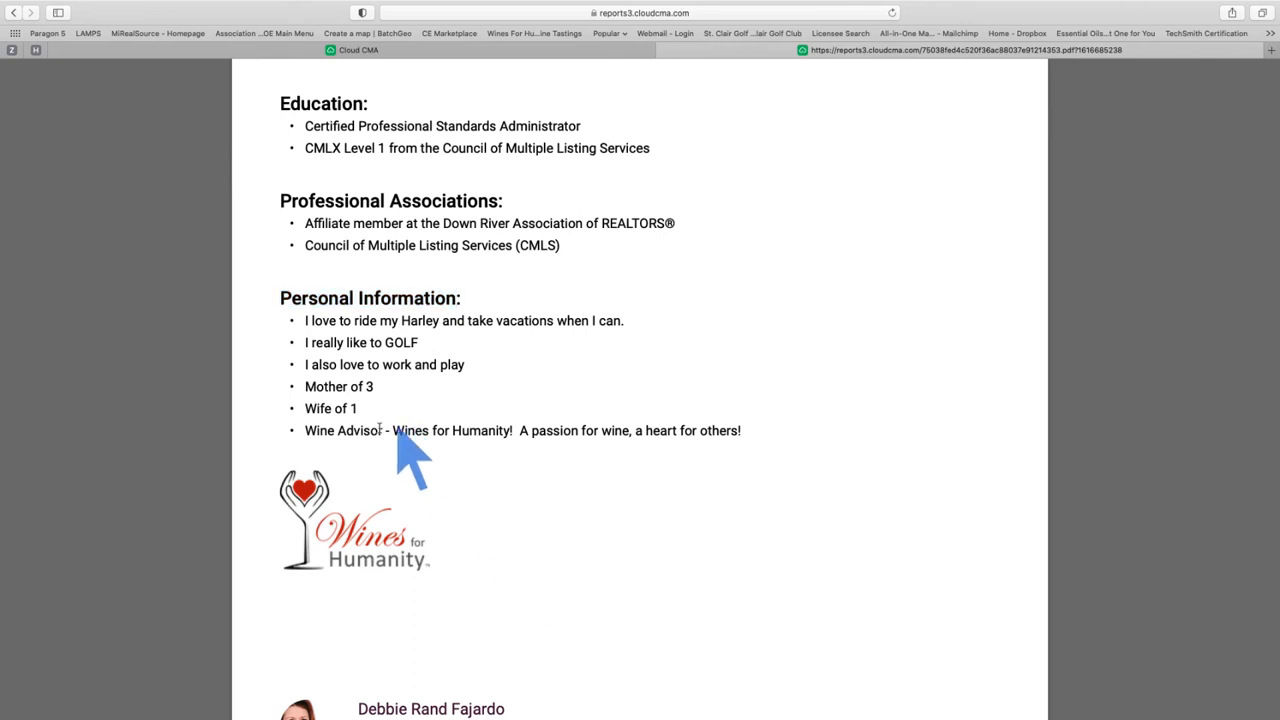
{"action": "left_click_drag", "start_coordinate": [511, 431], "coordinate": [393, 431]}
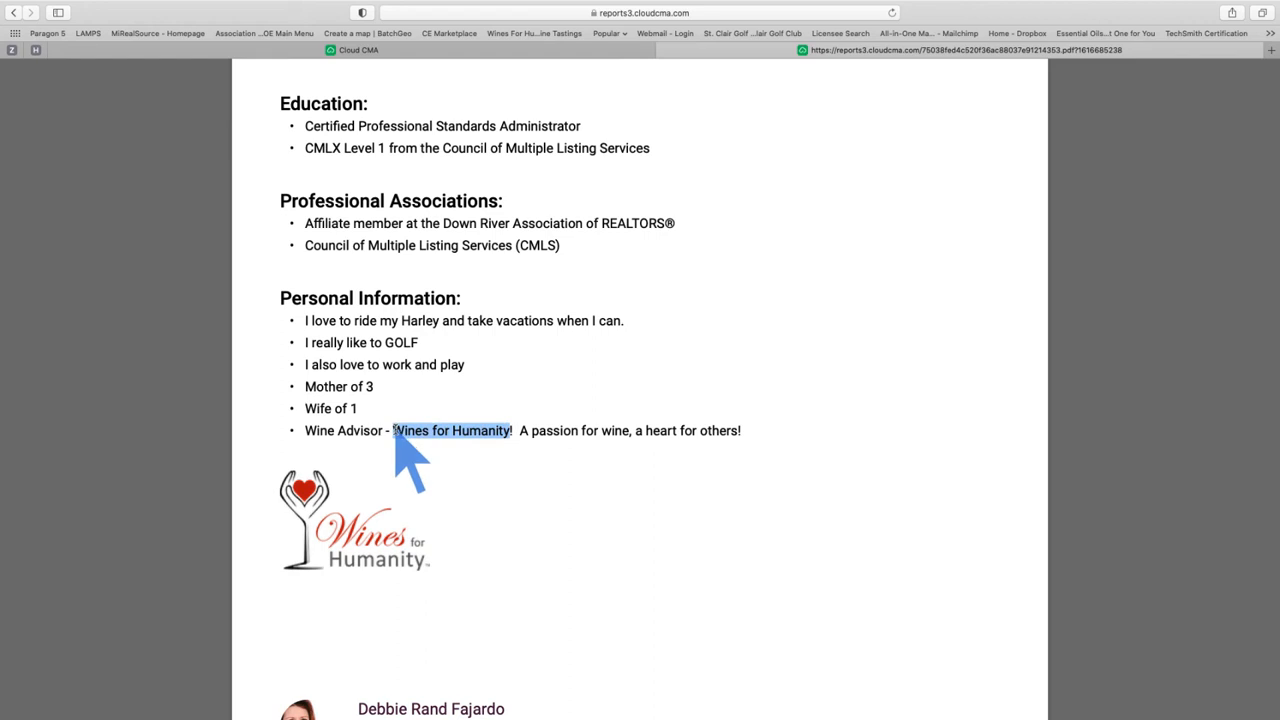
{"action": "left_click", "coordinate": [554, 568]}
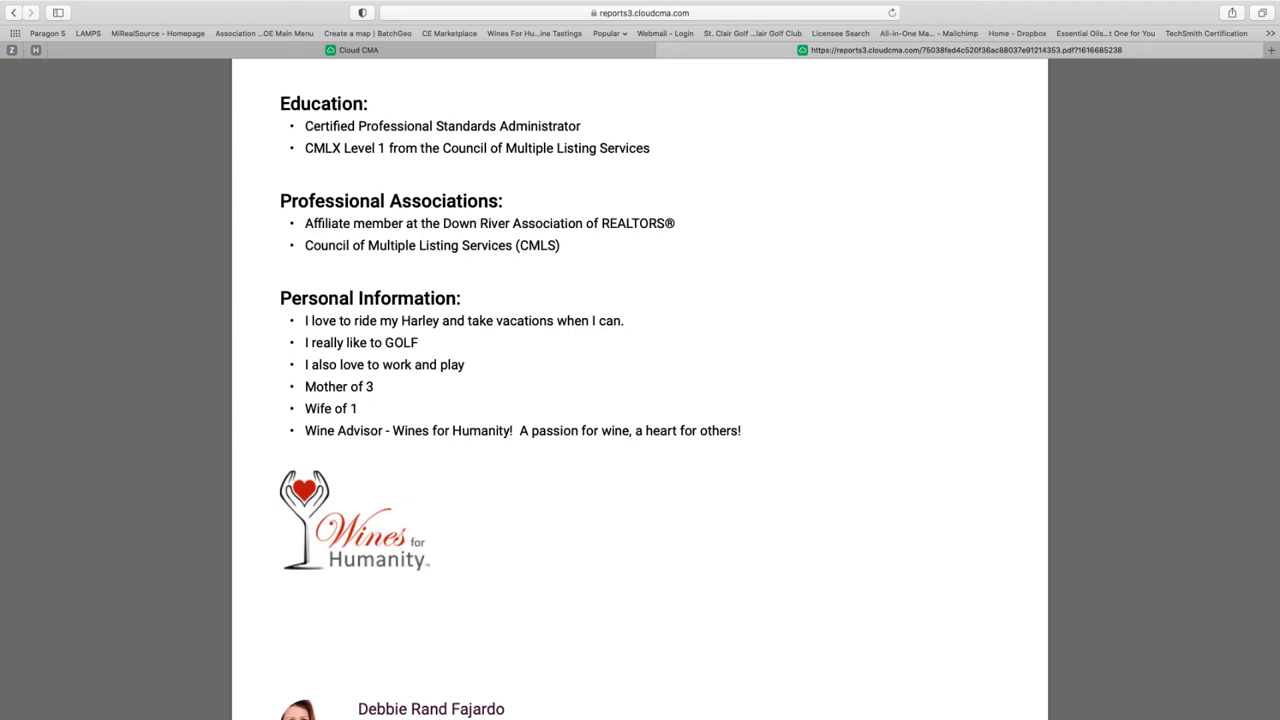
Step: Scroll down past the comparables map to the Summary of Comparable Properties table
{"action": "scroll", "coordinate": [985, 466], "scroll_direction": "down", "scroll_amount": 8}
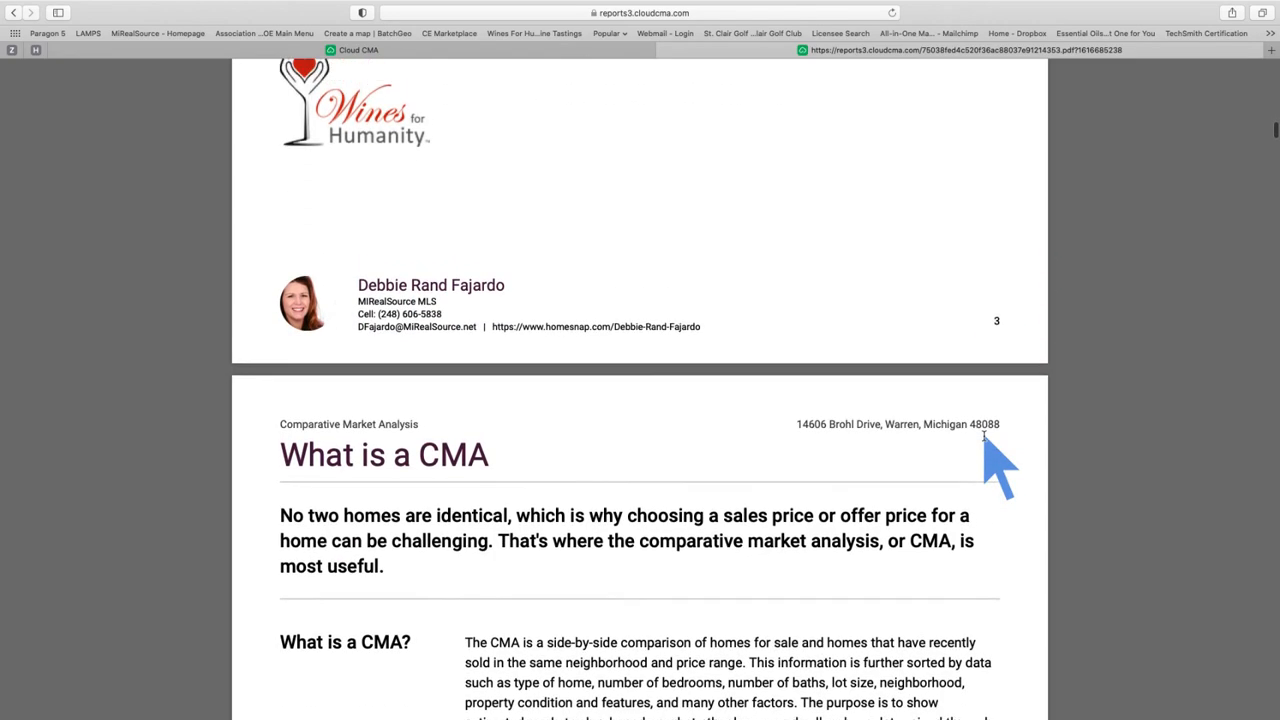
{"action": "scroll", "coordinate": [985, 440], "scroll_direction": "up", "scroll_amount": 1}
{"action": "scroll", "coordinate": [984, 436], "scroll_direction": "down", "scroll_amount": 1}
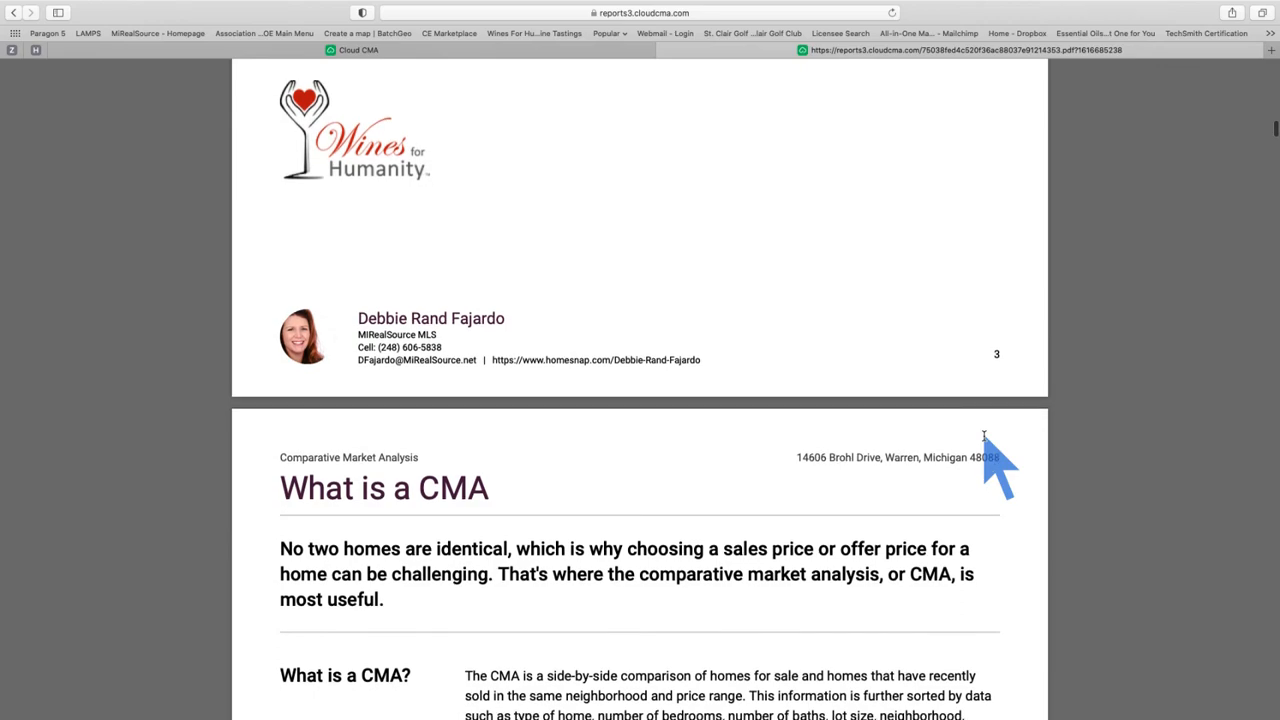
{"action": "scroll", "coordinate": [984, 436], "scroll_direction": "down", "scroll_amount": 3}
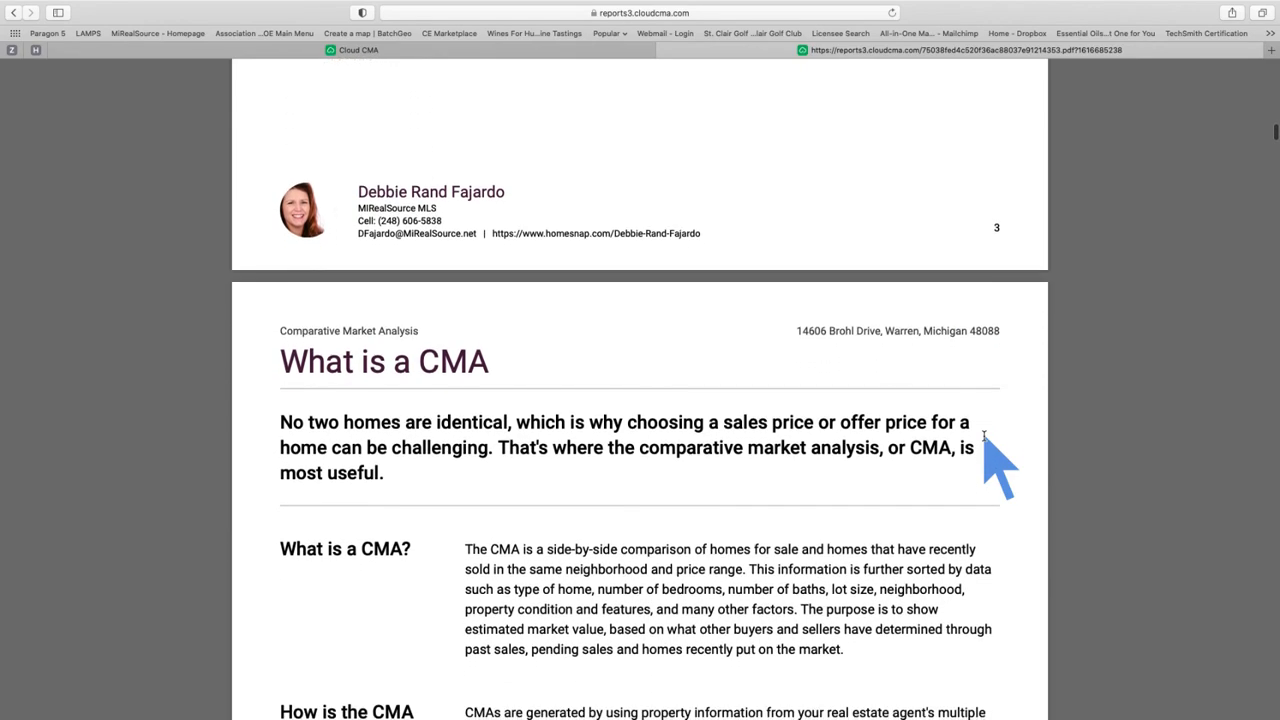
{"action": "scroll", "coordinate": [984, 436], "scroll_direction": "down", "scroll_amount": 10}
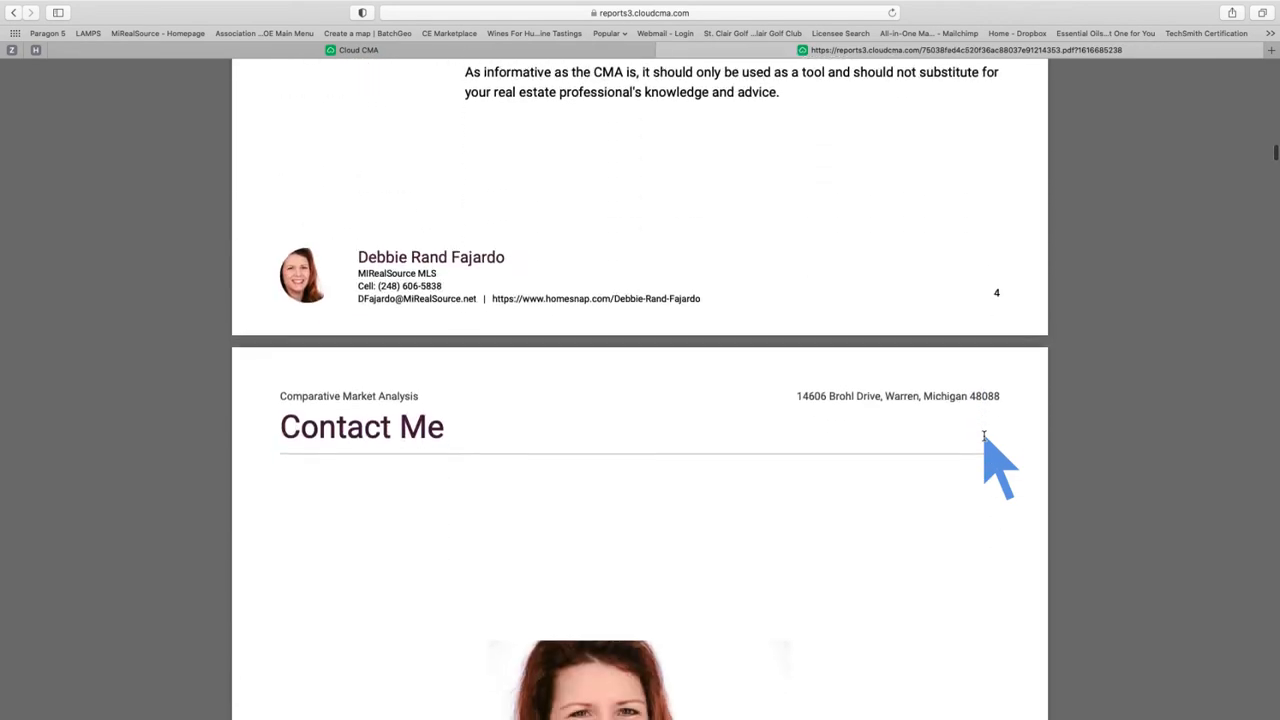
{"action": "scroll", "coordinate": [984, 436], "scroll_direction": "down", "scroll_amount": 15}
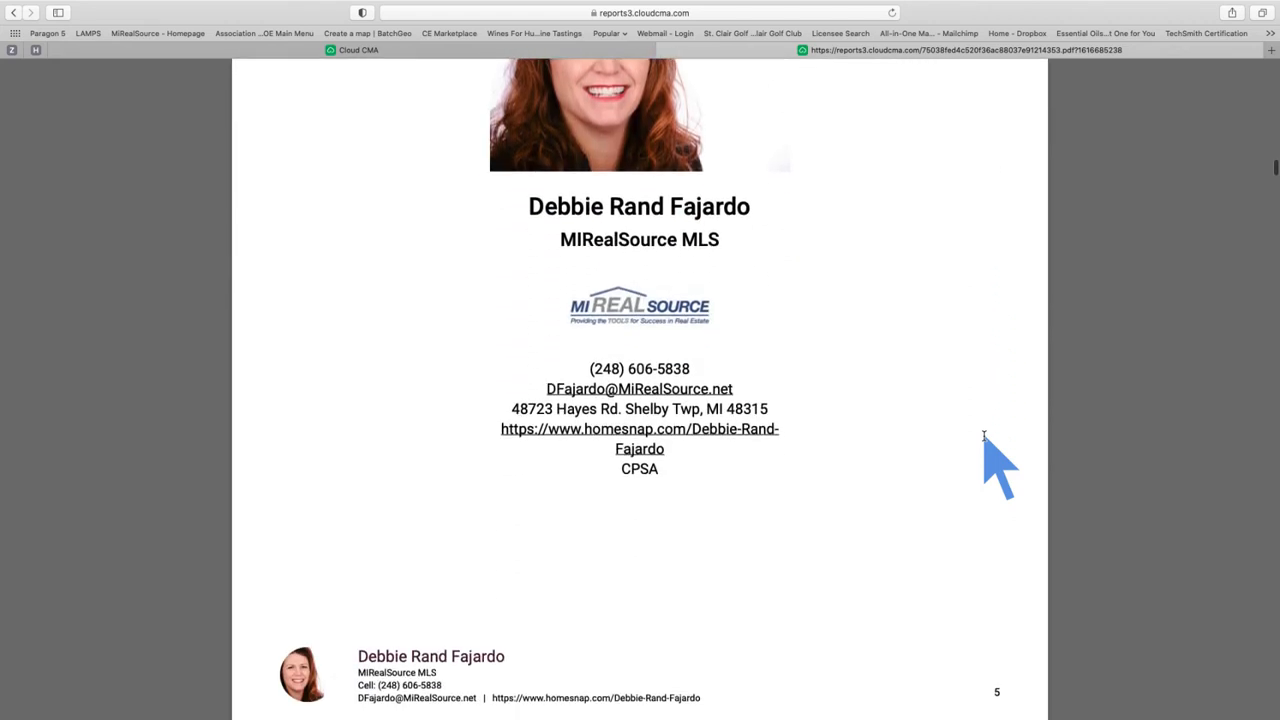
{"action": "scroll", "coordinate": [984, 436], "scroll_direction": "down", "scroll_amount": 12}
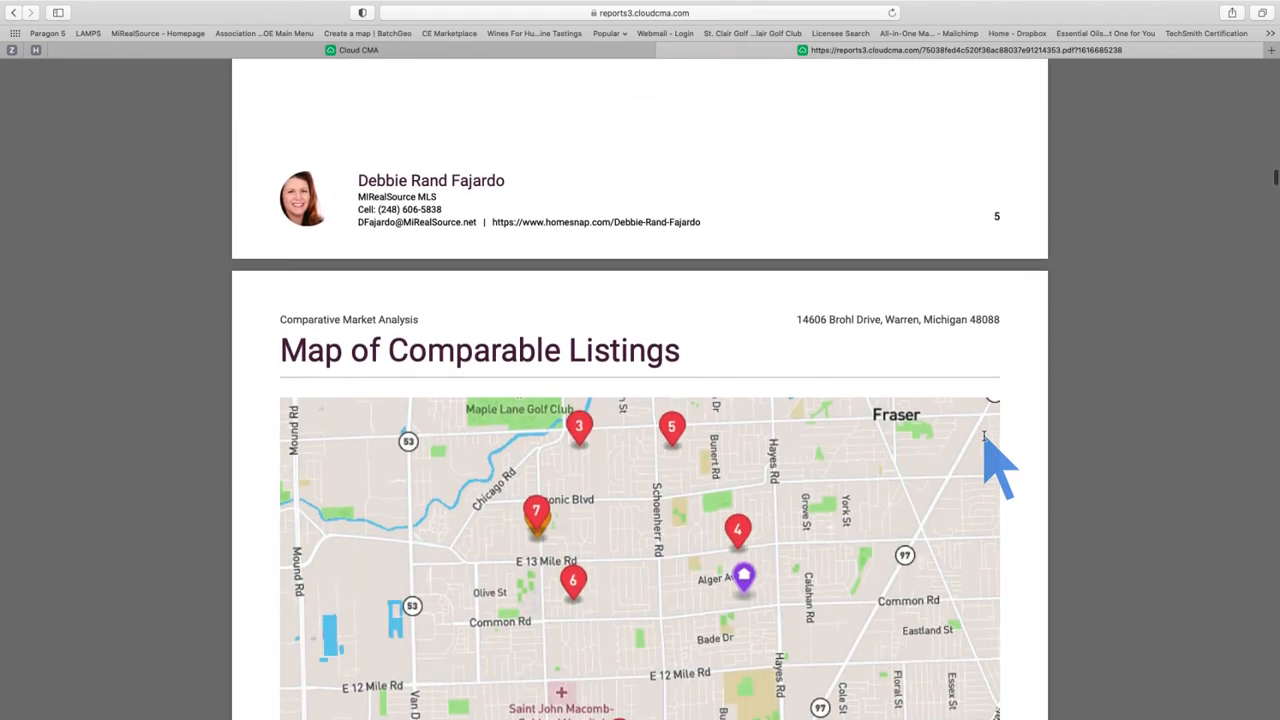
{"action": "scroll", "coordinate": [984, 436], "scroll_direction": "down", "scroll_amount": 4}
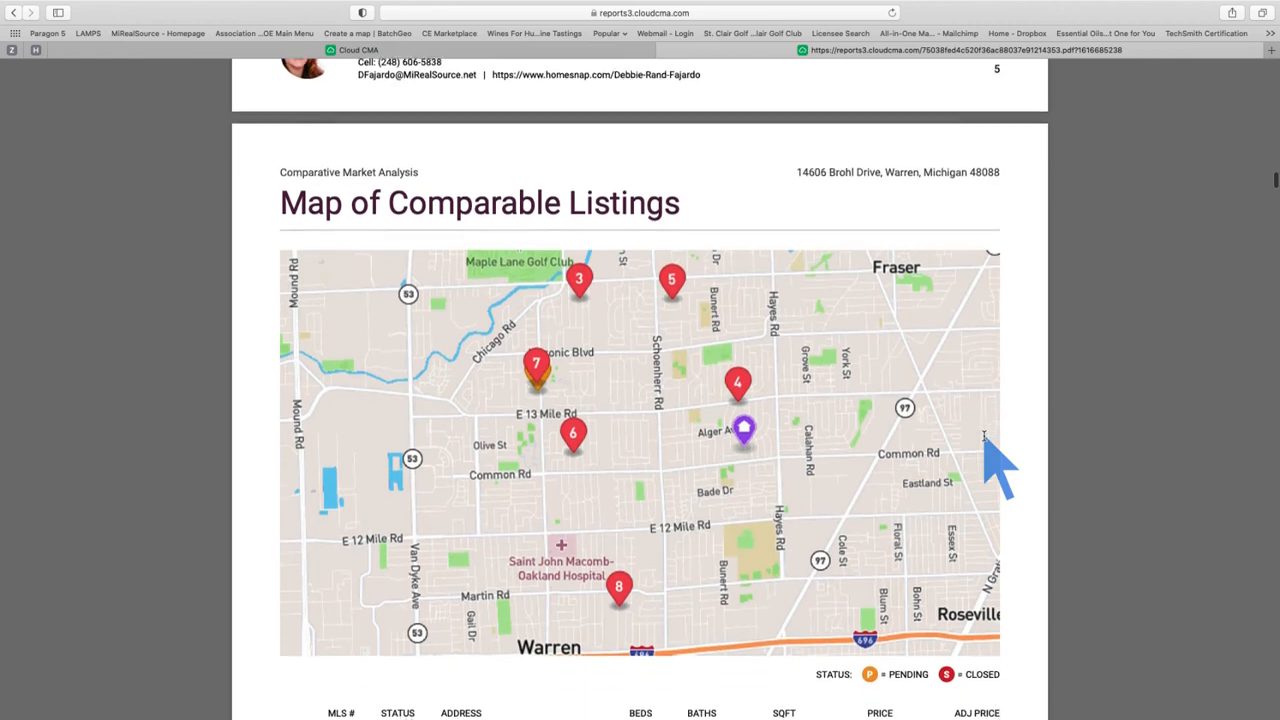
{"action": "scroll", "coordinate": [984, 436], "scroll_direction": "up", "scroll_amount": 3}
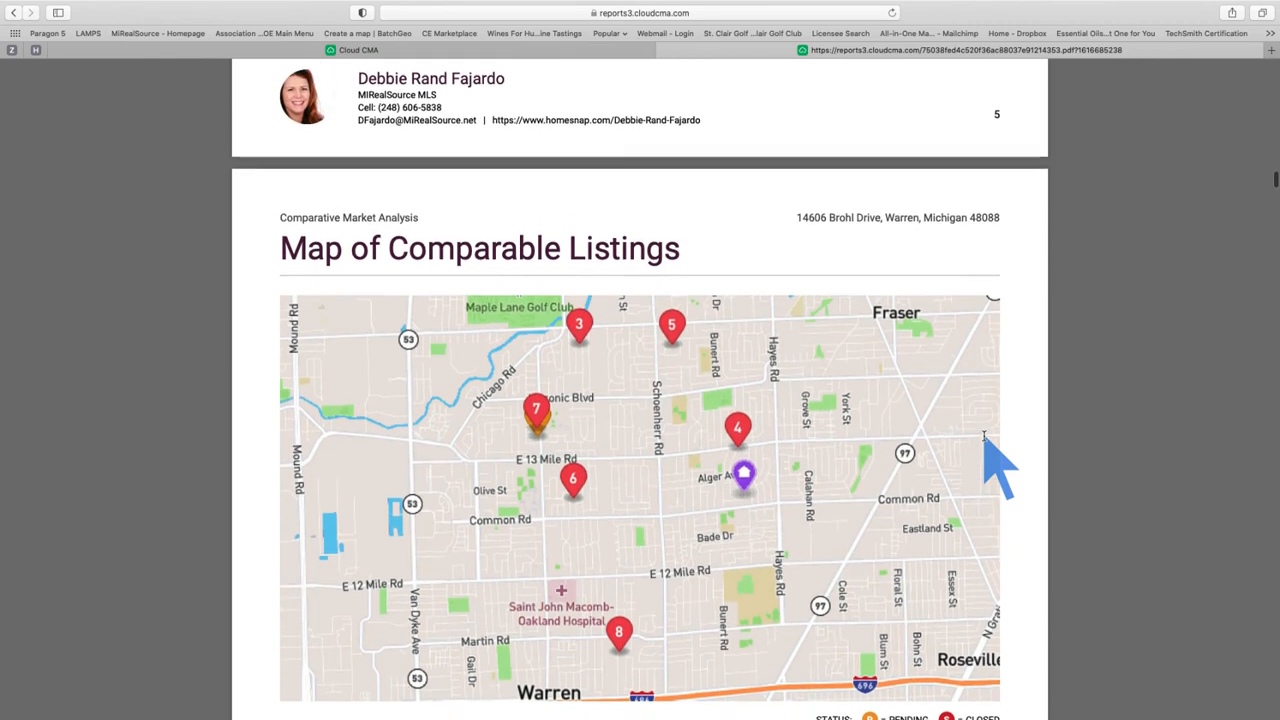
{"action": "scroll", "coordinate": [984, 436], "scroll_direction": "up", "scroll_amount": 2}
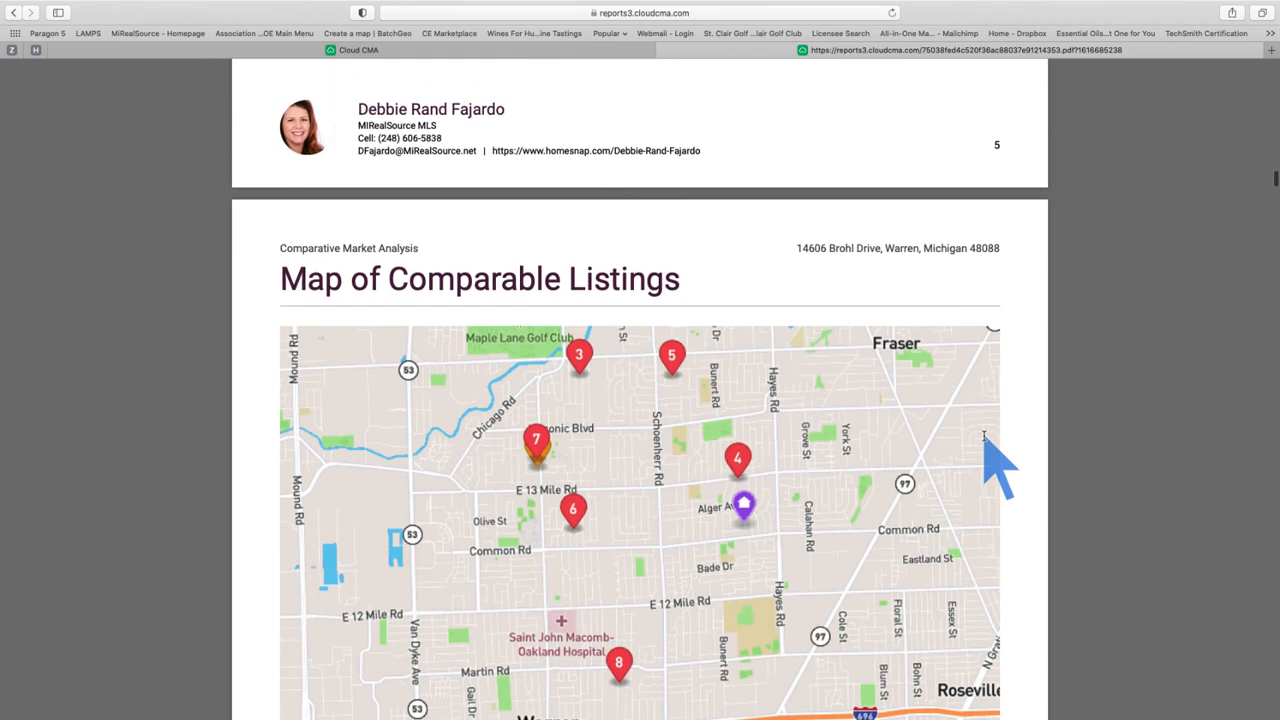
{"action": "scroll", "coordinate": [984, 436], "scroll_direction": "up", "scroll_amount": 15}
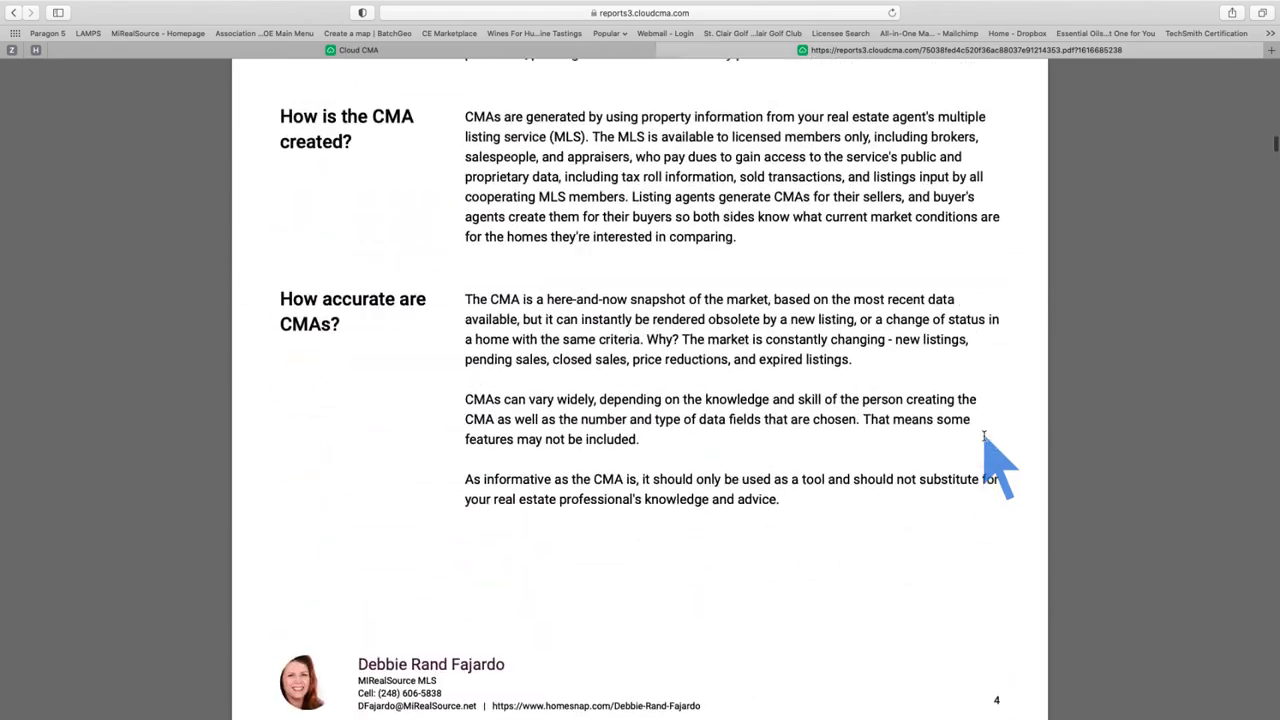
{"action": "scroll", "coordinate": [984, 436], "scroll_direction": "down", "scroll_amount": 5}
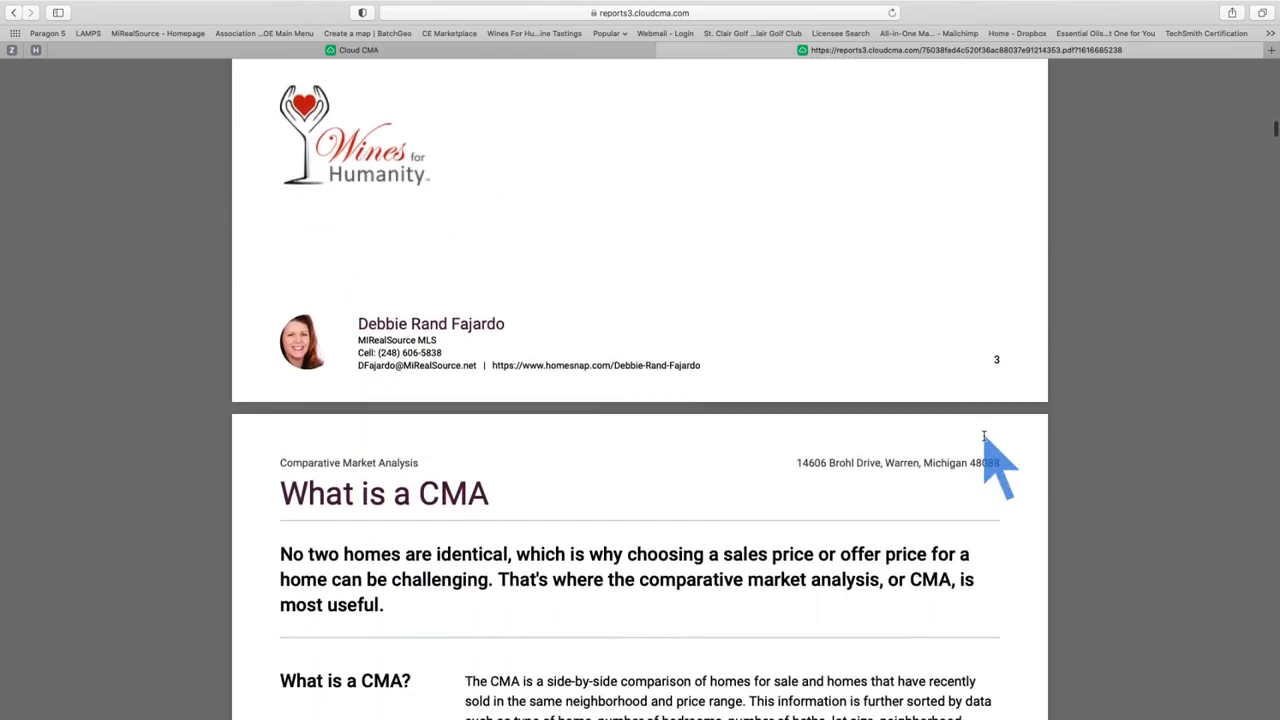
{"action": "scroll", "coordinate": [984, 436], "scroll_direction": "down", "scroll_amount": 2}
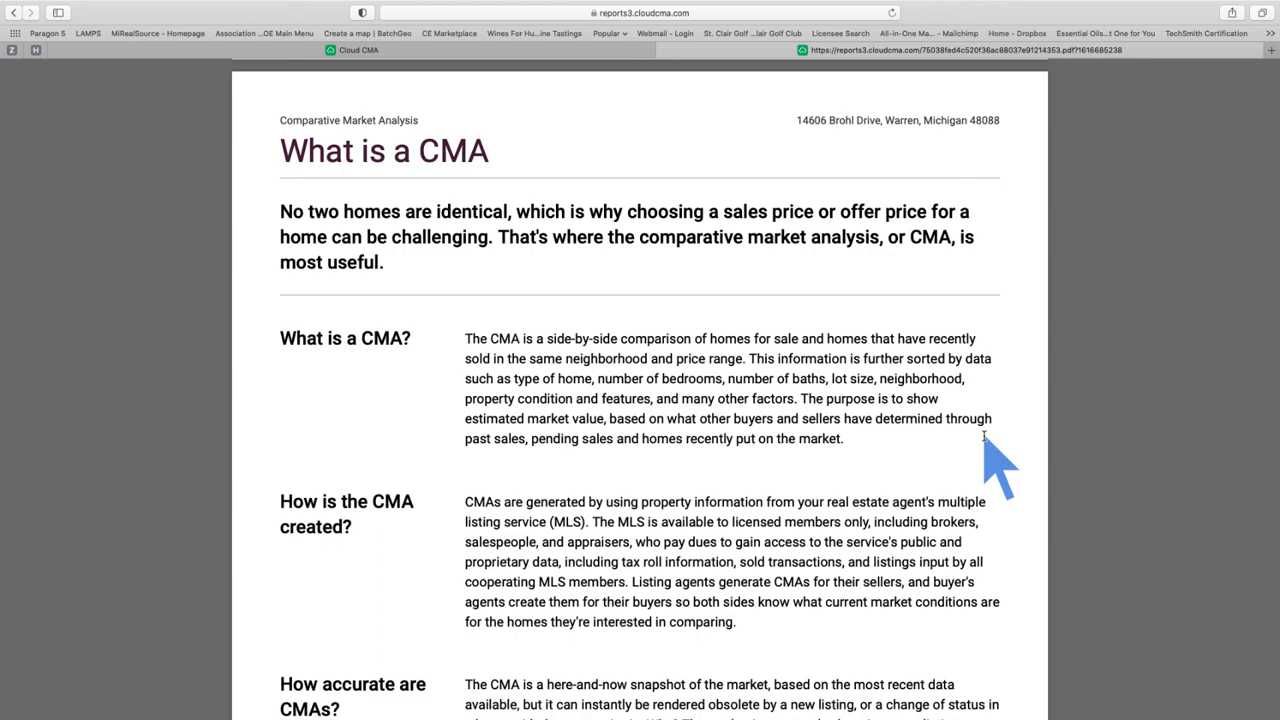
{"action": "scroll", "coordinate": [975, 445], "scroll_direction": "down", "scroll_amount": 4}
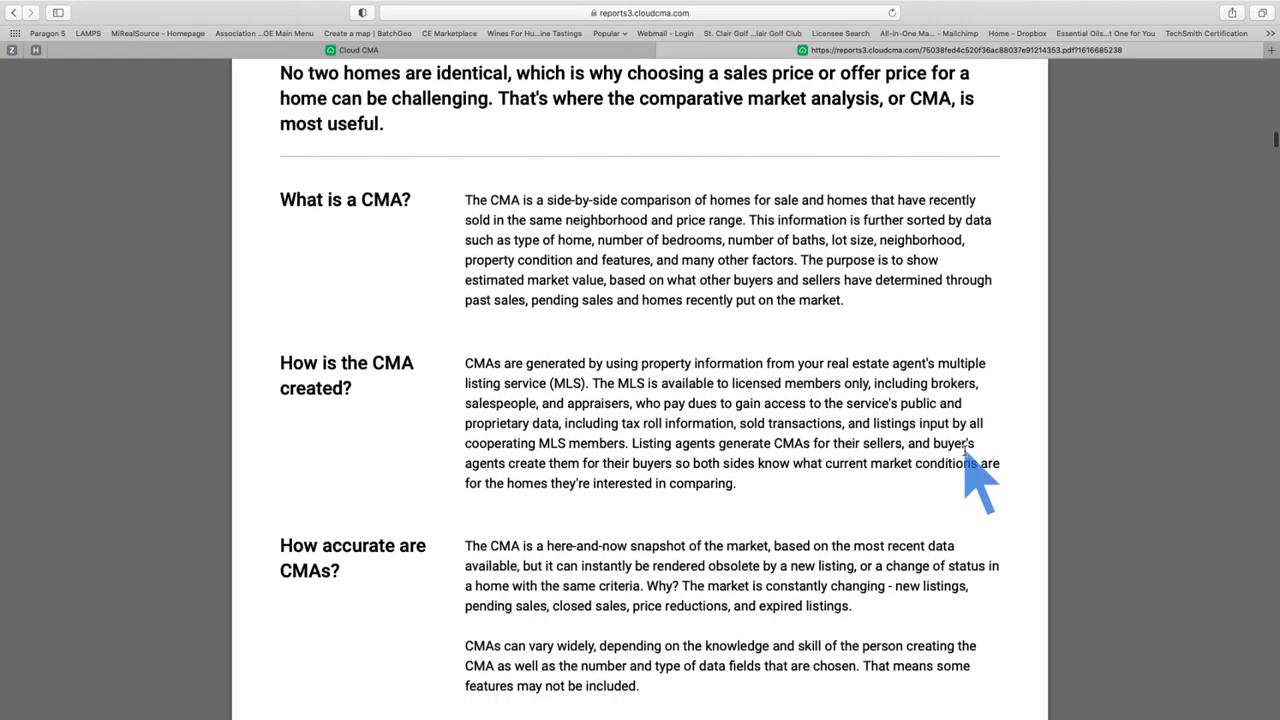
{"action": "scroll", "coordinate": [965, 450], "scroll_direction": "down", "scroll_amount": 7}
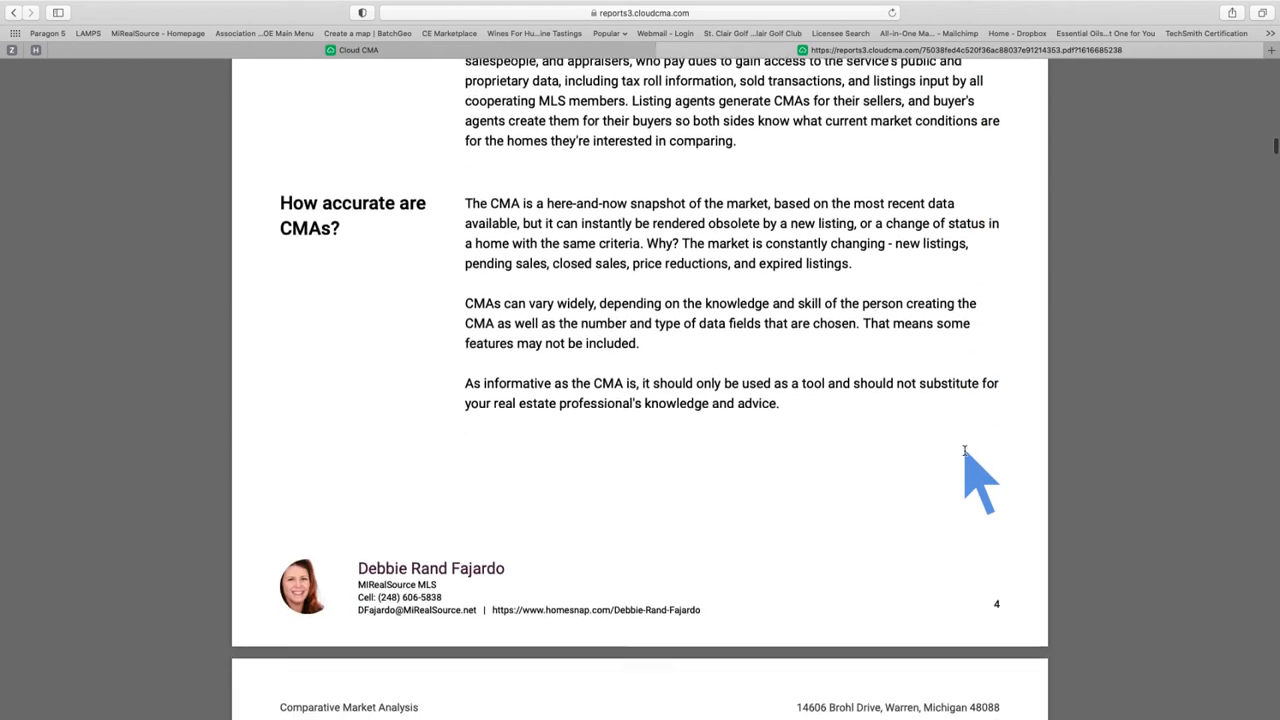
{"action": "scroll", "coordinate": [968, 460], "scroll_direction": "down", "scroll_amount": 1}
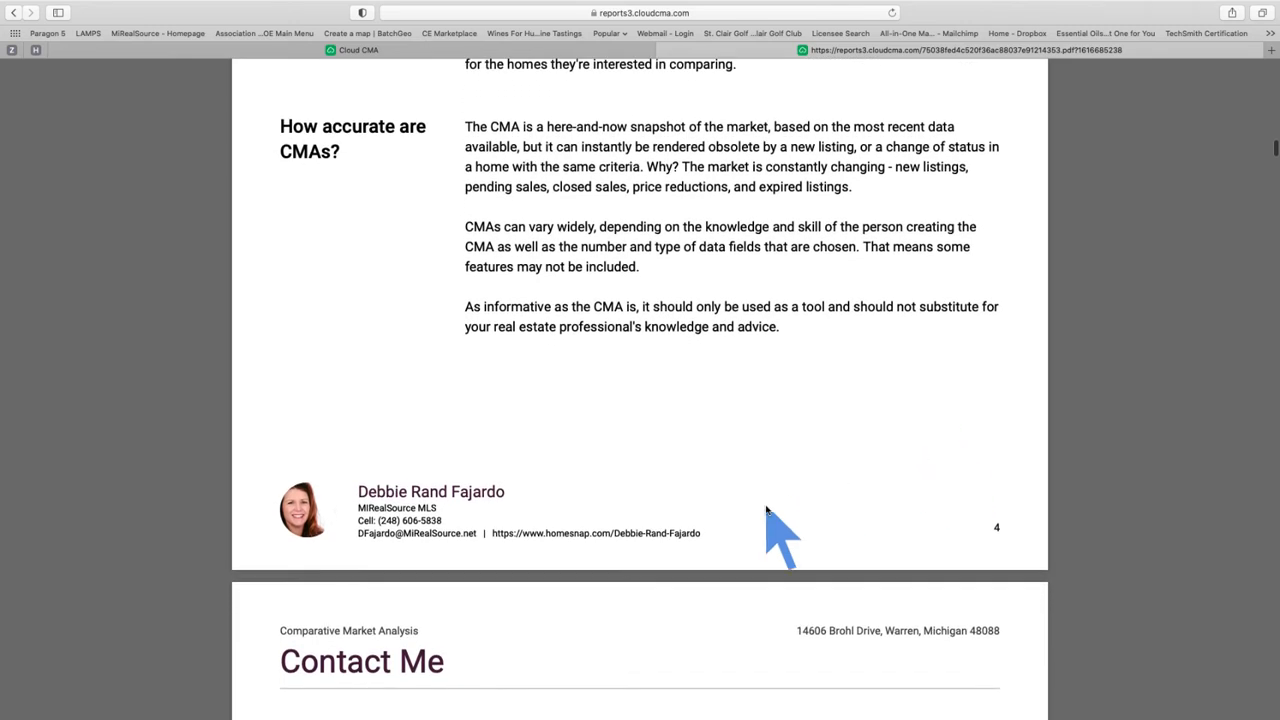
Step: Highlight and clear the footer web address, then scroll on to the Listings cover page
{"action": "left_click_drag", "start_coordinate": [714, 530], "coordinate": [502, 534]}
{"action": "left_click", "coordinate": [685, 453]}
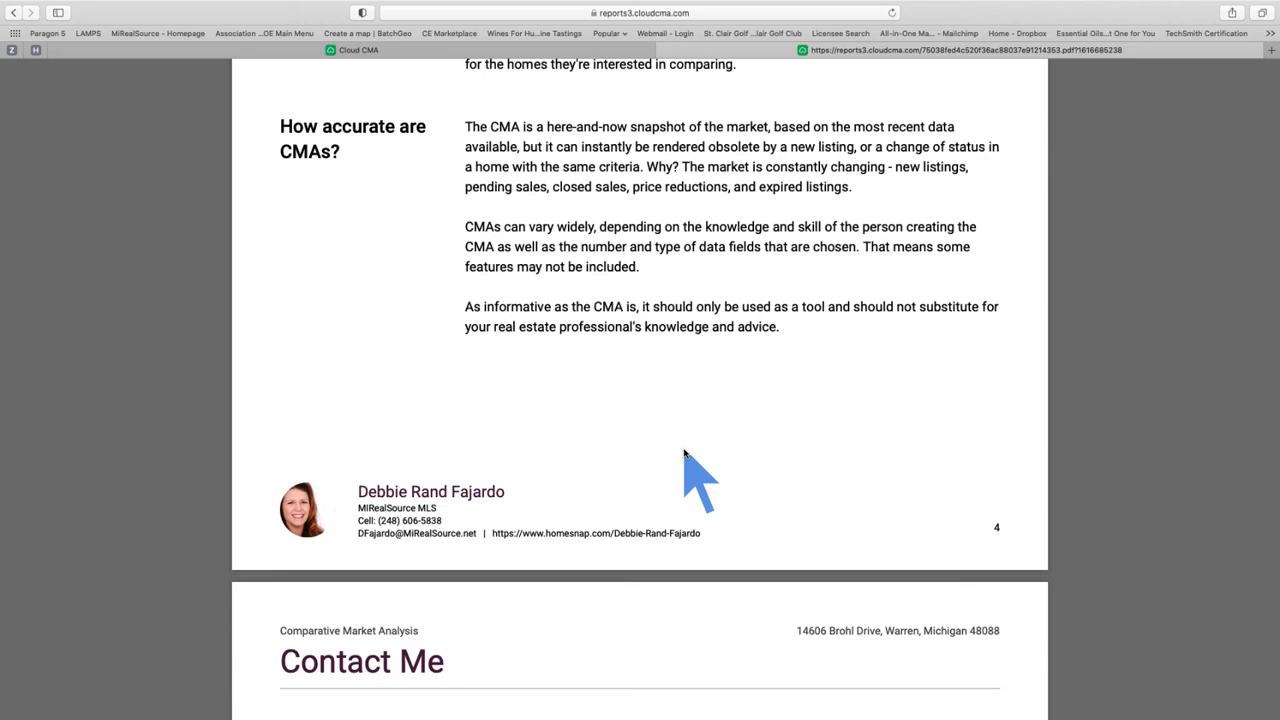
{"action": "scroll", "coordinate": [685, 453], "scroll_direction": "down", "scroll_amount": 5}
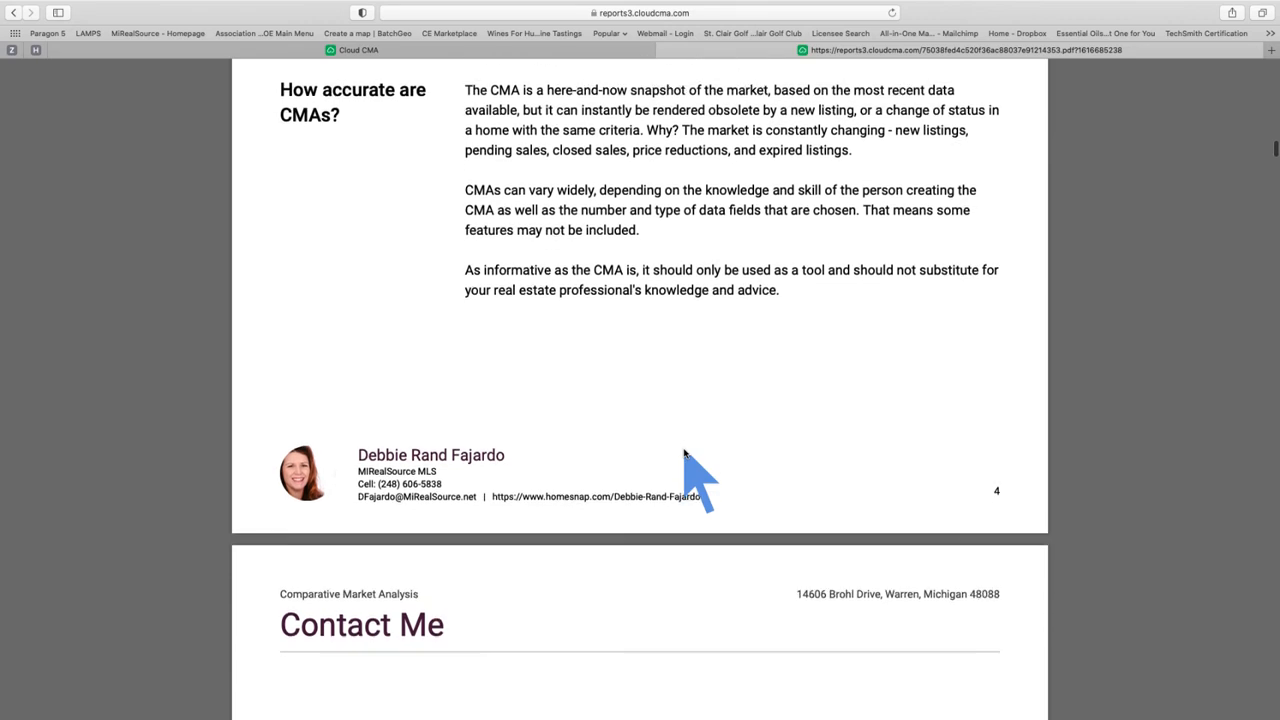
{"action": "scroll", "coordinate": [685, 453], "scroll_direction": "down", "scroll_amount": 8}
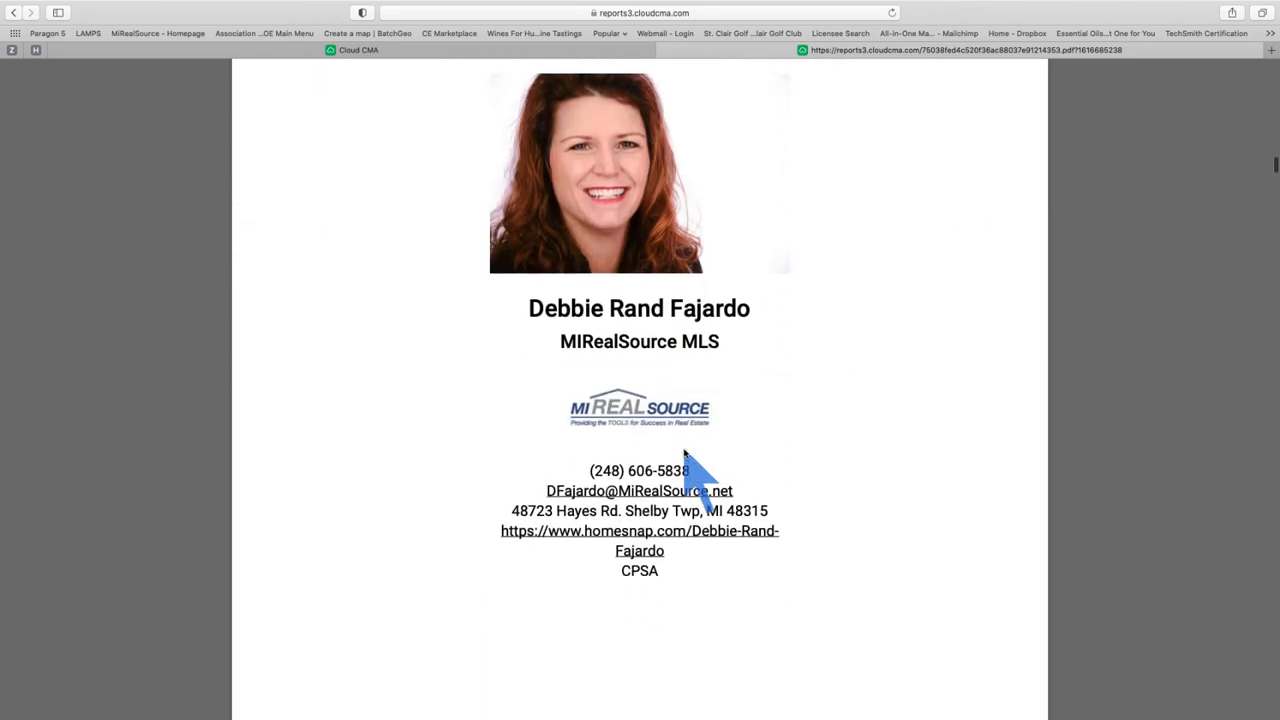
{"action": "scroll", "coordinate": [685, 453], "scroll_direction": "down", "scroll_amount": 9}
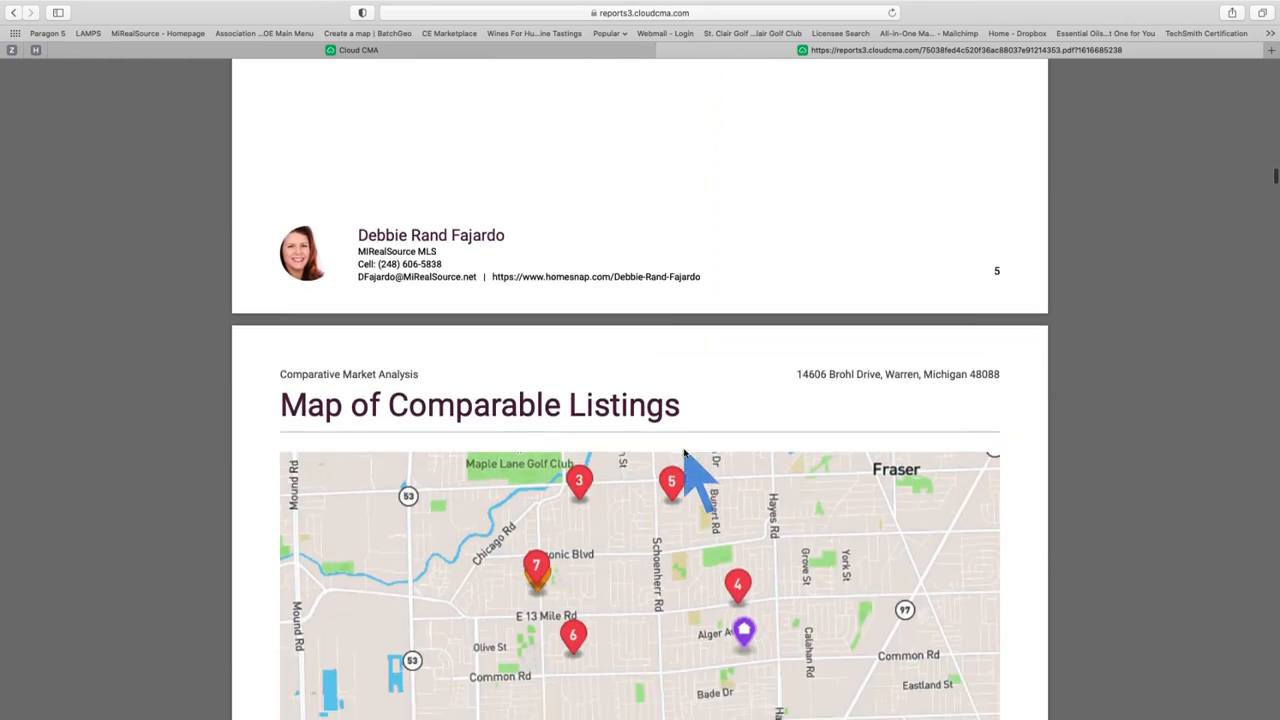
{"action": "scroll", "coordinate": [685, 453], "scroll_direction": "down", "scroll_amount": 7}
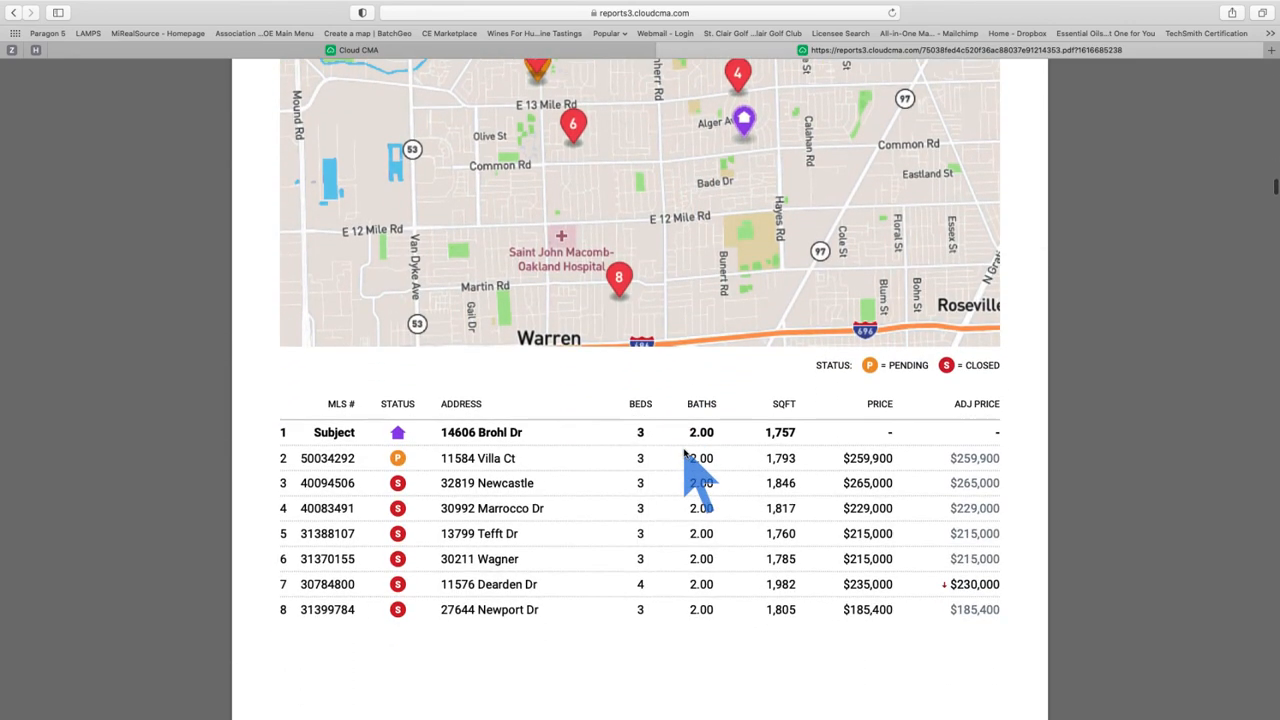
{"action": "scroll", "coordinate": [685, 453], "scroll_direction": "down", "scroll_amount": 7}
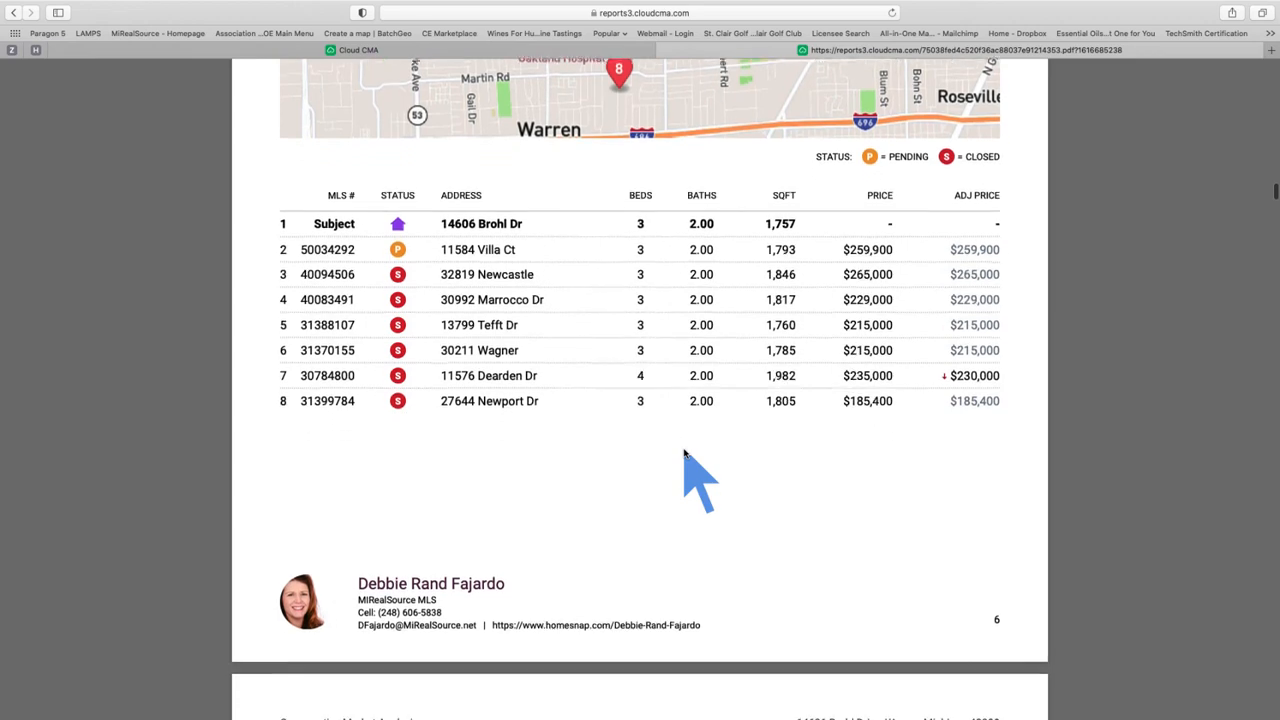
{"action": "scroll", "coordinate": [685, 453], "scroll_direction": "down", "scroll_amount": 10}
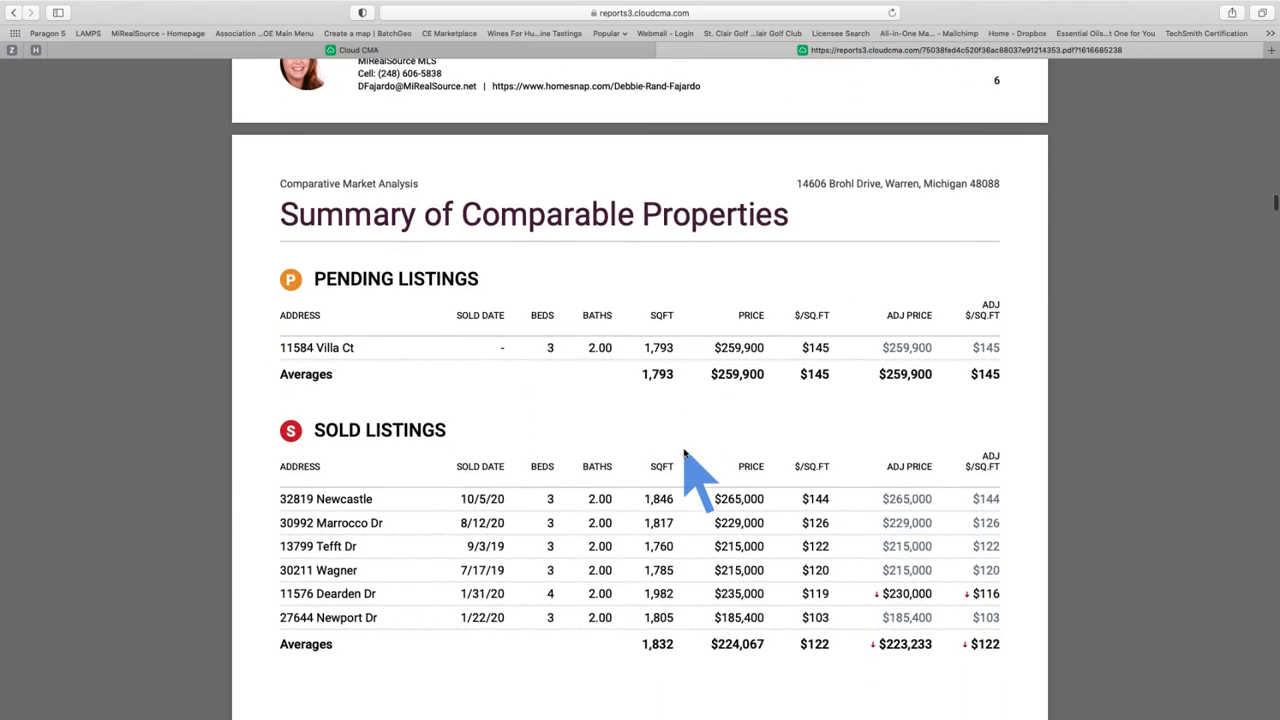
{"action": "scroll", "coordinate": [685, 453], "scroll_direction": "down", "scroll_amount": 15}
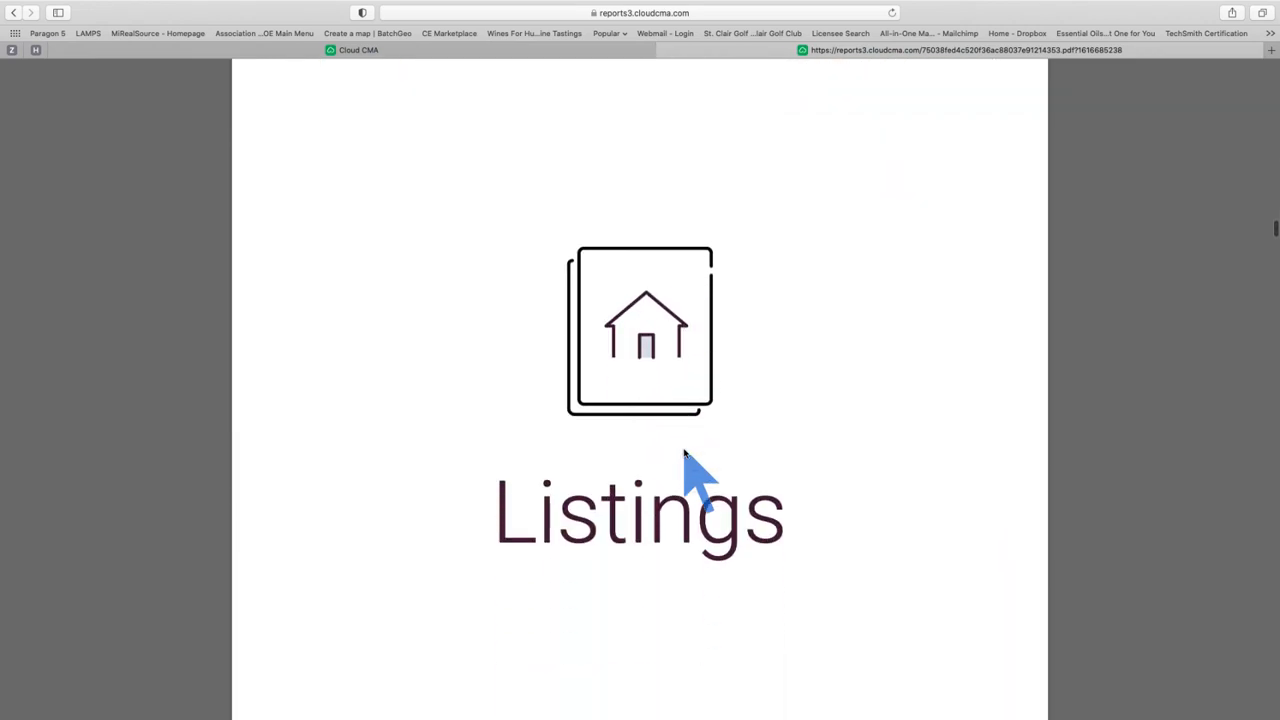
Step: Scroll through each comparable's detail page to Price Adjustments, showing Dearden Dr's -$5,000 adjustment
{"action": "scroll", "coordinate": [685, 453], "scroll_direction": "down", "scroll_amount": 8}
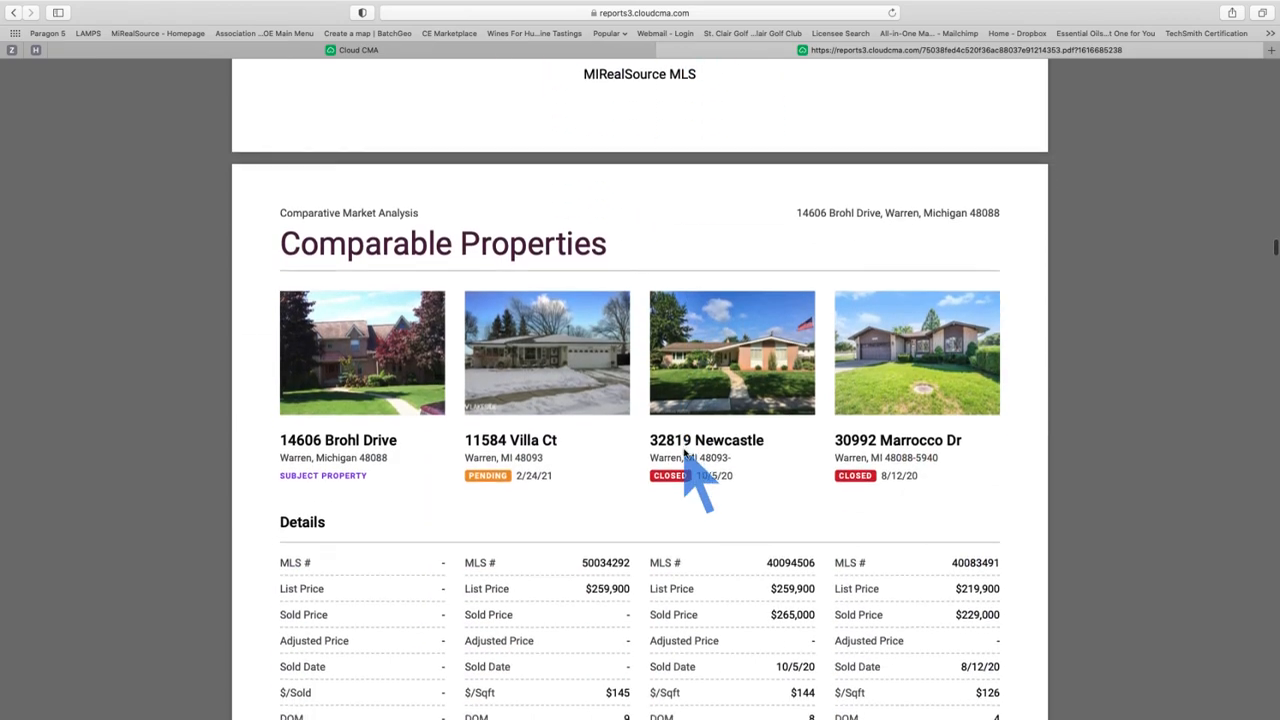
{"action": "scroll", "coordinate": [685, 453], "scroll_direction": "down", "scroll_amount": 1}
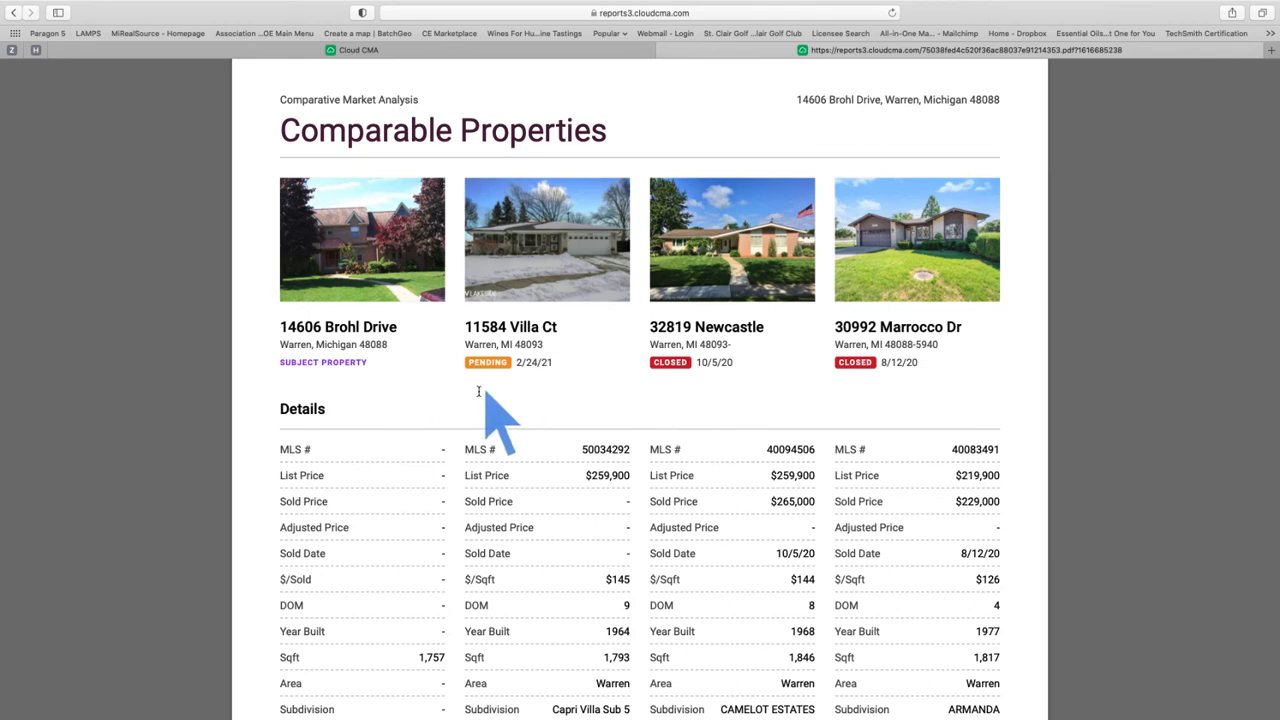
{"action": "scroll", "coordinate": [517, 399], "scroll_direction": "down", "scroll_amount": 2}
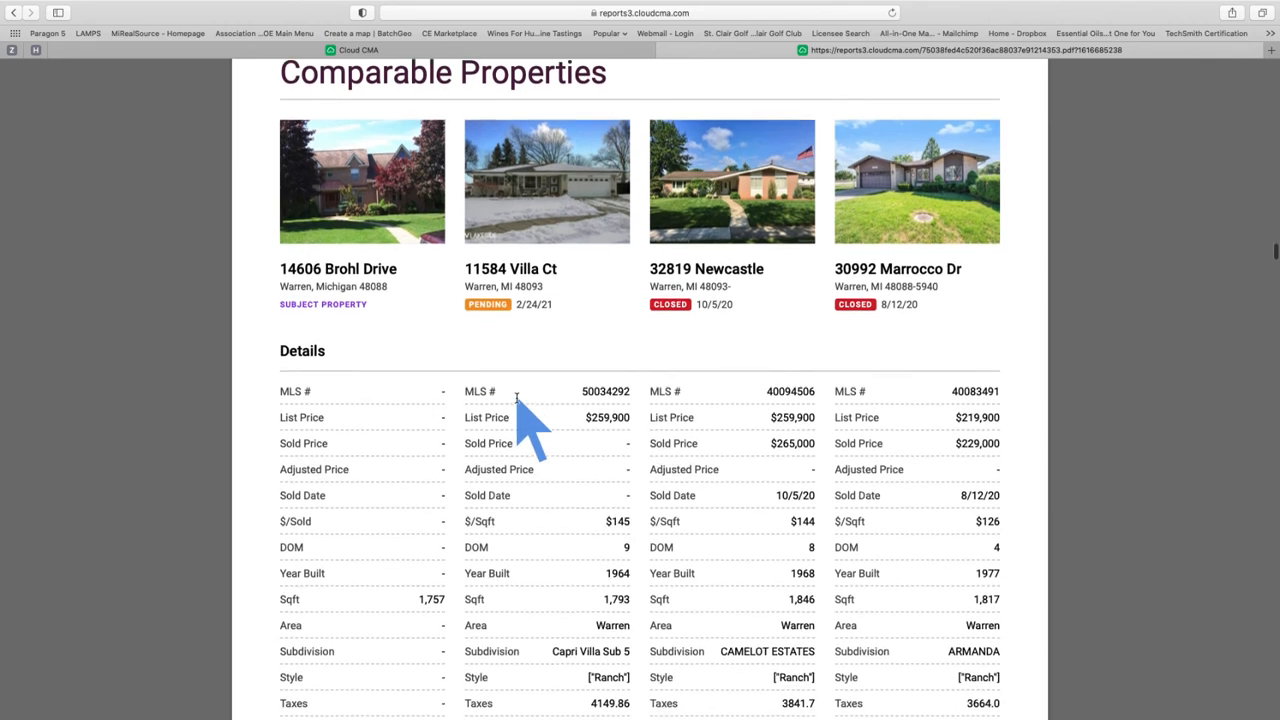
{"action": "scroll", "coordinate": [517, 399], "scroll_direction": "down", "scroll_amount": 2}
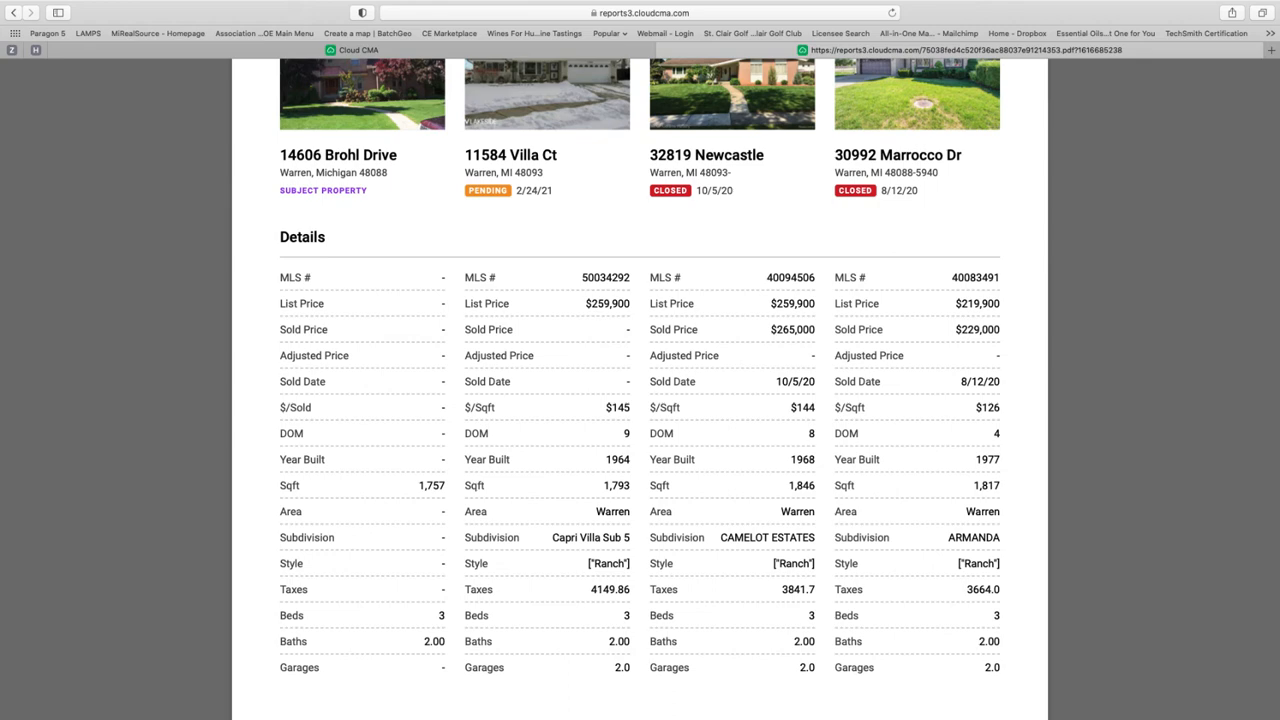
{"action": "scroll", "coordinate": [1062, 456], "scroll_direction": "down", "scroll_amount": 5}
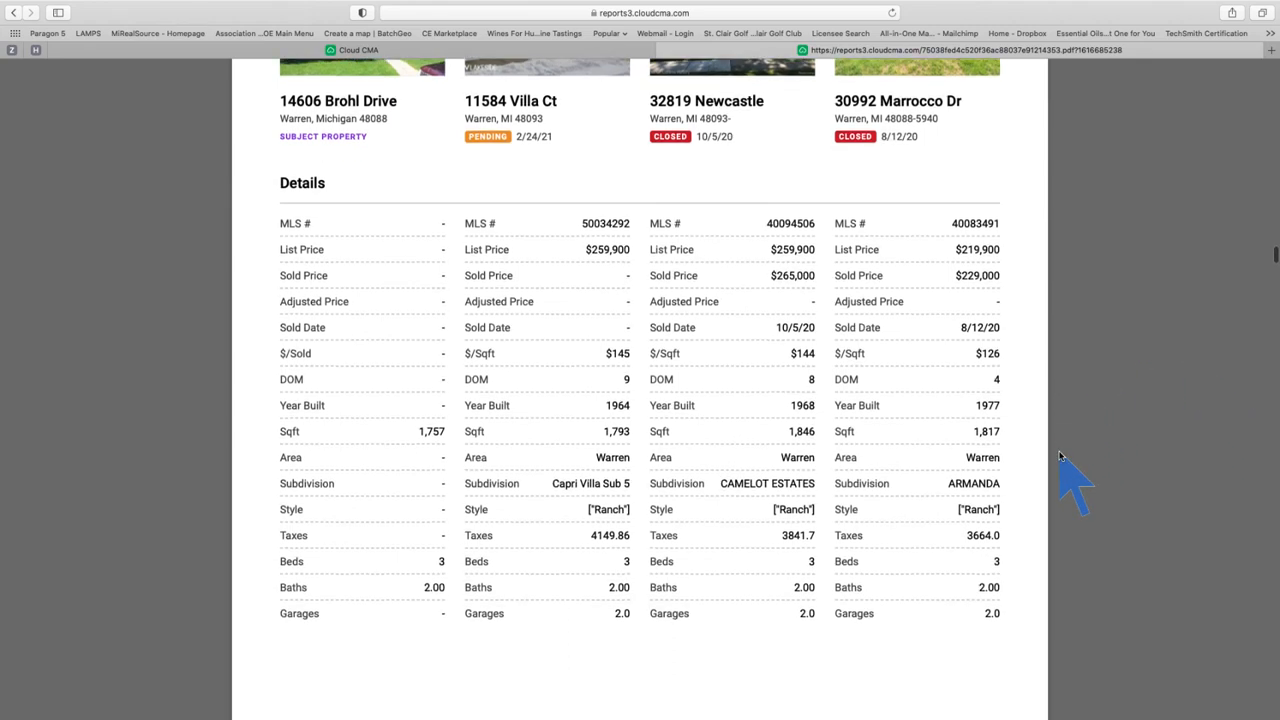
{"action": "scroll", "coordinate": [1062, 456], "scroll_direction": "down", "scroll_amount": 6}
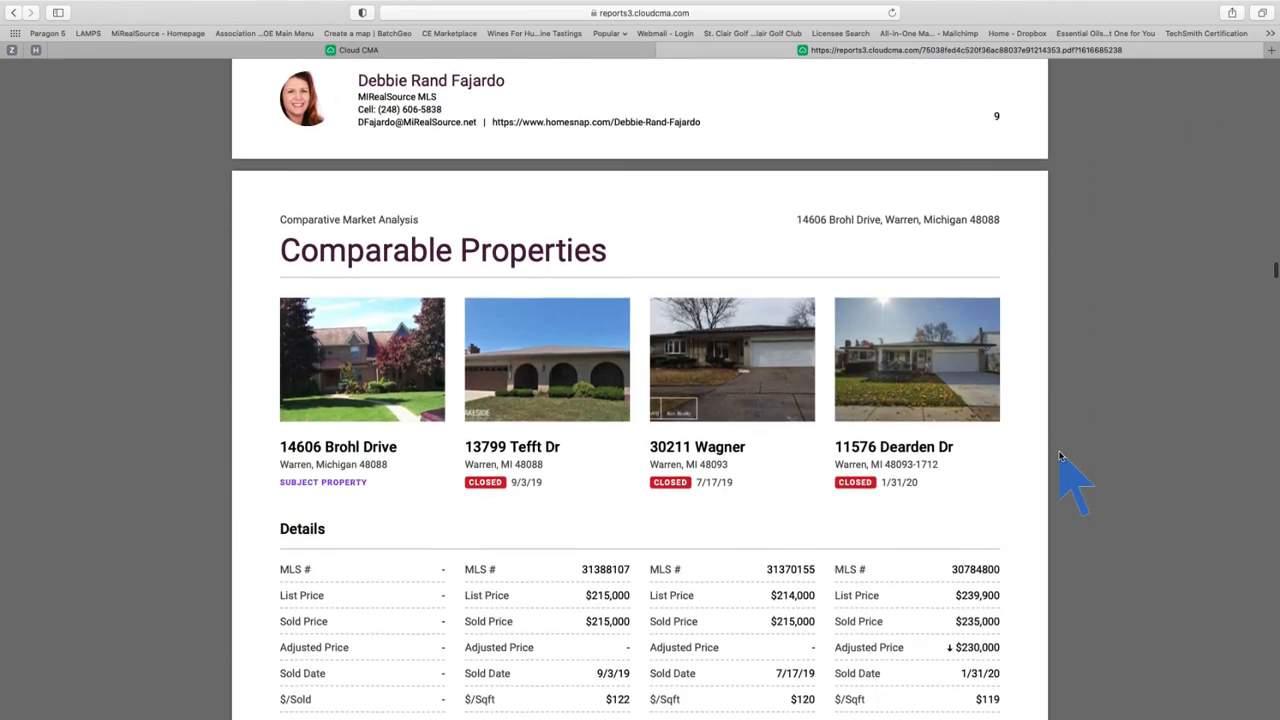
{"action": "scroll", "coordinate": [1062, 456], "scroll_direction": "down", "scroll_amount": 1}
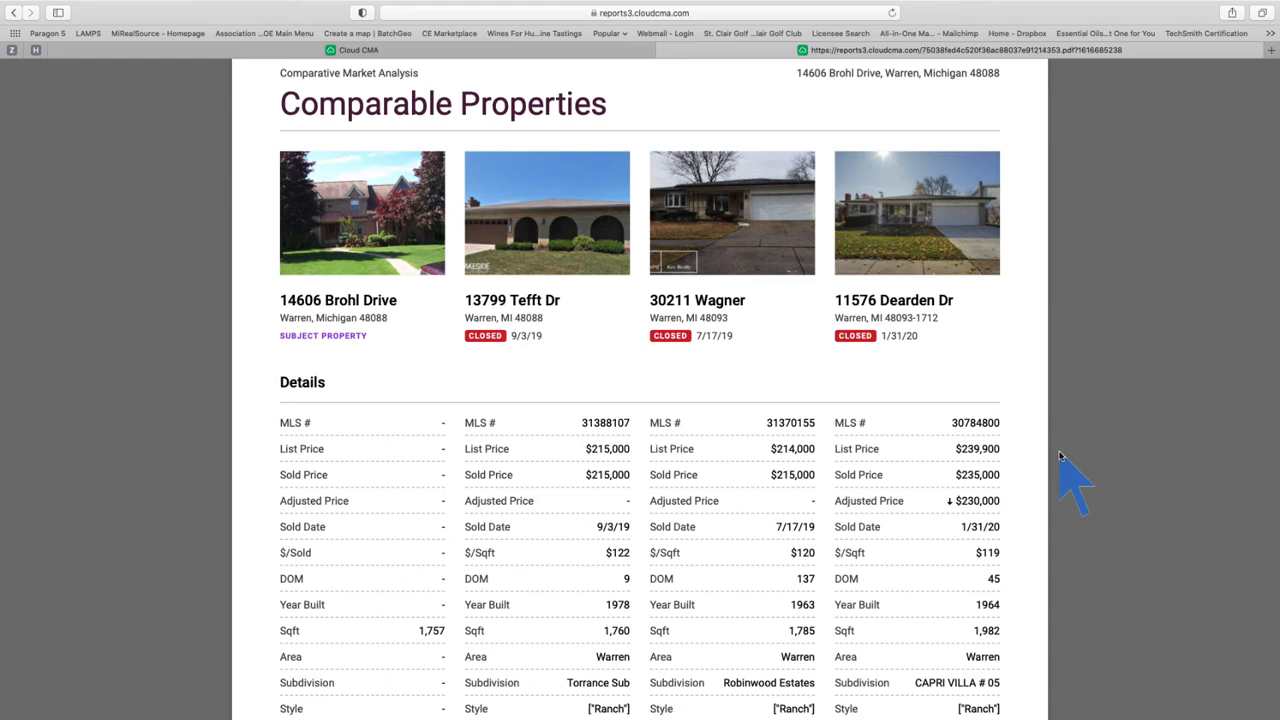
{"action": "scroll", "coordinate": [1062, 456], "scroll_direction": "down", "scroll_amount": 3}
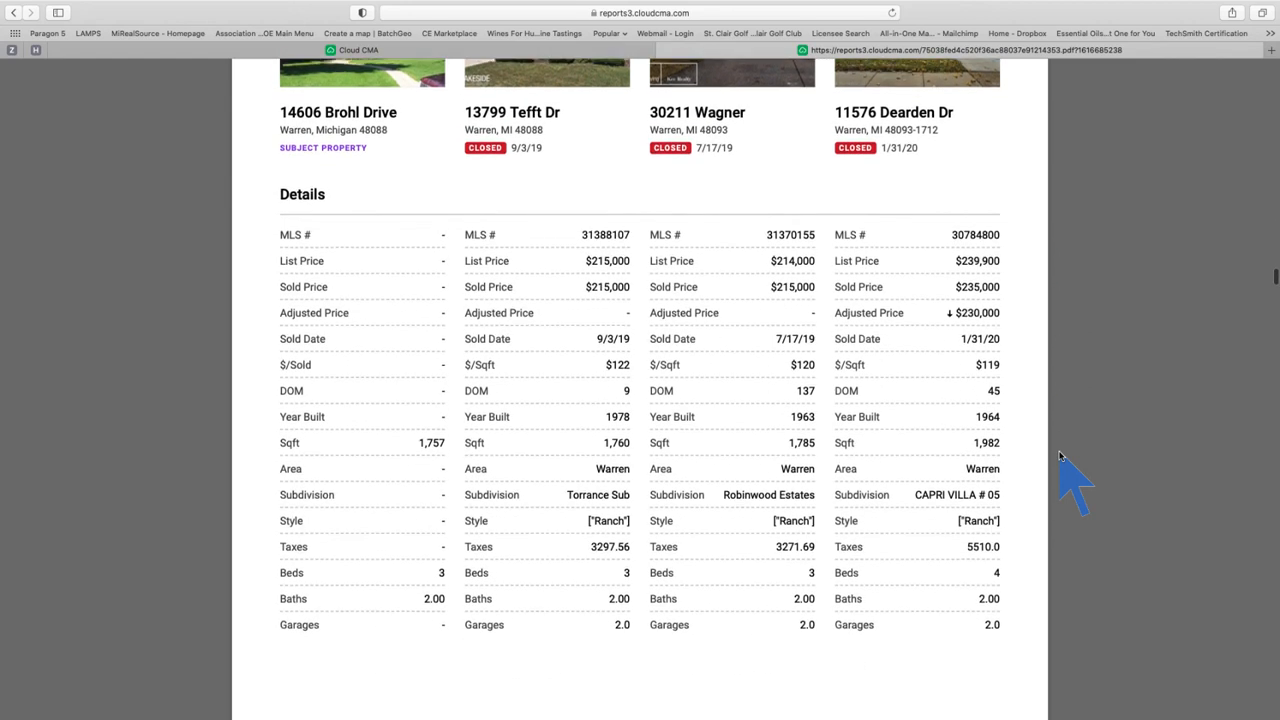
{"action": "scroll", "coordinate": [1062, 456], "scroll_direction": "down", "scroll_amount": 8}
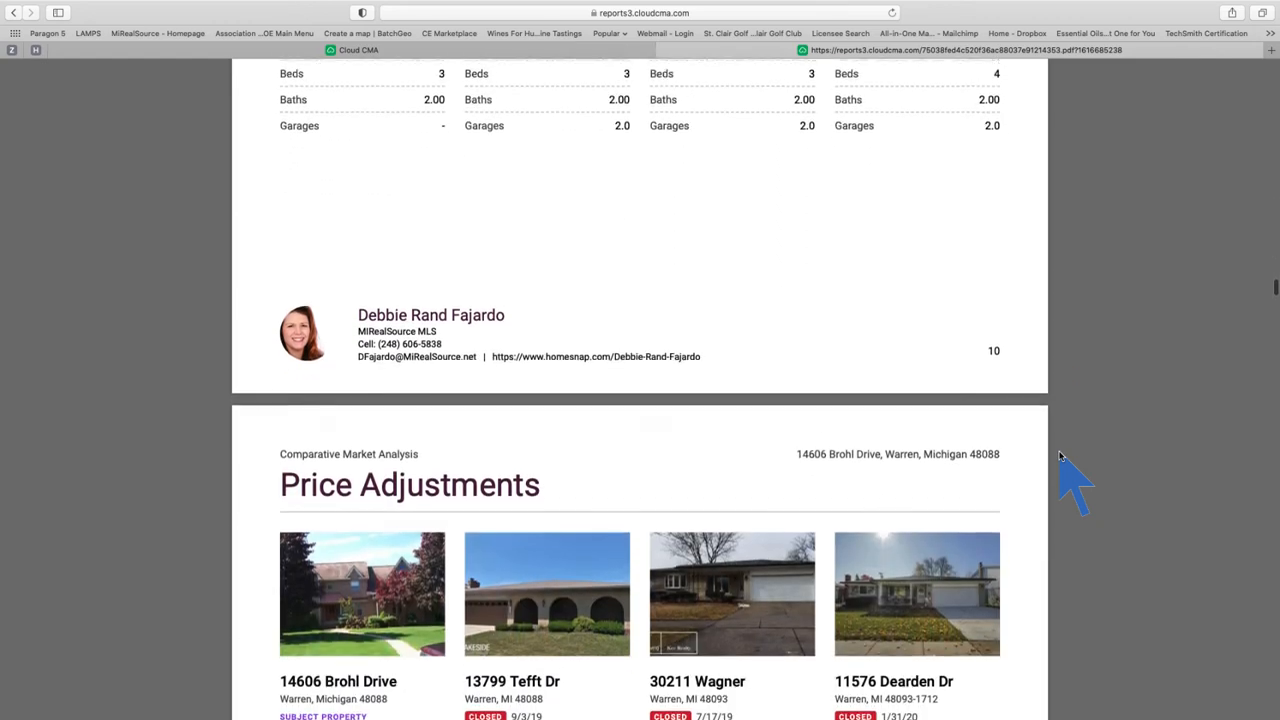
{"action": "scroll", "coordinate": [1062, 456], "scroll_direction": "down", "scroll_amount": 6}
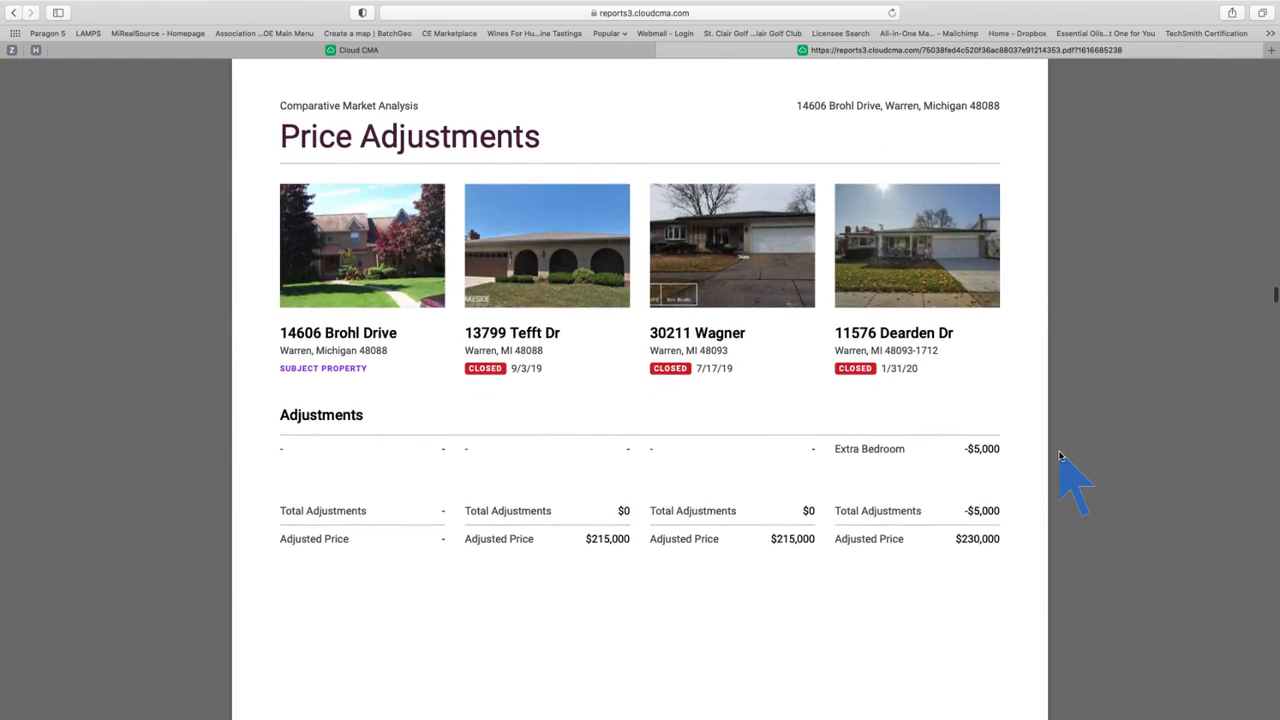
{"action": "scroll", "coordinate": [1062, 456], "scroll_direction": "down", "scroll_amount": 1}
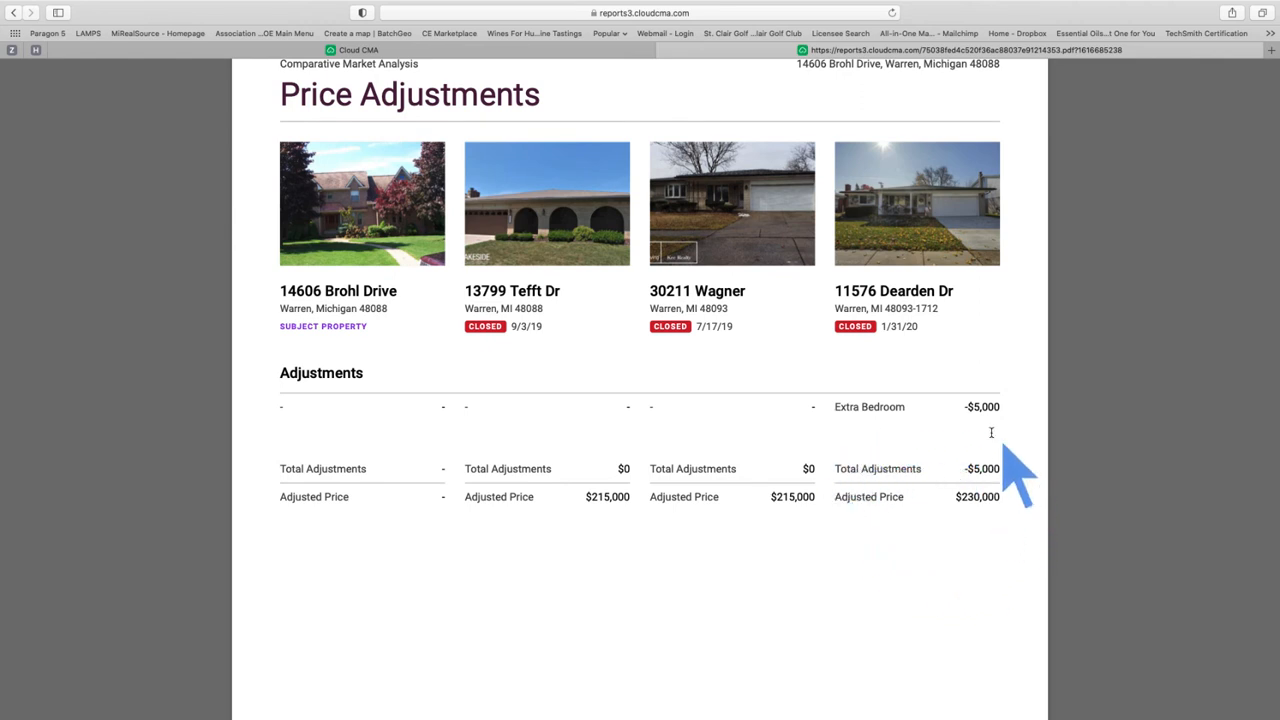
Step: Scroll past Comparable Property Statistics to the Averages page: 100.8% of list, 39 days
{"action": "scroll", "coordinate": [1111, 568], "scroll_direction": "down", "scroll_amount": 1}
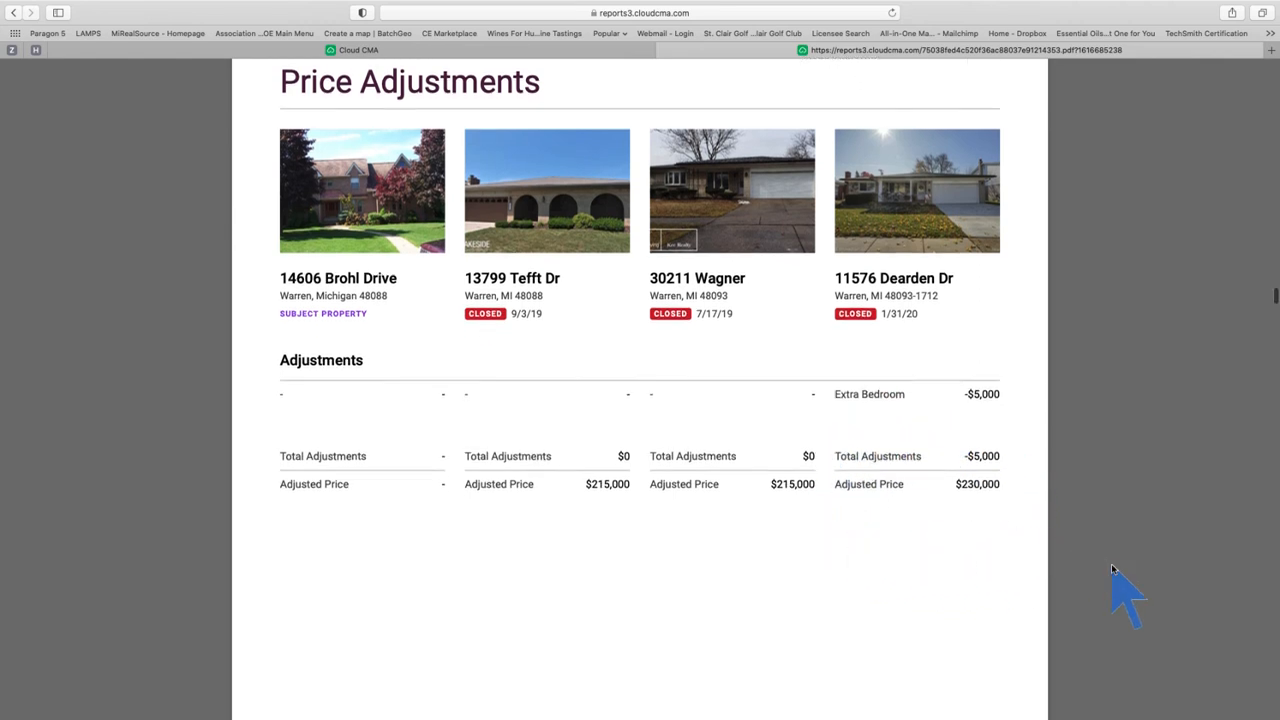
{"action": "scroll", "coordinate": [1111, 567], "scroll_direction": "down", "scroll_amount": 10}
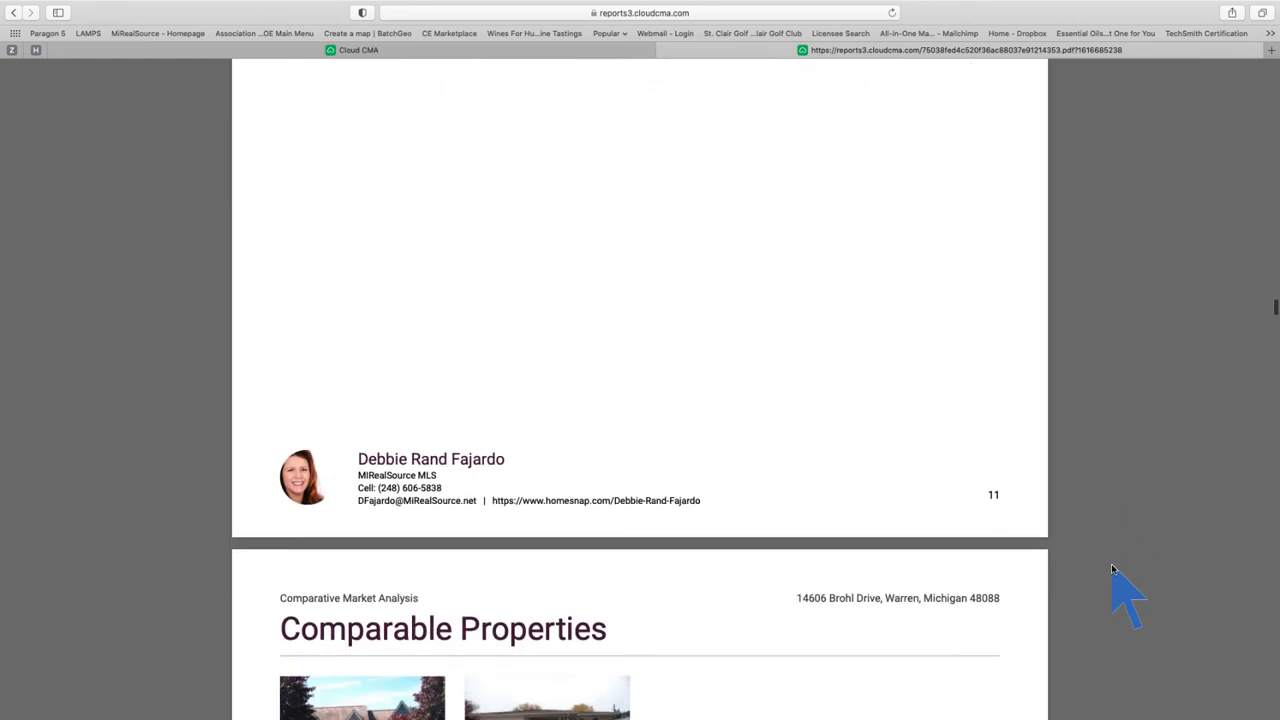
{"action": "scroll", "coordinate": [1112, 568], "scroll_direction": "down", "scroll_amount": 8}
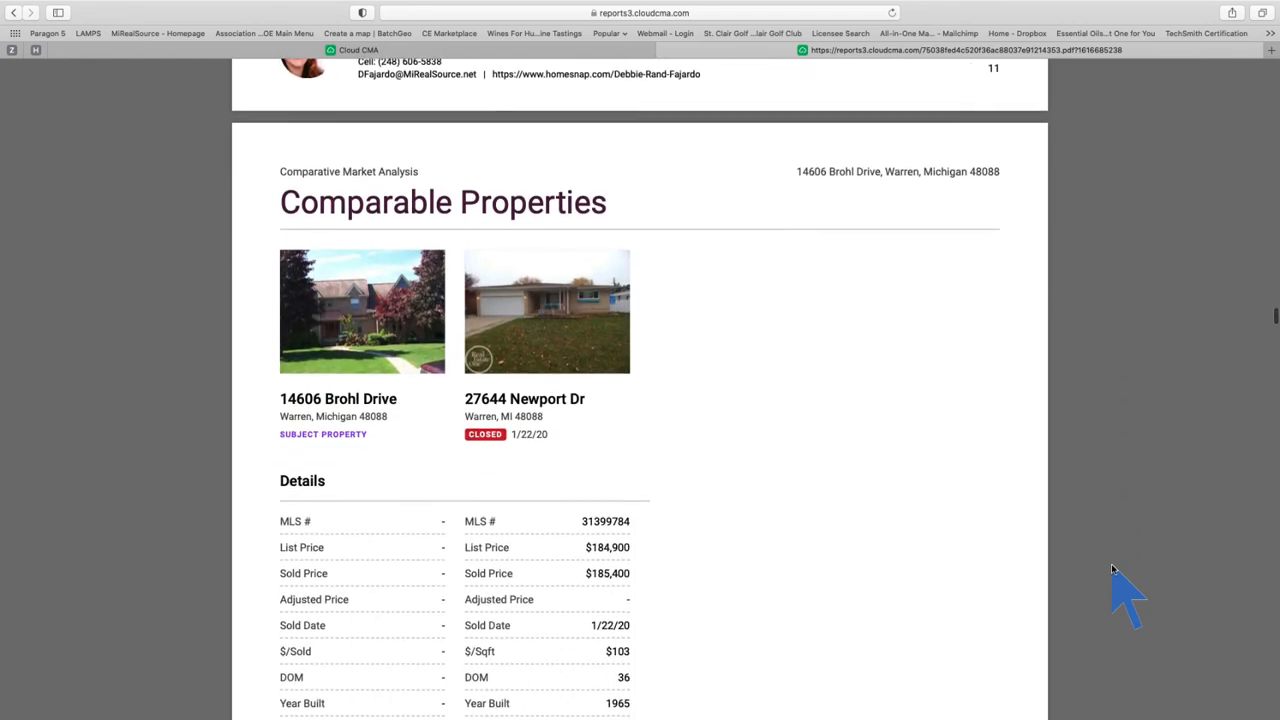
{"action": "scroll", "coordinate": [1111, 569], "scroll_direction": "down", "scroll_amount": 12}
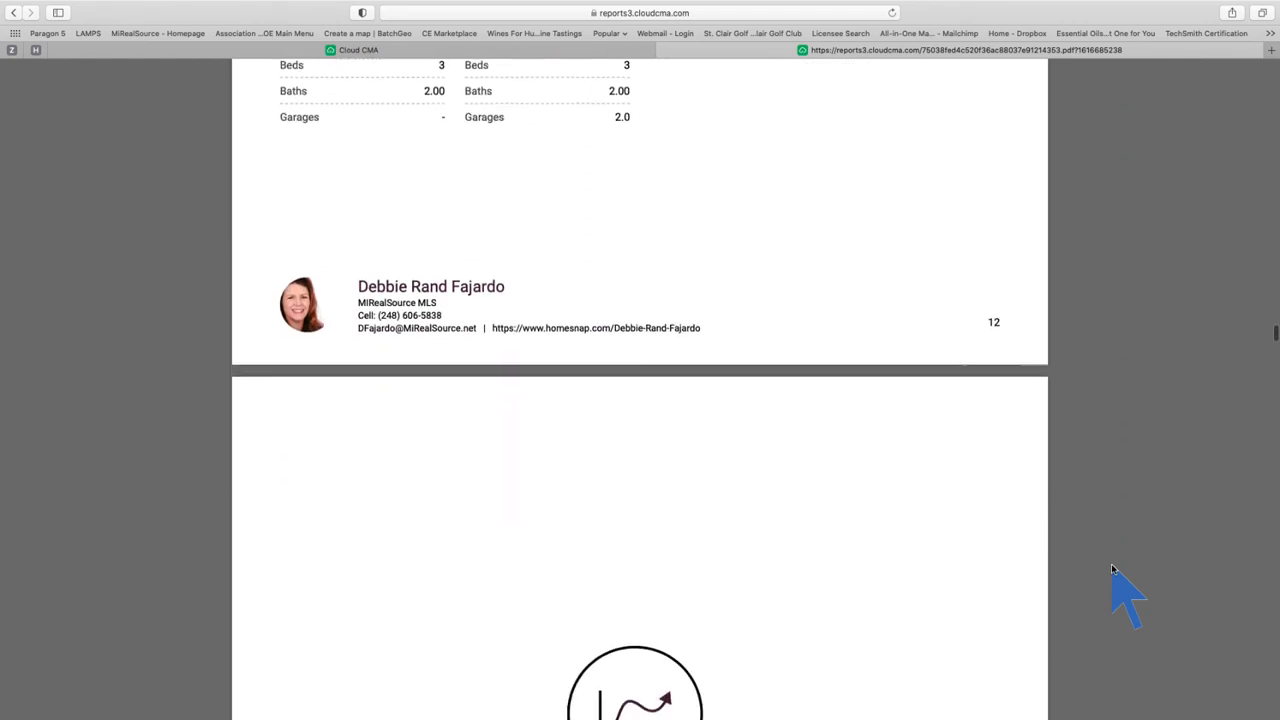
{"action": "scroll", "coordinate": [1111, 567], "scroll_direction": "down", "scroll_amount": 12}
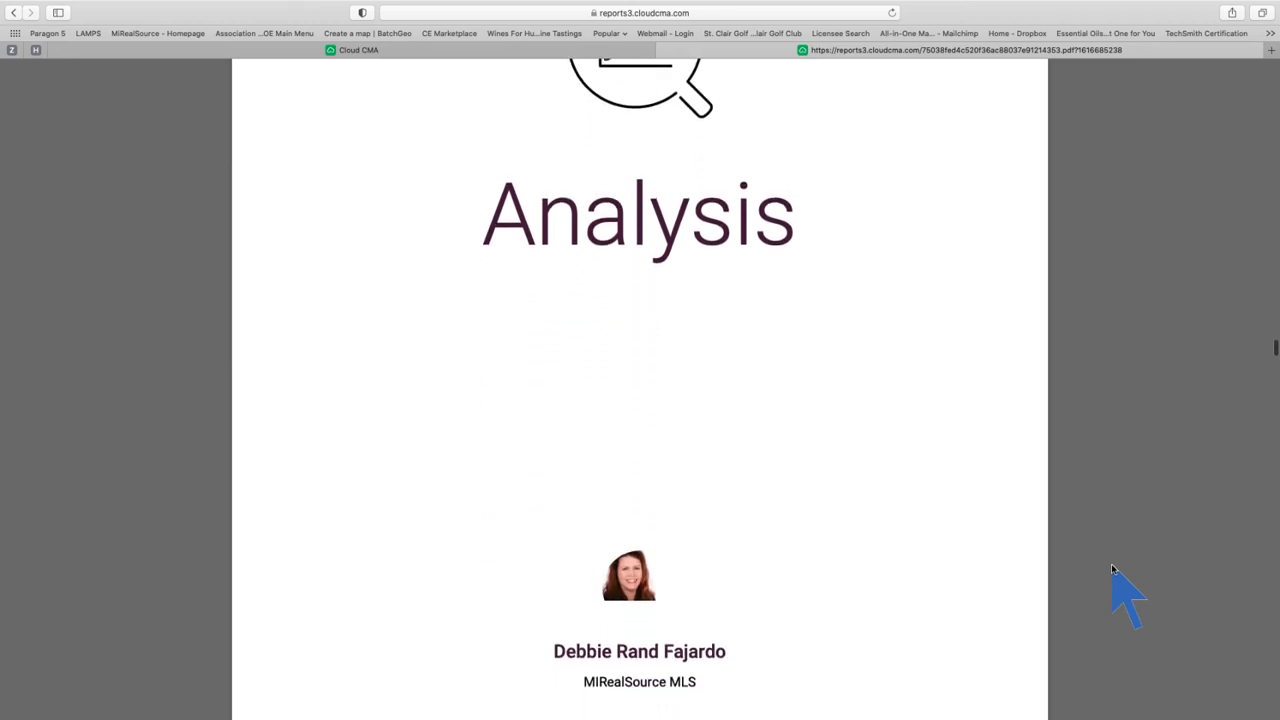
{"action": "scroll", "coordinate": [1111, 568], "scroll_direction": "down", "scroll_amount": 12}
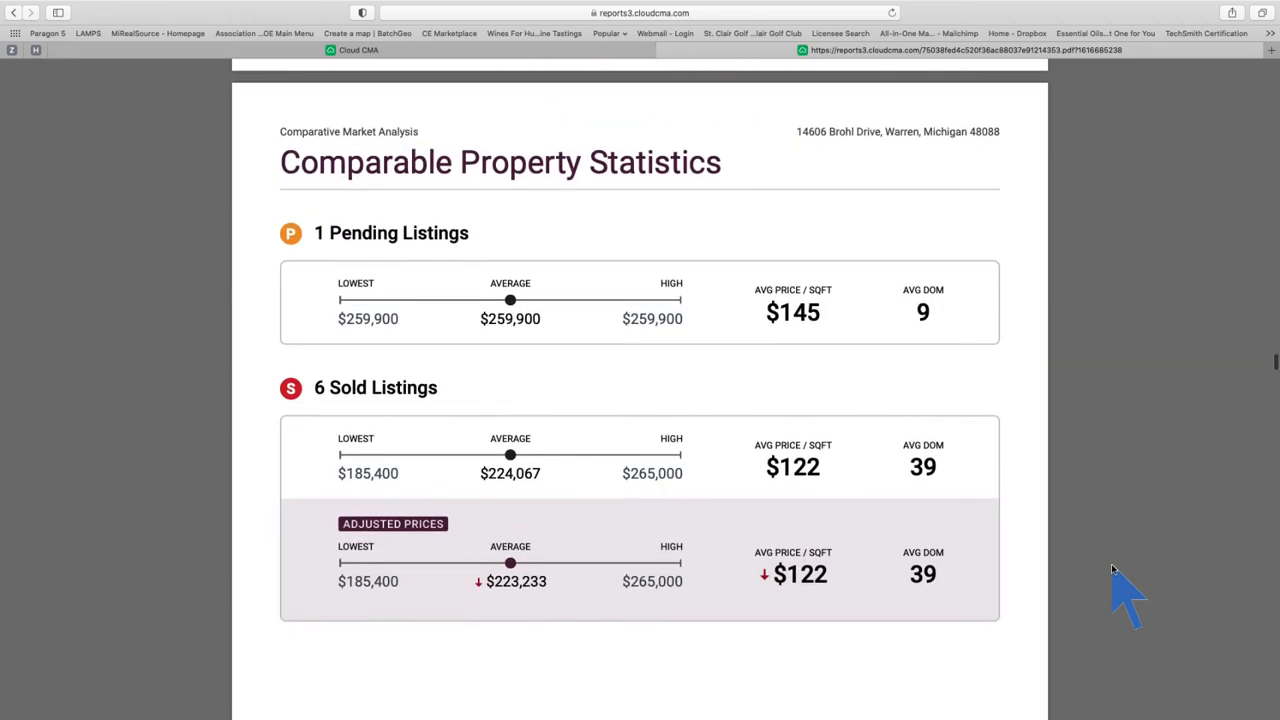
{"action": "scroll", "coordinate": [1111, 568], "scroll_direction": "down", "scroll_amount": 2}
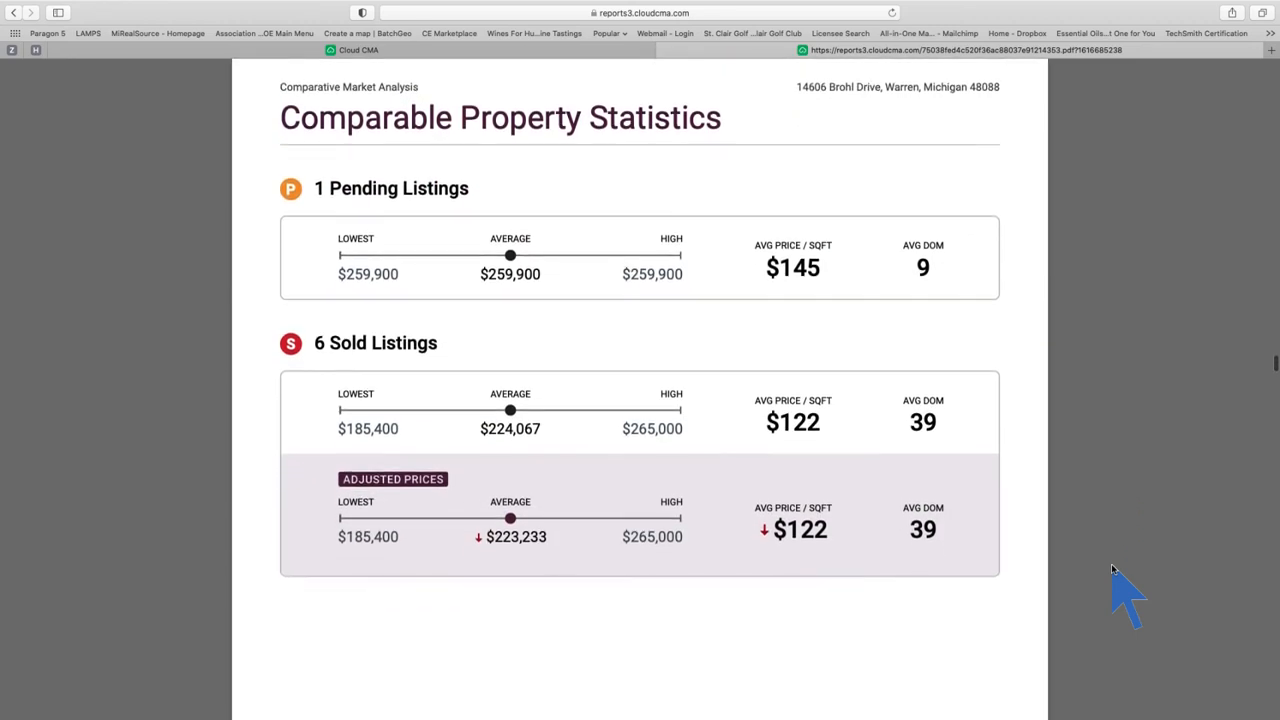
{"action": "scroll", "coordinate": [1111, 568], "scroll_direction": "down", "scroll_amount": 10}
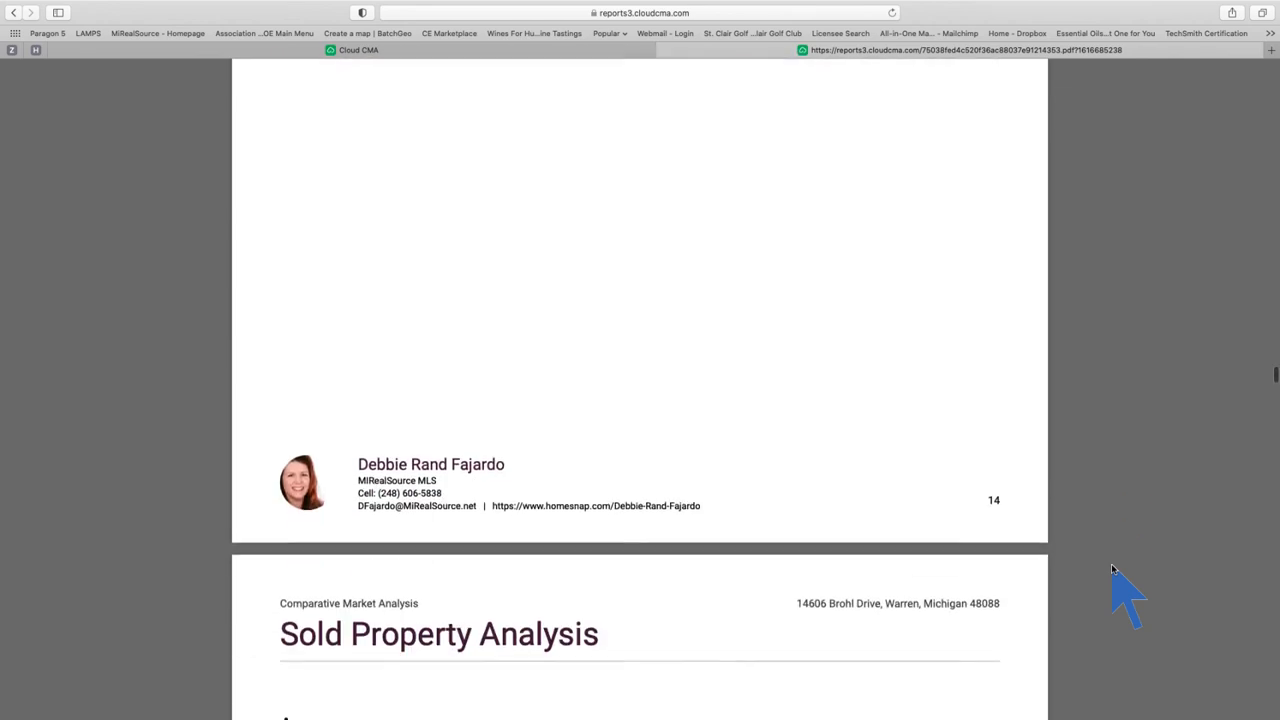
{"action": "scroll", "coordinate": [1112, 567], "scroll_direction": "down", "scroll_amount": 7}
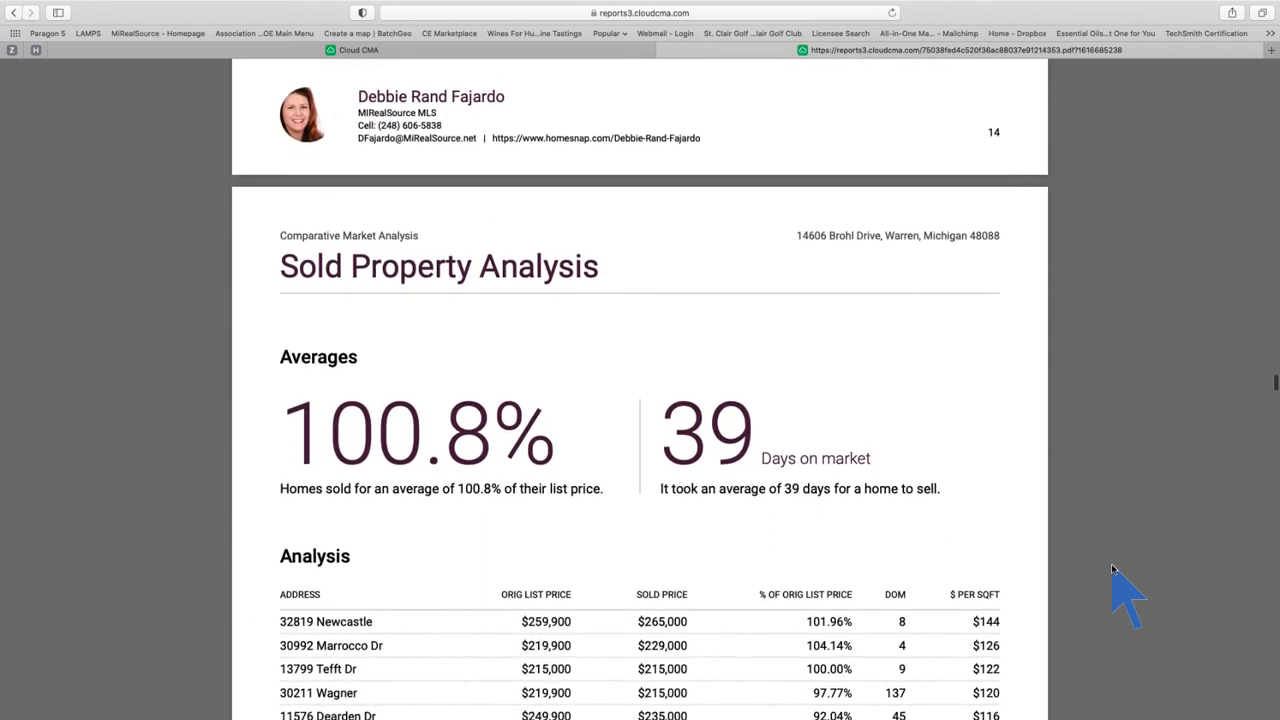
{"action": "scroll", "coordinate": [1111, 565], "scroll_direction": "down", "scroll_amount": 3}
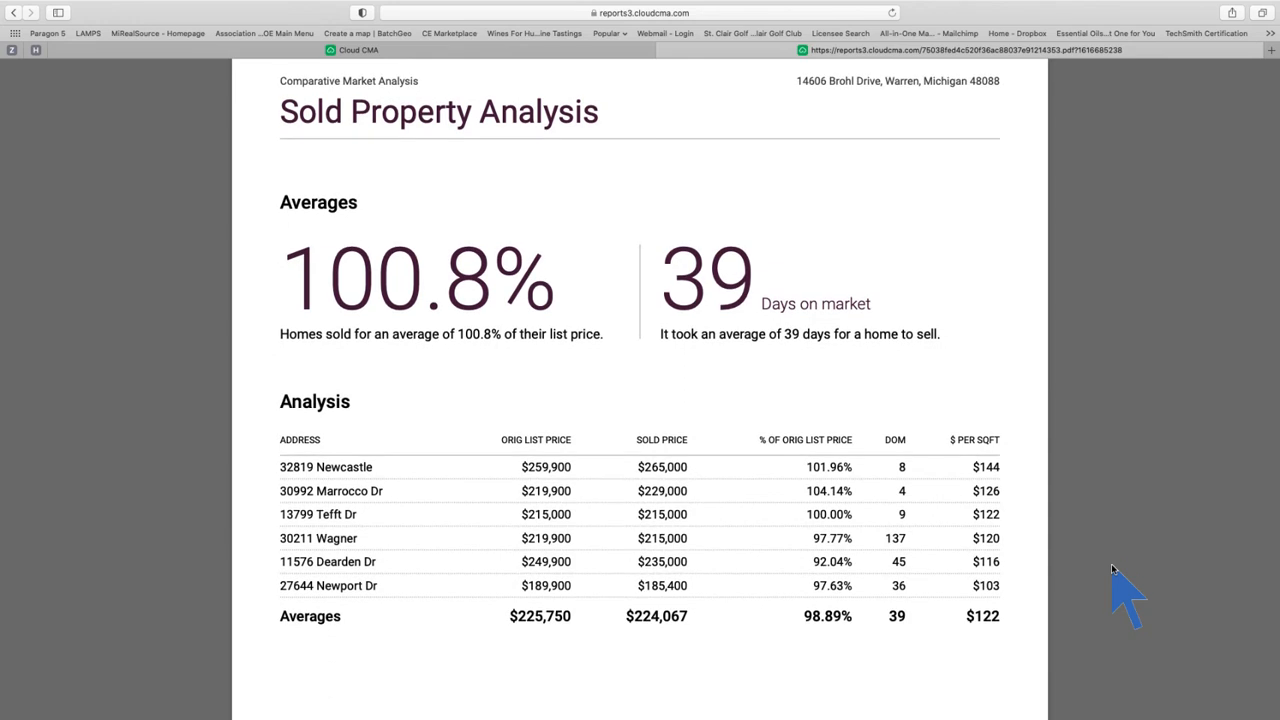
{"action": "scroll", "coordinate": [1111, 568], "scroll_direction": "down", "scroll_amount": 2}
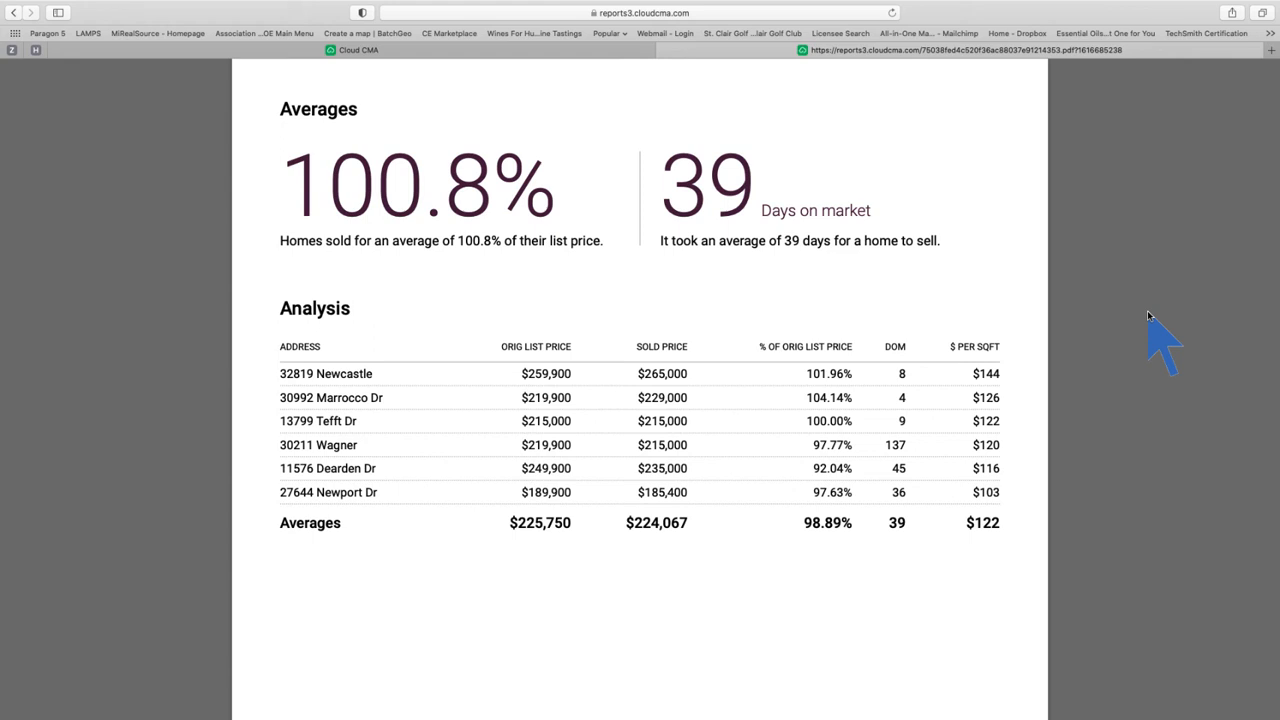
Step: Scroll to the Suggested List Price page: $250,000 - $260,000, $142-$147 per sqft
{"action": "scroll", "coordinate": [1148, 316], "scroll_direction": "down", "scroll_amount": 10}
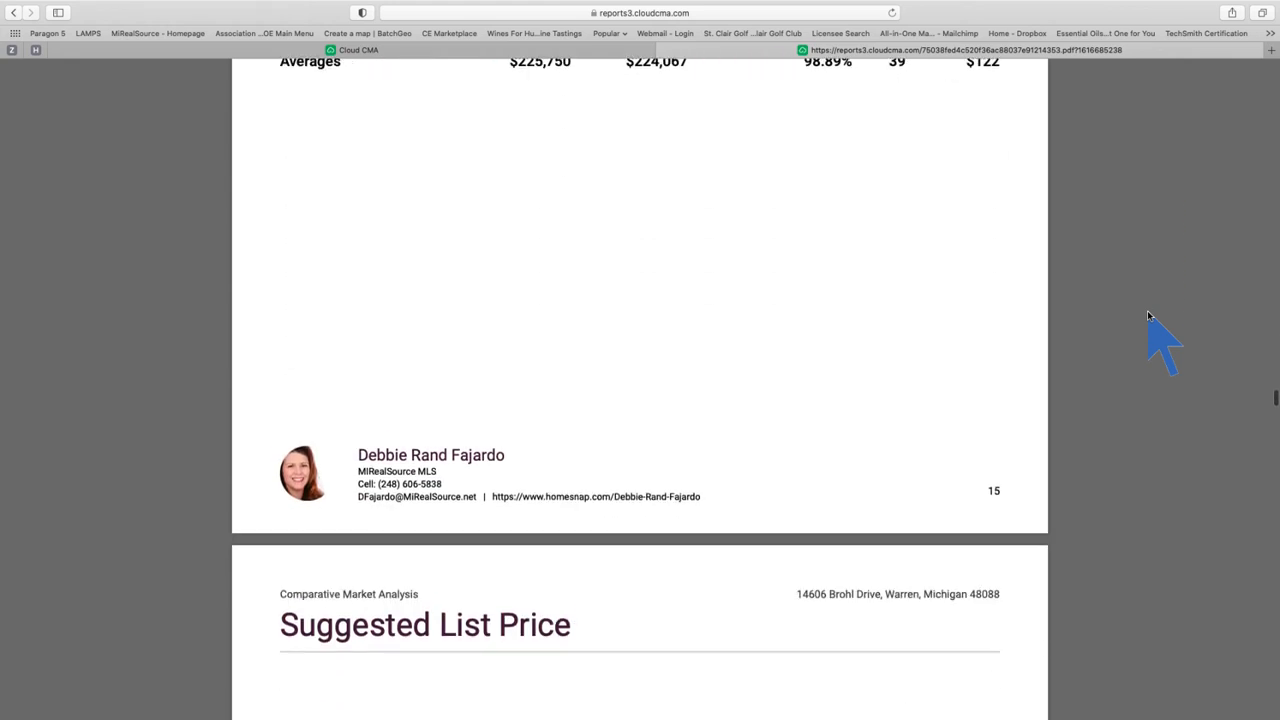
{"action": "scroll", "coordinate": [1148, 316], "scroll_direction": "down", "scroll_amount": 5}
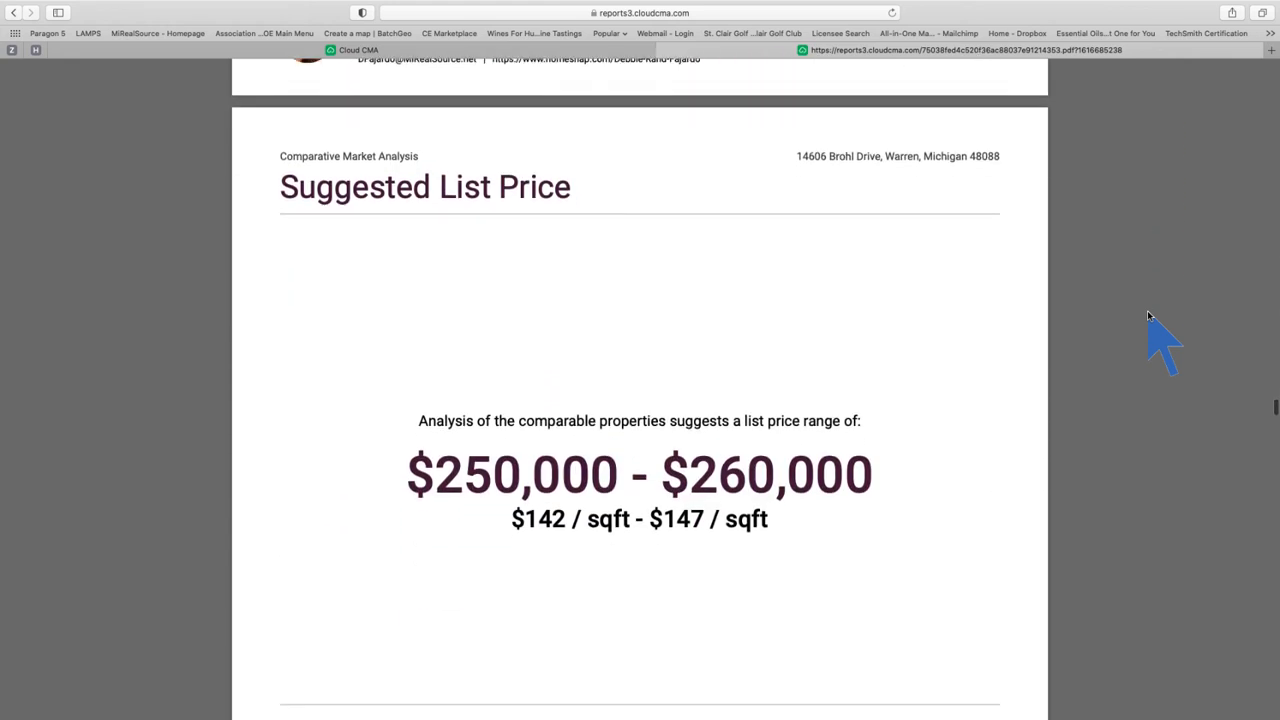
{"action": "scroll", "coordinate": [1148, 316], "scroll_direction": "down", "scroll_amount": 2}
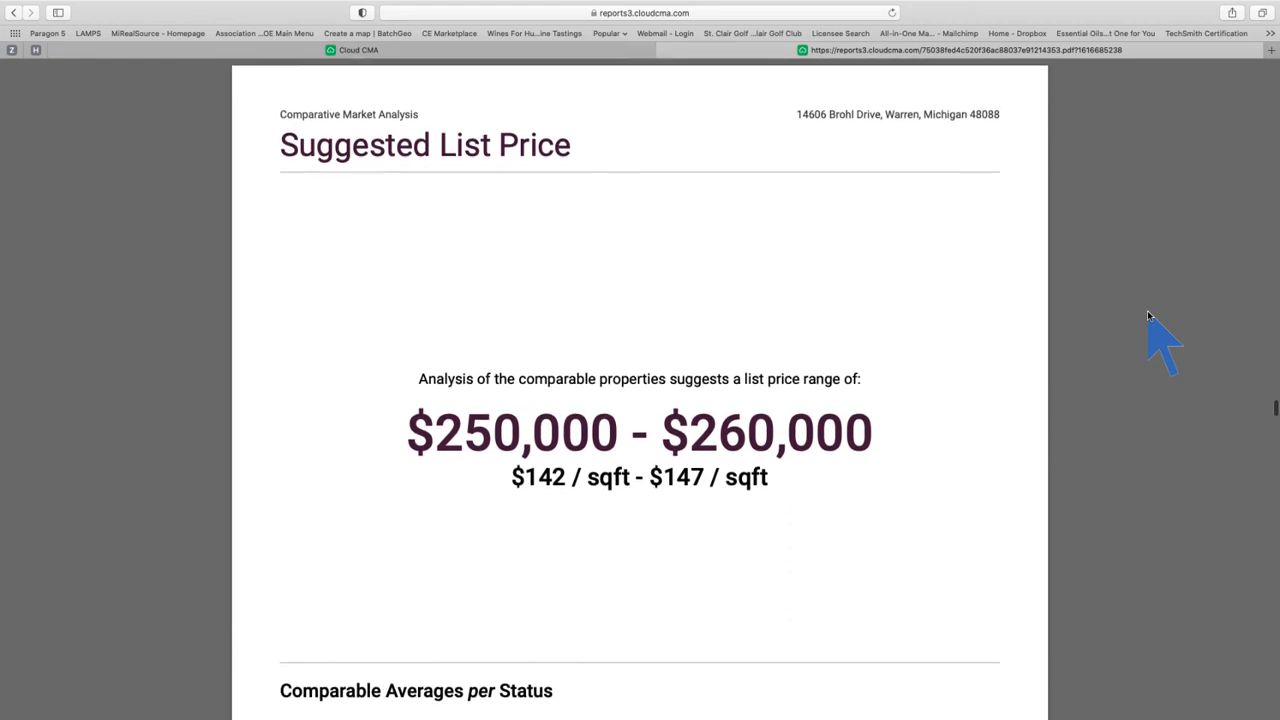
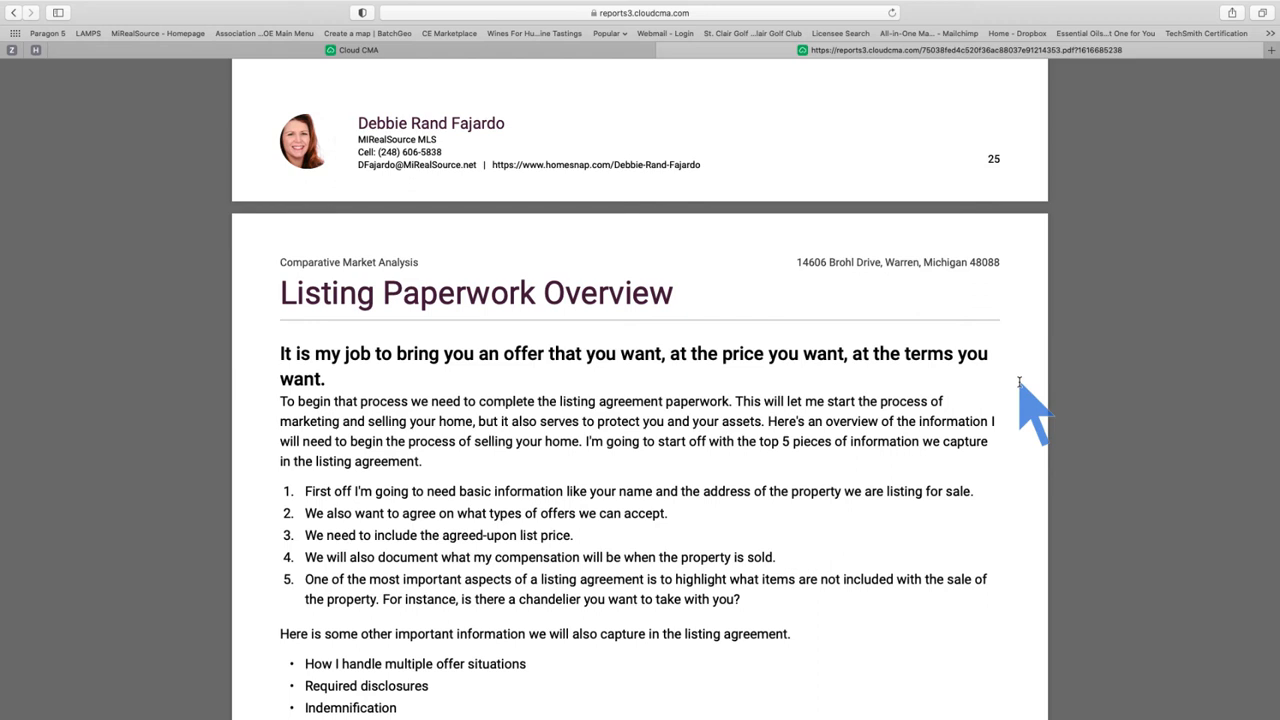
Step: Scroll the report PDF through the end of Listing Paperwork Overview to the Notes page
{"action": "scroll", "coordinate": [1020, 383], "scroll_direction": "down", "scroll_amount": 10}
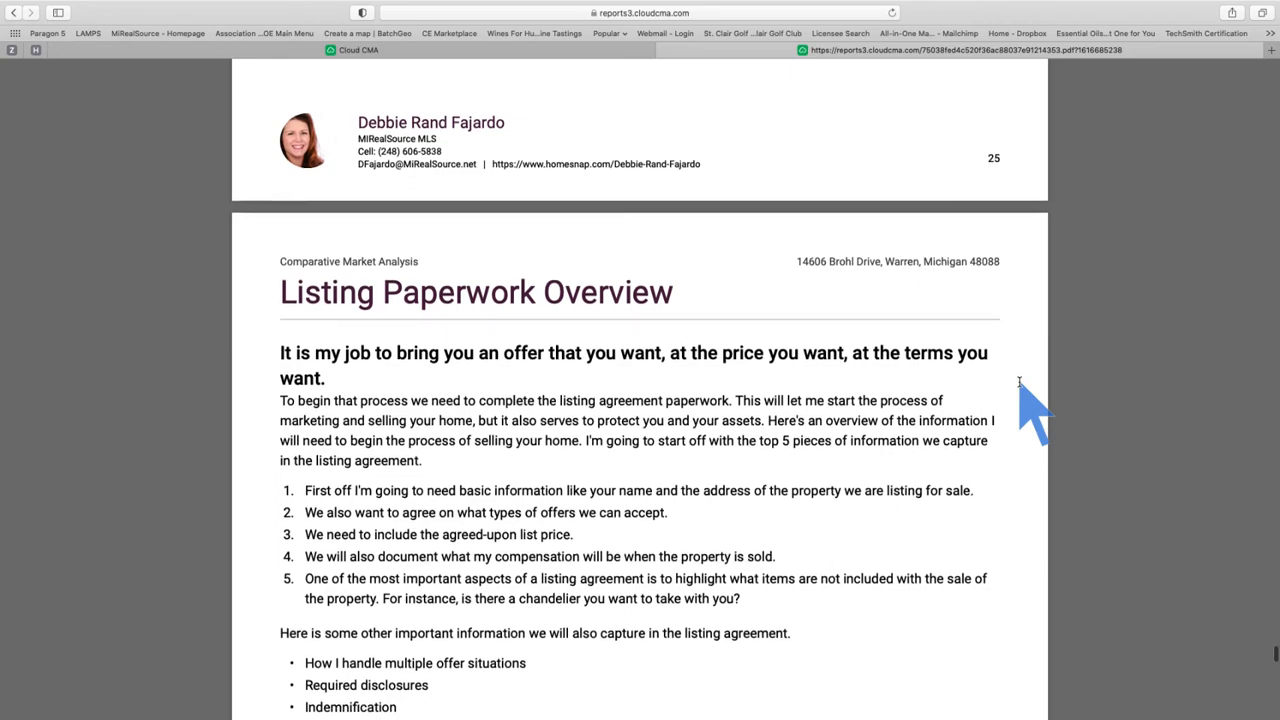
{"action": "scroll", "coordinate": [1020, 383], "scroll_direction": "down", "scroll_amount": 12}
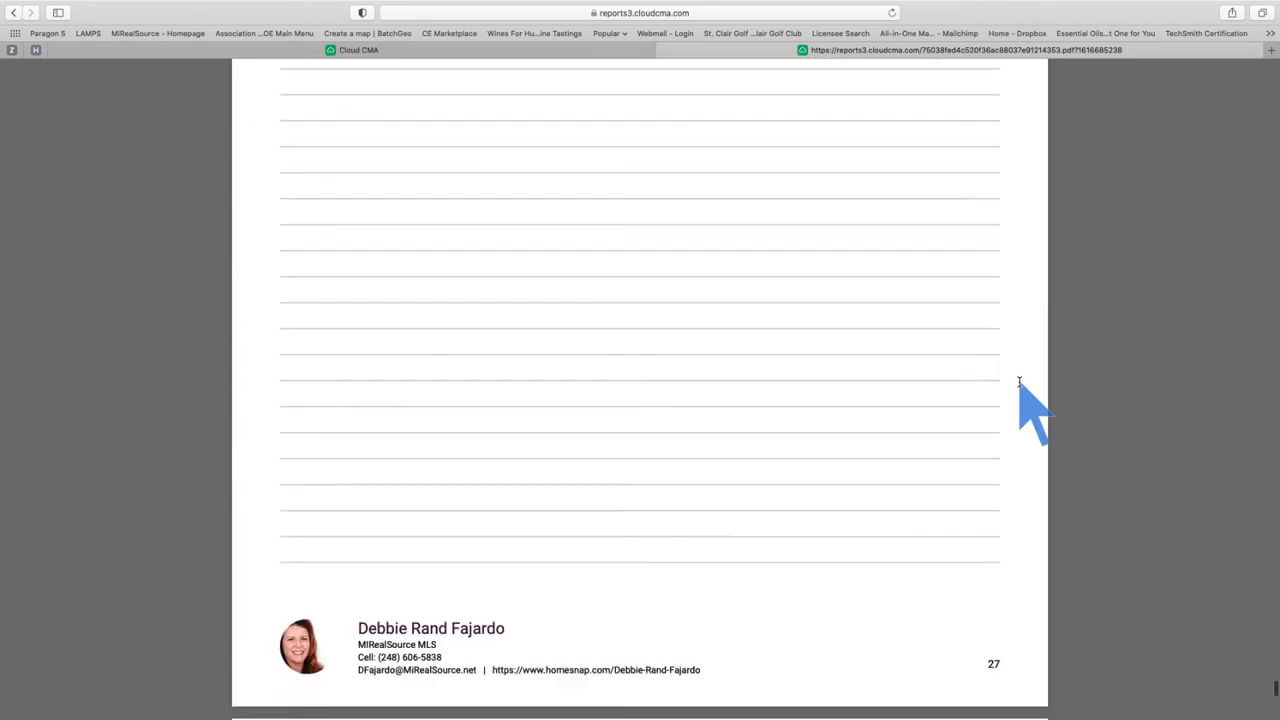
{"action": "scroll", "coordinate": [1020, 383], "scroll_direction": "down", "scroll_amount": 8}
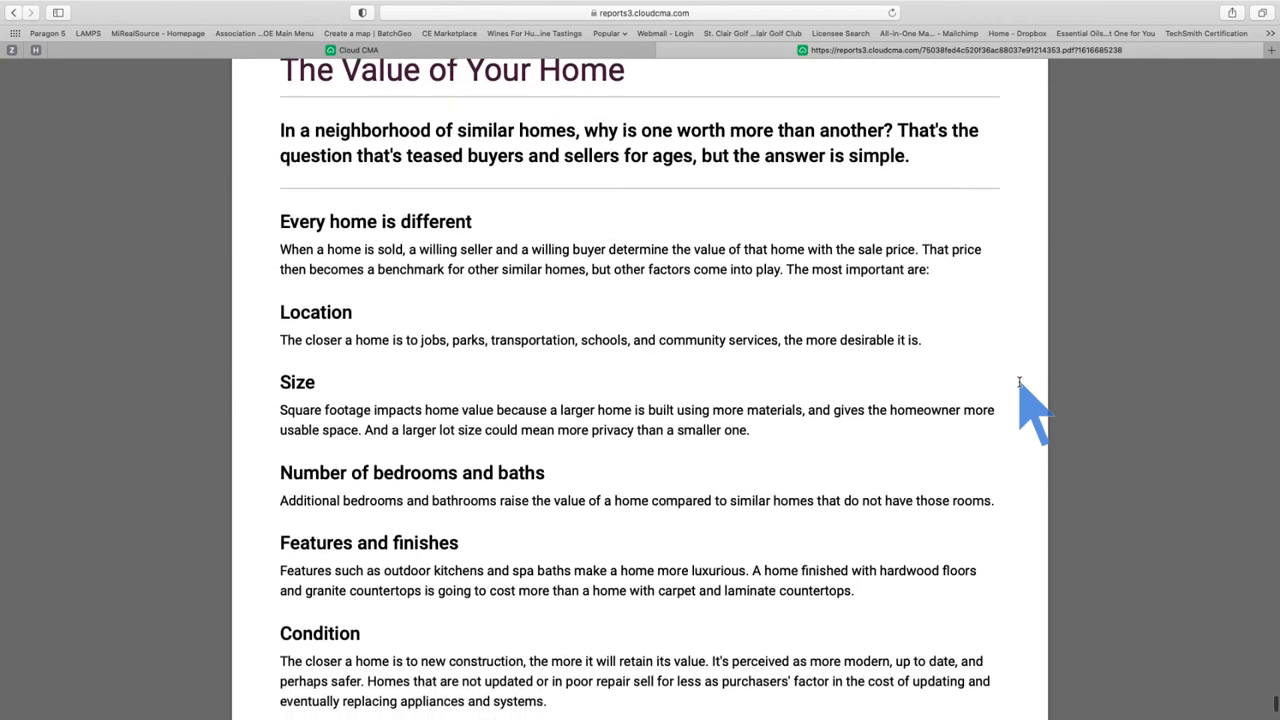
{"action": "scroll", "coordinate": [1020, 383], "scroll_direction": "up", "scroll_amount": 13}
{"action": "scroll", "coordinate": [1020, 383], "scroll_direction": "up", "scroll_amount": 15}
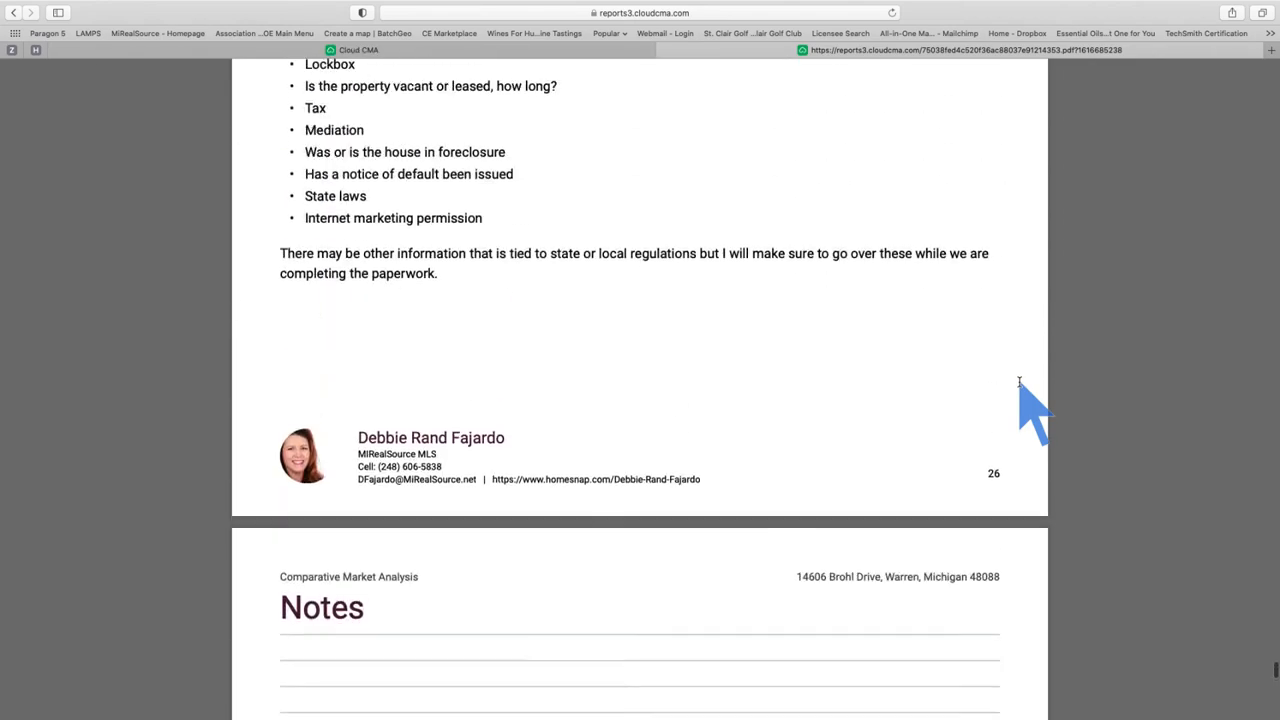
{"action": "scroll", "coordinate": [1020, 383], "scroll_direction": "up", "scroll_amount": 5}
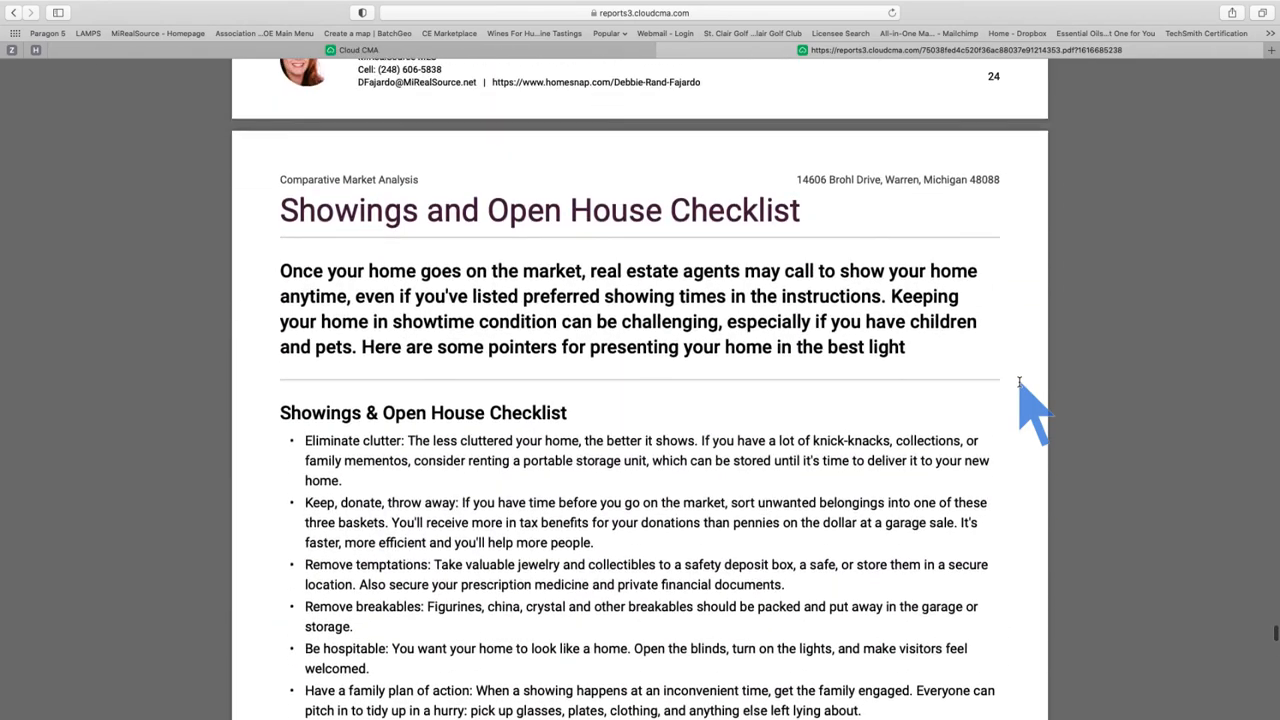
{"action": "scroll", "coordinate": [1020, 383], "scroll_direction": "down", "scroll_amount": 15}
{"action": "scroll", "coordinate": [1020, 383], "scroll_direction": "up", "scroll_amount": 5}
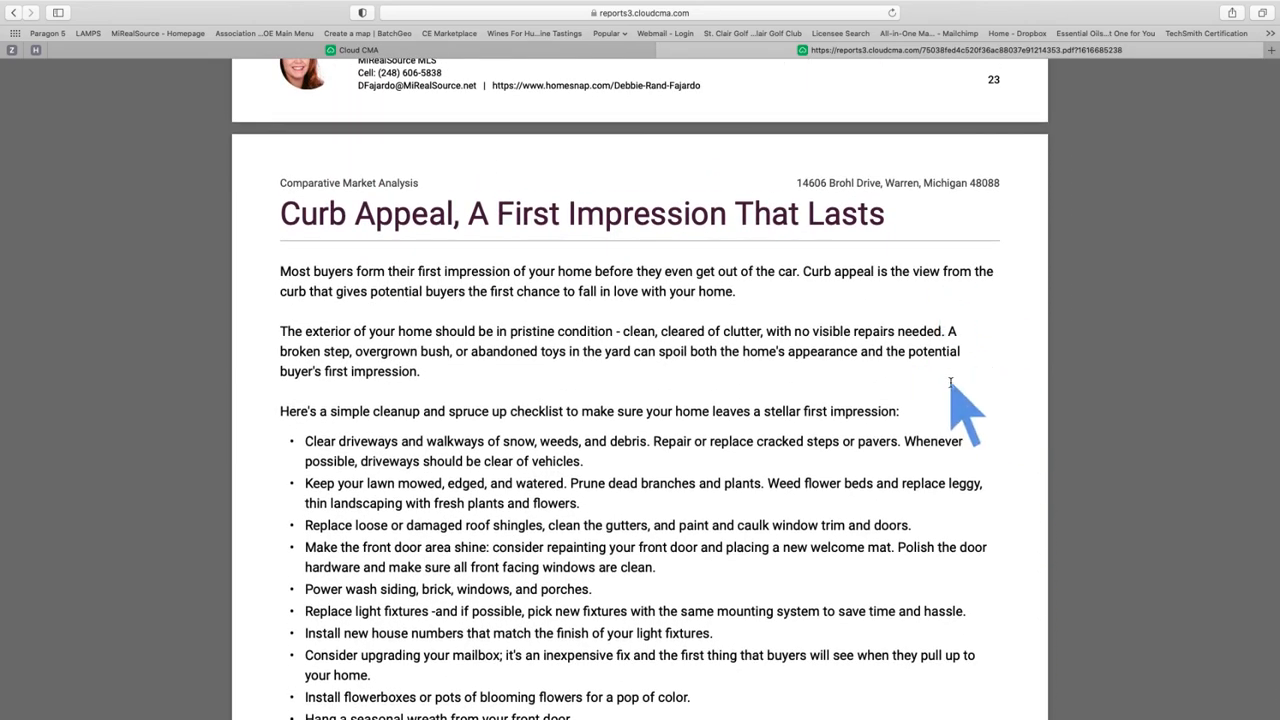
{"action": "scroll", "coordinate": [960, 388], "scroll_direction": "down", "scroll_amount": 15}
{"action": "scroll", "coordinate": [955, 388], "scroll_direction": "down", "scroll_amount": 15}
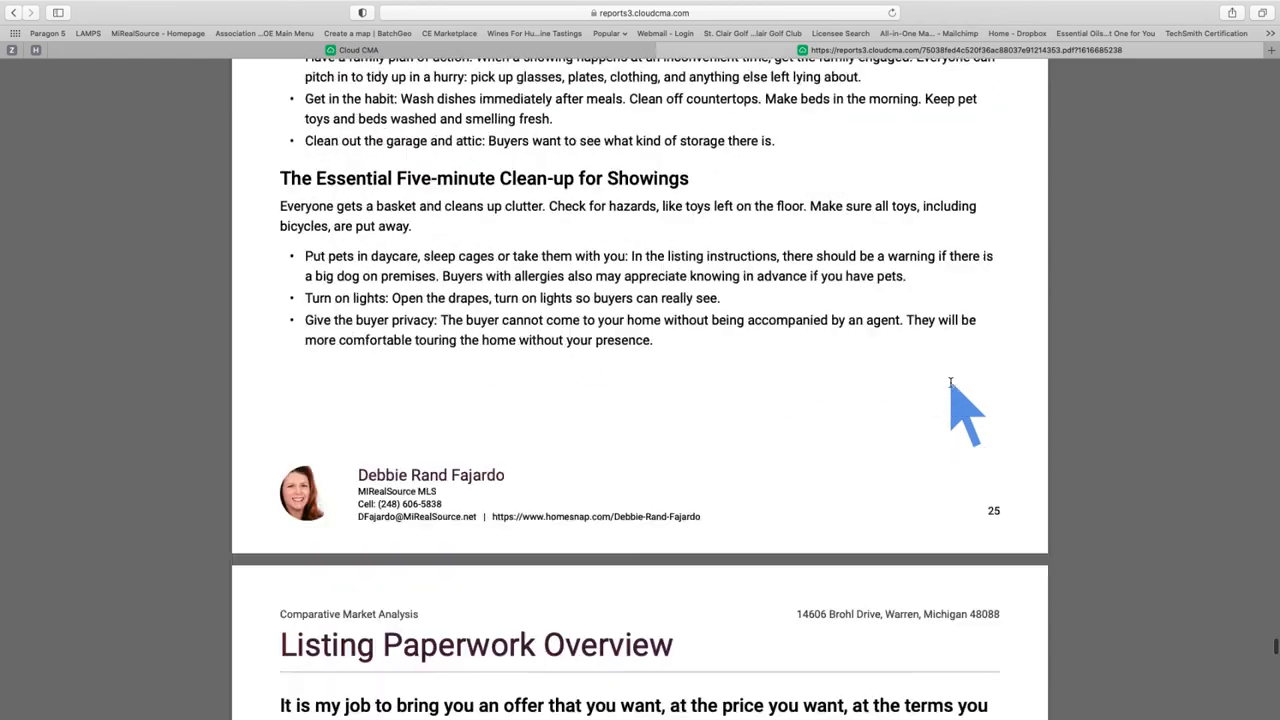
{"action": "scroll", "coordinate": [951, 383], "scroll_direction": "down", "scroll_amount": 15}
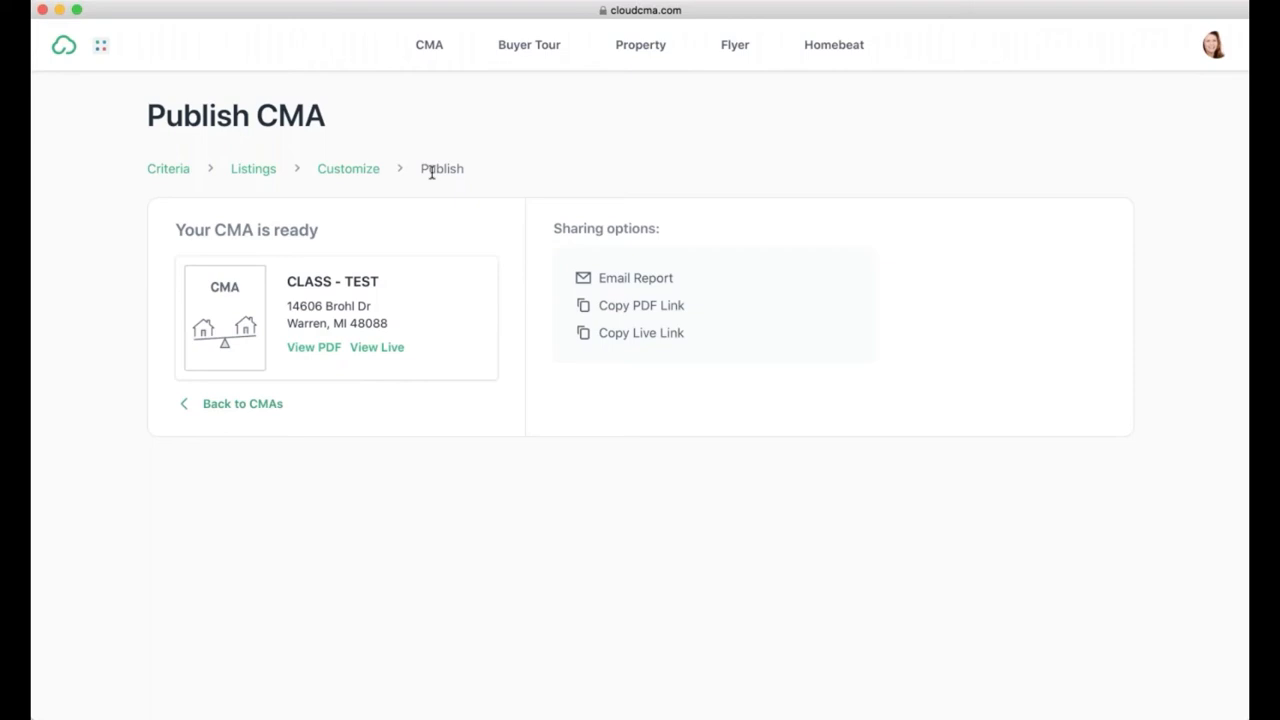
Step: Go back from the publish summary to the Customize CMA Report page for CLASS - TEST
{"action": "left_click", "coordinate": [355, 170]}
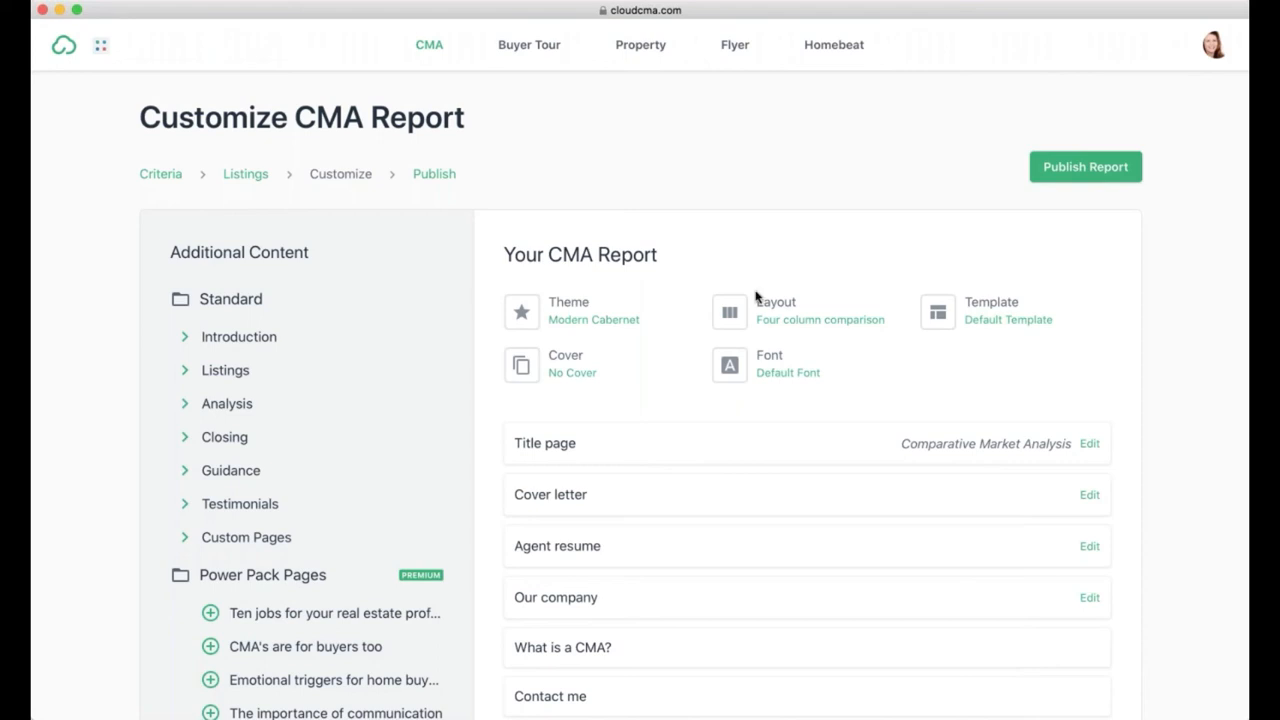
Step: Remove the Our company page from the report
{"action": "mouse_move", "coordinate": [560, 446]}
{"action": "scroll", "coordinate": [583, 574], "scroll_direction": "down", "scroll_amount": 1}
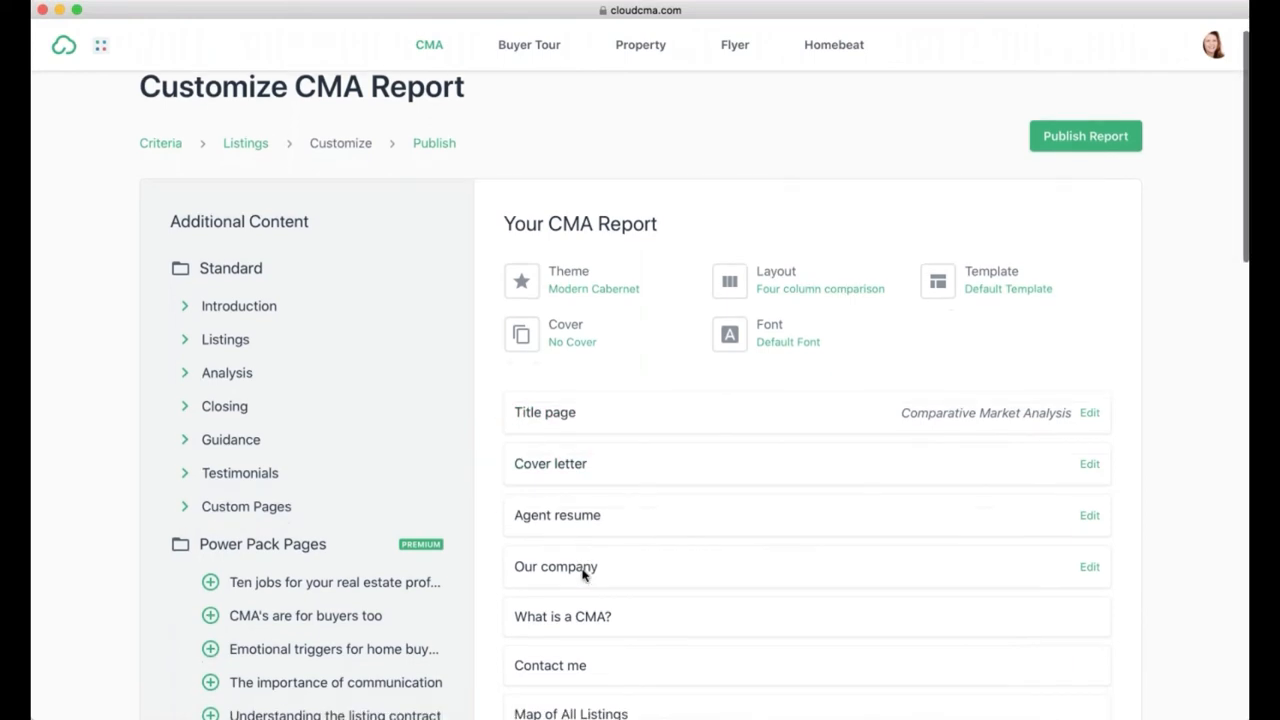
{"action": "scroll", "coordinate": [583, 574], "scroll_direction": "down", "scroll_amount": 1}
{"action": "mouse_move", "coordinate": [536, 546]}
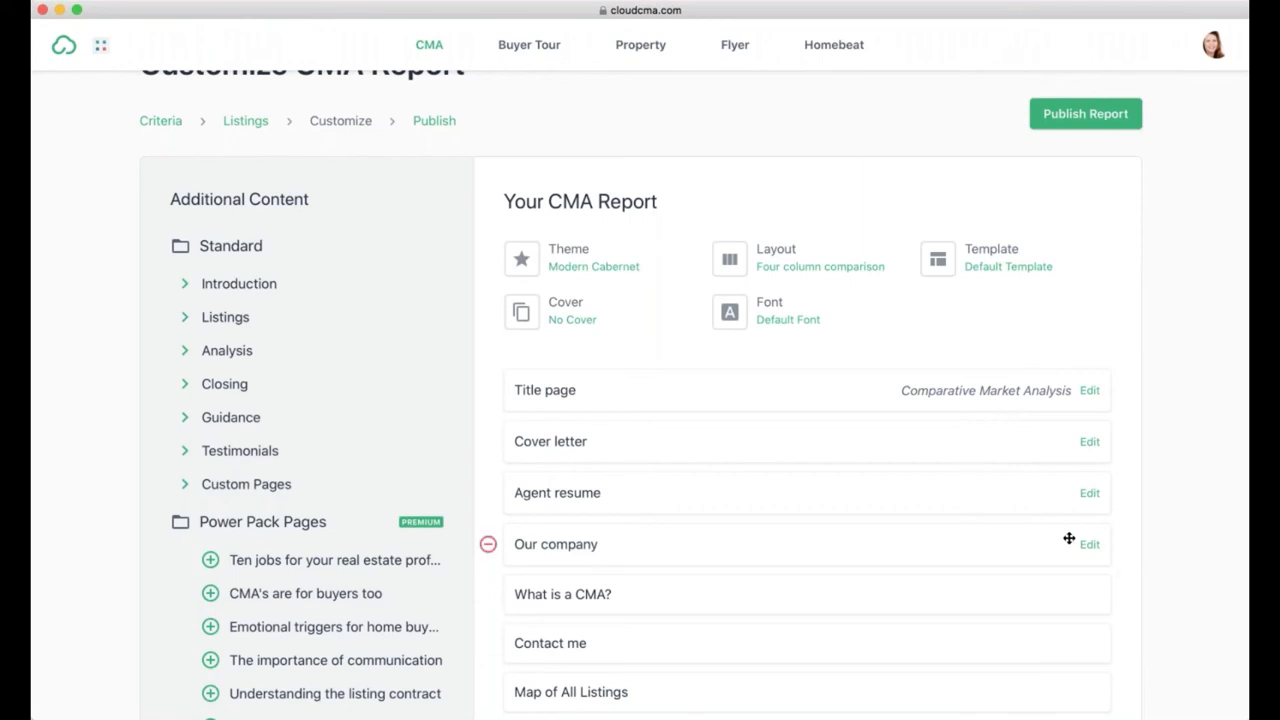
{"action": "left_click", "coordinate": [488, 544]}
Step: Remove the Client testimonials page and the Guidance Chapter
{"action": "scroll", "coordinate": [640, 500], "scroll_direction": "down", "scroll_amount": 5}
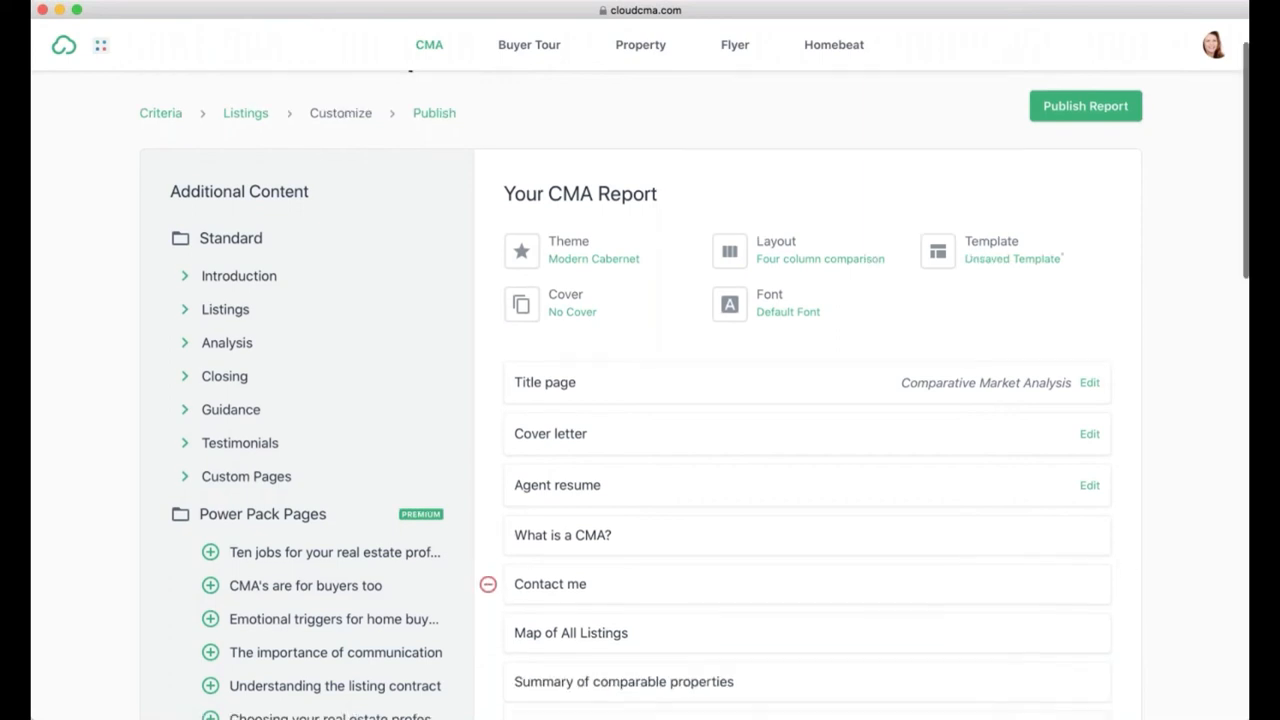
{"action": "scroll", "coordinate": [640, 450], "scroll_direction": "down", "scroll_amount": 10}
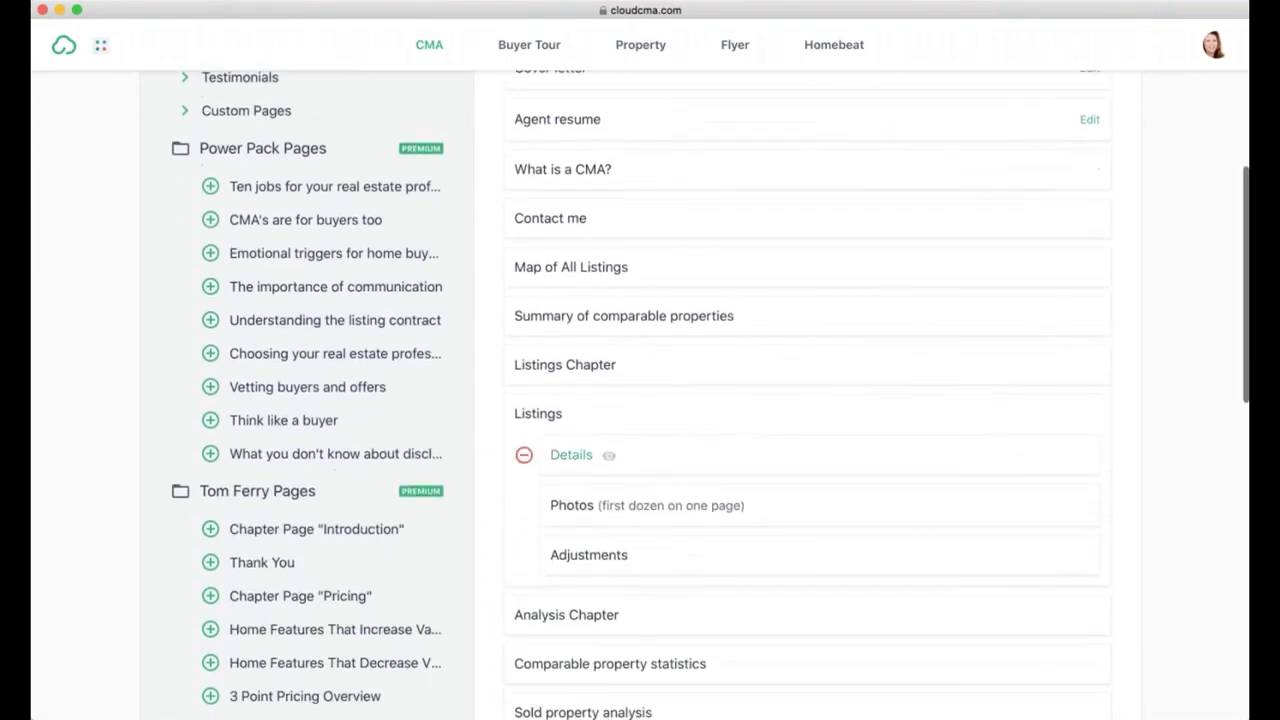
{"action": "scroll", "coordinate": [640, 400], "scroll_direction": "down", "scroll_amount": 11}
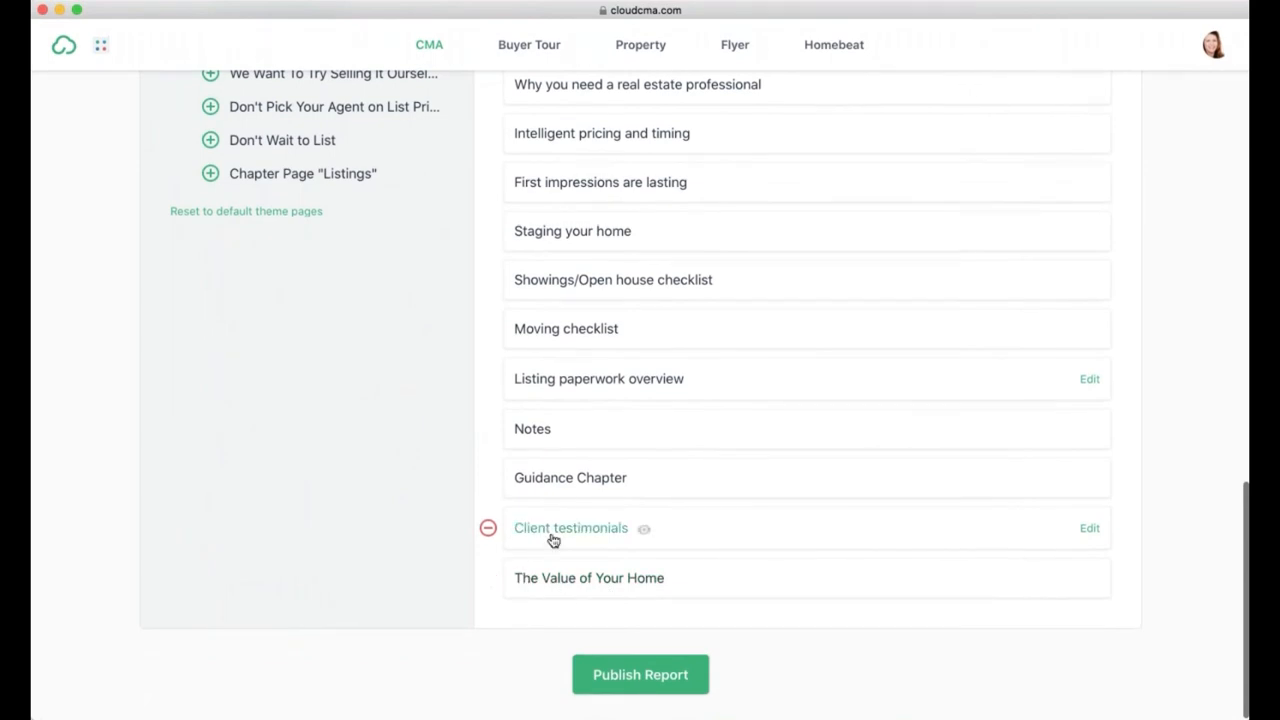
{"action": "left_click", "coordinate": [488, 528]}
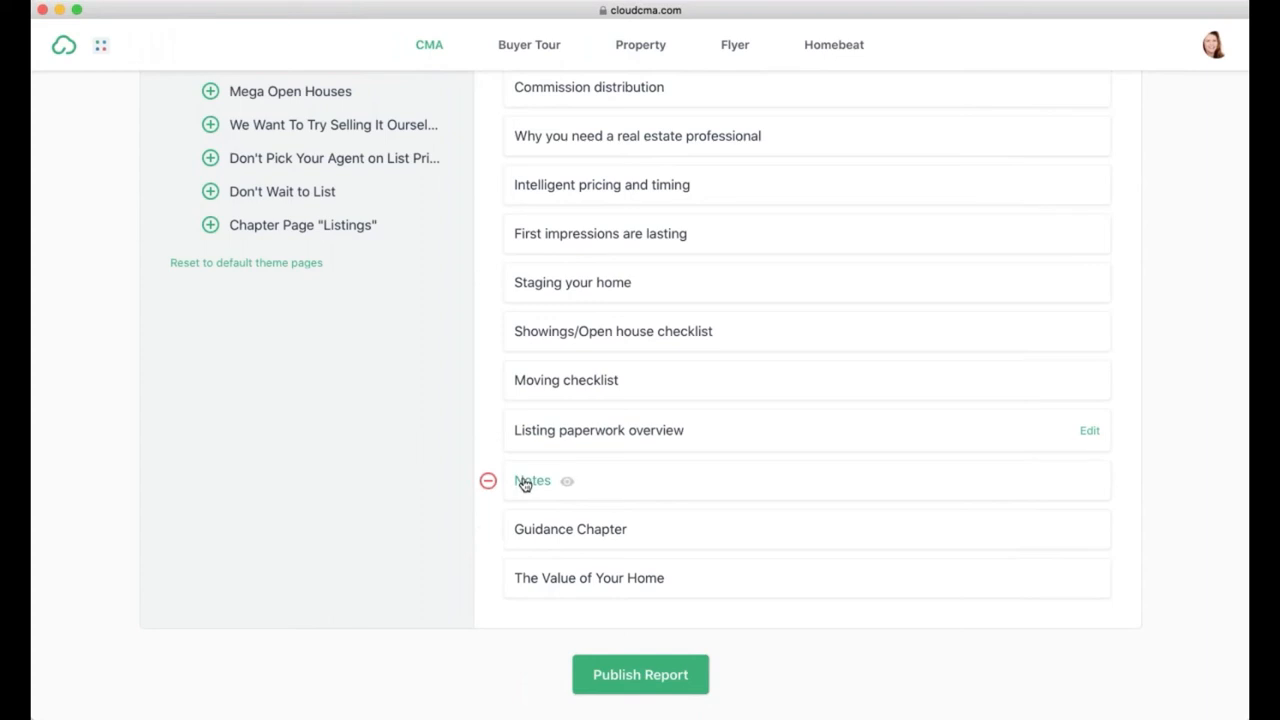
{"action": "left_click", "coordinate": [488, 530]}
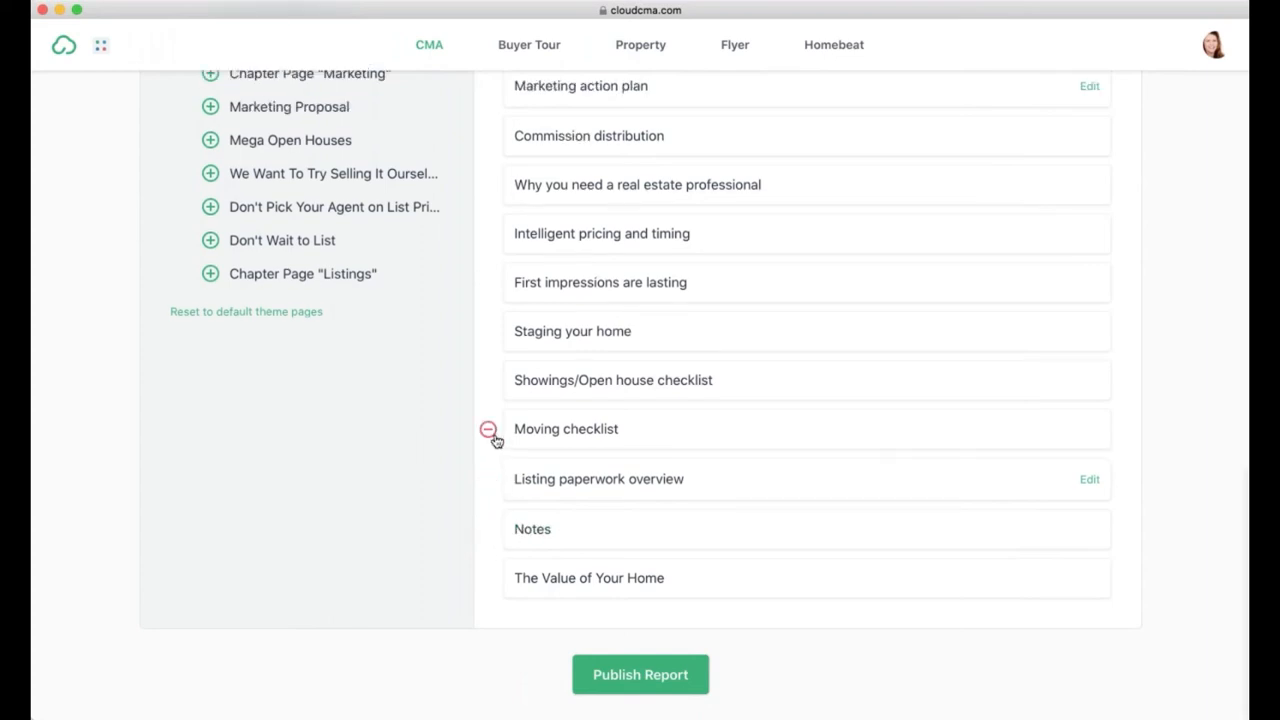
Step: Remove the Moving checklist, Staging your home and Commission distribution pages
{"action": "left_click", "coordinate": [490, 432]}
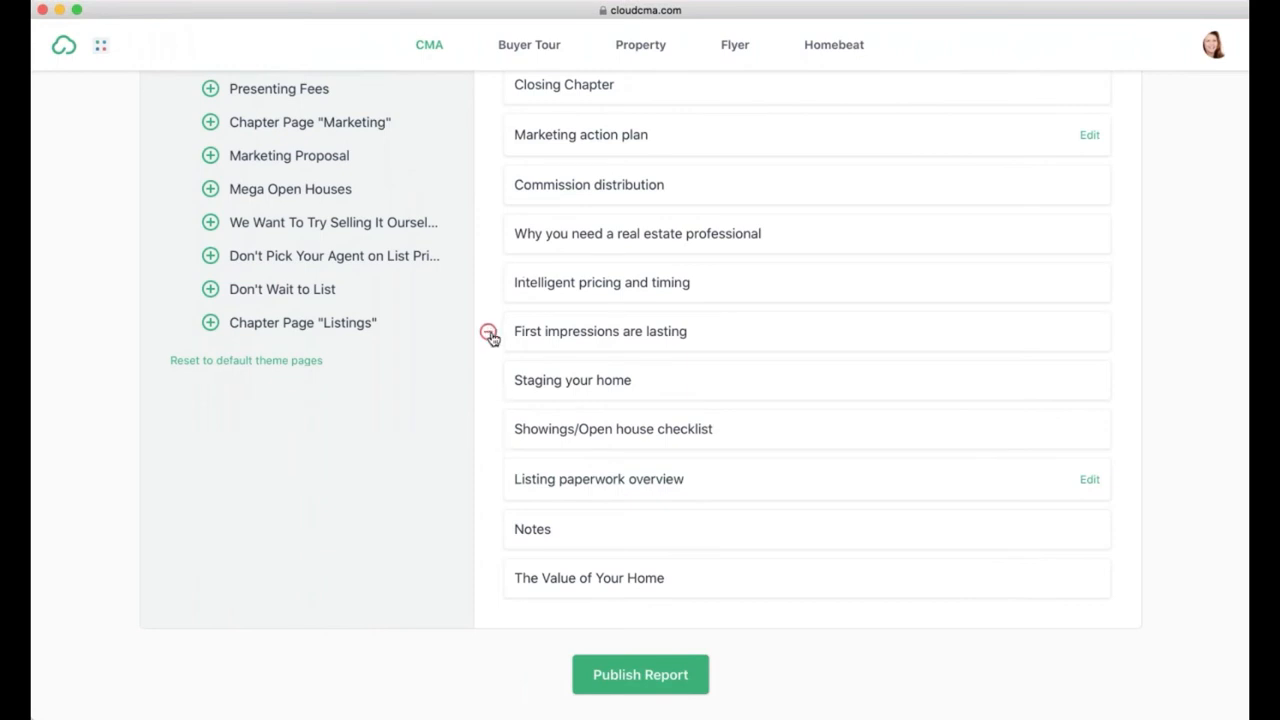
{"action": "left_click", "coordinate": [489, 386]}
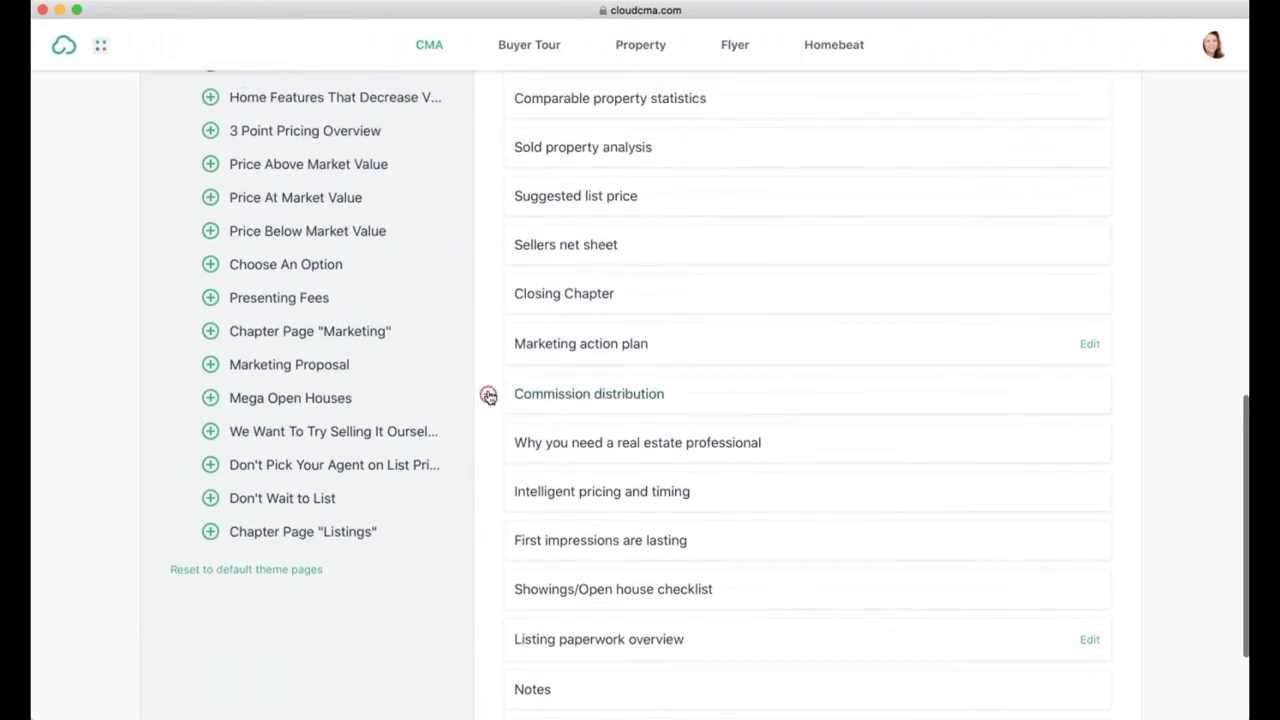
{"action": "left_click", "coordinate": [489, 395]}
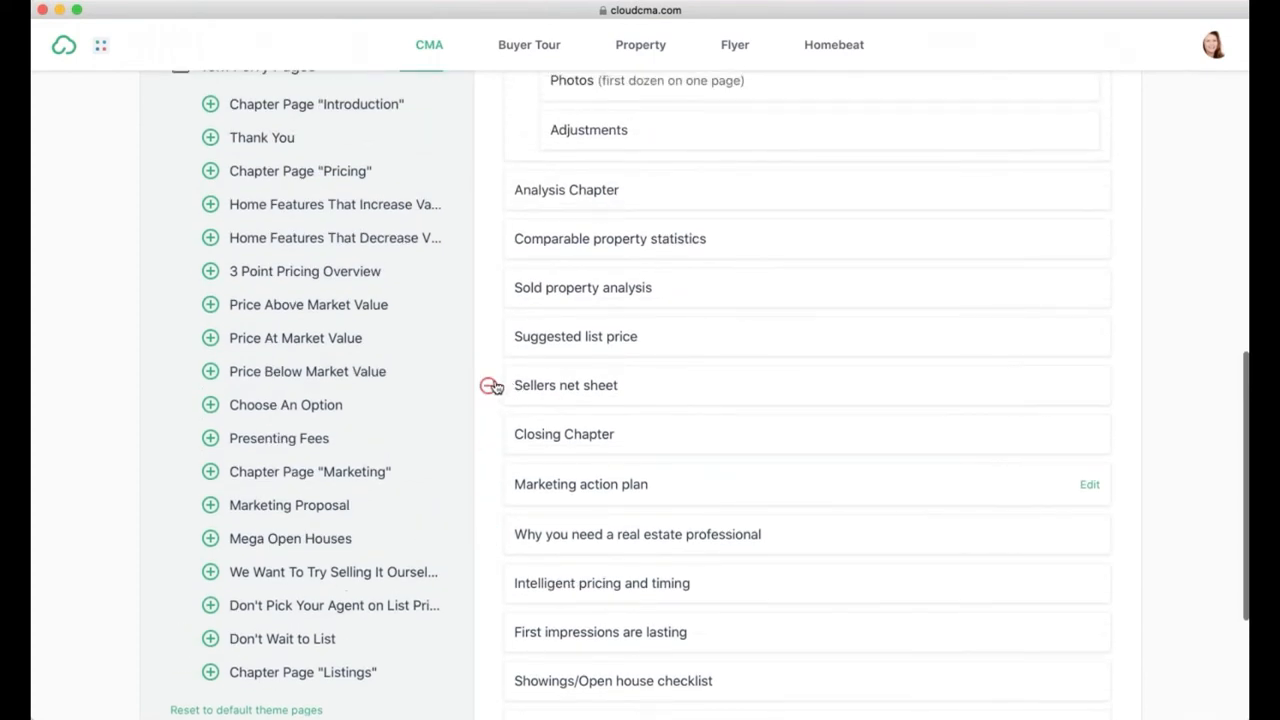
{"action": "scroll", "coordinate": [492, 388], "scroll_direction": "up", "scroll_amount": 1}
{"action": "scroll", "coordinate": [488, 400], "scroll_direction": "up", "scroll_amount": 5}
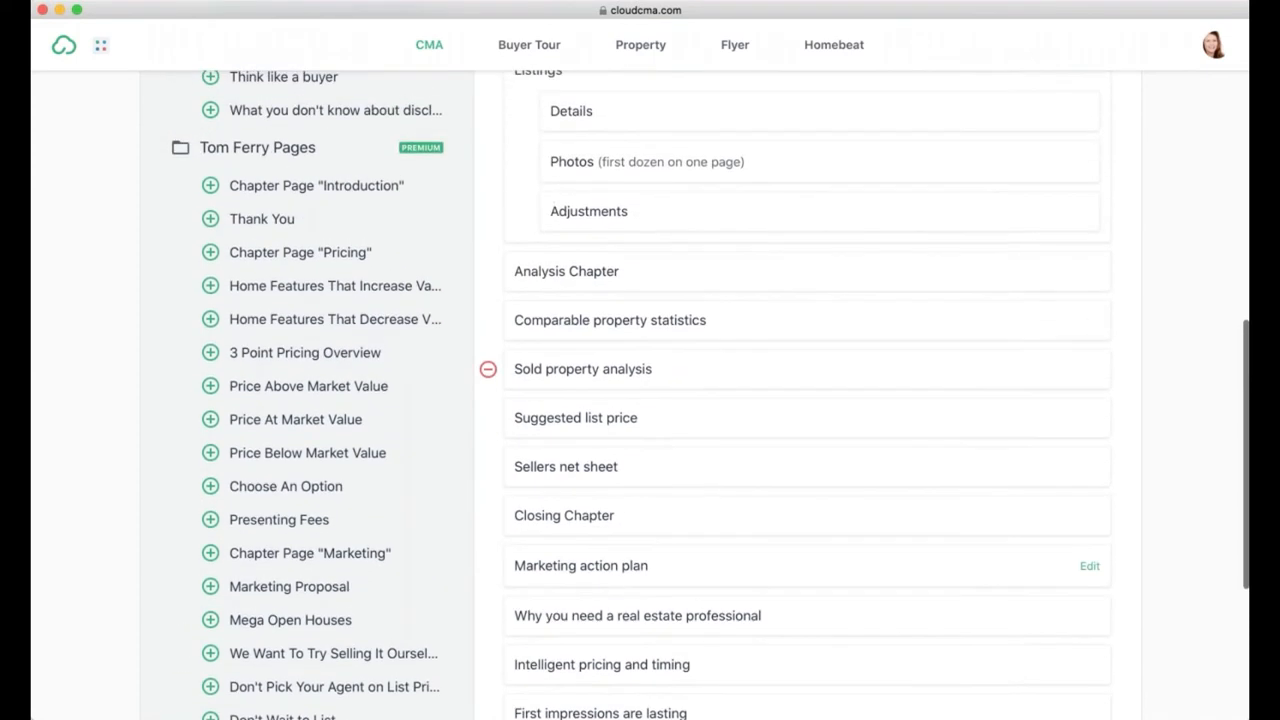
{"action": "scroll", "coordinate": [488, 510], "scroll_direction": "up", "scroll_amount": 9}
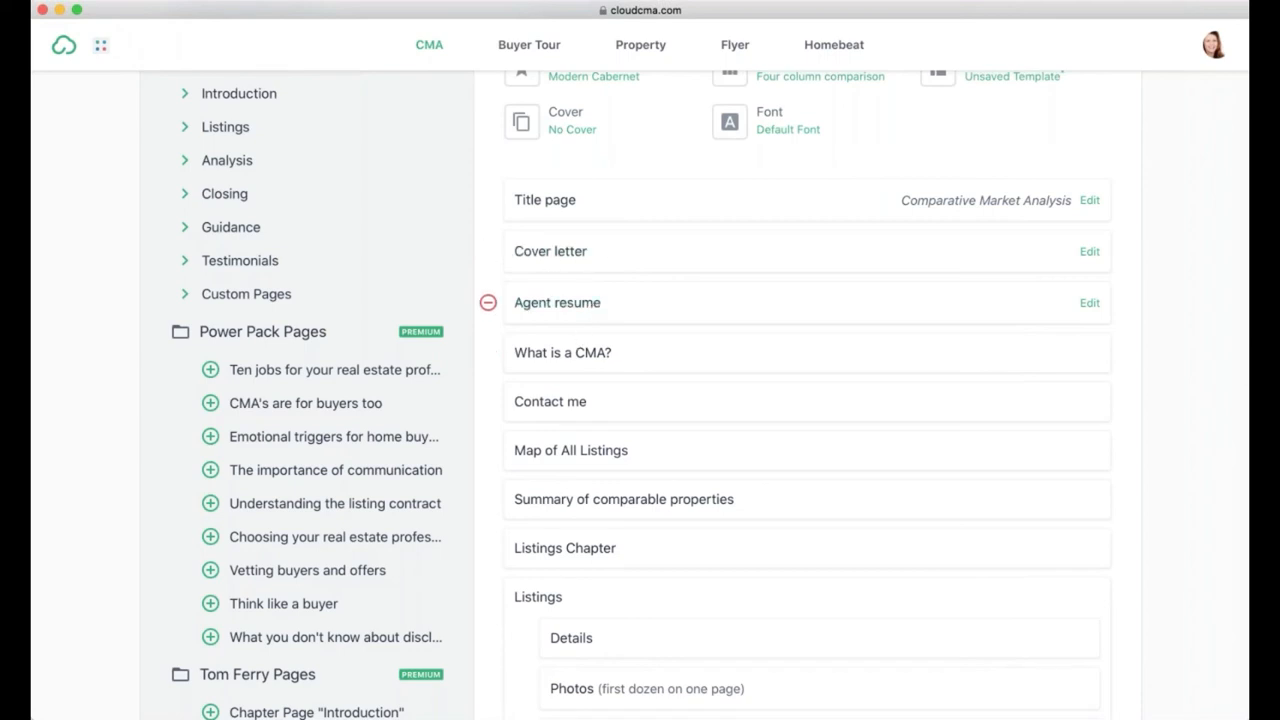
{"action": "scroll", "coordinate": [594, 305], "scroll_direction": "up", "scroll_amount": 3}
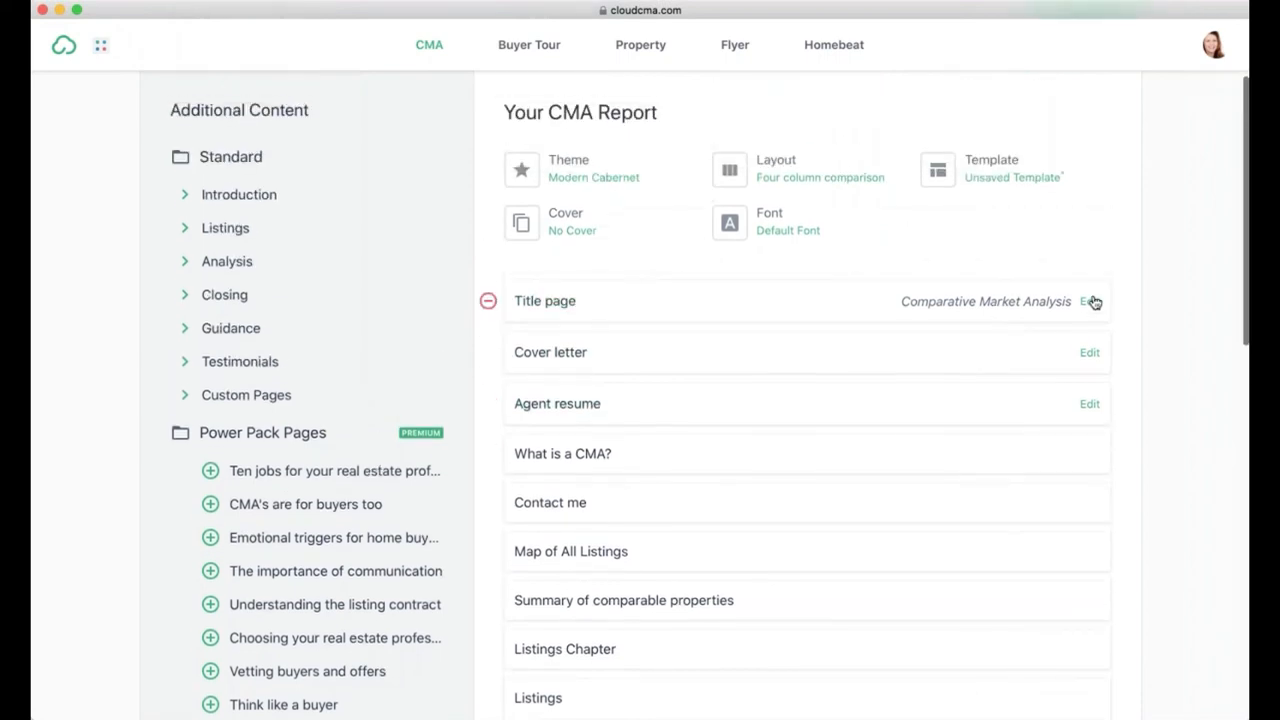
{"action": "left_click", "coordinate": [1090, 356]}
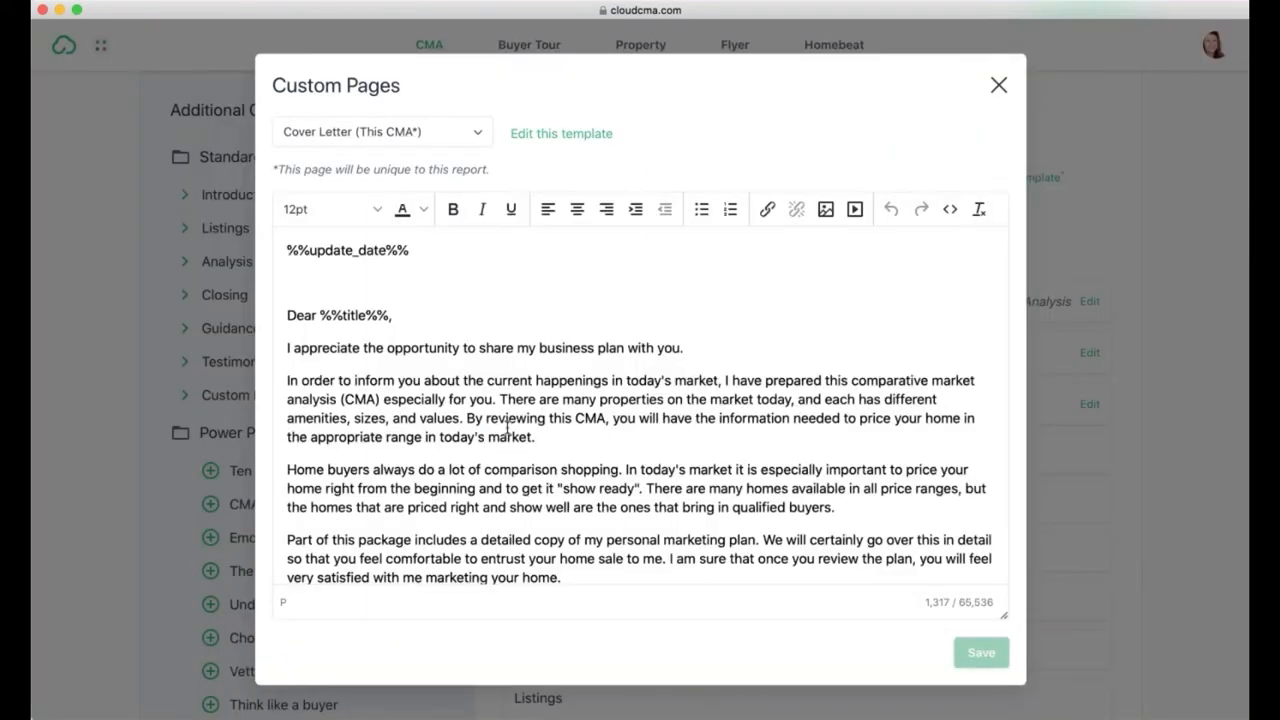
{"action": "scroll", "coordinate": [508, 428], "scroll_direction": "down", "scroll_amount": 3}
{"action": "scroll", "coordinate": [508, 428], "scroll_direction": "up", "scroll_amount": 3}
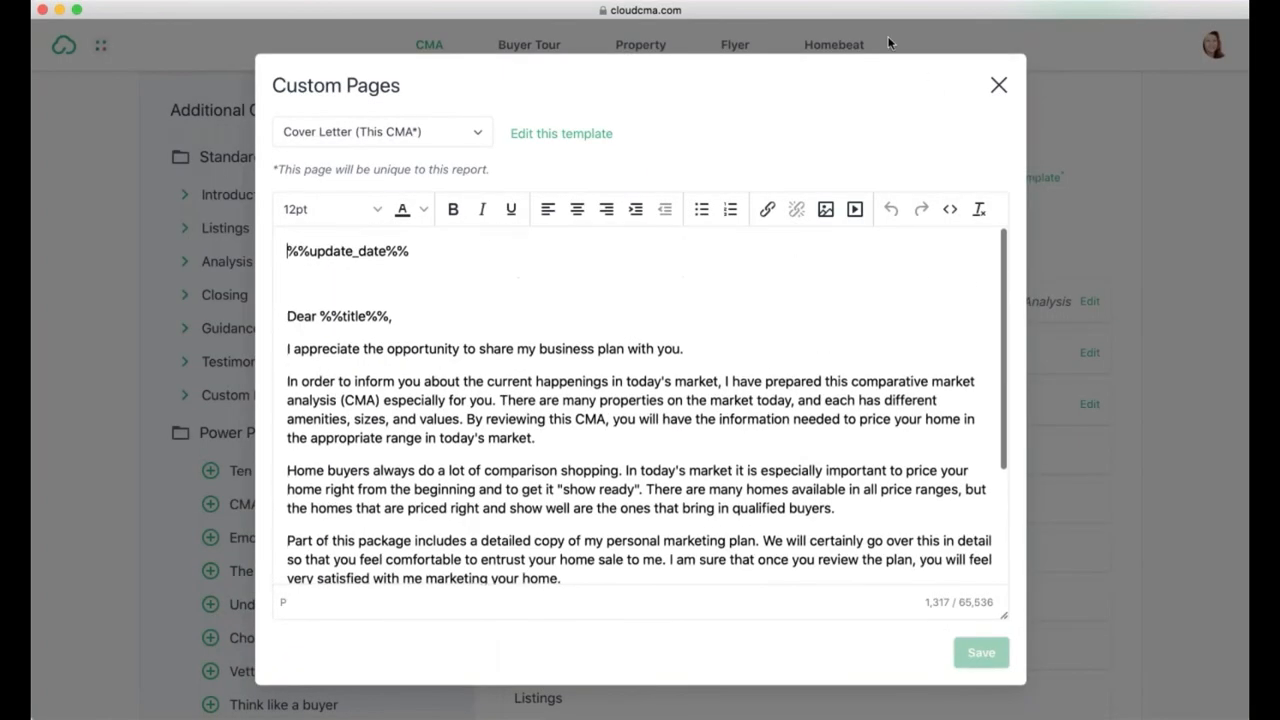
{"action": "left_click", "coordinate": [998, 85]}
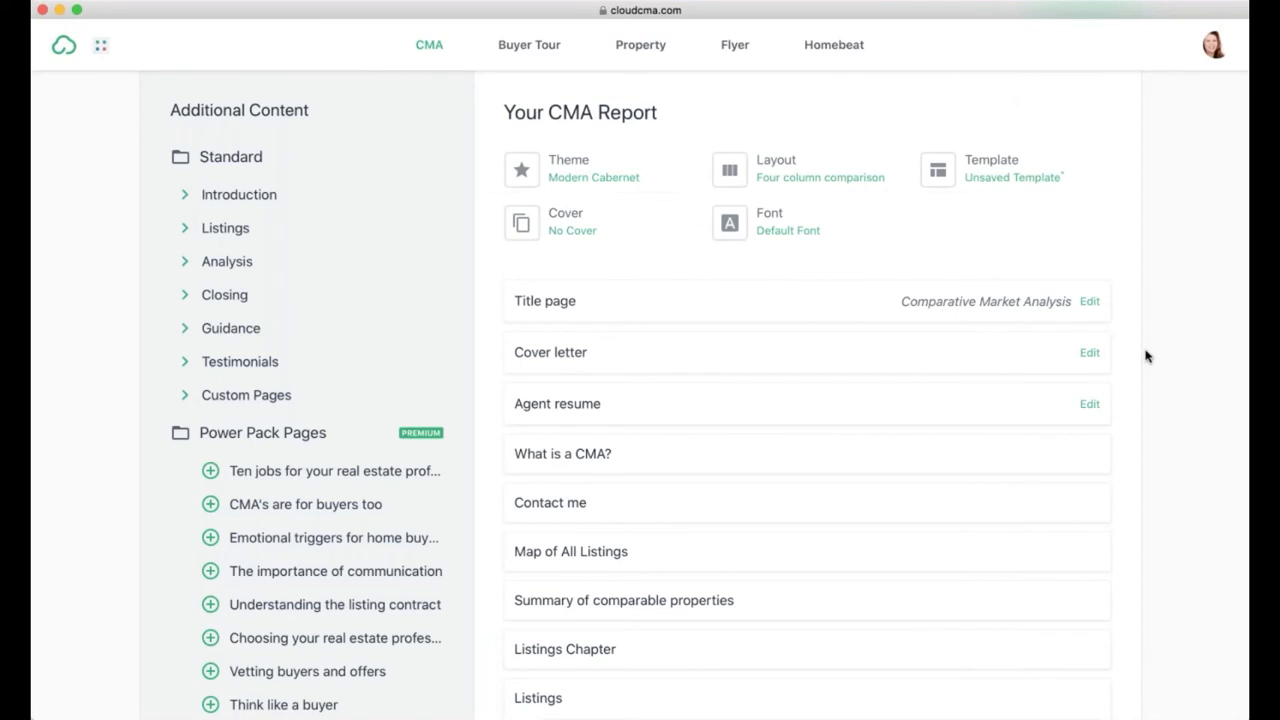
{"action": "left_click", "coordinate": [1090, 408]}
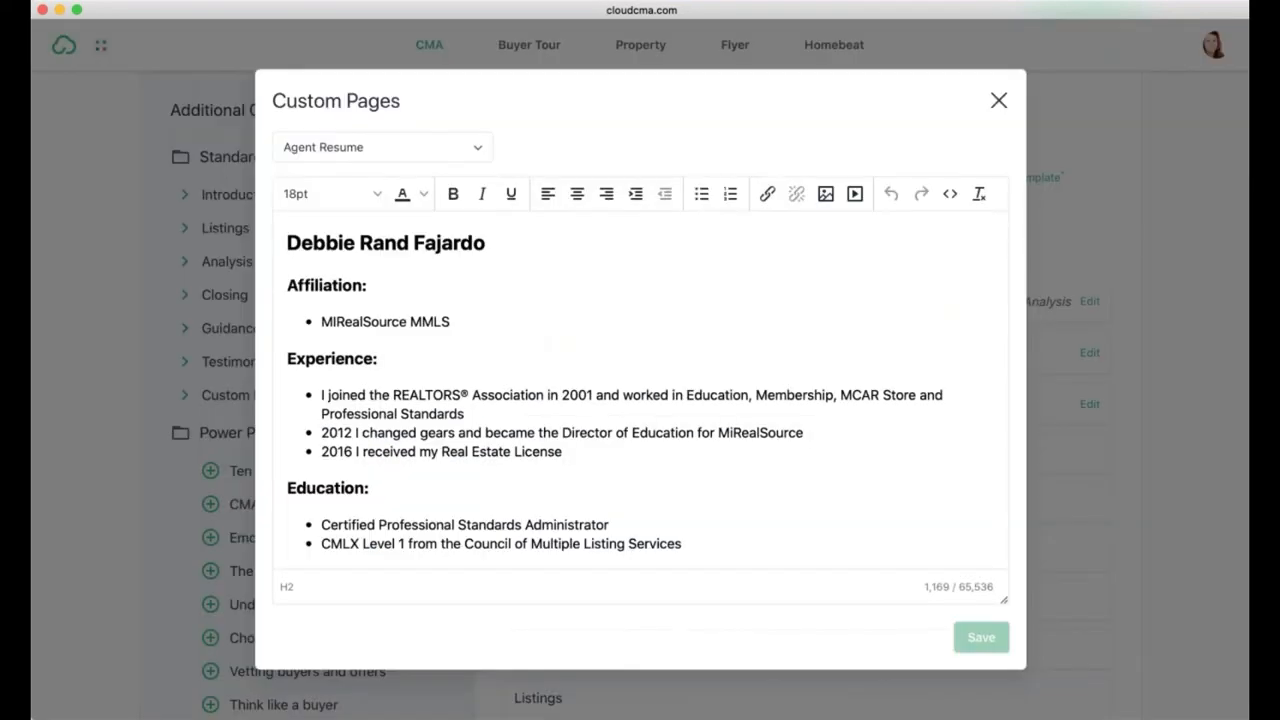
{"action": "scroll", "coordinate": [674, 364], "scroll_direction": "down", "scroll_amount": 5}
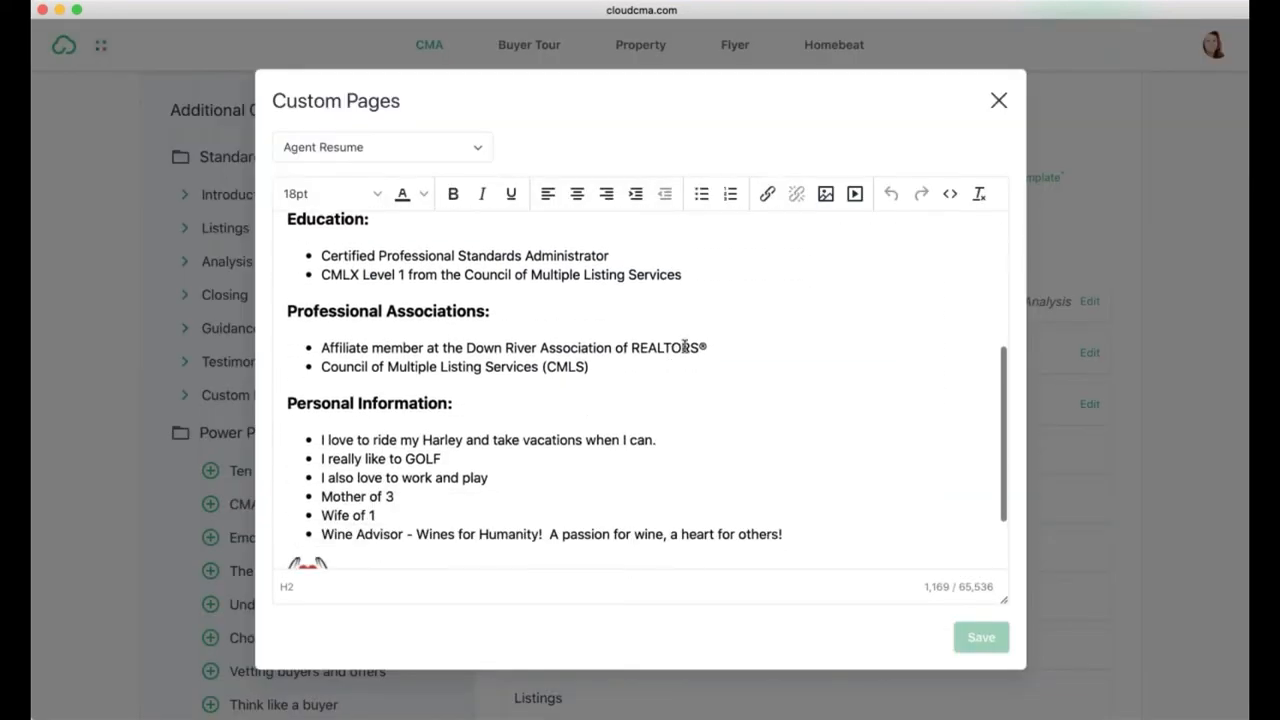
{"action": "left_click_drag", "start_coordinate": [614, 347], "coordinate": [428, 347]}
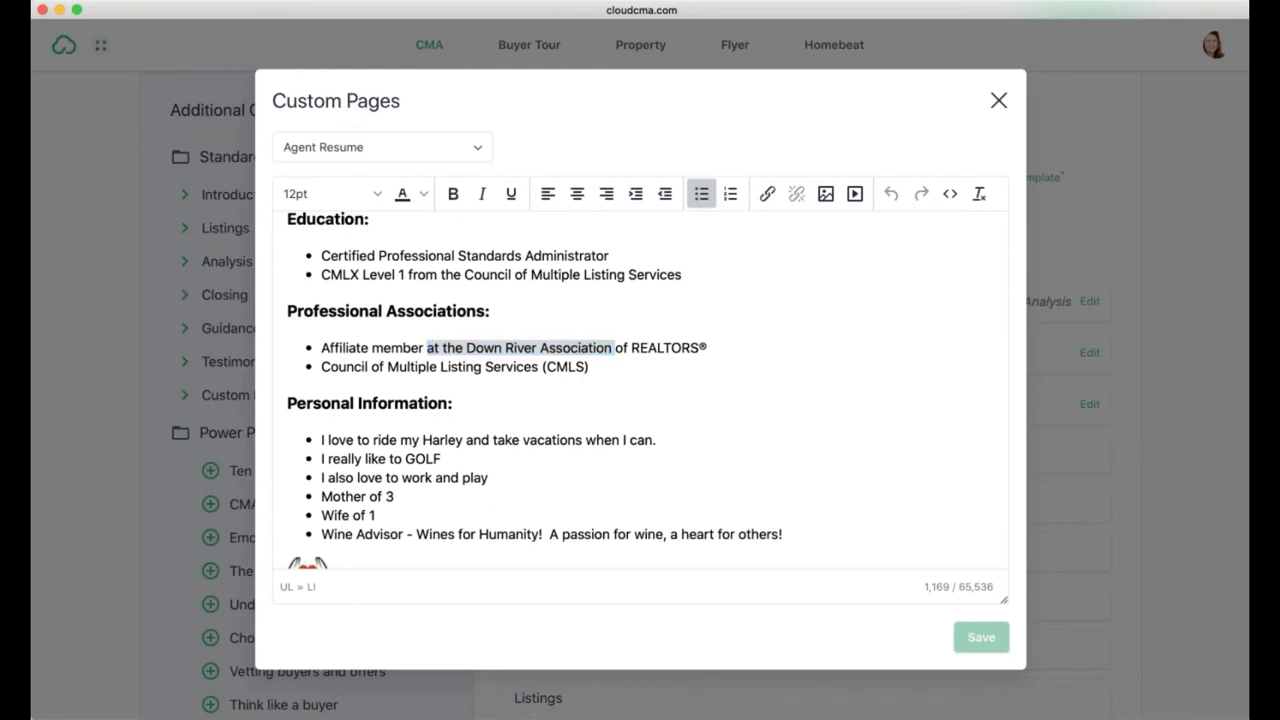
{"action": "left_click", "coordinate": [998, 100]}
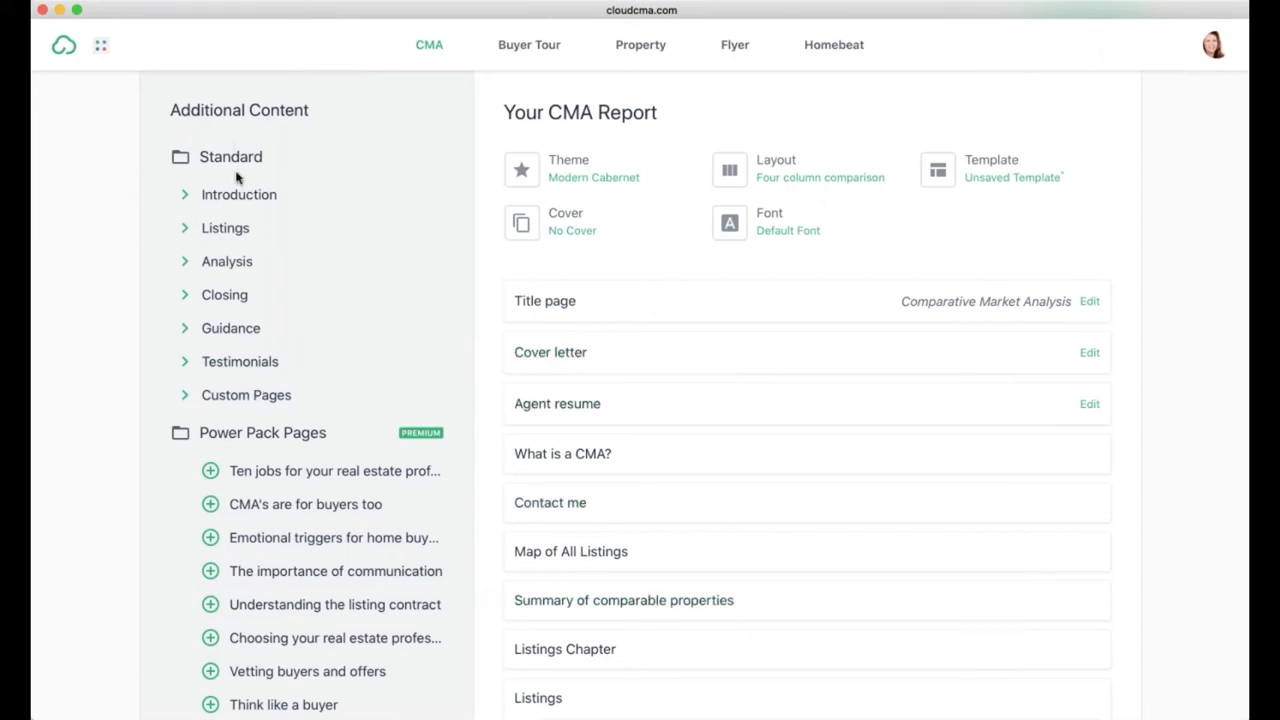
Step: Expand the extra Listings pages, then publish the customized CLASS - TEST report
{"action": "left_click", "coordinate": [183, 231]}
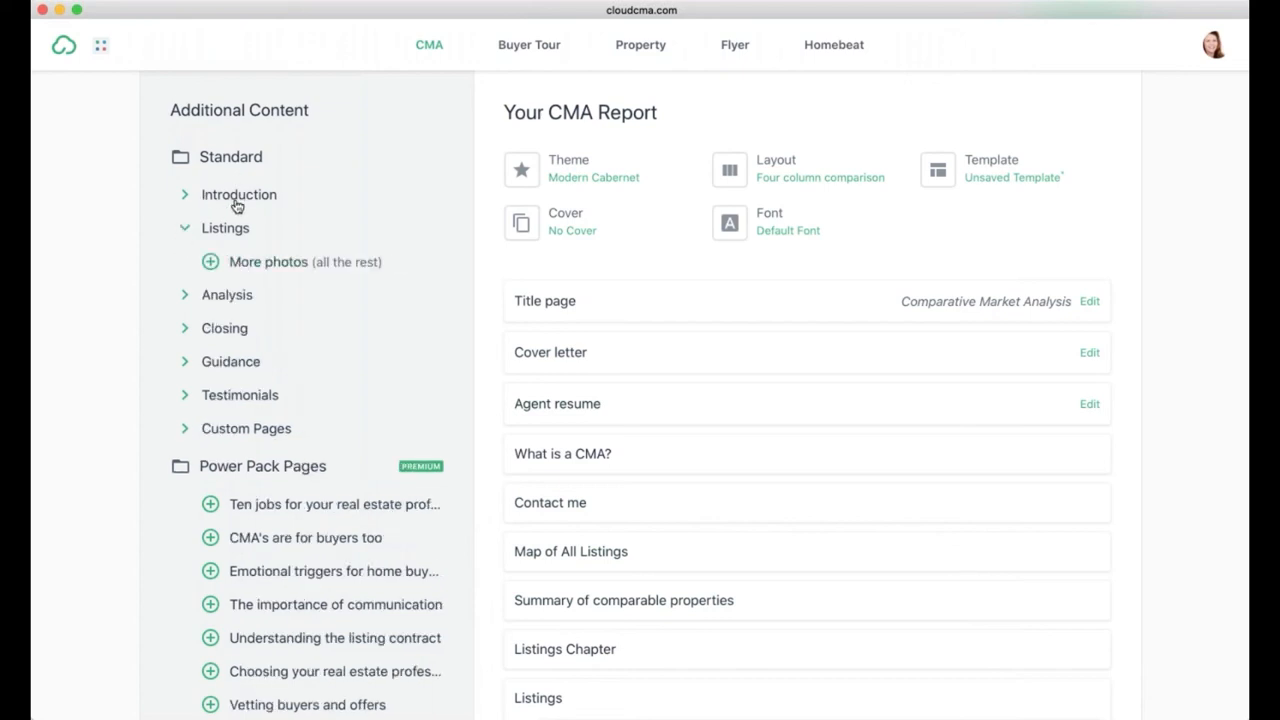
{"action": "scroll", "coordinate": [600, 352], "scroll_direction": "up", "scroll_amount": 3}
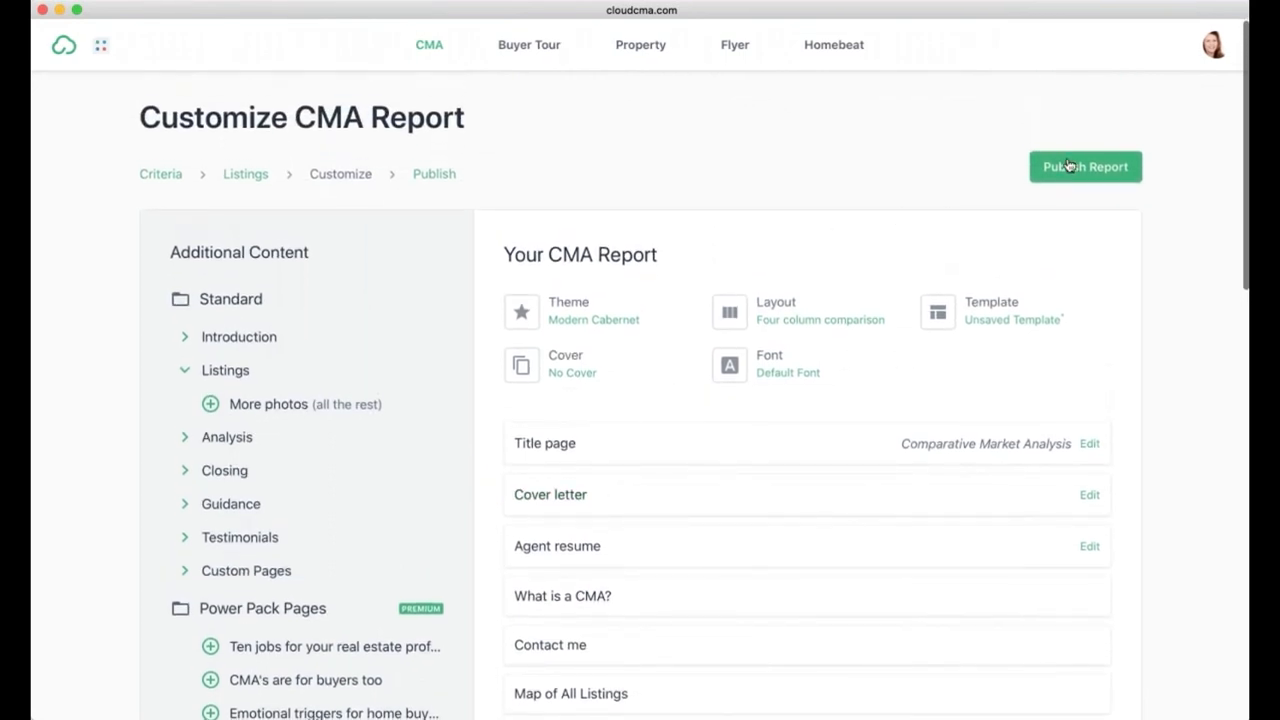
{"action": "left_click", "coordinate": [1066, 160]}
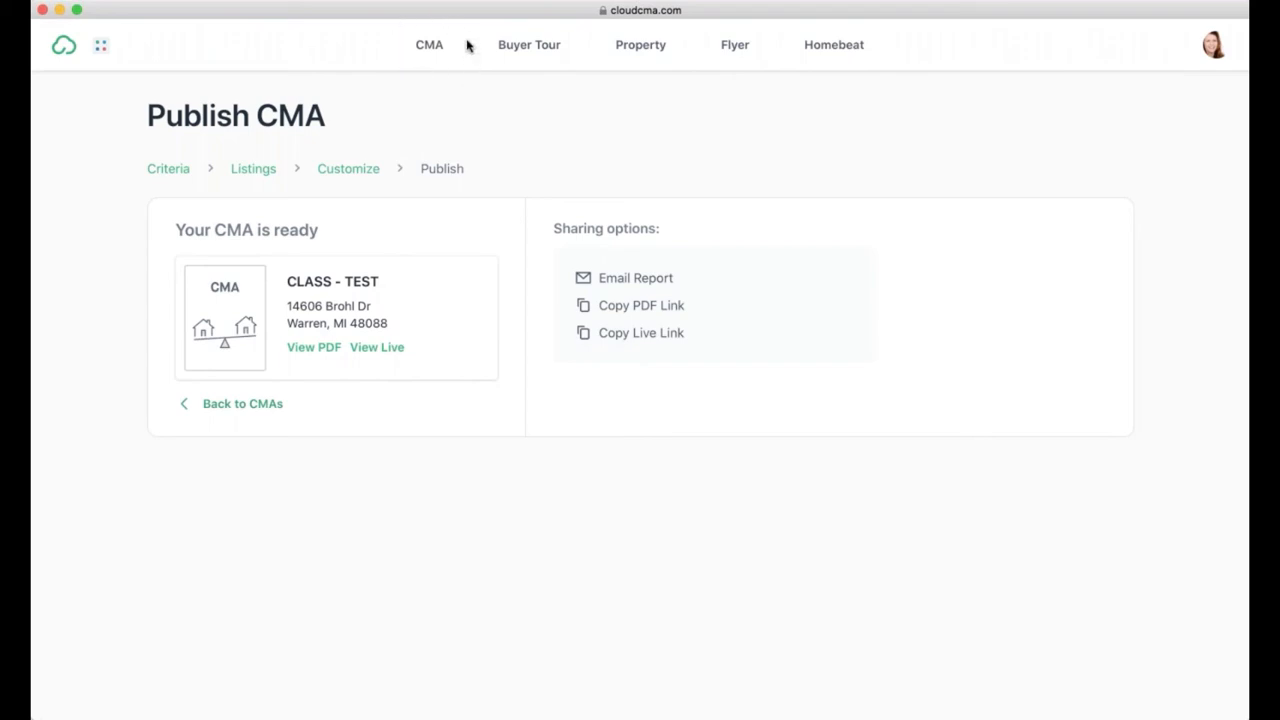
Step: Return to the CMA Reports list and check the view stats on the report cards
{"action": "left_click", "coordinate": [429, 45]}
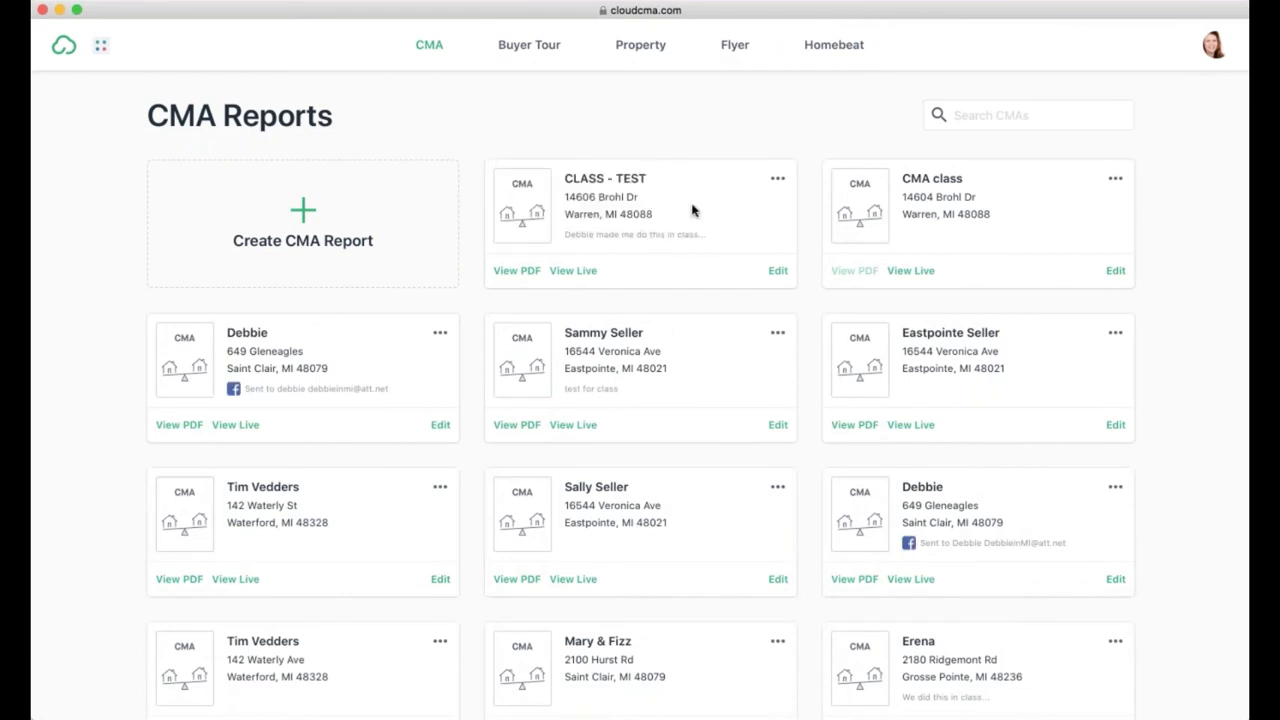
{"action": "mouse_move", "coordinate": [605, 235]}
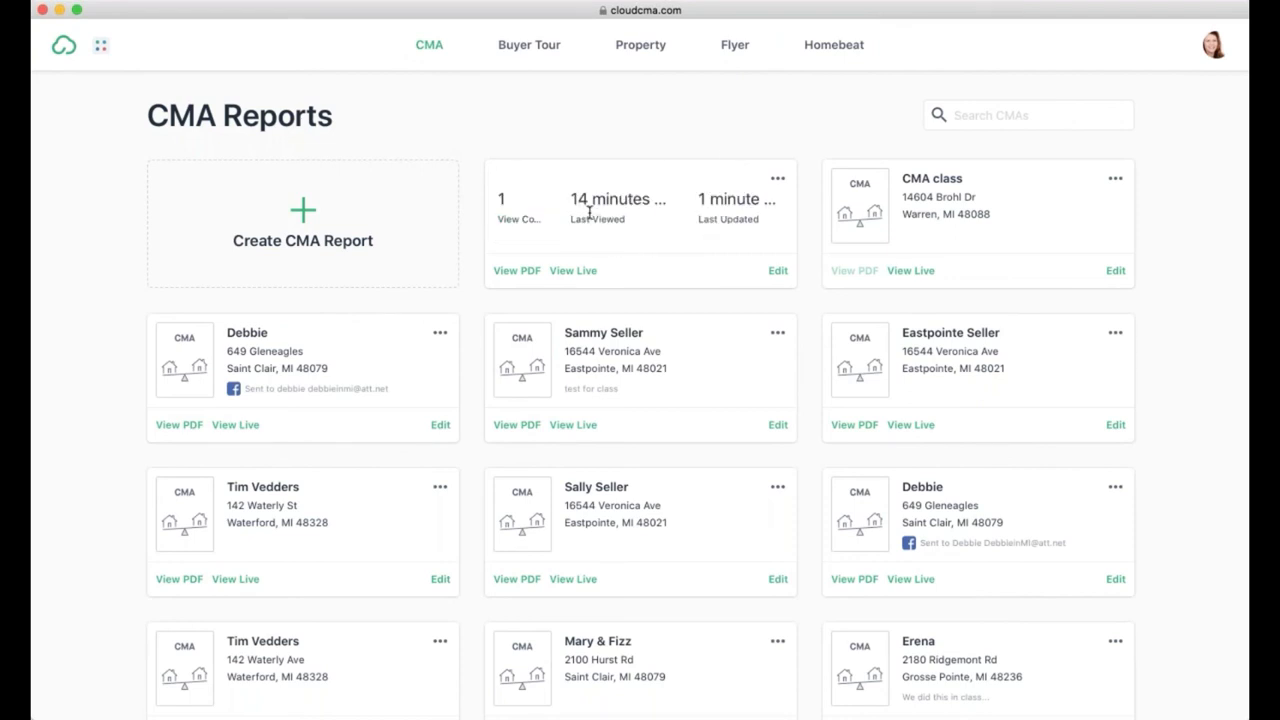
{"action": "mouse_move", "coordinate": [988, 200]}
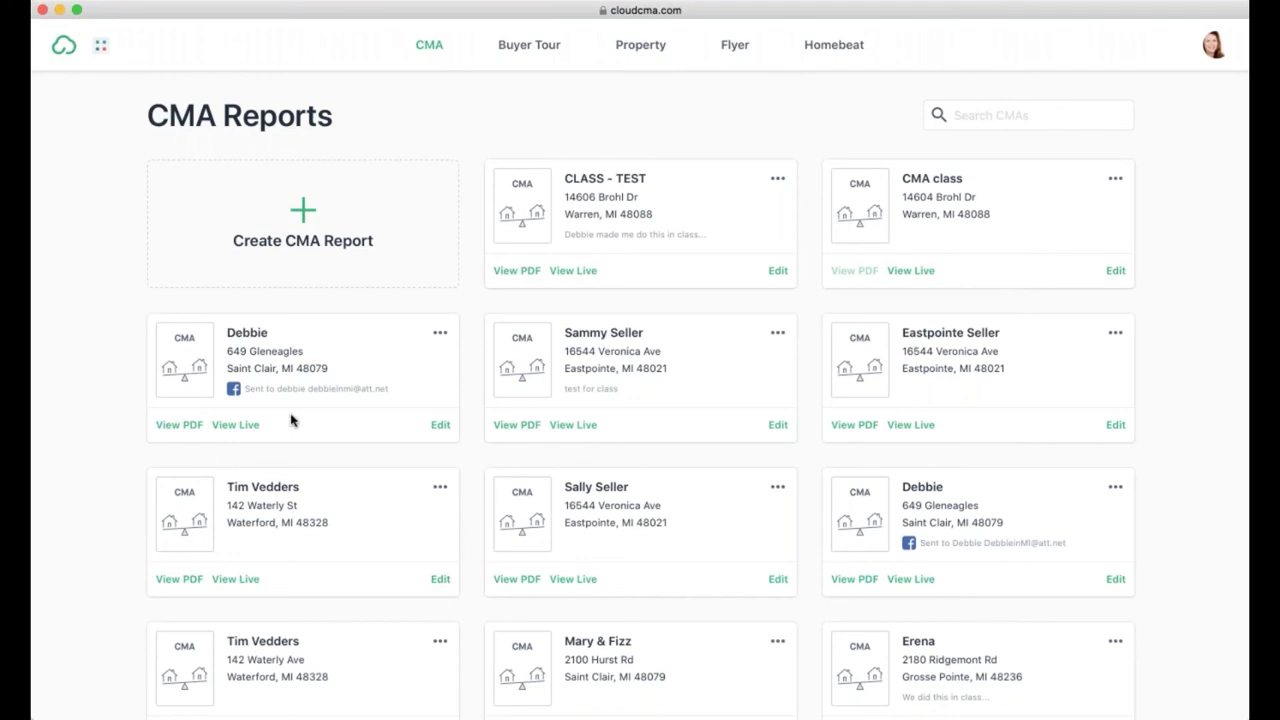
{"action": "mouse_move", "coordinate": [263, 356]}
{"action": "mouse_move", "coordinate": [548, 207]}
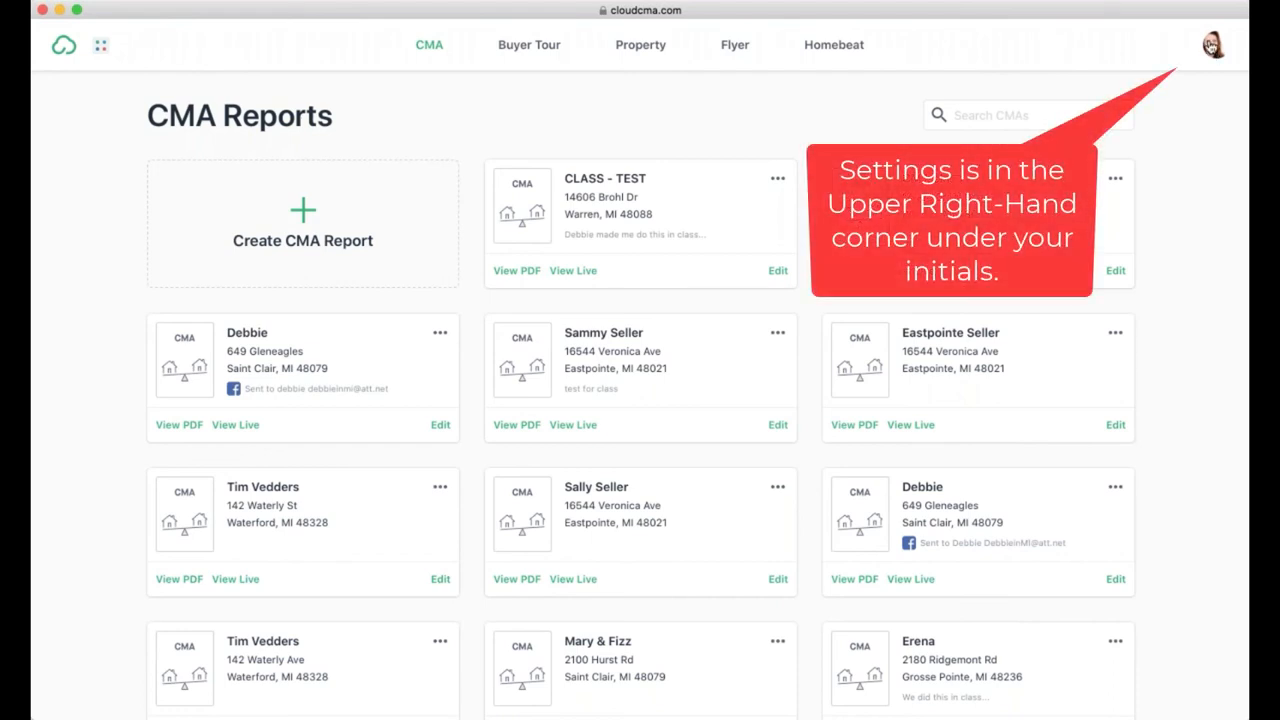
Step: Open Account Settings from the avatar menu and review the Profile and company logo details
{"action": "left_click", "coordinate": [1211, 45]}
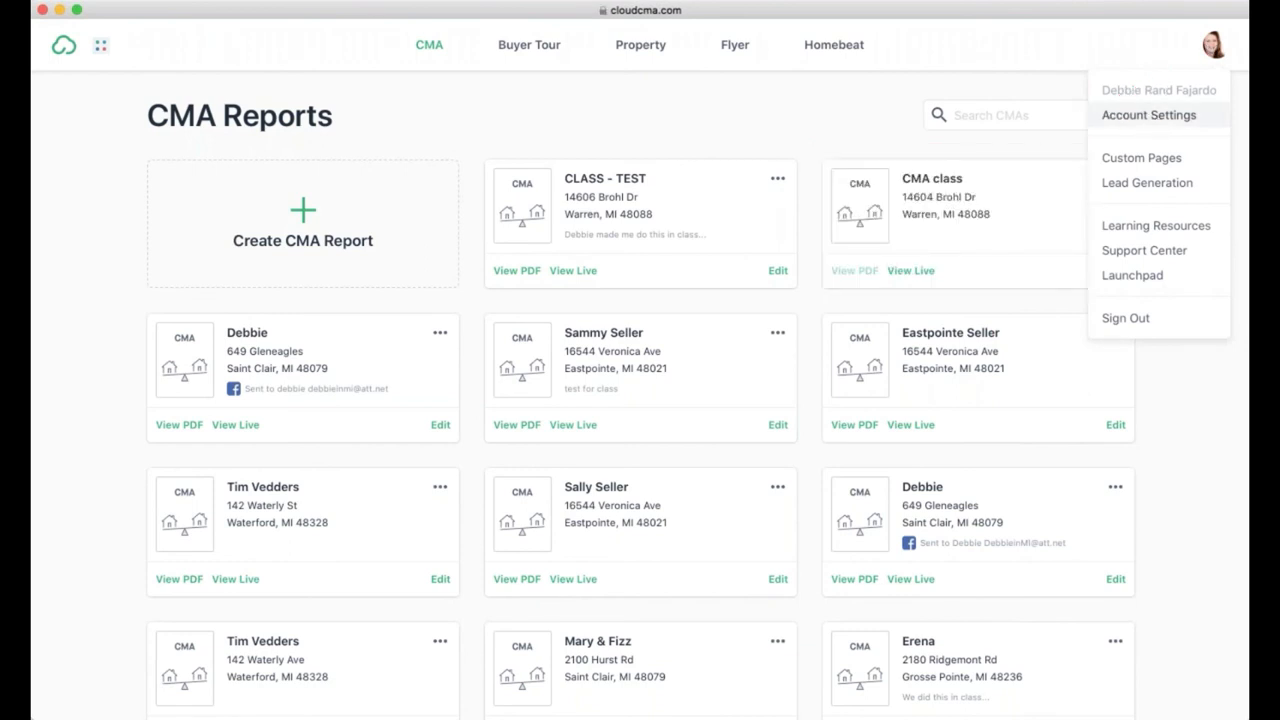
{"action": "left_click", "coordinate": [1150, 116]}
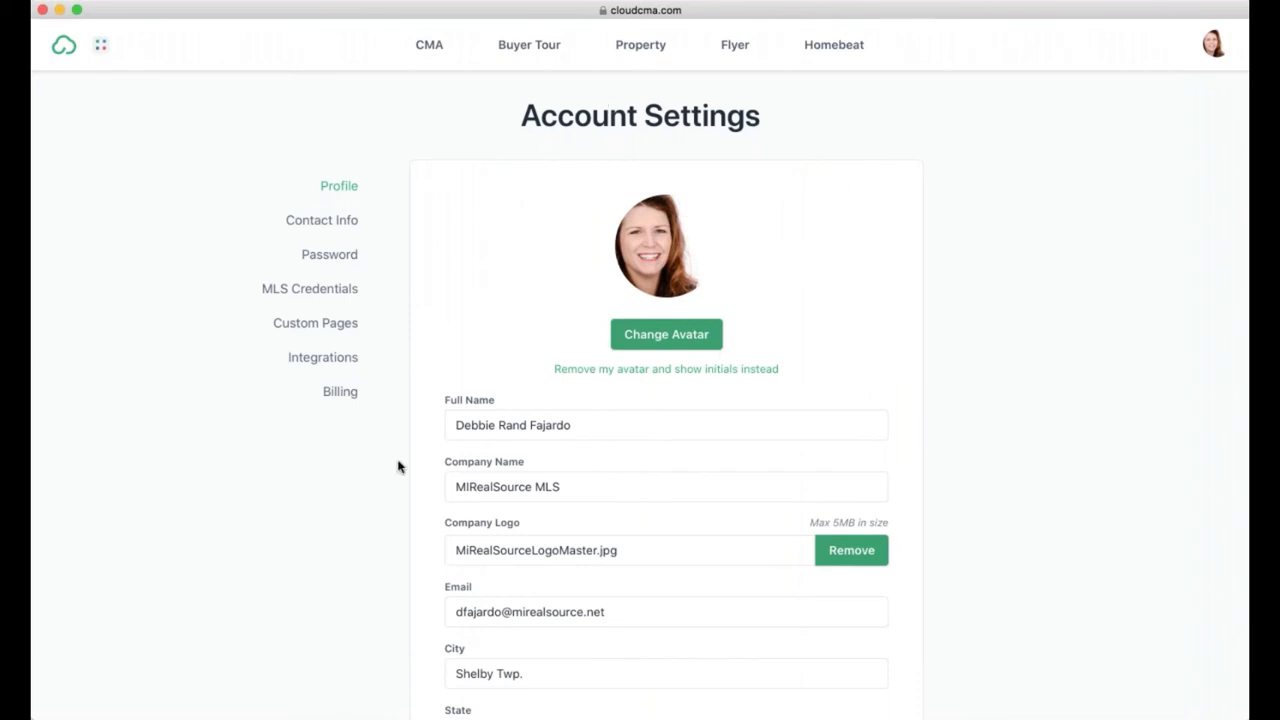
{"action": "scroll", "coordinate": [398, 466], "scroll_direction": "down", "scroll_amount": 1}
{"action": "scroll", "coordinate": [398, 466], "scroll_direction": "down", "scroll_amount": 3}
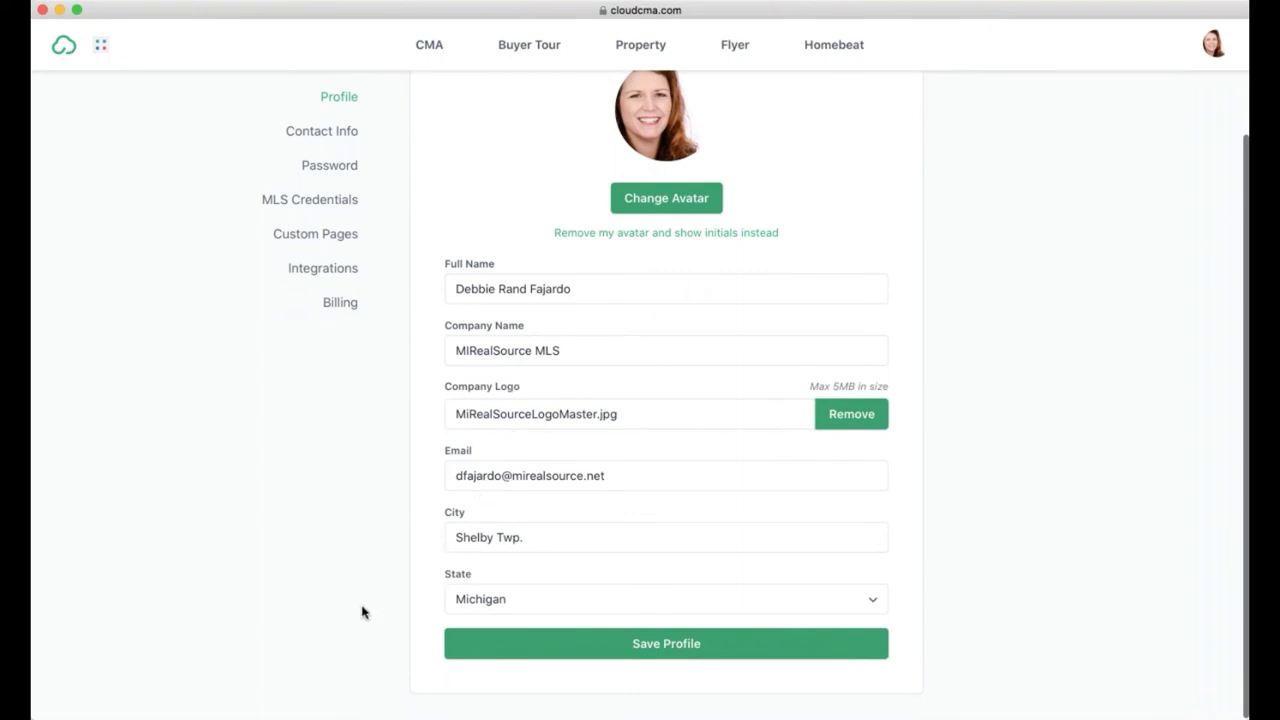
{"action": "scroll", "coordinate": [362, 612], "scroll_direction": "down", "scroll_amount": 1}
{"action": "scroll", "coordinate": [362, 612], "scroll_direction": "up", "scroll_amount": 3}
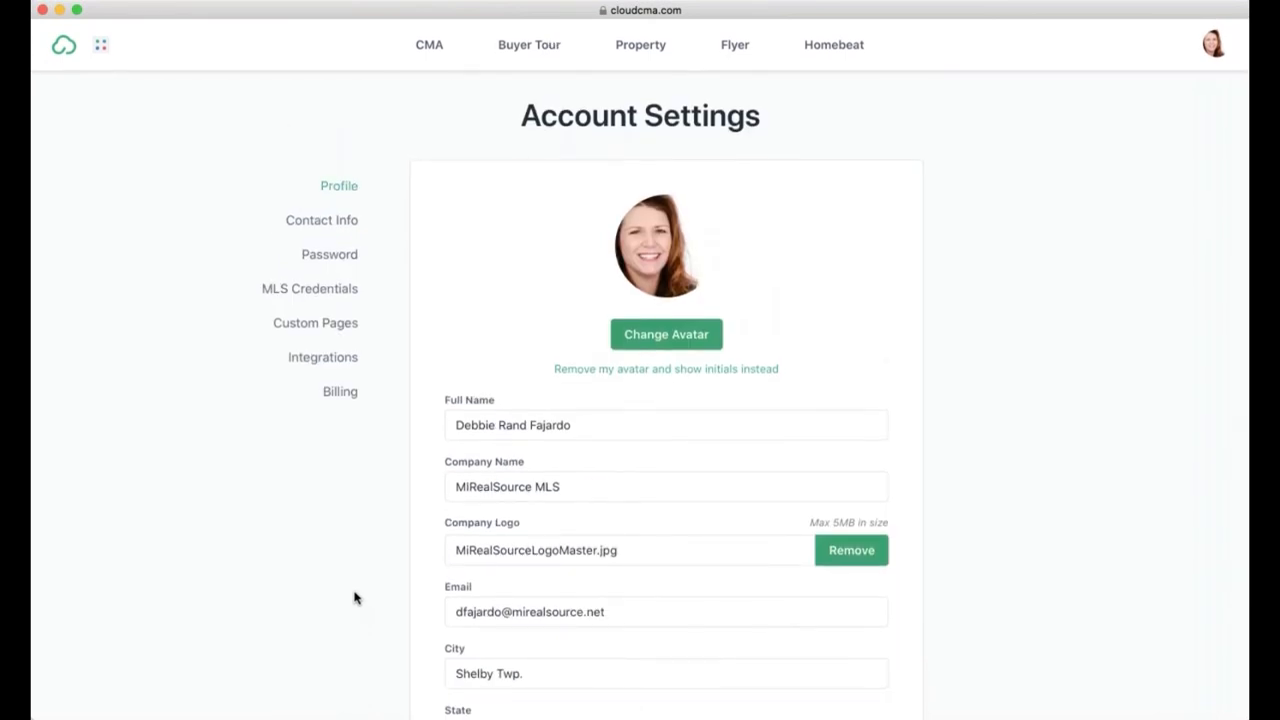
Step: Show the Contact Info settings and the Contact Method choices for a new contact
{"action": "left_click", "coordinate": [336, 224]}
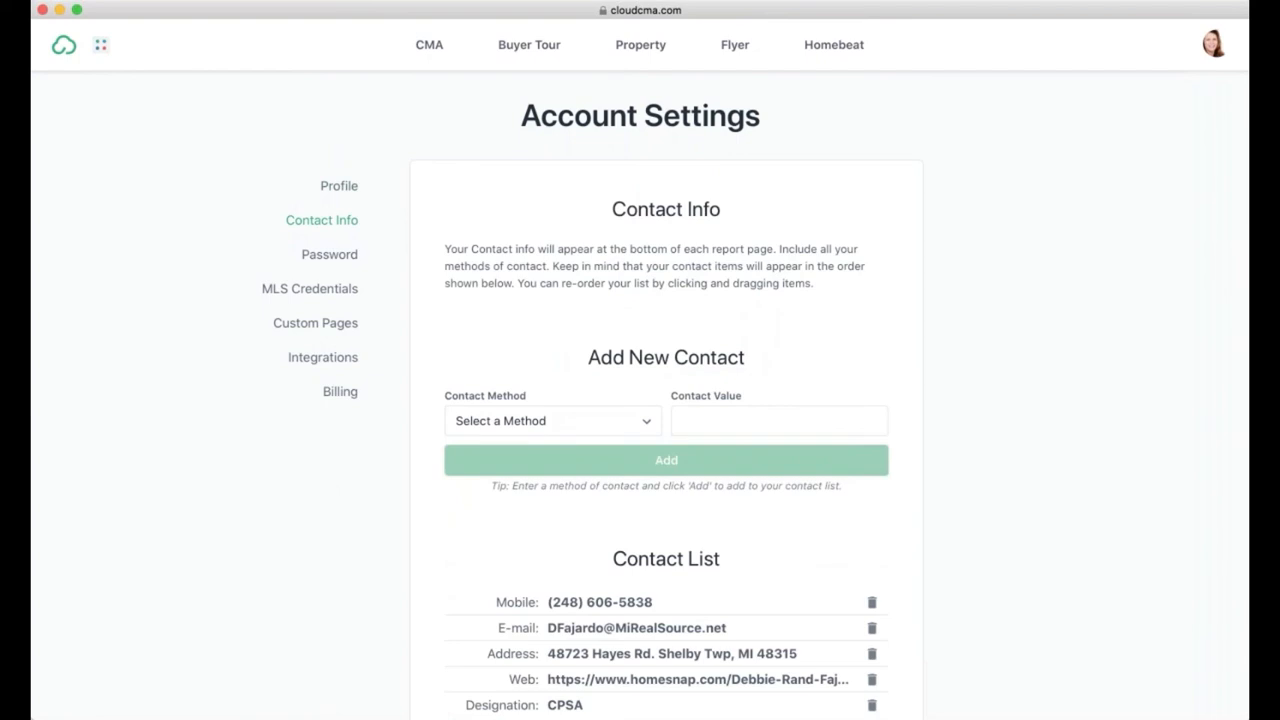
{"action": "scroll", "coordinate": [900, 480], "scroll_direction": "down", "scroll_amount": 2}
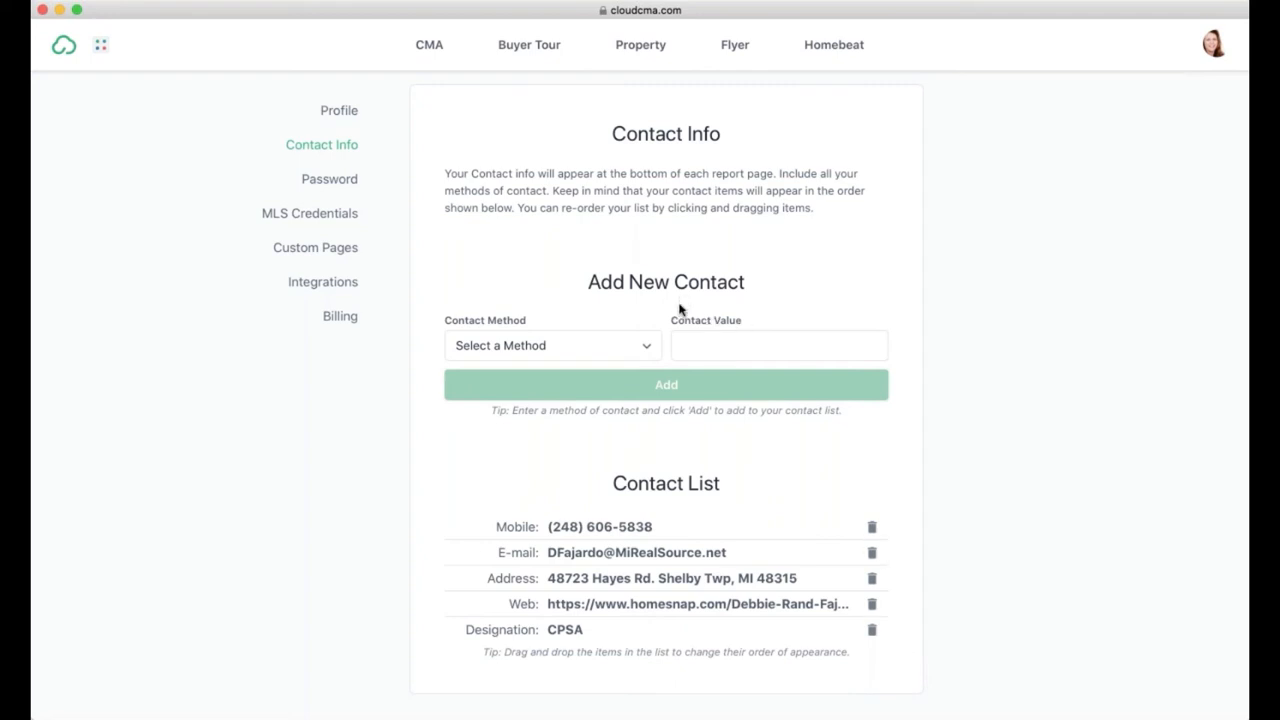
{"action": "left_click", "coordinate": [647, 346]}
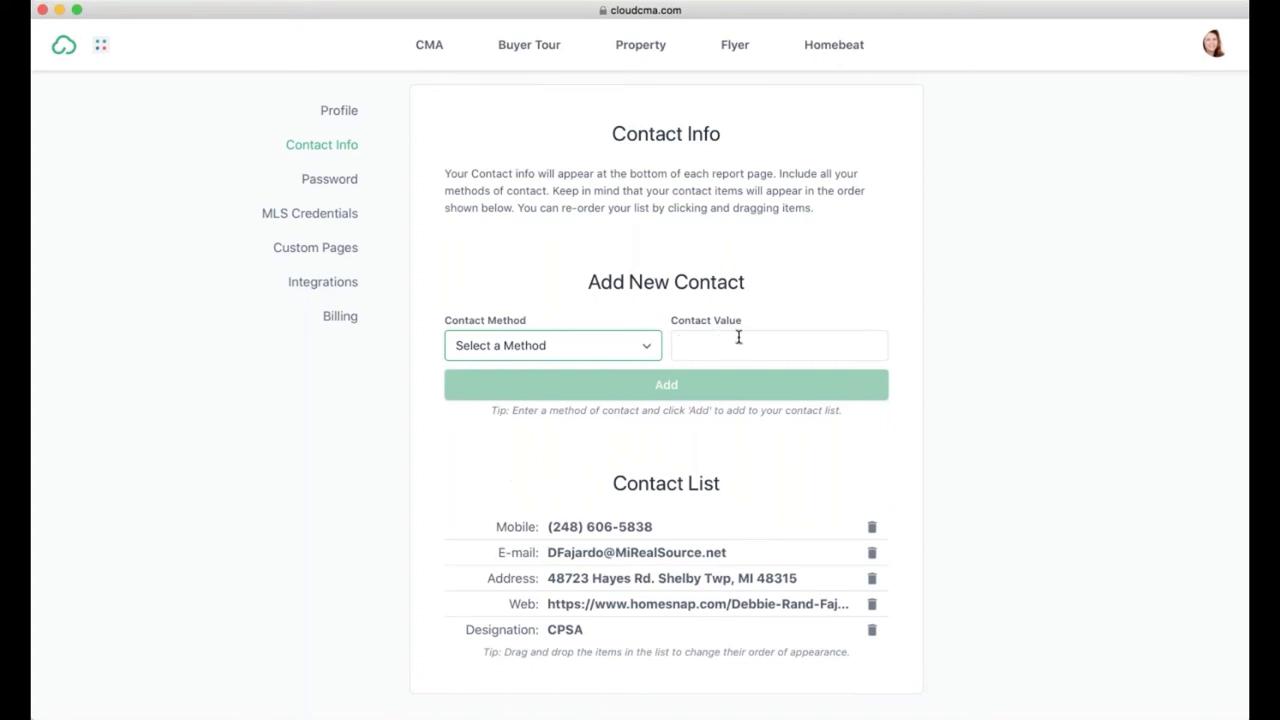
{"action": "scroll", "coordinate": [518, 503], "scroll_direction": "down", "scroll_amount": 1}
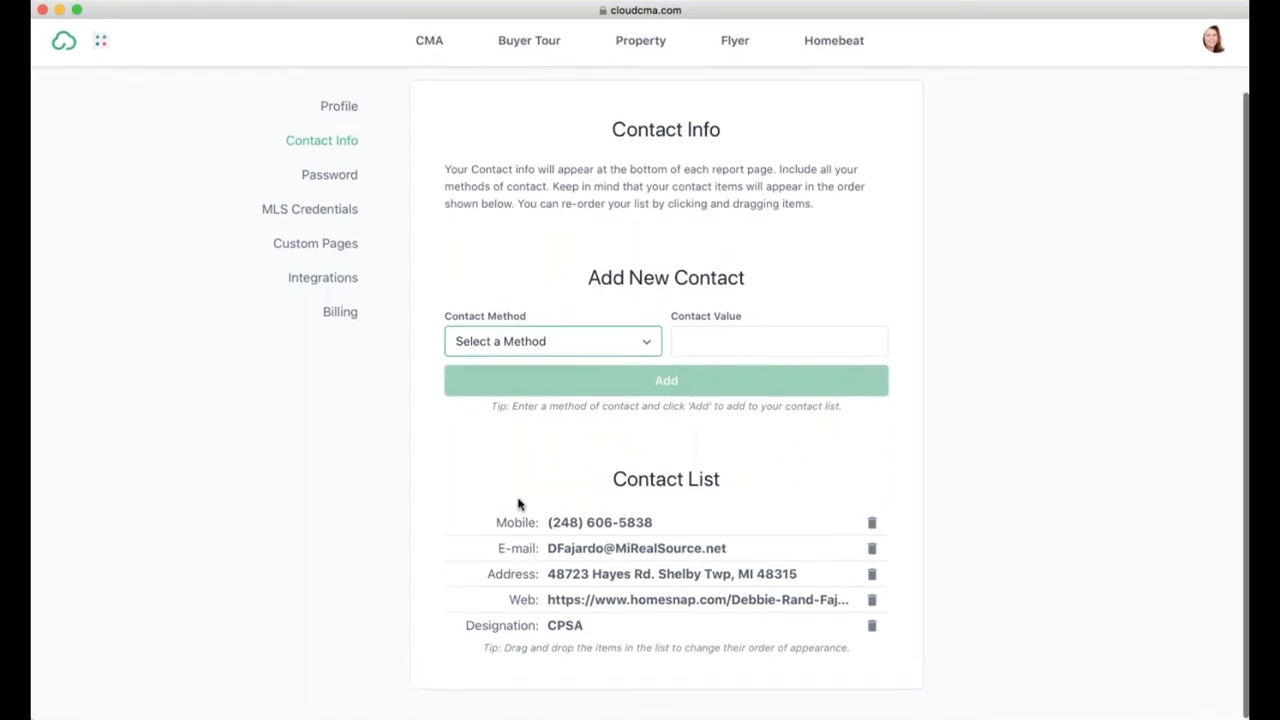
{"action": "scroll", "coordinate": [518, 503], "scroll_direction": "up", "scroll_amount": 1}
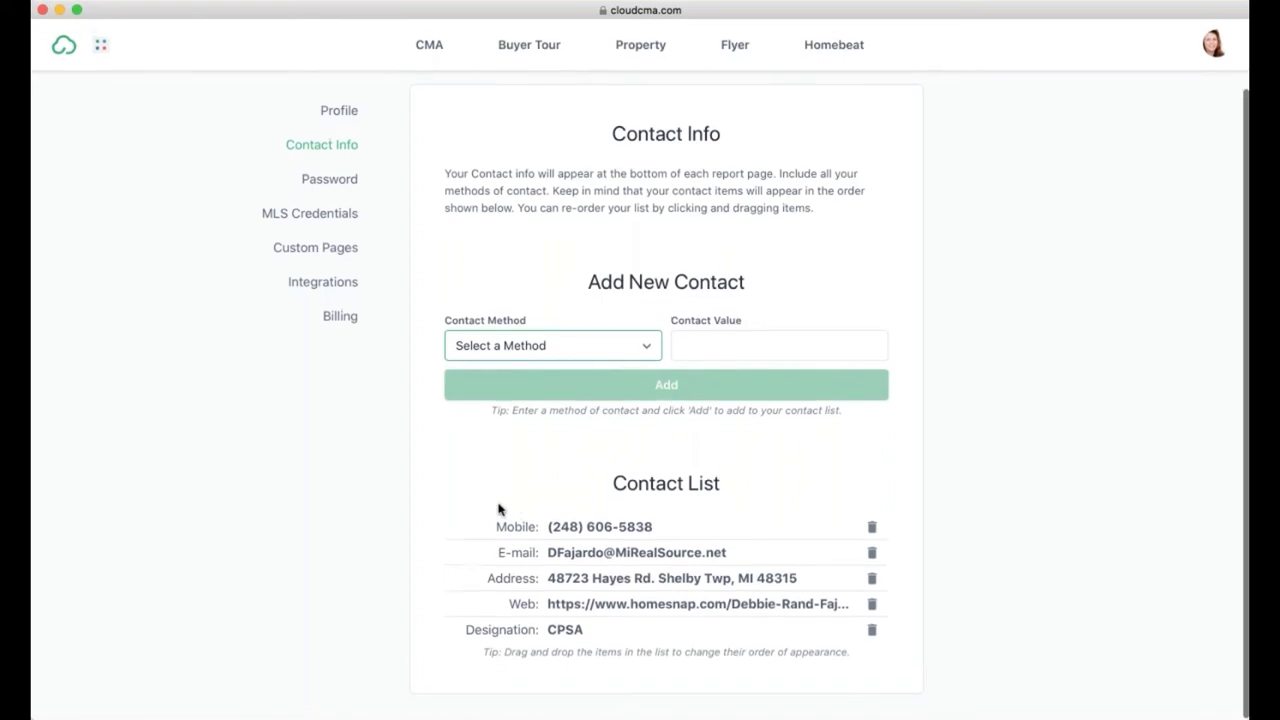
Step: Browse the Password and MLS Credentials settings, ending on Custom Pages
{"action": "left_click", "coordinate": [335, 185]}
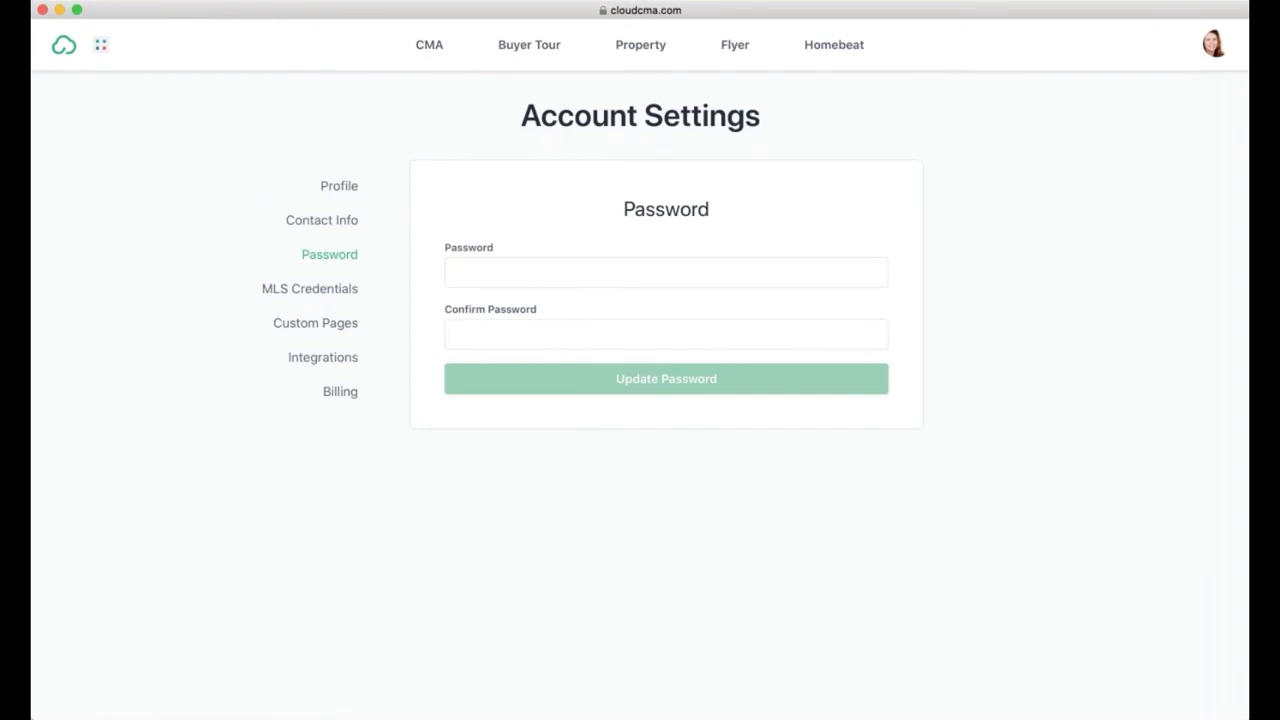
{"action": "left_click", "coordinate": [329, 292]}
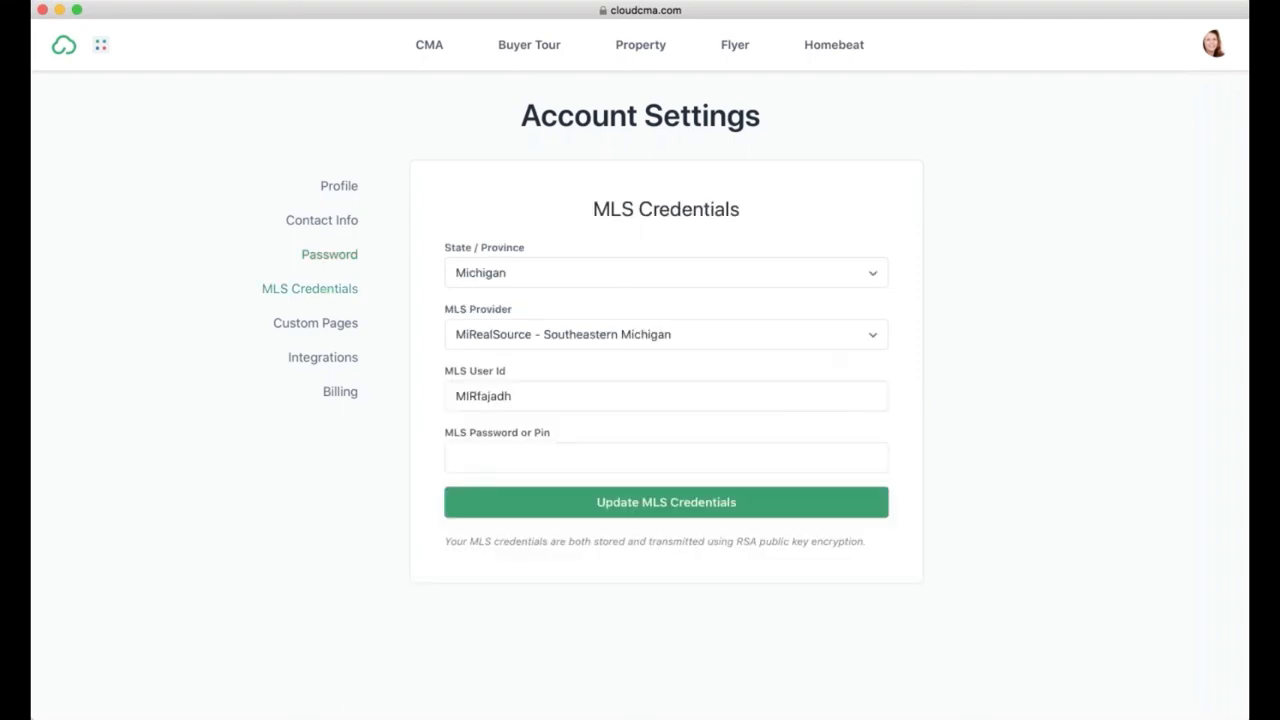
{"action": "left_click", "coordinate": [320, 326]}
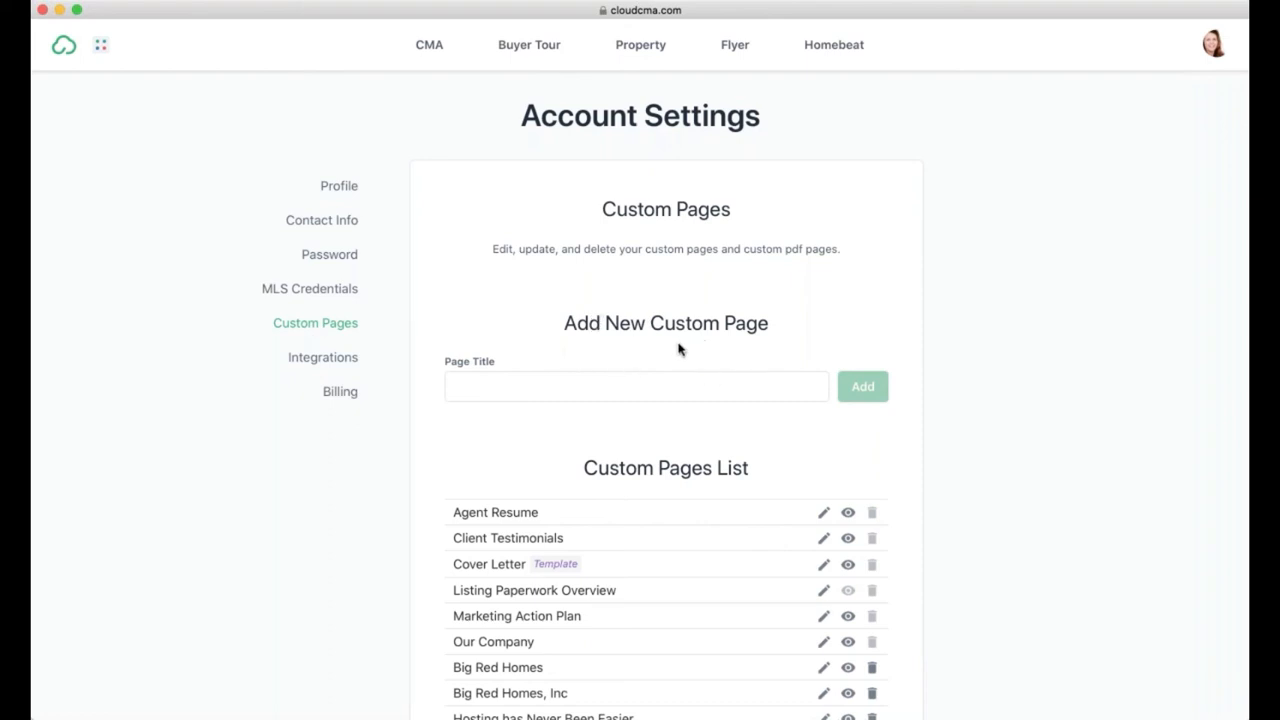
Step: Upload a second PDF into Custom PDF Pages beside the existing hosting flyer
{"action": "scroll", "coordinate": [983, 377], "scroll_direction": "down", "scroll_amount": 3}
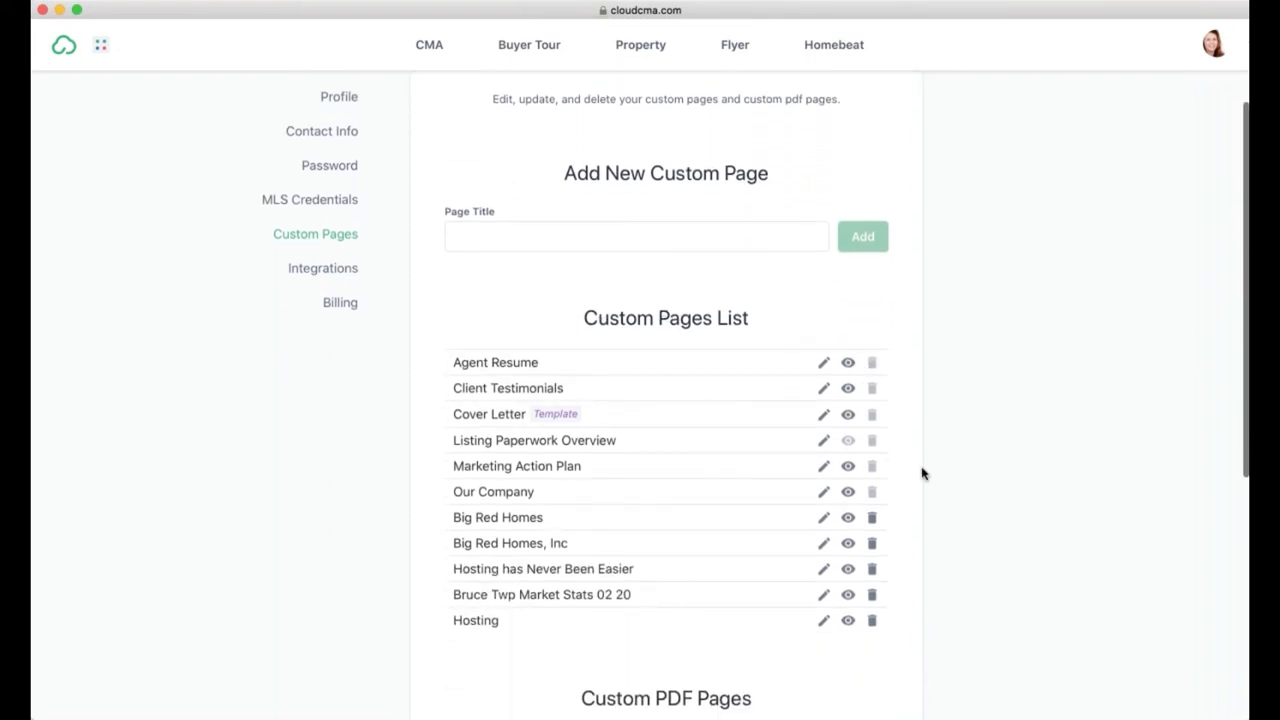
{"action": "scroll", "coordinate": [922, 473], "scroll_direction": "down", "scroll_amount": 1}
{"action": "scroll", "coordinate": [922, 473], "scroll_direction": "down", "scroll_amount": 5}
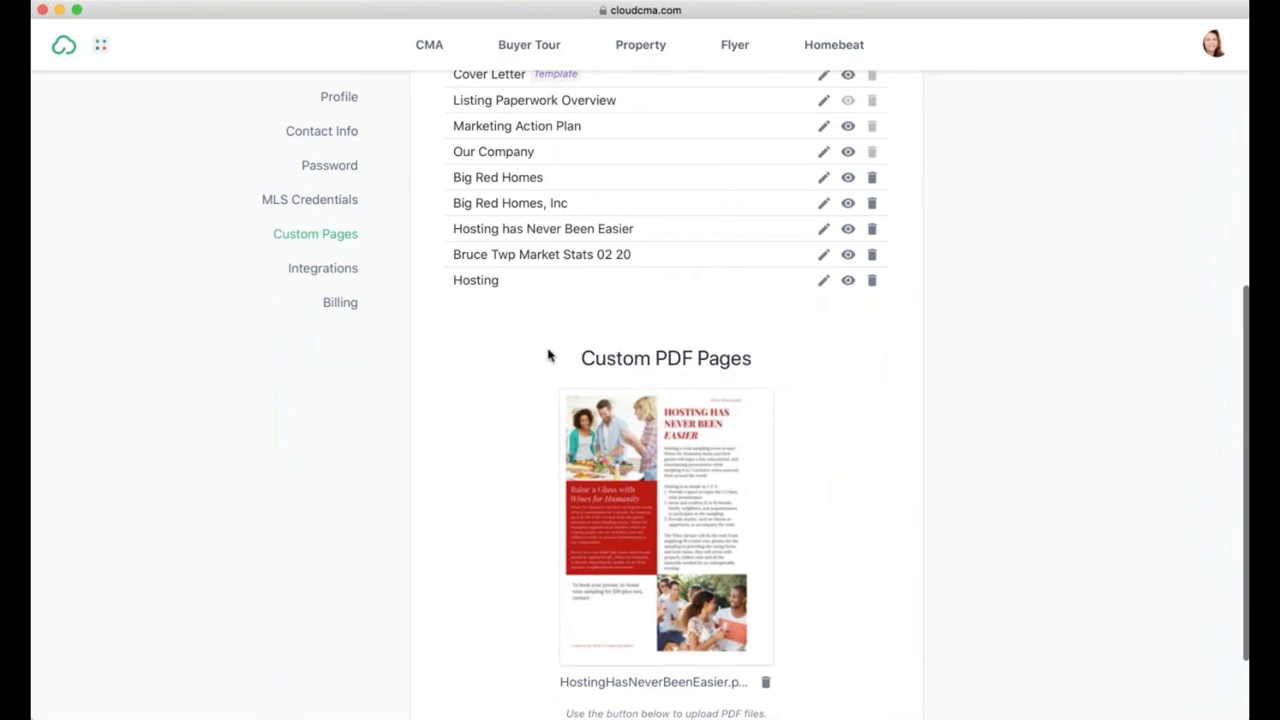
{"action": "scroll", "coordinate": [689, 486], "scroll_direction": "down", "scroll_amount": 2}
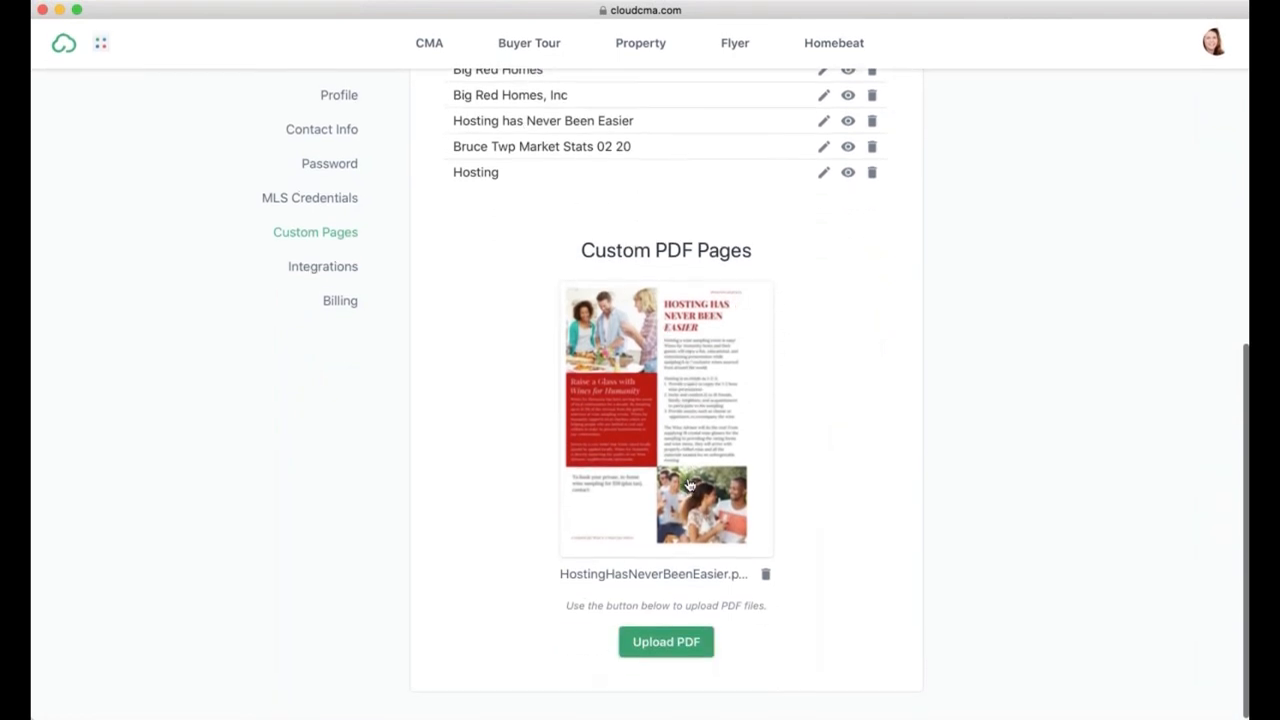
{"action": "left_click", "coordinate": [660, 644]}
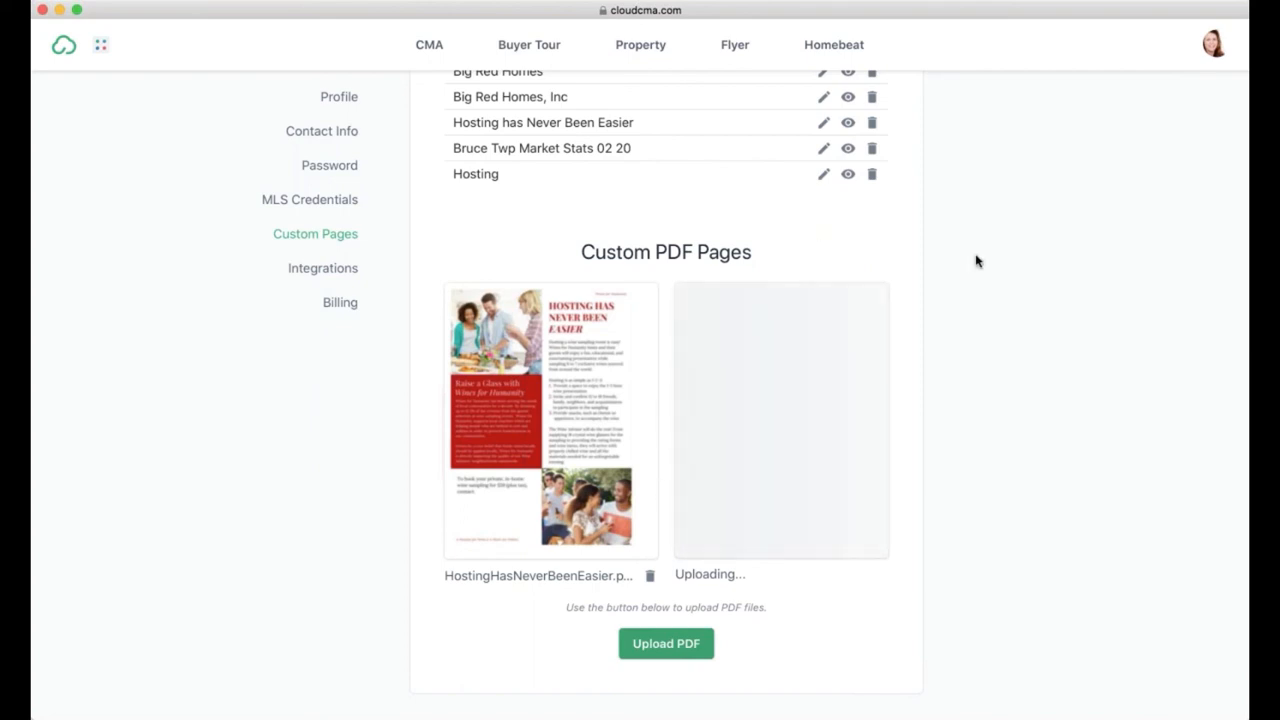
{"action": "scroll", "coordinate": [977, 261], "scroll_direction": "up", "scroll_amount": 5}
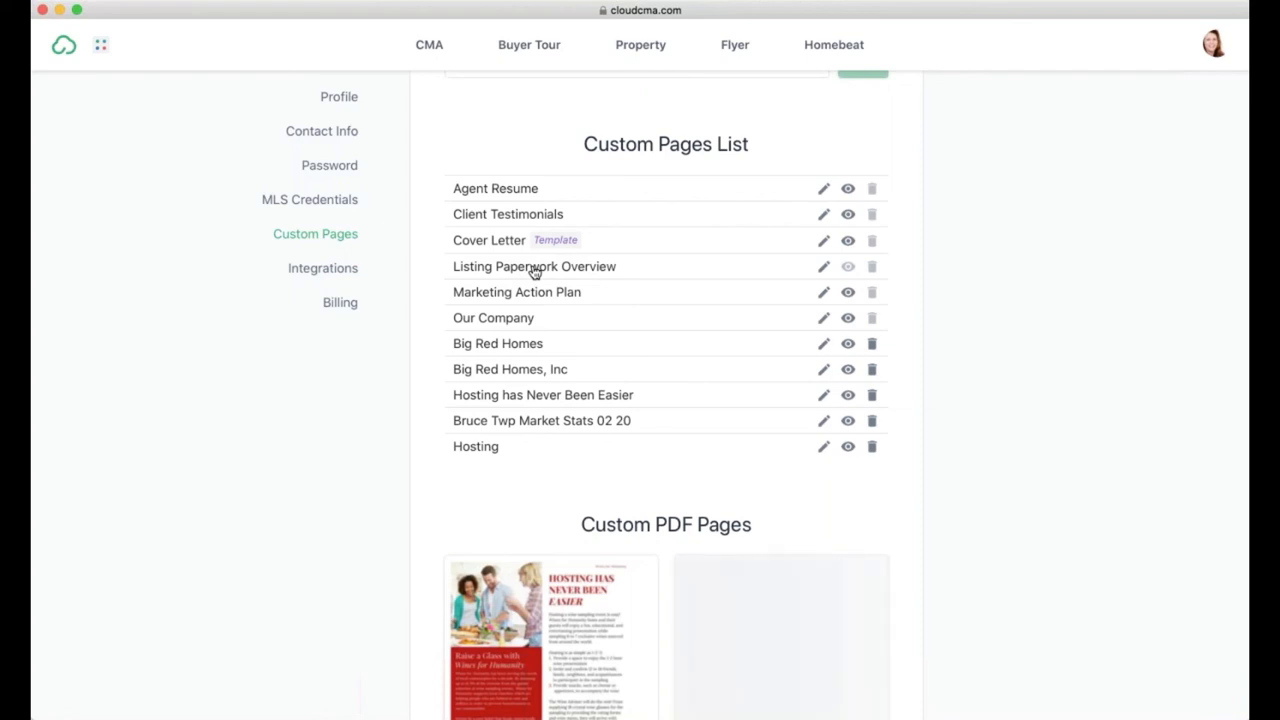
{"action": "left_click", "coordinate": [823, 269]}
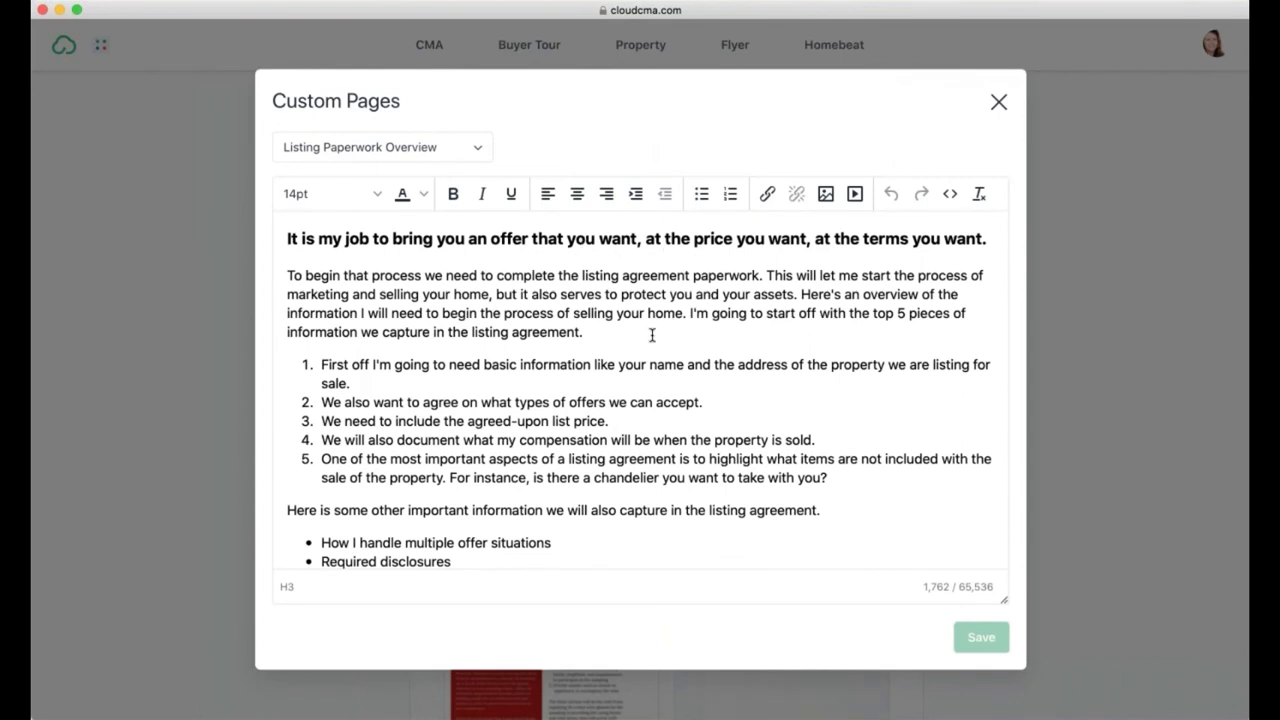
{"action": "scroll", "coordinate": [652, 337], "scroll_direction": "down", "scroll_amount": 2}
{"action": "scroll", "coordinate": [652, 337], "scroll_direction": "down", "scroll_amount": 4}
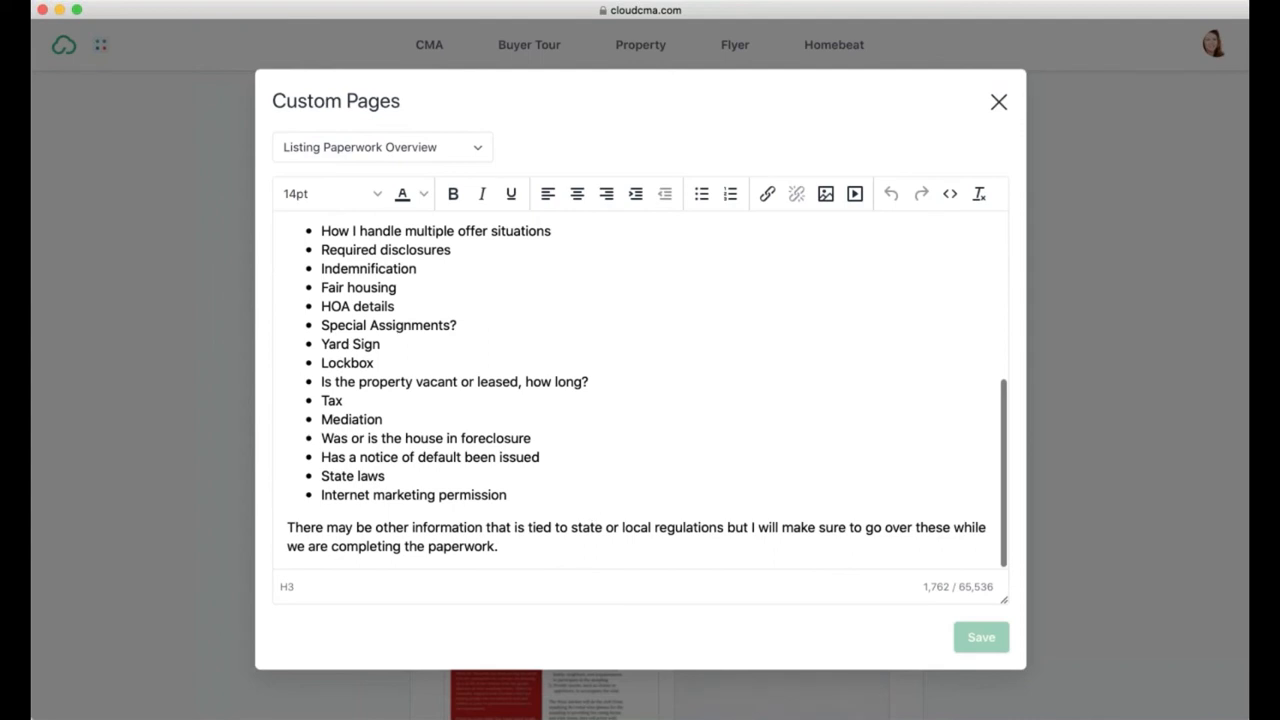
{"action": "left_click_drag", "start_coordinate": [508, 546], "coordinate": [260, 82]}
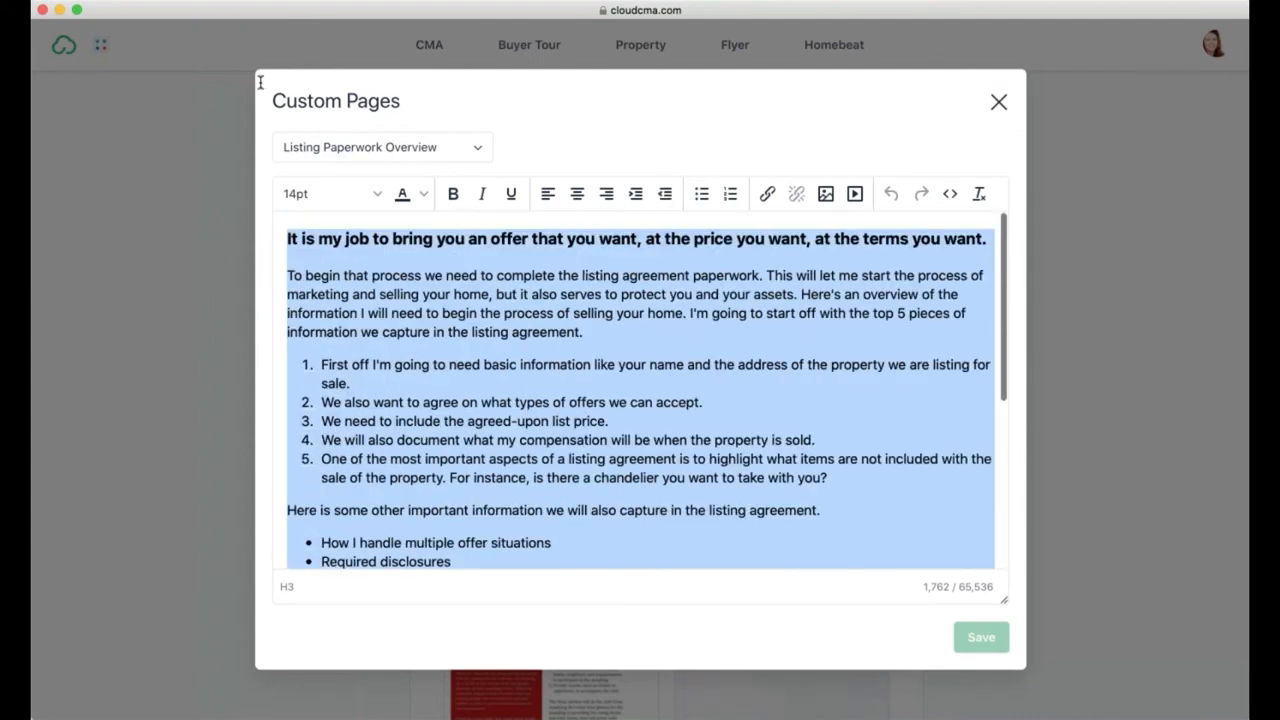
{"action": "left_click", "coordinate": [998, 102]}
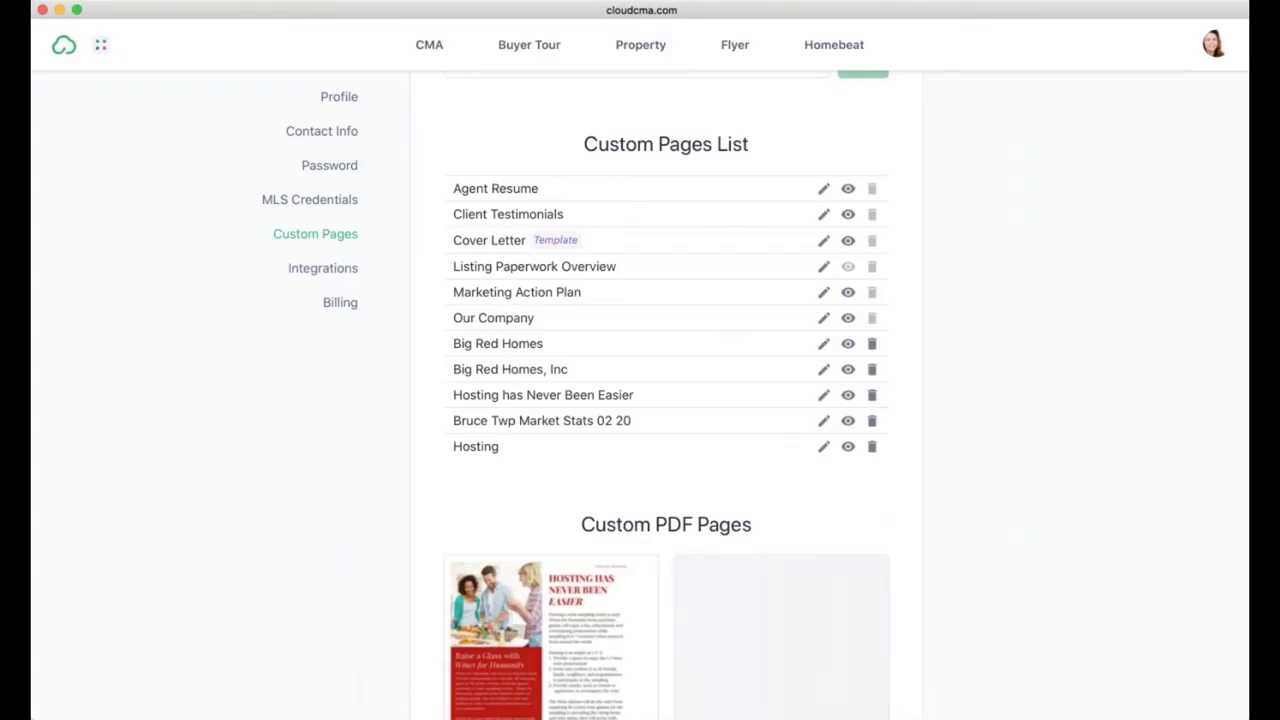
{"action": "left_click", "coordinate": [823, 348]}
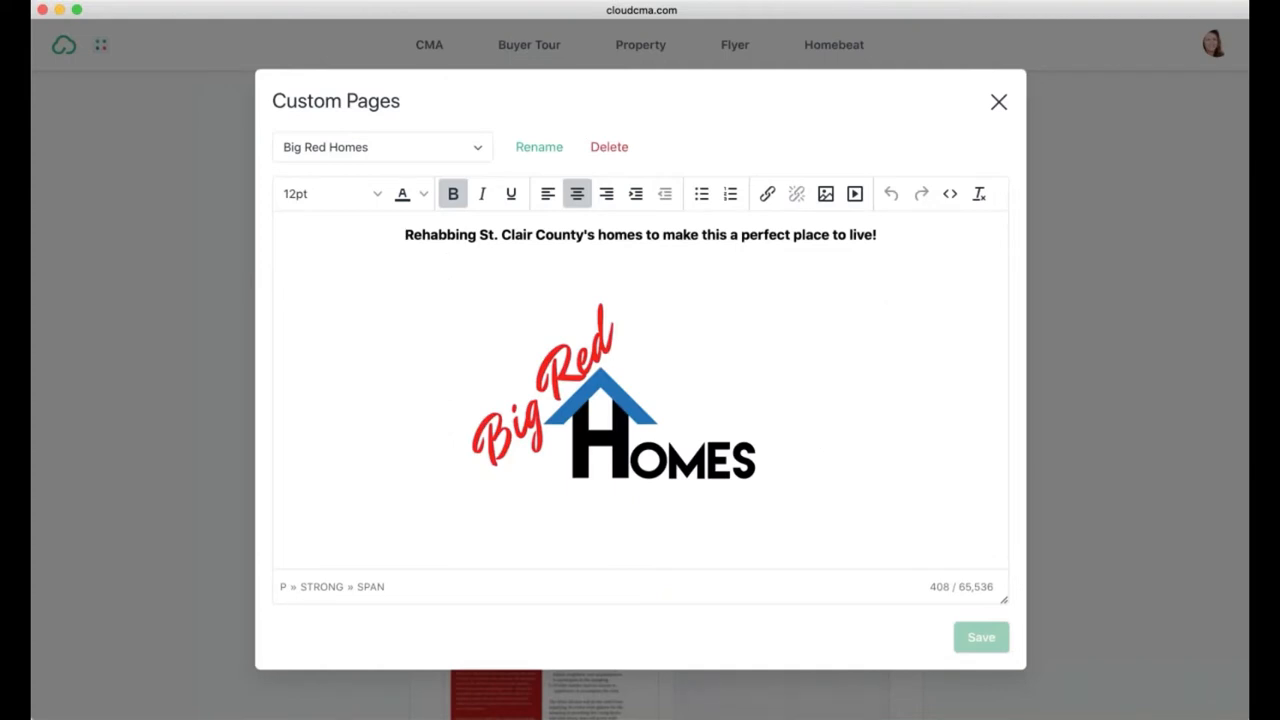
{"action": "left_click", "coordinate": [1001, 100]}
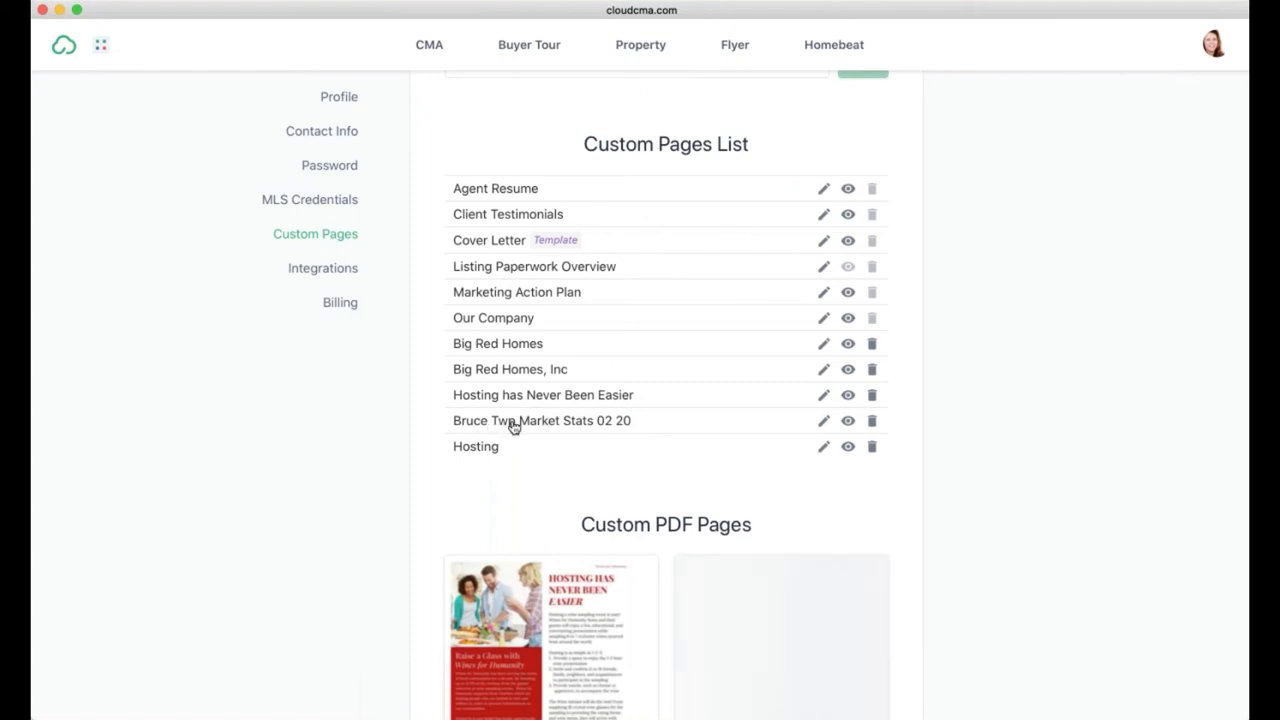
{"action": "scroll", "coordinate": [589, 426], "scroll_direction": "down", "scroll_amount": 2}
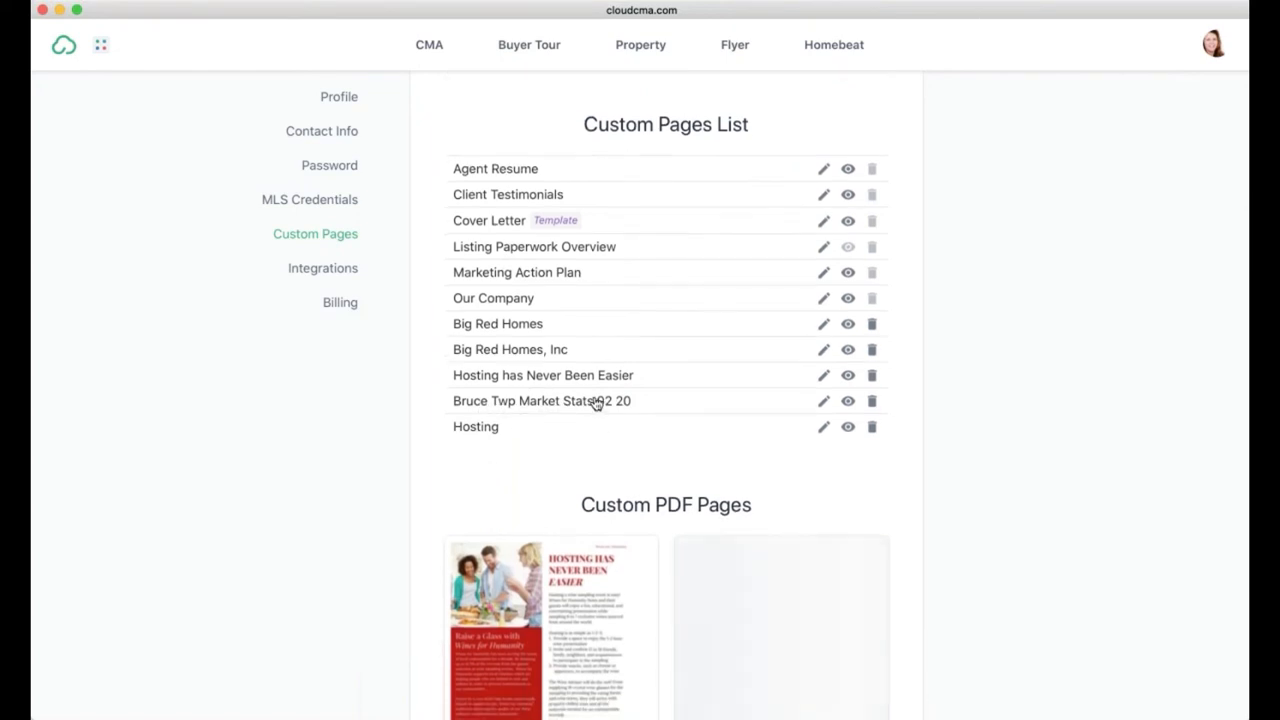
{"action": "scroll", "coordinate": [628, 405], "scroll_direction": "down", "scroll_amount": 5}
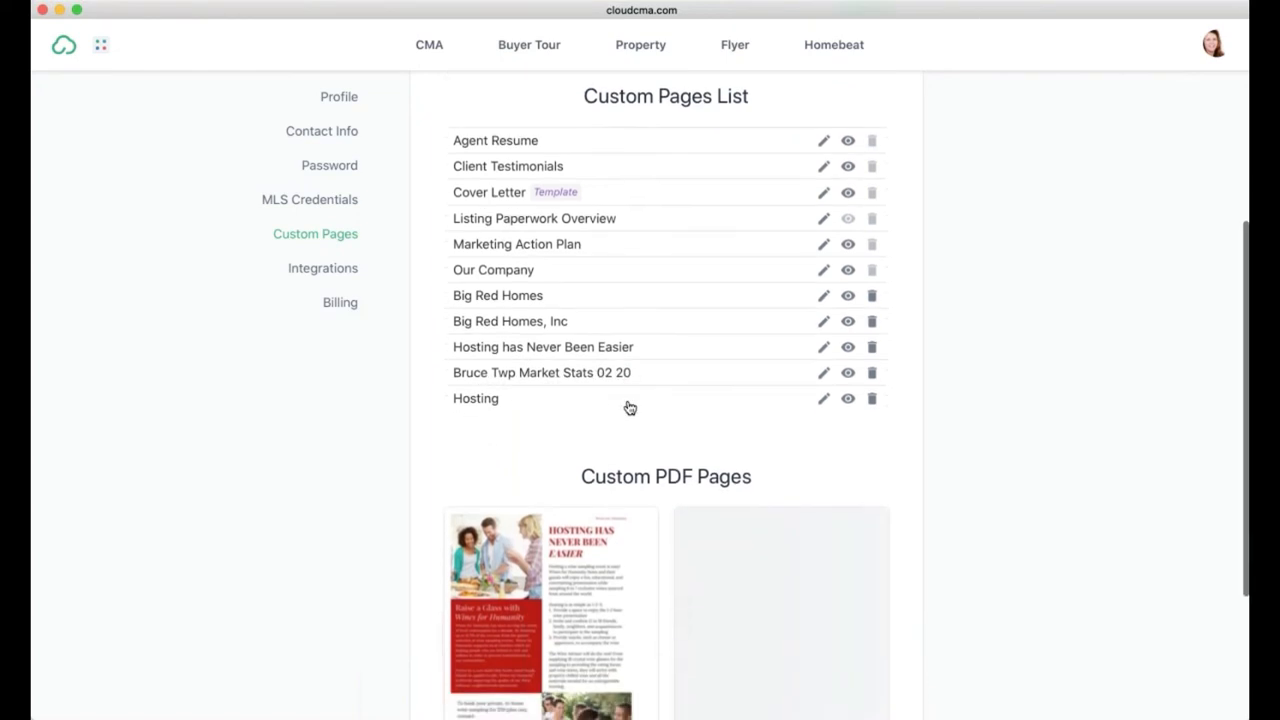
{"action": "scroll", "coordinate": [630, 408], "scroll_direction": "down", "scroll_amount": 2}
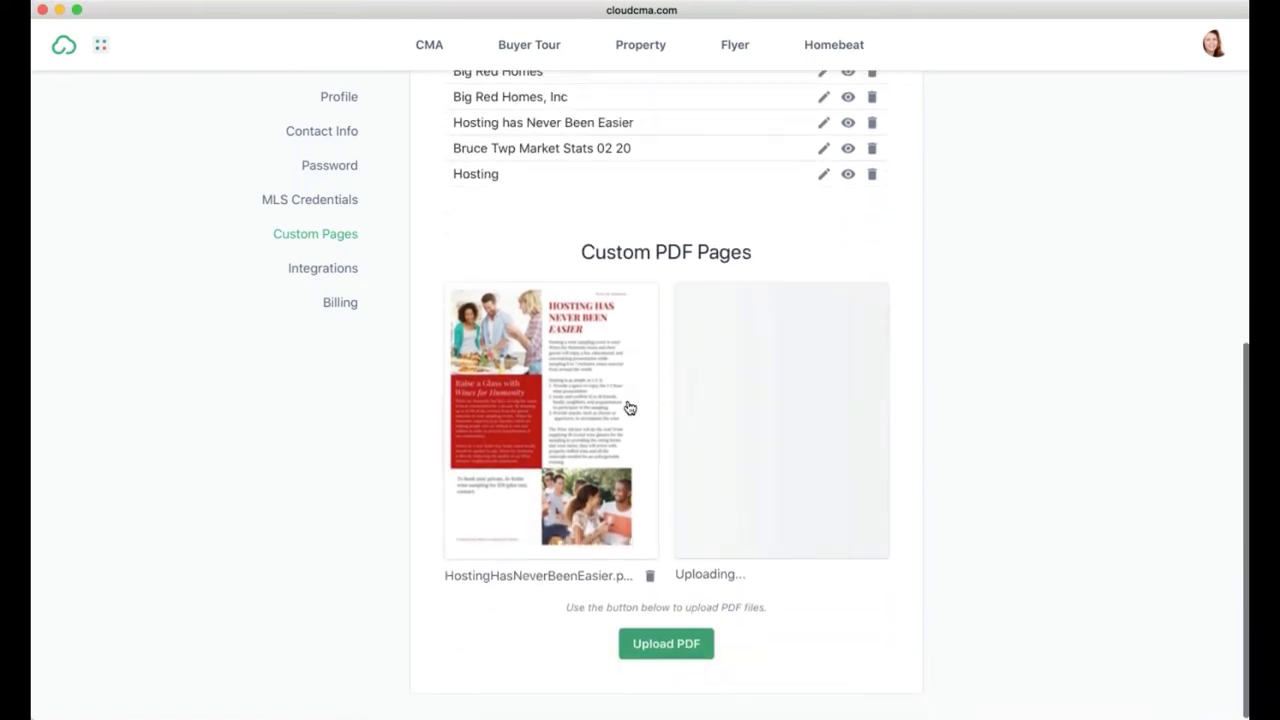
{"action": "scroll", "coordinate": [849, 372], "scroll_direction": "up", "scroll_amount": 15}
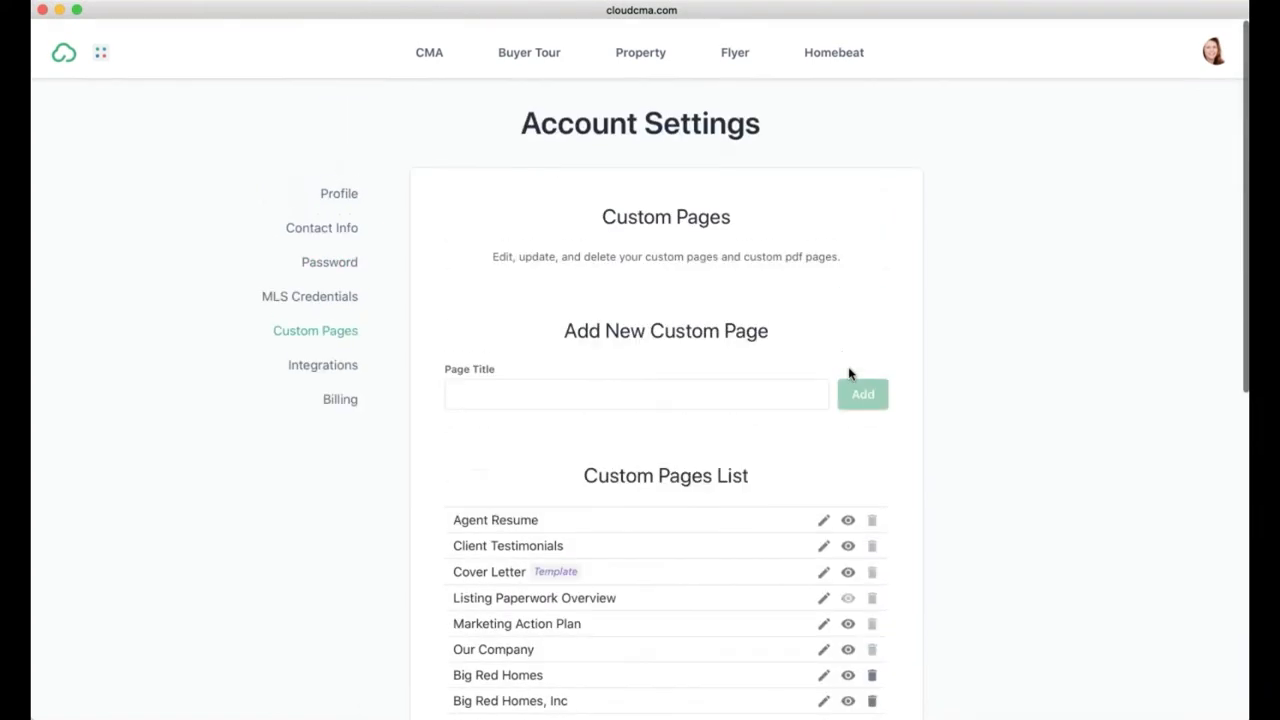
Step: Reopen the CLASS - TEST report at its customize step and expand Custom Pages
{"action": "left_click", "coordinate": [427, 50]}
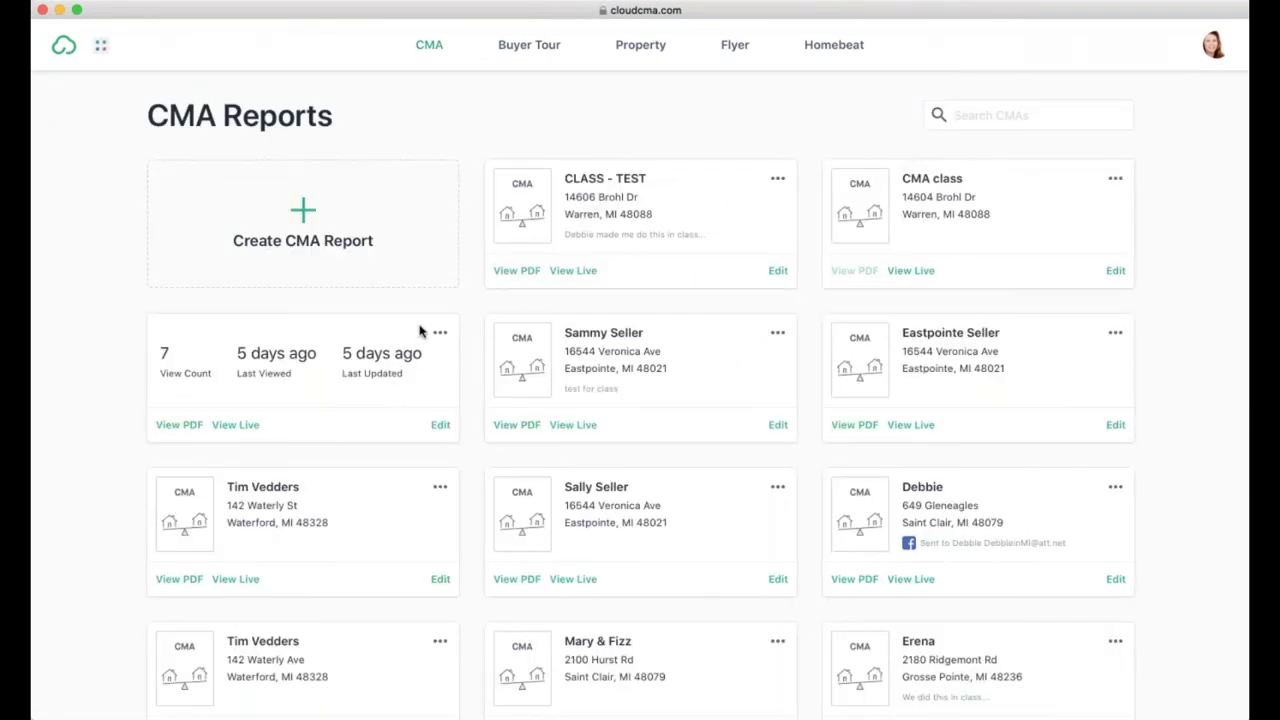
{"action": "left_click", "coordinate": [779, 272]}
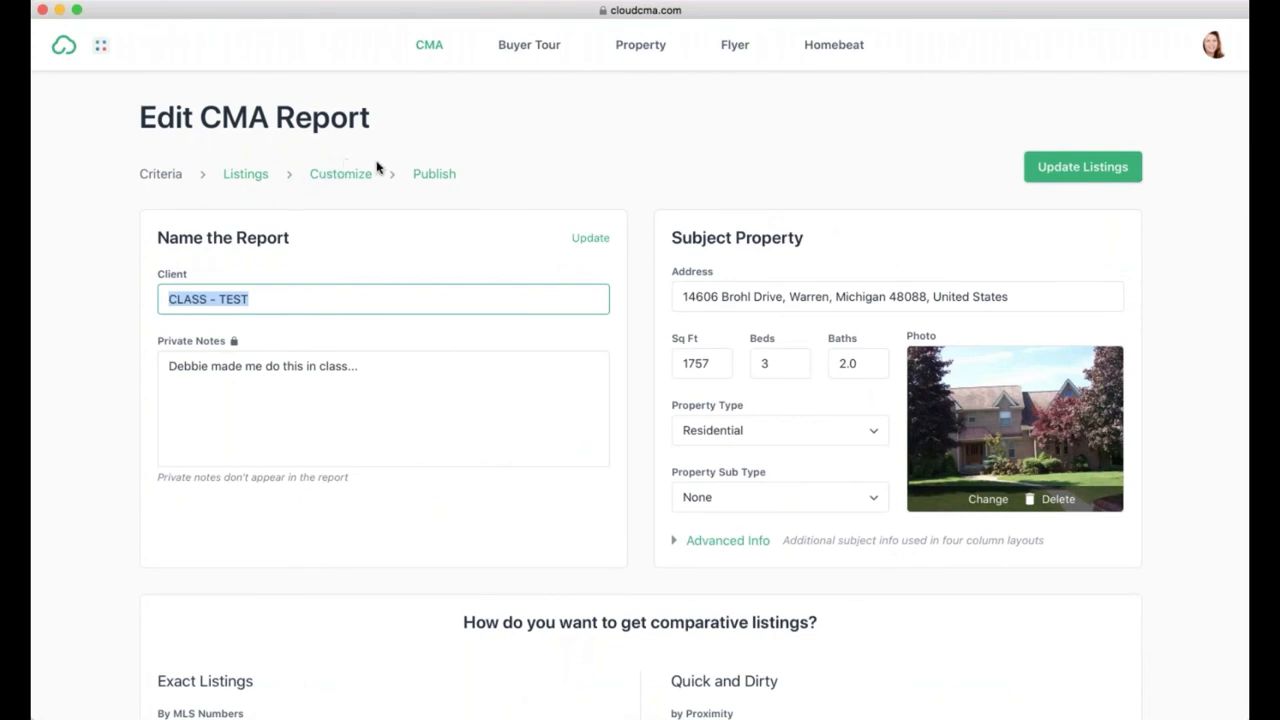
{"action": "left_click", "coordinate": [348, 176]}
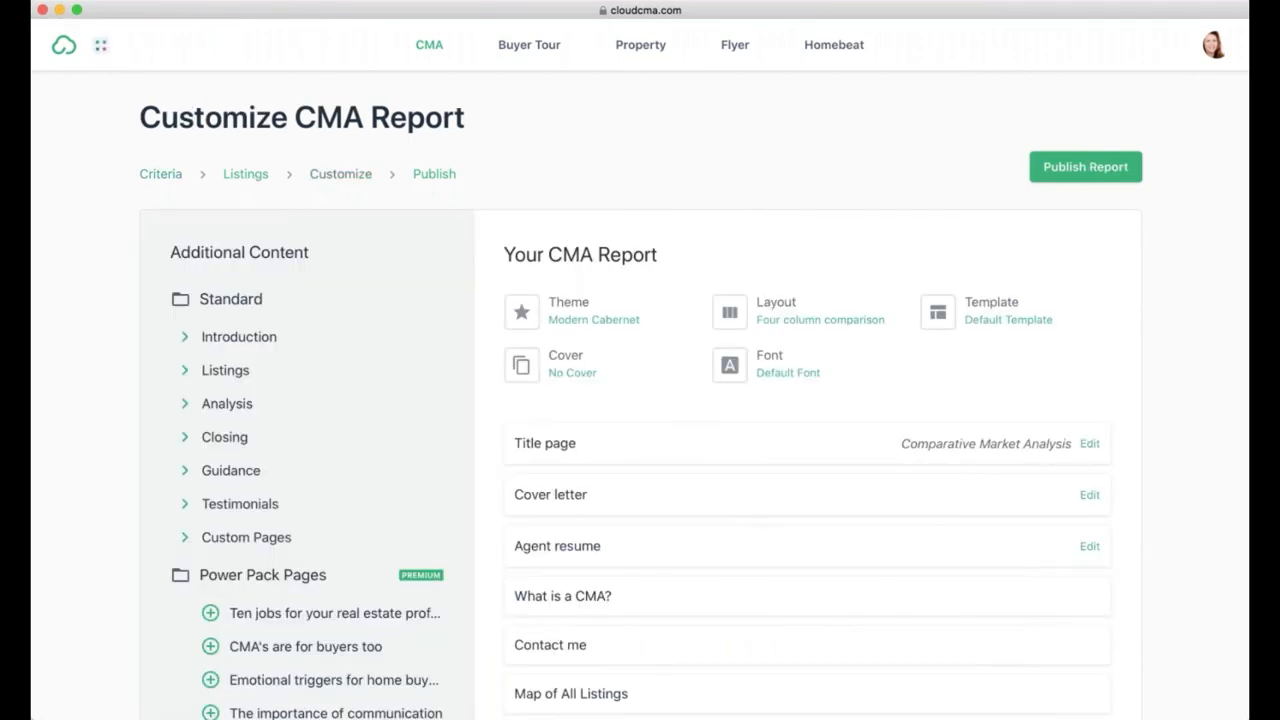
{"action": "scroll", "coordinate": [230, 390], "scroll_direction": "down", "scroll_amount": 3}
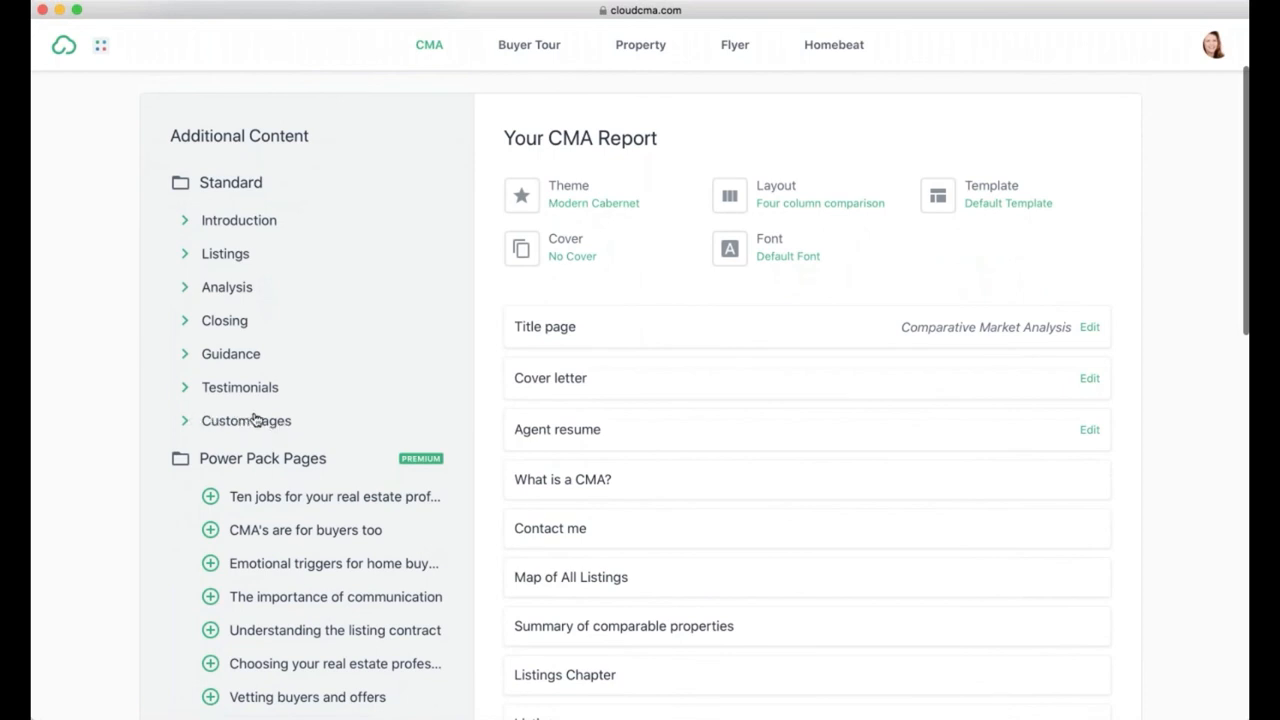
Step: Preview the Homesnap_Search_by_School_Attendance_Zone_09_18.pdf from the custom pages list
{"action": "left_click", "coordinate": [185, 422]}
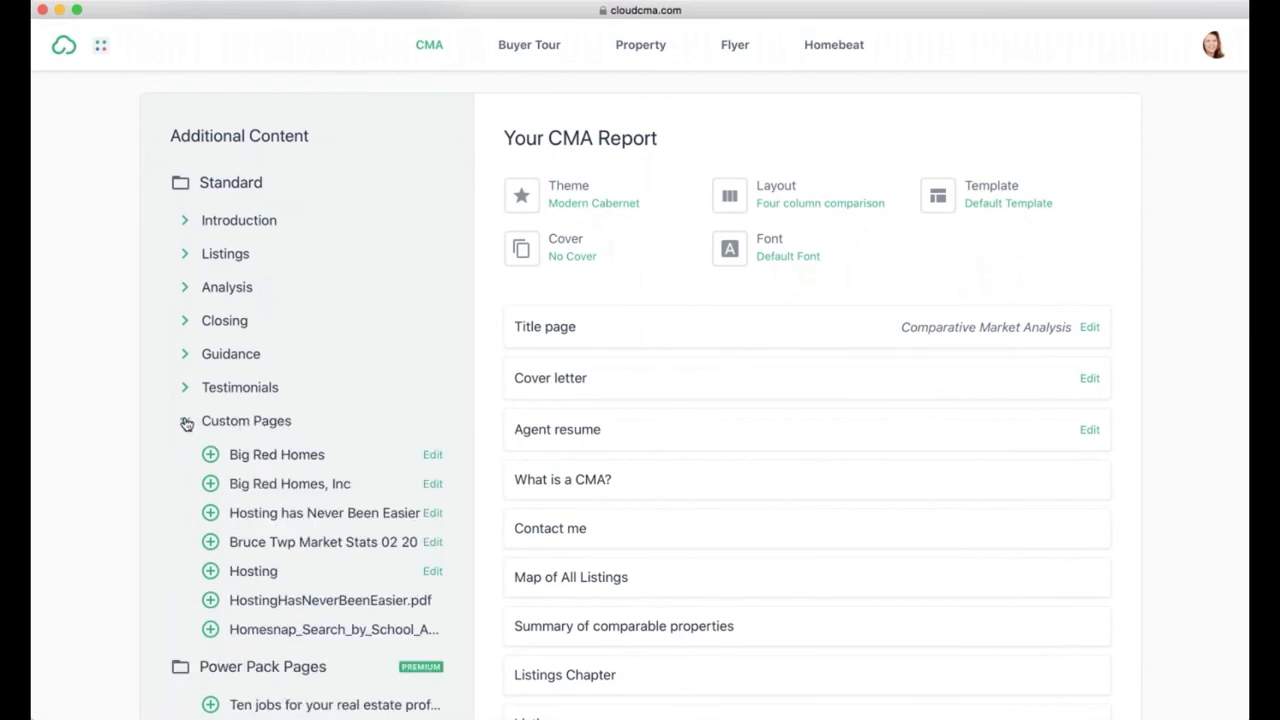
{"action": "scroll", "coordinate": [280, 437], "scroll_direction": "down", "scroll_amount": 3}
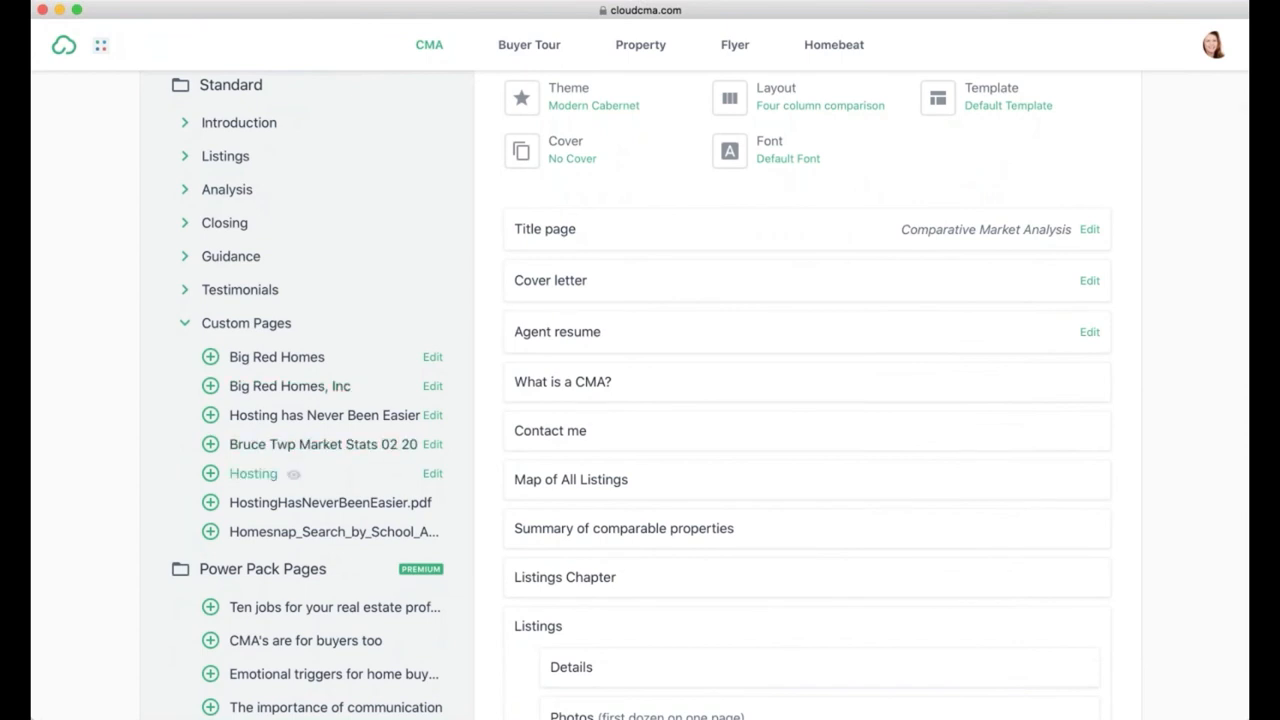
{"action": "left_click", "coordinate": [317, 537]}
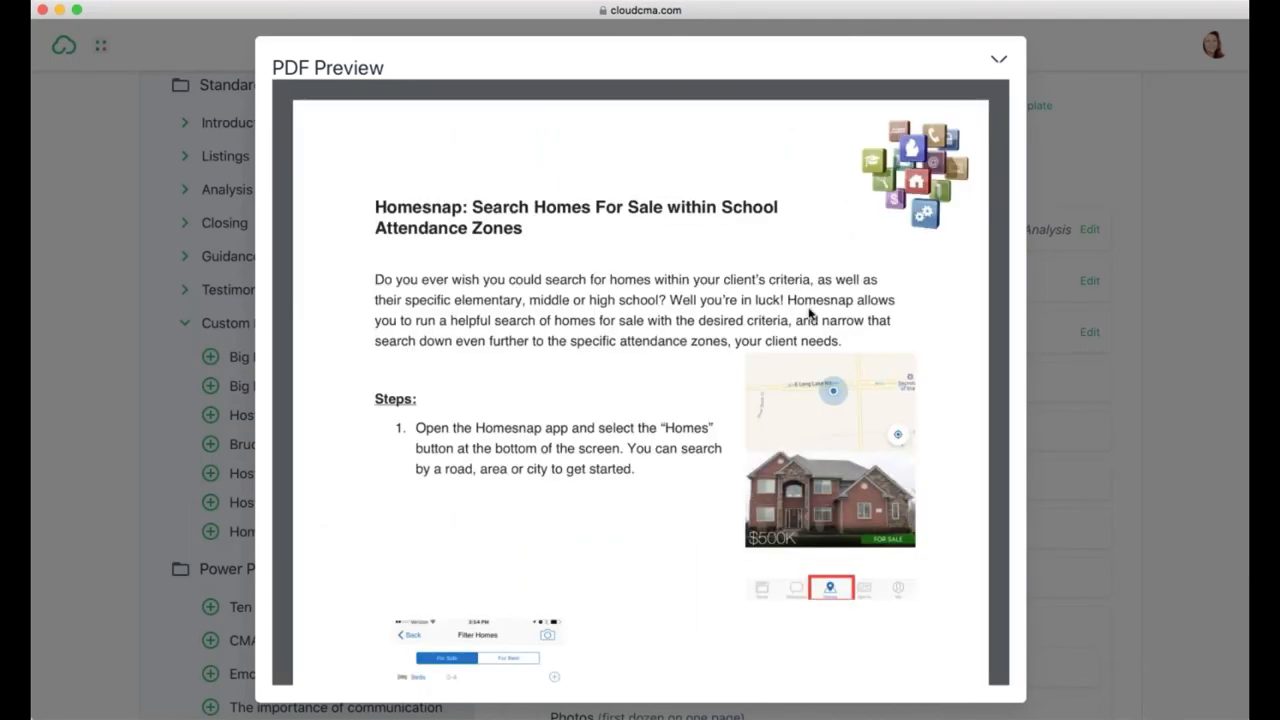
{"action": "scroll", "coordinate": [808, 314], "scroll_direction": "down", "scroll_amount": 4}
{"action": "scroll", "coordinate": [808, 312], "scroll_direction": "down", "scroll_amount": 4}
{"action": "scroll", "coordinate": [808, 308], "scroll_direction": "up", "scroll_amount": 8}
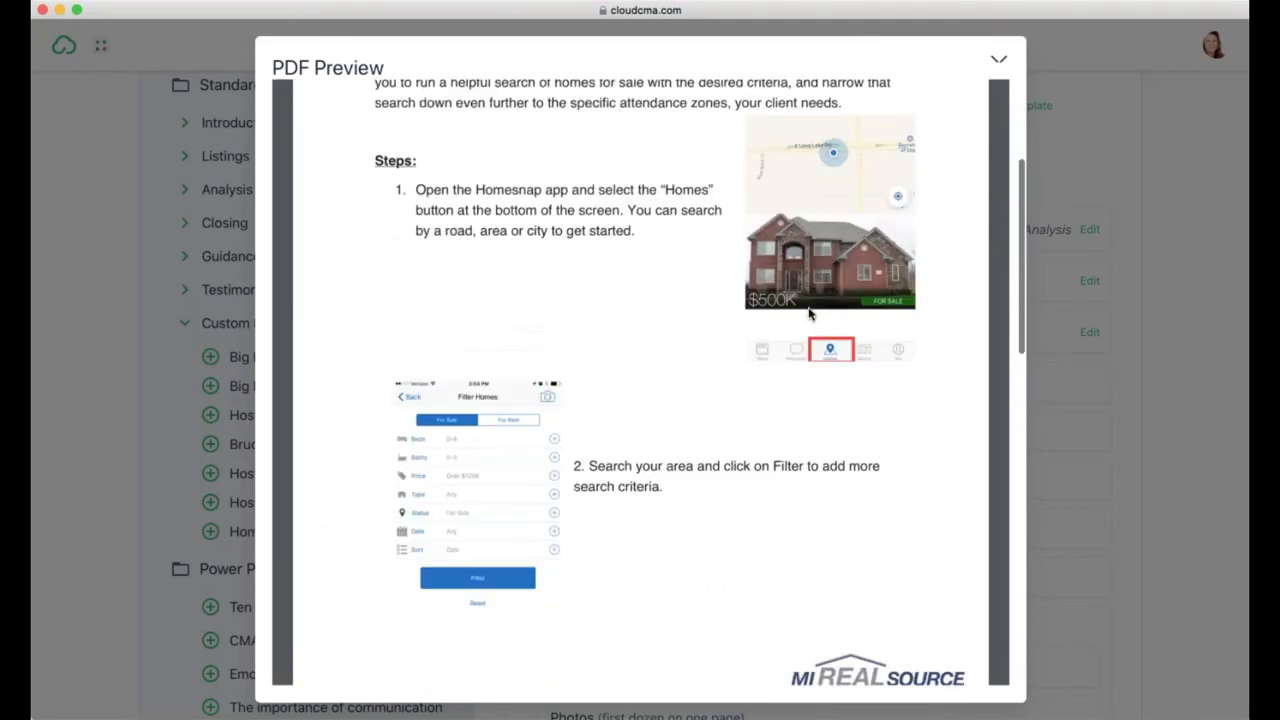
{"action": "left_click", "coordinate": [998, 62]}
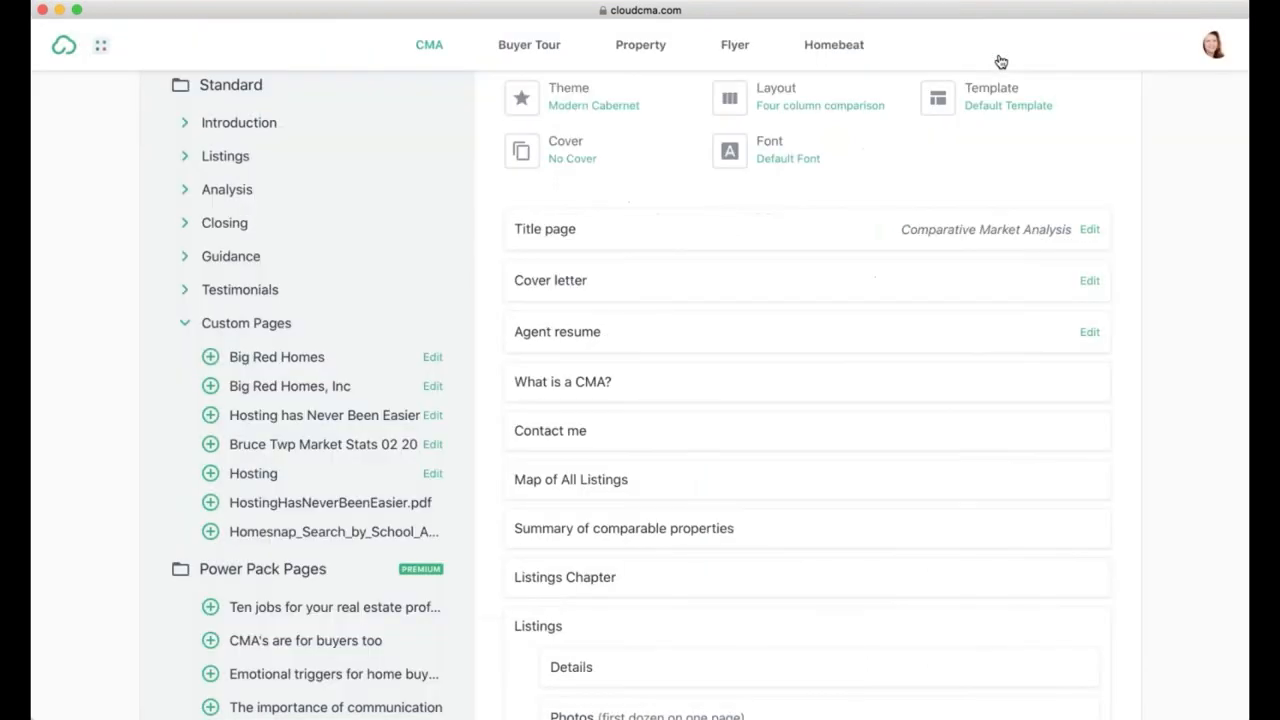
Step: Add the Homesnap PDF after The Value of Your Home and check its preview
{"action": "left_click", "coordinate": [211, 535]}
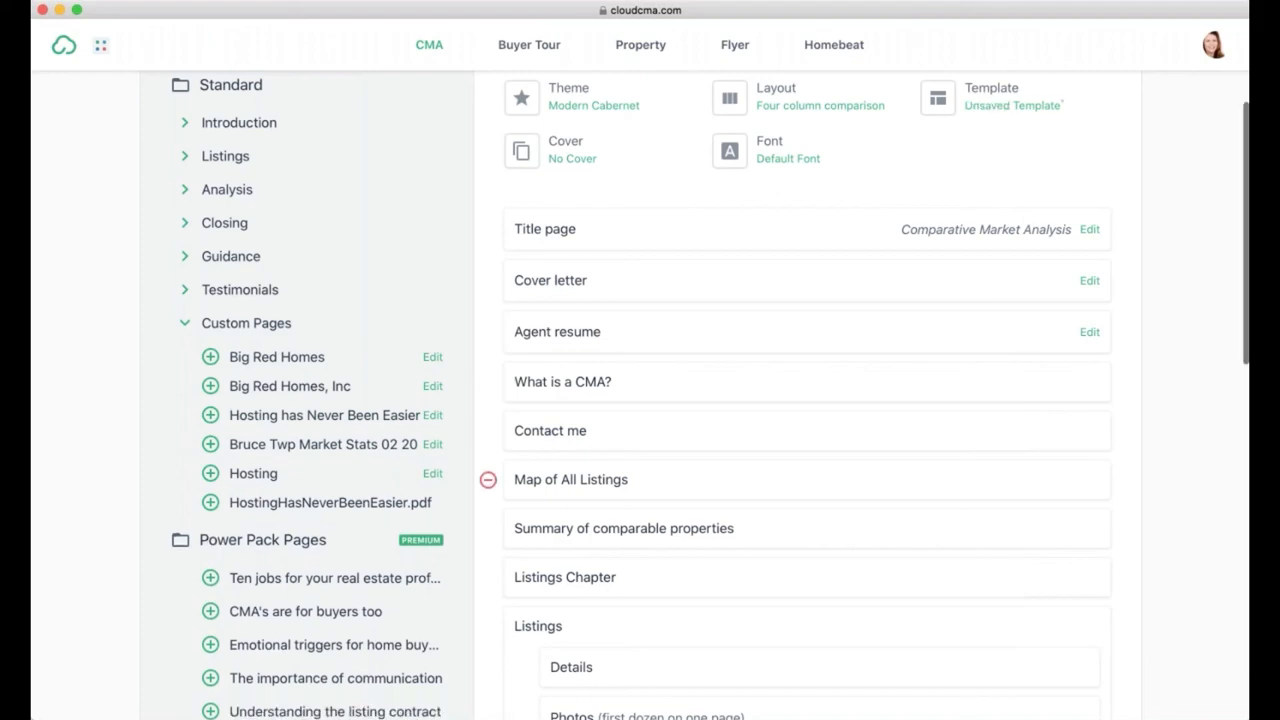
{"action": "scroll", "coordinate": [488, 477], "scroll_direction": "down", "scroll_amount": 2}
{"action": "scroll", "coordinate": [690, 400], "scroll_direction": "down", "scroll_amount": 10}
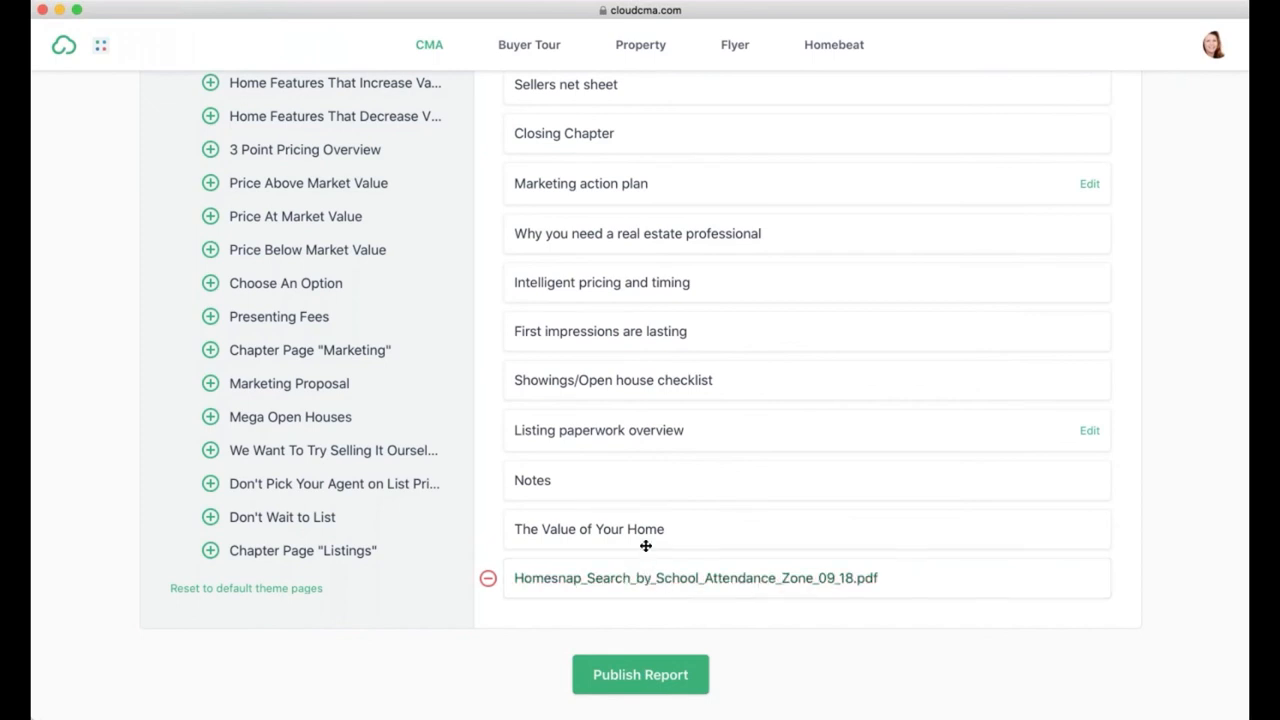
{"action": "left_click", "coordinate": [894, 578]}
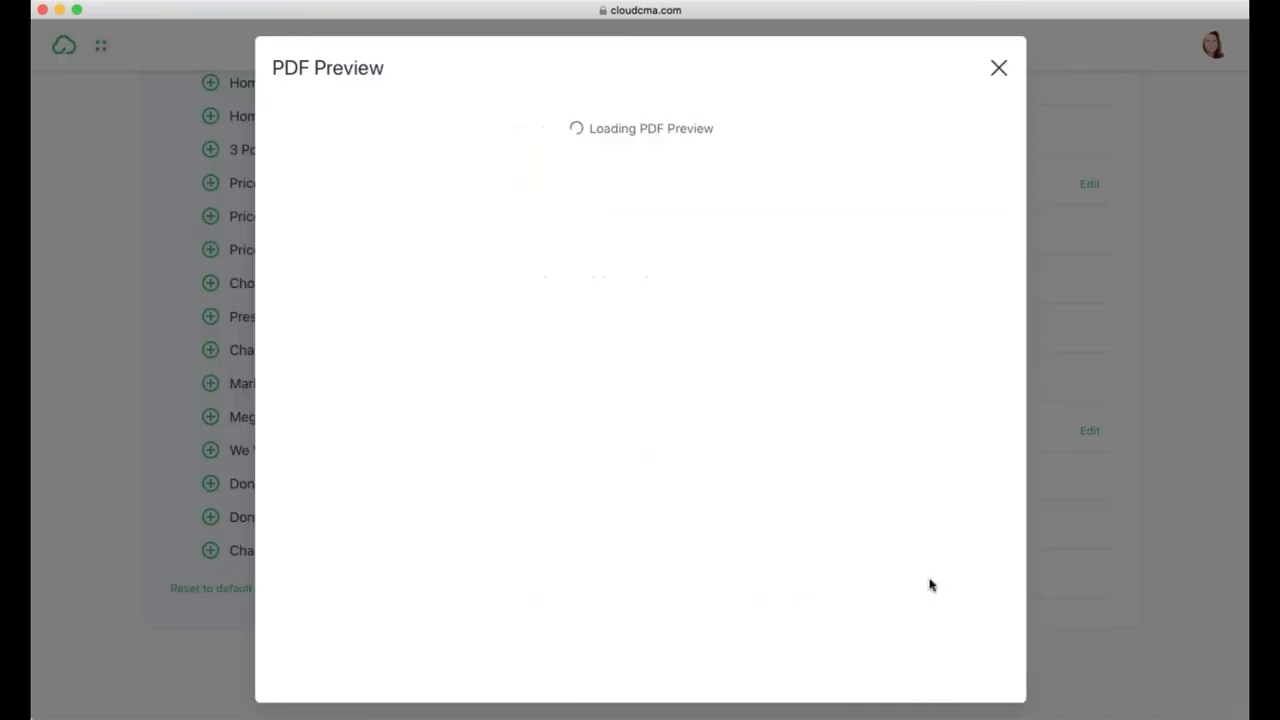
{"action": "left_click", "coordinate": [999, 64]}
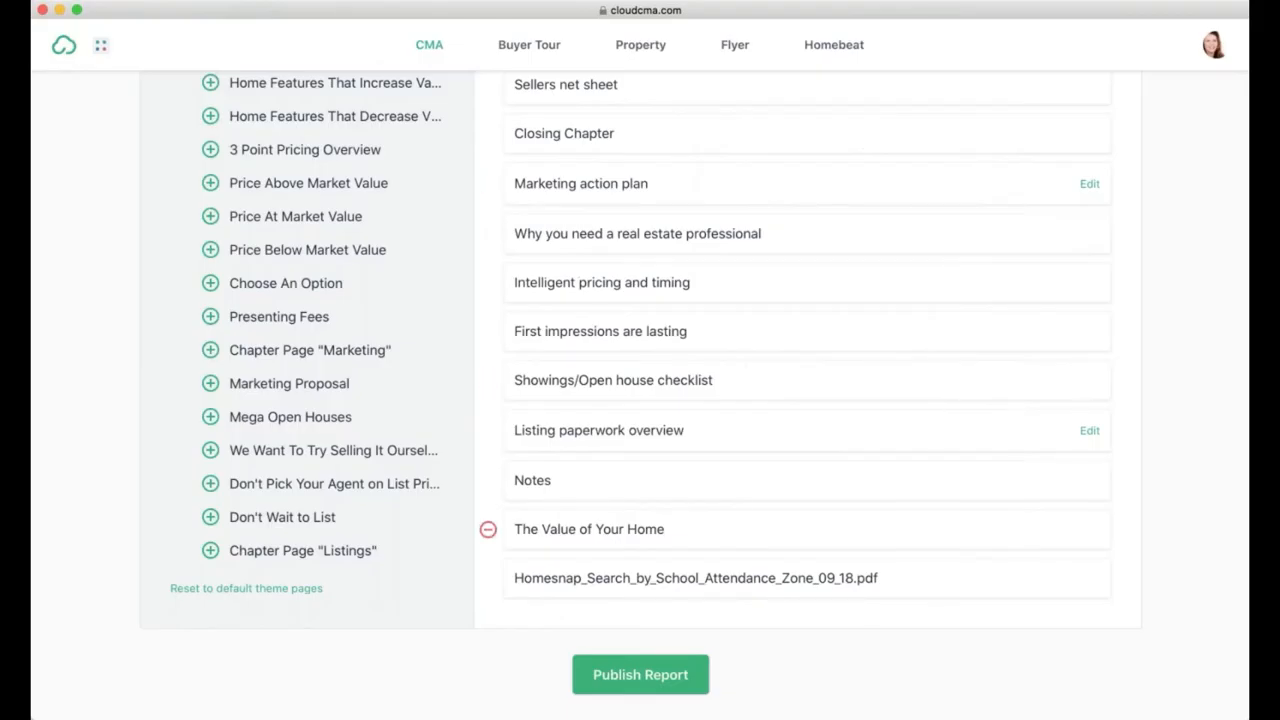
Step: Move the Homesnap page up to sit between Closing Chapter and Marketing action plan
{"action": "left_click_drag", "start_coordinate": [916, 572], "coordinate": [915, 197]}
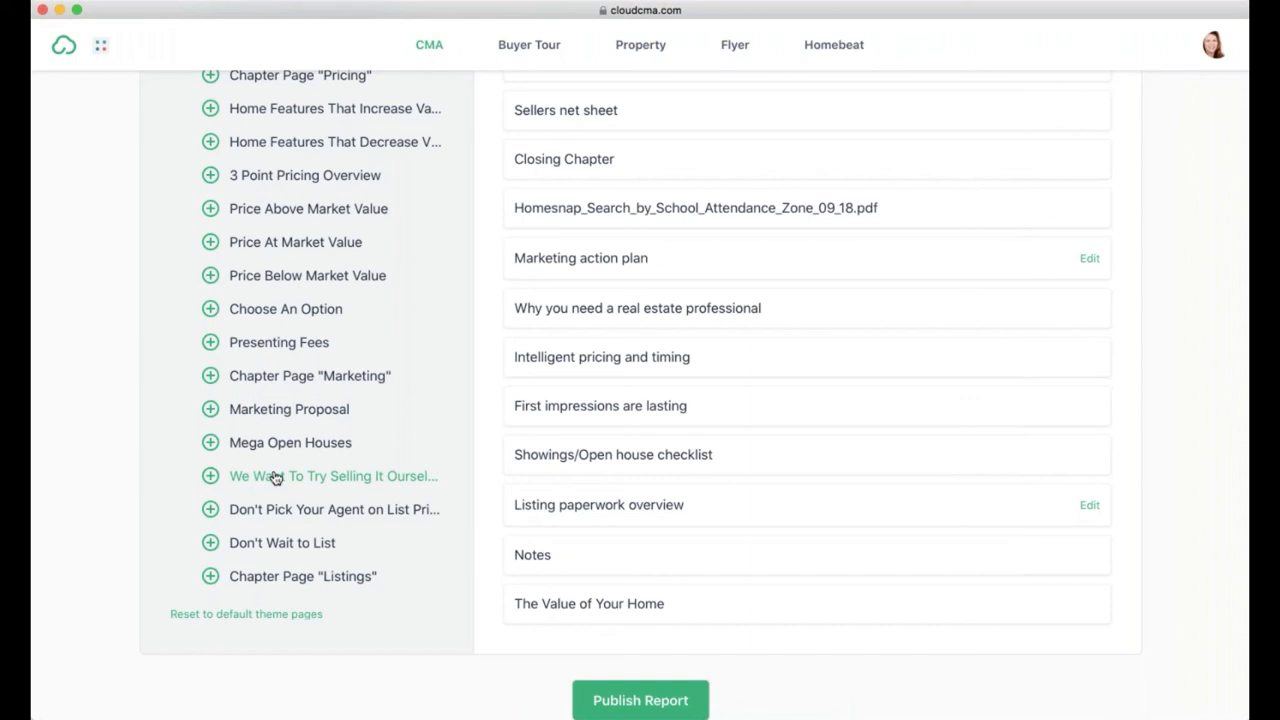
{"action": "scroll", "coordinate": [700, 455], "scroll_direction": "up", "scroll_amount": 10}
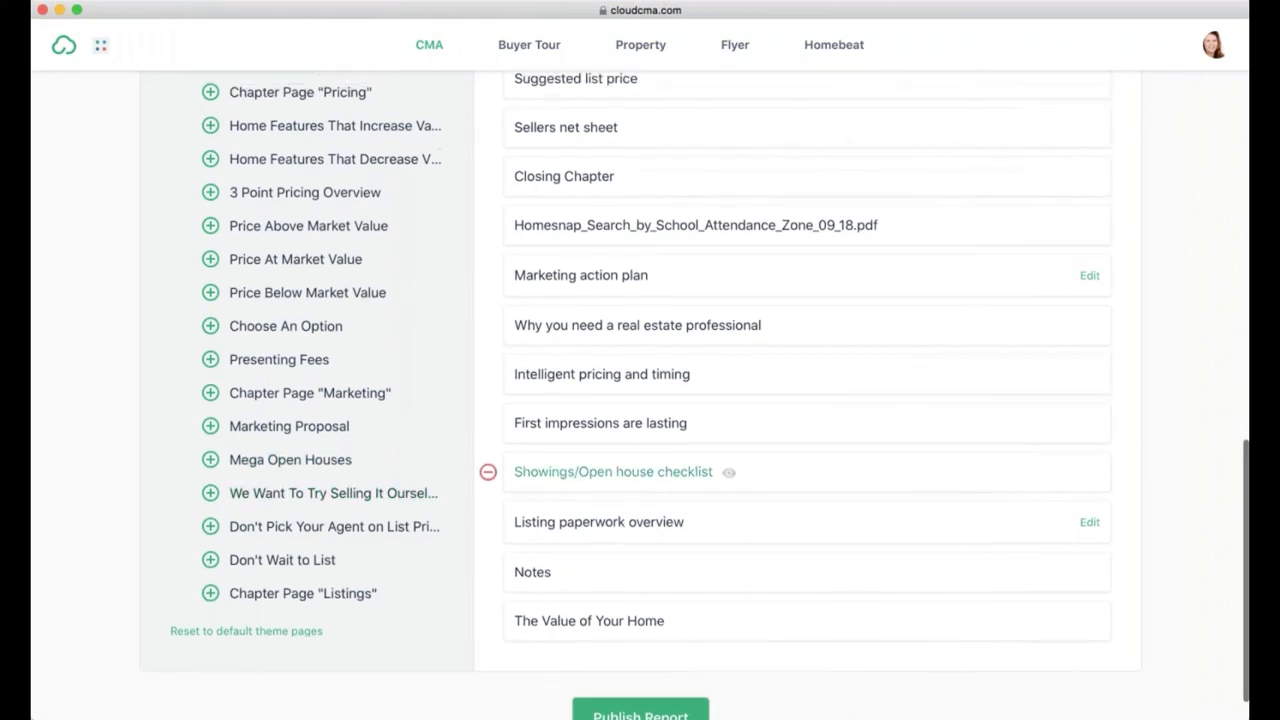
{"action": "scroll", "coordinate": [640, 400], "scroll_direction": "up", "scroll_amount": 5}
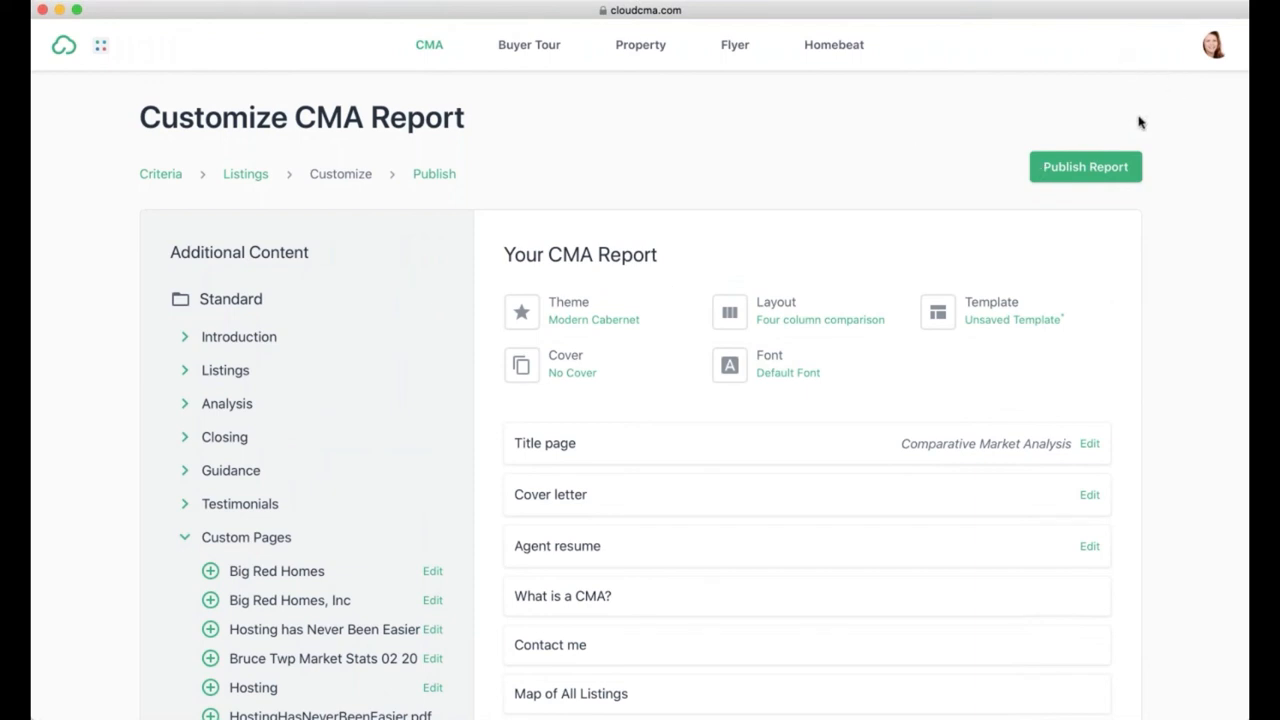
Step: Scroll through the report page list to check the custom page order
{"action": "scroll", "coordinate": [271, 416], "scroll_direction": "down", "scroll_amount": 5}
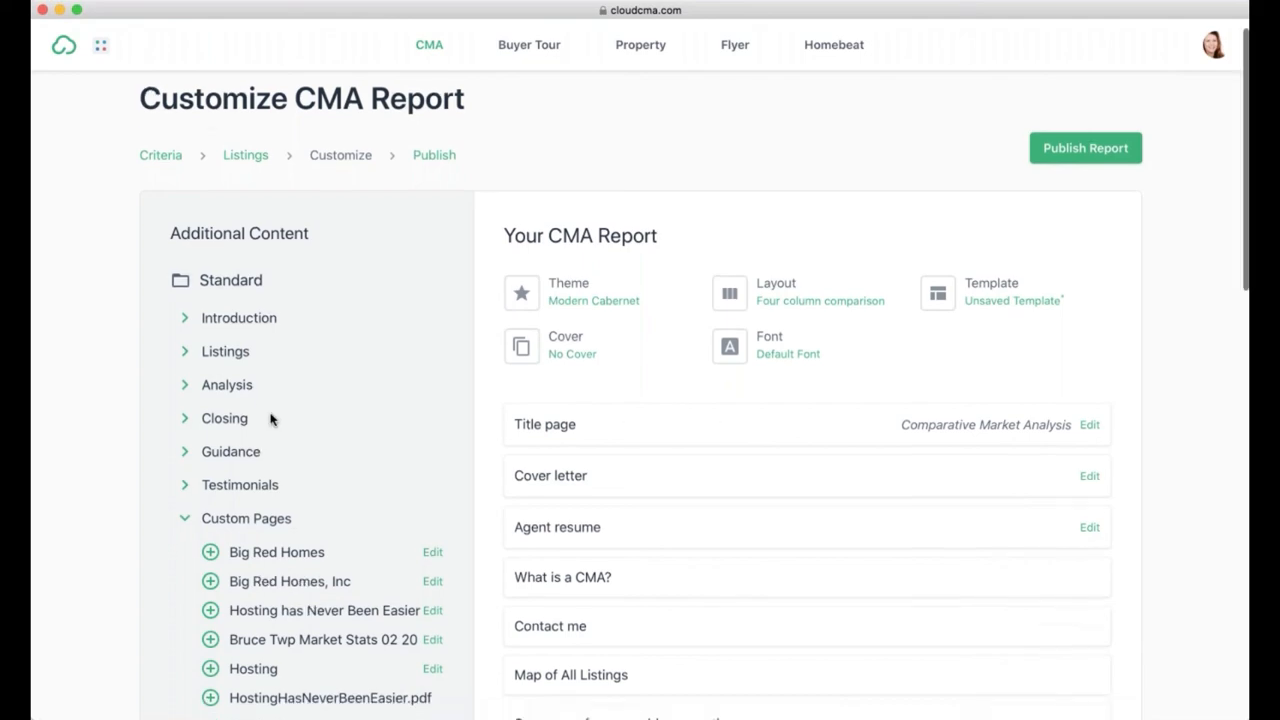
{"action": "scroll", "coordinate": [271, 418], "scroll_direction": "down", "scroll_amount": 4}
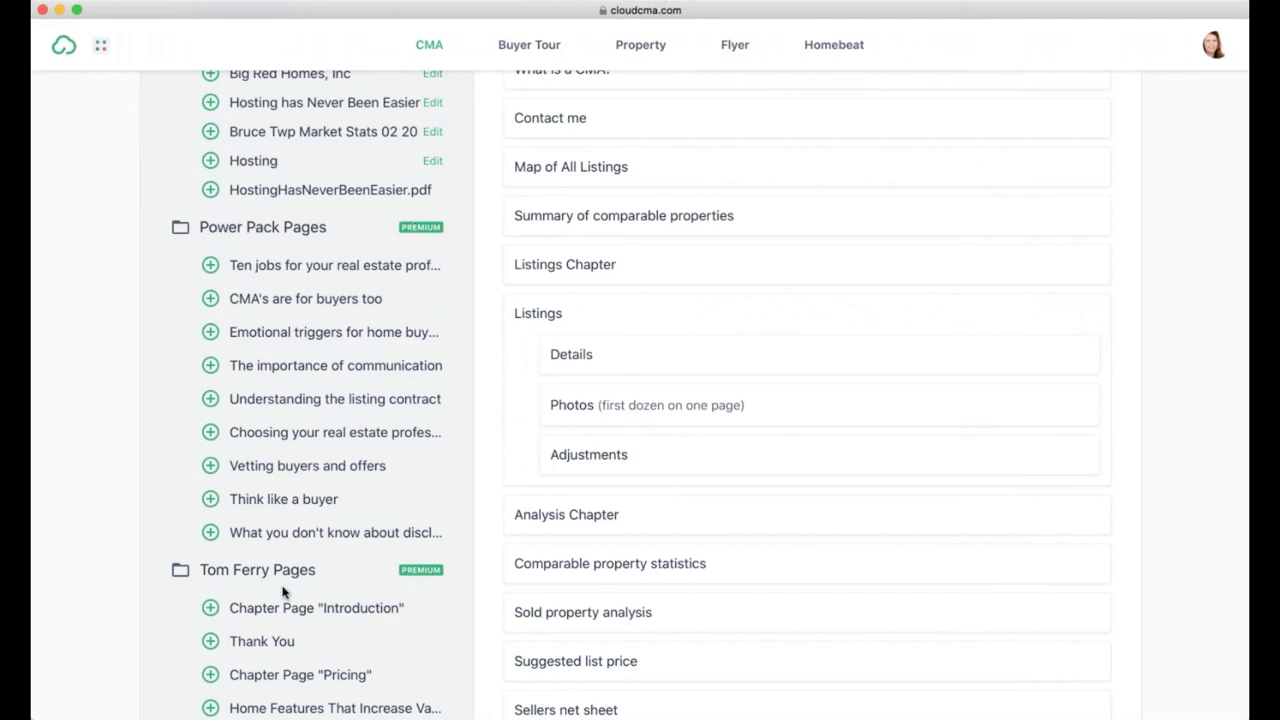
{"action": "scroll", "coordinate": [283, 592], "scroll_direction": "up", "scroll_amount": 5}
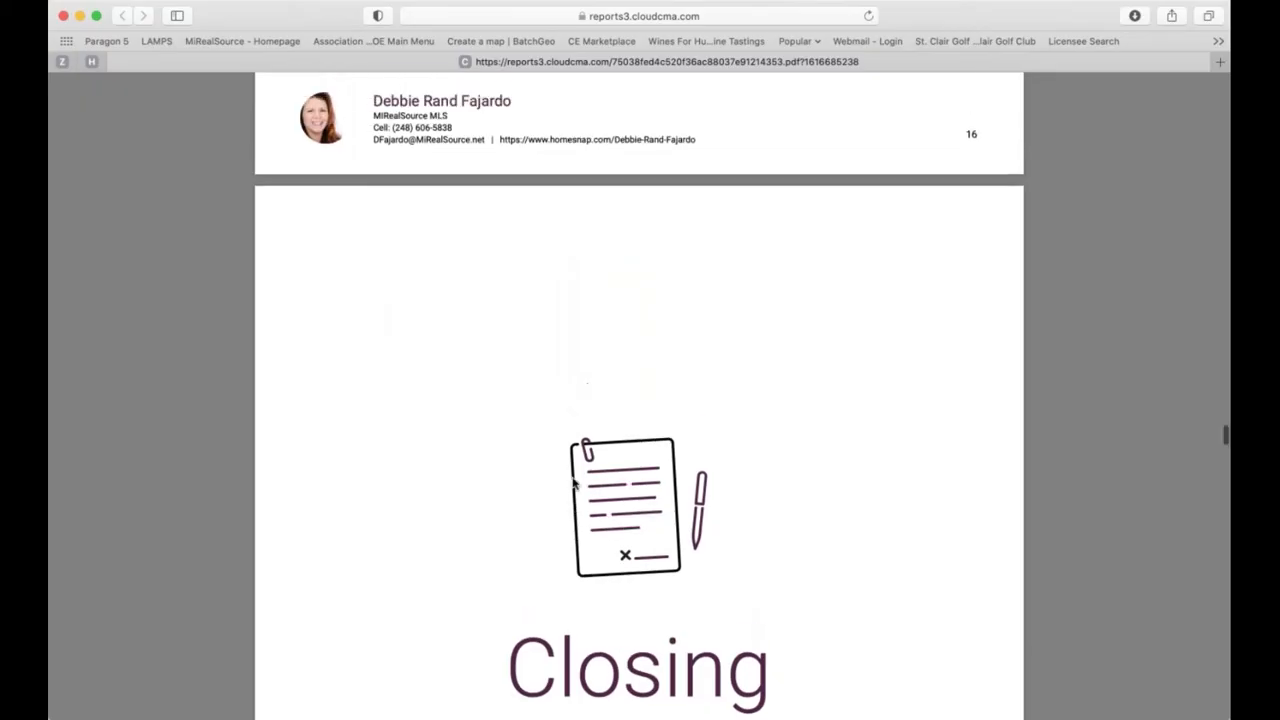
Step: Scroll the report PDF to the Homesnap page following the Closing section
{"action": "scroll", "coordinate": [573, 484], "scroll_direction": "up", "scroll_amount": 15}
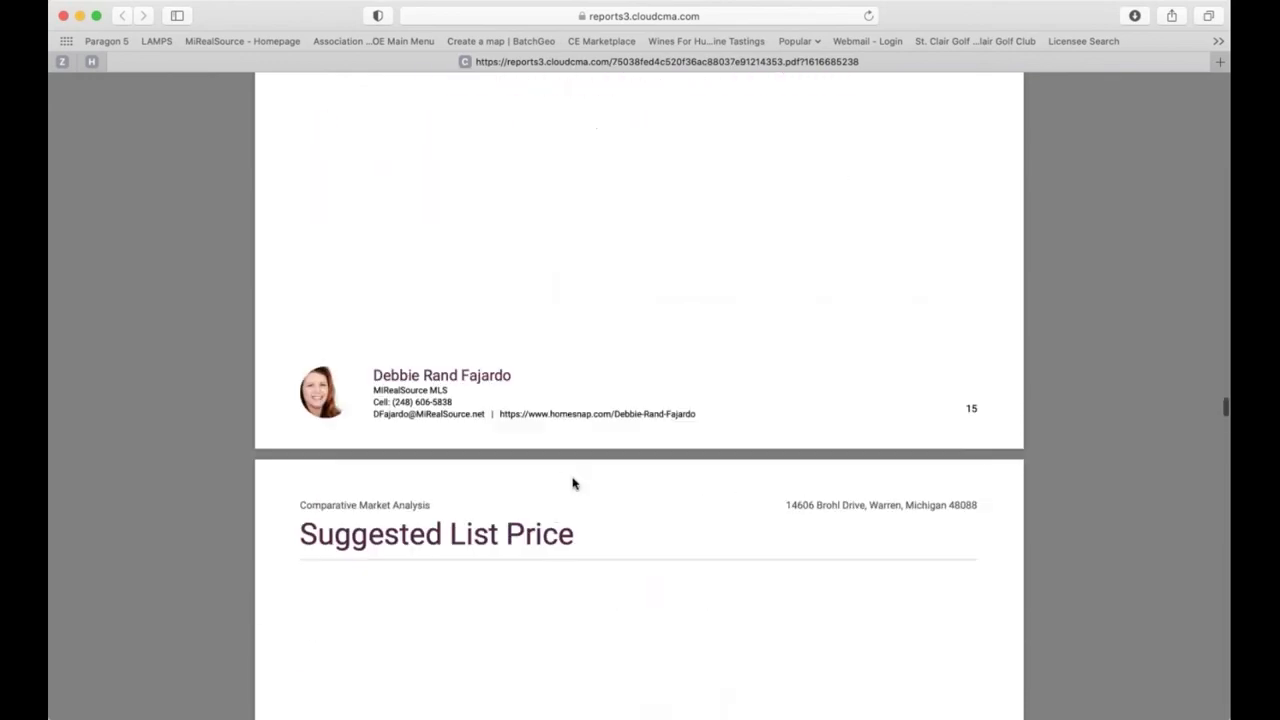
{"action": "scroll", "coordinate": [573, 484], "scroll_direction": "up", "scroll_amount": 3}
{"action": "scroll", "coordinate": [573, 484], "scroll_direction": "down", "scroll_amount": 15}
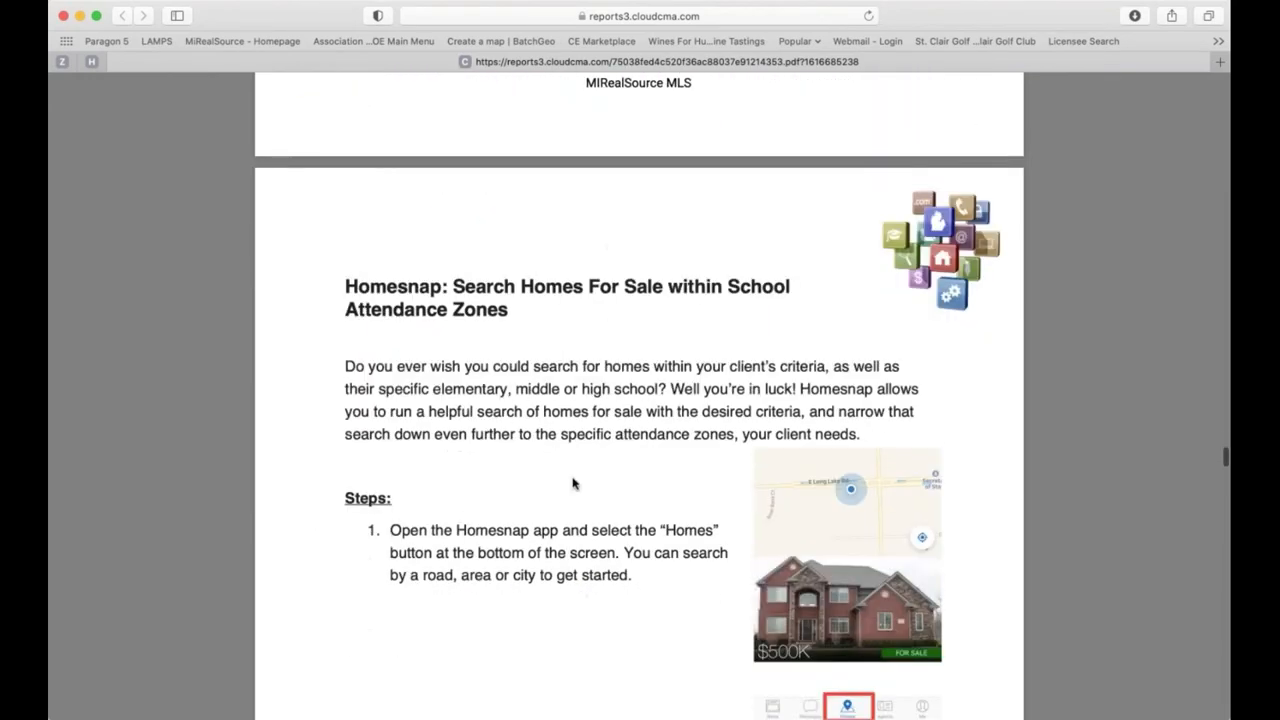
{"action": "scroll", "coordinate": [573, 484], "scroll_direction": "down", "scroll_amount": 2}
{"action": "scroll", "coordinate": [573, 484], "scroll_direction": "up", "scroll_amount": 2}
{"action": "scroll", "coordinate": [573, 484], "scroll_direction": "down", "scroll_amount": 2}
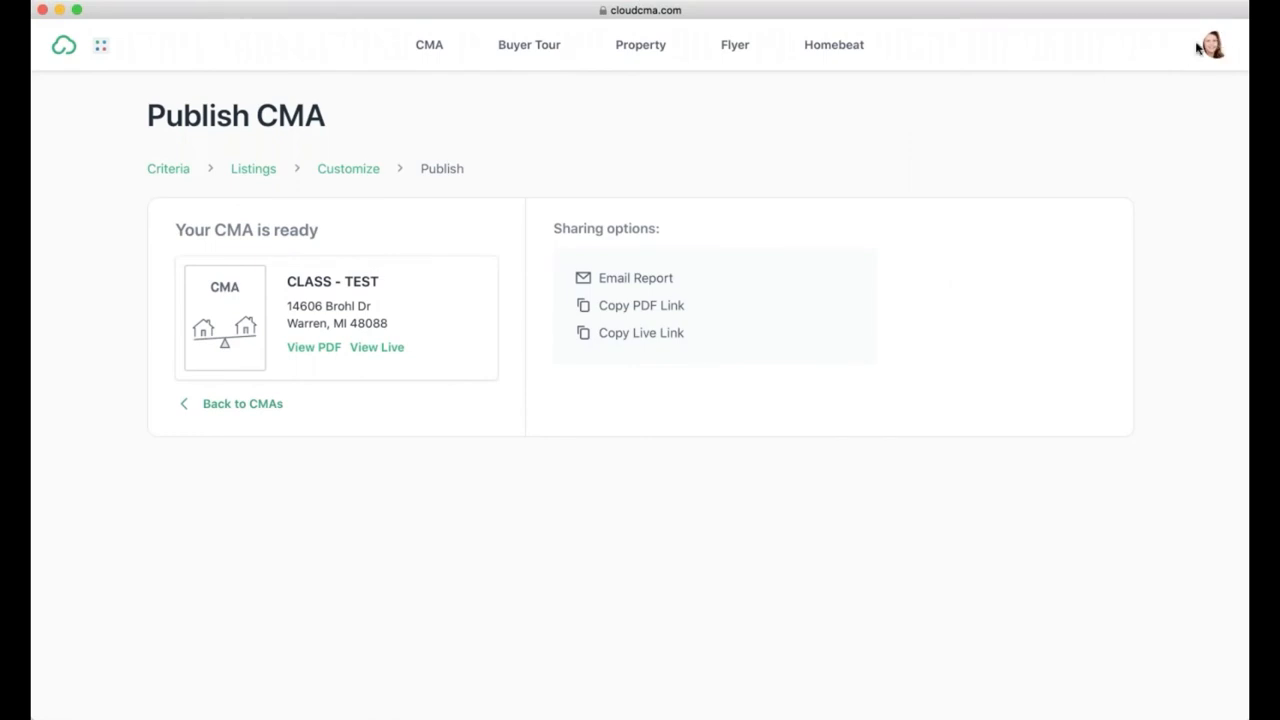
Step: Open the first tour in the Buyer Tours list as a PDF
{"action": "left_click", "coordinate": [529, 47]}
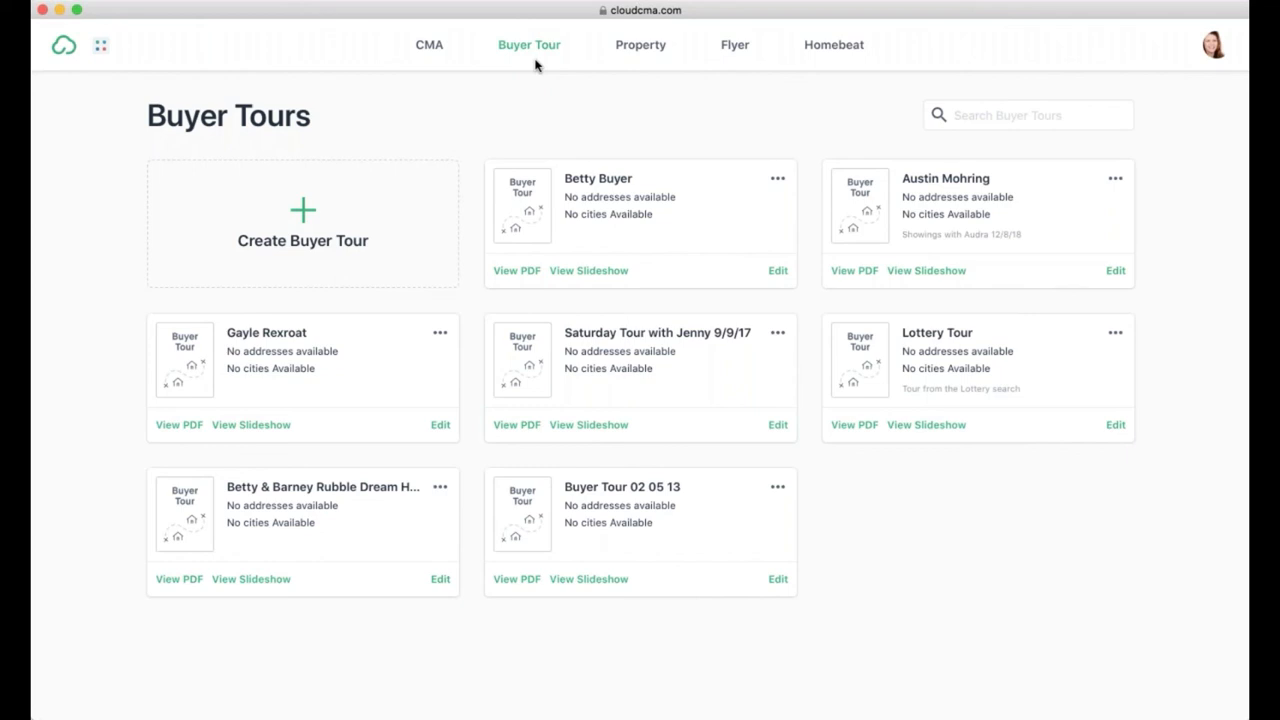
{"action": "left_click", "coordinate": [524, 272]}
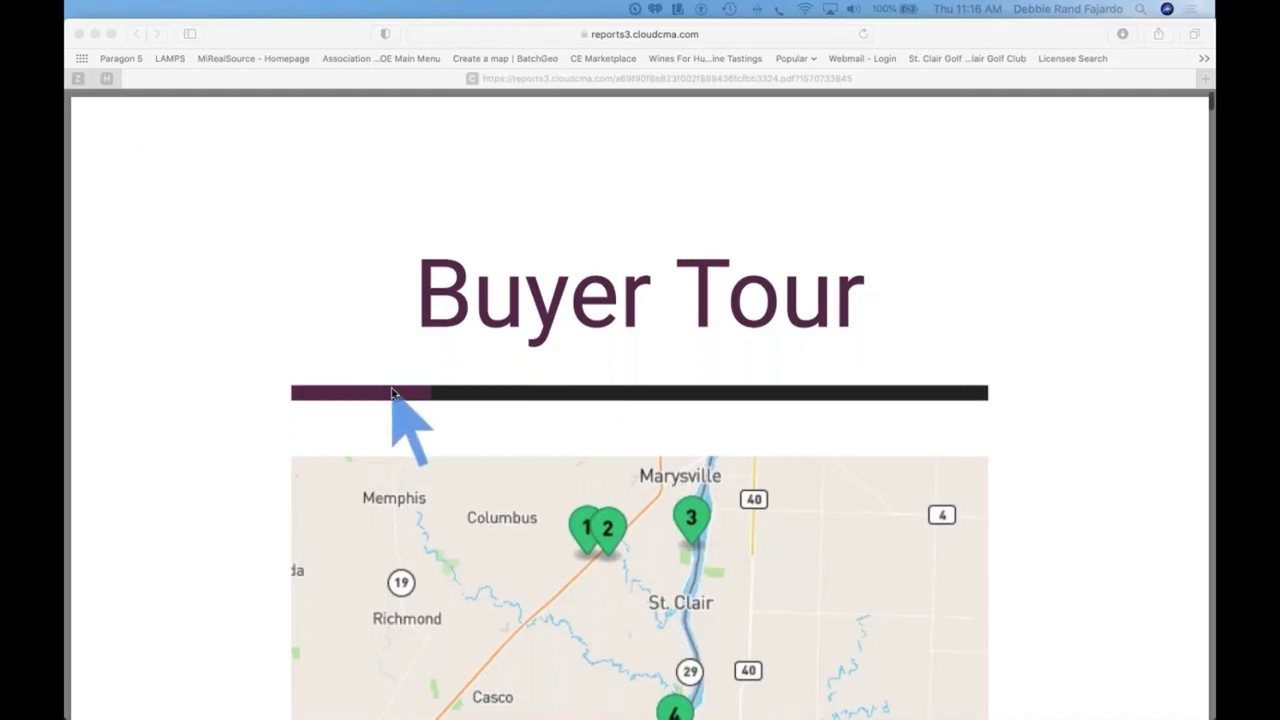
Step: Scroll through the Buyer Tour PDF's title and numbered-stop map pages
{"action": "scroll", "coordinate": [392, 393], "scroll_direction": "down", "scroll_amount": 5}
{"action": "scroll", "coordinate": [392, 393], "scroll_direction": "down", "scroll_amount": 5}
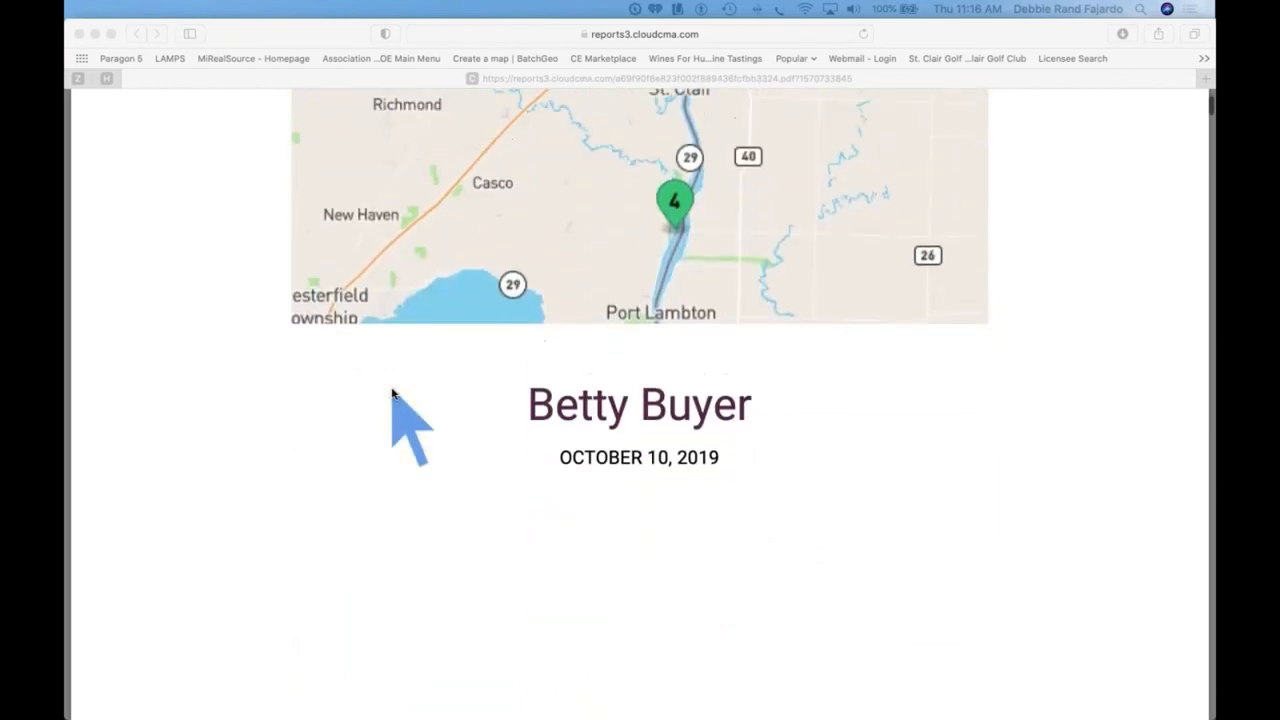
{"action": "scroll", "coordinate": [398, 410], "scroll_direction": "up", "scroll_amount": 6}
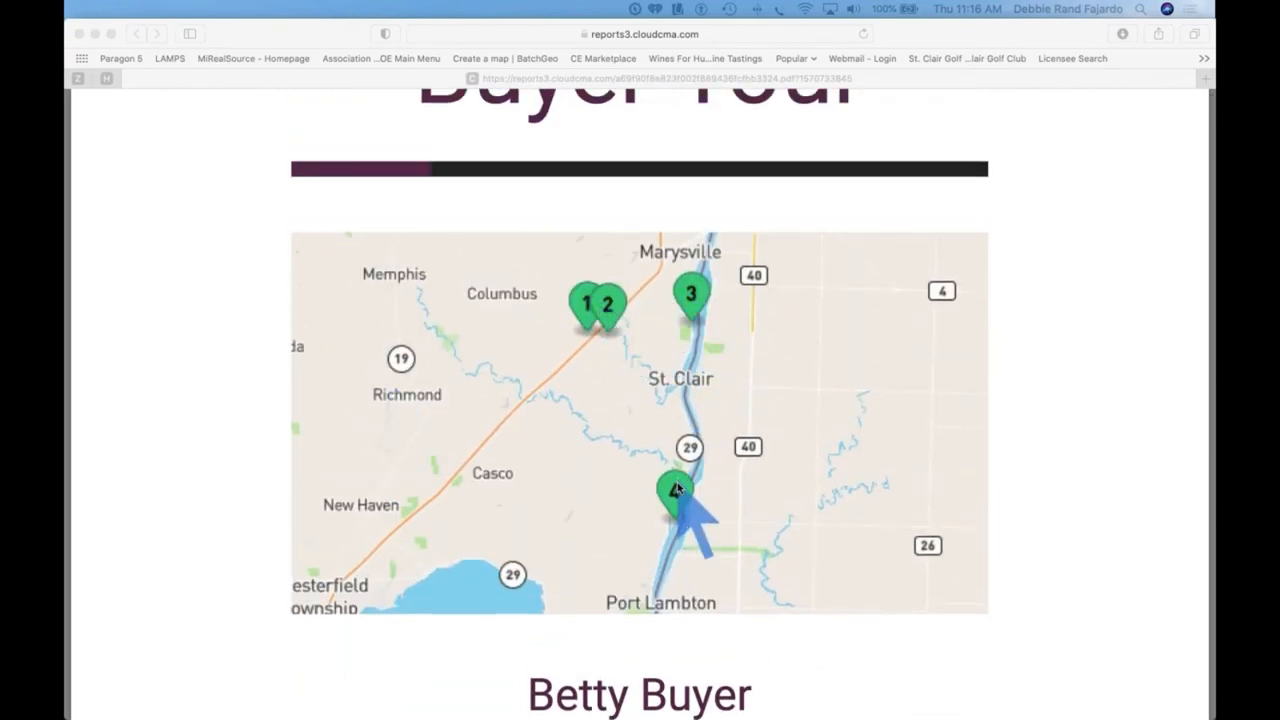
{"action": "scroll", "coordinate": [677, 485], "scroll_direction": "down", "scroll_amount": 5}
{"action": "scroll", "coordinate": [677, 487], "scroll_direction": "down", "scroll_amount": 20}
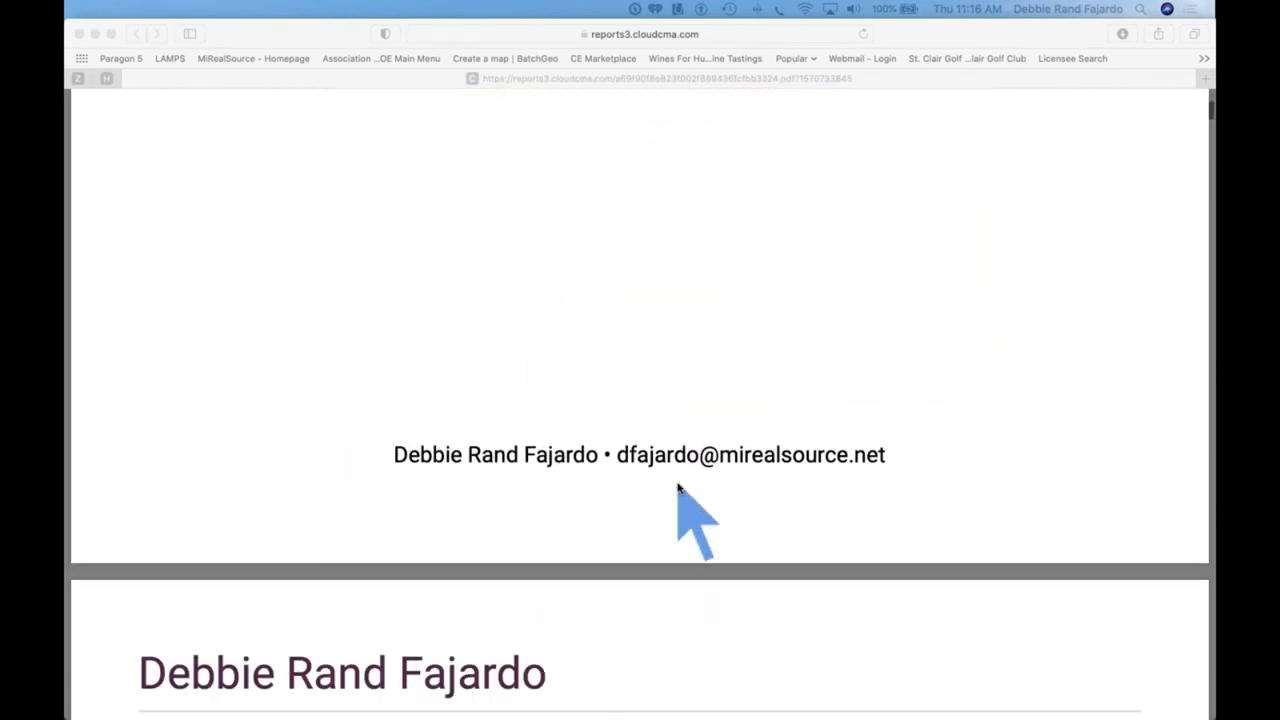
{"action": "scroll", "coordinate": [677, 487], "scroll_direction": "down", "scroll_amount": 20}
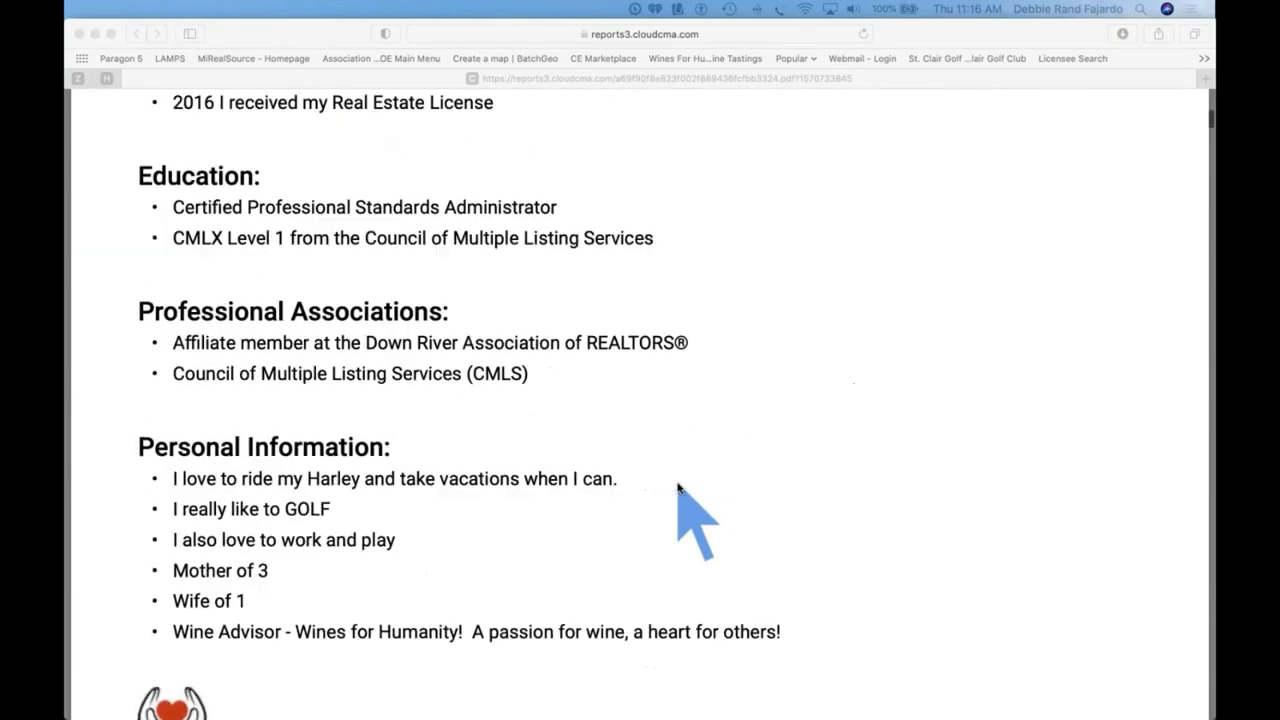
{"action": "scroll", "coordinate": [677, 487], "scroll_direction": "down", "scroll_amount": 20}
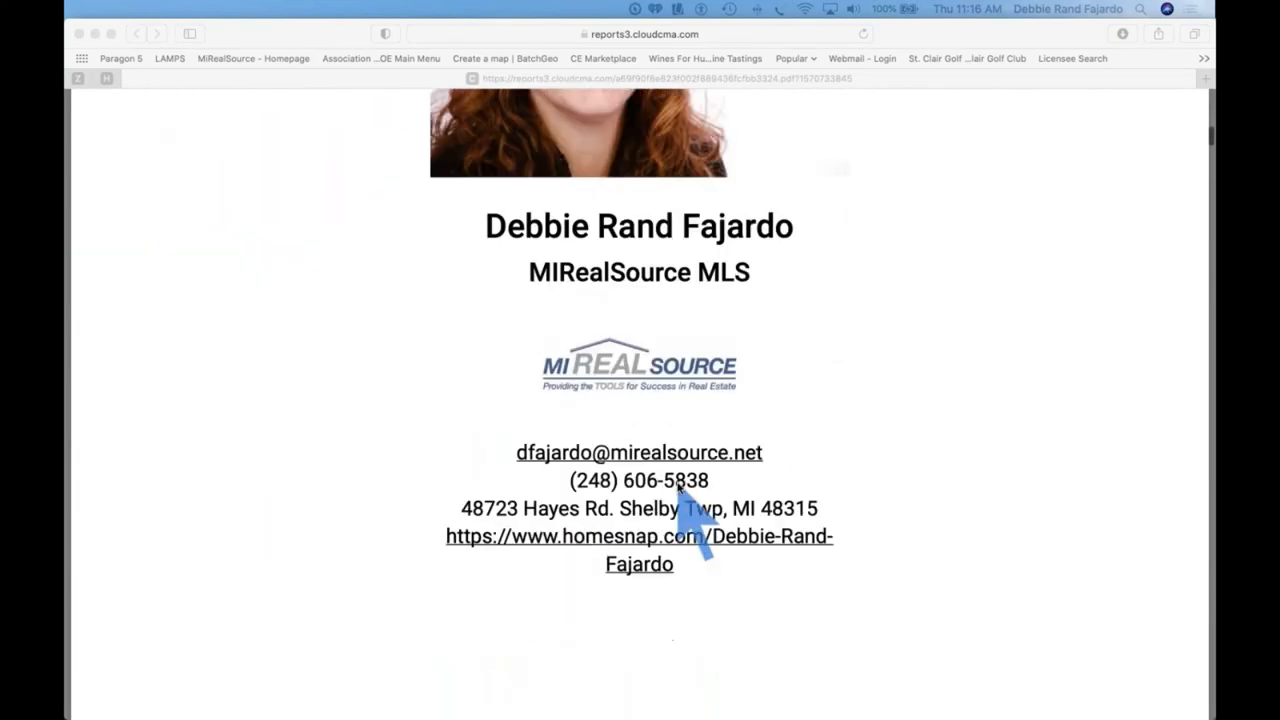
{"action": "scroll", "coordinate": [677, 487], "scroll_direction": "down", "scroll_amount": 20}
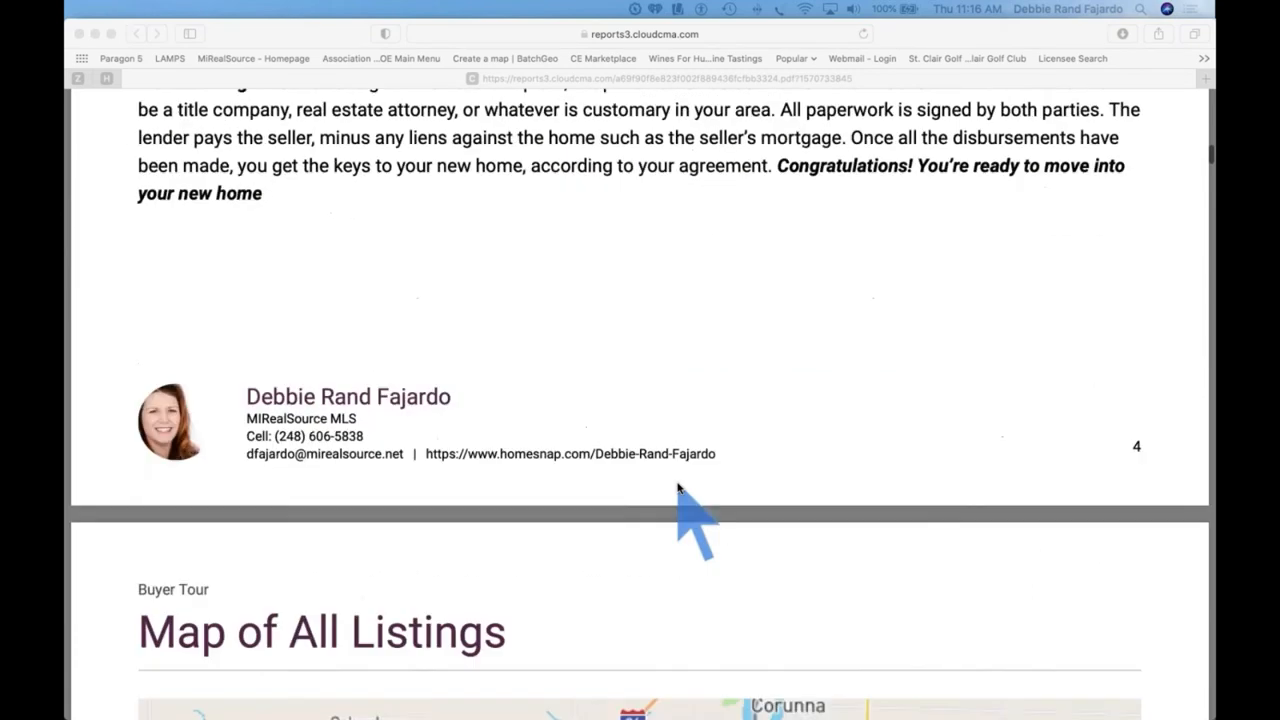
{"action": "scroll", "coordinate": [677, 487], "scroll_direction": "down", "scroll_amount": 12}
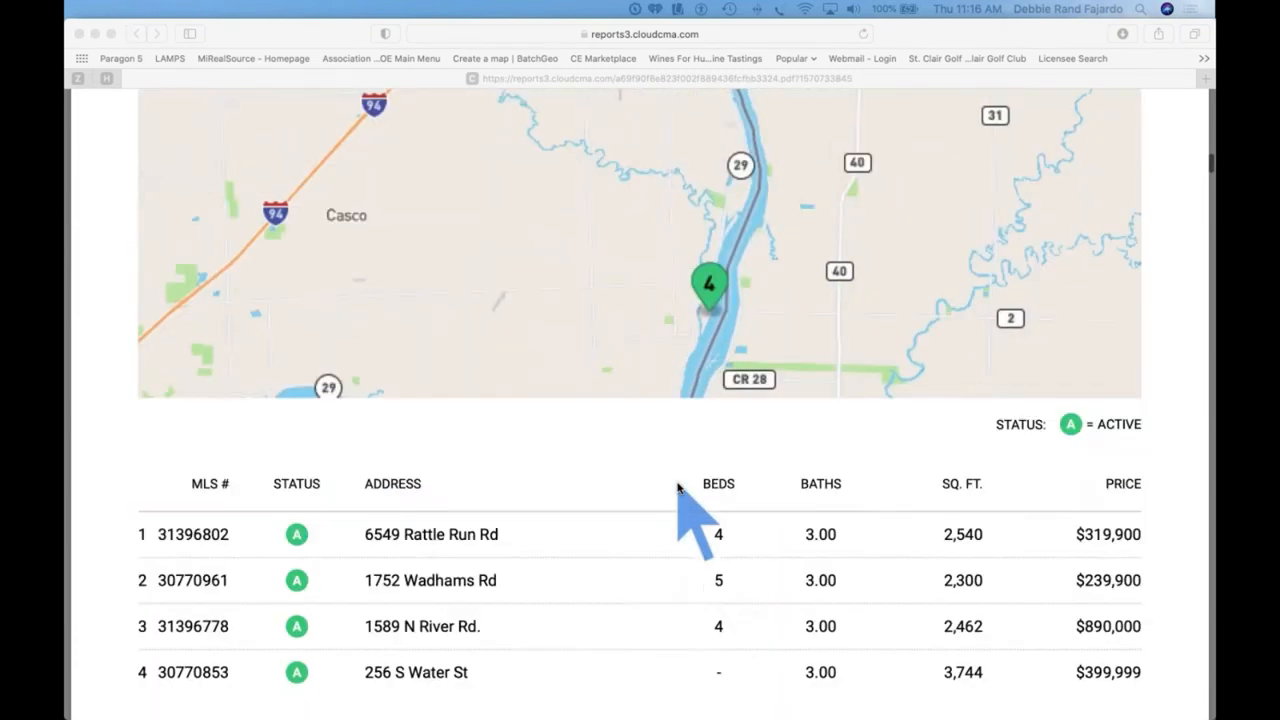
{"action": "scroll", "coordinate": [677, 487], "scroll_direction": "up", "scroll_amount": 3}
{"action": "scroll", "coordinate": [677, 487], "scroll_direction": "up", "scroll_amount": 3}
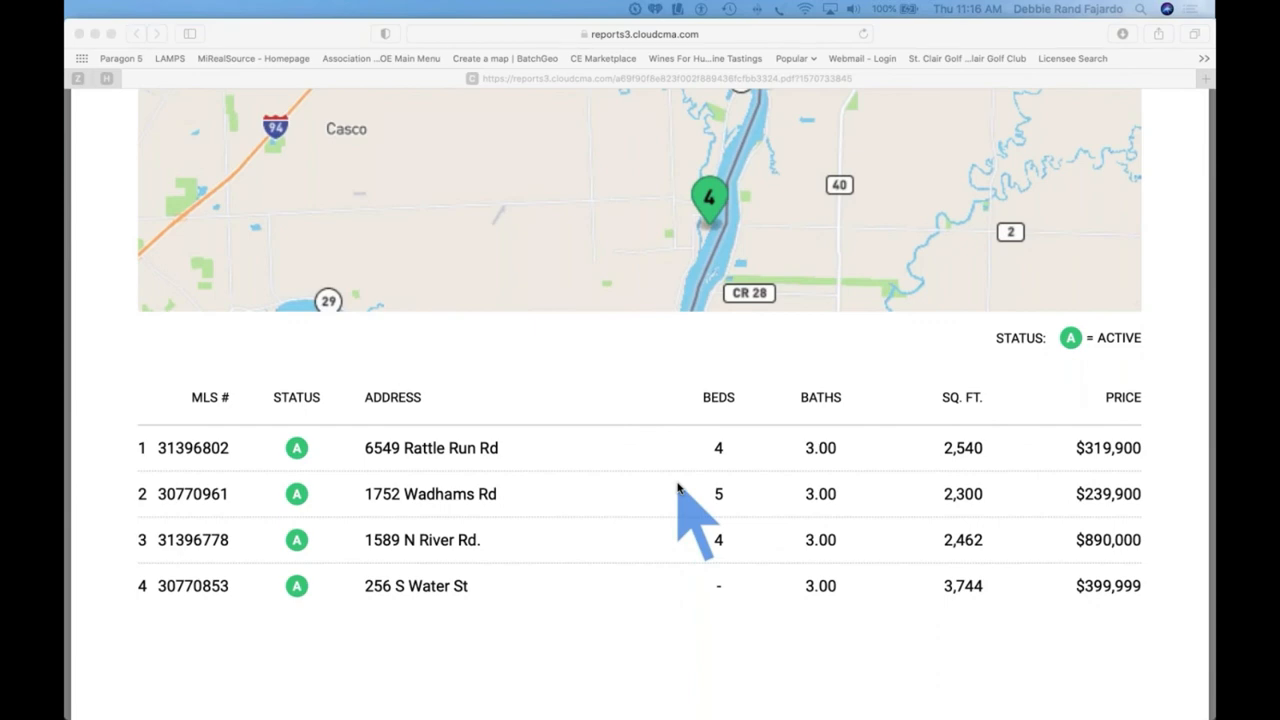
{"action": "scroll", "coordinate": [677, 487], "scroll_direction": "down", "scroll_amount": 20}
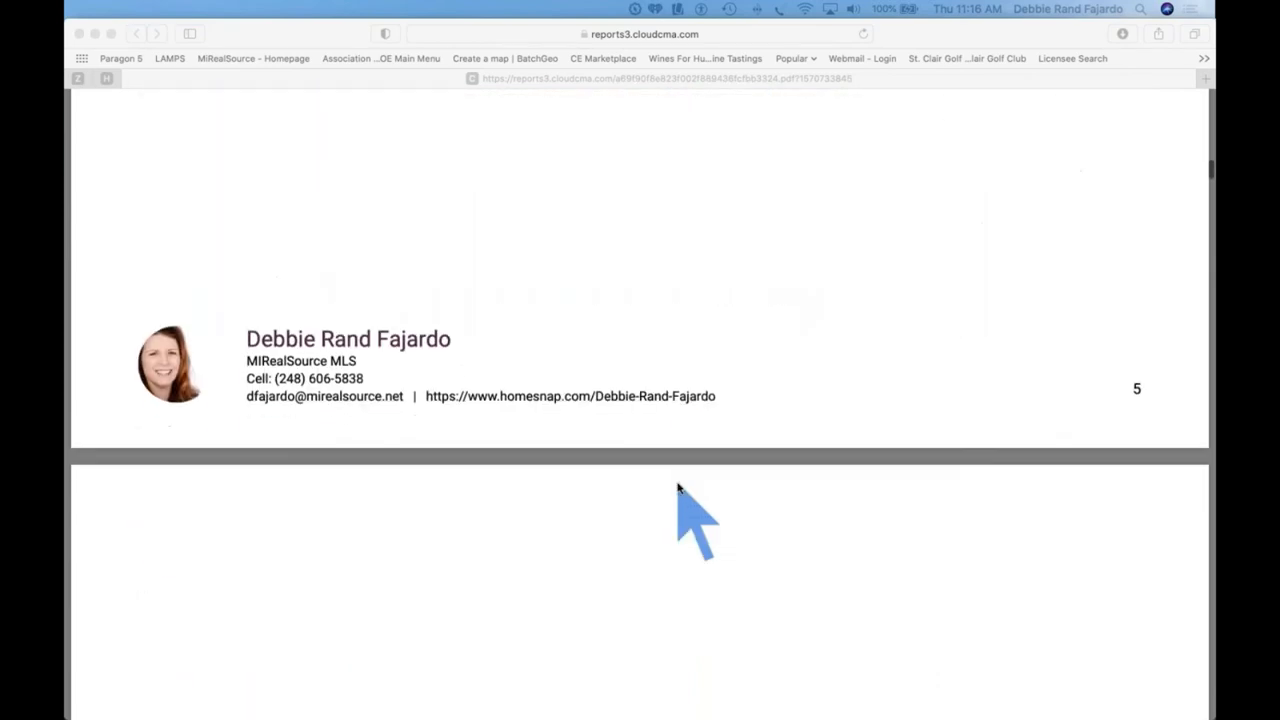
{"action": "scroll", "coordinate": [677, 487], "scroll_direction": "down", "scroll_amount": 15}
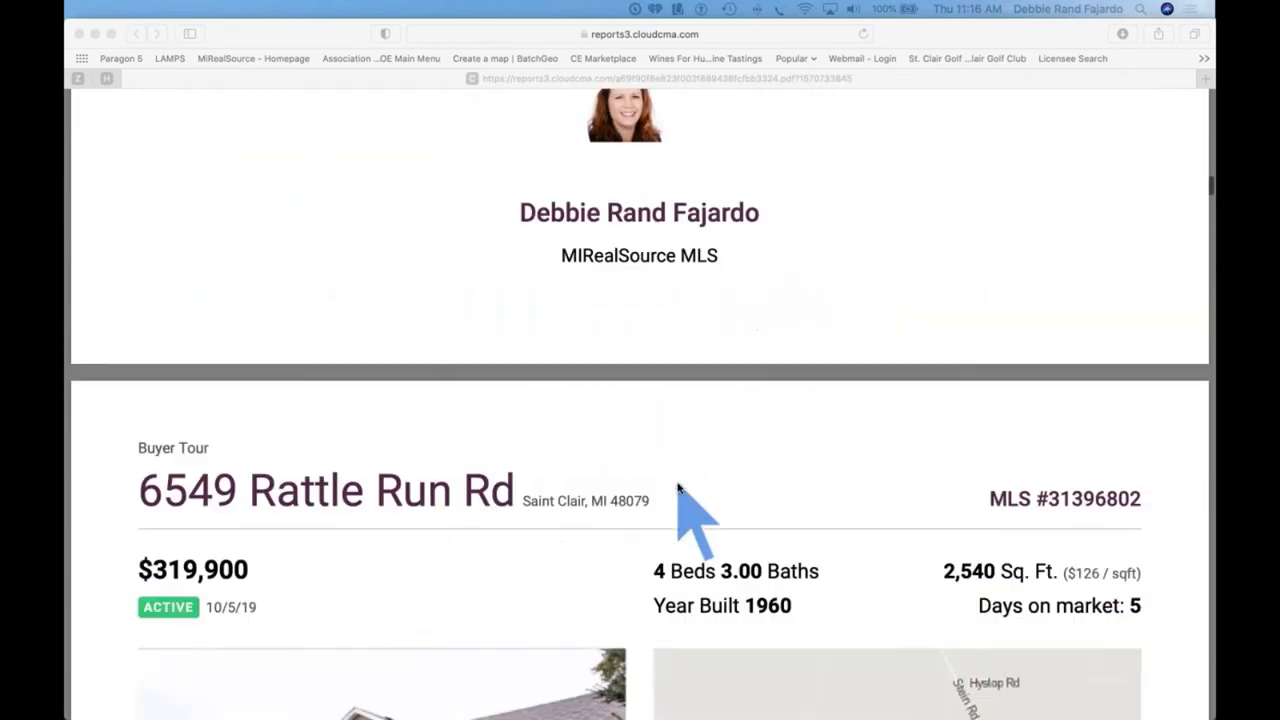
{"action": "scroll", "coordinate": [677, 487], "scroll_direction": "up", "scroll_amount": 2}
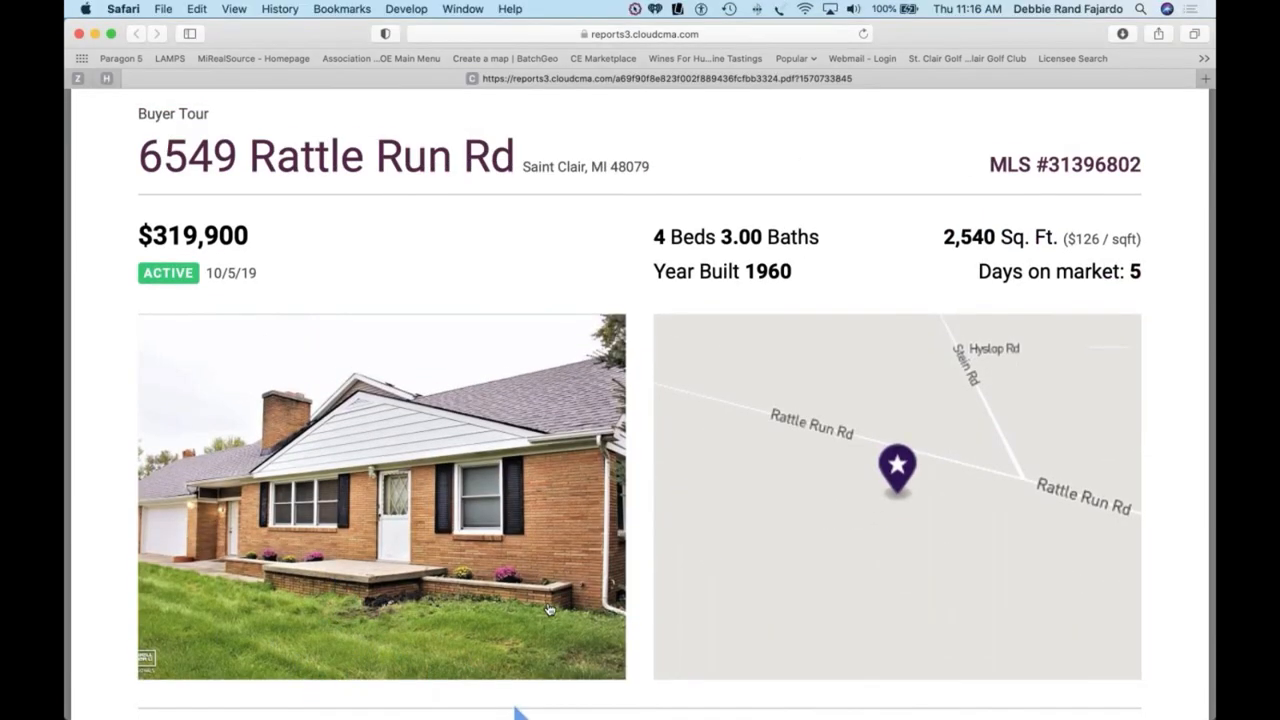
Step: Zoom the PDF out two steps, read to the Buyer Comments page, and close it
{"action": "left_click", "coordinate": [566, 657]}
{"action": "left_click", "coordinate": [566, 657]}
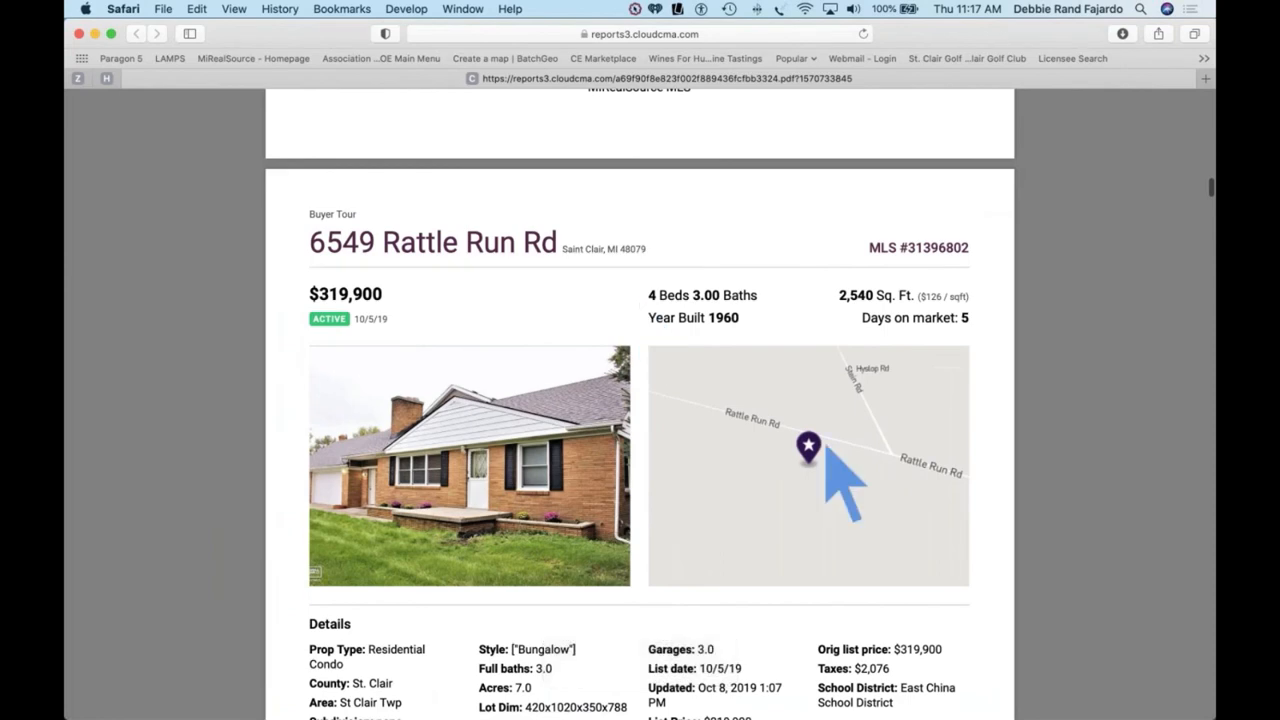
{"action": "scroll", "coordinate": [826, 447], "scroll_direction": "down", "scroll_amount": 2}
{"action": "scroll", "coordinate": [978, 513], "scroll_direction": "down", "scroll_amount": 5}
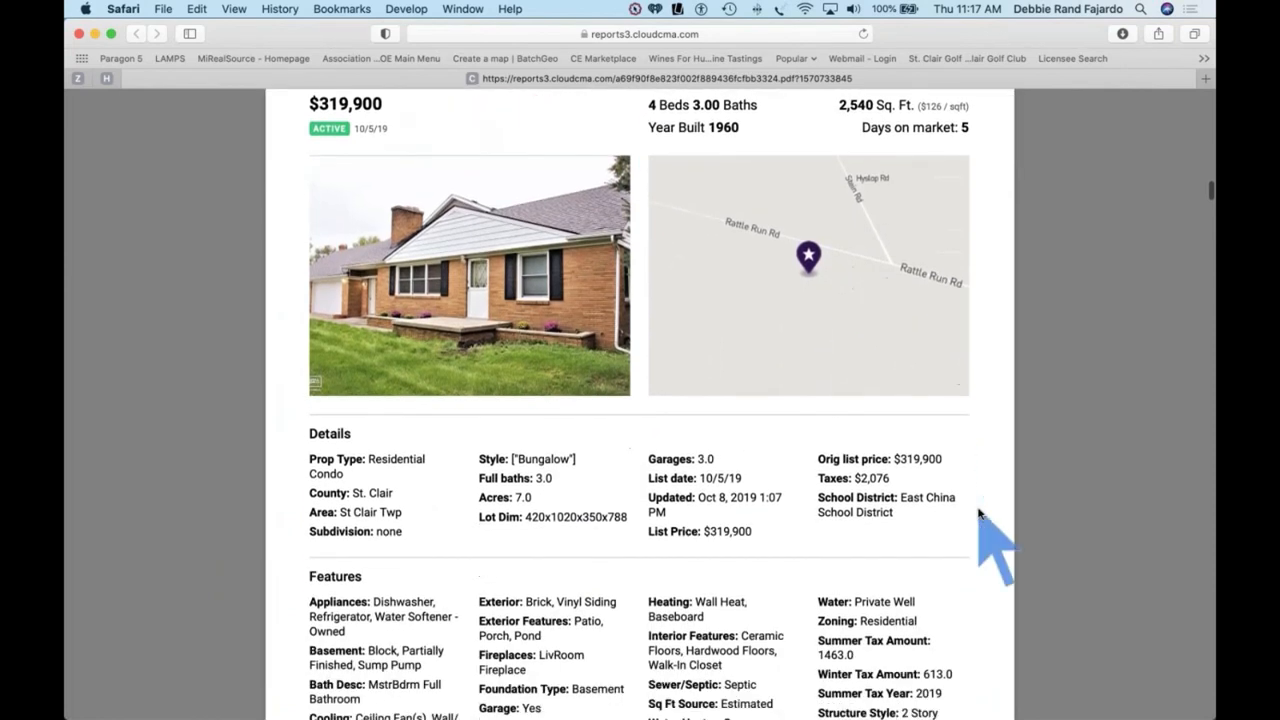
{"action": "scroll", "coordinate": [978, 513], "scroll_direction": "down", "scroll_amount": 3}
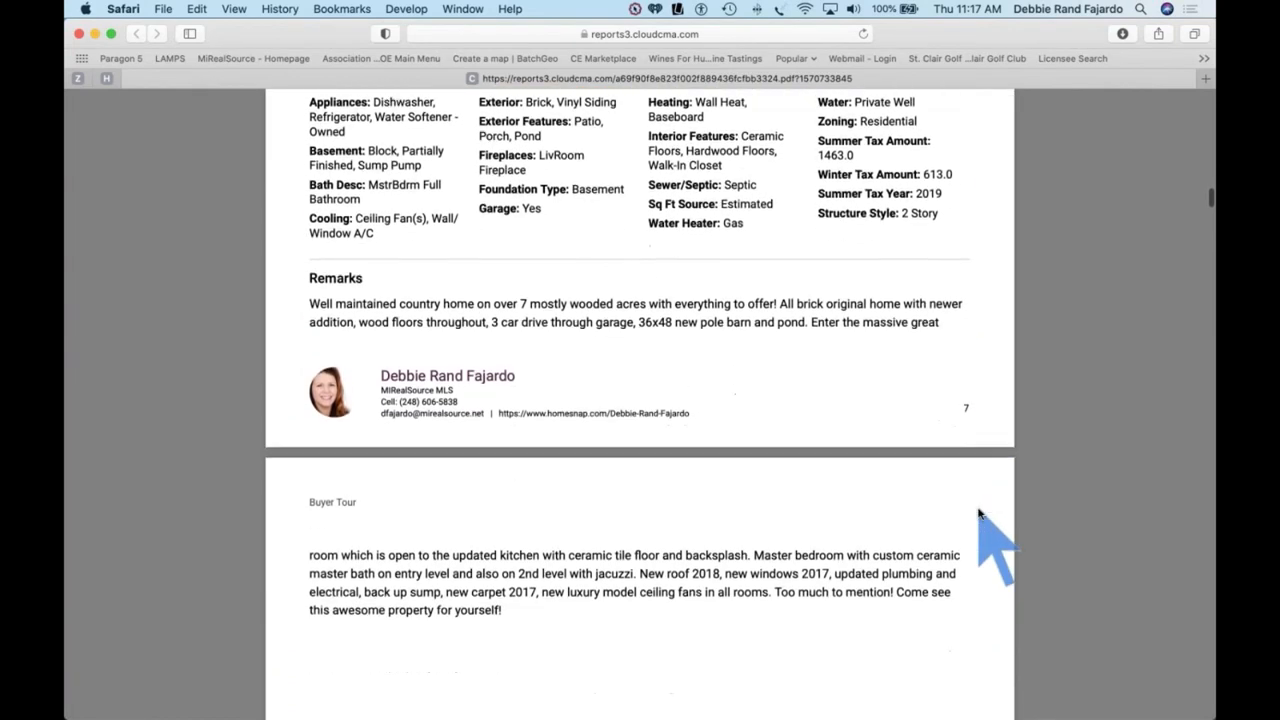
{"action": "scroll", "coordinate": [978, 513], "scroll_direction": "down", "scroll_amount": 9}
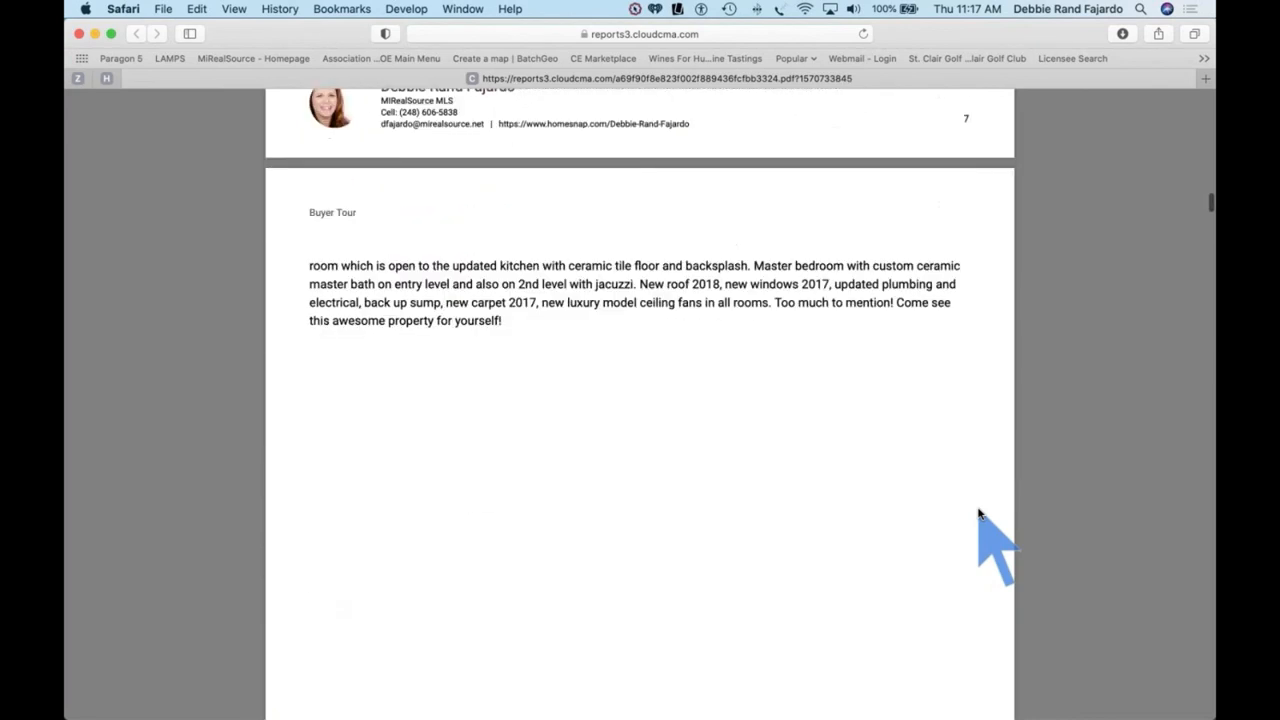
{"action": "scroll", "coordinate": [978, 513], "scroll_direction": "down", "scroll_amount": 5}
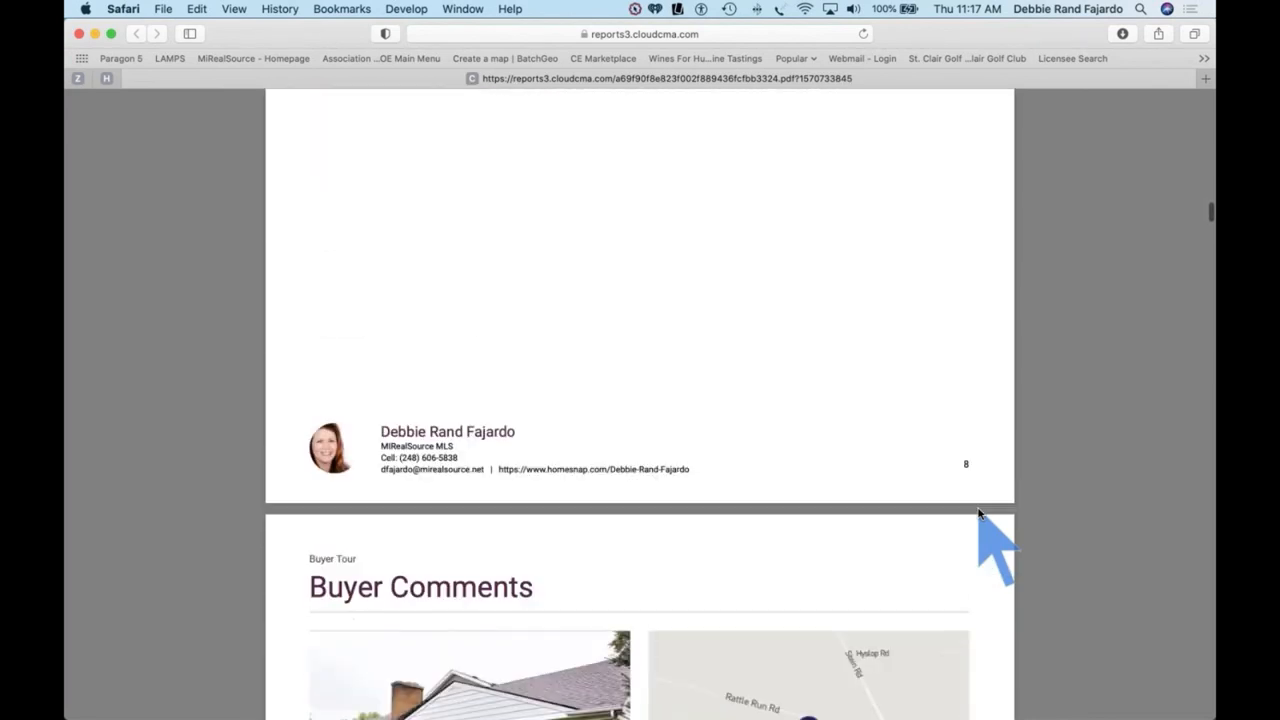
{"action": "scroll", "coordinate": [978, 513], "scroll_direction": "down", "scroll_amount": 4}
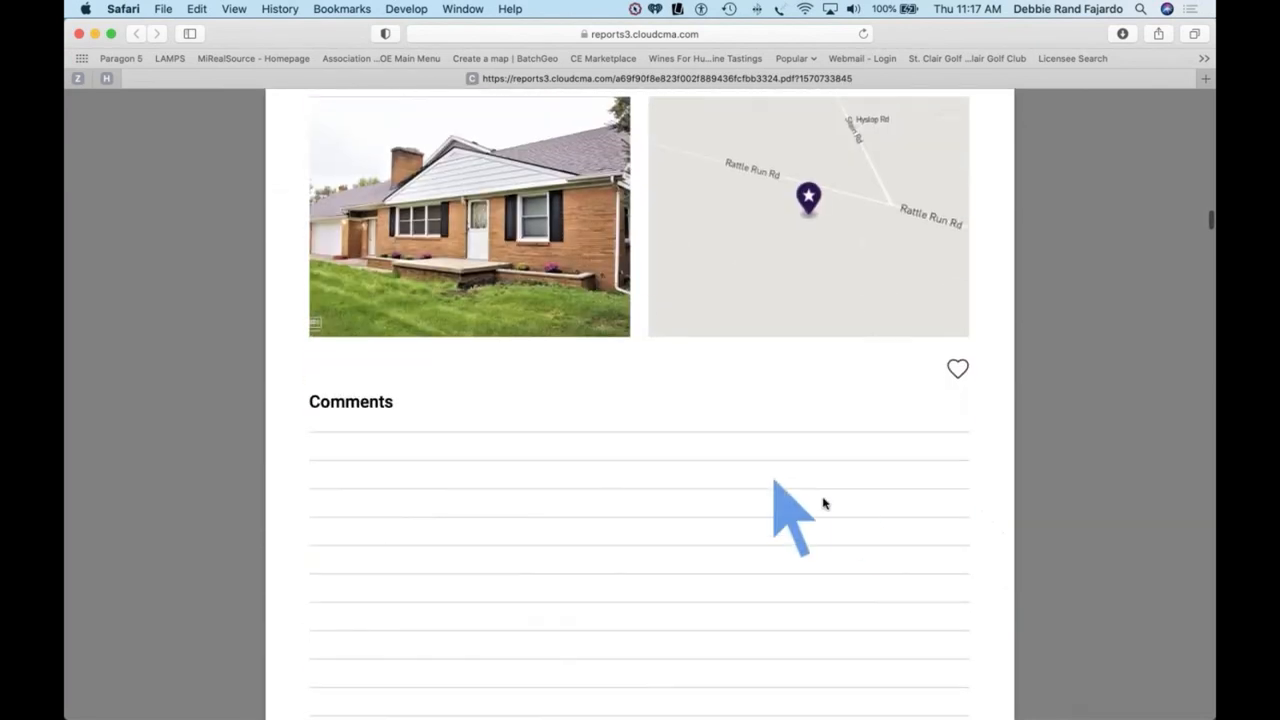
{"action": "scroll", "coordinate": [823, 500], "scroll_direction": "up", "scroll_amount": 2}
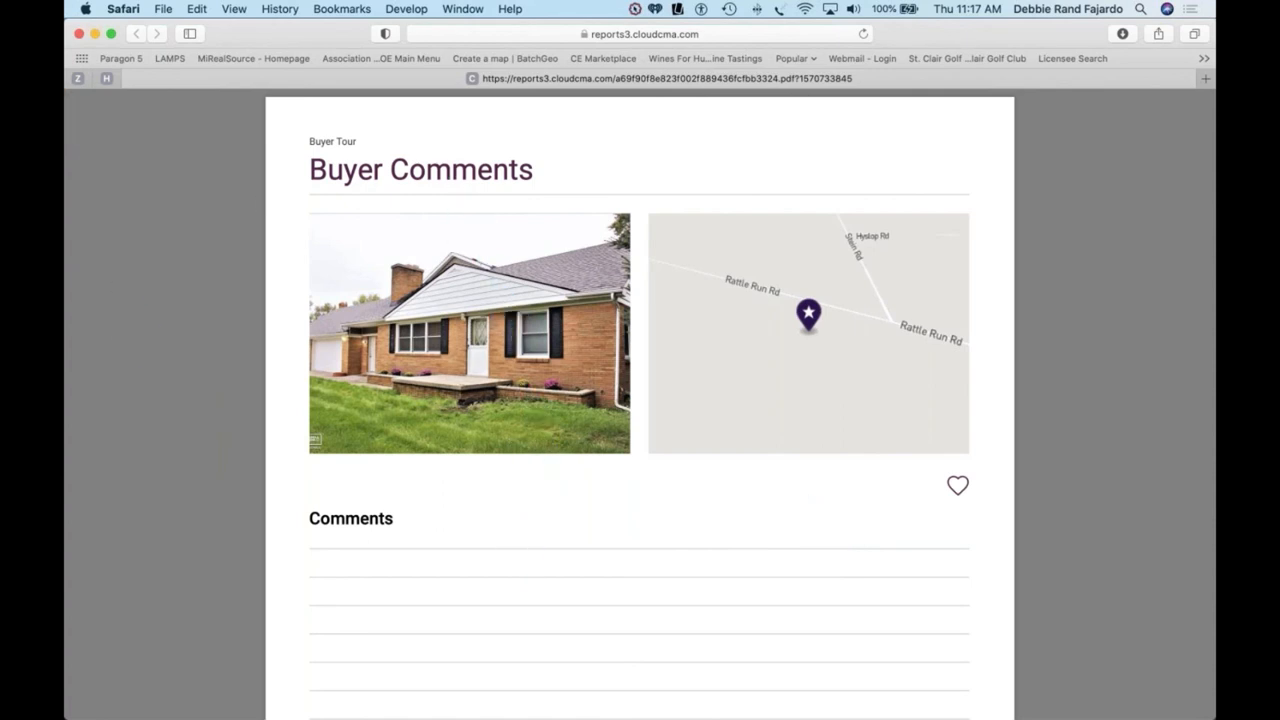
{"action": "left_click", "coordinate": [79, 33]}
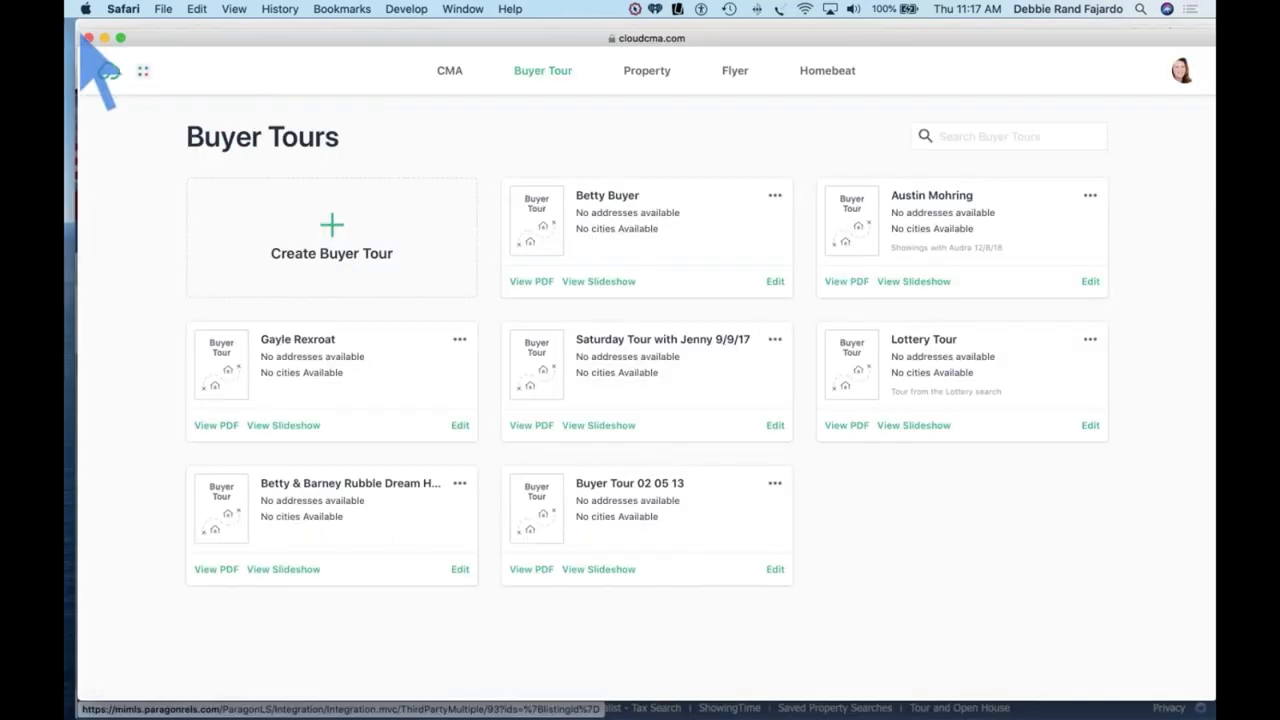
Step: Open the Quick Tip #24 report from the Property Reports list as a PDF
{"action": "left_click", "coordinate": [646, 76]}
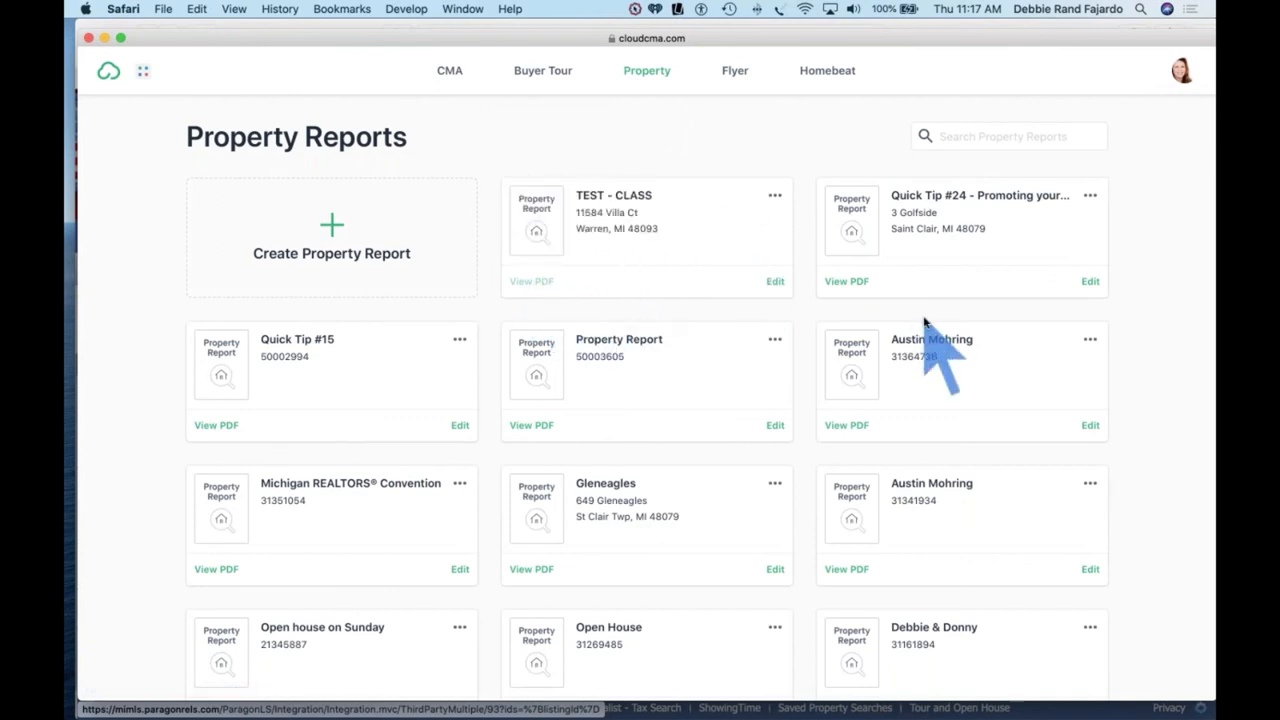
{"action": "left_click", "coordinate": [846, 281]}
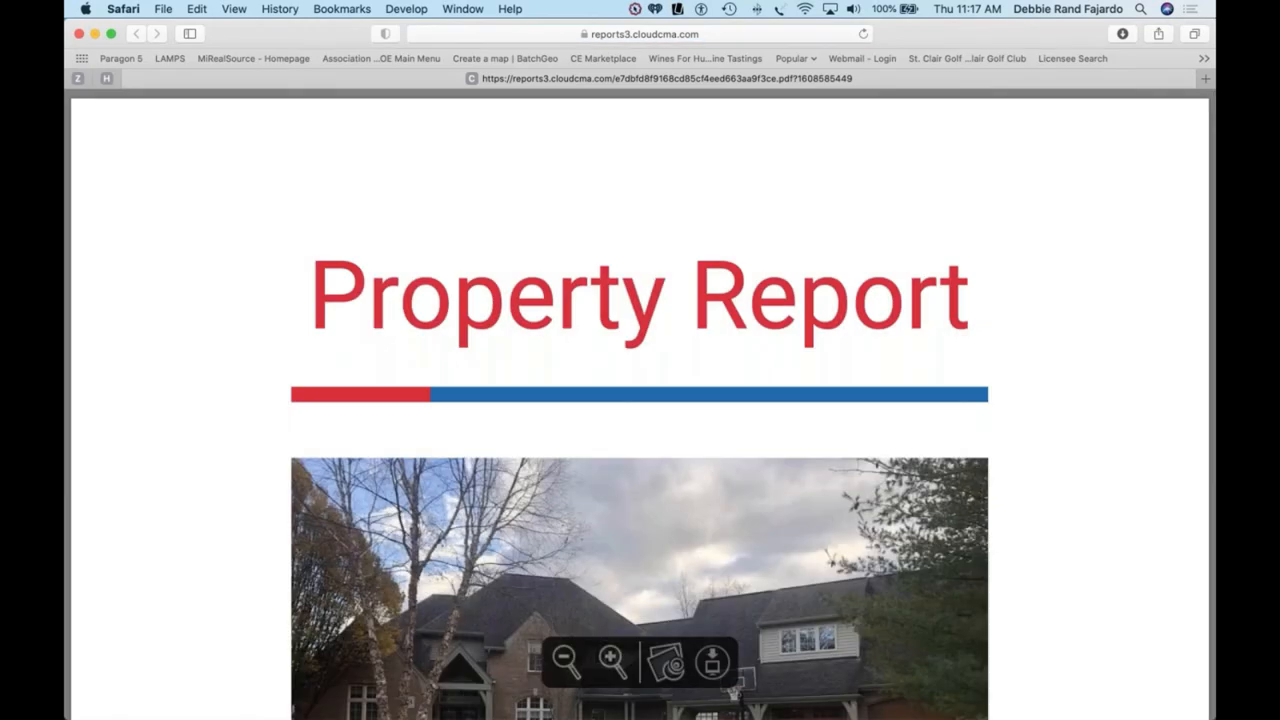
{"action": "scroll", "coordinate": [173, 397], "scroll_direction": "down", "scroll_amount": 5}
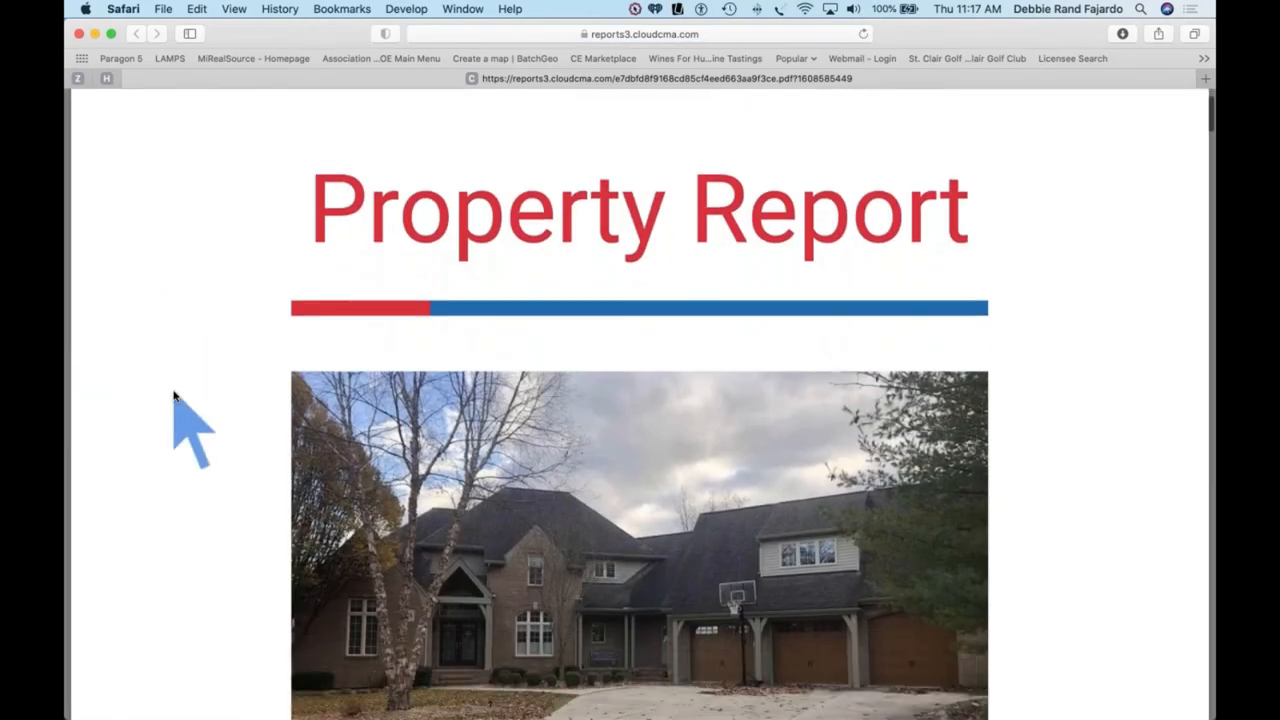
{"action": "scroll", "coordinate": [173, 392], "scroll_direction": "down", "scroll_amount": 1}
{"action": "scroll", "coordinate": [173, 392], "scroll_direction": "up", "scroll_amount": 1}
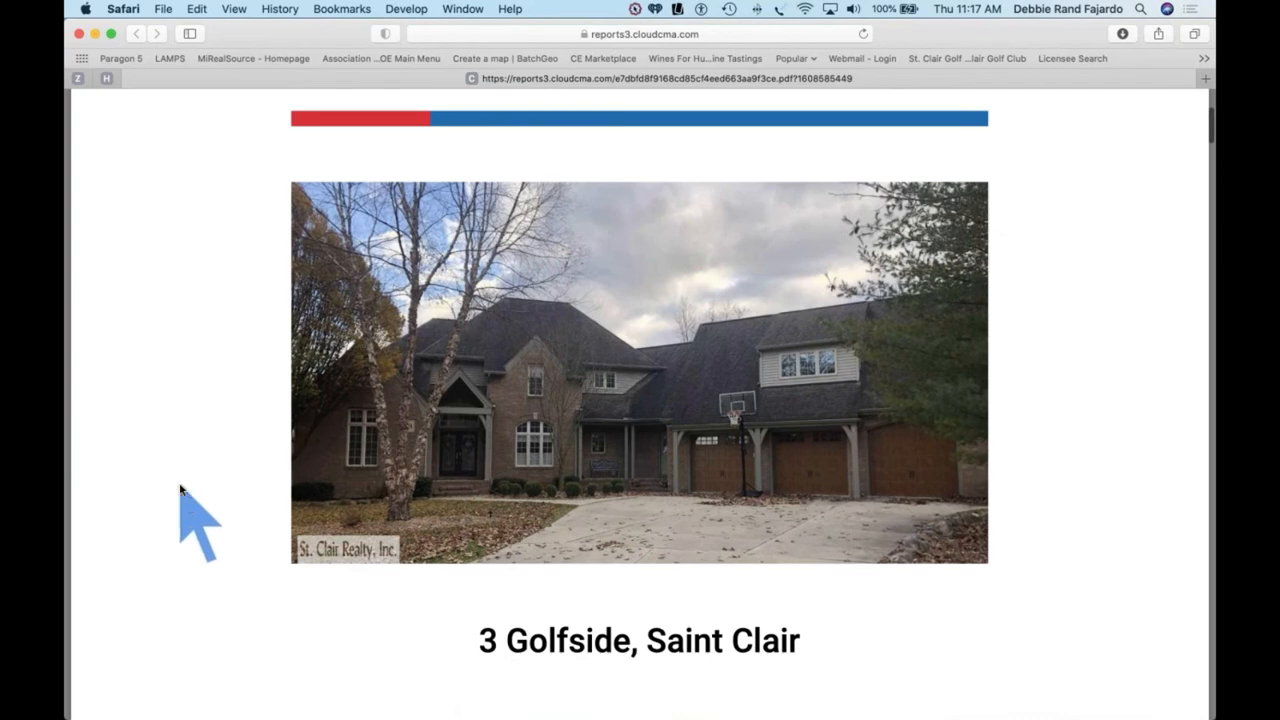
{"action": "scroll", "coordinate": [204, 478], "scroll_direction": "down", "scroll_amount": 1}
{"action": "left_click", "coordinate": [570, 660]}
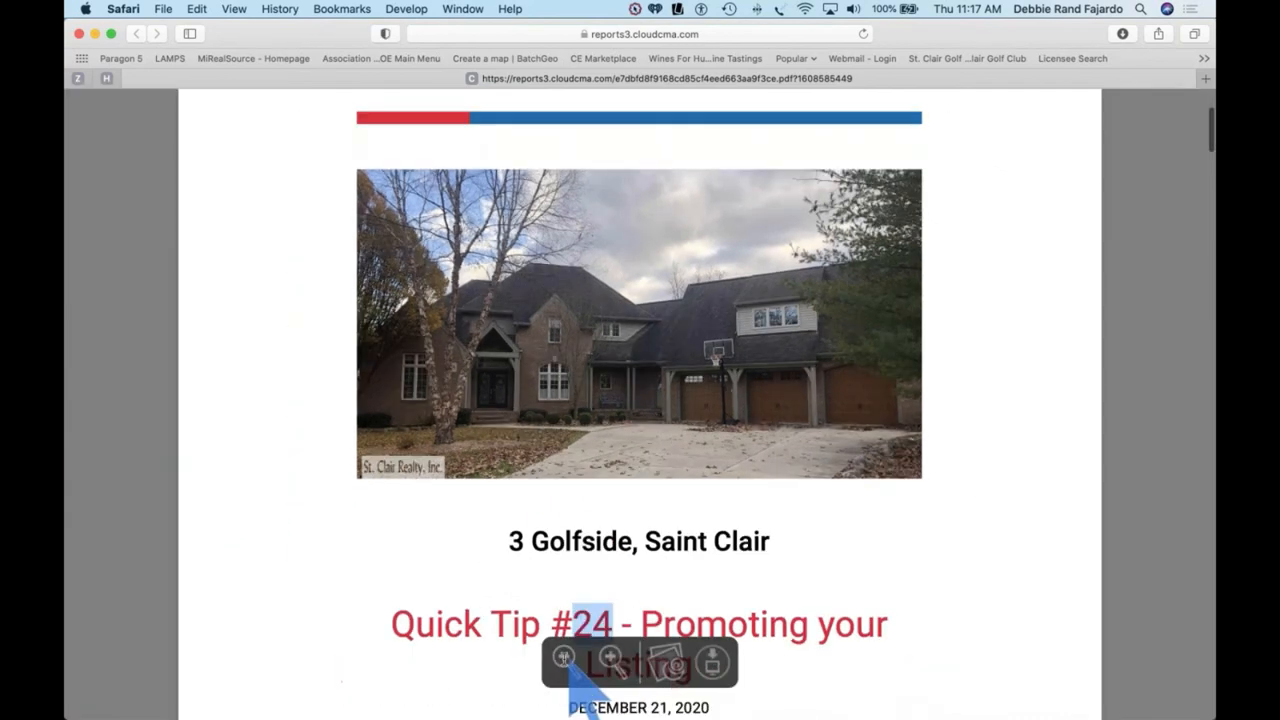
{"action": "scroll", "coordinate": [315, 508], "scroll_direction": "down", "scroll_amount": 4}
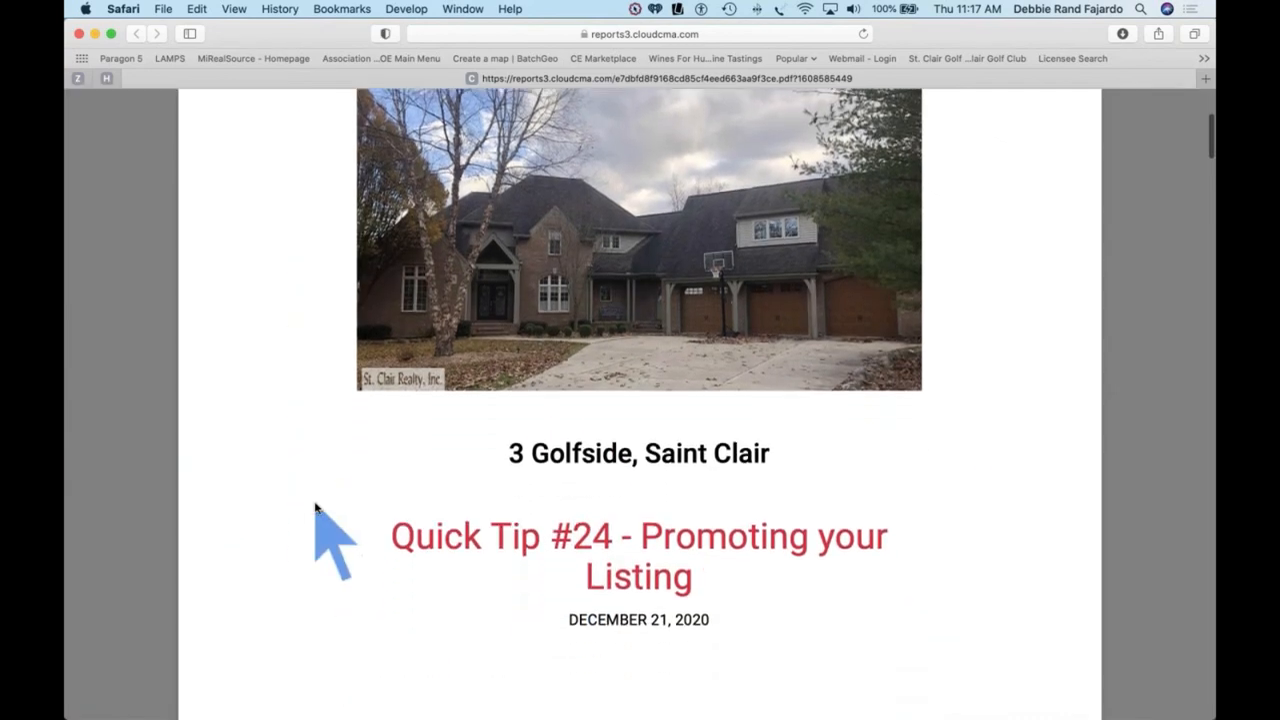
{"action": "scroll", "coordinate": [315, 508], "scroll_direction": "up", "scroll_amount": 4}
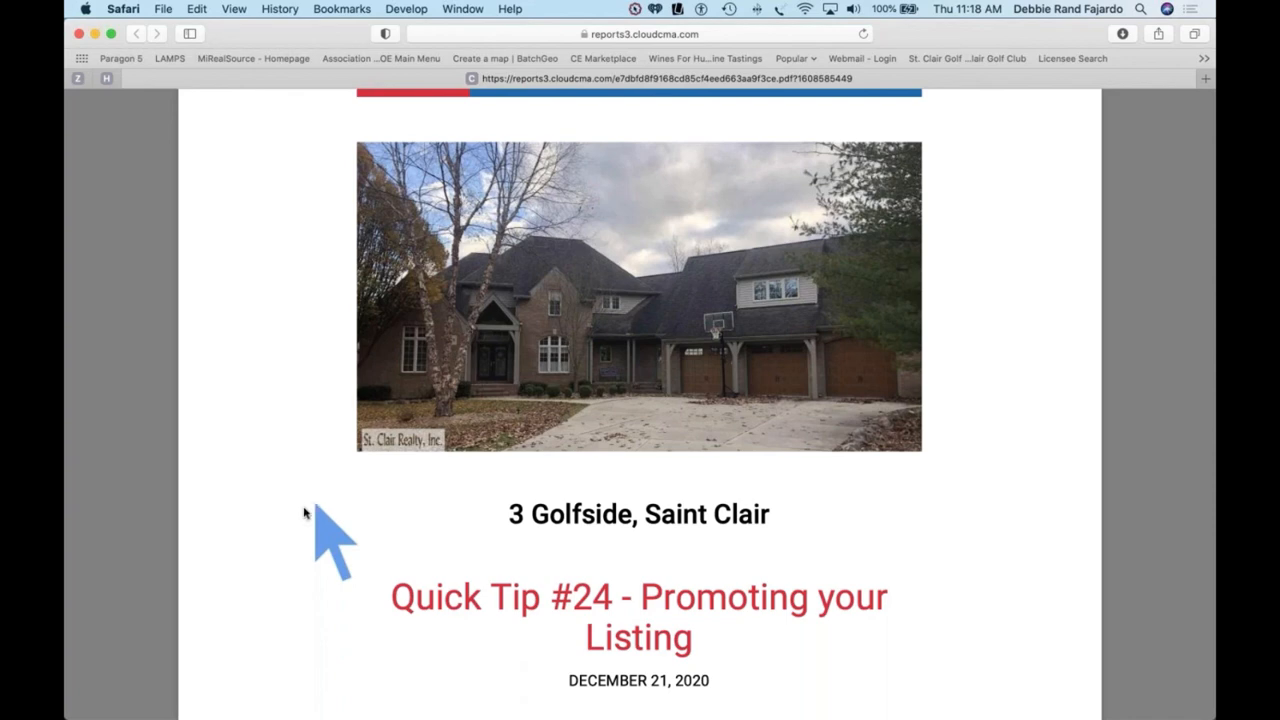
Step: Read past the photo pages and Area Schools table to the Area Restaurants list
{"action": "scroll", "coordinate": [666, 456], "scroll_direction": "down", "scroll_amount": 7}
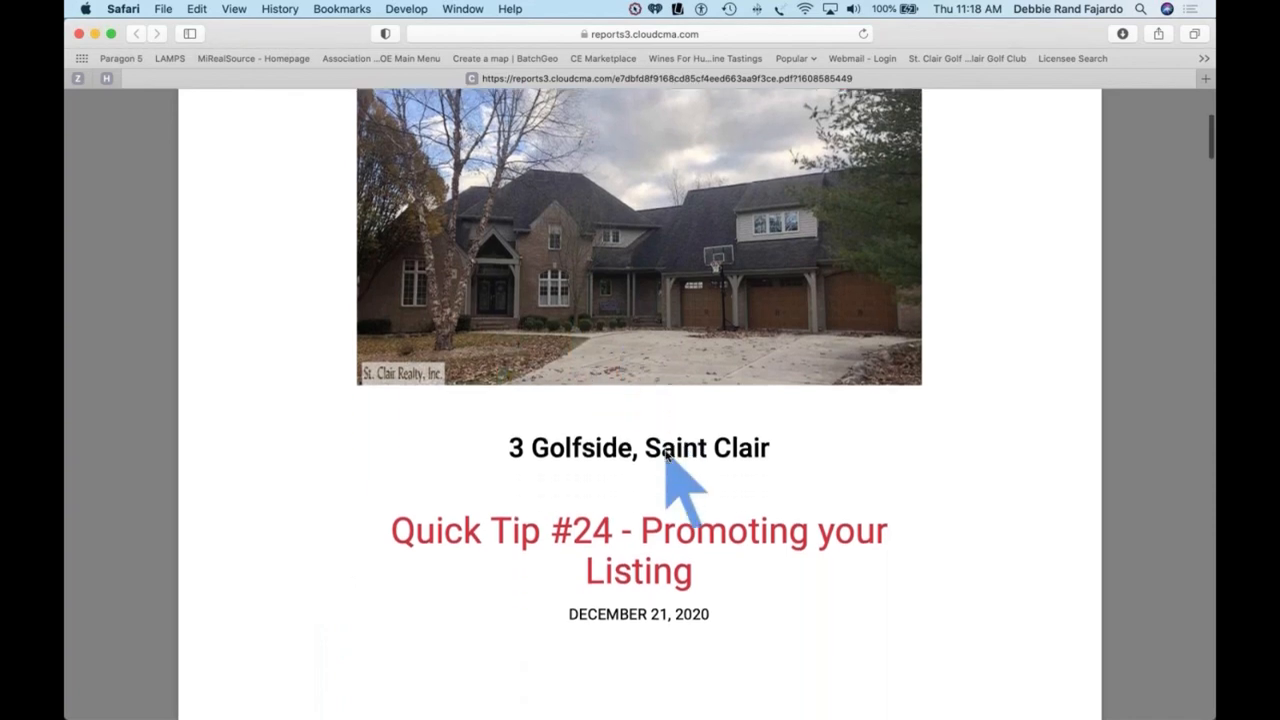
{"action": "scroll", "coordinate": [666, 456], "scroll_direction": "down", "scroll_amount": 20}
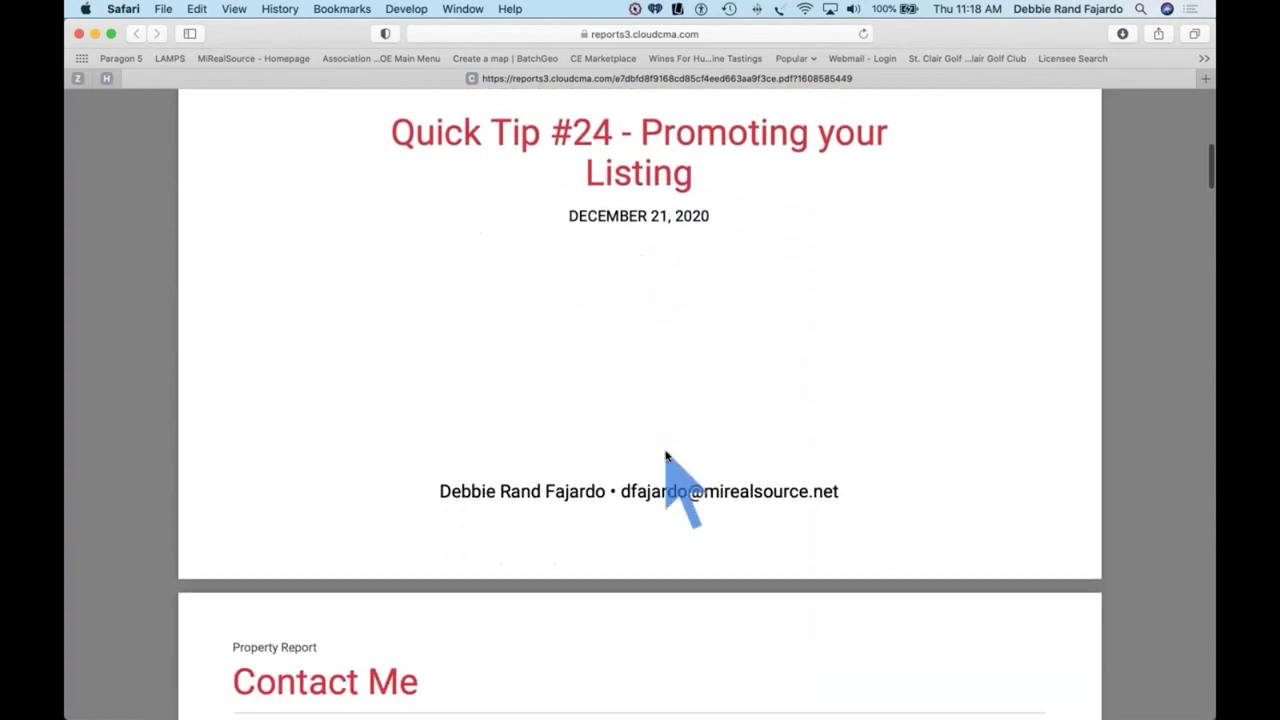
{"action": "scroll", "coordinate": [666, 456], "scroll_direction": "down", "scroll_amount": 10}
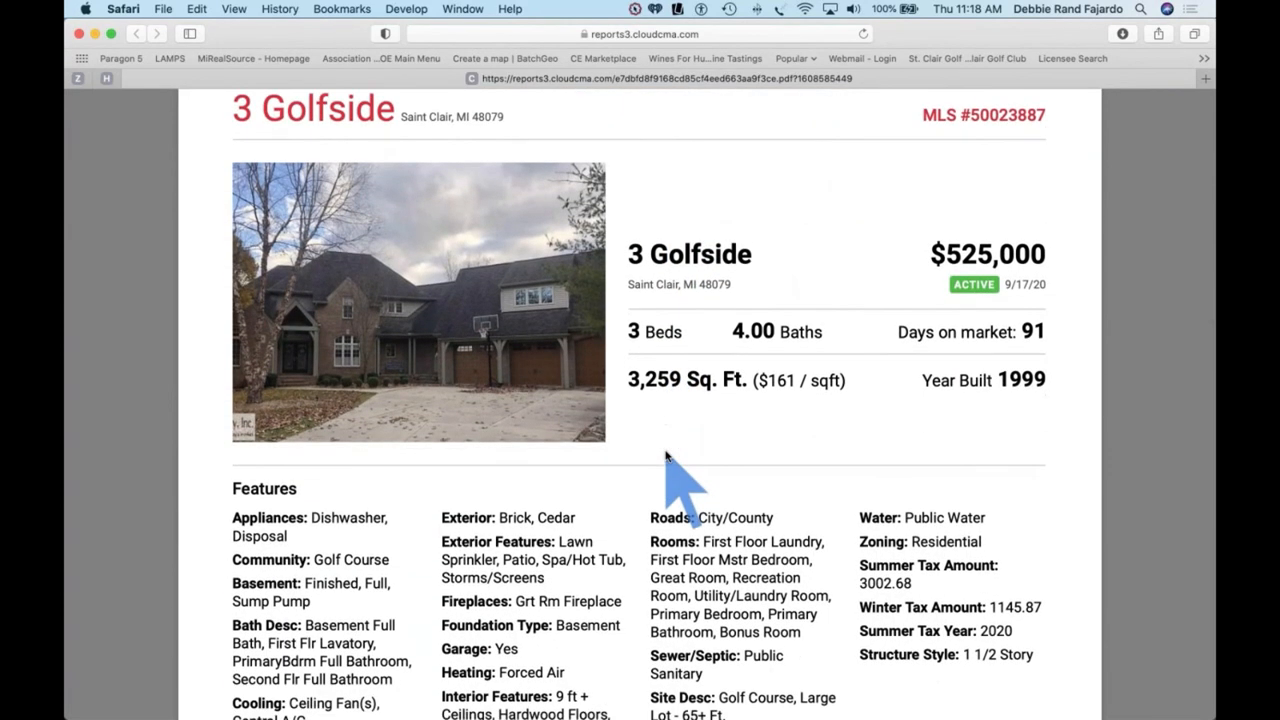
{"action": "scroll", "coordinate": [666, 456], "scroll_direction": "down", "scroll_amount": 2}
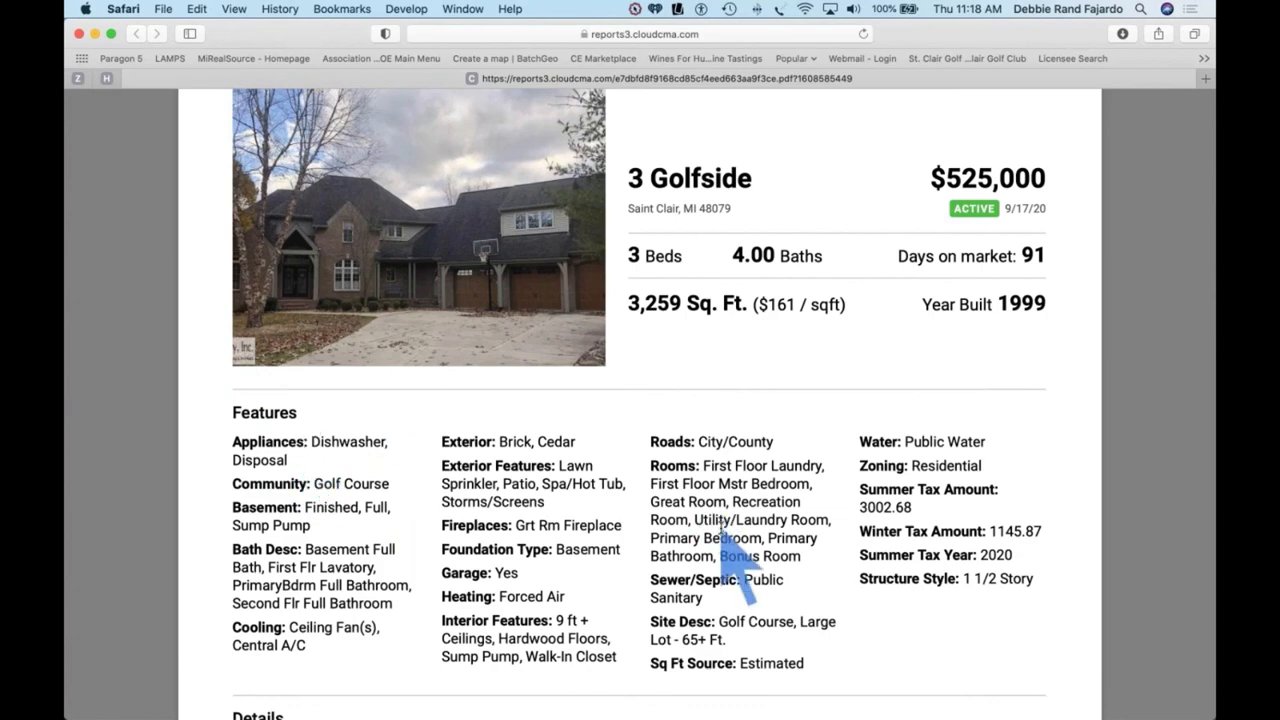
{"action": "scroll", "coordinate": [720, 527], "scroll_direction": "down", "scroll_amount": 10}
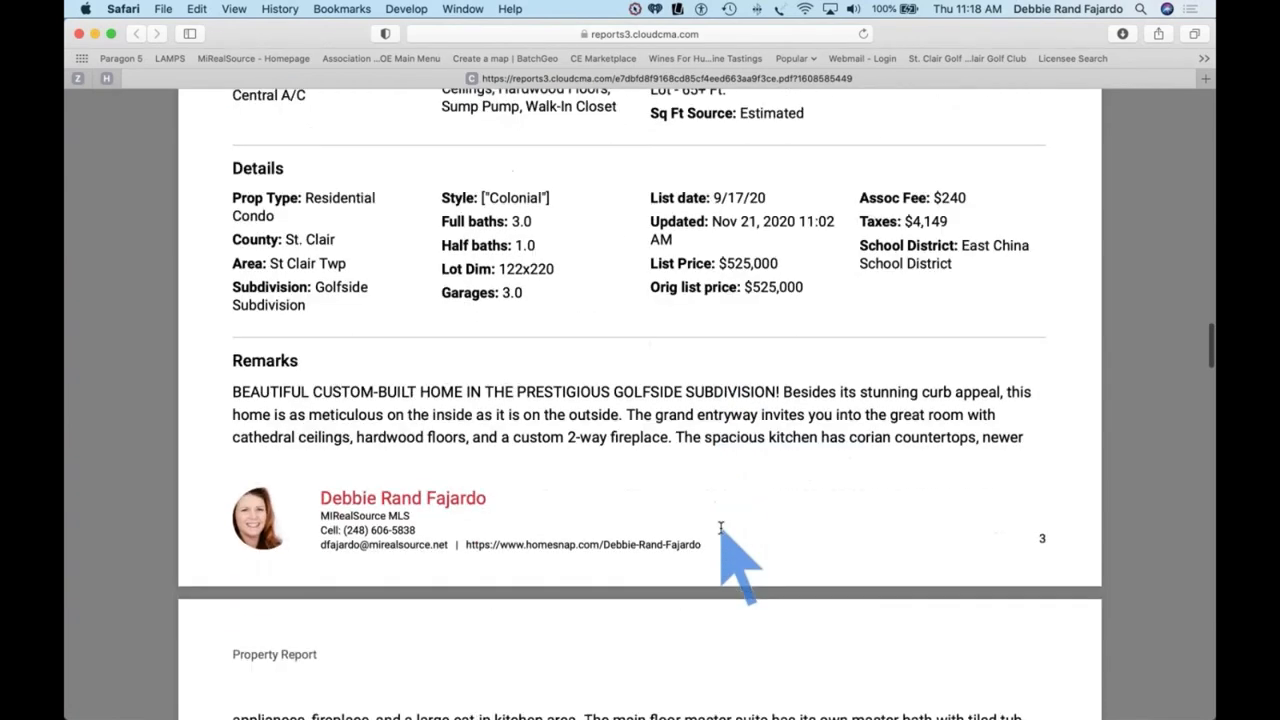
{"action": "scroll", "coordinate": [720, 527], "scroll_direction": "down", "scroll_amount": 20}
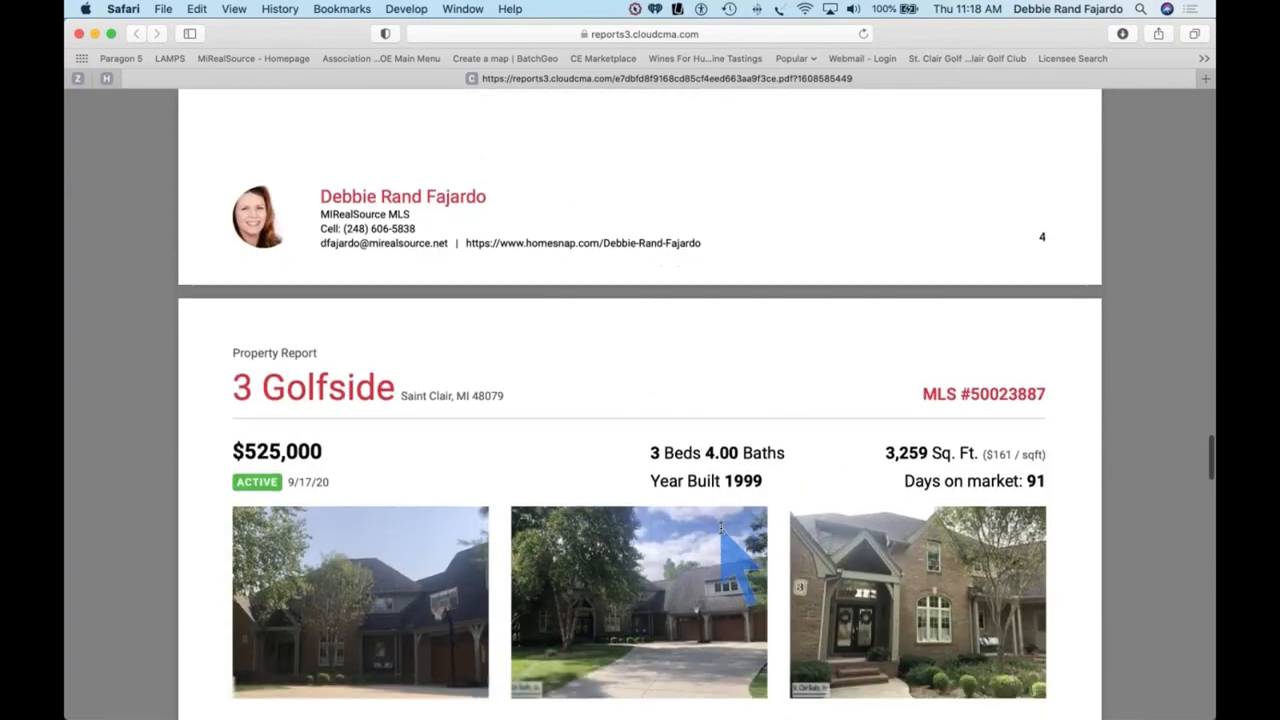
{"action": "scroll", "coordinate": [721, 528], "scroll_direction": "down", "scroll_amount": 5}
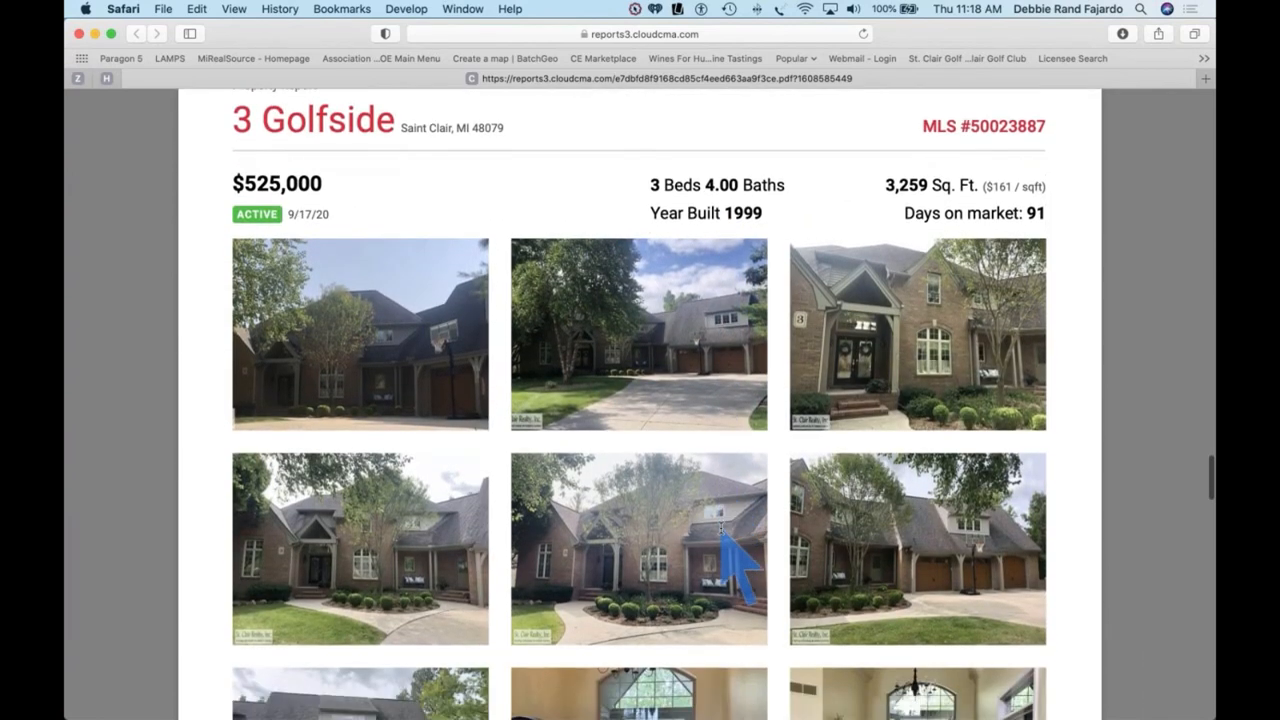
{"action": "scroll", "coordinate": [721, 528], "scroll_direction": "down", "scroll_amount": 5}
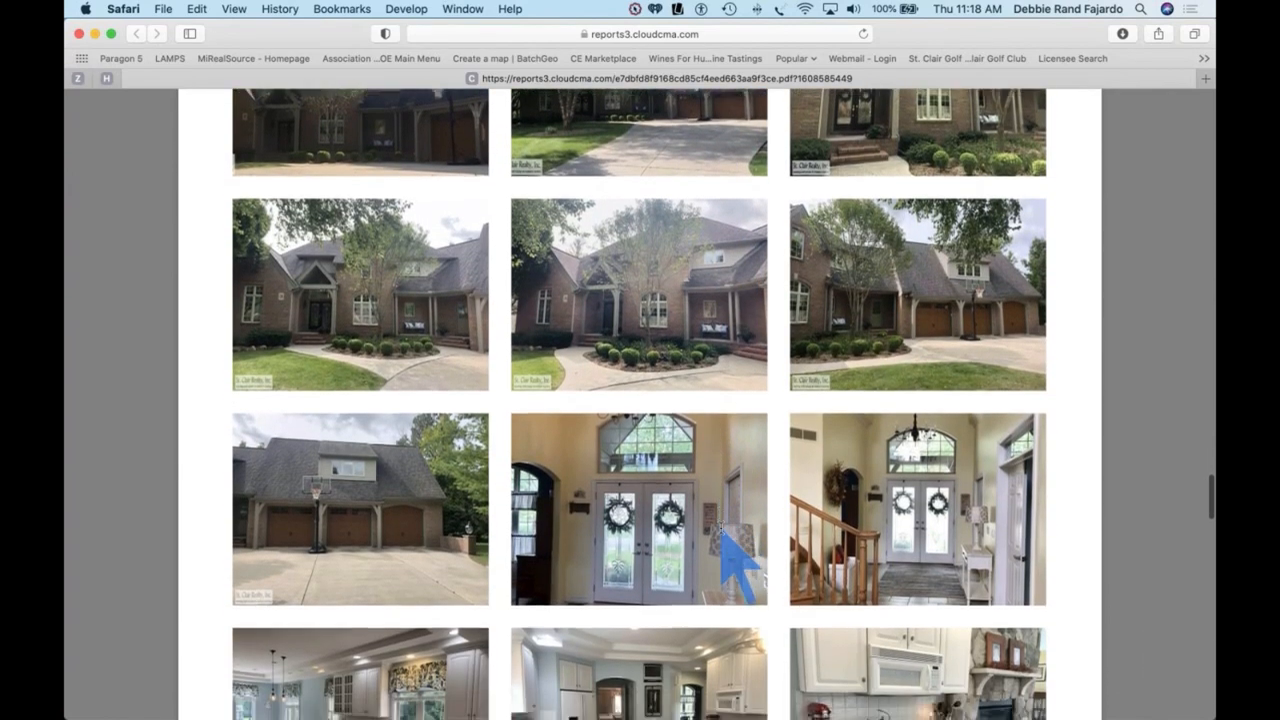
{"action": "scroll", "coordinate": [735, 565], "scroll_direction": "down", "scroll_amount": 5}
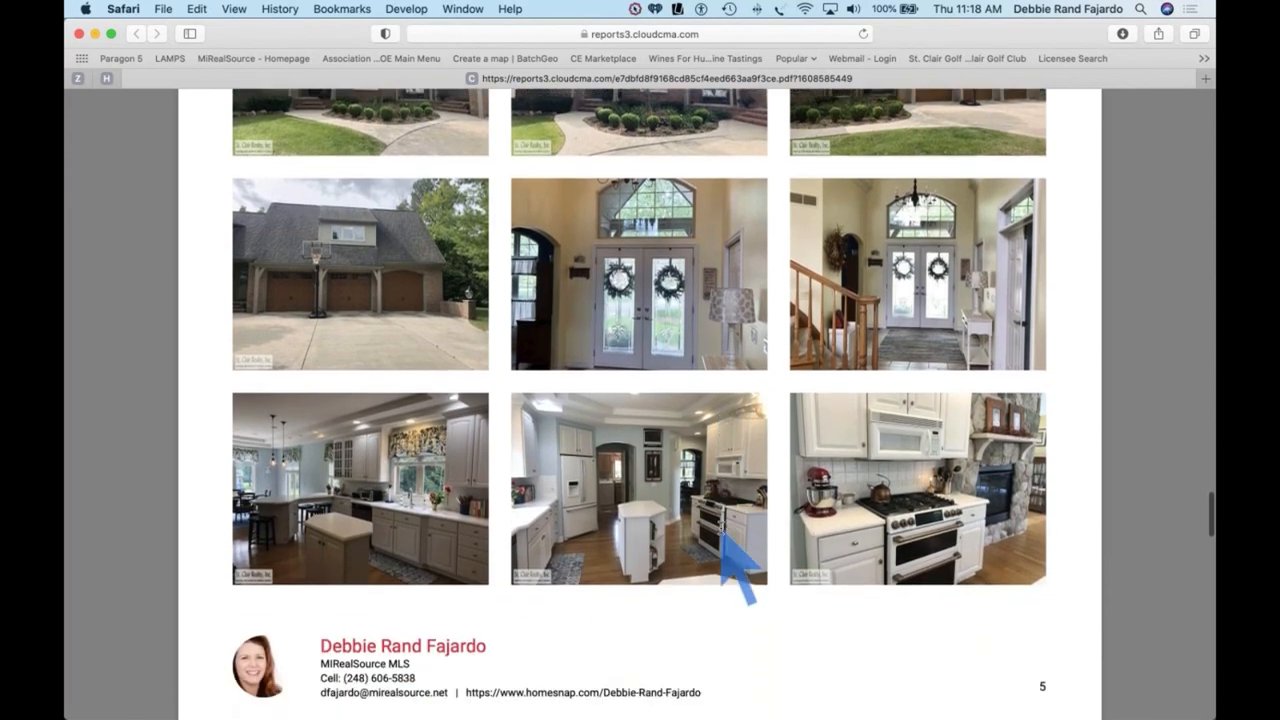
{"action": "scroll", "coordinate": [737, 575], "scroll_direction": "down", "scroll_amount": 6}
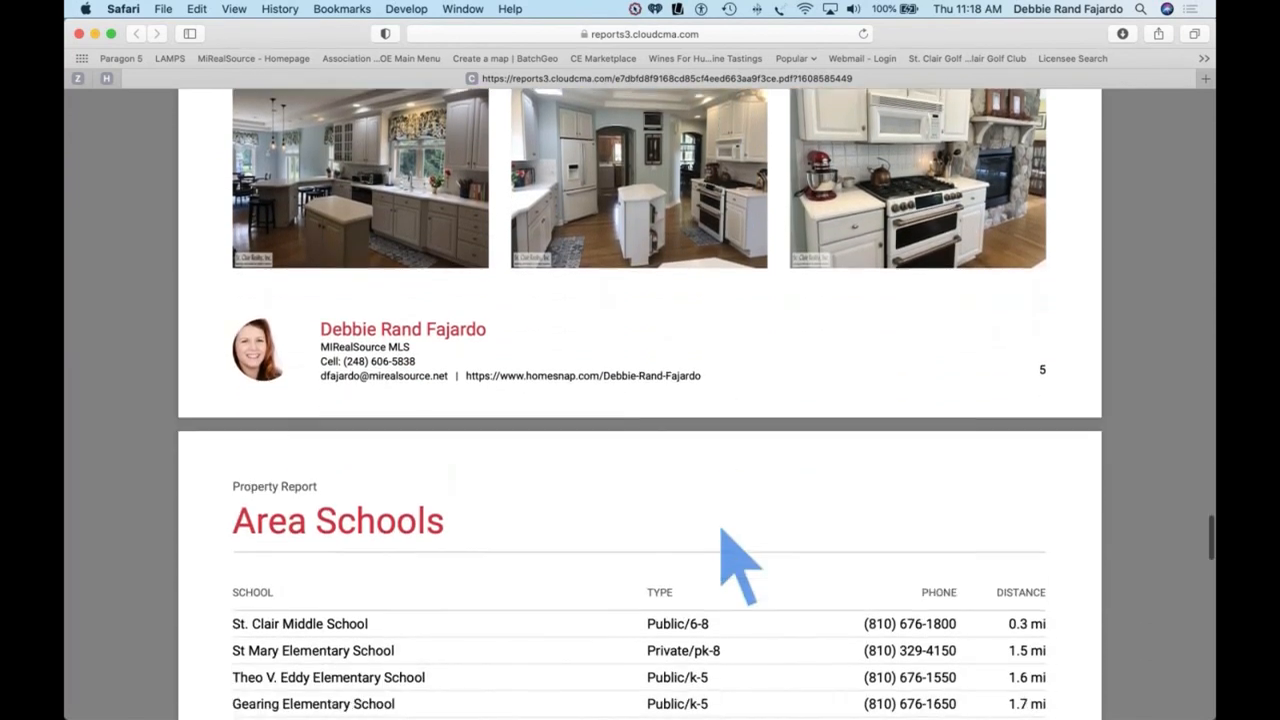
{"action": "scroll", "coordinate": [737, 570], "scroll_direction": "down", "scroll_amount": 1}
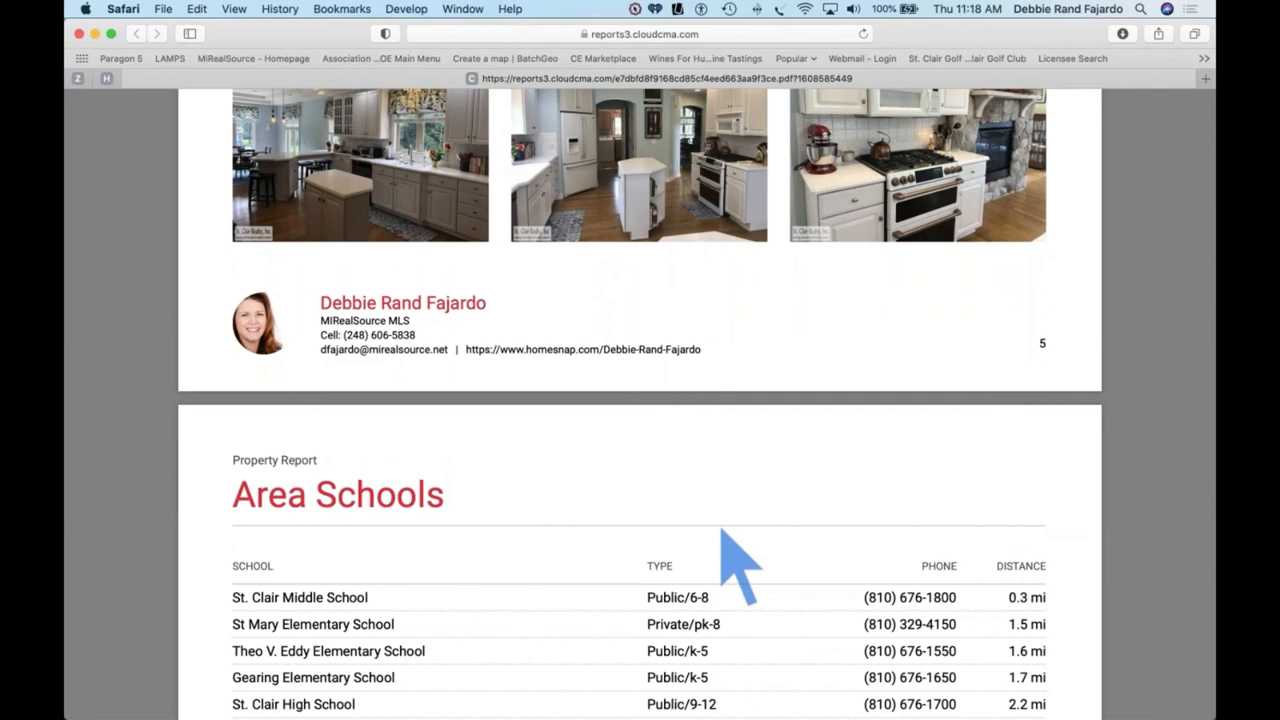
{"action": "scroll", "coordinate": [737, 570], "scroll_direction": "down", "scroll_amount": 6}
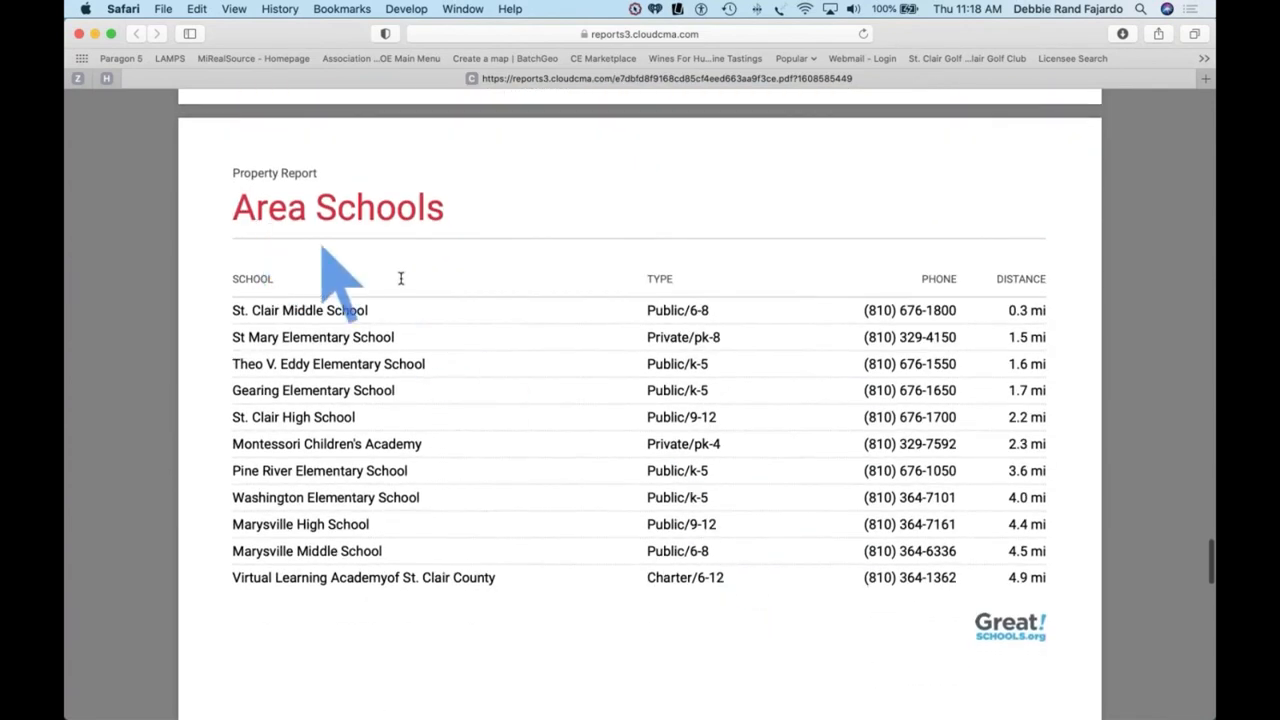
{"action": "scroll", "coordinate": [474, 273], "scroll_direction": "down", "scroll_amount": 8}
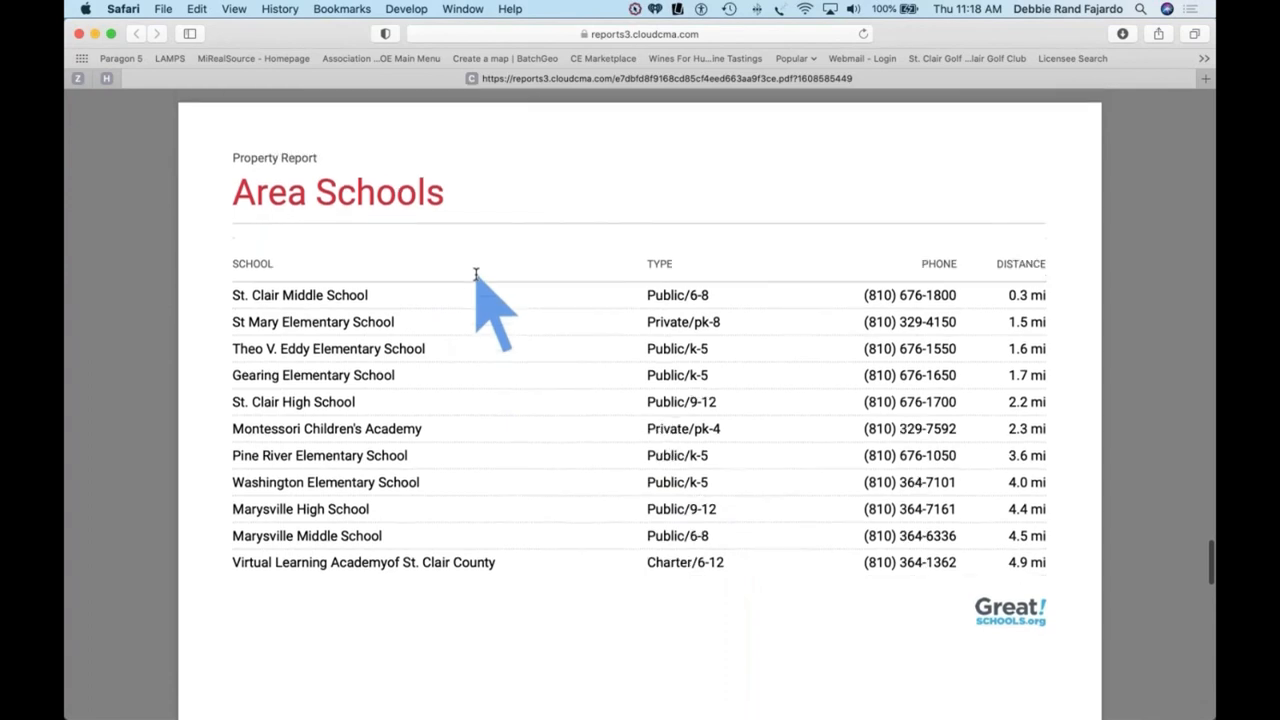
{"action": "scroll", "coordinate": [476, 273], "scroll_direction": "down", "scroll_amount": 15}
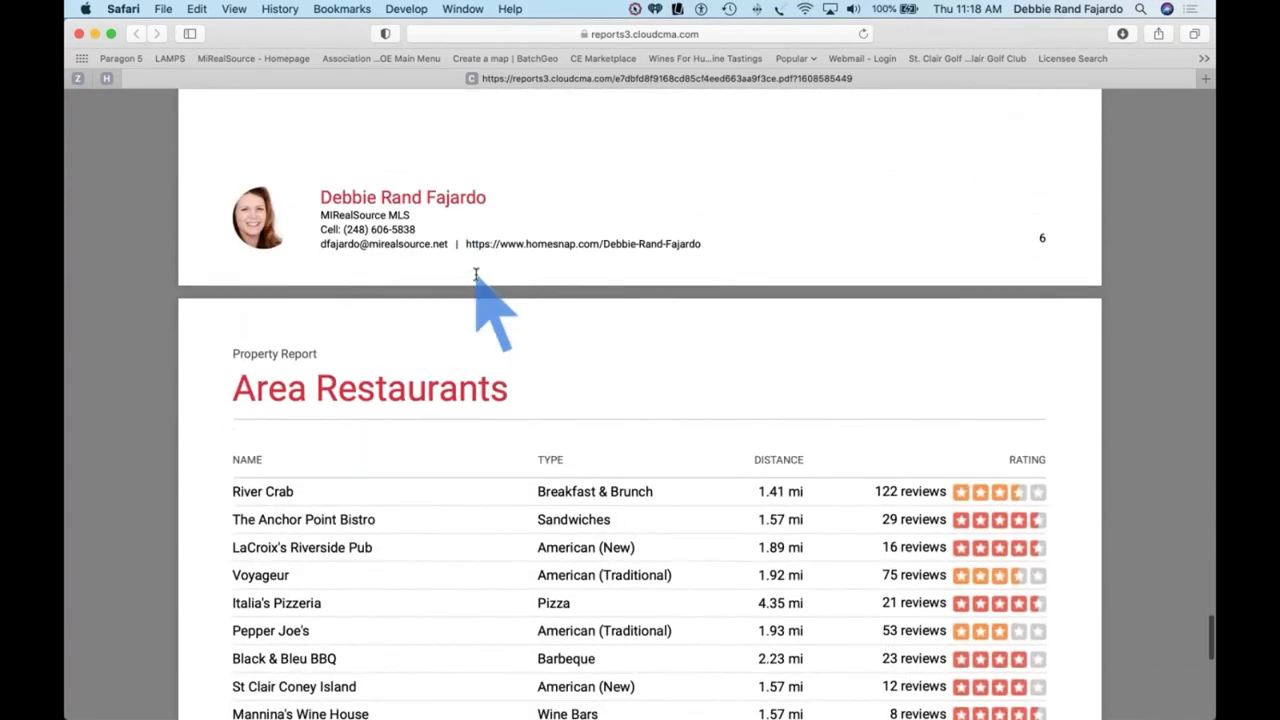
{"action": "scroll", "coordinate": [476, 273], "scroll_direction": "down", "scroll_amount": 2}
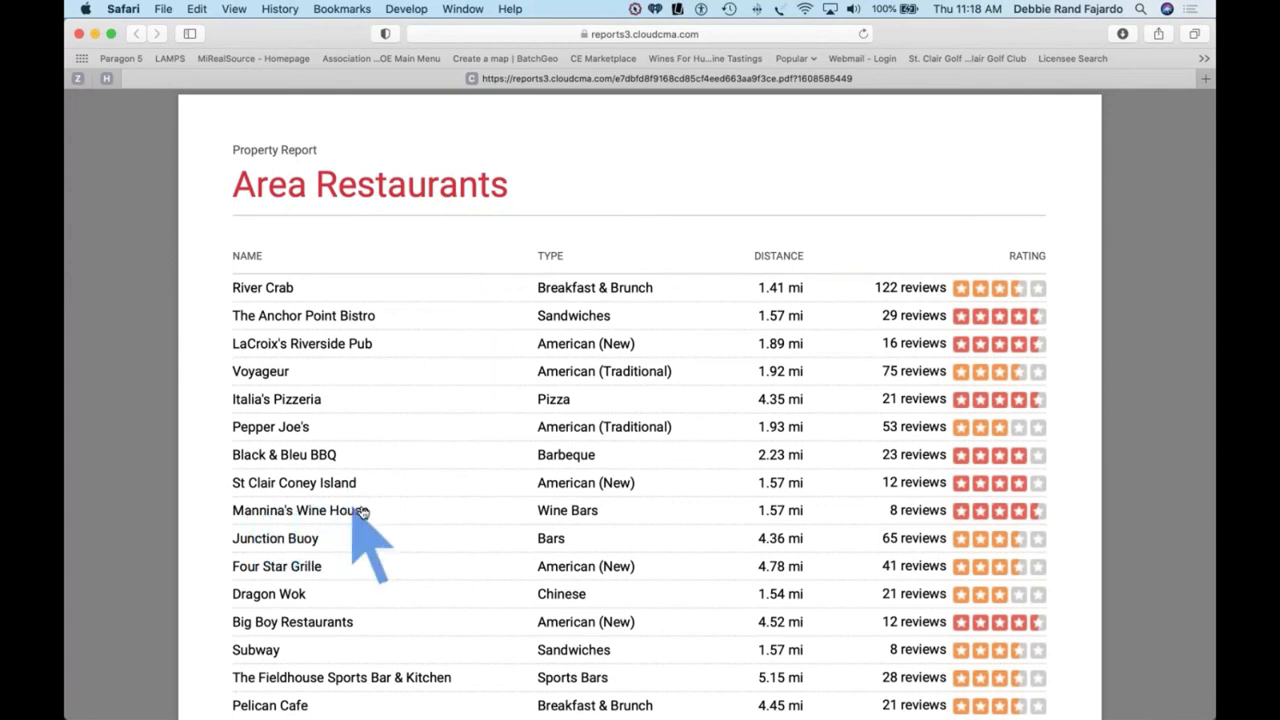
Step: Close the property report PDF and show the saved flyers in the Flyers list
{"action": "left_click", "coordinate": [80, 34]}
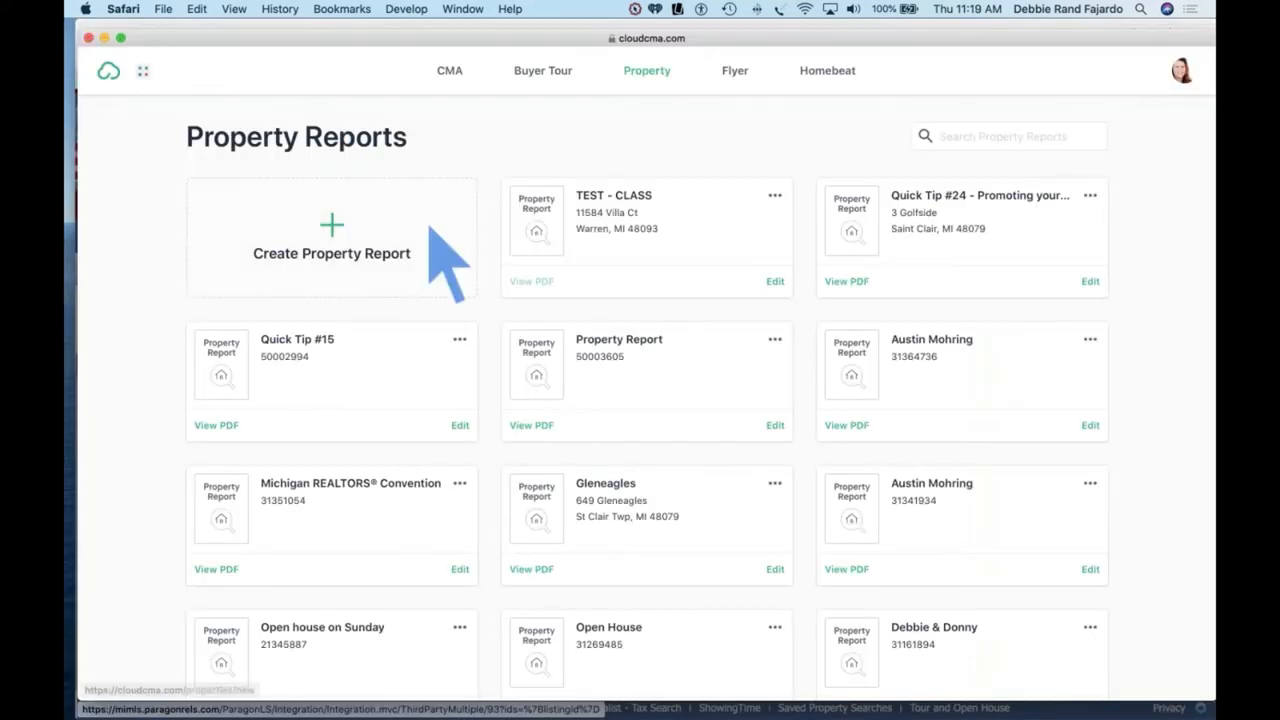
{"action": "left_click", "coordinate": [735, 72]}
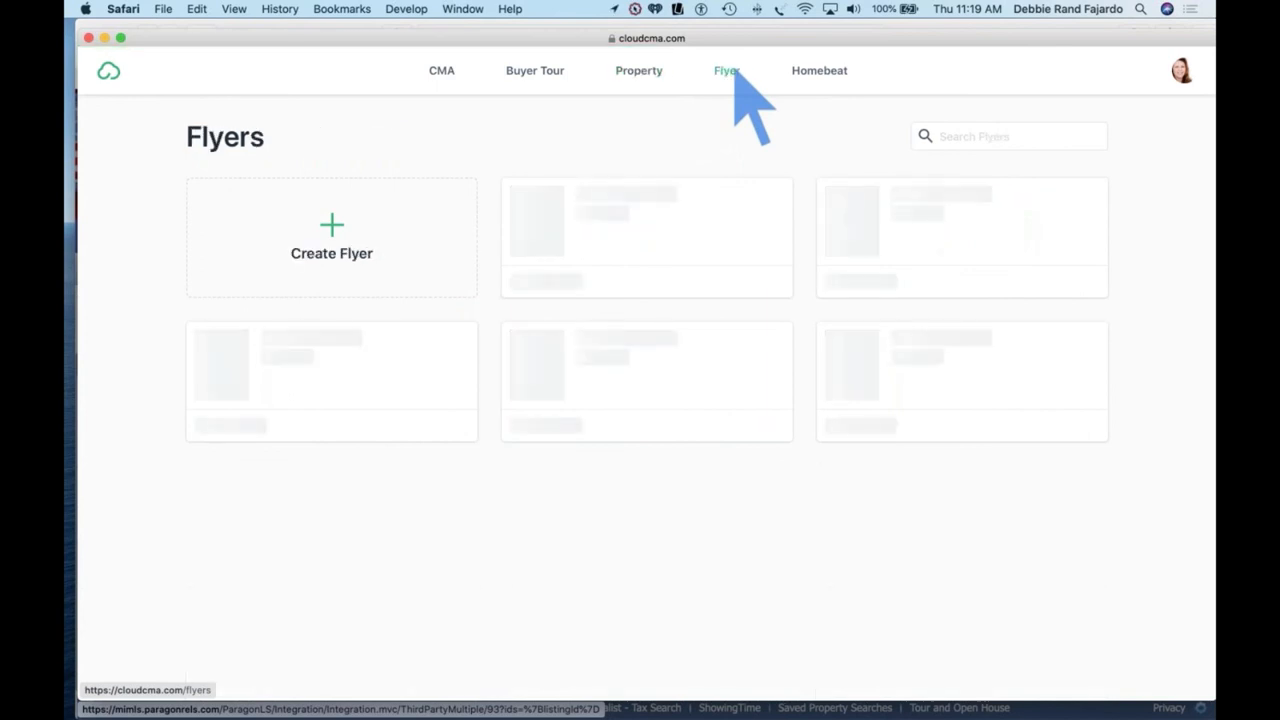
{"action": "mouse_move", "coordinate": [657, 231]}
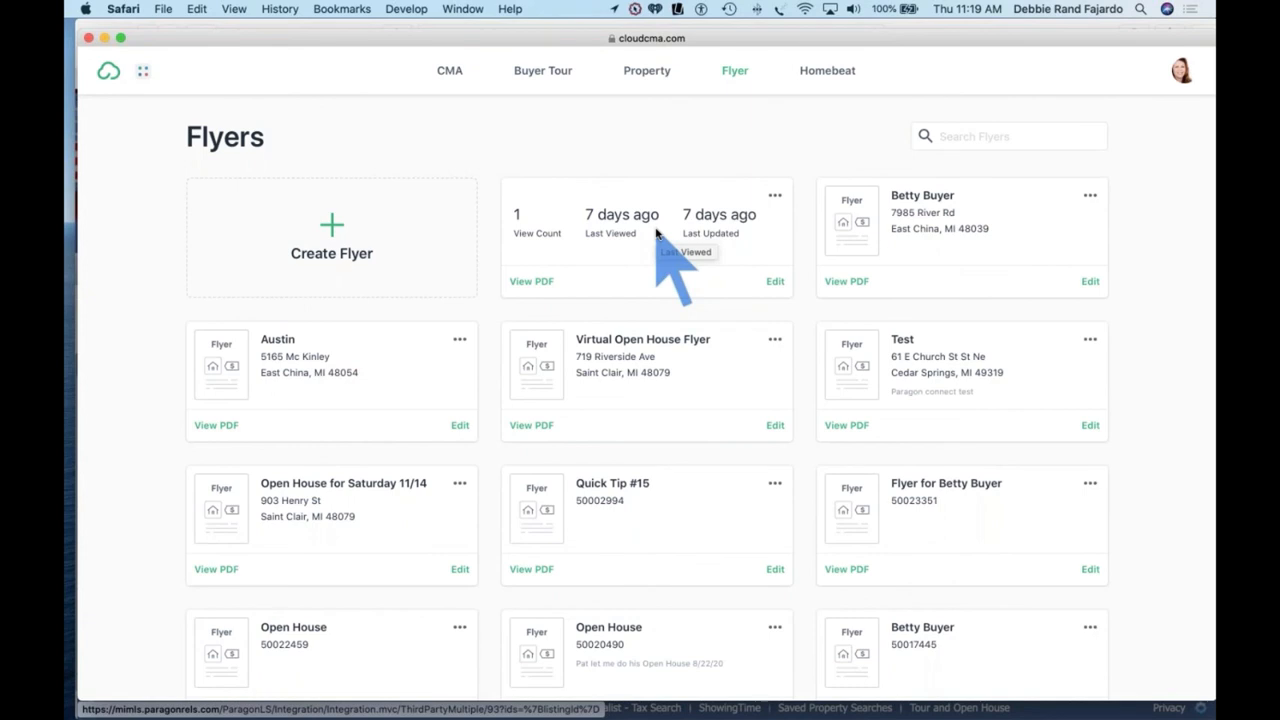
Step: Open a sample flyer's PDF and read through the $625,000 New to Market listing
{"action": "left_click", "coordinate": [846, 281]}
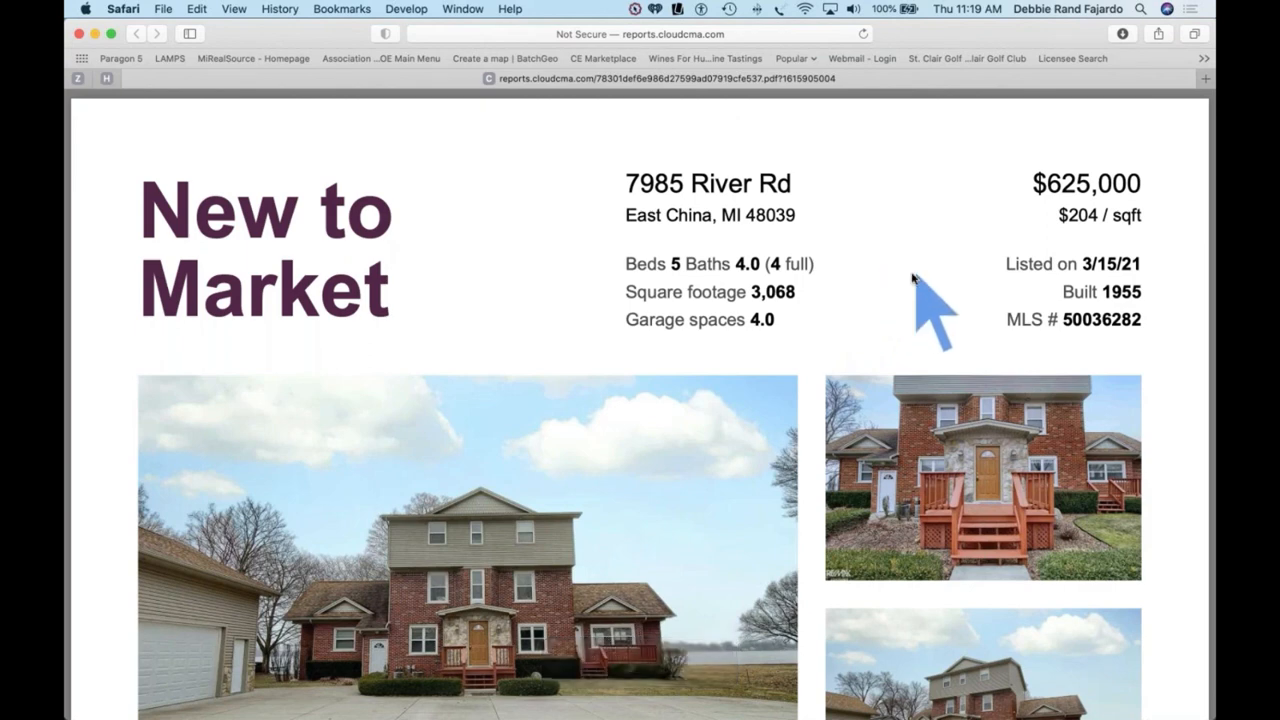
{"action": "scroll", "coordinate": [914, 286], "scroll_direction": "down", "scroll_amount": 1}
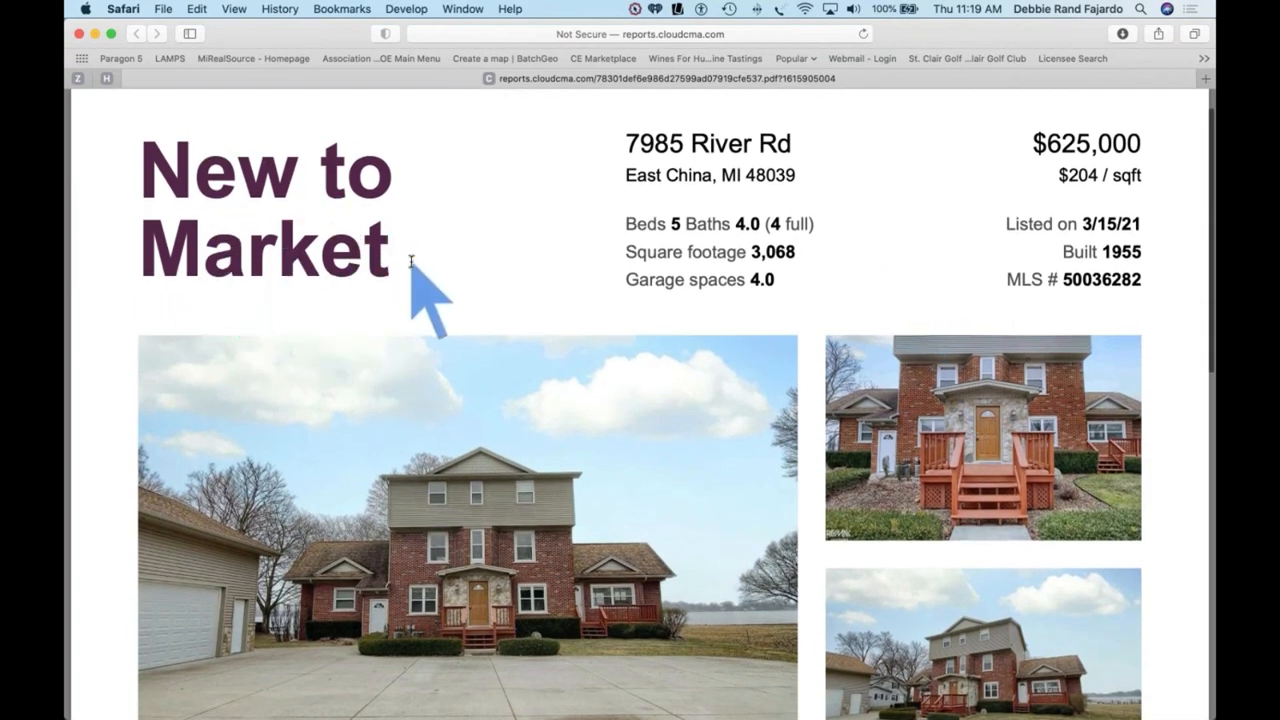
{"action": "scroll", "coordinate": [410, 261], "scroll_direction": "down", "scroll_amount": 3}
{"action": "scroll", "coordinate": [410, 261], "scroll_direction": "down", "scroll_amount": 8}
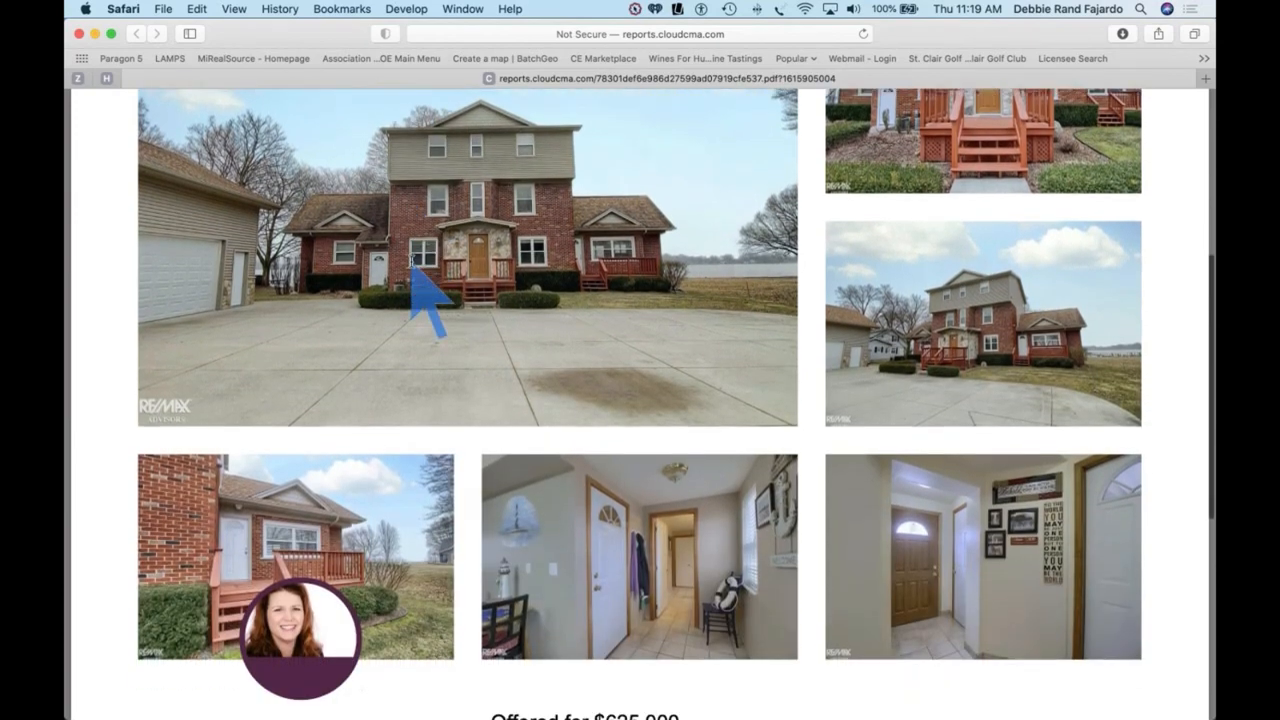
{"action": "scroll", "coordinate": [410, 261], "scroll_direction": "down", "scroll_amount": 5}
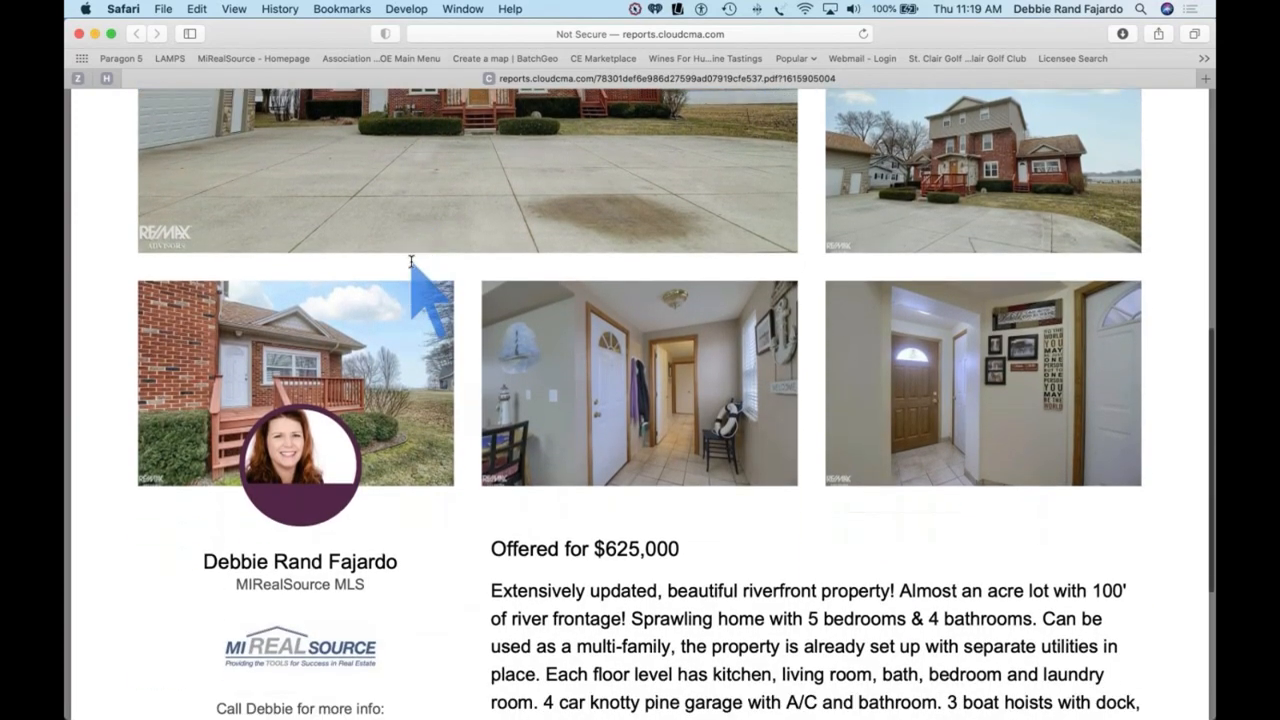
{"action": "scroll", "coordinate": [410, 261], "scroll_direction": "down", "scroll_amount": 8}
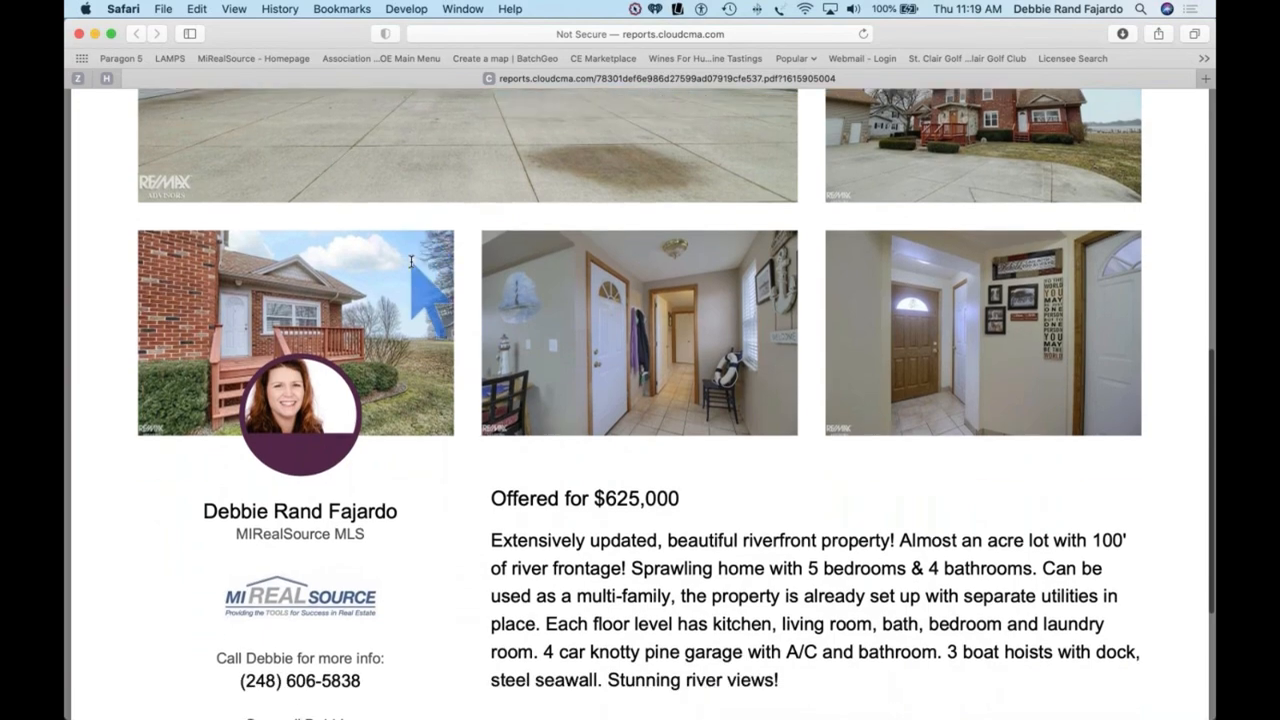
{"action": "scroll", "coordinate": [410, 261], "scroll_direction": "down", "scroll_amount": 1}
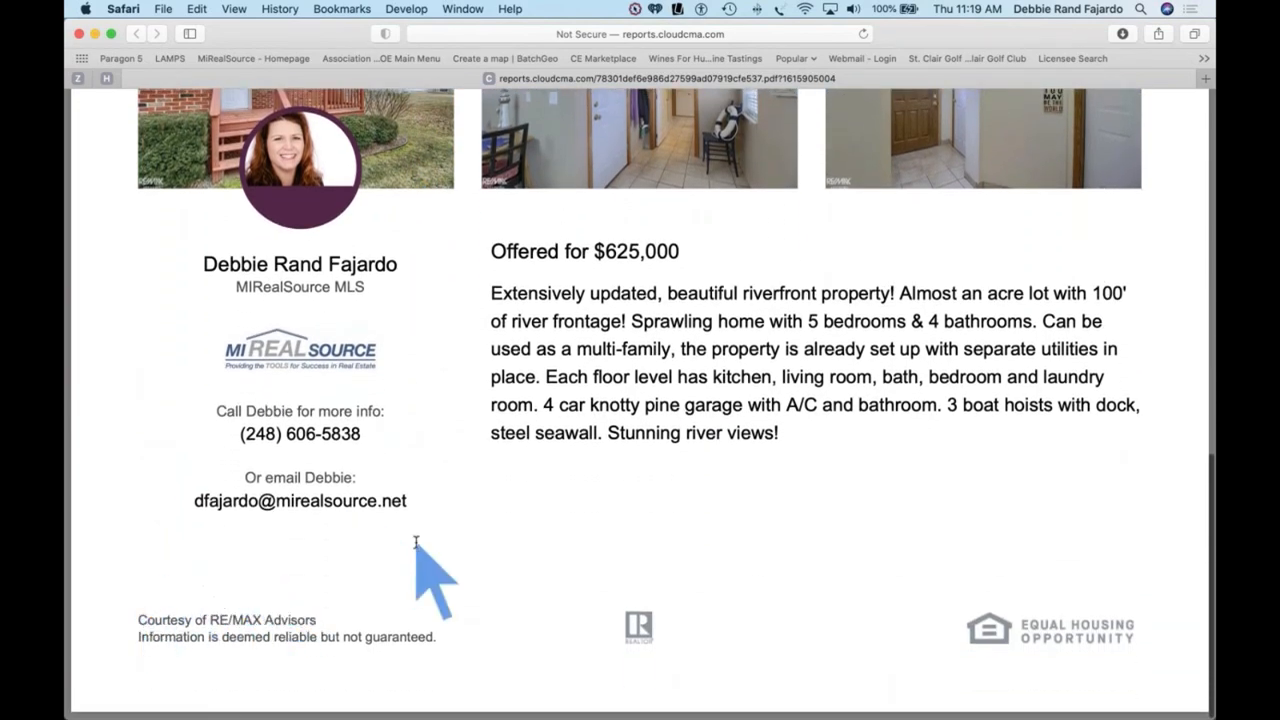
Step: Return the flyer PDF to its top header and photos
{"action": "scroll", "coordinate": [423, 543], "scroll_direction": "up", "scroll_amount": 15}
{"action": "scroll", "coordinate": [415, 541], "scroll_direction": "down", "scroll_amount": 3}
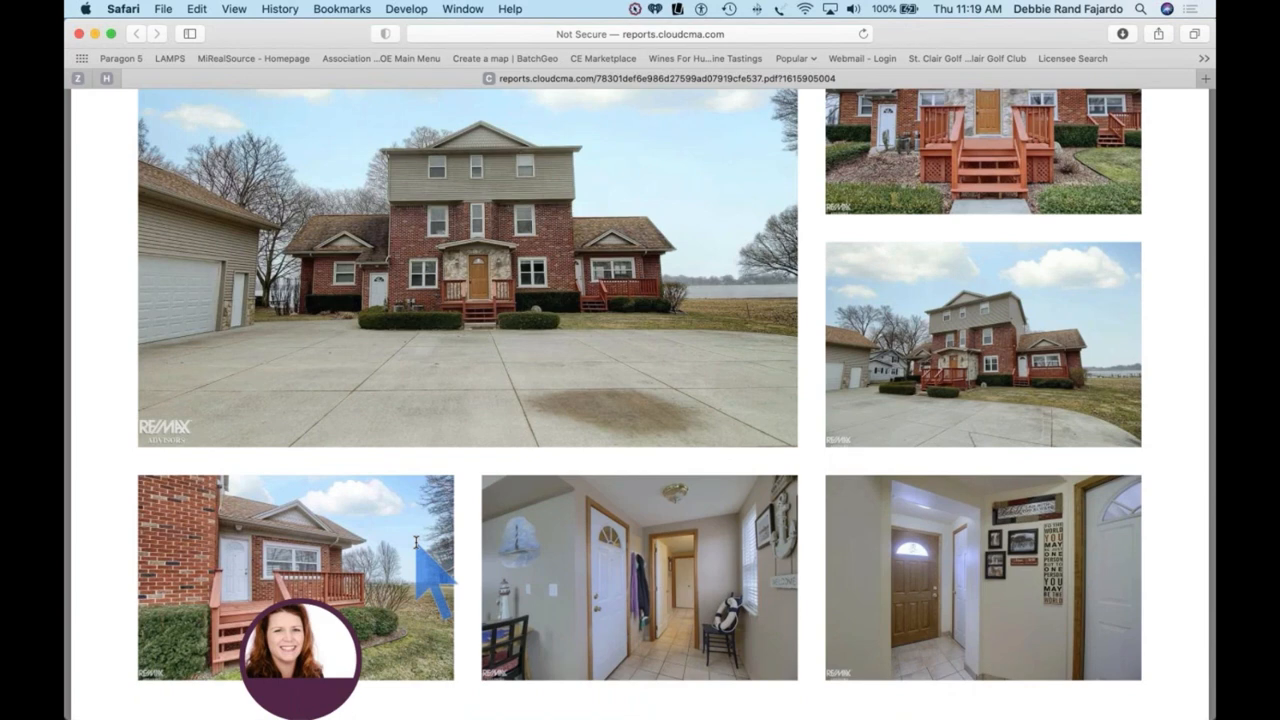
{"action": "scroll", "coordinate": [510, 386], "scroll_direction": "down", "scroll_amount": 5}
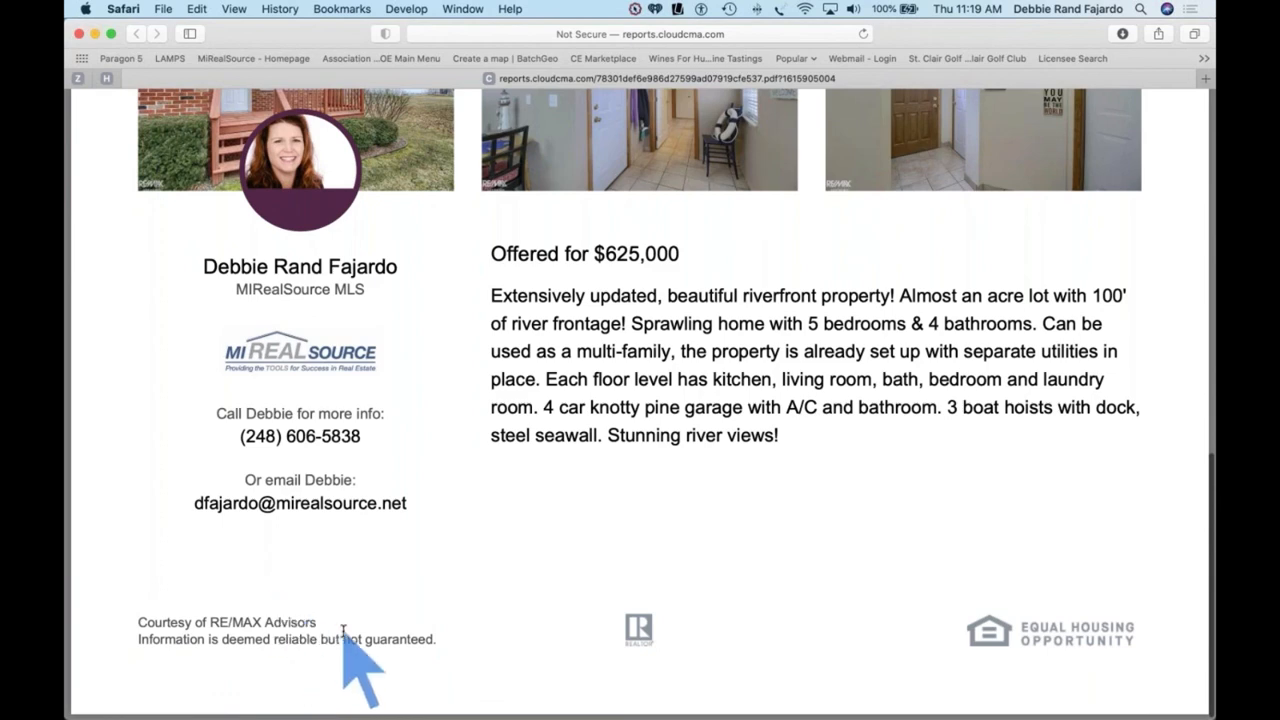
{"action": "scroll", "coordinate": [343, 630], "scroll_direction": "up", "scroll_amount": 2}
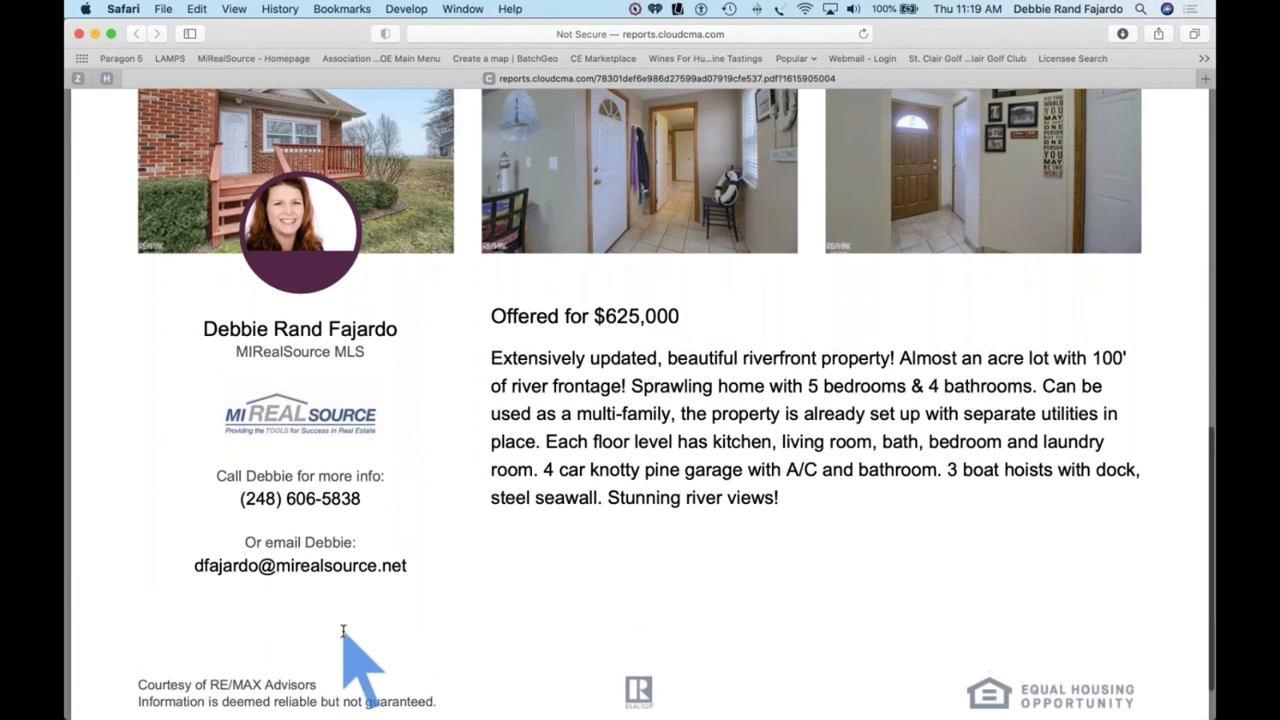
{"action": "scroll", "coordinate": [343, 630], "scroll_direction": "up", "scroll_amount": 2}
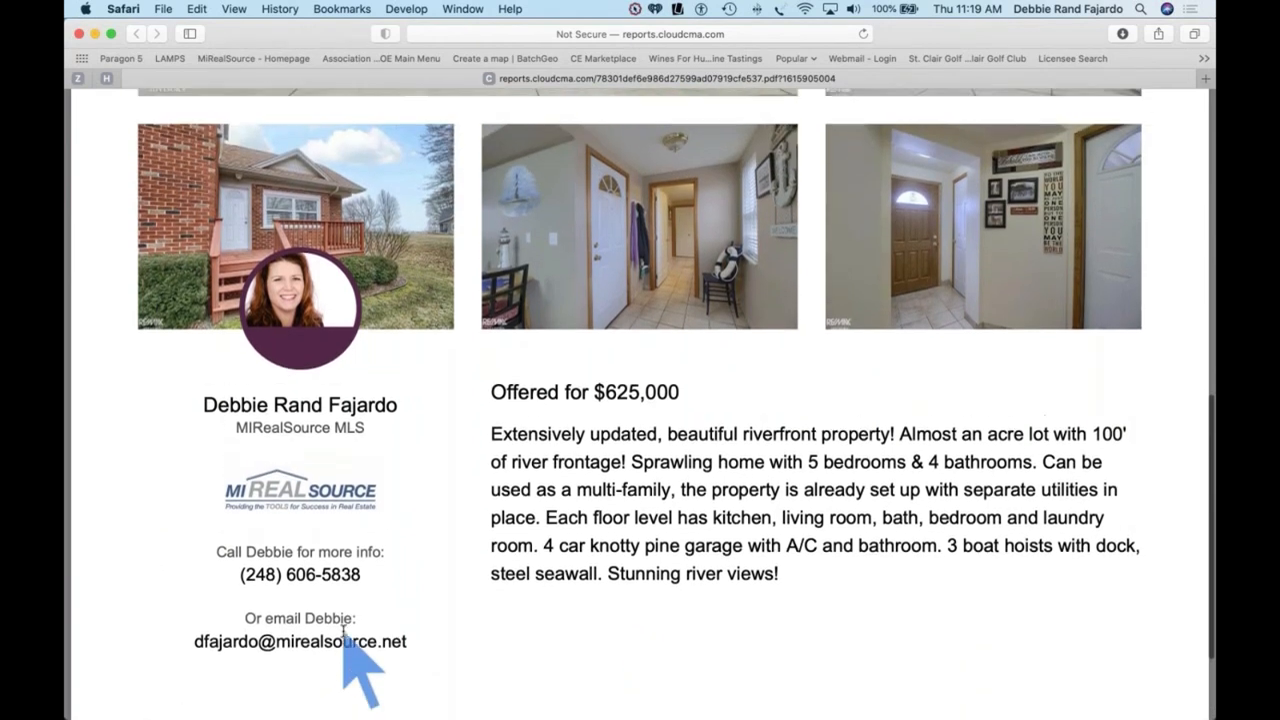
{"action": "scroll", "coordinate": [343, 630], "scroll_direction": "up", "scroll_amount": 10}
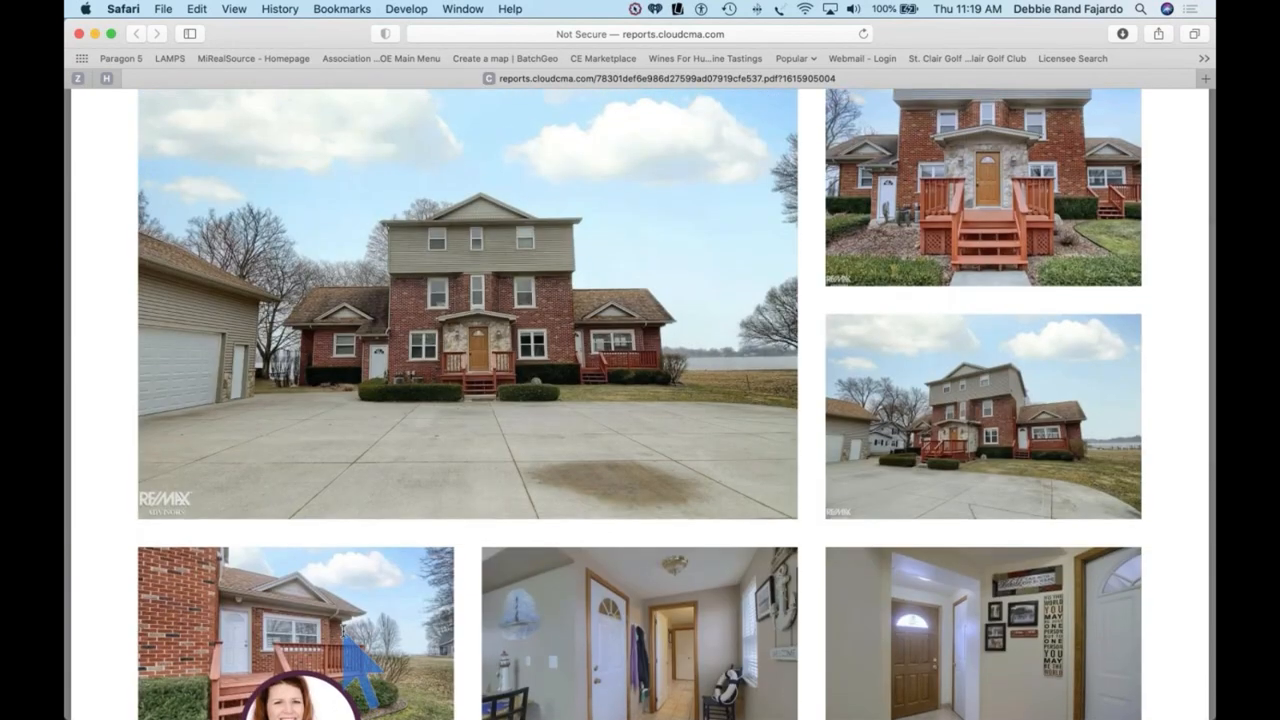
{"action": "scroll", "coordinate": [914, 614], "scroll_direction": "up", "scroll_amount": 6}
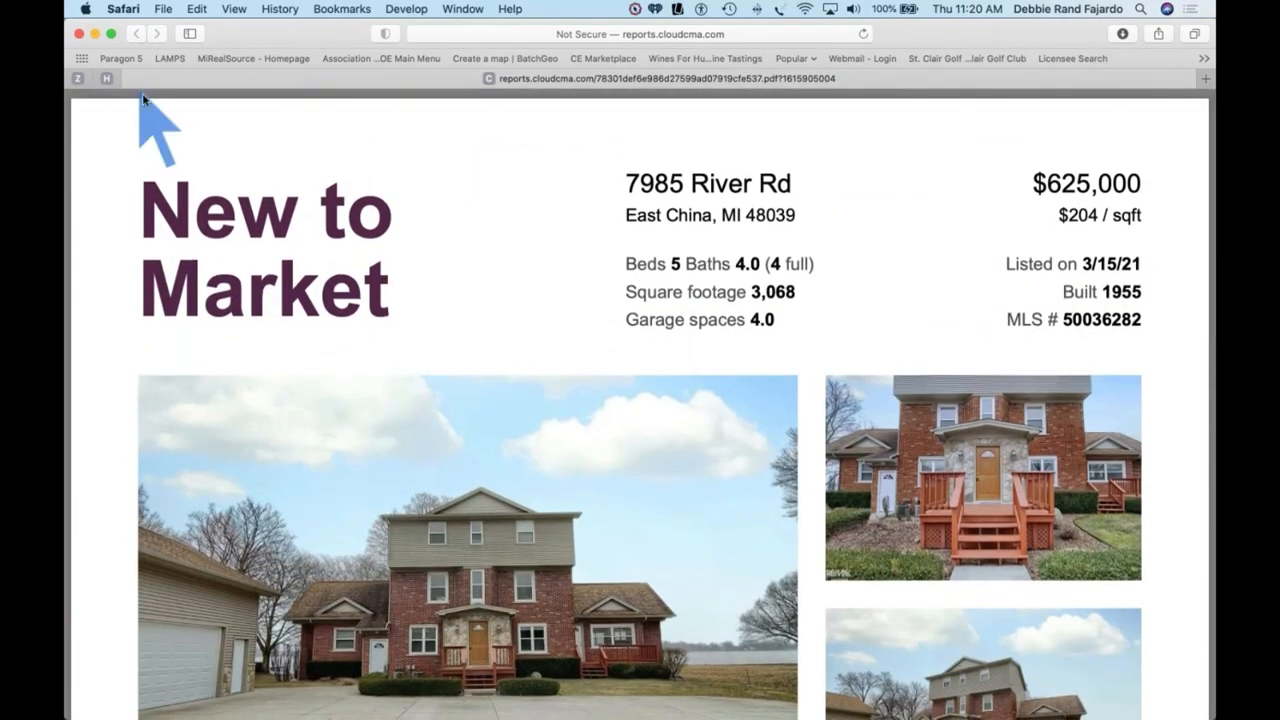
Step: Close the flyer PDF and go to the Lead Generation page's landing page and sharing options
{"action": "left_click", "coordinate": [80, 34]}
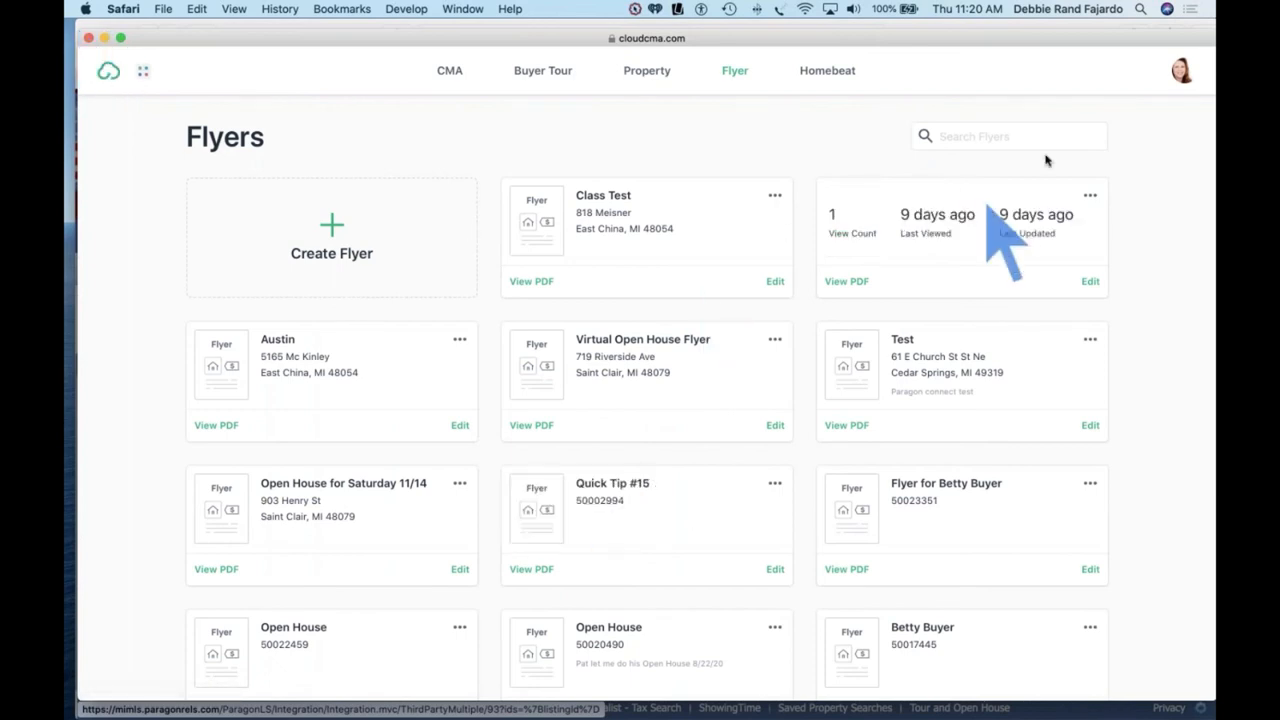
{"action": "left_click", "coordinate": [1182, 72]}
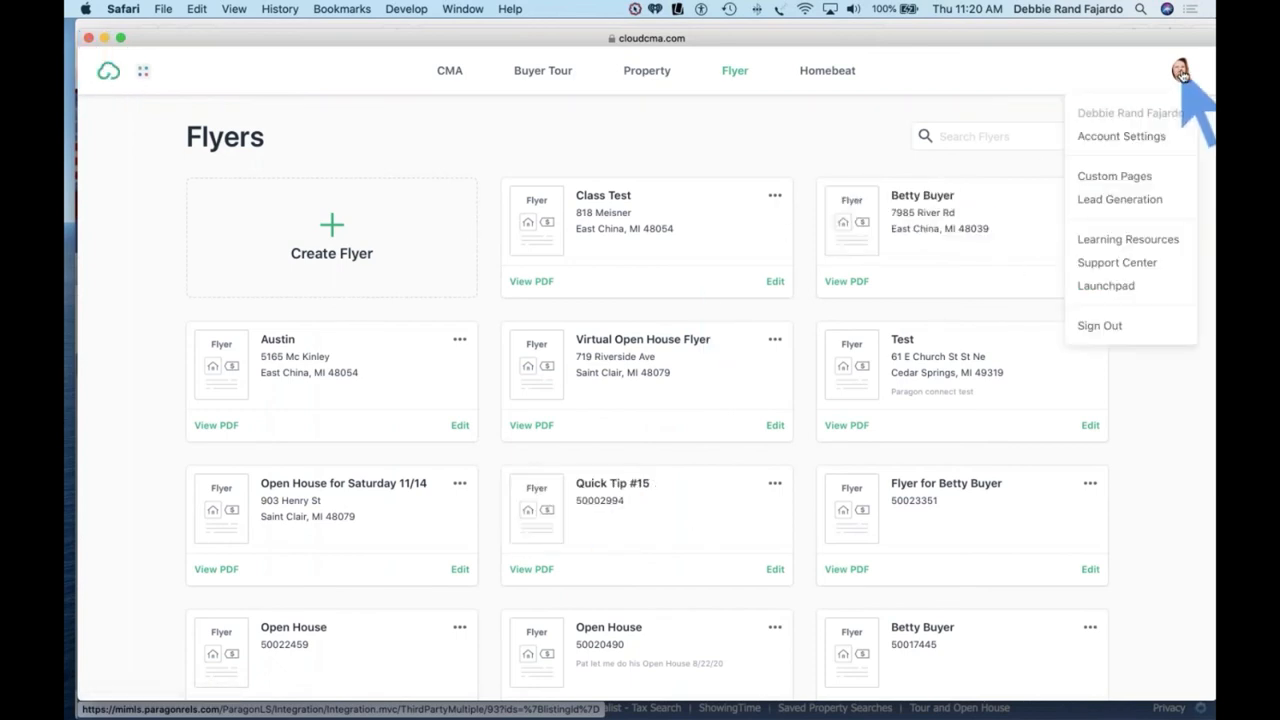
{"action": "left_click", "coordinate": [1122, 202]}
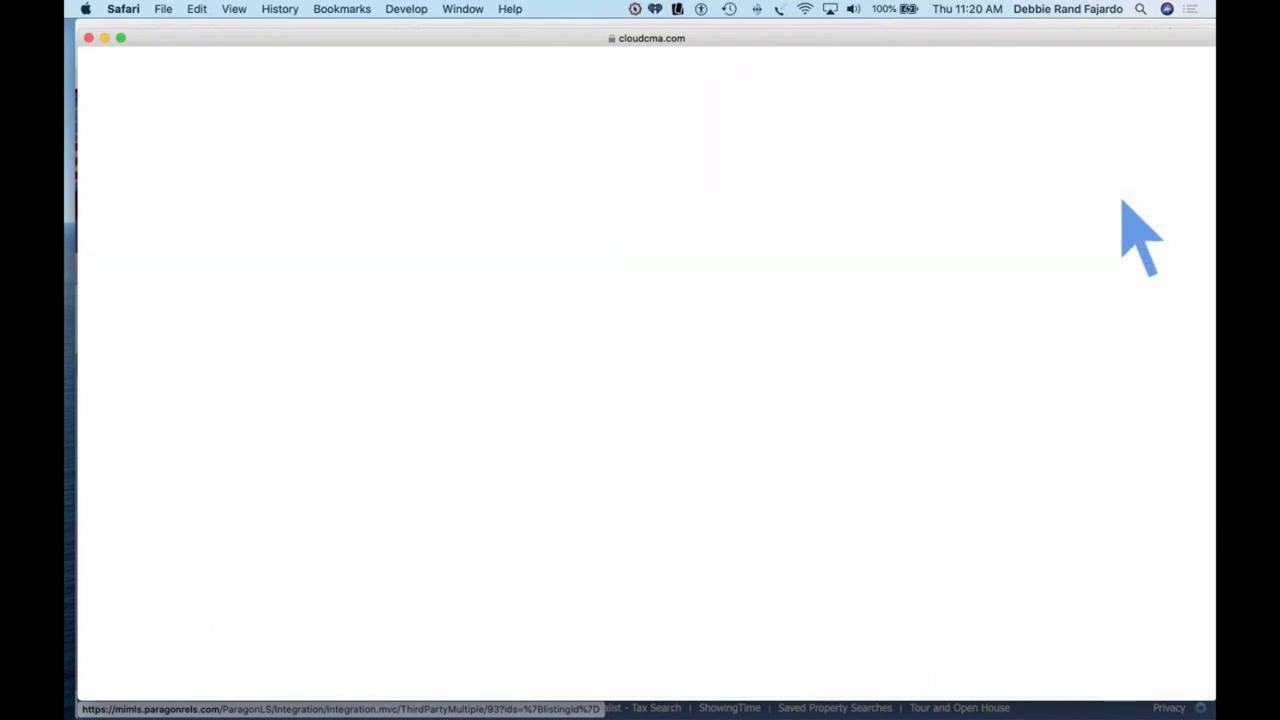
{"action": "scroll", "coordinate": [1122, 205], "scroll_direction": "down", "scroll_amount": 2}
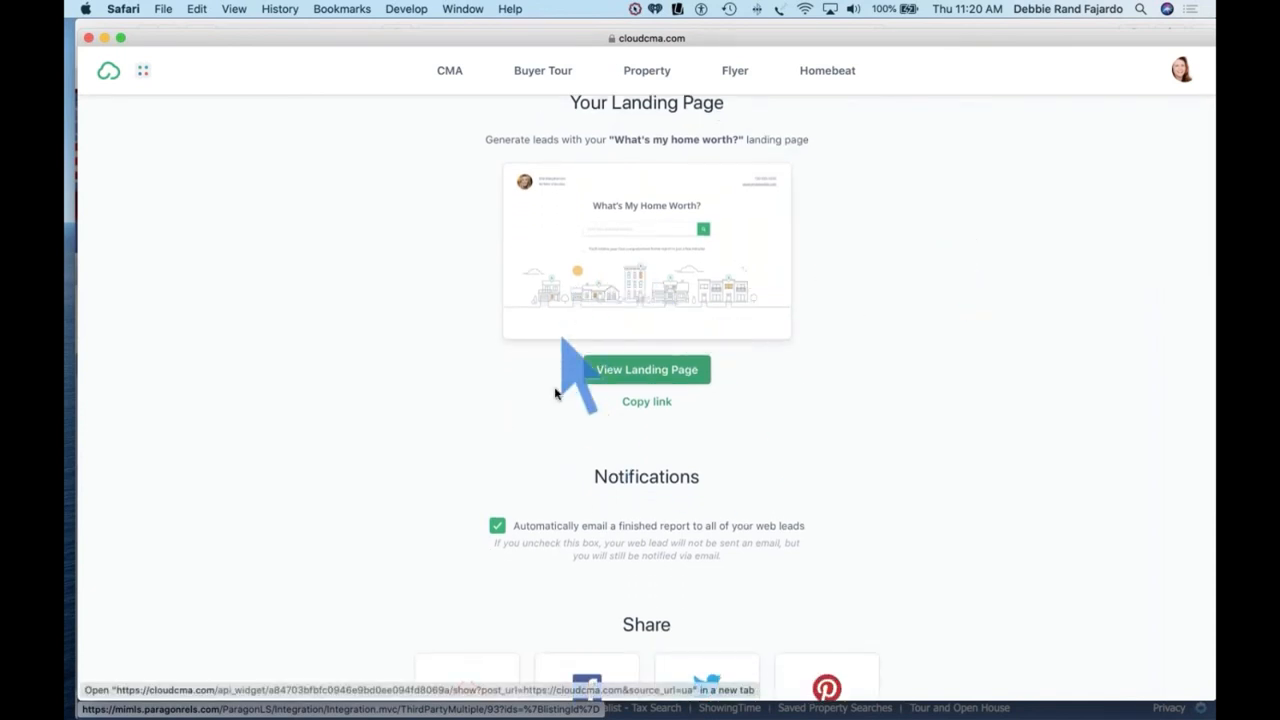
{"action": "scroll", "coordinate": [556, 393], "scroll_direction": "down", "scroll_amount": 1}
{"action": "scroll", "coordinate": [556, 393], "scroll_direction": "down", "scroll_amount": 6}
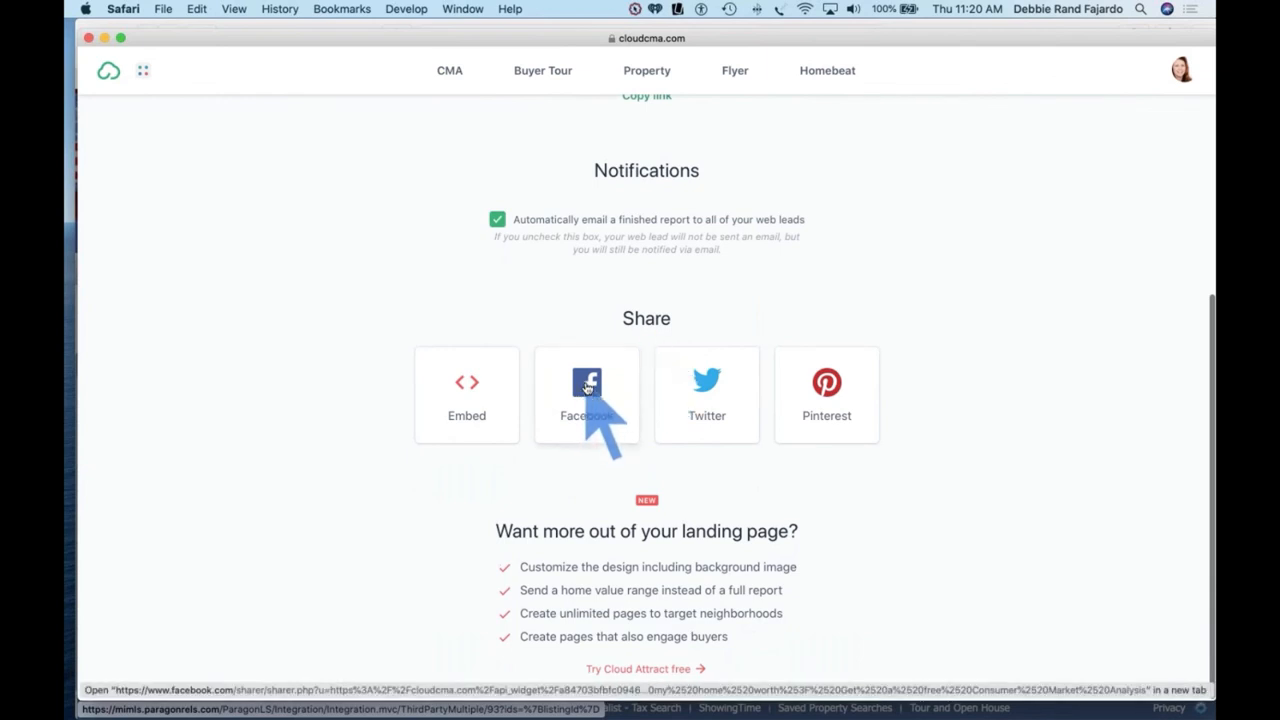
Step: Try sharing the landing page on Facebook, then return to the Cloud CMA Lead Generation window
{"action": "left_click", "coordinate": [588, 388]}
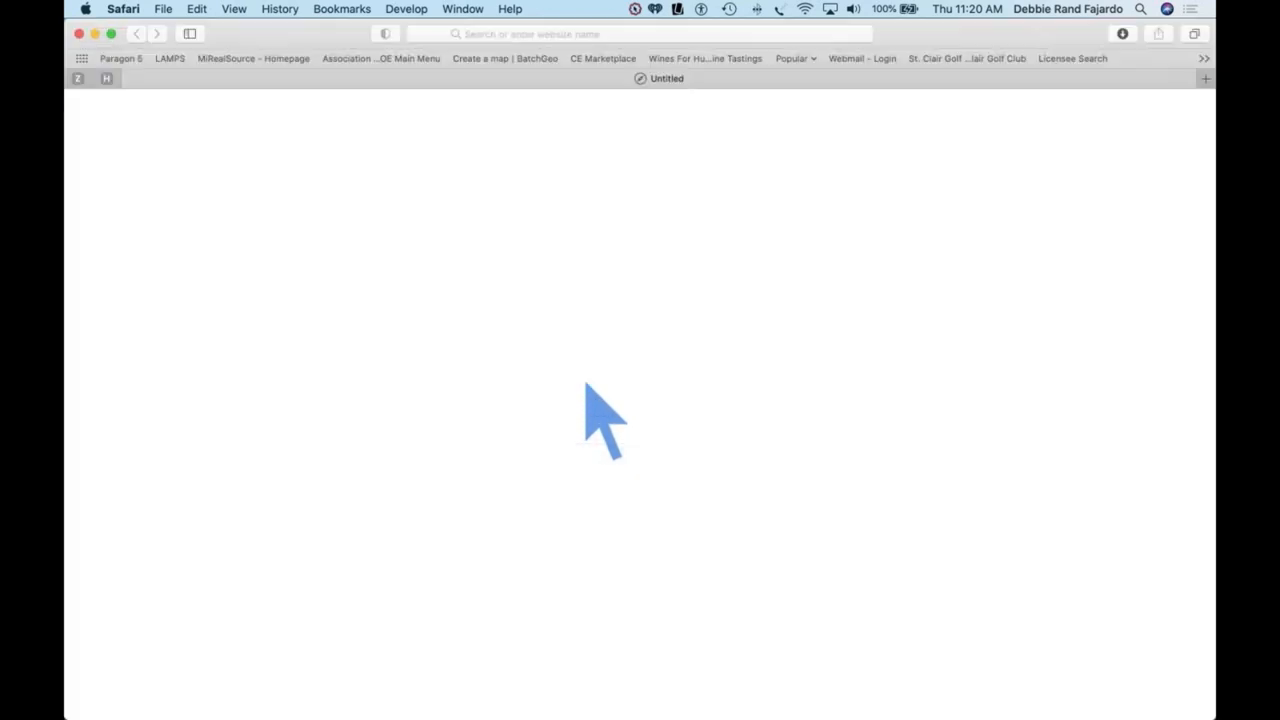
{"action": "left_click", "coordinate": [590, 226]}
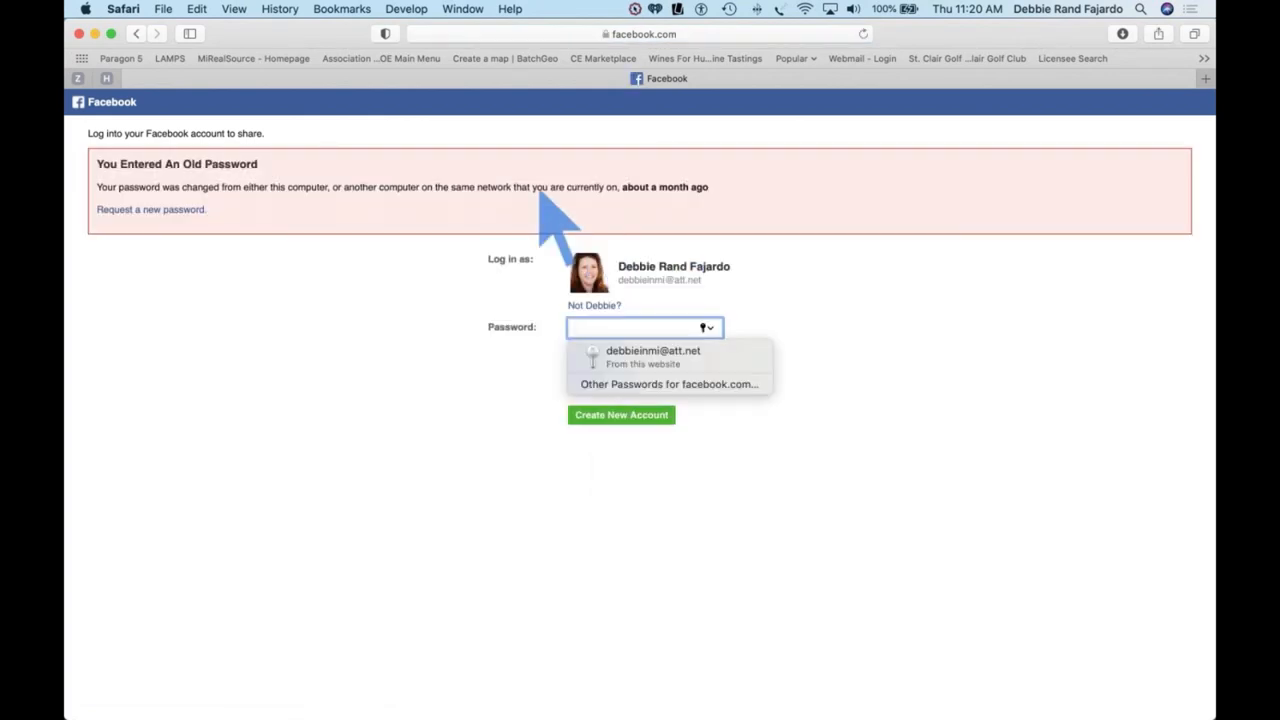
{"action": "key", "text": "ctrl+Up"}
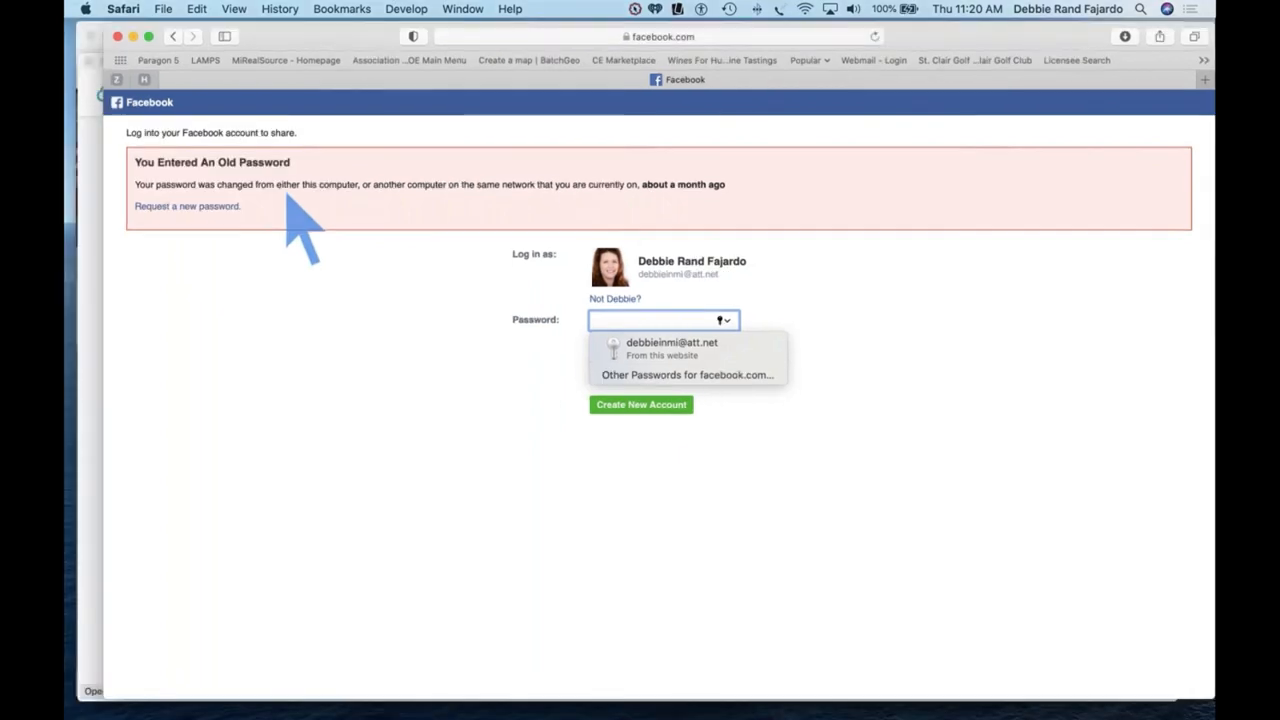
{"action": "left_click", "coordinate": [320, 505]}
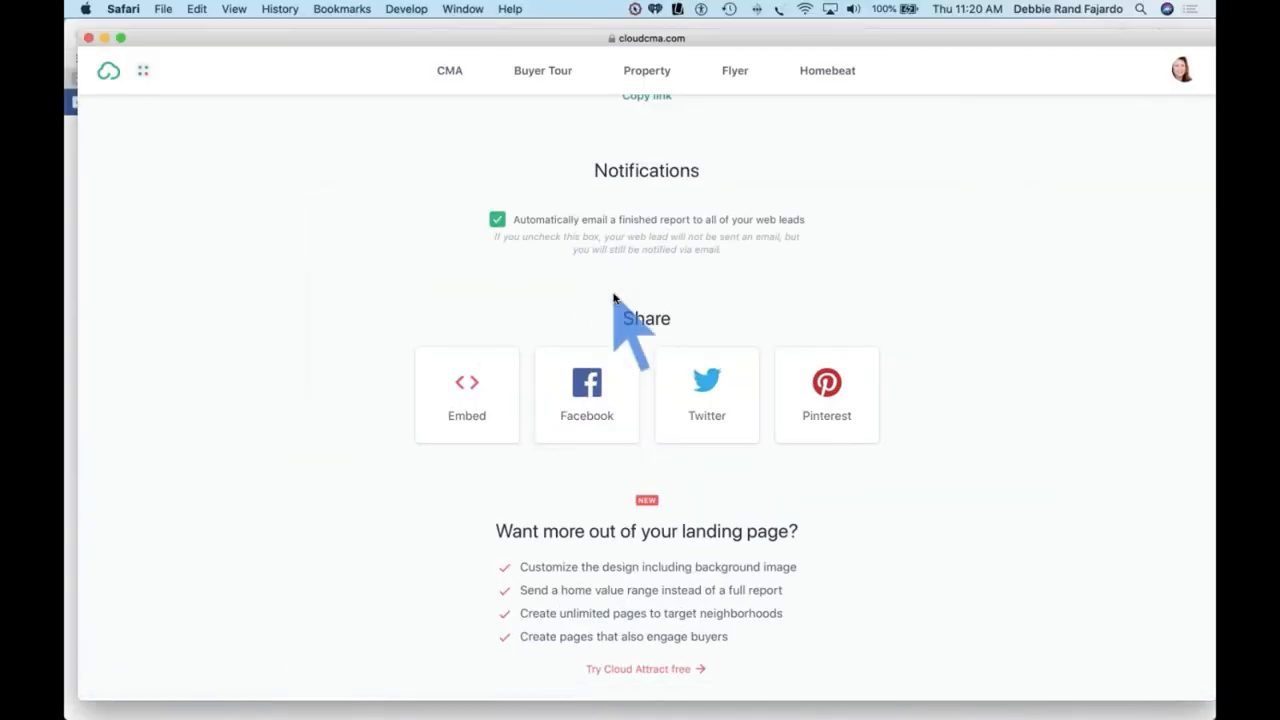
Step: Open the 'What's My Home Worth?' landing page in a new tab
{"action": "scroll", "coordinate": [623, 315], "scroll_direction": "up", "scroll_amount": 5}
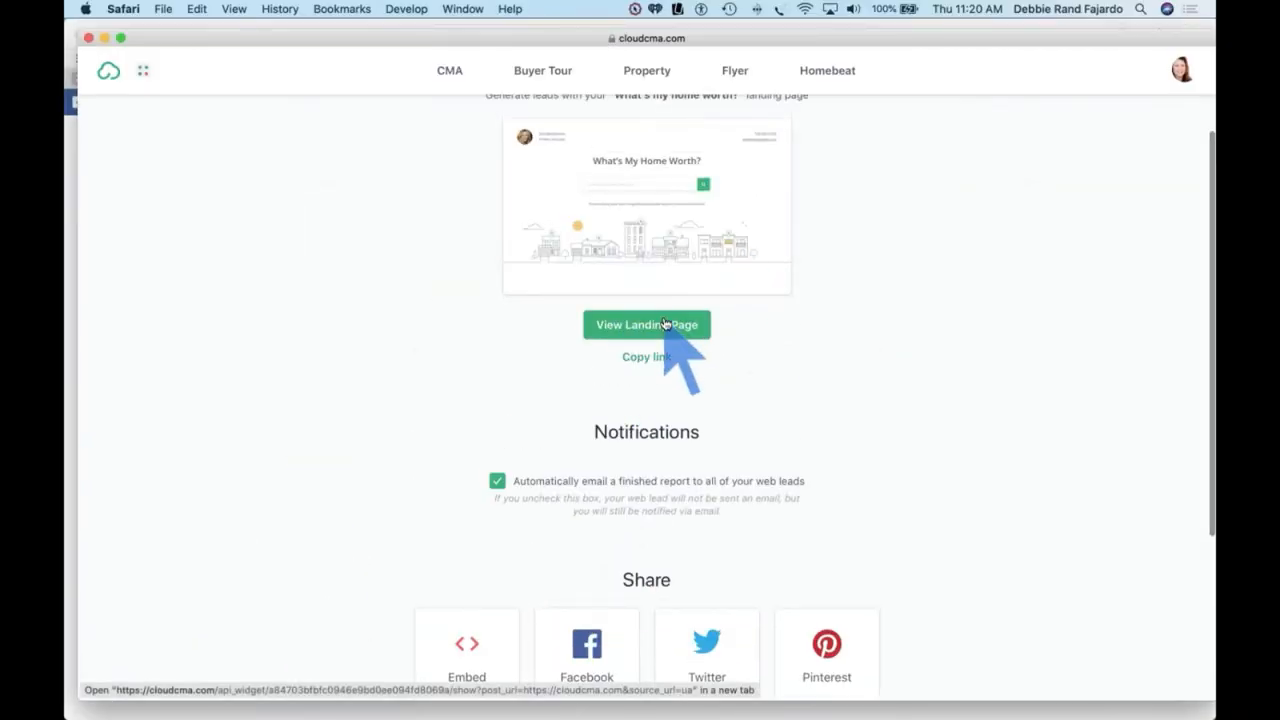
{"action": "left_click", "coordinate": [665, 324]}
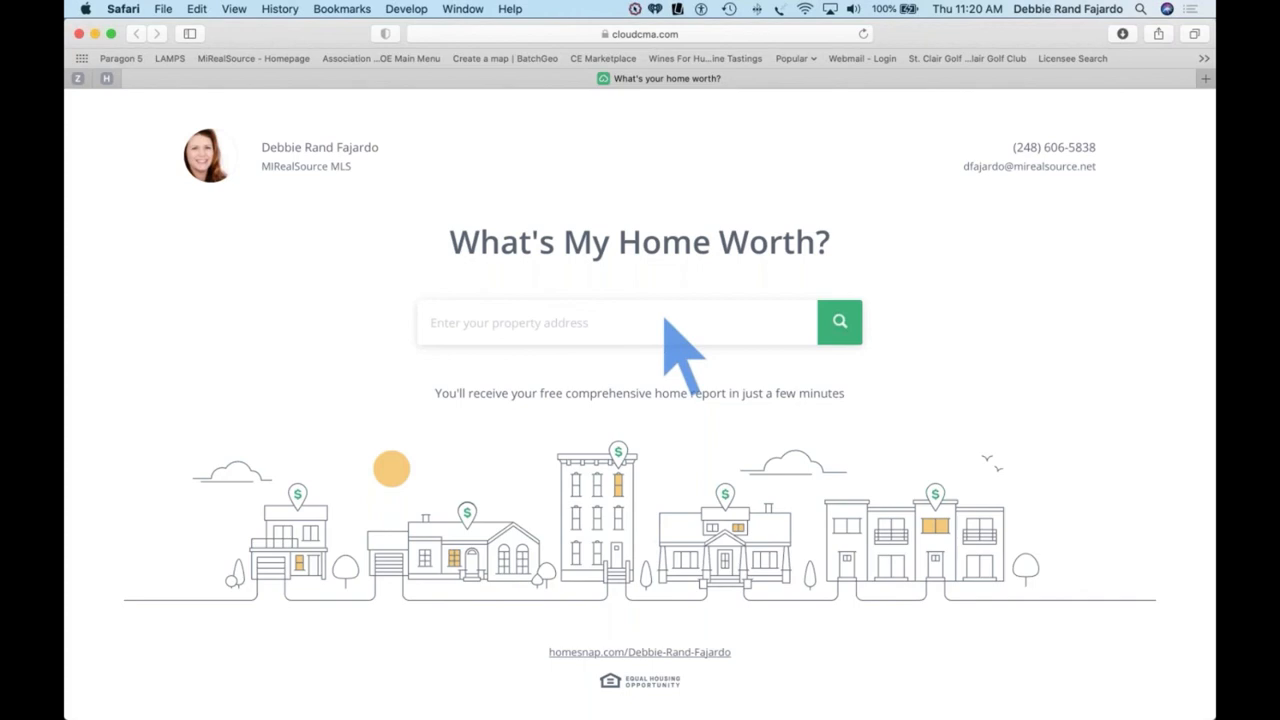
{"action": "left_click", "coordinate": [494, 326]}
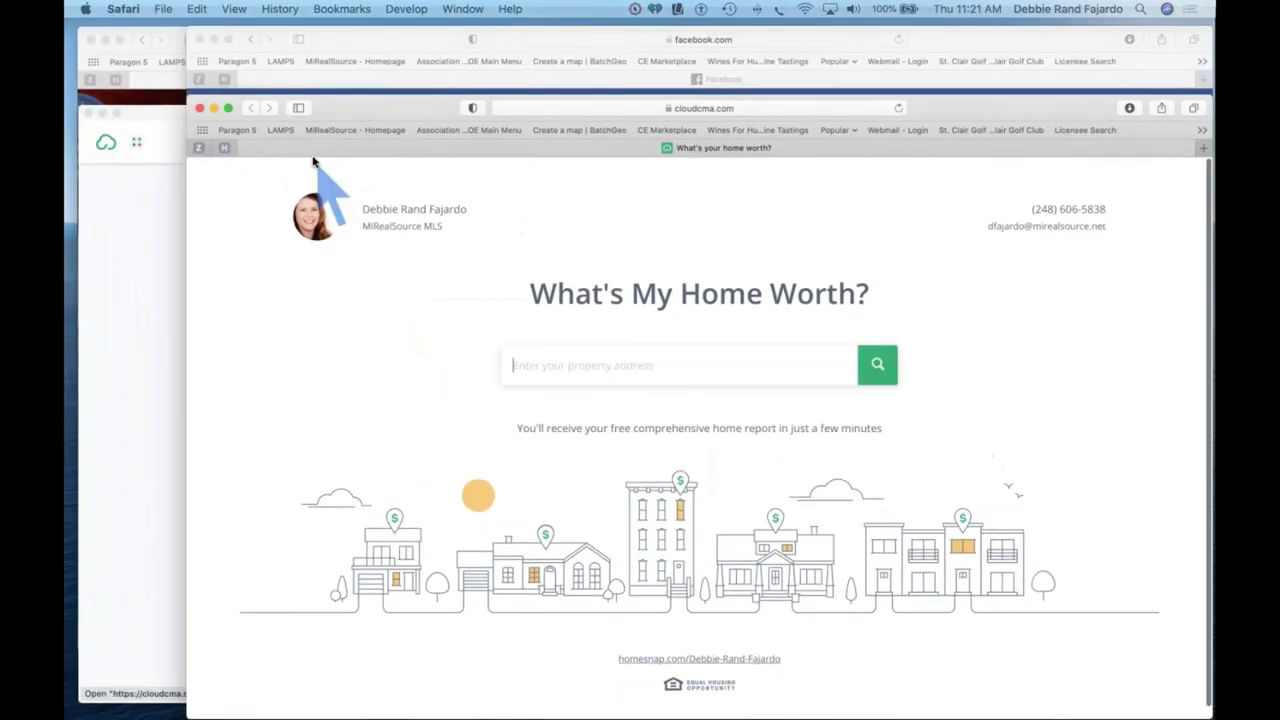
Step: Return to the Cloud CMA Lead Generation window and head back to the home dashboard
{"action": "key", "text": "ctrl+Up"}
{"action": "left_click", "coordinate": [295, 468]}
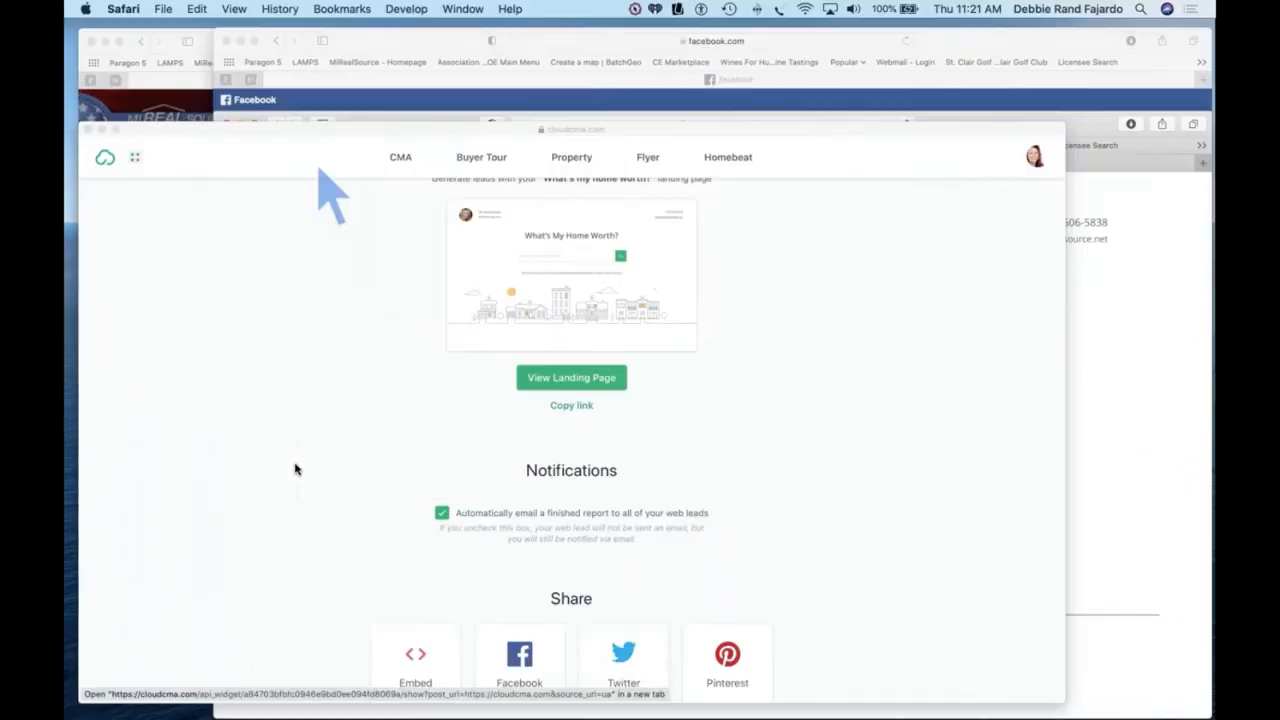
{"action": "scroll", "coordinate": [295, 468], "scroll_direction": "up", "scroll_amount": 3}
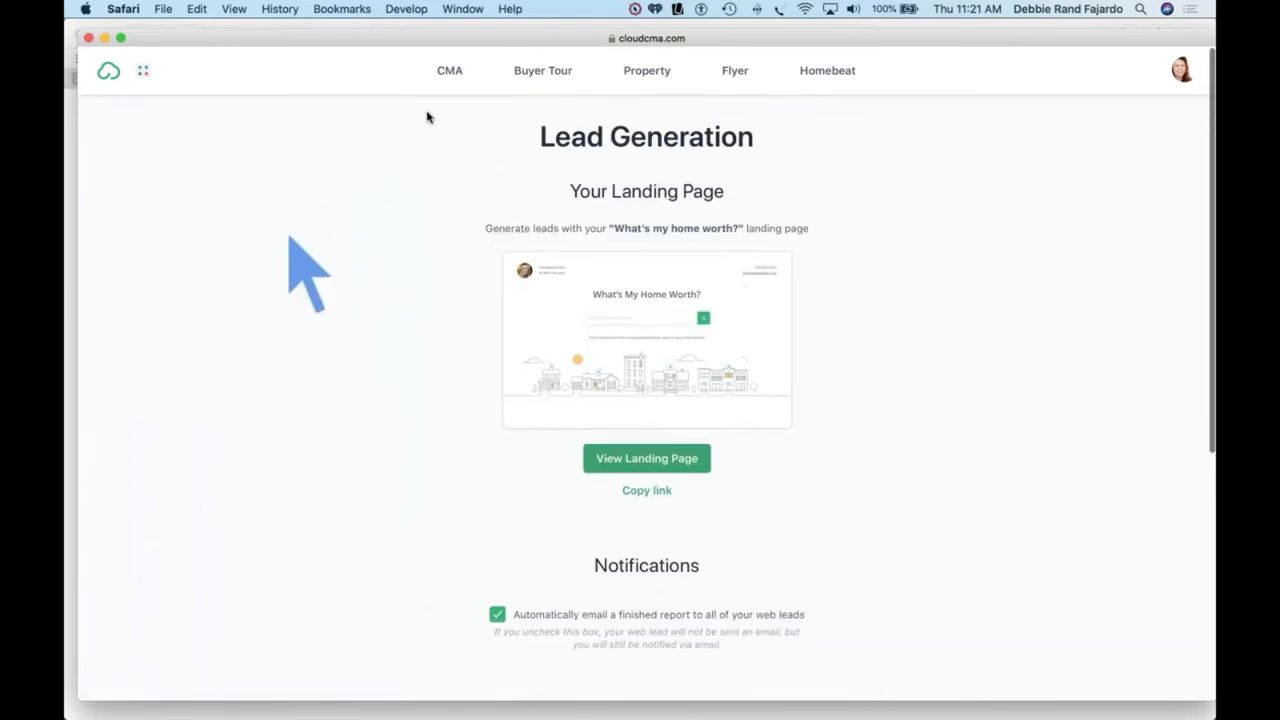
{"action": "left_click", "coordinate": [110, 74]}
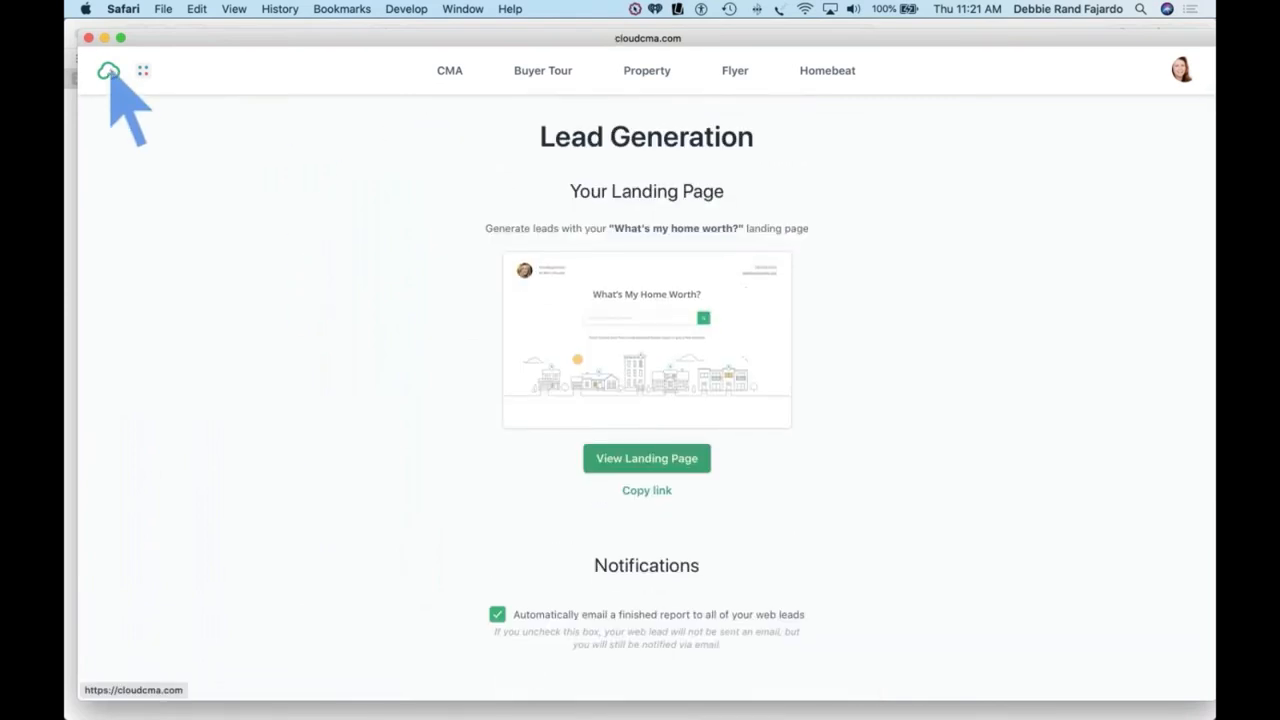